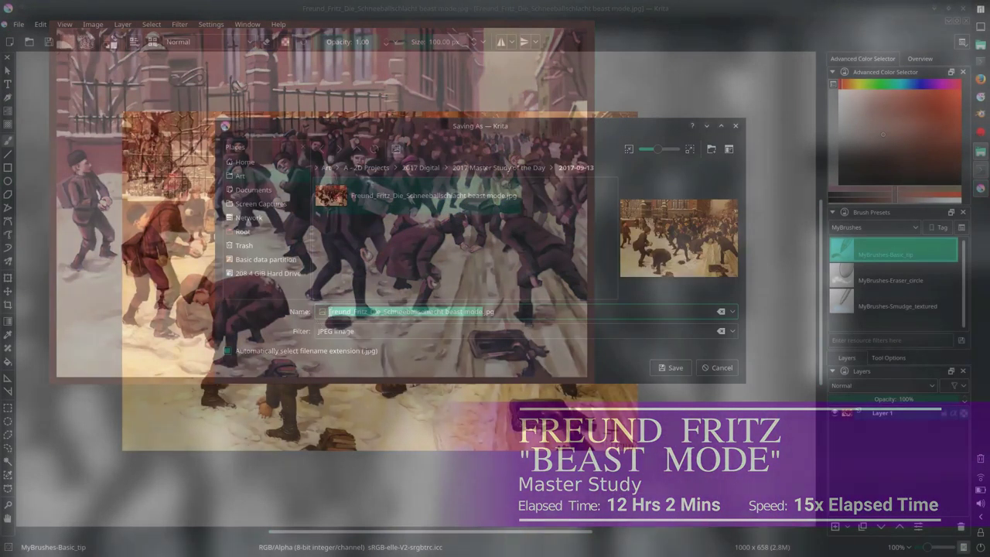
- Save the working copy as 2017-09-13-MSD2014-freund-beastMode_001.kra
{"action": "type", "text": "01"}
{"action": "key", "text": "Home"}
{"action": "type", "text": "2017-09-13-"}
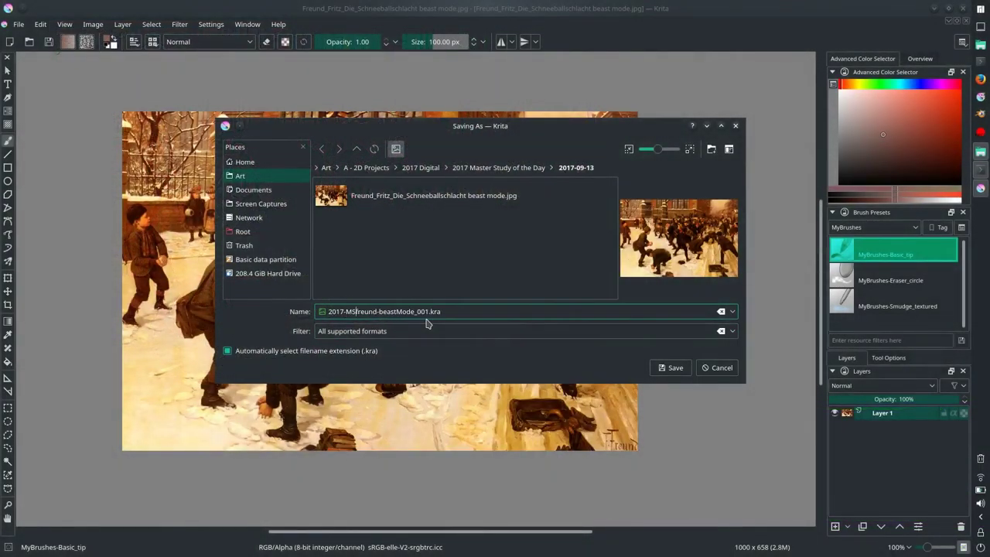
{"action": "type", "text": "MSD2014-"}
{"action": "key", "text": "Return"}
- Reopen the reference JPG and tile it side by side with the study
{"action": "key", "text": "ctrl+w"}
{"action": "key", "text": "ctrl+o"}
{"action": "double_click", "coordinate": [389, 246]}
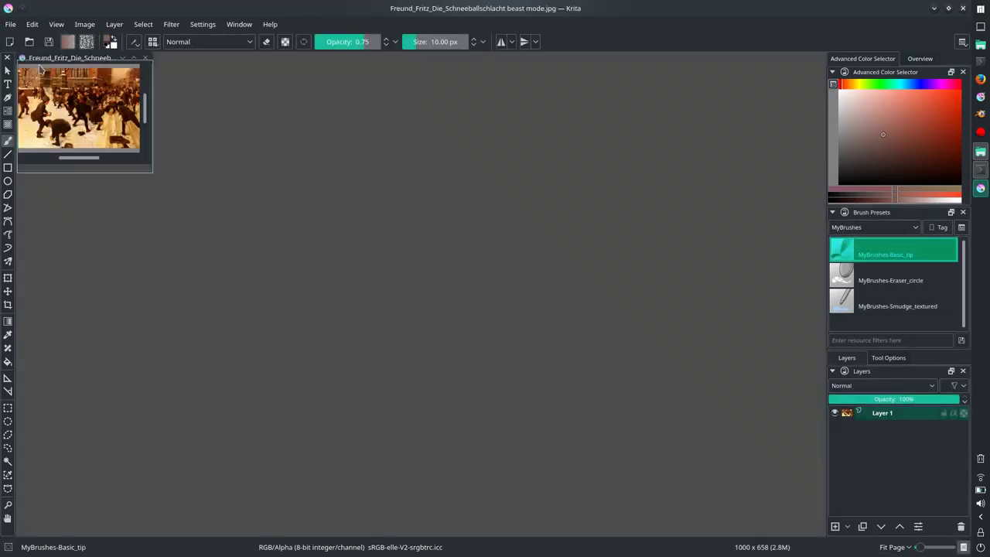
{"action": "key", "text": "alt+f"}
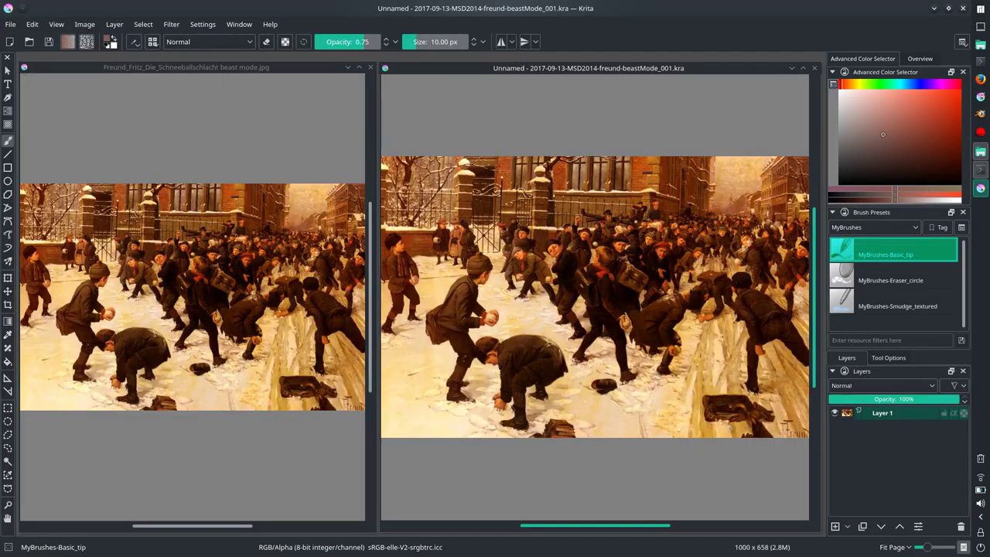
- Apply a strong Gaussian Blur to the study twice to reduce it to soft colour masses
{"action": "key", "text": "alt+r"}
{"action": "key", "text": "Down"}
{"action": "key", "text": "Down"}
{"action": "key", "text": "Right"}
{"action": "key", "text": "Down"}
{"action": "key", "text": "Return"}
{"action": "key", "text": "Return"}
{"action": "key", "text": "alt+r"}
{"action": "key", "text": "Down"}
{"action": "key", "text": "Right"}
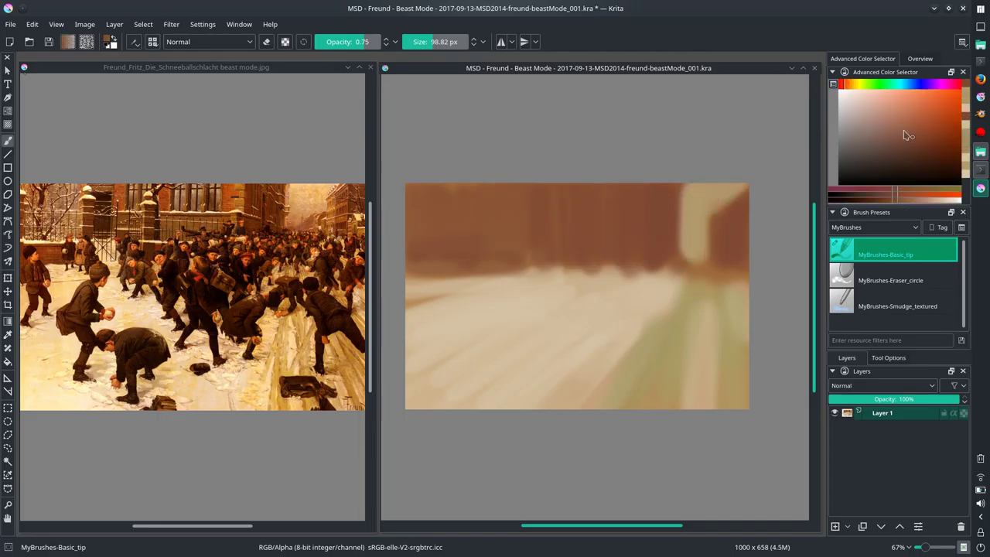
- Brush warm brown background strokes, dark vertical tree trunks and a red stroke along the buildings
{"action": "left_click", "coordinate": [904, 124]}
{"action": "mouse_move", "coordinate": [548, 286]}
{"action": "left_mouse_down"}
{"action": "mouse_move", "coordinate": [581, 281]}
{"action": "mouse_move", "coordinate": [664, 286]}
{"action": "left_mouse_up"}
{"action": "left_click_drag", "start_coordinate": [619, 232], "coordinate": [569, 186]}
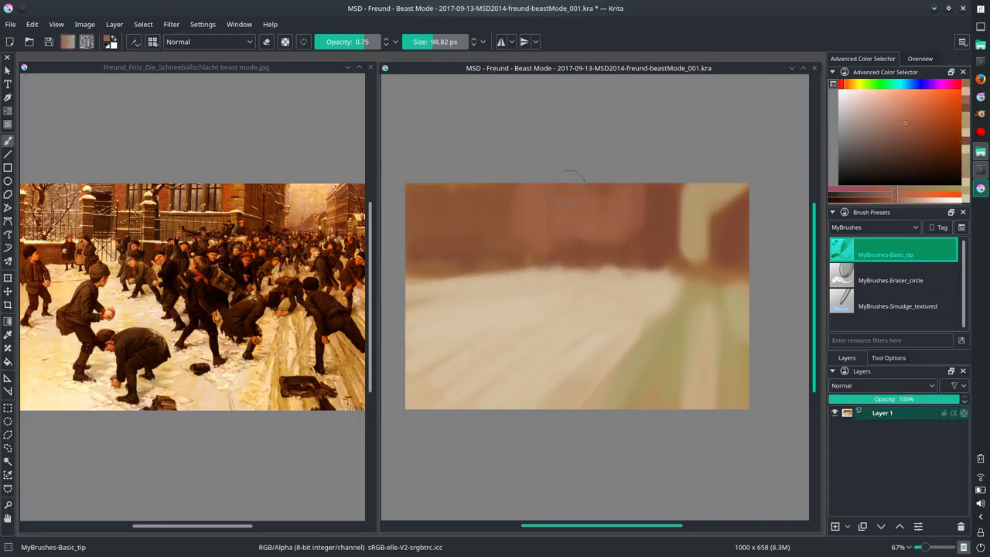
{"action": "left_click_drag", "start_coordinate": [490, 211], "coordinate": [489, 271]}
{"action": "left_click_drag", "start_coordinate": [410, 218], "coordinate": [410, 286]}
{"action": "left_click_drag", "start_coordinate": [546, 207], "coordinate": [546, 275]}
- Add darker background strokes with a smaller brush sized for the figures
{"action": "left_click", "coordinate": [921, 131]}
{"action": "key", "text": "bracketleft"}
{"action": "mouse_move", "coordinate": [417, 262]}
{"action": "left_mouse_down"}
{"action": "mouse_move", "coordinate": [464, 263]}
{"action": "mouse_move", "coordinate": [427, 267]}
{"action": "mouse_move", "coordinate": [421, 305]}
{"action": "mouse_move", "coordinate": [441, 310]}
{"action": "mouse_move", "coordinate": [418, 341]}
{"action": "left_mouse_up"}
{"action": "key", "text": "k"}
{"action": "key", "text": "bracketleft"}
{"action": "key", "text": "bracketleft"}
{"action": "key", "text": "bracketright"}
{"action": "key", "text": "bracketright"}
- Paint the small left figure, a box beside it, and the second figure's body and head
{"action": "mouse_move", "coordinate": [466, 375]}
{"action": "left_mouse_down"}
{"action": "mouse_move", "coordinate": [464, 337]}
{"action": "mouse_move", "coordinate": [472, 357]}
{"action": "left_mouse_up"}
{"action": "key", "text": "ctrl+z"}
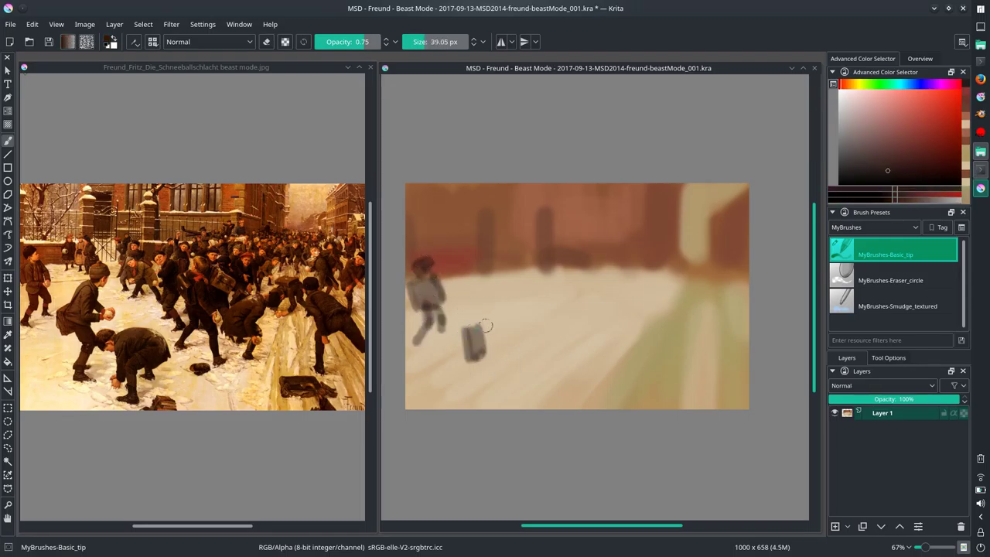
{"action": "left_click_drag", "start_coordinate": [501, 305], "coordinate": [486, 335]}
{"action": "mouse_move", "coordinate": [508, 280]}
{"action": "left_mouse_down"}
{"action": "mouse_move", "coordinate": [495, 363]}
{"action": "mouse_move", "coordinate": [502, 386]}
{"action": "left_mouse_up"}
{"action": "key", "text": "ctrl+z"}
{"action": "left_click_drag", "start_coordinate": [495, 344], "coordinate": [501, 385]}
{"action": "left_click_drag", "start_coordinate": [506, 269], "coordinate": [498, 381]}
- Darken the second figure and box with sampled grey, and add strokes to the left figure
{"action": "left_click", "coordinate": [503, 325], "text": "ctrl"}
{"action": "left_click_drag", "start_coordinate": [519, 316], "coordinate": [504, 360]}
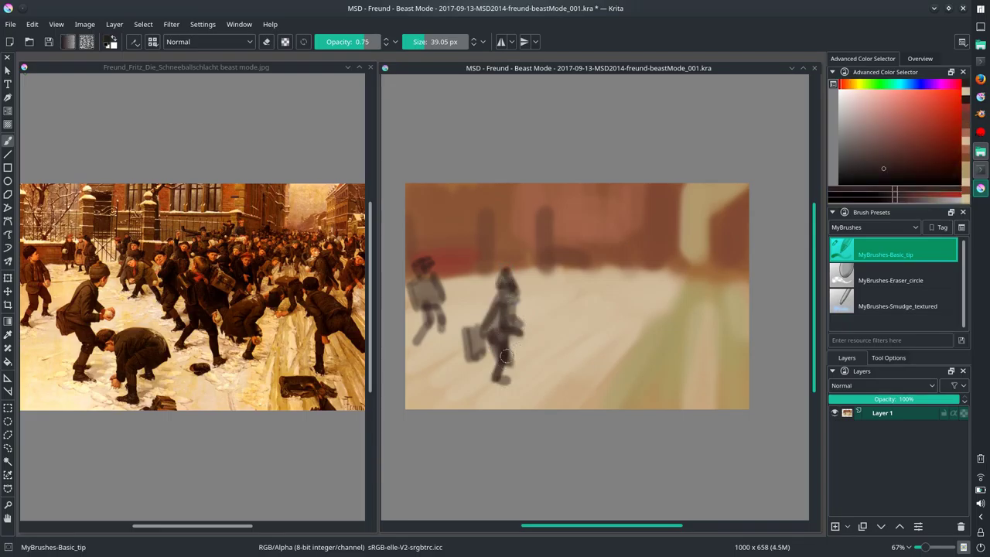
{"action": "left_click_drag", "start_coordinate": [469, 317], "coordinate": [478, 345]}
{"action": "left_click", "coordinate": [449, 307], "text": "ctrl"}
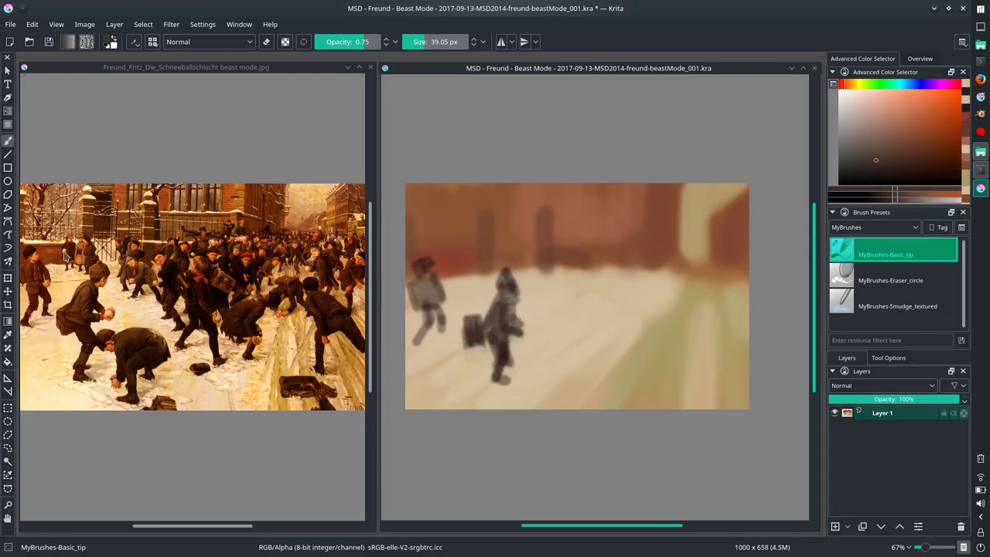
{"action": "left_click", "coordinate": [433, 278], "text": "ctrl"}
{"action": "left_click_drag", "start_coordinate": [435, 271], "coordinate": [421, 344]}
- Paint the dark crouching figure in the lower middle and a standing figure right of centre
{"action": "left_click", "coordinate": [531, 336], "text": "ctrl"}
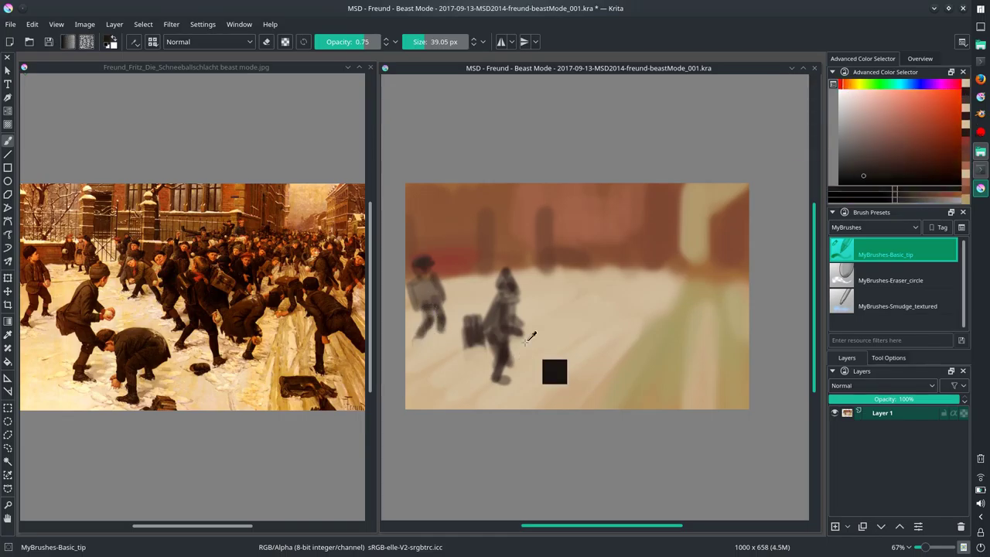
{"action": "mouse_move", "coordinate": [516, 346]}
{"action": "left_mouse_down"}
{"action": "mouse_move", "coordinate": [537, 364]}
{"action": "mouse_move", "coordinate": [571, 354]}
{"action": "left_mouse_up"}
{"action": "left_click_drag", "start_coordinate": [541, 390], "coordinate": [541, 398]}
{"action": "mouse_move", "coordinate": [541, 356]}
{"action": "left_mouse_down"}
{"action": "mouse_move", "coordinate": [580, 363]}
{"action": "mouse_move", "coordinate": [561, 390]}
{"action": "mouse_move", "coordinate": [568, 386]}
{"action": "left_mouse_up"}
{"action": "left_click", "coordinate": [542, 356], "text": "ctrl"}
{"action": "left_click_drag", "start_coordinate": [561, 398], "coordinate": [584, 406]}
{"action": "left_click_drag", "start_coordinate": [545, 371], "coordinate": [557, 402]}
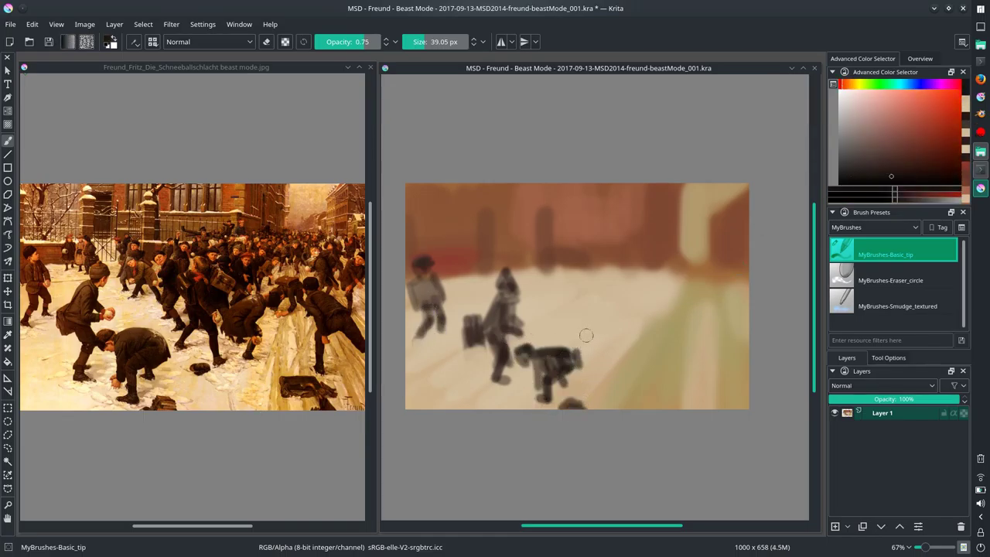
{"action": "left_click_drag", "start_coordinate": [605, 294], "coordinate": [596, 324]}
{"action": "mouse_move", "coordinate": [615, 272]}
{"action": "left_mouse_down"}
{"action": "mouse_move", "coordinate": [623, 331]}
{"action": "mouse_move", "coordinate": [614, 319]}
{"action": "mouse_move", "coordinate": [608, 340]}
{"action": "mouse_move", "coordinate": [616, 331]}
{"action": "mouse_move", "coordinate": [626, 364]}
{"action": "mouse_move", "coordinate": [630, 346]}
{"action": "mouse_move", "coordinate": [654, 351]}
{"action": "mouse_move", "coordinate": [675, 321]}
{"action": "mouse_move", "coordinate": [661, 375]}
{"action": "left_mouse_up"}
- Paint the crouching, lying and kneeling figures at the lower right
{"action": "mouse_move", "coordinate": [708, 303]}
{"action": "left_mouse_down"}
{"action": "mouse_move", "coordinate": [722, 335]}
{"action": "mouse_move", "coordinate": [747, 354]}
{"action": "left_mouse_up"}
{"action": "key", "text": "ctrl+z"}
{"action": "key", "text": "ctrl+z"}
{"action": "mouse_move", "coordinate": [704, 319]}
{"action": "left_mouse_down"}
{"action": "mouse_move", "coordinate": [730, 314]}
{"action": "mouse_move", "coordinate": [733, 347]}
{"action": "left_mouse_up"}
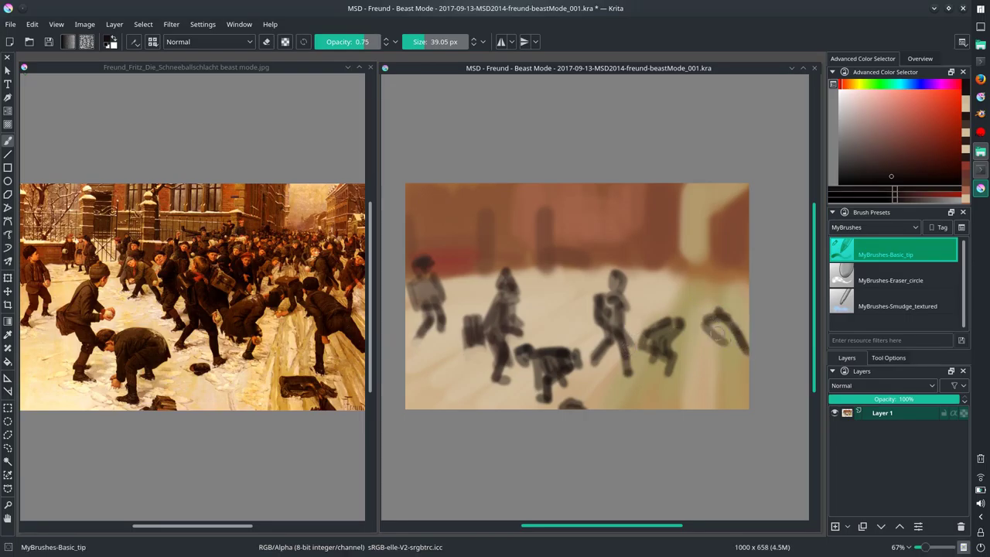
{"action": "left_click_drag", "start_coordinate": [700, 301], "coordinate": [719, 319]}
{"action": "mouse_move", "coordinate": [716, 334]}
{"action": "left_mouse_down"}
{"action": "mouse_move", "coordinate": [734, 350]}
{"action": "mouse_move", "coordinate": [719, 380]}
{"action": "left_mouse_up"}
{"action": "left_click_drag", "start_coordinate": [703, 310], "coordinate": [746, 359]}
{"action": "mouse_move", "coordinate": [677, 391]}
{"action": "left_mouse_down"}
{"action": "mouse_move", "coordinate": [723, 383]}
{"action": "mouse_move", "coordinate": [715, 404]}
{"action": "left_mouse_up"}
{"action": "left_click_drag", "start_coordinate": [687, 312], "coordinate": [700, 338]}
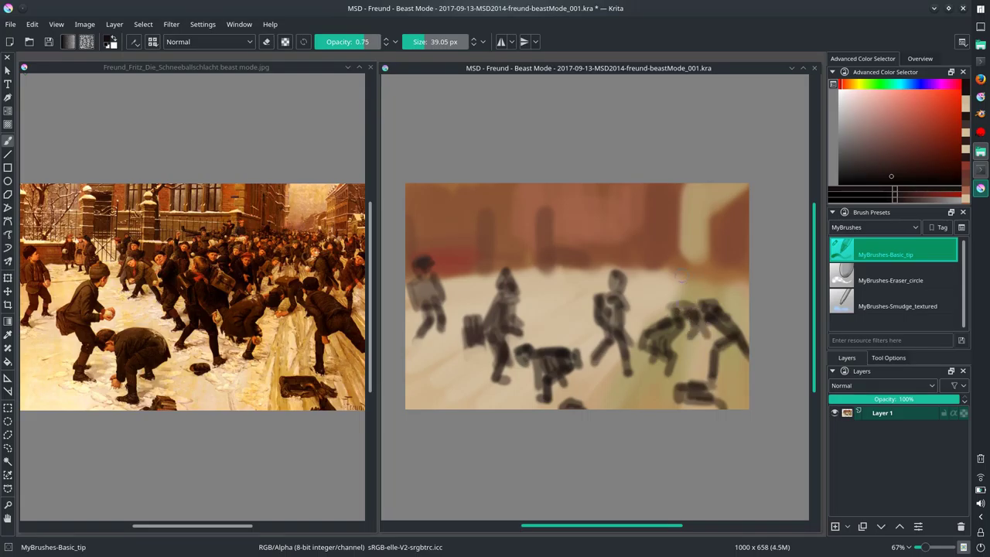
- Add several figures around the central standing figure and small background figures above
{"action": "left_click_drag", "start_coordinate": [566, 268], "coordinate": [668, 344]}
{"action": "left_click_drag", "start_coordinate": [568, 261], "coordinate": [580, 294]}
{"action": "mouse_move", "coordinate": [576, 310]}
{"action": "left_mouse_down"}
{"action": "mouse_move", "coordinate": [588, 288]}
{"action": "mouse_move", "coordinate": [576, 302]}
{"action": "mouse_move", "coordinate": [665, 340]}
{"action": "mouse_move", "coordinate": [588, 280]}
{"action": "mouse_move", "coordinate": [586, 308]}
{"action": "left_mouse_up"}
{"action": "left_click", "coordinate": [589, 286], "text": "ctrl"}
{"action": "left_click_drag", "start_coordinate": [592, 344], "coordinate": [583, 305]}
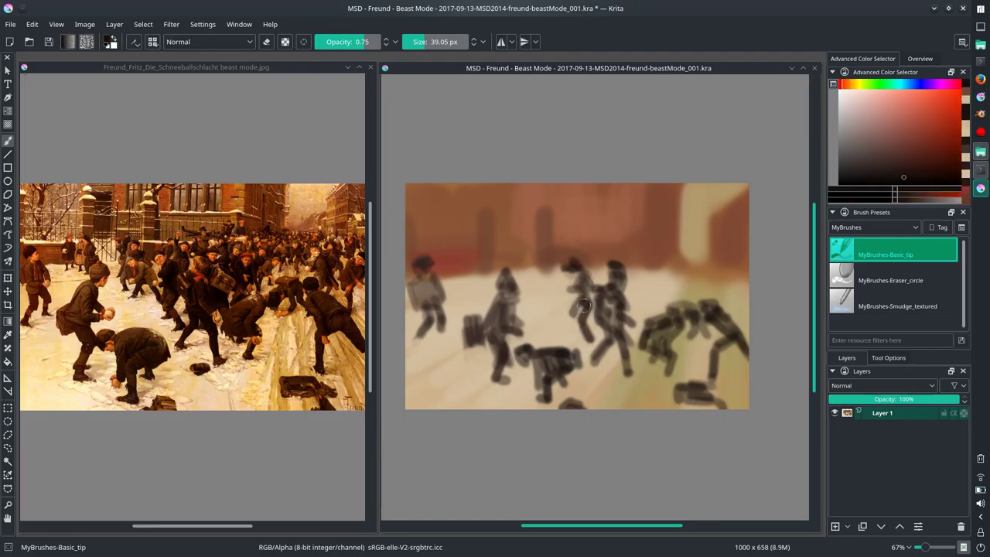
{"action": "mouse_move", "coordinate": [547, 277]}
{"action": "left_mouse_down"}
{"action": "mouse_move", "coordinate": [557, 285]}
{"action": "mouse_move", "coordinate": [549, 315]}
{"action": "left_mouse_up"}
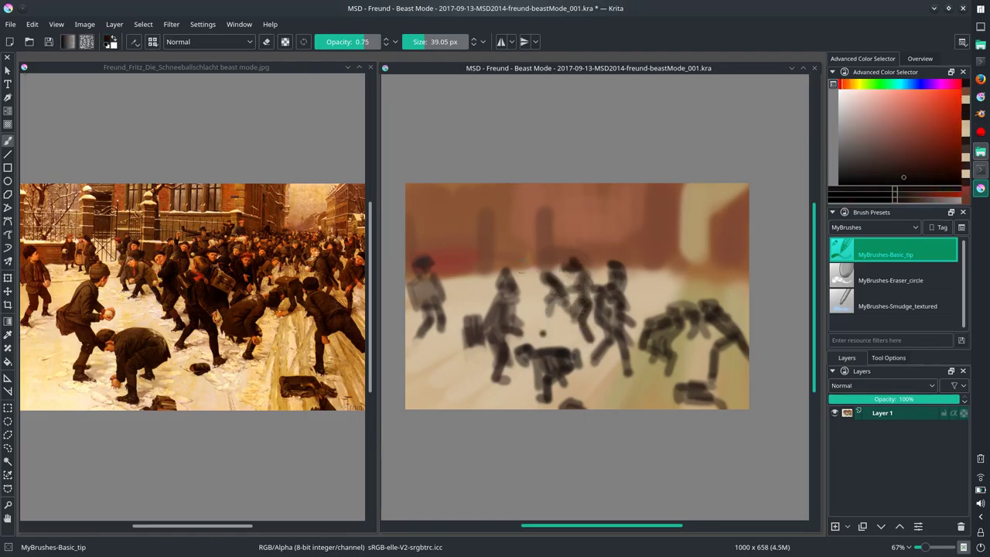
{"action": "mouse_move", "coordinate": [542, 265]}
{"action": "left_mouse_down"}
{"action": "mouse_move", "coordinate": [558, 288]}
{"action": "mouse_move", "coordinate": [542, 257]}
{"action": "mouse_move", "coordinate": [534, 301]}
{"action": "left_mouse_up"}
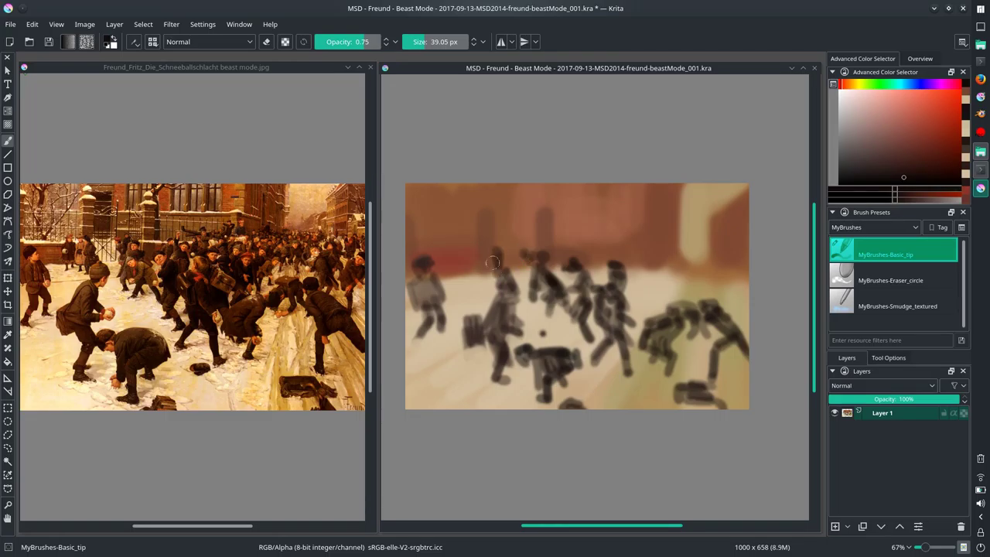
{"action": "mouse_move", "coordinate": [498, 266]}
{"action": "left_mouse_down"}
{"action": "mouse_move", "coordinate": [467, 251]}
{"action": "mouse_move", "coordinate": [469, 275]}
{"action": "left_mouse_up"}
{"action": "mouse_move", "coordinate": [587, 251]}
{"action": "left_mouse_down"}
{"action": "mouse_move", "coordinate": [598, 277]}
{"action": "mouse_move", "coordinate": [603, 251]}
{"action": "mouse_move", "coordinate": [642, 268]}
{"action": "left_mouse_up"}
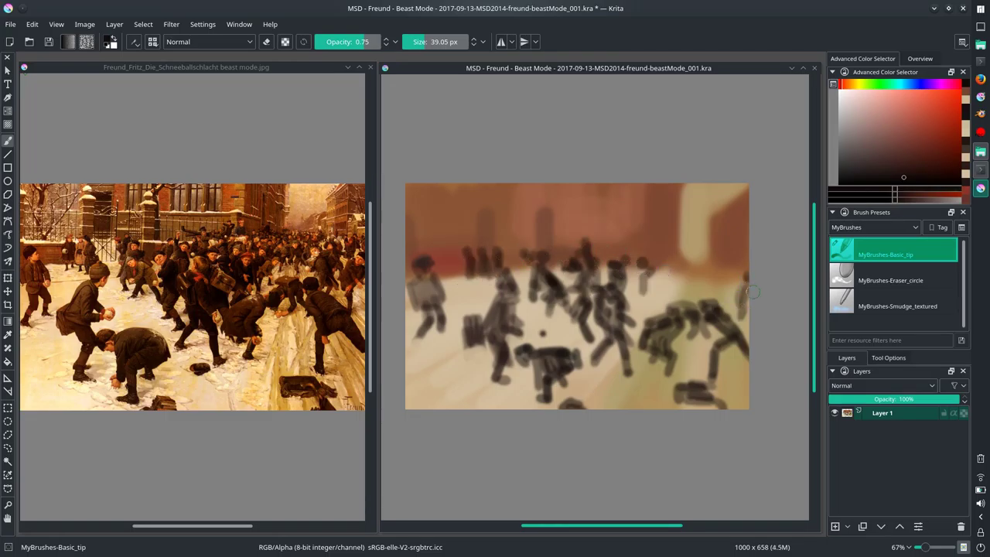
- Move and shrink the study window to sit at the top
{"action": "mouse_move", "coordinate": [743, 68]}
{"action": "left_mouse_down"}
{"action": "mouse_move", "coordinate": [173, 281]}
{"action": "mouse_move", "coordinate": [733, 111]}
{"action": "mouse_move", "coordinate": [729, 70]}
{"action": "left_mouse_up"}
{"action": "left_click_drag", "start_coordinate": [807, 324], "coordinate": [787, 266]}
{"action": "left_click_drag", "start_coordinate": [576, 68], "coordinate": [490, 306]}
- Place the reference window below the study, then paste a lassoed copy of the left figure group
{"action": "left_click_drag", "start_coordinate": [232, 67], "coordinate": [581, 285]}
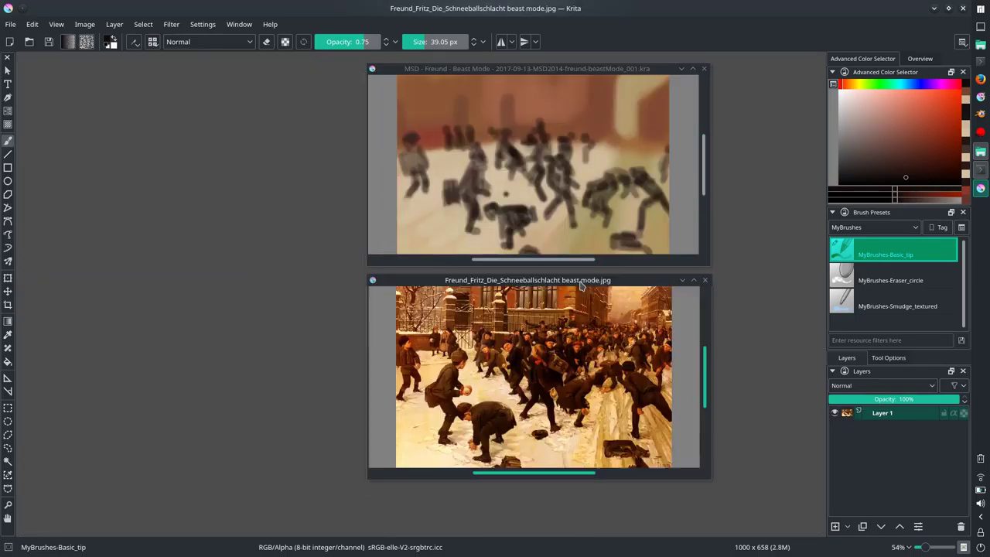
{"action": "left_click", "coordinate": [464, 239]}
{"action": "mouse_move", "coordinate": [488, 128]}
{"action": "left_mouse_down"}
{"action": "mouse_move", "coordinate": [437, 193]}
{"action": "mouse_move", "coordinate": [541, 232]}
{"action": "left_mouse_up"}
{"action": "key", "text": "ctrl+c"}
{"action": "key", "text": "ctrl+v"}
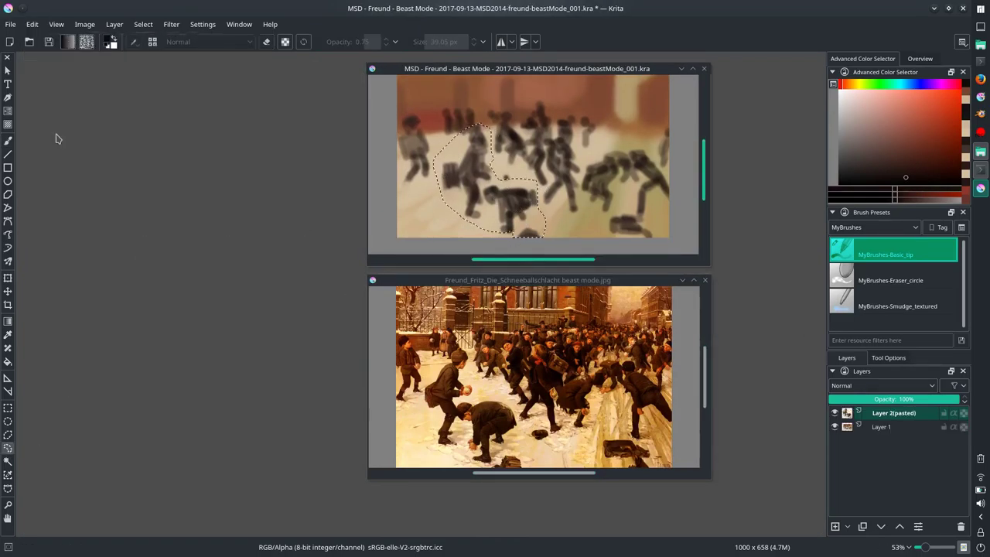
{"action": "key", "text": "ctrl+shift+a"}
{"action": "key", "text": "period"}
{"action": "key", "text": "t"}
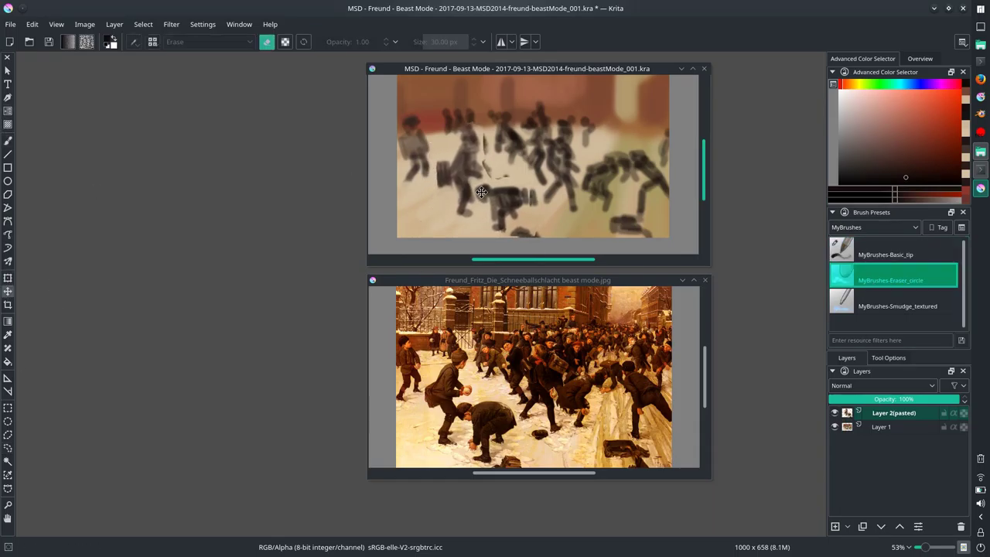
- Paste a sharp copy, stretch it slightly wider, and merge it down into Layer 1
{"action": "left_click", "coordinate": [32, 24]}
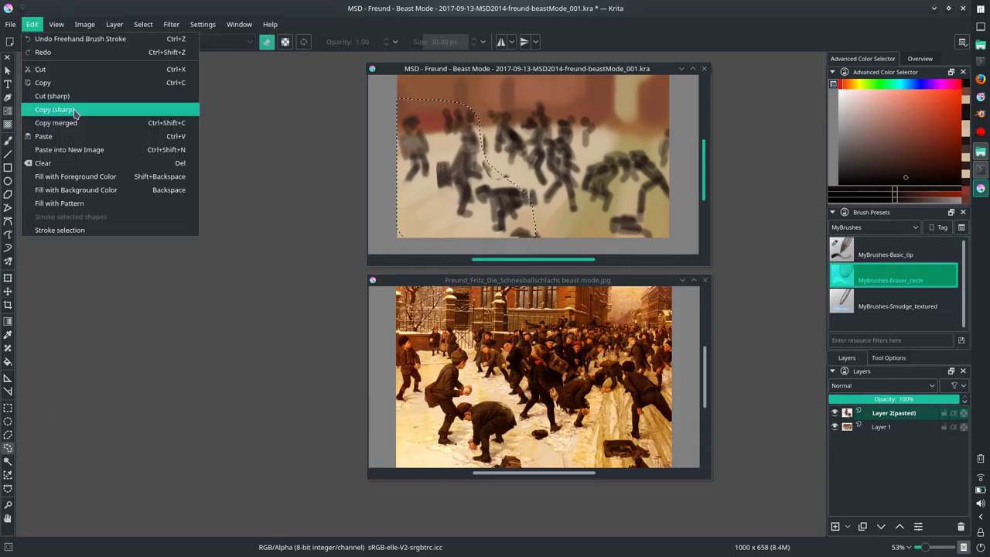
{"action": "left_click", "coordinate": [54, 106]}
{"action": "key", "text": "ctrl+v"}
{"action": "key", "text": "ctrl+t"}
{"action": "left_click_drag", "start_coordinate": [520, 167], "coordinate": [521, 167]}
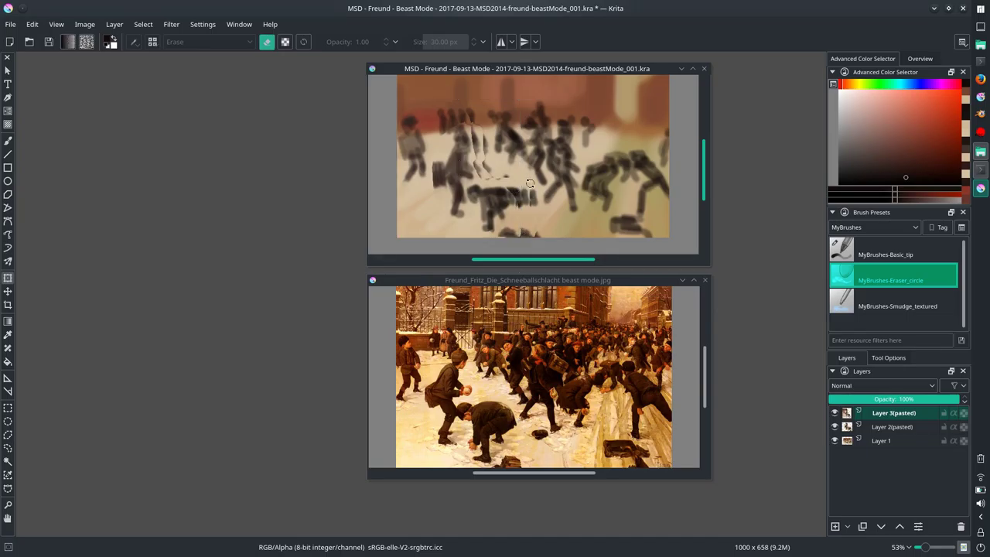
{"action": "right_click", "coordinate": [889, 413]}
{"action": "left_click", "coordinate": [897, 254]}
{"action": "left_click", "coordinate": [886, 254]}
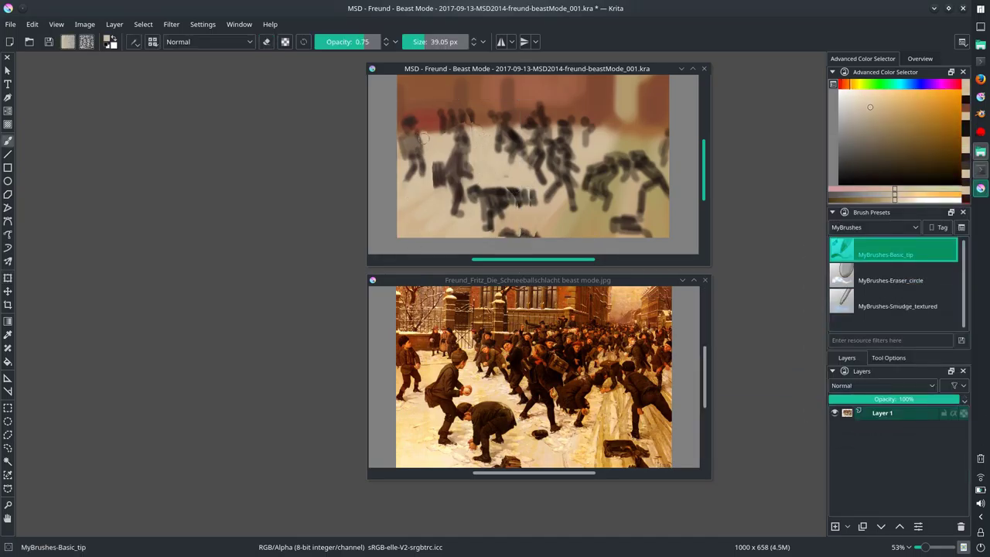
- Paste another copy, shift it into place, and sample dark red and orange colours
{"action": "left_click", "coordinate": [31, 24]}
{"action": "left_click", "coordinate": [54, 122]}
{"action": "left_click", "coordinate": [8, 291]}
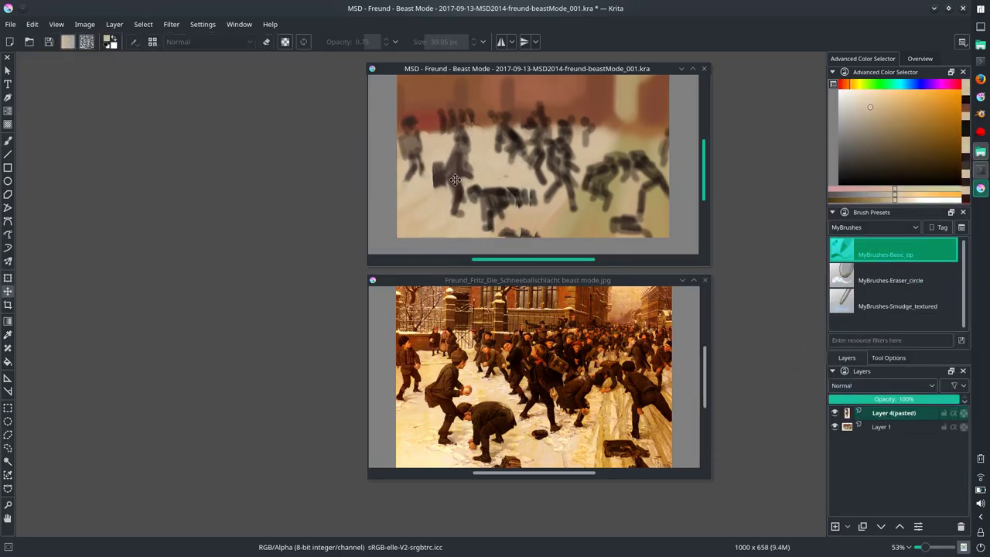
{"action": "key", "text": "b"}
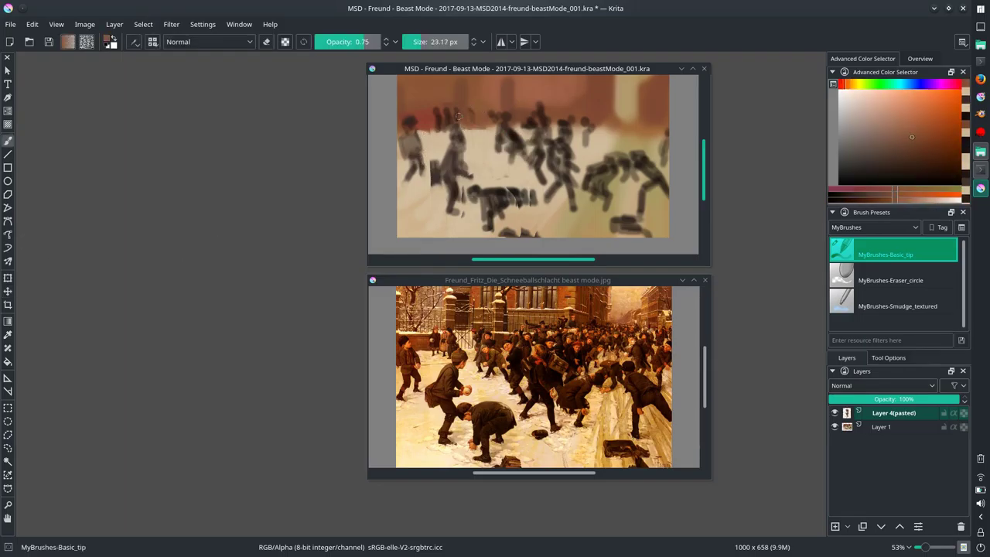
{"action": "left_click", "coordinate": [434, 121], "text": "ctrl"}
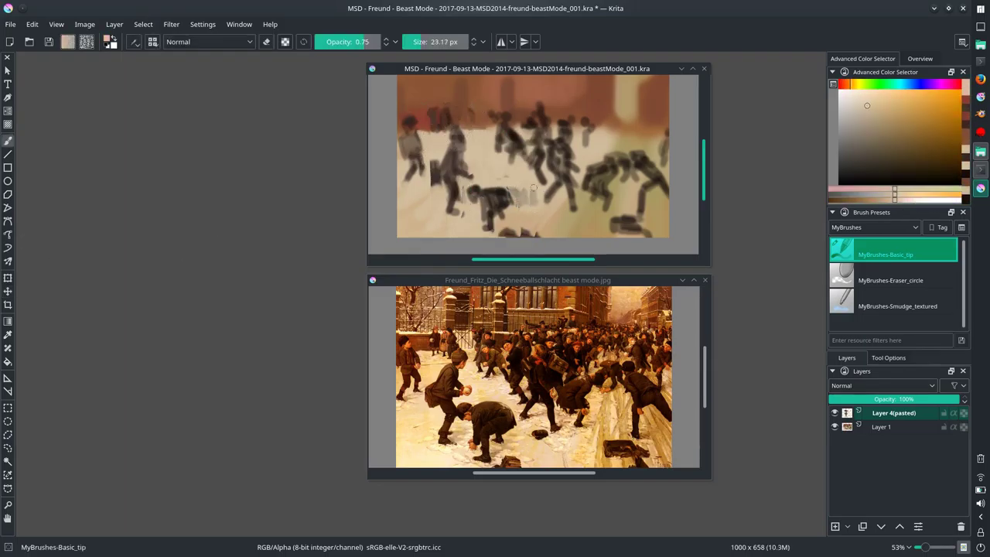
{"action": "left_click", "coordinate": [8, 447]}
- Reselect the previous lasso area, merge the pasted layer into Layer 1, and add a short dark red stroke
{"action": "left_click", "coordinate": [143, 23]}
{"action": "left_click", "coordinate": [153, 66]}
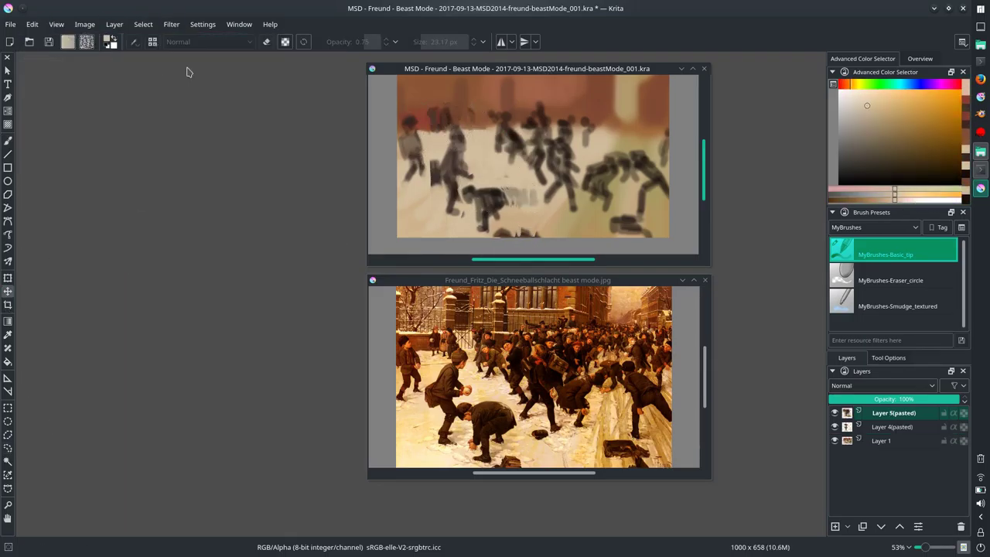
{"action": "key", "text": "ctrl+e"}
{"action": "left_click", "coordinate": [8, 141]}
{"action": "left_click", "coordinate": [845, 87]}
{"action": "left_click_drag", "start_coordinate": [483, 195], "coordinate": [503, 205]}
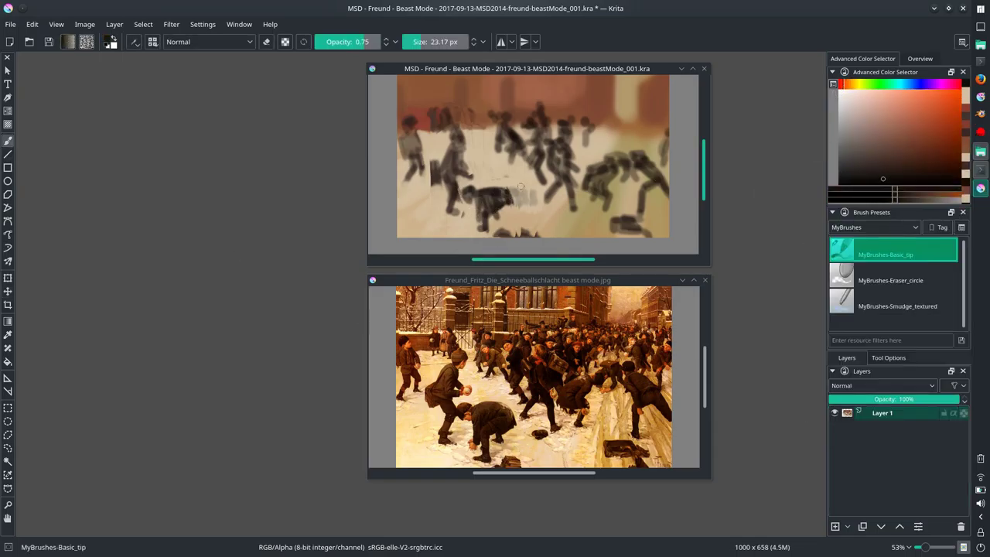
- Paste two copies of the reselected figure area and merge them into Layer 1
{"action": "left_click", "coordinate": [143, 24]}
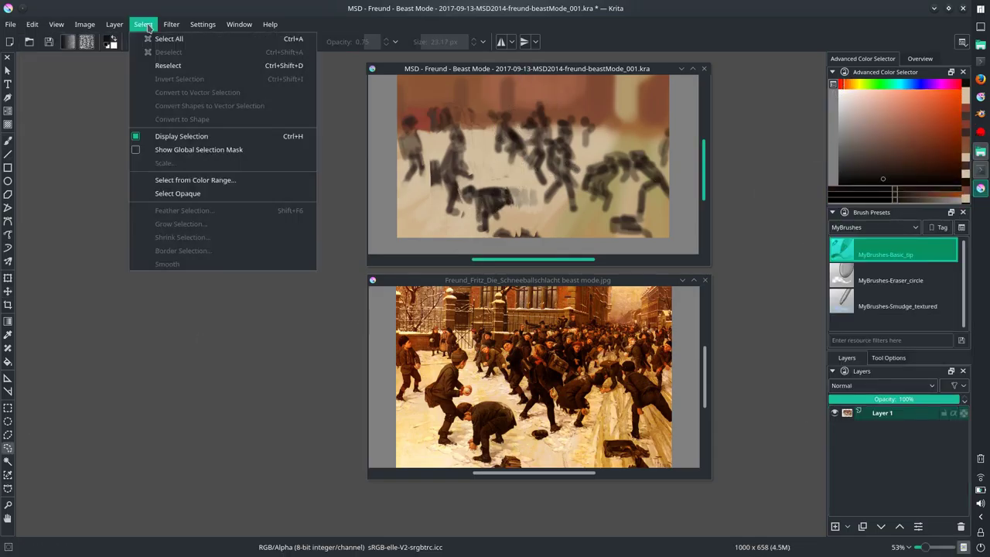
{"action": "key", "text": "ctrl+v"}
{"action": "key", "text": "t"}
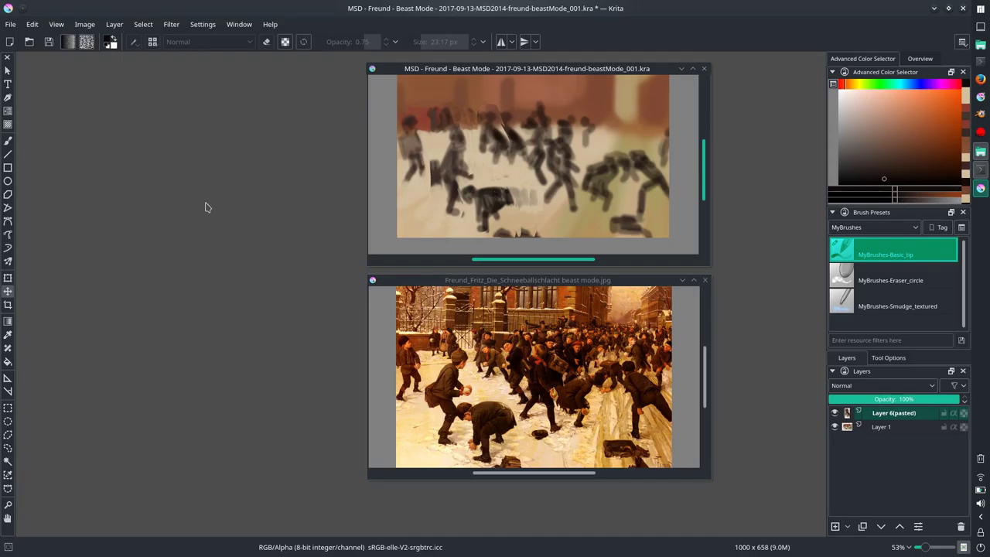
{"action": "left_click", "coordinate": [31, 24]}
{"action": "left_click", "coordinate": [43, 99]}
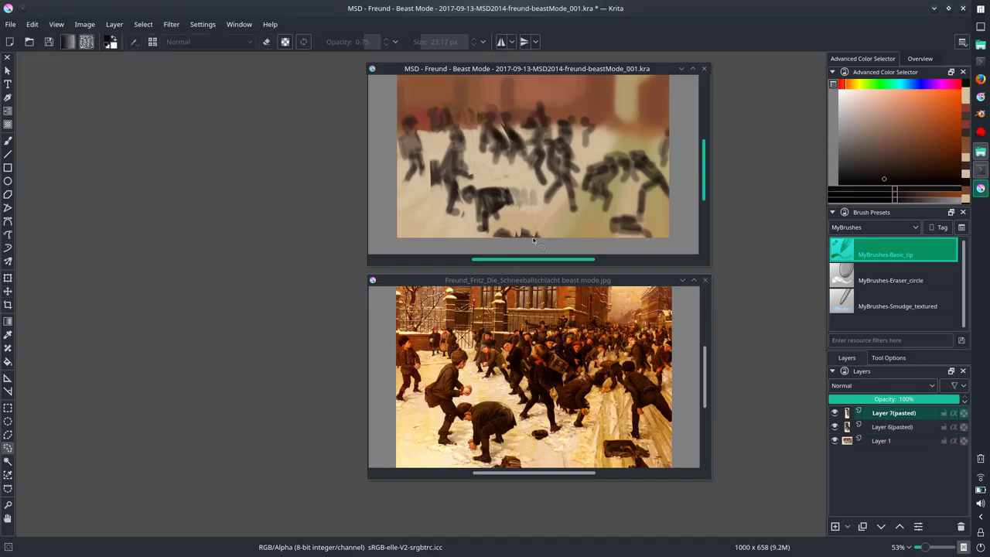
{"action": "left_click", "coordinate": [10, 24]}
{"action": "right_click", "coordinate": [893, 413]}
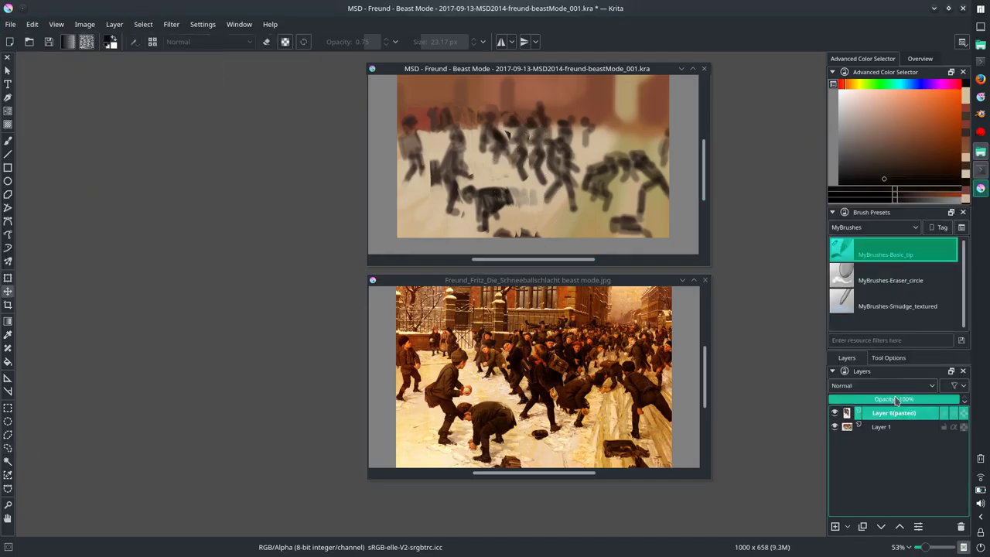
{"action": "left_click", "coordinate": [858, 332]}
- Paste and shift another figure patch, paint light cream snow strokes, and save
{"action": "left_click", "coordinate": [31, 24]}
{"action": "left_click", "coordinate": [42, 99]}
{"action": "key", "text": "t"}
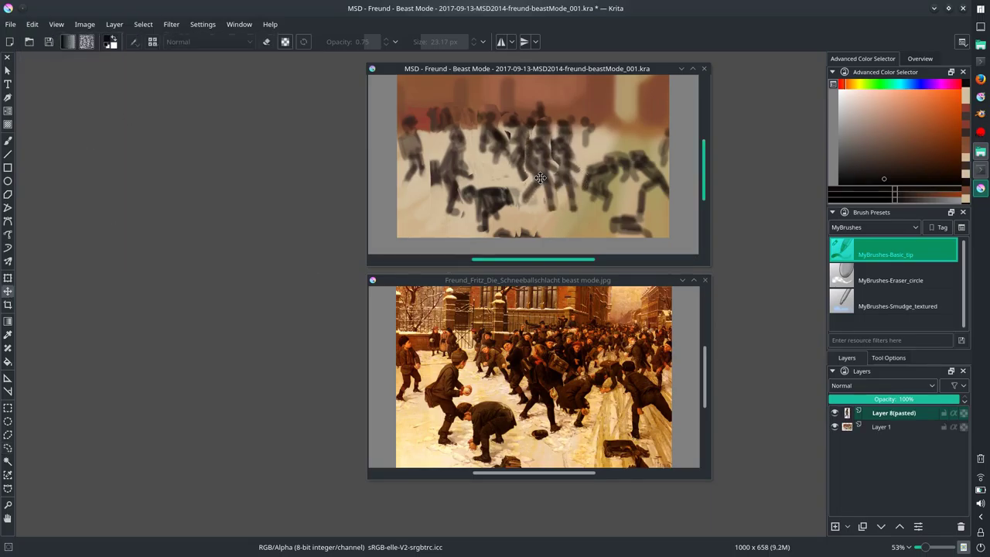
{"action": "key", "text": "b"}
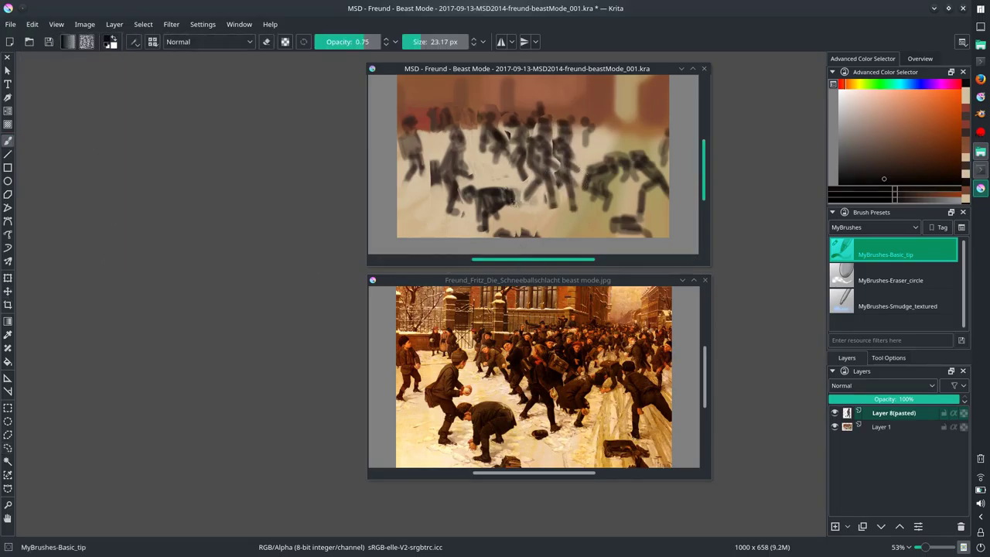
{"action": "left_click", "coordinate": [514, 197], "text": "ctrl"}
{"action": "left_click_drag", "start_coordinate": [563, 128], "coordinate": [574, 211]}
{"action": "left_click", "coordinate": [10, 24]}
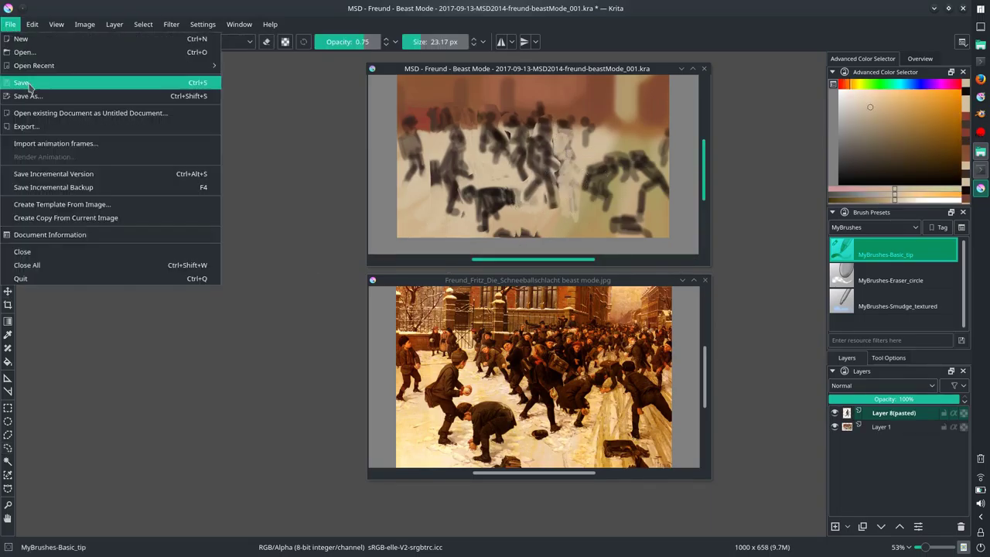
{"action": "left_click", "coordinate": [38, 82]}
- Paste a lassoed patch as a new layer, move it, and sample a darker canvas colour
{"action": "key", "text": "ctrl+r"}
{"action": "left_click", "coordinate": [32, 28]}
{"action": "left_click", "coordinate": [42, 99]}
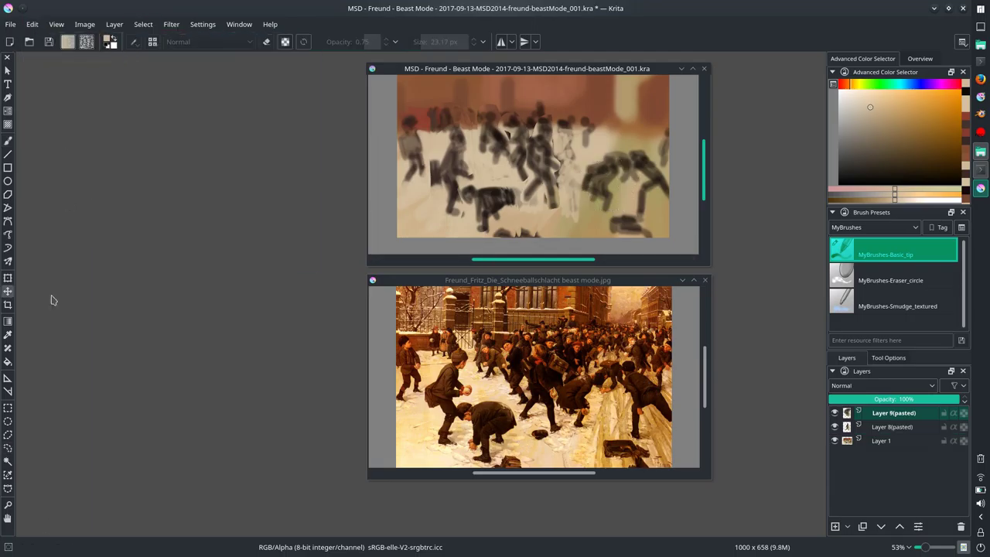
{"action": "key", "text": "t"}
{"action": "key", "text": "b"}
{"action": "left_click", "coordinate": [595, 167], "text": "ctrl"}
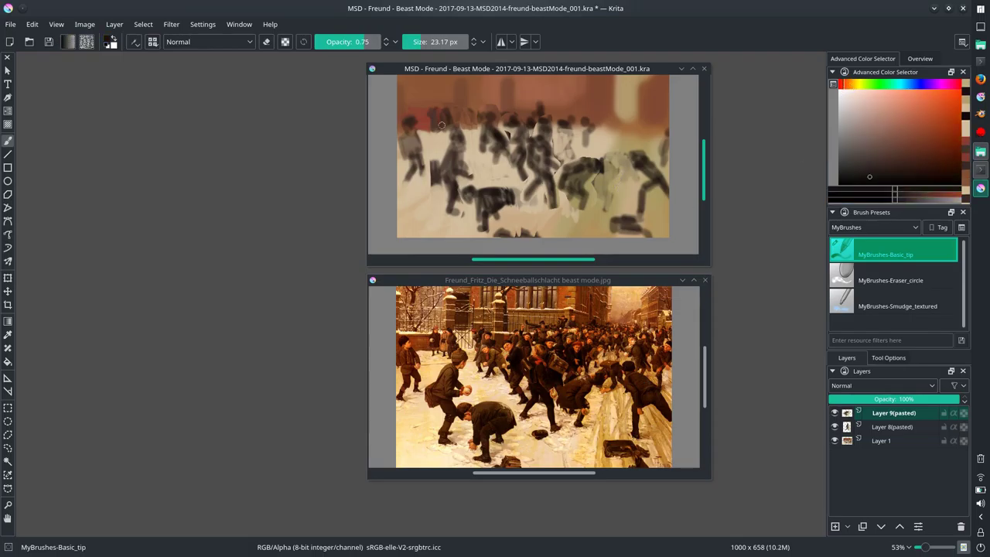
- Paste one more patch as a layer, shift it into place, and sample a light peach colour
{"action": "key", "text": "ctrl+r"}
{"action": "key", "text": "ctrl+v"}
{"action": "left_click", "coordinate": [7, 290]}
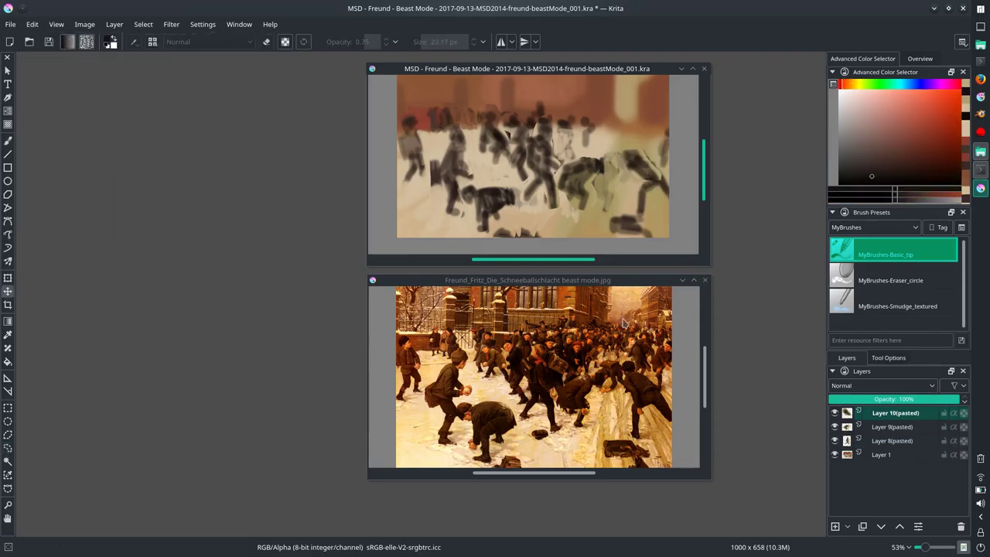
{"action": "key", "text": "b"}
{"action": "left_click", "coordinate": [634, 241], "text": "ctrl"}
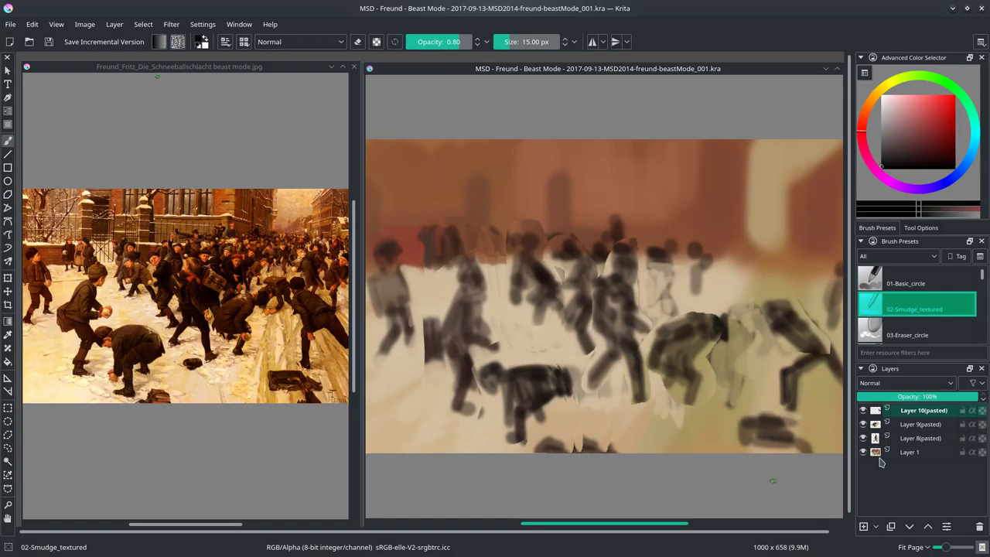
{"action": "key", "text": "ctrl+e"}
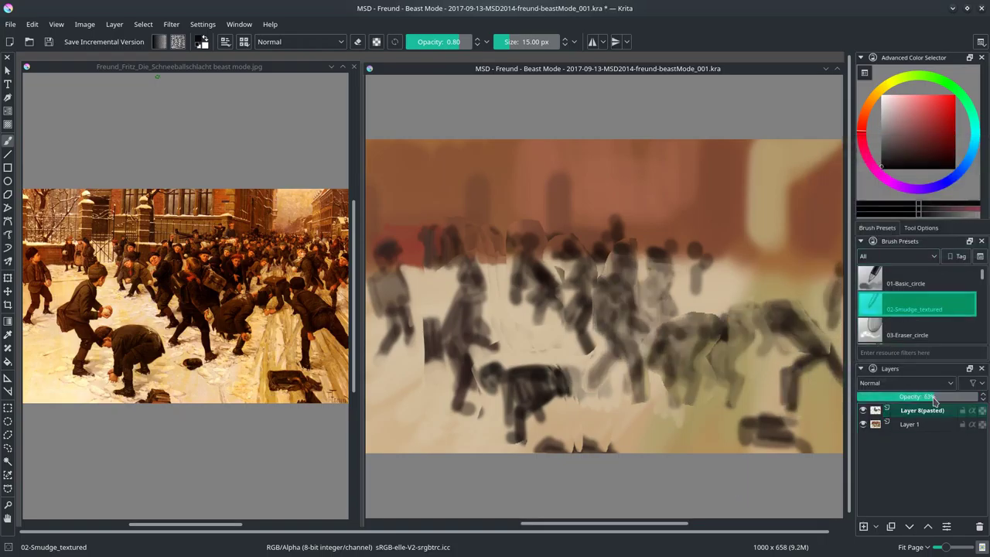
- Save a new 002 incremental version, add a fresh paint layer, and pick a small 01-Basic_circle brush
{"action": "key", "text": "ctrl+e"}
{"action": "key", "text": "ctrl+e"}
{"action": "key", "text": "Insert"}
{"action": "key", "text": "ctrl+alt+s"}
{"action": "left_click", "coordinate": [916, 283]}
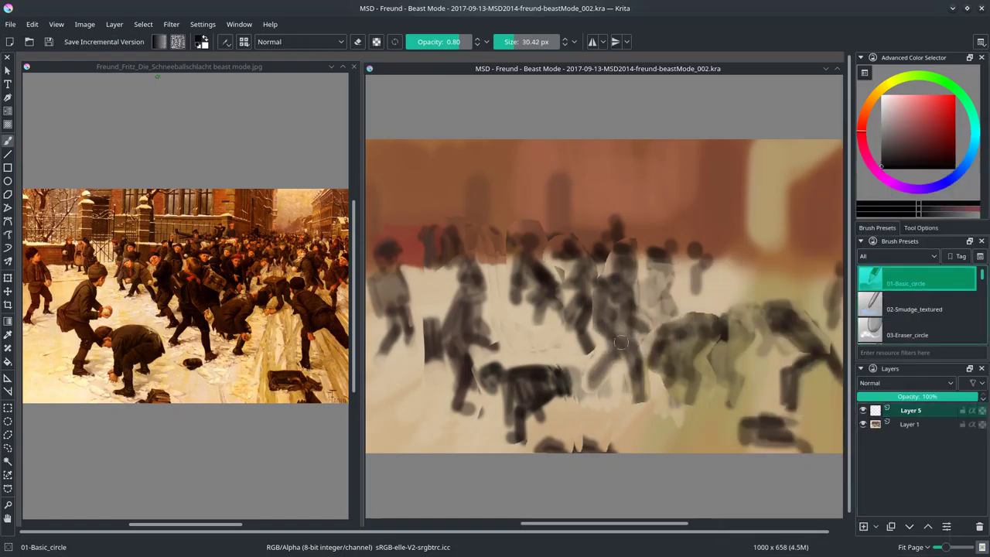
{"action": "key", "text": "bracketleft"}
{"action": "key", "text": "bracketleft"}
{"action": "key", "text": "bracketleft"}
{"action": "key", "text": "bracketleft"}
{"action": "key", "text": "bracketleft"}
{"action": "key", "text": "alt+i"}
{"action": "key", "text": "Escape"}
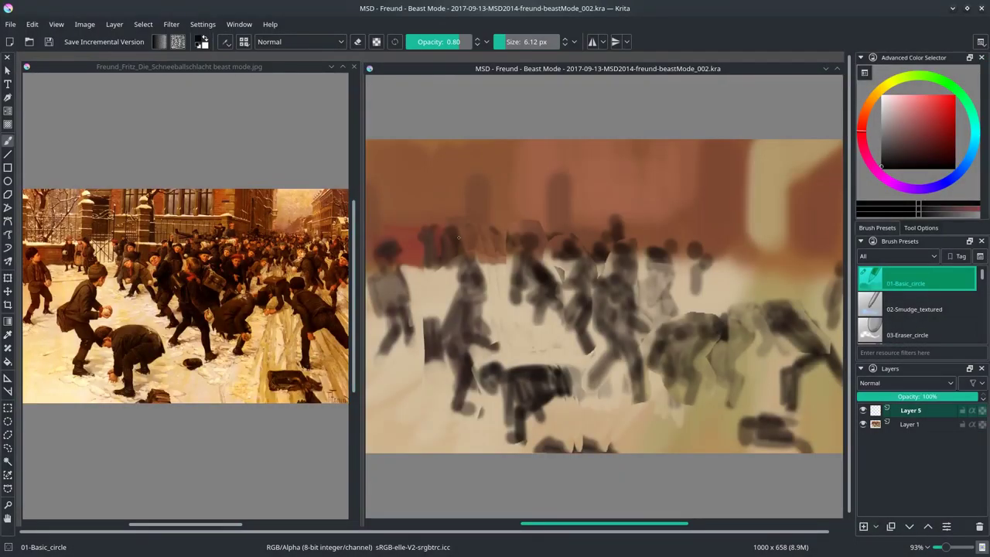
- Sketch lines at the standing boy's lower left and slightly enlarge the sketched figure
{"action": "scroll", "coordinate": [553, 286], "scroll_direction": "up", "scroll_amount": 3}
{"action": "left_click", "coordinate": [552, 286]}
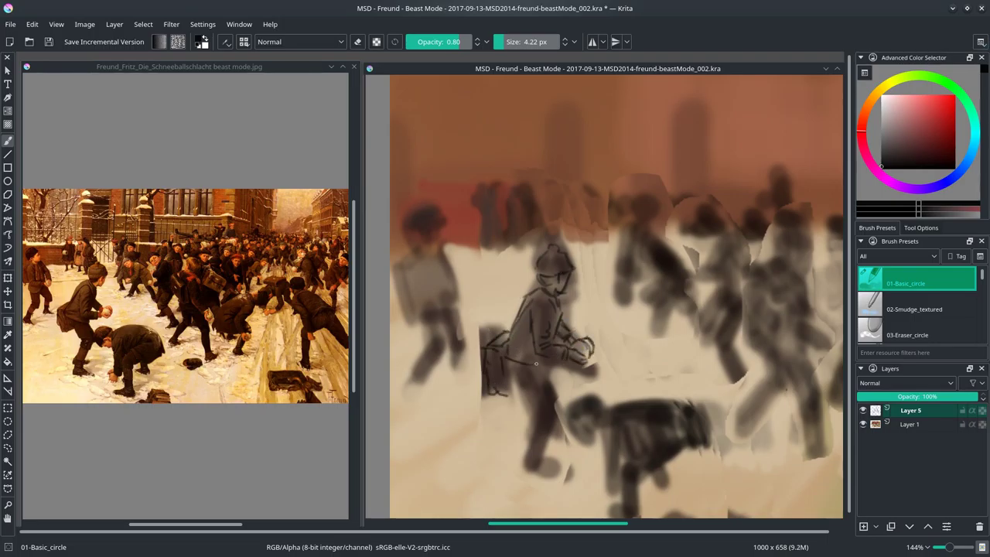
{"action": "left_click_drag", "start_coordinate": [489, 392], "coordinate": [516, 386]}
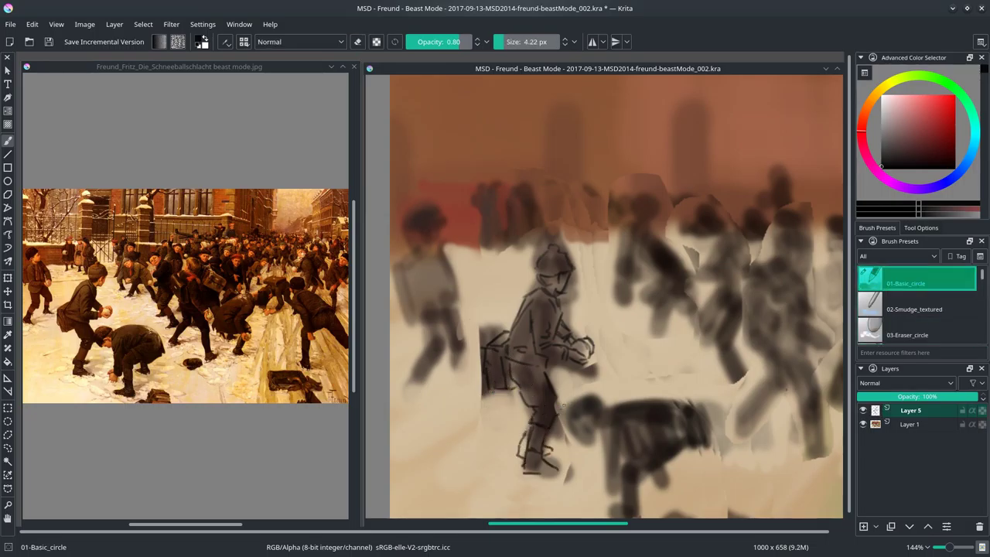
{"action": "key", "text": "ctrl+t"}
{"action": "left_click_drag", "start_coordinate": [597, 480], "coordinate": [601, 483]}
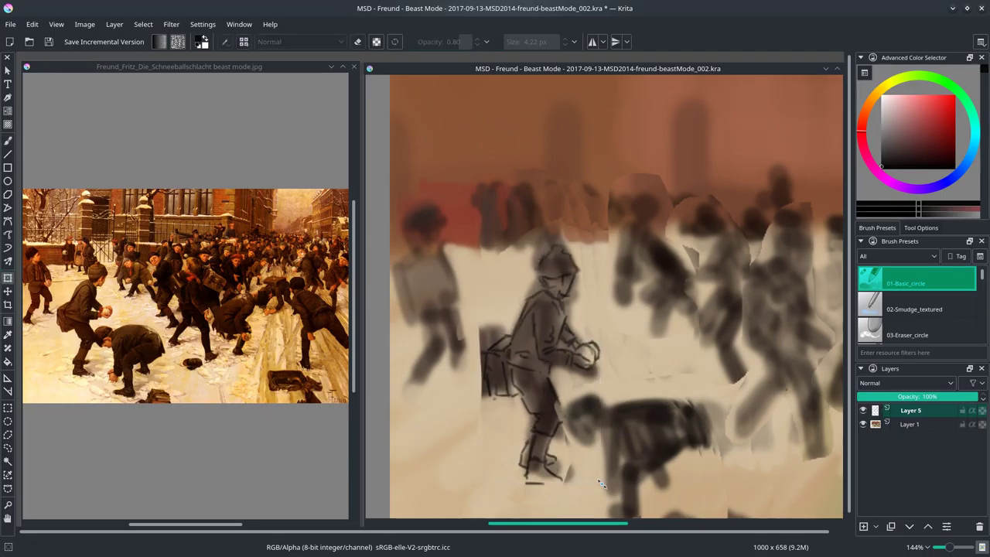
- Outline the boy's fist, right side, cap and head plus the gatepost lines, then save
{"action": "key", "text": "b"}
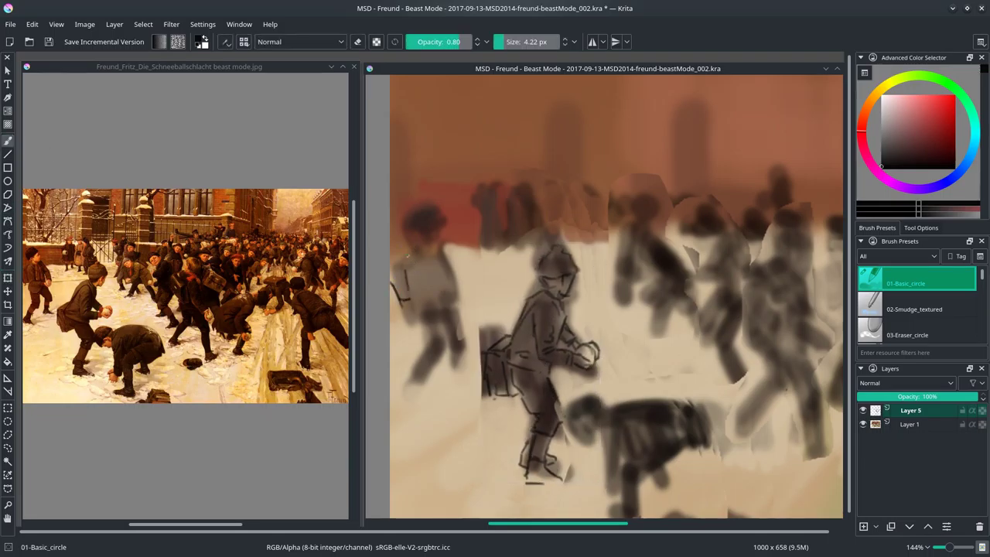
{"action": "left_click_drag", "start_coordinate": [445, 291], "coordinate": [465, 300]}
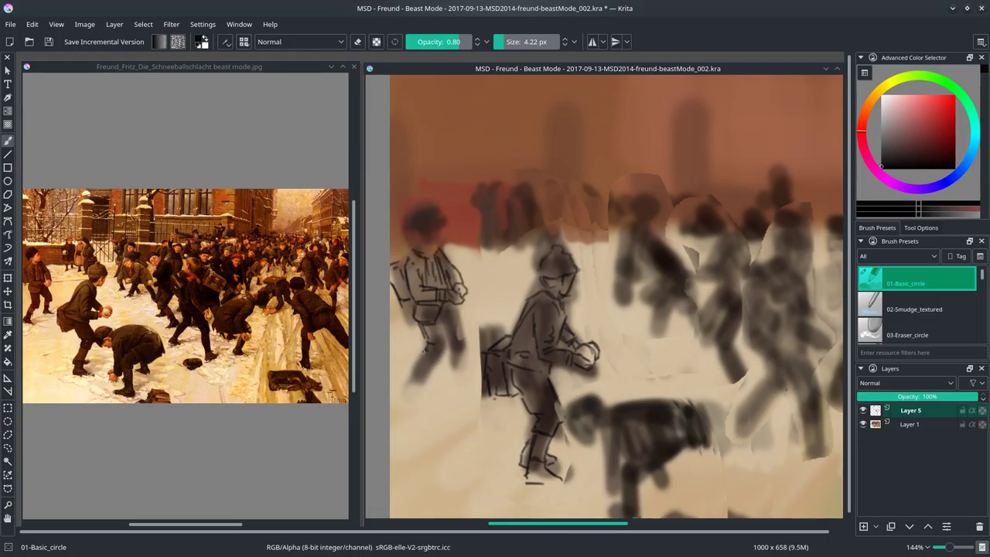
{"action": "mouse_move", "coordinate": [458, 309]}
{"action": "left_mouse_down"}
{"action": "mouse_move", "coordinate": [469, 330]}
{"action": "mouse_move", "coordinate": [449, 360]}
{"action": "left_mouse_up"}
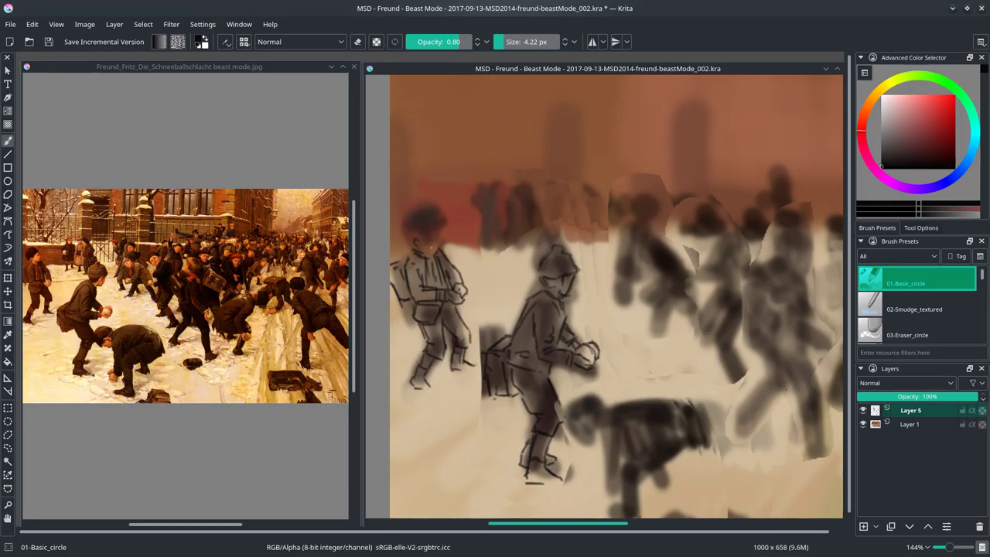
{"action": "mouse_move", "coordinate": [410, 221]}
{"action": "left_mouse_down"}
{"action": "mouse_move", "coordinate": [412, 240]}
{"action": "mouse_move", "coordinate": [481, 255]}
{"action": "left_mouse_up"}
{"action": "key", "text": "/"}
{"action": "key", "text": "/"}
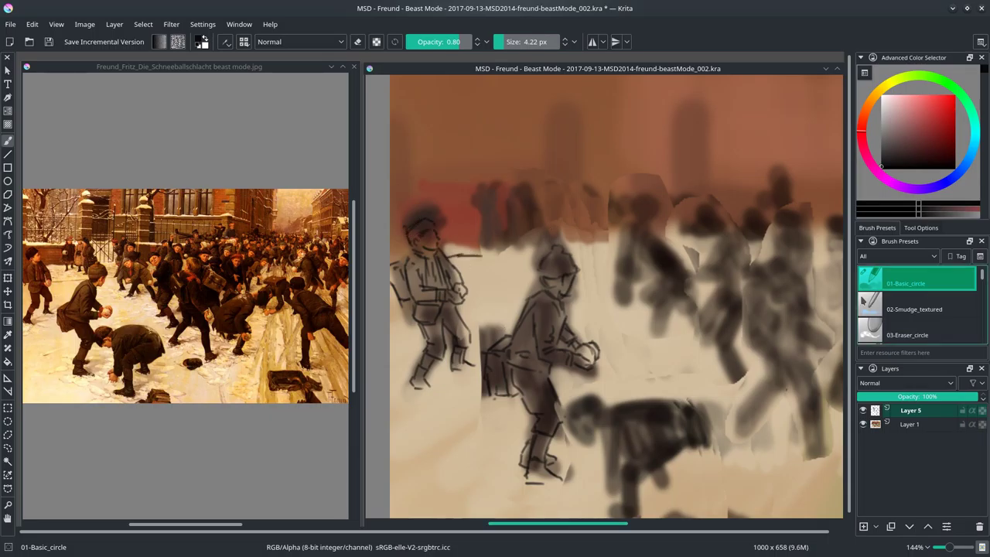
{"action": "scroll", "coordinate": [402, 108], "scroll_direction": "up", "scroll_amount": 1}
{"action": "left_click_drag", "start_coordinate": [402, 108], "coordinate": [405, 123]}
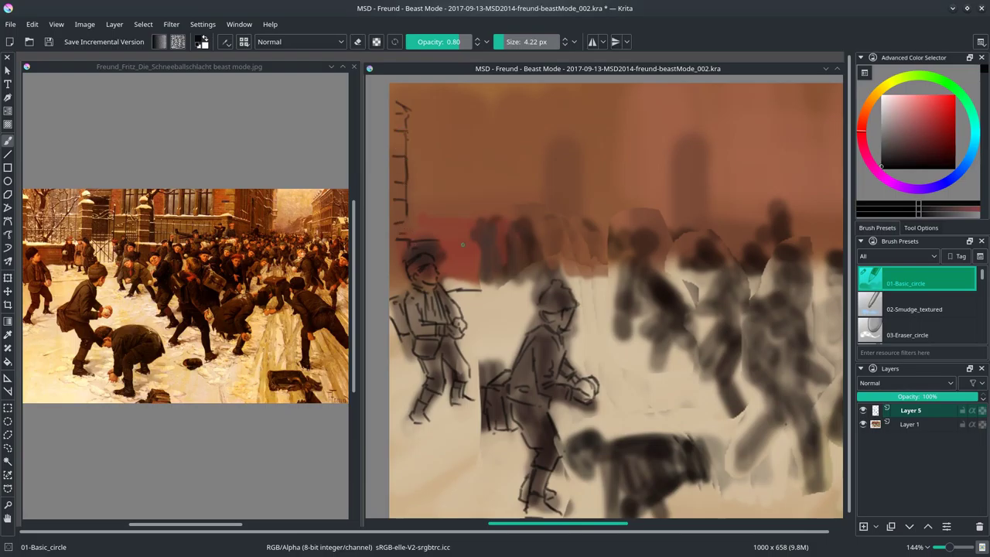
{"action": "key", "text": "ctrl+s"}
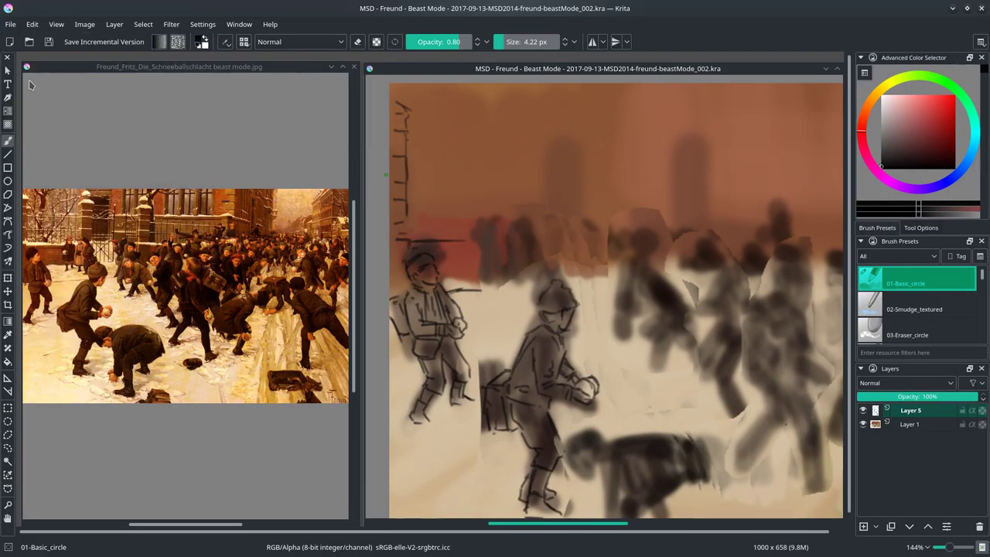
{"action": "key", "text": "minus"}
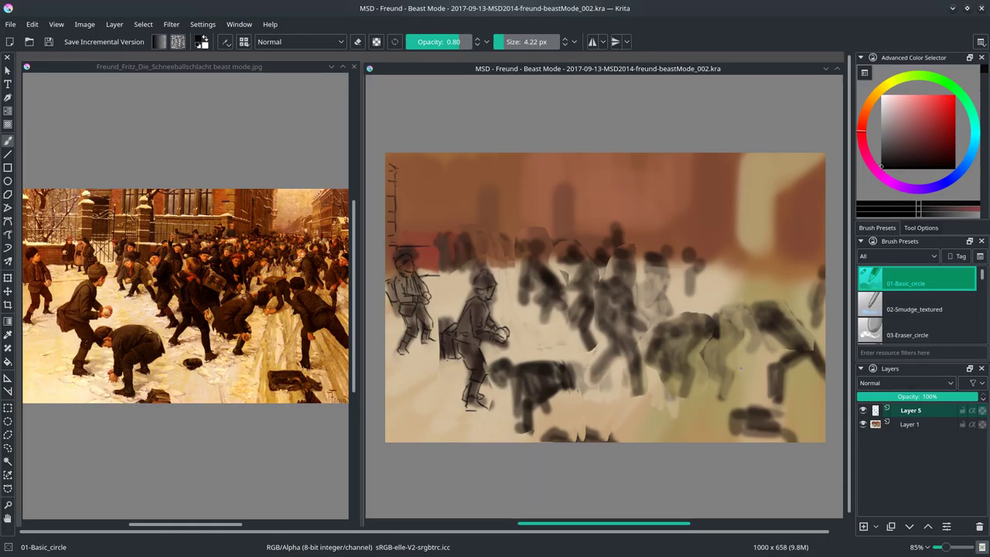
- Add a line to the sled sketch and nudge the sketch lines up and left
{"action": "scroll", "coordinate": [740, 369], "scroll_direction": "up", "scroll_amount": 3}
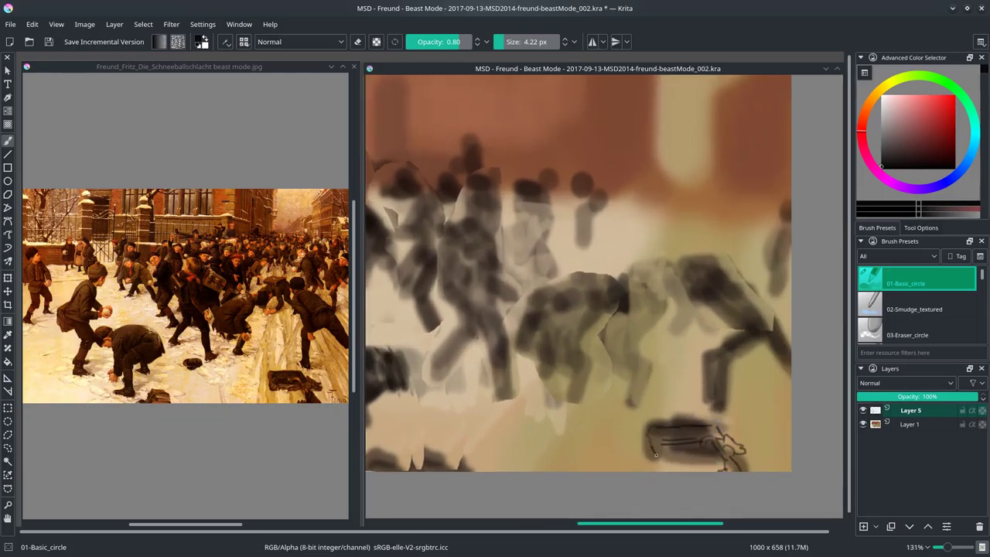
{"action": "left_click_drag", "start_coordinate": [719, 454], "coordinate": [721, 467]}
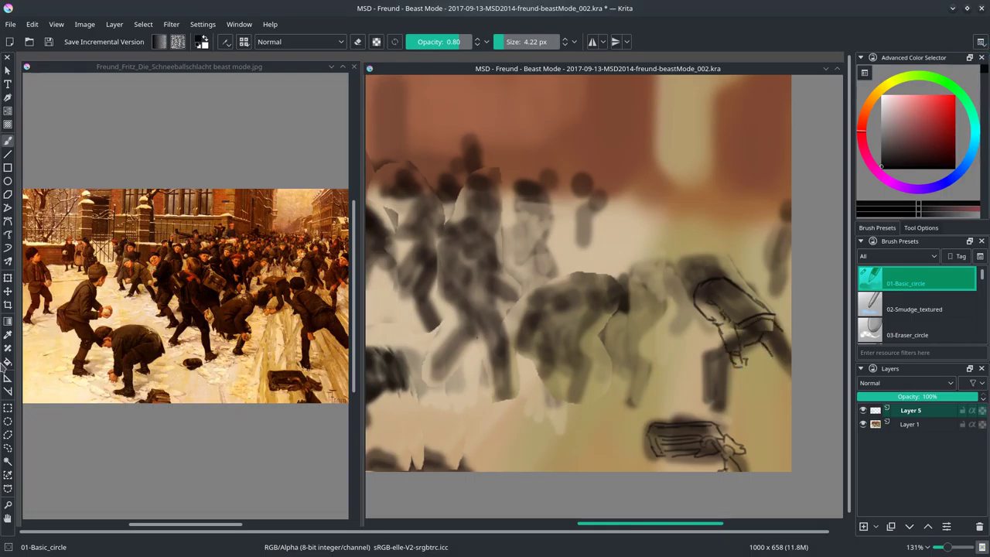
{"action": "key", "text": "t"}
{"action": "mouse_move", "coordinate": [735, 325]}
{"action": "left_mouse_down"}
{"action": "mouse_move", "coordinate": [716, 346]}
{"action": "mouse_move", "coordinate": [780, 338]}
{"action": "mouse_move", "coordinate": [779, 362]}
{"action": "left_mouse_up"}
{"action": "key", "text": "b"}
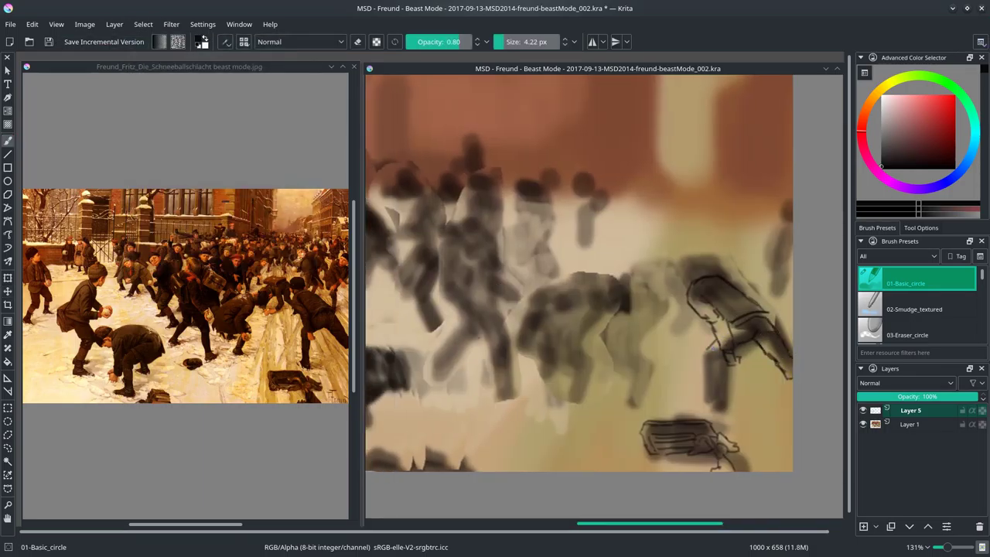
- Draw the bent-over boy's body, legs, top and right side, and his head
{"action": "left_click_drag", "start_coordinate": [712, 338], "coordinate": [708, 363]}
{"action": "mouse_move", "coordinate": [736, 341]}
{"action": "left_mouse_down"}
{"action": "mouse_move", "coordinate": [720, 364]}
{"action": "mouse_move", "coordinate": [713, 388]}
{"action": "left_mouse_up"}
{"action": "left_click_drag", "start_coordinate": [724, 367], "coordinate": [722, 399]}
{"action": "left_click_drag", "start_coordinate": [727, 386], "coordinate": [729, 410]}
{"action": "left_click_drag", "start_coordinate": [705, 396], "coordinate": [733, 414]}
{"action": "mouse_move", "coordinate": [688, 280]}
{"action": "left_mouse_down"}
{"action": "mouse_move", "coordinate": [700, 295]}
{"action": "mouse_move", "coordinate": [716, 282]}
{"action": "left_mouse_up"}
{"action": "left_click_drag", "start_coordinate": [747, 295], "coordinate": [767, 312]}
{"action": "mouse_move", "coordinate": [693, 263]}
{"action": "left_mouse_down"}
{"action": "mouse_move", "coordinate": [713, 254]}
{"action": "mouse_move", "coordinate": [715, 272]}
{"action": "mouse_move", "coordinate": [686, 269]}
{"action": "mouse_move", "coordinate": [721, 275]}
{"action": "left_mouse_up"}
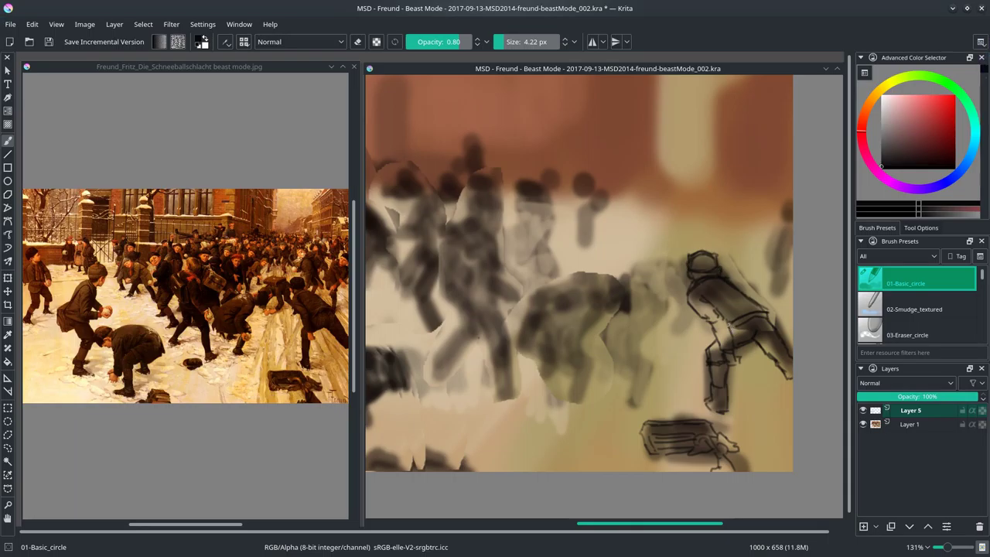
{"action": "key", "text": "2"}
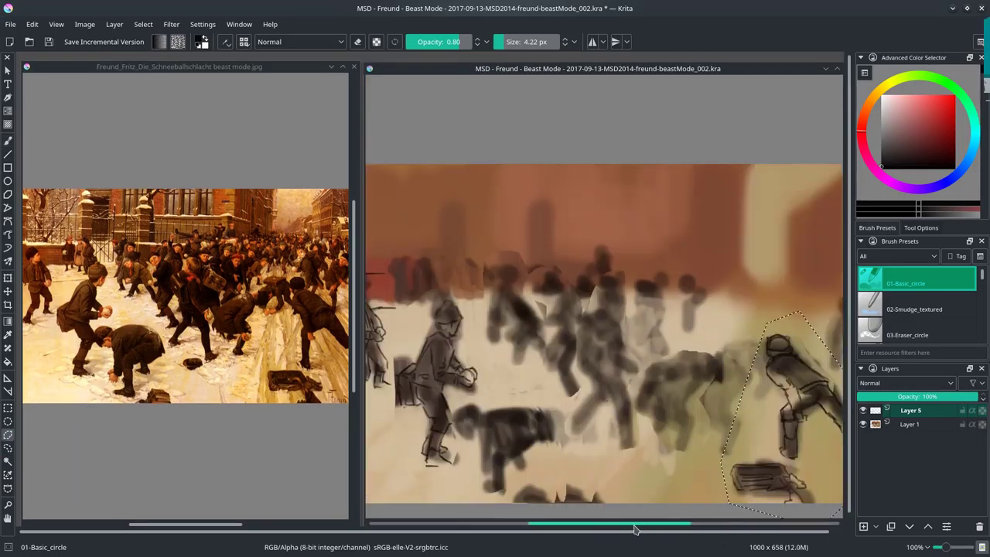
- Shift the right figure and sled up slightly and extend the sled's lines
{"action": "key", "text": "t"}
{"action": "left_click_drag", "start_coordinate": [793, 366], "coordinate": [794, 362]}
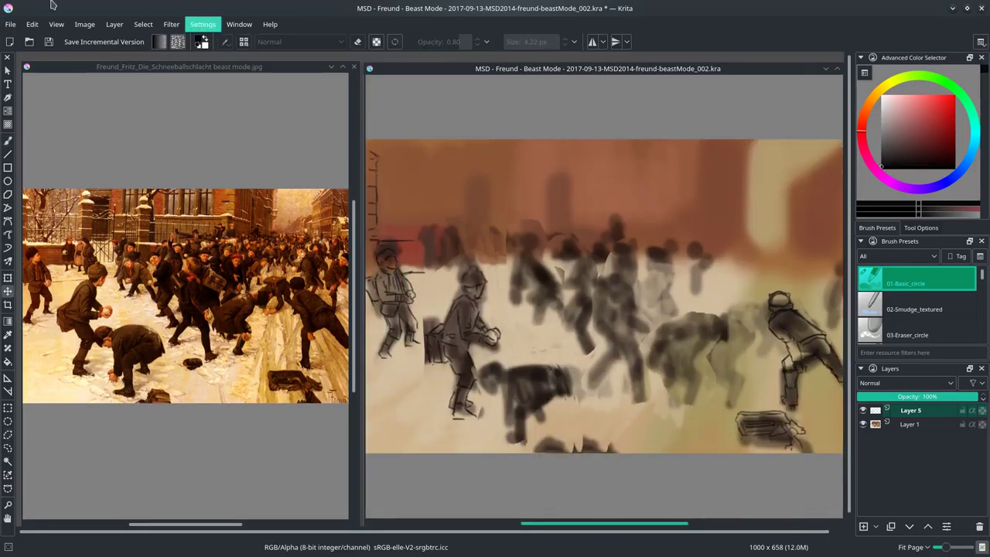
{"action": "key", "text": "b"}
{"action": "left_click_drag", "start_coordinate": [808, 440], "coordinate": [781, 451]}
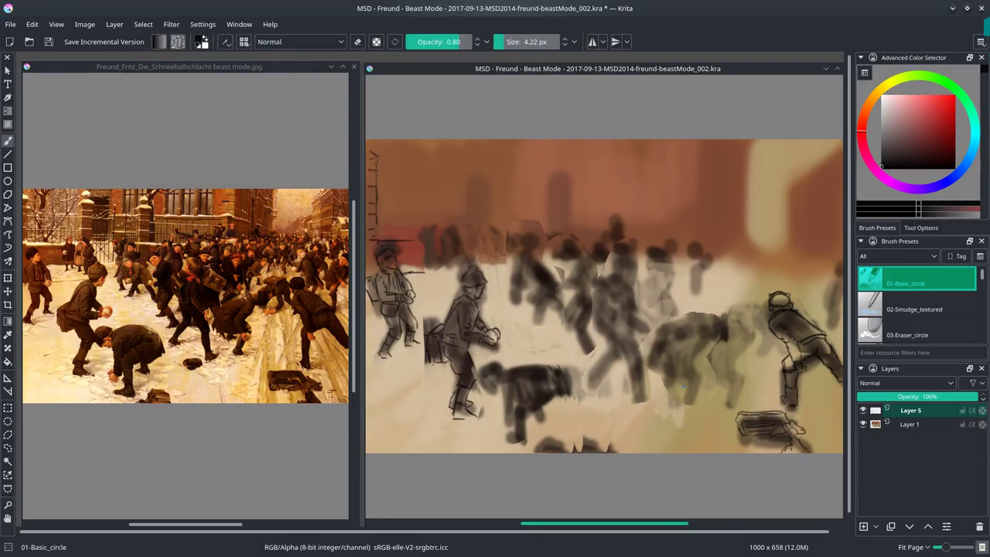
- Dab a small mark near the crouching figure with the textured smudge brush
{"action": "mouse_move", "coordinate": [986, 323]}
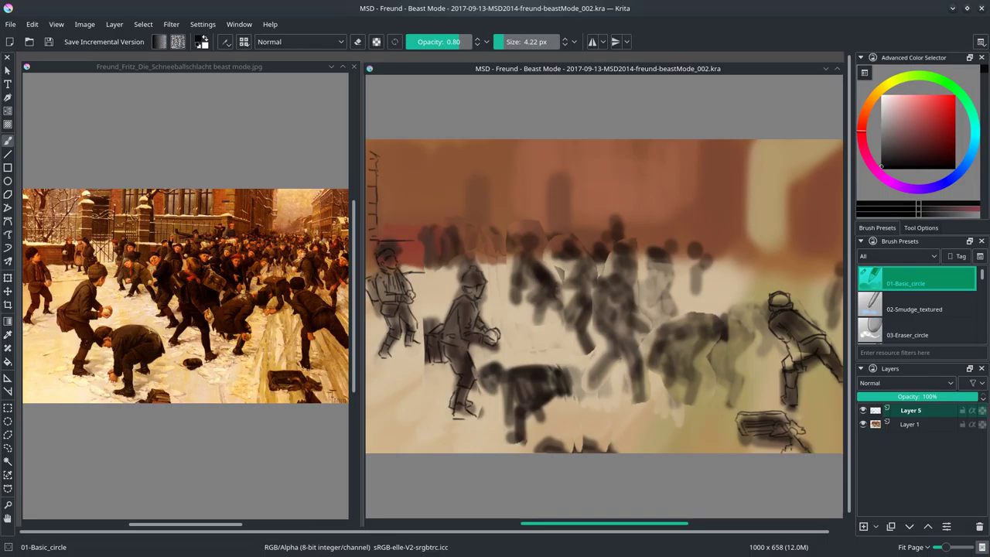
{"action": "key", "text": "slash"}
{"action": "key", "text": "slash"}
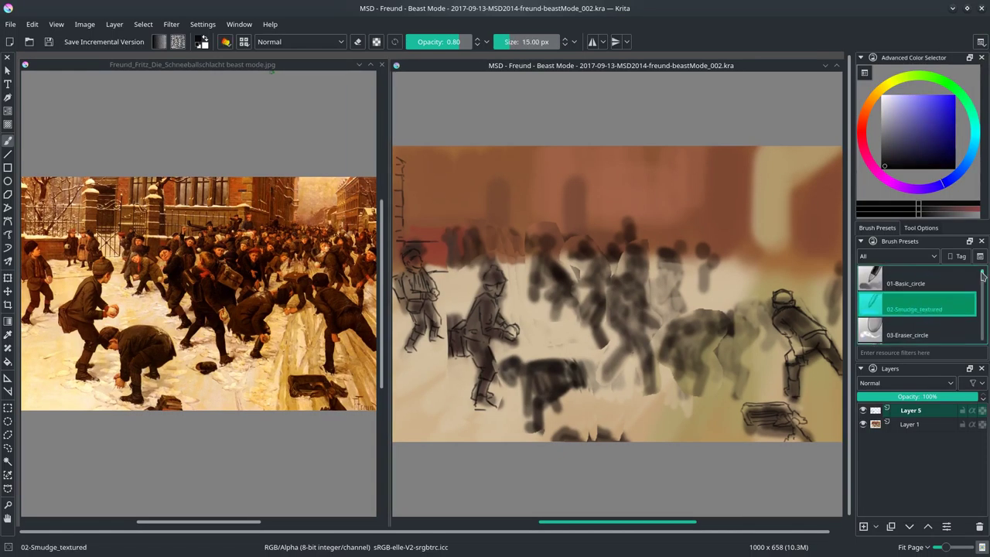
{"action": "scroll", "coordinate": [654, 327], "scroll_direction": "up", "scroll_amount": 3}
{"action": "left_click", "coordinate": [639, 399]}
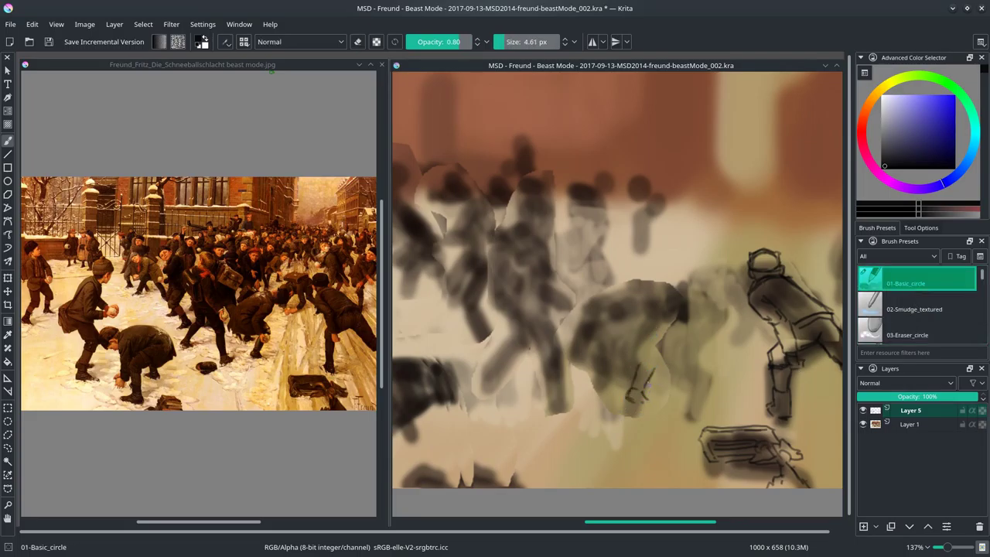
- Lasso a background patch at the crouching figure, paste it as a layer, and merge it down
{"action": "left_click", "coordinate": [7, 435]}
{"action": "left_click_drag", "start_coordinate": [632, 415], "coordinate": [634, 413]}
{"action": "left_click", "coordinate": [863, 410]}
{"action": "left_click", "coordinate": [910, 423]}
{"action": "left_click", "coordinate": [31, 24]}
{"action": "left_click", "coordinate": [62, 154]}
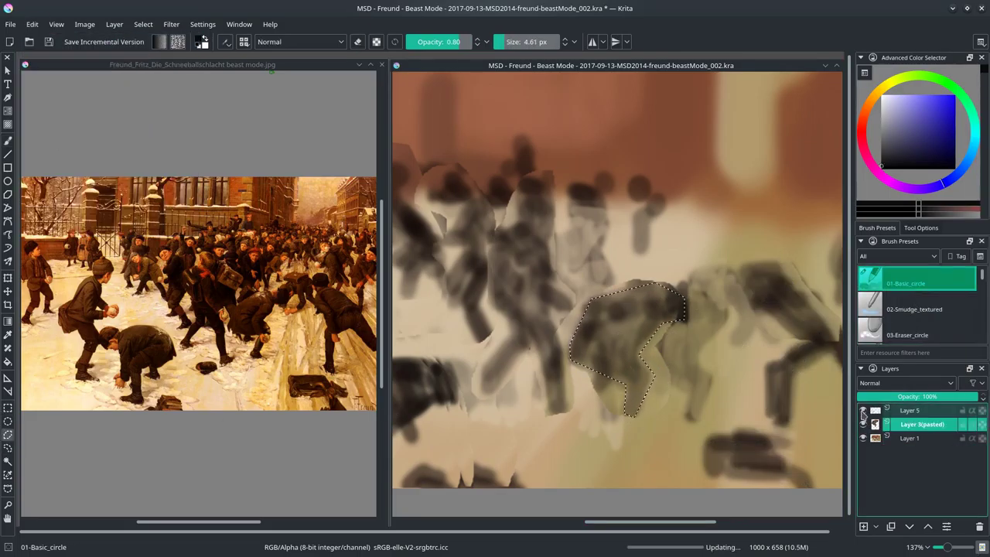
{"action": "left_click", "coordinate": [916, 334]}
{"action": "right_click", "coordinate": [920, 424]}
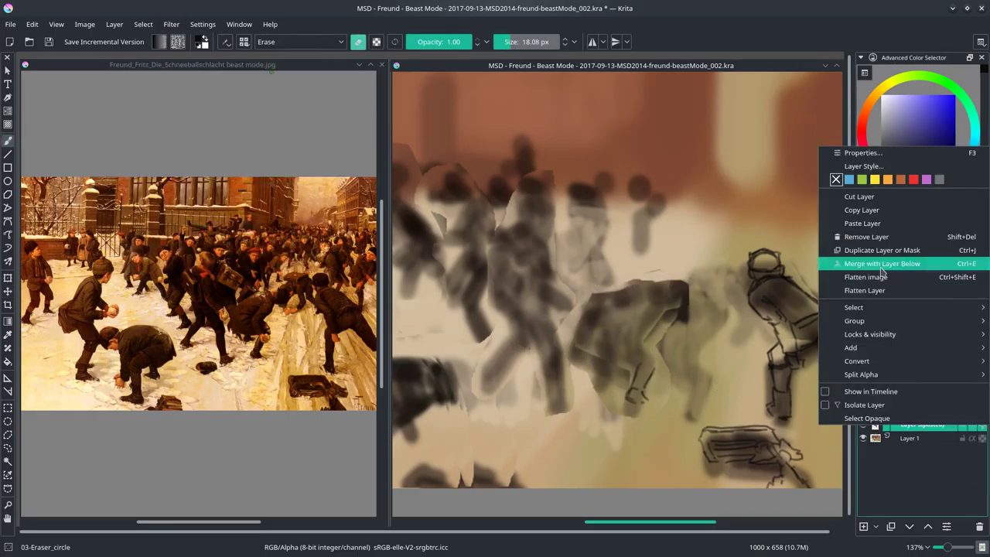
{"action": "left_click", "coordinate": [890, 256]}
{"action": "key", "text": "/"}
{"action": "key", "text": "/"}
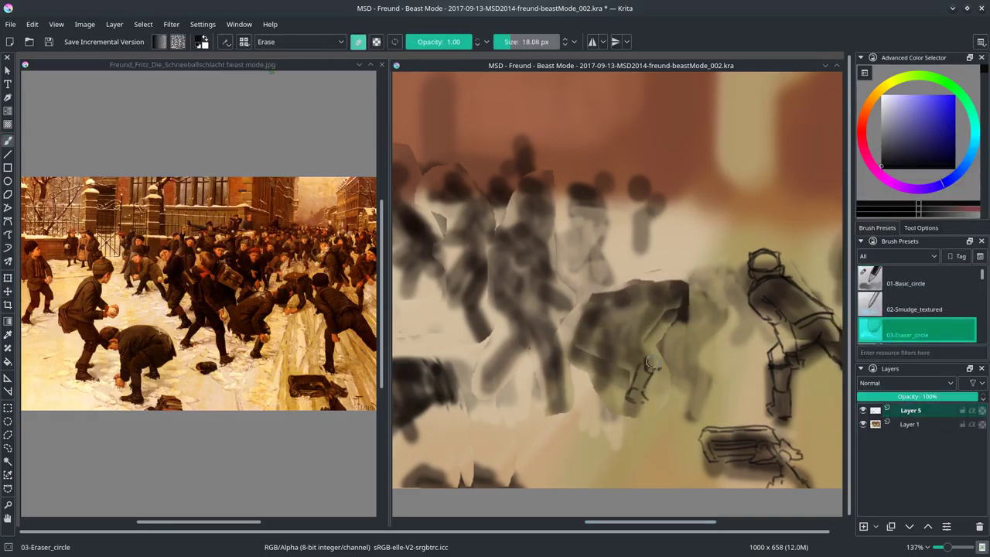
{"action": "key", "text": "/"}
- Line in the crouching boy's arm and back, then lasso his head for moving
{"action": "mouse_move", "coordinate": [636, 334]}
{"action": "left_mouse_down"}
{"action": "mouse_move", "coordinate": [629, 357]}
{"action": "mouse_move", "coordinate": [662, 340]}
{"action": "mouse_move", "coordinate": [591, 332]}
{"action": "left_mouse_up"}
{"action": "left_click_drag", "start_coordinate": [592, 298], "coordinate": [578, 348]}
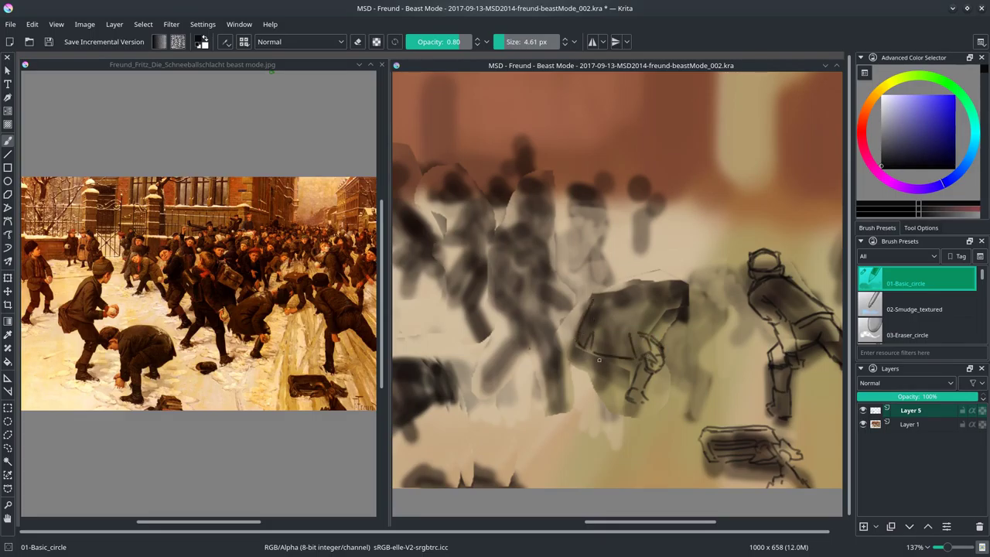
{"action": "mouse_move", "coordinate": [589, 312]}
{"action": "left_mouse_down"}
{"action": "mouse_move", "coordinate": [621, 278]}
{"action": "mouse_move", "coordinate": [619, 295]}
{"action": "mouse_move", "coordinate": [631, 288]}
{"action": "mouse_move", "coordinate": [655, 324]}
{"action": "left_mouse_up"}
{"action": "left_click_drag", "start_coordinate": [657, 320], "coordinate": [643, 337]}
{"action": "mouse_move", "coordinate": [664, 283]}
{"action": "left_mouse_down"}
{"action": "mouse_move", "coordinate": [662, 313]}
{"action": "mouse_move", "coordinate": [650, 306]}
{"action": "left_mouse_up"}
{"action": "key", "text": "ctrl+["}
{"action": "left_click_drag", "start_coordinate": [628, 229], "coordinate": [645, 227]}
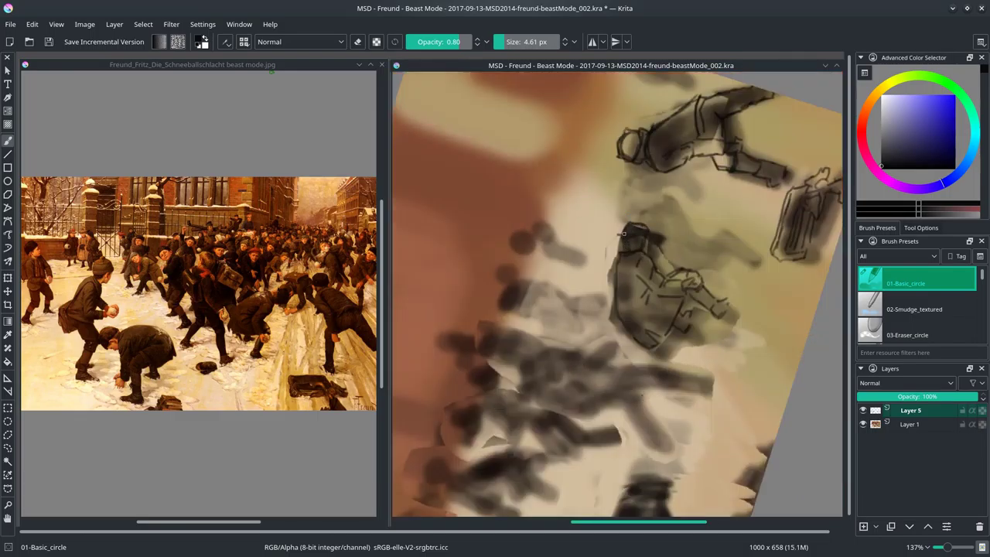
{"action": "key", "text": "5"}
{"action": "key", "text": "ctrl+r"}
{"action": "key", "text": "t"}
{"action": "left_click_drag", "start_coordinate": [610, 288], "coordinate": [658, 310]}
- Nudge the crouching boy's head up, deselect, and hatch around his back and head
{"action": "key", "text": "ctrl+shift+a"}
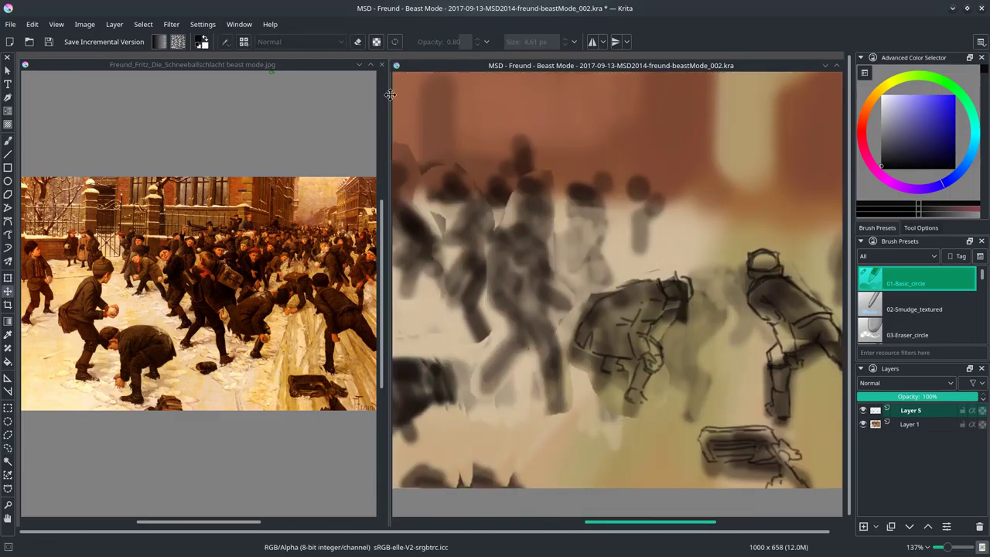
{"action": "key", "text": "b"}
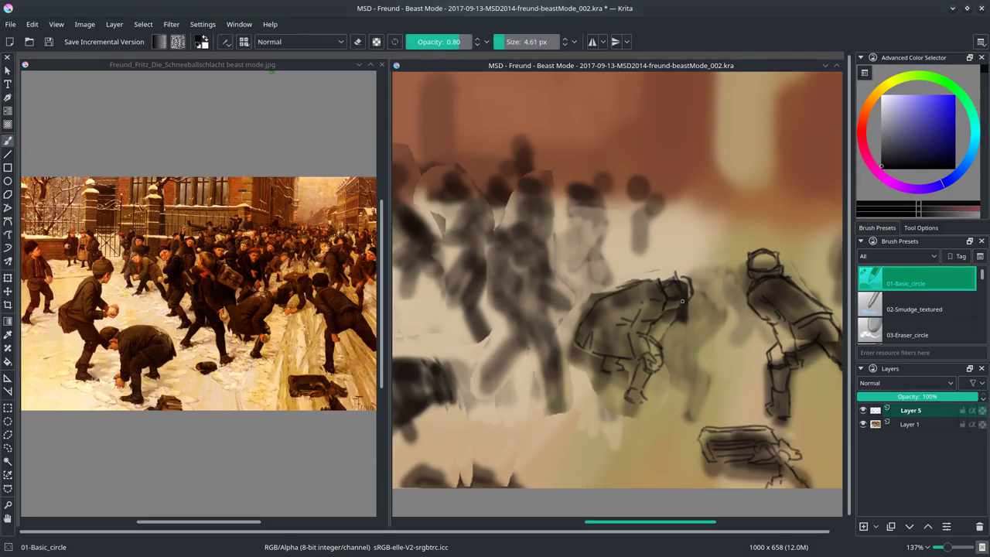
{"action": "mouse_move", "coordinate": [719, 273]}
{"action": "left_mouse_down"}
{"action": "mouse_move", "coordinate": [721, 300]}
{"action": "mouse_move", "coordinate": [706, 318]}
{"action": "mouse_move", "coordinate": [666, 328]}
{"action": "left_mouse_up"}
{"action": "left_click_drag", "start_coordinate": [716, 312], "coordinate": [727, 338]}
{"action": "mouse_move", "coordinate": [686, 264]}
{"action": "left_mouse_down"}
{"action": "mouse_move", "coordinate": [705, 249]}
{"action": "mouse_move", "coordinate": [730, 250]}
{"action": "mouse_move", "coordinate": [731, 278]}
{"action": "left_mouse_up"}
{"action": "mouse_move", "coordinate": [733, 266]}
{"action": "left_mouse_down"}
{"action": "mouse_move", "coordinate": [744, 258]}
{"action": "mouse_move", "coordinate": [744, 298]}
{"action": "left_mouse_up"}
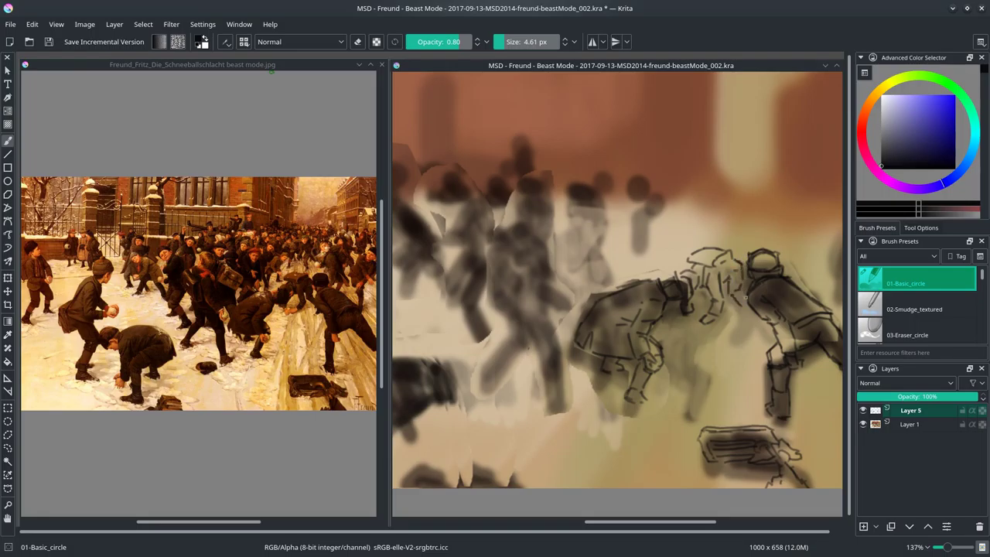
{"action": "left_click_drag", "start_coordinate": [652, 522], "coordinate": [631, 509]}
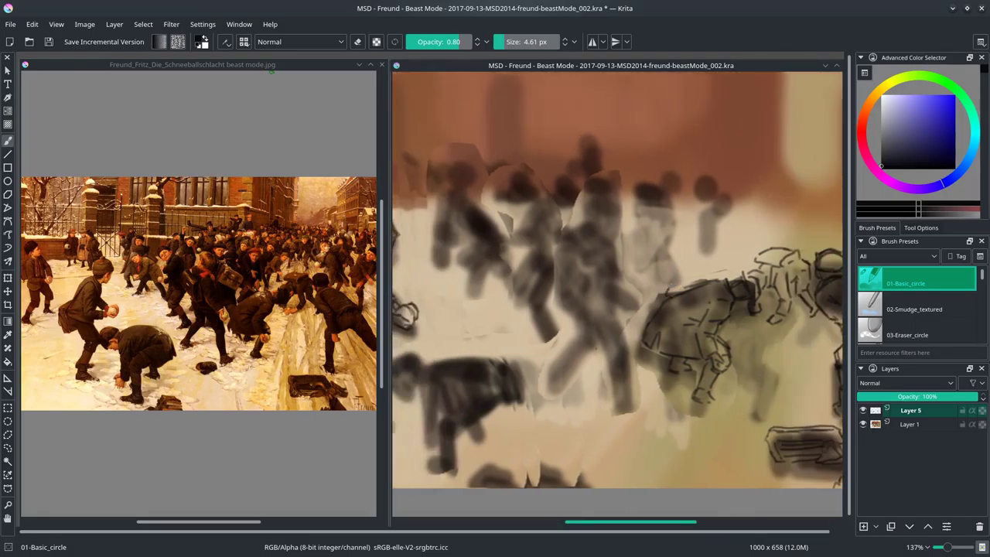
{"action": "mouse_move", "coordinate": [669, 288]}
{"action": "left_mouse_down"}
{"action": "mouse_move", "coordinate": [699, 273]}
{"action": "mouse_move", "coordinate": [664, 300]}
{"action": "left_mouse_up"}
- Outline the standing boy's head, face, chin, torso and coat
{"action": "mouse_move", "coordinate": [590, 223]}
{"action": "left_mouse_down"}
{"action": "mouse_move", "coordinate": [587, 211]}
{"action": "mouse_move", "coordinate": [615, 215]}
{"action": "left_mouse_up"}
{"action": "mouse_move", "coordinate": [616, 221]}
{"action": "left_mouse_down"}
{"action": "mouse_move", "coordinate": [598, 201]}
{"action": "mouse_move", "coordinate": [595, 218]}
{"action": "mouse_move", "coordinate": [618, 220]}
{"action": "mouse_move", "coordinate": [603, 243]}
{"action": "left_mouse_up"}
{"action": "left_click_drag", "start_coordinate": [580, 232], "coordinate": [610, 250]}
{"action": "mouse_move", "coordinate": [578, 231]}
{"action": "left_mouse_down"}
{"action": "mouse_move", "coordinate": [615, 256]}
{"action": "mouse_move", "coordinate": [603, 263]}
{"action": "mouse_move", "coordinate": [620, 285]}
{"action": "mouse_move", "coordinate": [601, 285]}
{"action": "mouse_move", "coordinate": [616, 307]}
{"action": "mouse_move", "coordinate": [627, 295]}
{"action": "mouse_move", "coordinate": [633, 316]}
{"action": "mouse_move", "coordinate": [607, 260]}
{"action": "mouse_move", "coordinate": [640, 325]}
{"action": "left_mouse_up"}
{"action": "mouse_move", "coordinate": [566, 252]}
{"action": "left_mouse_down"}
{"action": "mouse_move", "coordinate": [558, 285]}
{"action": "mouse_move", "coordinate": [580, 297]}
{"action": "left_mouse_up"}
{"action": "left_click_drag", "start_coordinate": [581, 263], "coordinate": [589, 291]}
{"action": "left_click_drag", "start_coordinate": [576, 280], "coordinate": [583, 304]}
{"action": "mouse_move", "coordinate": [571, 303]}
{"action": "left_mouse_down"}
{"action": "mouse_move", "coordinate": [572, 325]}
{"action": "mouse_move", "coordinate": [606, 337]}
{"action": "left_mouse_up"}
- Undo a stray stroke and draw the standing boy's legs and feet
{"action": "key", "text": "ctrl+z"}
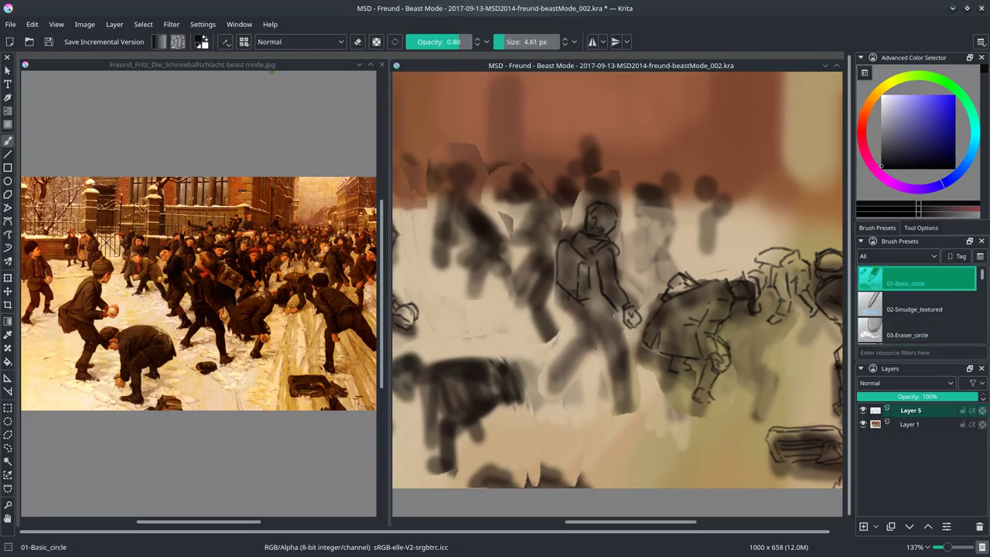
{"action": "mouse_move", "coordinate": [579, 304]}
{"action": "left_mouse_down"}
{"action": "mouse_move", "coordinate": [606, 341]}
{"action": "mouse_move", "coordinate": [592, 311]}
{"action": "mouse_move", "coordinate": [614, 313]}
{"action": "left_mouse_up"}
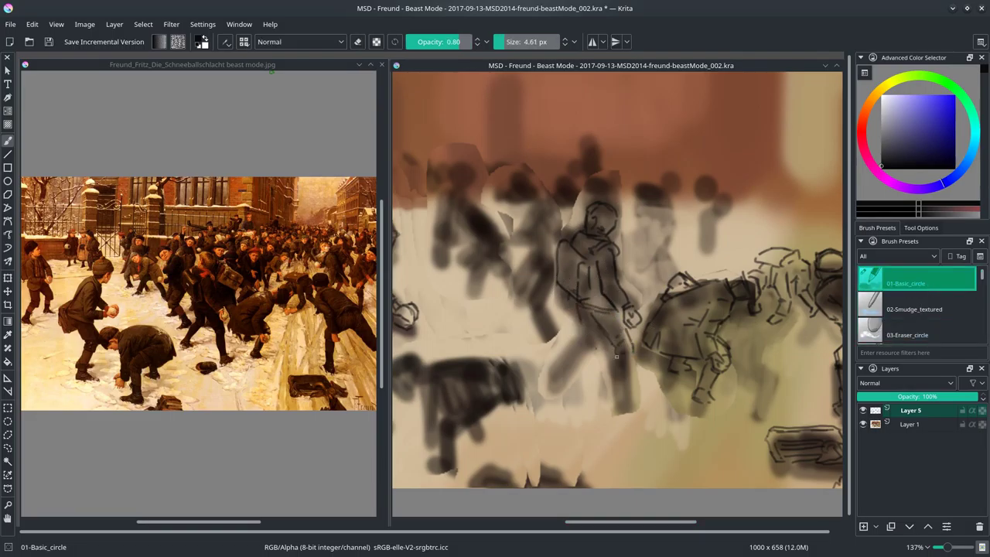
{"action": "mouse_move", "coordinate": [614, 345]}
{"action": "left_mouse_down"}
{"action": "mouse_move", "coordinate": [620, 389]}
{"action": "mouse_move", "coordinate": [630, 390]}
{"action": "left_mouse_up"}
{"action": "mouse_move", "coordinate": [619, 392]}
{"action": "left_mouse_down"}
{"action": "mouse_move", "coordinate": [624, 406]}
{"action": "mouse_move", "coordinate": [644, 402]}
{"action": "left_mouse_up"}
{"action": "mouse_move", "coordinate": [618, 403]}
{"action": "left_mouse_down"}
{"action": "mouse_move", "coordinate": [627, 415]}
{"action": "mouse_move", "coordinate": [586, 426]}
{"action": "mouse_move", "coordinate": [609, 417]}
{"action": "left_mouse_up"}
{"action": "mouse_move", "coordinate": [574, 300]}
{"action": "left_mouse_down"}
{"action": "mouse_move", "coordinate": [594, 354]}
{"action": "mouse_move", "coordinate": [573, 345]}
{"action": "mouse_move", "coordinate": [551, 387]}
{"action": "left_mouse_up"}
{"action": "mouse_move", "coordinate": [586, 354]}
{"action": "left_mouse_down"}
{"action": "mouse_move", "coordinate": [560, 382]}
{"action": "mouse_move", "coordinate": [577, 390]}
{"action": "left_mouse_up"}
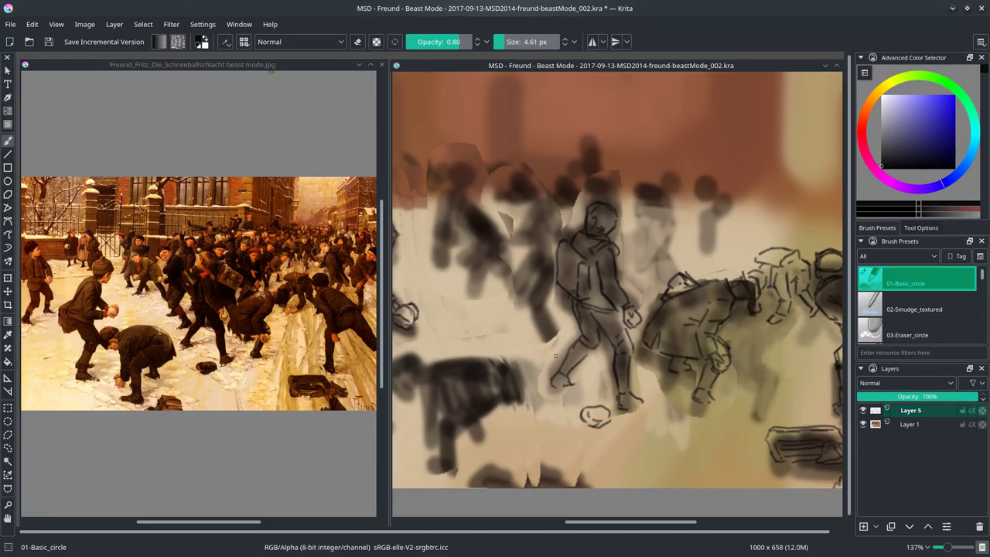
{"action": "left_click_drag", "start_coordinate": [641, 523], "coordinate": [599, 524]}
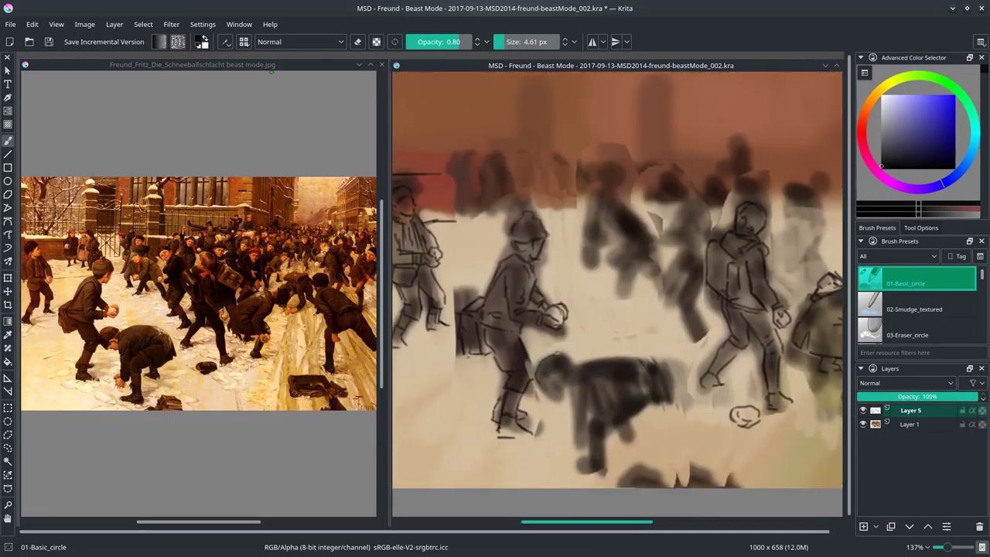
- Sketch the bending boy's head, body, back, arm and leg
{"action": "mouse_move", "coordinate": [569, 379]}
{"action": "left_mouse_down"}
{"action": "mouse_move", "coordinate": [550, 362]}
{"action": "mouse_move", "coordinate": [545, 379]}
{"action": "mouse_move", "coordinate": [660, 357]}
{"action": "left_mouse_up"}
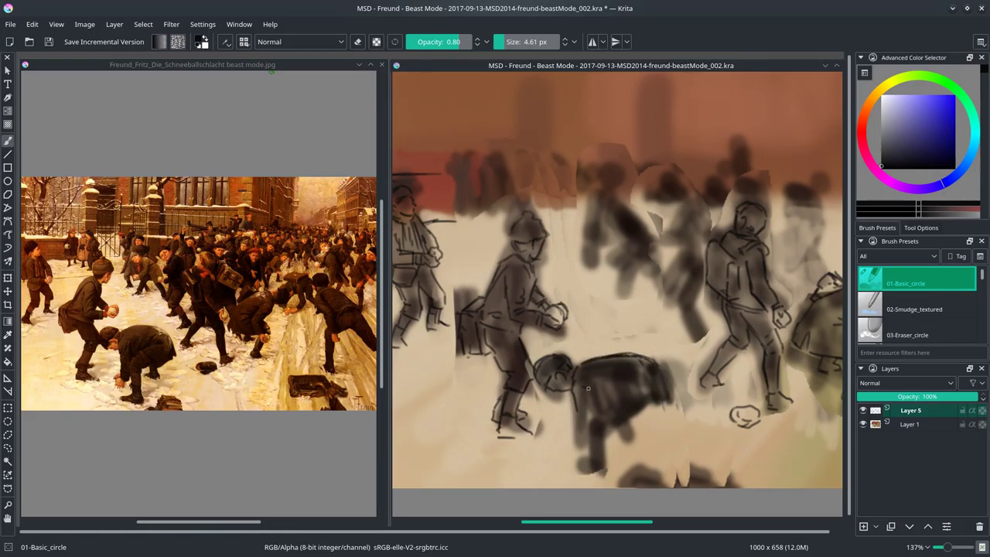
{"action": "mouse_move", "coordinate": [589, 393]}
{"action": "left_mouse_down"}
{"action": "mouse_move", "coordinate": [577, 445]}
{"action": "mouse_move", "coordinate": [676, 404]}
{"action": "left_mouse_up"}
{"action": "left_click_drag", "start_coordinate": [630, 356], "coordinate": [678, 407]}
{"action": "left_click_drag", "start_coordinate": [608, 406], "coordinate": [593, 458]}
{"action": "mouse_move", "coordinate": [610, 436]}
{"action": "left_mouse_down"}
{"action": "mouse_move", "coordinate": [596, 413]}
{"action": "mouse_move", "coordinate": [599, 454]}
{"action": "mouse_move", "coordinate": [595, 468]}
{"action": "mouse_move", "coordinate": [583, 467]}
{"action": "mouse_move", "coordinate": [609, 473]}
{"action": "left_mouse_up"}
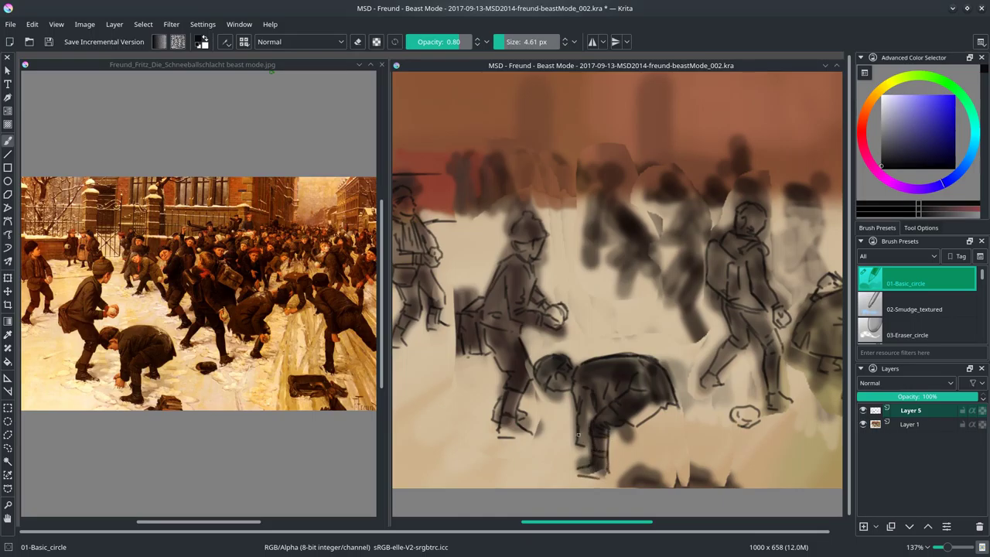
{"action": "mouse_move", "coordinate": [576, 442]}
{"action": "left_mouse_down"}
{"action": "mouse_move", "coordinate": [586, 455]}
{"action": "mouse_move", "coordinate": [590, 430]}
{"action": "mouse_move", "coordinate": [576, 448]}
{"action": "left_mouse_up"}
- Sketch the box shape at the bottom and save the painting
{"action": "mouse_move", "coordinate": [656, 469]}
{"action": "left_mouse_down"}
{"action": "mouse_move", "coordinate": [687, 467]}
{"action": "mouse_move", "coordinate": [654, 479]}
{"action": "left_mouse_up"}
{"action": "left_click_drag", "start_coordinate": [659, 465], "coordinate": [692, 486]}
{"action": "key", "text": "slash"}
{"action": "key", "text": "Page_Down"}
{"action": "key", "text": "slash"}
{"action": "key", "text": "Page_Up"}
{"action": "key", "text": "ctrl+s"}
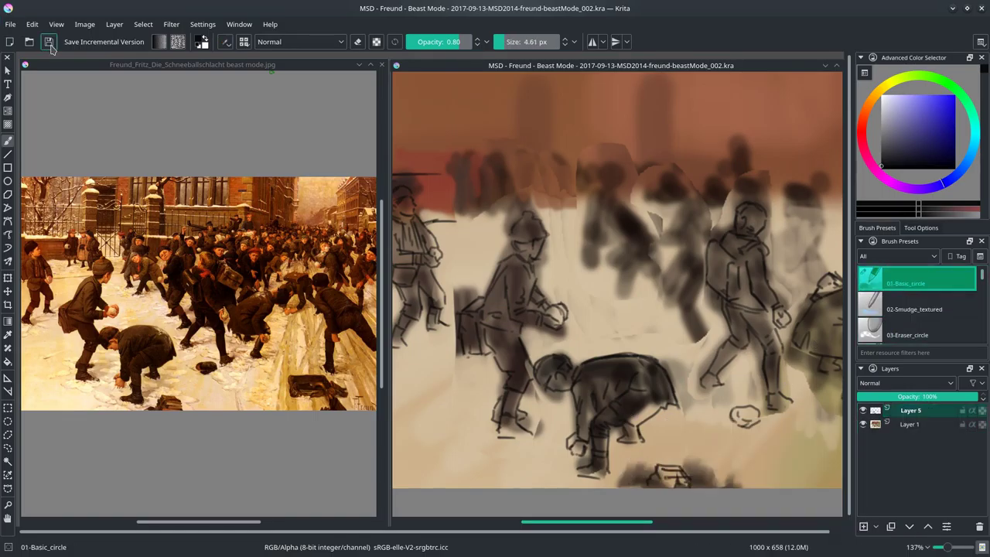
- Sketch the central boy's arm mark, hand, leg and foot, then save
{"action": "key", "text": "2"}
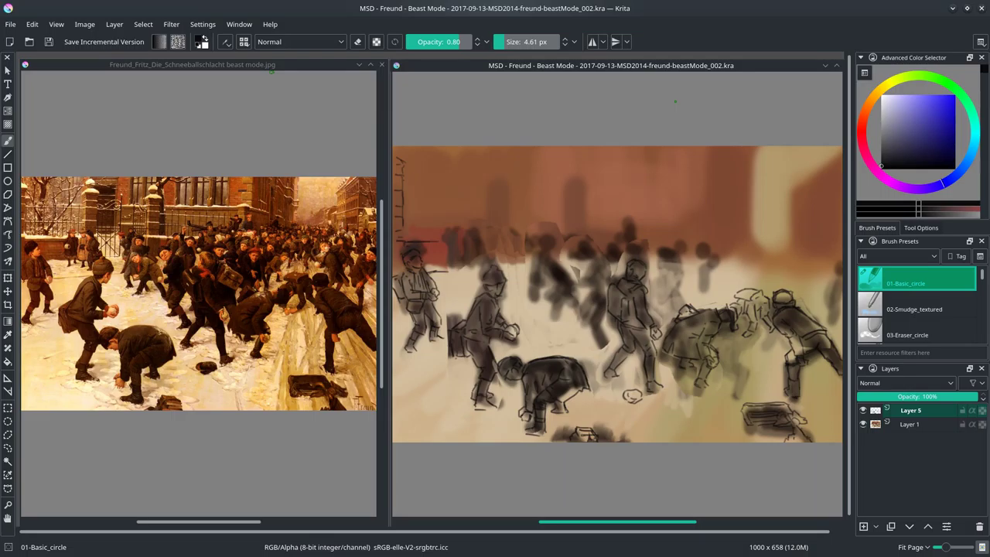
{"action": "scroll", "coordinate": [647, 302], "scroll_direction": "up", "scroll_amount": 2}
{"action": "mouse_move", "coordinate": [652, 256]}
{"action": "left_mouse_down"}
{"action": "mouse_move", "coordinate": [649, 247]}
{"action": "mouse_move", "coordinate": [606, 271]}
{"action": "mouse_move", "coordinate": [632, 265]}
{"action": "mouse_move", "coordinate": [637, 293]}
{"action": "left_mouse_up"}
{"action": "left_click_drag", "start_coordinate": [601, 234], "coordinate": [619, 225]}
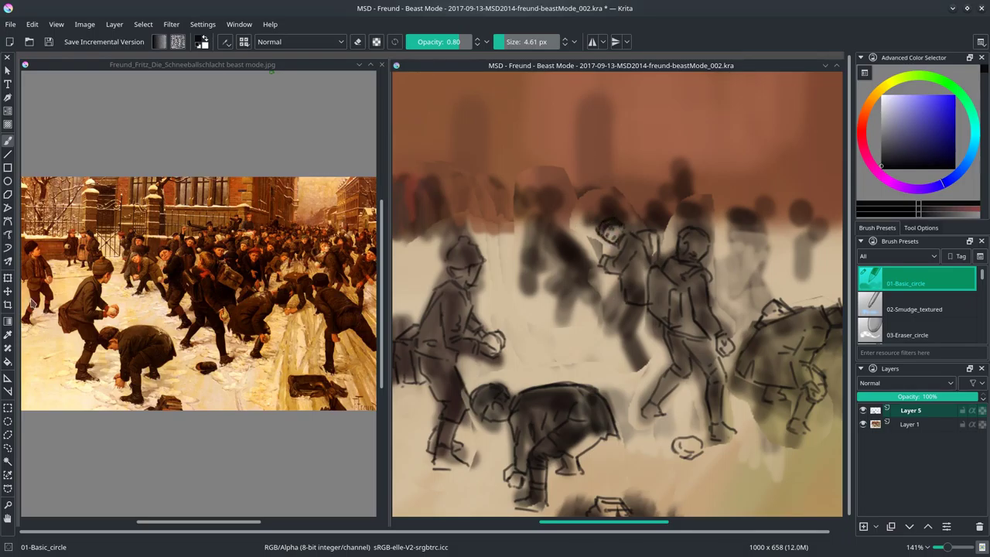
{"action": "mouse_move", "coordinate": [615, 295]}
{"action": "left_mouse_down"}
{"action": "mouse_move", "coordinate": [602, 291]}
{"action": "mouse_move", "coordinate": [609, 278]}
{"action": "left_mouse_up"}
{"action": "mouse_move", "coordinate": [617, 318]}
{"action": "left_mouse_down"}
{"action": "mouse_move", "coordinate": [651, 365]}
{"action": "mouse_move", "coordinate": [636, 375]}
{"action": "left_mouse_up"}
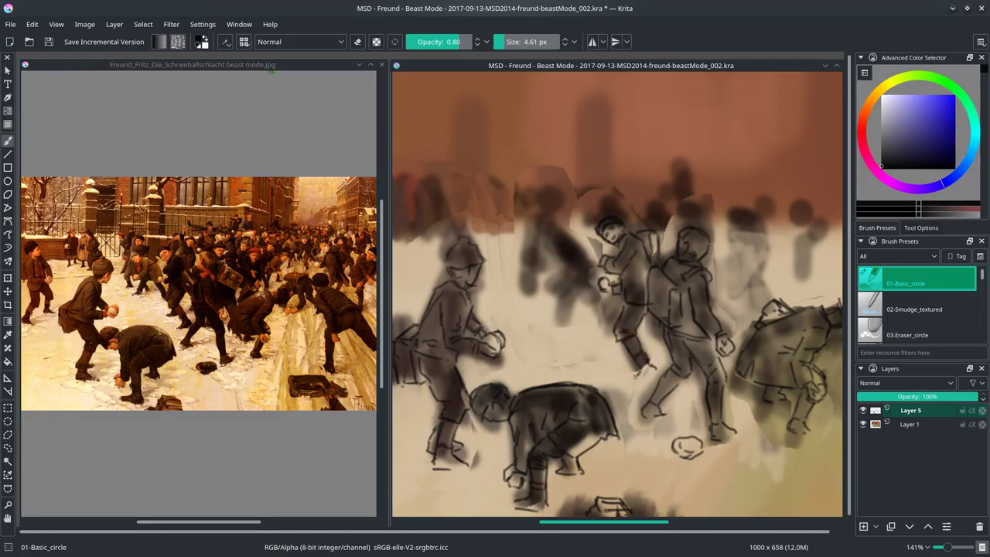
{"action": "mouse_move", "coordinate": [619, 340]}
{"action": "left_mouse_down"}
{"action": "mouse_move", "coordinate": [614, 358]}
{"action": "mouse_move", "coordinate": [625, 356]}
{"action": "left_mouse_up"}
{"action": "left_click_drag", "start_coordinate": [619, 297], "coordinate": [611, 322]}
{"action": "key", "text": "ctrl+s"}
- Scale up the small sketched head with a transform
{"action": "scroll", "coordinate": [553, 211], "scroll_direction": "down", "scroll_amount": 3}
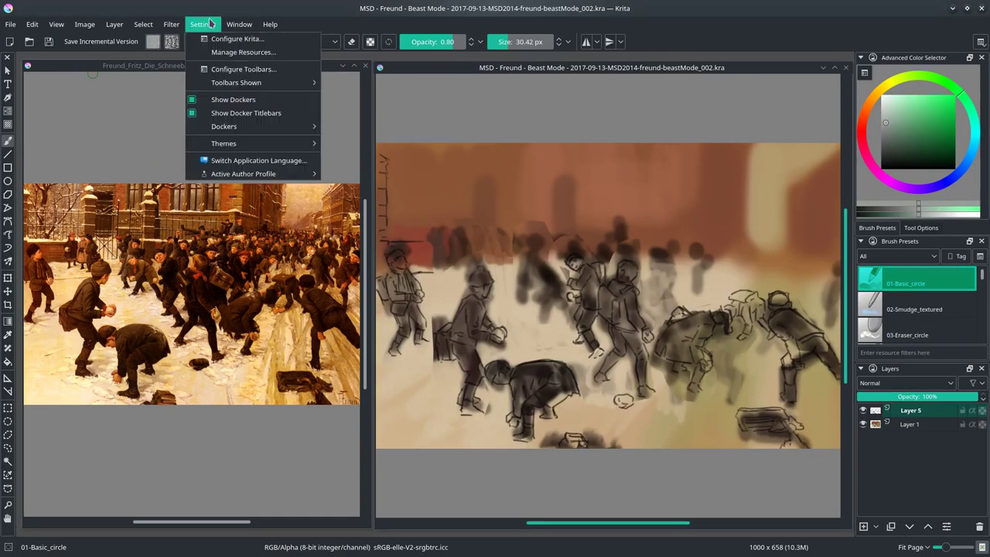
{"action": "left_click", "coordinate": [568, 341]}
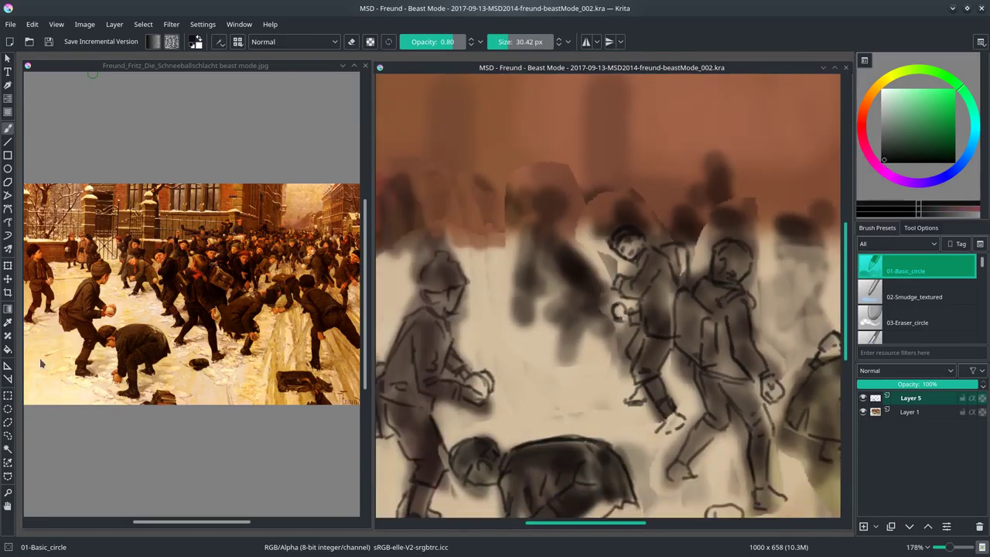
{"action": "key", "text": "ctrl+t"}
{"action": "left_click_drag", "start_coordinate": [598, 211], "coordinate": [586, 203]}
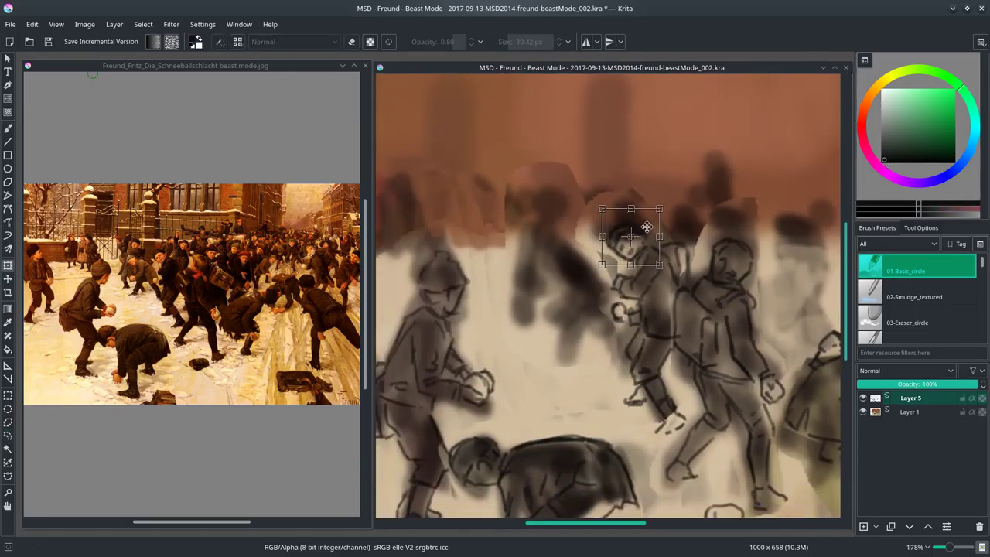
{"action": "key", "text": "Return"}
- Draw and refine the middle figure's arm and hand
{"action": "key", "text": "b"}
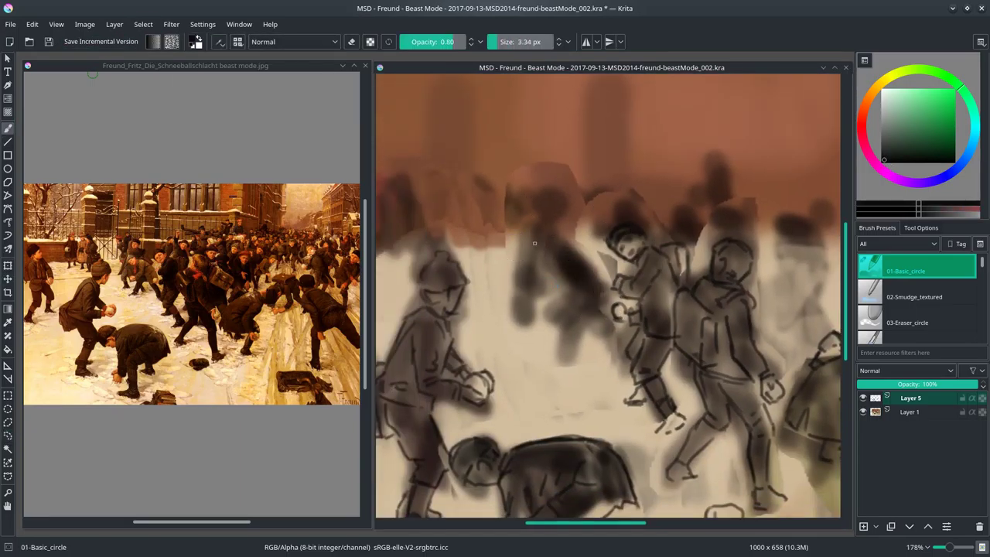
{"action": "key", "text": "e"}
{"action": "key", "text": "e"}
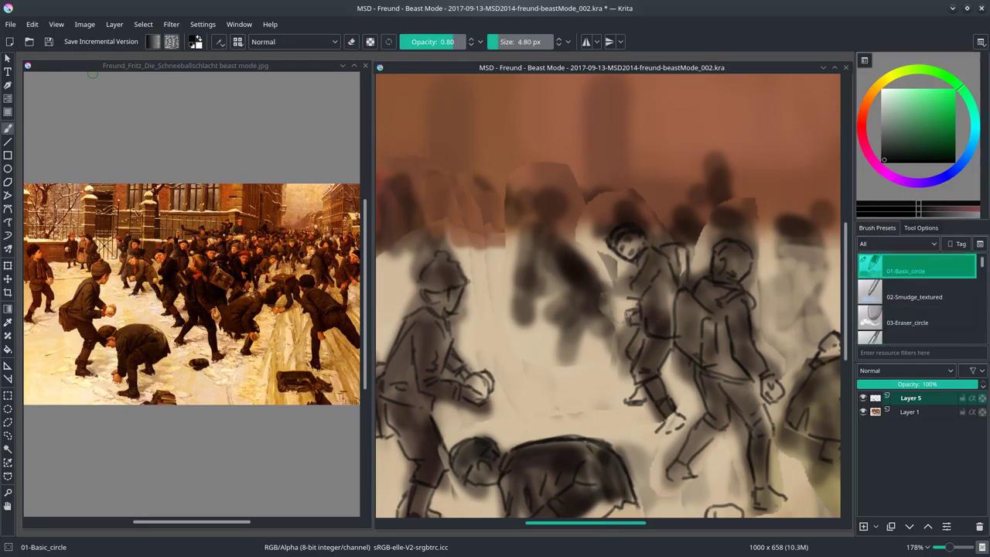
{"action": "left_click_drag", "start_coordinate": [623, 306], "coordinate": [611, 314]}
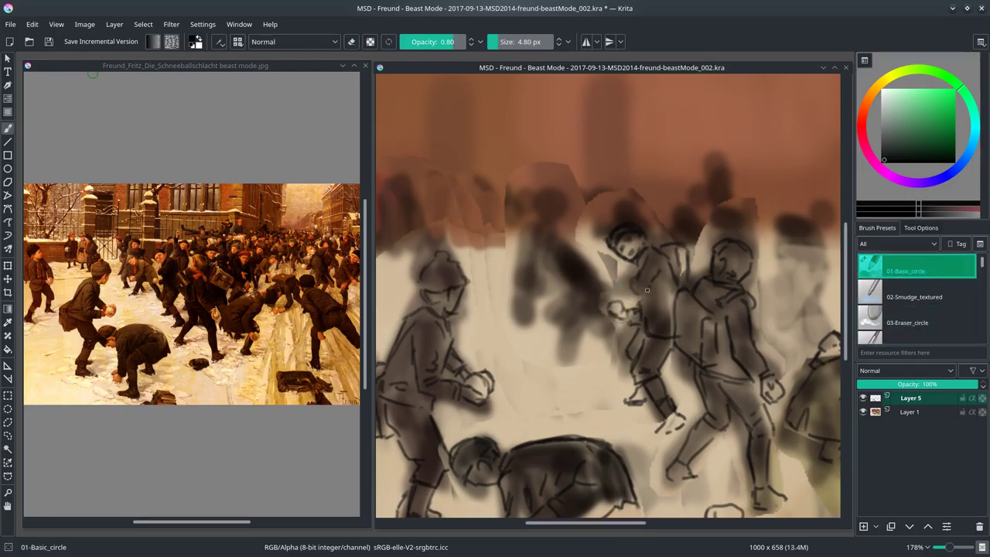
{"action": "mouse_move", "coordinate": [566, 249]}
{"action": "left_mouse_down"}
{"action": "mouse_move", "coordinate": [601, 279]}
{"action": "mouse_move", "coordinate": [550, 306]}
{"action": "left_mouse_up"}
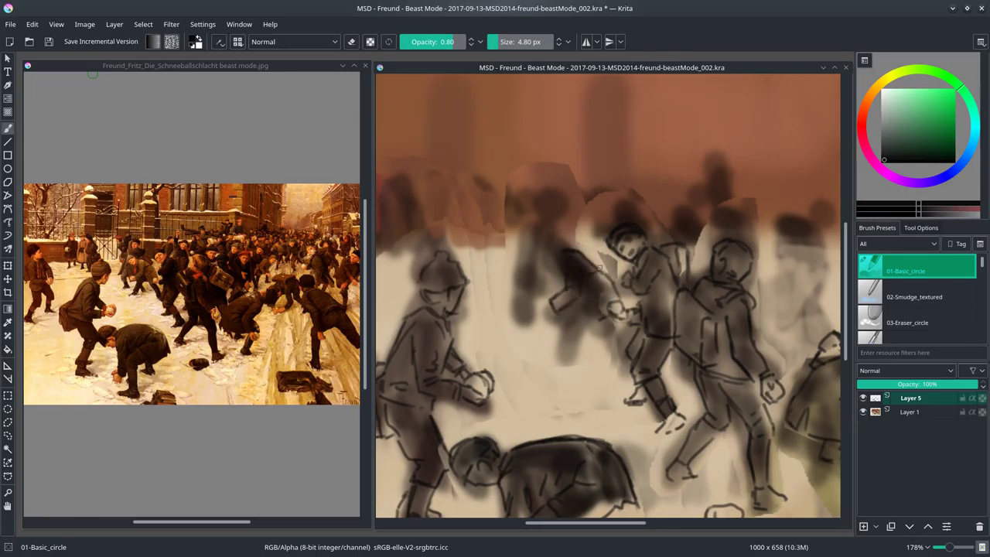
{"action": "key", "text": "e"}
{"action": "key", "text": "/"}
{"action": "left_click_drag", "start_coordinate": [568, 238], "coordinate": [604, 264]}
{"action": "mouse_move", "coordinate": [548, 301]}
{"action": "left_mouse_down"}
{"action": "mouse_move", "coordinate": [533, 308]}
{"action": "mouse_move", "coordinate": [541, 315]}
{"action": "left_mouse_up"}
{"action": "left_click_drag", "start_coordinate": [554, 287], "coordinate": [557, 260]}
{"action": "left_click_drag", "start_coordinate": [586, 300], "coordinate": [606, 320]}
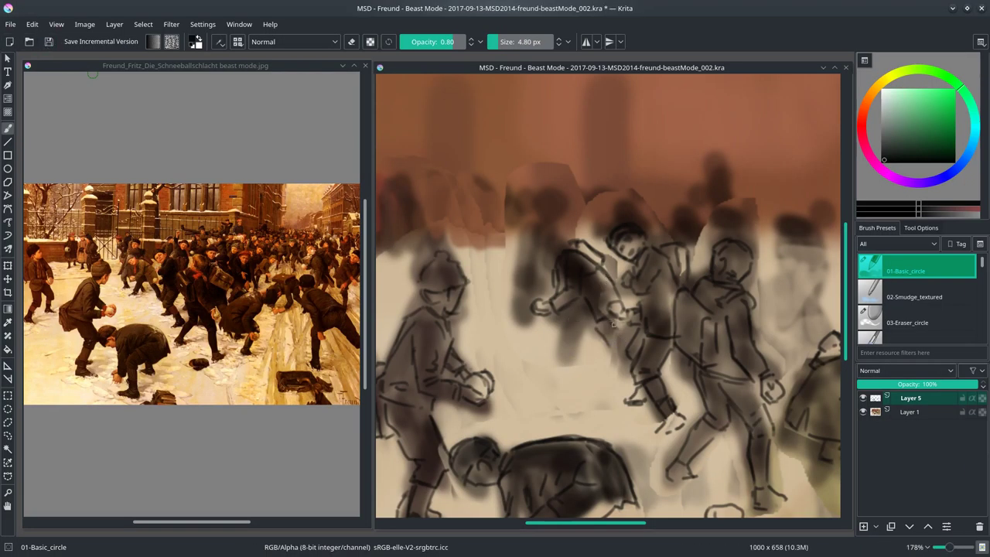
- Sketch leg lines below a middle figure's raised hand
{"action": "left_click_drag", "start_coordinate": [612, 326], "coordinate": [608, 362]}
{"action": "left_click_drag", "start_coordinate": [588, 313], "coordinate": [544, 357]}
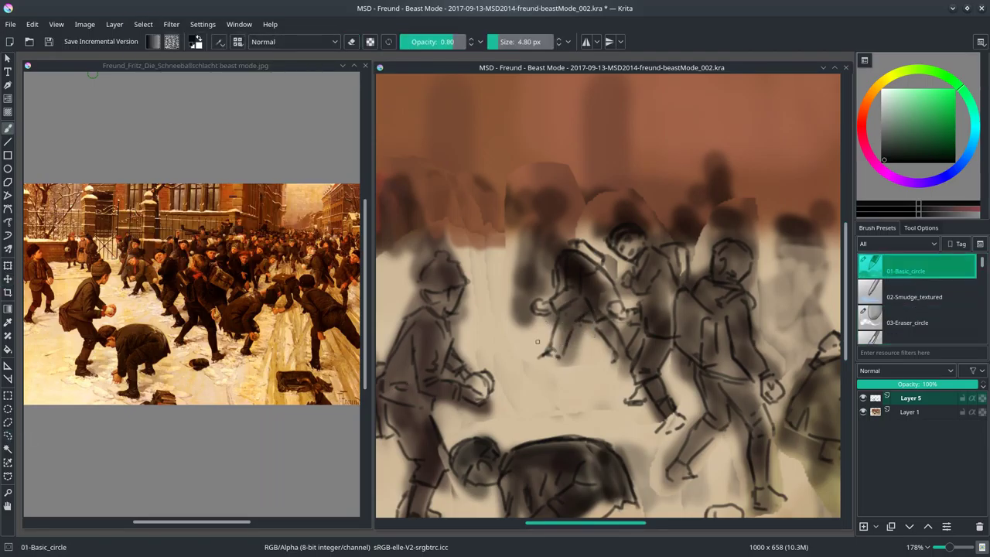
{"action": "left_click_drag", "start_coordinate": [537, 341], "coordinate": [611, 316]}
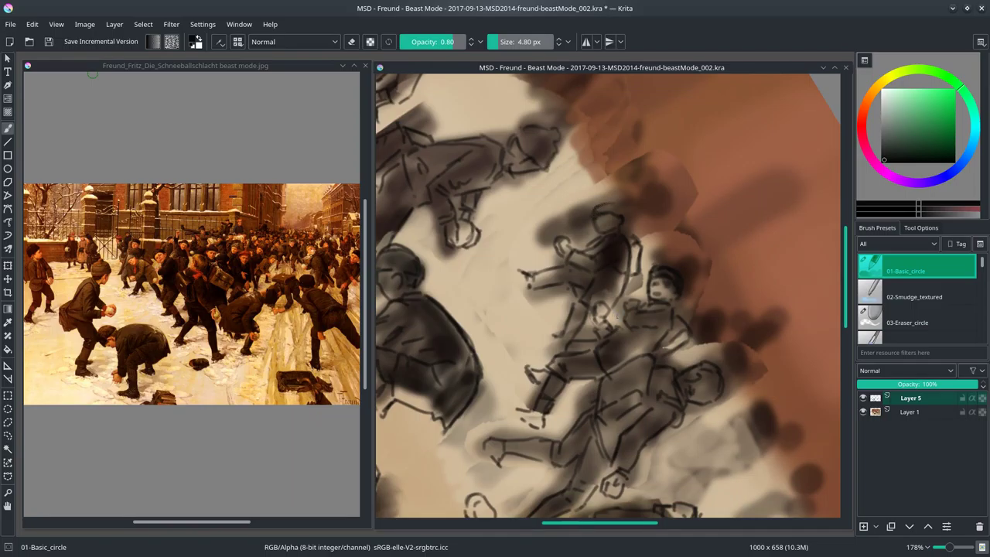
{"action": "key", "text": "5"}
{"action": "key", "text": "slash"}
{"action": "key", "text": "slash"}
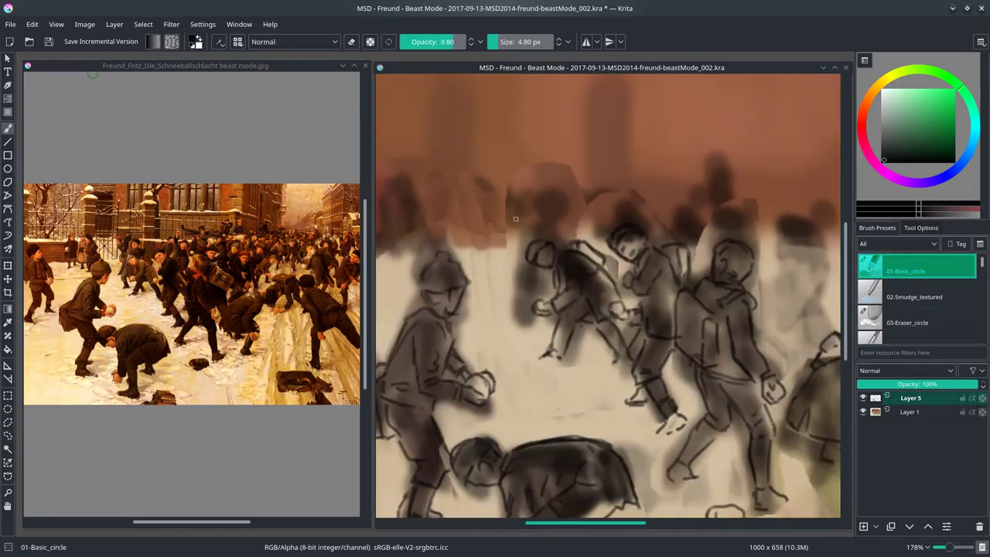
- Draw a cap over the middle figure's head and a line down its left side
{"action": "scroll", "coordinate": [194, 294], "scroll_direction": "up", "scroll_amount": 2}
{"action": "scroll", "coordinate": [193, 294], "scroll_direction": "down", "scroll_amount": 2}
{"action": "left_click_drag", "start_coordinate": [513, 235], "coordinate": [628, 219]}
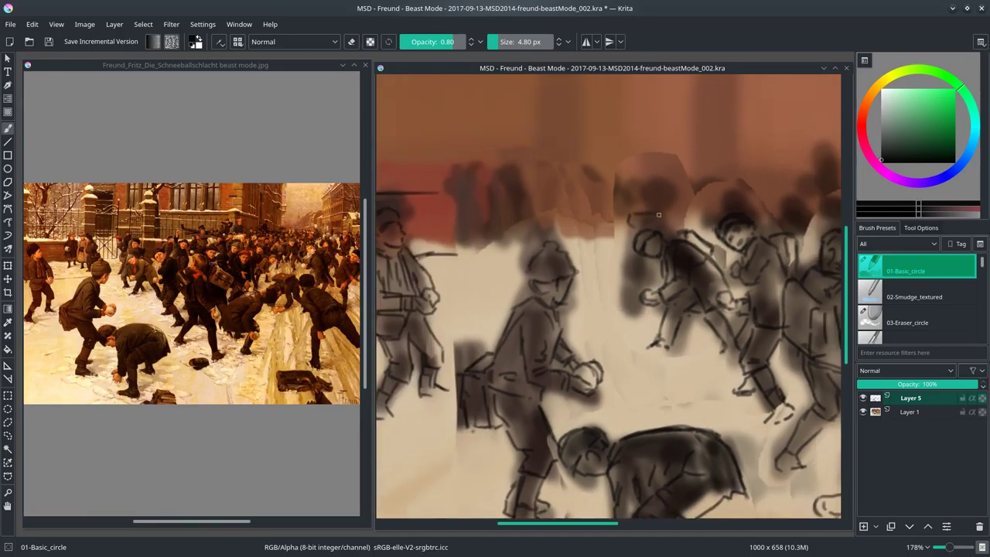
{"action": "key", "text": "slash"}
{"action": "key", "text": "slash"}
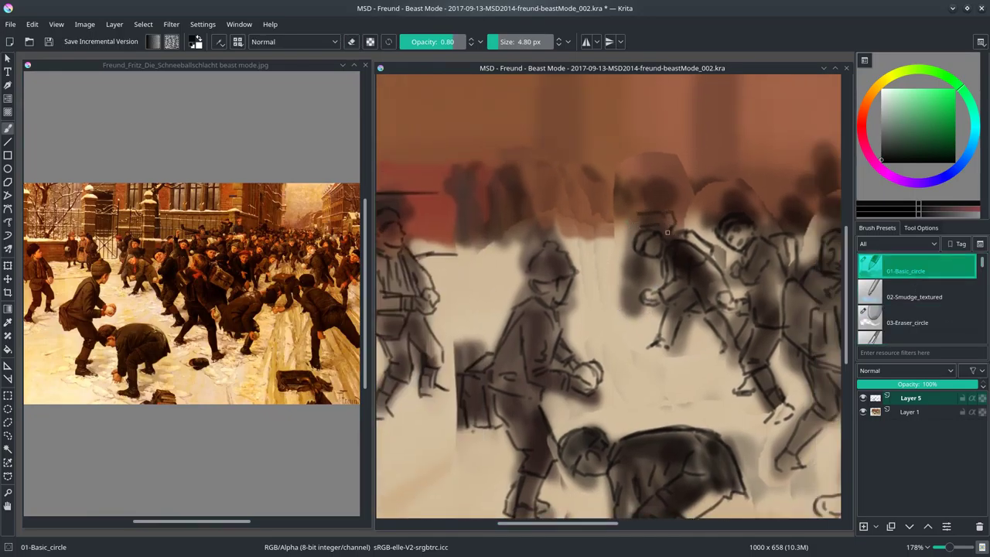
{"action": "mouse_move", "coordinate": [675, 213]}
{"action": "left_mouse_down"}
{"action": "mouse_move", "coordinate": [640, 225]}
{"action": "mouse_move", "coordinate": [659, 223]}
{"action": "left_mouse_up"}
{"action": "left_click_drag", "start_coordinate": [637, 252], "coordinate": [639, 308]}
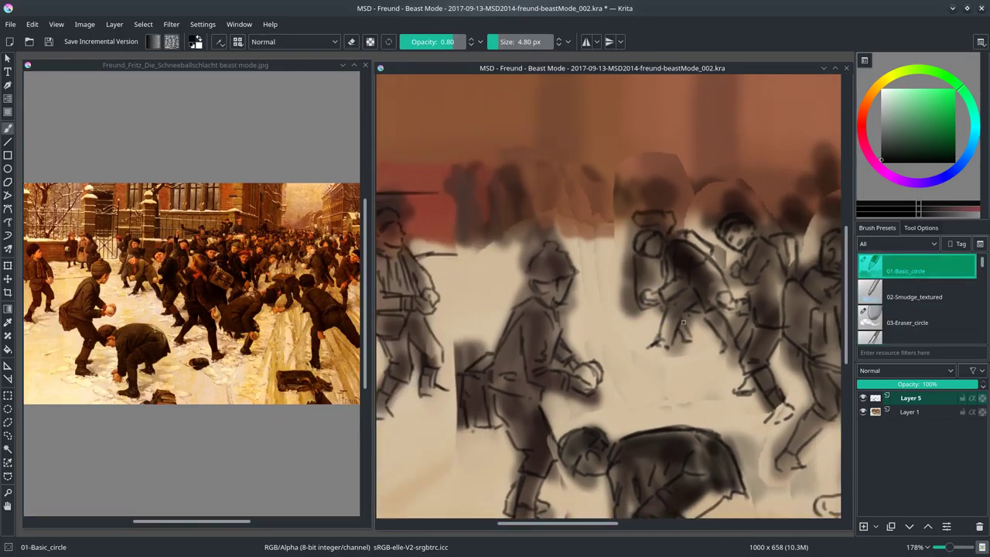
{"action": "key", "text": "slash"}
{"action": "key", "text": "slash"}
- Add a long contour and leg lines, plus a small arc topping the figure's head
{"action": "mouse_move", "coordinate": [633, 244]}
{"action": "left_mouse_down"}
{"action": "mouse_move", "coordinate": [617, 305]}
{"action": "mouse_move", "coordinate": [627, 311]}
{"action": "mouse_move", "coordinate": [623, 331]}
{"action": "left_mouse_up"}
{"action": "left_click_drag", "start_coordinate": [639, 218], "coordinate": [611, 294]}
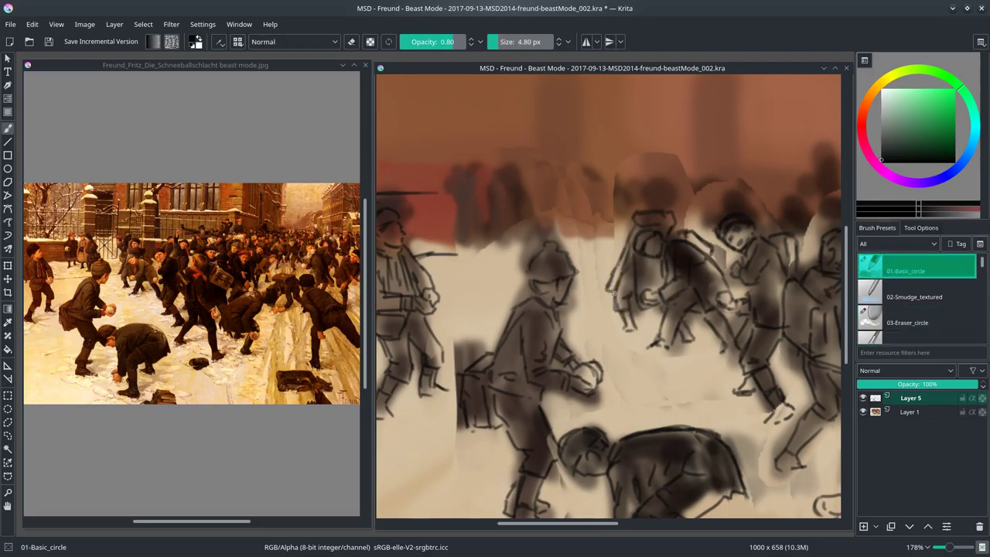
{"action": "key", "text": "slash"}
{"action": "key", "text": "slash"}
{"action": "mouse_move", "coordinate": [650, 195]}
{"action": "left_mouse_down"}
{"action": "mouse_move", "coordinate": [670, 193]}
{"action": "mouse_move", "coordinate": [639, 192]}
{"action": "left_mouse_up"}
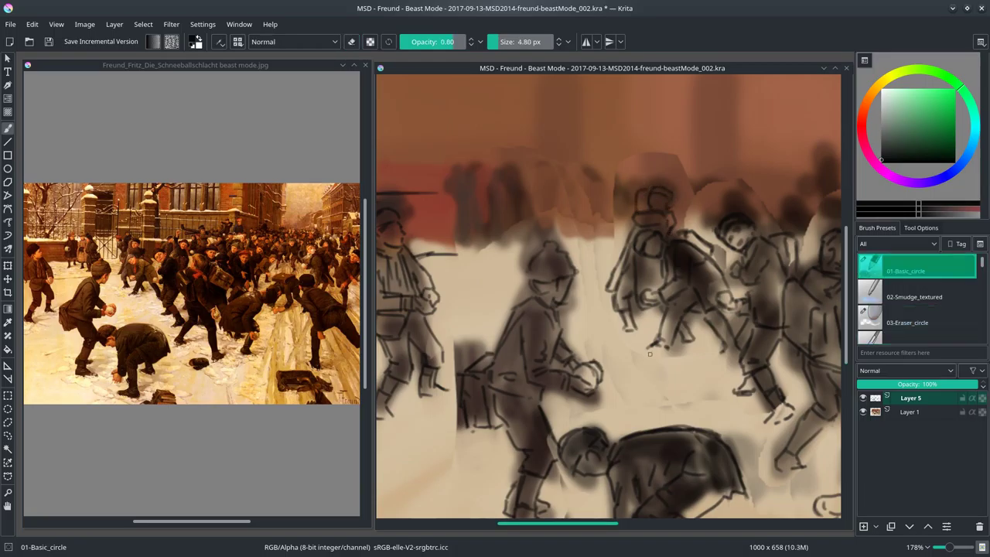
{"action": "left_click_drag", "start_coordinate": [525, 182], "coordinate": [564, 191]}
{"action": "key", "text": "slash"}
{"action": "scroll", "coordinate": [686, 348], "scroll_direction": "down", "scroll_amount": 2}
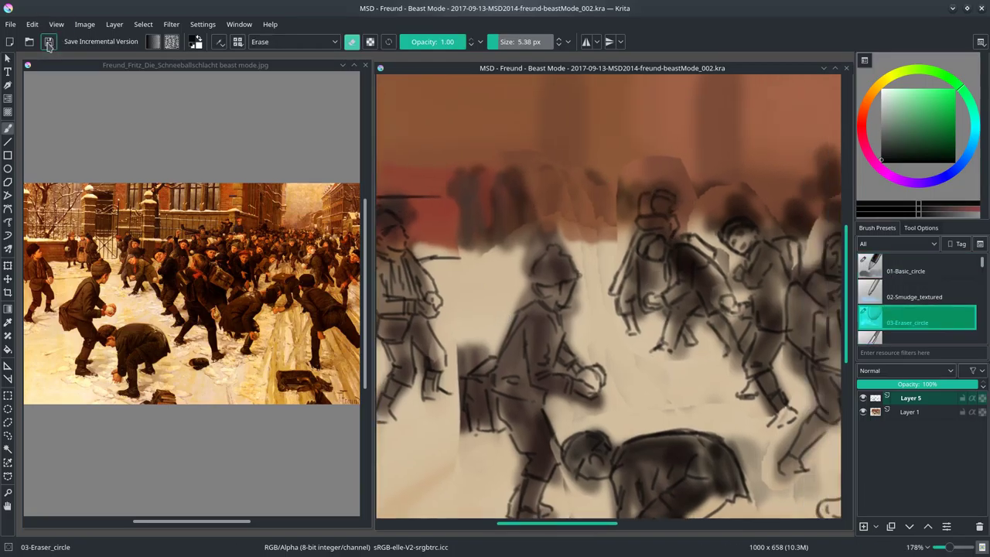
- Add a downward line and short strokes around a crowd figure's head
{"action": "key", "text": "2"}
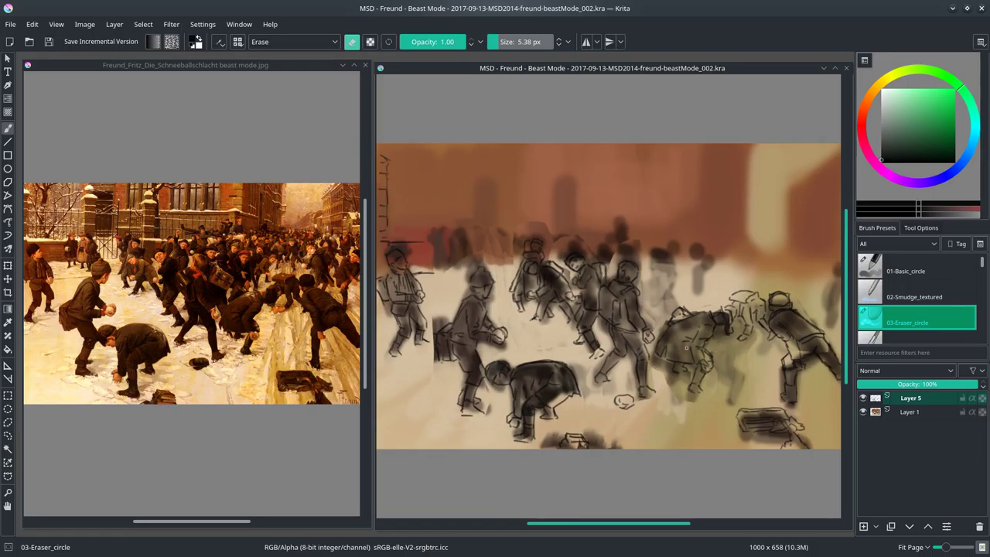
{"action": "scroll", "coordinate": [686, 348], "scroll_direction": "up", "scroll_amount": 4}
{"action": "key", "text": "slash"}
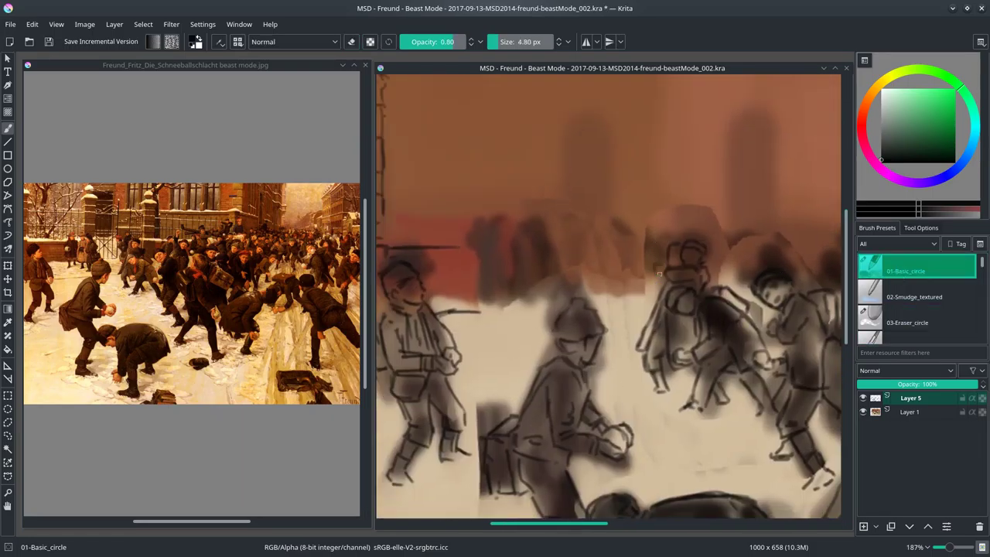
{"action": "left_click_drag", "start_coordinate": [651, 249], "coordinate": [644, 314]}
{"action": "mouse_move", "coordinate": [636, 236]}
{"action": "left_mouse_down"}
{"action": "mouse_move", "coordinate": [639, 264]}
{"action": "mouse_move", "coordinate": [672, 221]}
{"action": "left_mouse_up"}
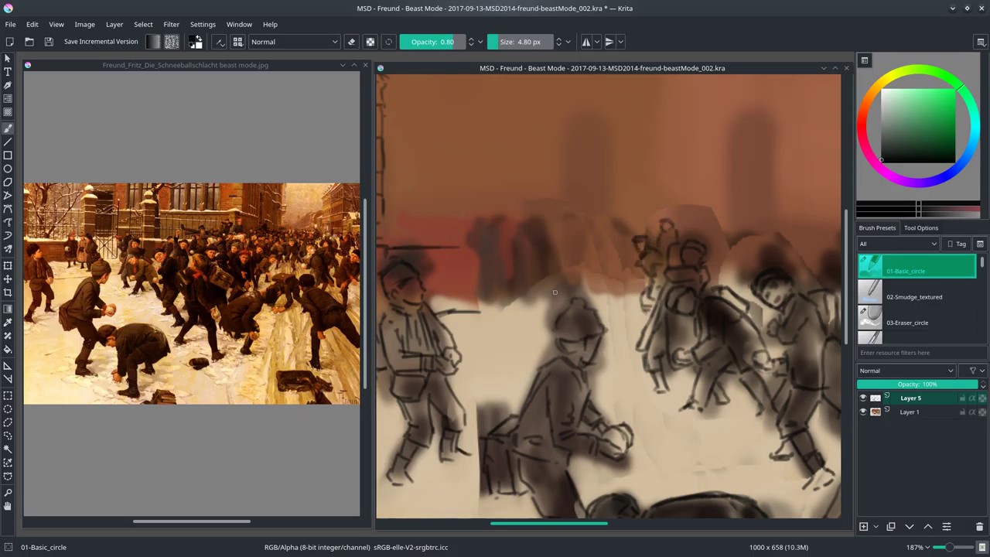
- Rework the central figure's head and sketch a new small head to its left
{"action": "mouse_move", "coordinate": [555, 292]}
{"action": "left_mouse_down"}
{"action": "mouse_move", "coordinate": [573, 287]}
{"action": "mouse_move", "coordinate": [563, 278]}
{"action": "left_mouse_up"}
{"action": "mouse_move", "coordinate": [543, 293]}
{"action": "left_mouse_down"}
{"action": "mouse_move", "coordinate": [550, 331]}
{"action": "mouse_move", "coordinate": [538, 333]}
{"action": "mouse_move", "coordinate": [542, 253]}
{"action": "mouse_move", "coordinate": [563, 260]}
{"action": "mouse_move", "coordinate": [556, 251]}
{"action": "mouse_move", "coordinate": [566, 276]}
{"action": "mouse_move", "coordinate": [541, 252]}
{"action": "mouse_move", "coordinate": [541, 235]}
{"action": "mouse_move", "coordinate": [556, 238]}
{"action": "mouse_move", "coordinate": [560, 277]}
{"action": "left_mouse_up"}
{"action": "mouse_move", "coordinate": [525, 246]}
{"action": "left_mouse_down"}
{"action": "mouse_move", "coordinate": [516, 232]}
{"action": "mouse_move", "coordinate": [534, 229]}
{"action": "mouse_move", "coordinate": [513, 300]}
{"action": "mouse_move", "coordinate": [530, 280]}
{"action": "mouse_move", "coordinate": [516, 304]}
{"action": "mouse_move", "coordinate": [530, 309]}
{"action": "left_mouse_up"}
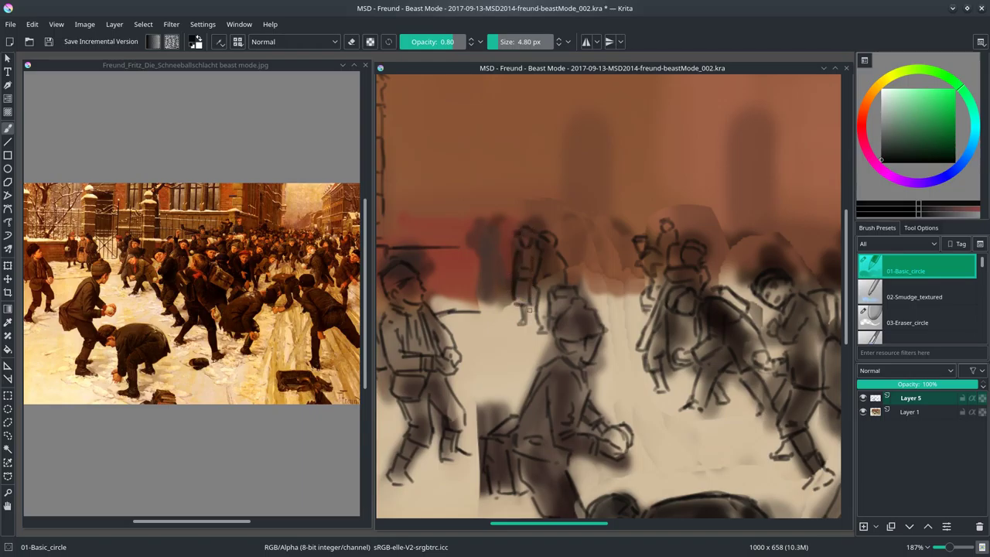
{"action": "mouse_move", "coordinate": [516, 239]}
{"action": "left_mouse_down"}
{"action": "mouse_move", "coordinate": [495, 244]}
{"action": "mouse_move", "coordinate": [505, 224]}
{"action": "left_mouse_up"}
{"action": "left_click", "coordinate": [143, 24]}
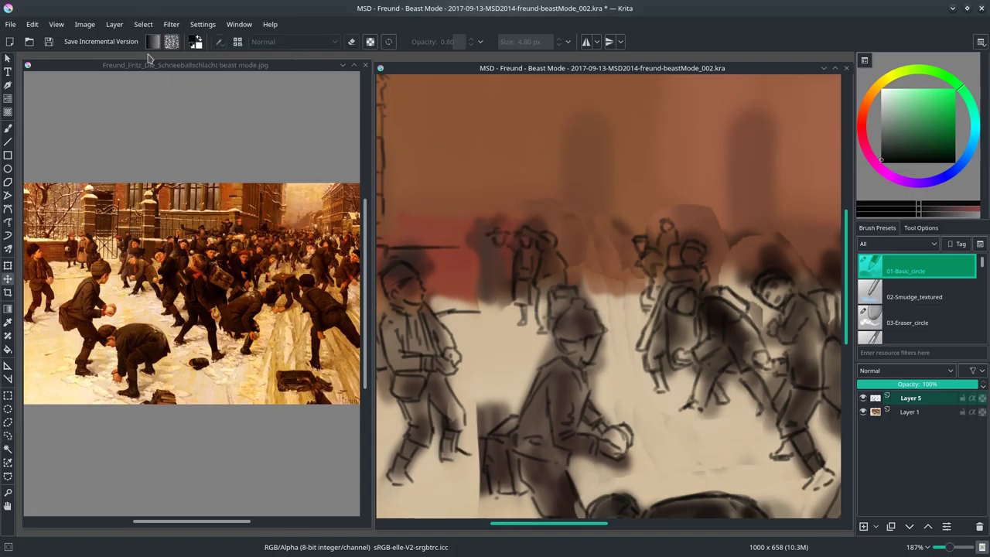
- Clear the selection and sketch a new small figure in the background crowd
{"action": "left_click", "coordinate": [170, 53]}
{"action": "mouse_move", "coordinate": [497, 237]}
{"action": "left_mouse_down"}
{"action": "mouse_move", "coordinate": [484, 274]}
{"action": "mouse_move", "coordinate": [504, 252]}
{"action": "mouse_move", "coordinate": [484, 283]}
{"action": "mouse_move", "coordinate": [505, 253]}
{"action": "mouse_move", "coordinate": [489, 296]}
{"action": "mouse_move", "coordinate": [511, 307]}
{"action": "left_mouse_up"}
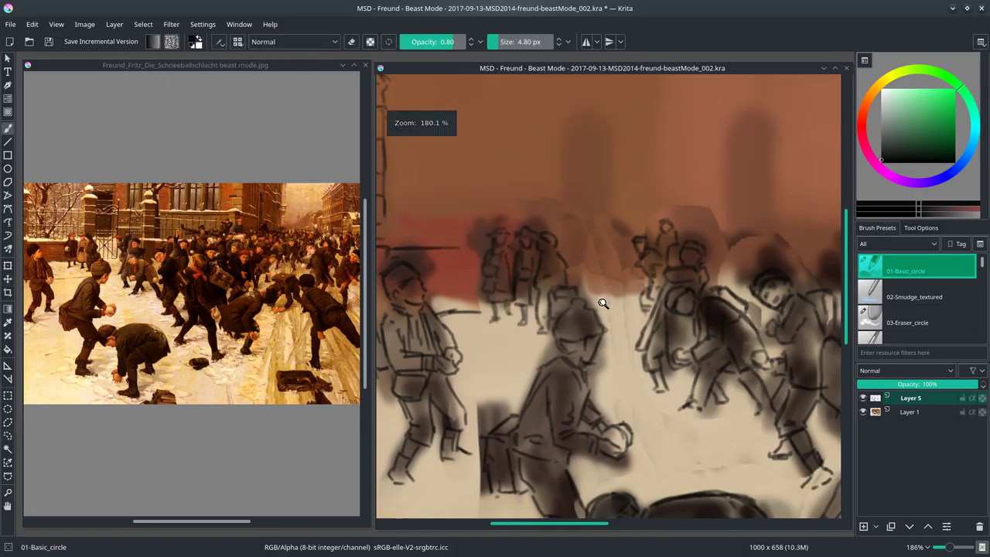
{"action": "scroll", "coordinate": [606, 279], "scroll_direction": "down", "scroll_amount": 5}
{"action": "scroll", "coordinate": [567, 314], "scroll_direction": "down", "scroll_amount": 3}
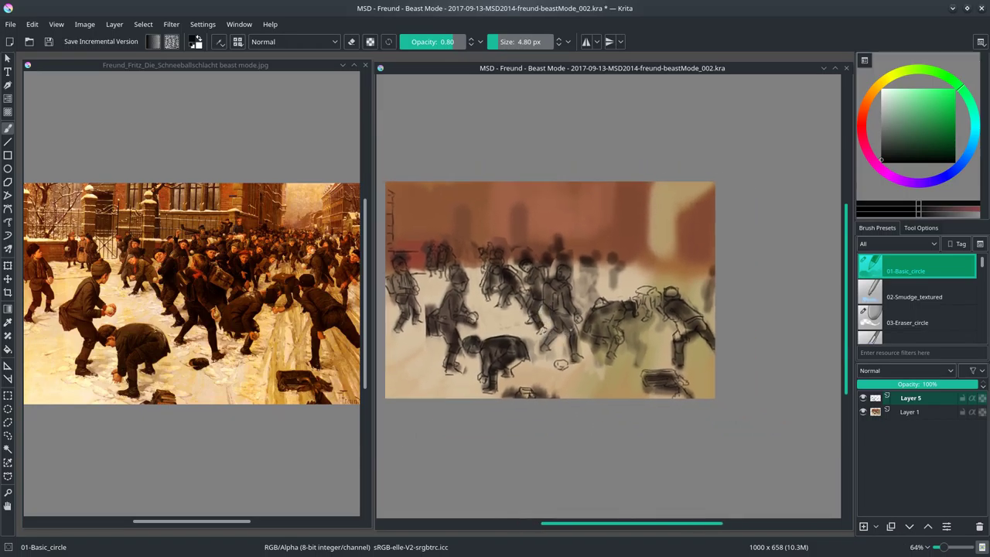
{"action": "scroll", "coordinate": [567, 315], "scroll_direction": "up", "scroll_amount": 5}
{"action": "scroll", "coordinate": [567, 315], "scroll_direction": "down", "scroll_amount": 1}
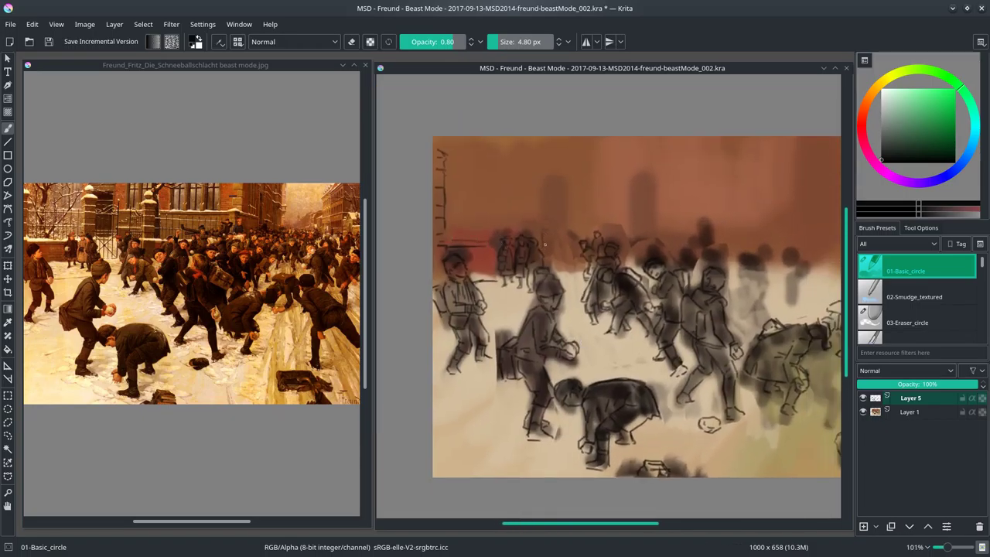
- Sketch a tall ladder-like post with rungs and uprights
{"action": "mouse_move", "coordinate": [525, 217]}
{"action": "left_mouse_down"}
{"action": "mouse_move", "coordinate": [543, 234]}
{"action": "mouse_move", "coordinate": [530, 207]}
{"action": "mouse_move", "coordinate": [536, 165]}
{"action": "mouse_move", "coordinate": [540, 173]}
{"action": "left_mouse_up"}
{"action": "left_click_drag", "start_coordinate": [539, 158], "coordinate": [522, 159]}
{"action": "left_click_drag", "start_coordinate": [540, 193], "coordinate": [515, 210]}
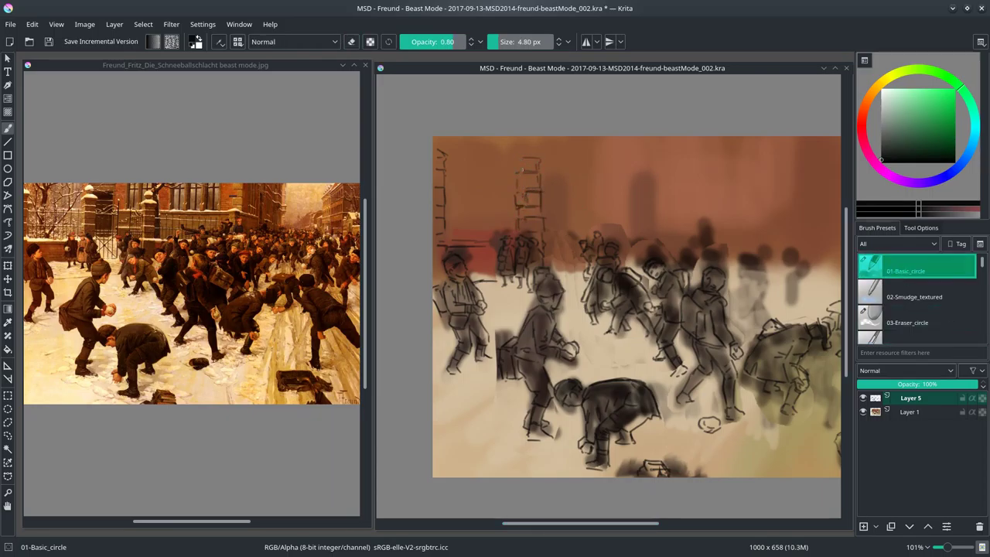
{"action": "mouse_move", "coordinate": [525, 175]}
{"action": "left_mouse_down"}
{"action": "mouse_move", "coordinate": [525, 191]}
{"action": "mouse_move", "coordinate": [522, 164]}
{"action": "mouse_move", "coordinate": [537, 149]}
{"action": "left_mouse_up"}
- Sketch a small box shape in the crowd and extend it upward into a figure
{"action": "scroll", "coordinate": [641, 281], "scroll_direction": "up", "scroll_amount": 2}
{"action": "mouse_move", "coordinate": [597, 262]}
{"action": "left_mouse_down"}
{"action": "mouse_move", "coordinate": [603, 283]}
{"action": "mouse_move", "coordinate": [612, 272]}
{"action": "mouse_move", "coordinate": [620, 301]}
{"action": "mouse_move", "coordinate": [627, 277]}
{"action": "left_mouse_up"}
{"action": "mouse_move", "coordinate": [612, 271]}
{"action": "left_mouse_down"}
{"action": "mouse_move", "coordinate": [624, 323]}
{"action": "mouse_move", "coordinate": [613, 313]}
{"action": "mouse_move", "coordinate": [625, 332]}
{"action": "mouse_move", "coordinate": [603, 267]}
{"action": "mouse_move", "coordinate": [609, 256]}
{"action": "mouse_move", "coordinate": [594, 283]}
{"action": "left_mouse_up"}
{"action": "mouse_move", "coordinate": [593, 270]}
{"action": "left_mouse_down"}
{"action": "mouse_move", "coordinate": [601, 255]}
{"action": "mouse_move", "coordinate": [632, 270]}
{"action": "left_mouse_up"}
{"action": "left_click_drag", "start_coordinate": [610, 246], "coordinate": [623, 250]}
{"action": "mouse_move", "coordinate": [605, 249]}
{"action": "left_mouse_down"}
{"action": "mouse_move", "coordinate": [620, 226]}
{"action": "mouse_move", "coordinate": [594, 236]}
{"action": "left_mouse_up"}
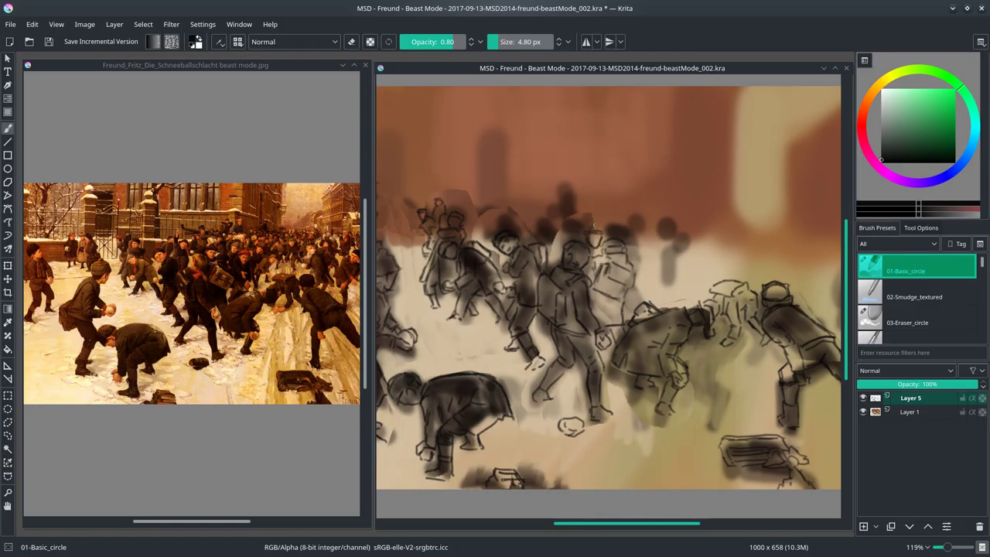
- Deselect the freehand selection and return to the brush
{"action": "key", "text": "ctrl+r"}
{"action": "left_click", "coordinate": [144, 24]}
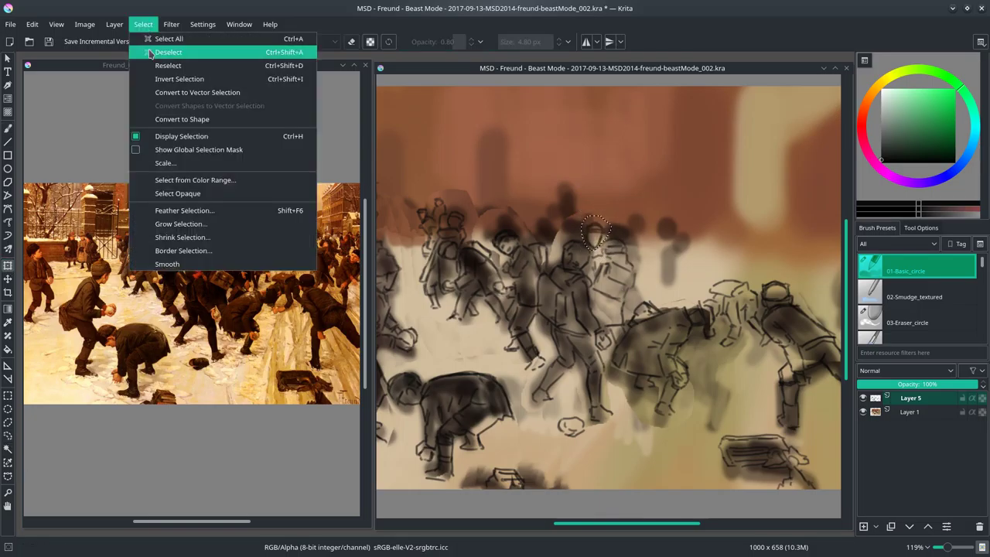
{"action": "left_click", "coordinate": [155, 48]}
{"action": "key", "text": "b"}
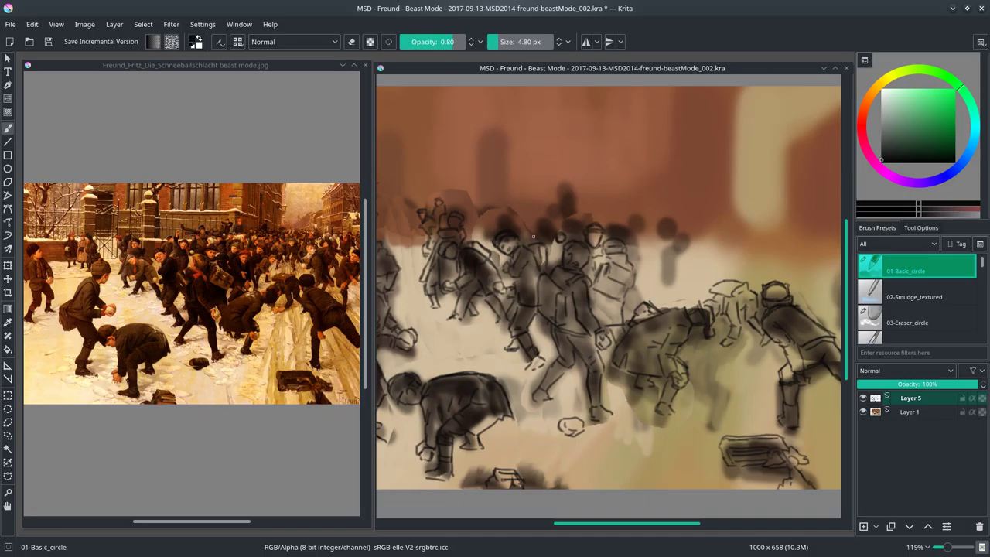
- Add short strokes to a small background figure and shrink the brush to about 4 px
{"action": "scroll", "coordinate": [560, 237], "scroll_direction": "up", "scroll_amount": 1}
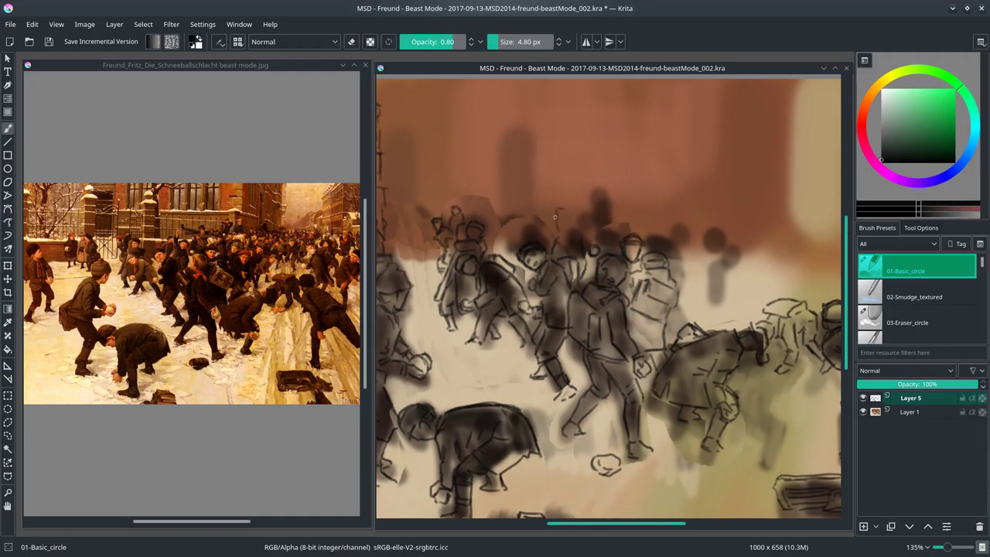
{"action": "key", "text": "slash"}
{"action": "left_click", "coordinate": [889, 267]}
{"action": "left_click_drag", "start_coordinate": [580, 224], "coordinate": [552, 242]}
{"action": "mouse_move", "coordinate": [552, 258]}
{"action": "left_mouse_down"}
{"action": "mouse_move", "coordinate": [571, 207]}
{"action": "mouse_move", "coordinate": [538, 219]}
{"action": "mouse_move", "coordinate": [551, 252]}
{"action": "left_mouse_up"}
{"action": "key", "text": "minus"}
{"action": "key", "text": "minus"}
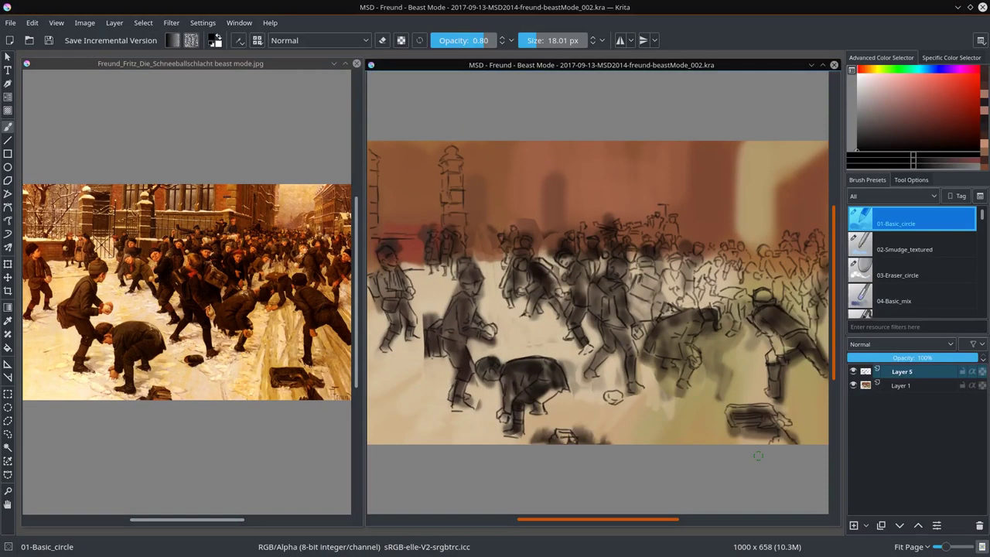
{"action": "key", "text": "bracketleft"}
{"action": "key", "text": "bracketleft"}
{"action": "key", "text": "bracketleft"}
{"action": "key", "text": "bracketleft"}
{"action": "key", "text": "bracketleft"}
- Outline the left gatepost tower with side lines, detail marks and a top line
{"action": "left_click_drag", "start_coordinate": [531, 171], "coordinate": [533, 231]}
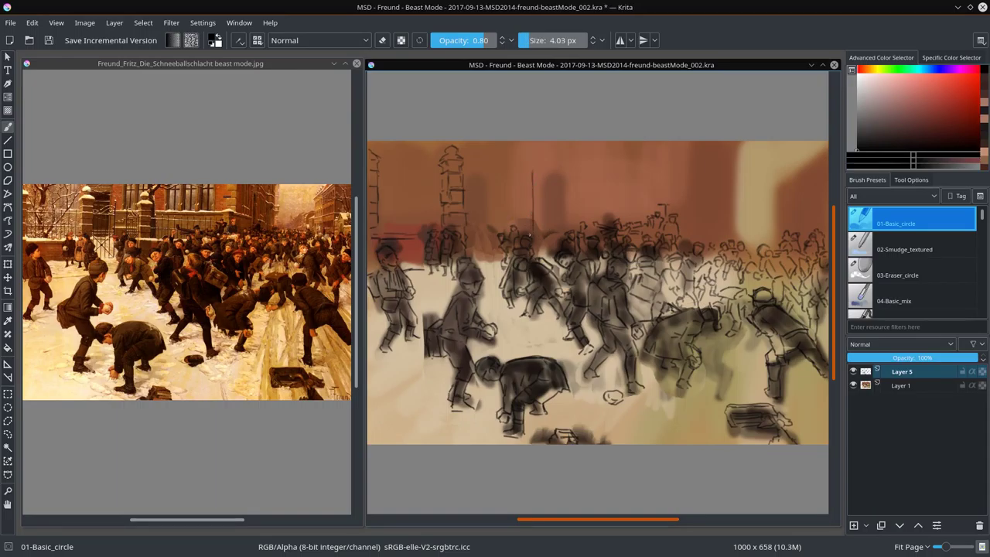
{"action": "mouse_move", "coordinate": [552, 173]}
{"action": "left_mouse_down"}
{"action": "mouse_move", "coordinate": [555, 236]}
{"action": "mouse_move", "coordinate": [540, 194]}
{"action": "mouse_move", "coordinate": [538, 236]}
{"action": "left_mouse_up"}
{"action": "mouse_move", "coordinate": [539, 216]}
{"action": "left_mouse_down"}
{"action": "mouse_move", "coordinate": [552, 218]}
{"action": "mouse_move", "coordinate": [552, 207]}
{"action": "left_mouse_up"}
{"action": "left_click_drag", "start_coordinate": [534, 191], "coordinate": [533, 206]}
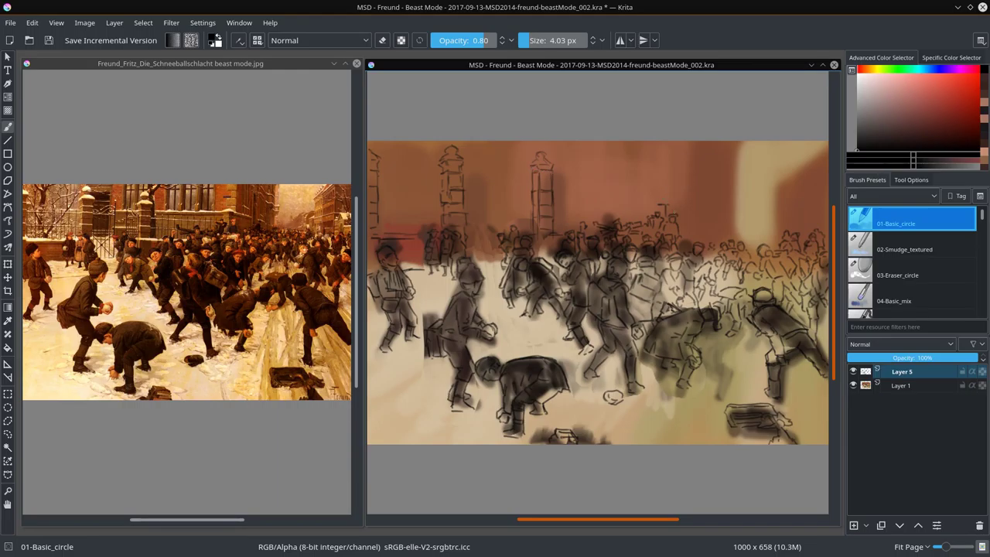
{"action": "left_click_drag", "start_coordinate": [538, 176], "coordinate": [552, 176]}
- Outline the arched second tower and right building edges, then duplicate the sketch layer
{"action": "left_click_drag", "start_coordinate": [656, 181], "coordinate": [668, 178]}
{"action": "mouse_move", "coordinate": [655, 186]}
{"action": "left_mouse_down"}
{"action": "mouse_move", "coordinate": [654, 214]}
{"action": "mouse_move", "coordinate": [730, 212]}
{"action": "mouse_move", "coordinate": [735, 225]}
{"action": "left_mouse_up"}
{"action": "left_click_drag", "start_coordinate": [739, 145], "coordinate": [736, 229]}
{"action": "left_click_drag", "start_coordinate": [786, 186], "coordinate": [786, 229]}
{"action": "key", "text": "minus"}
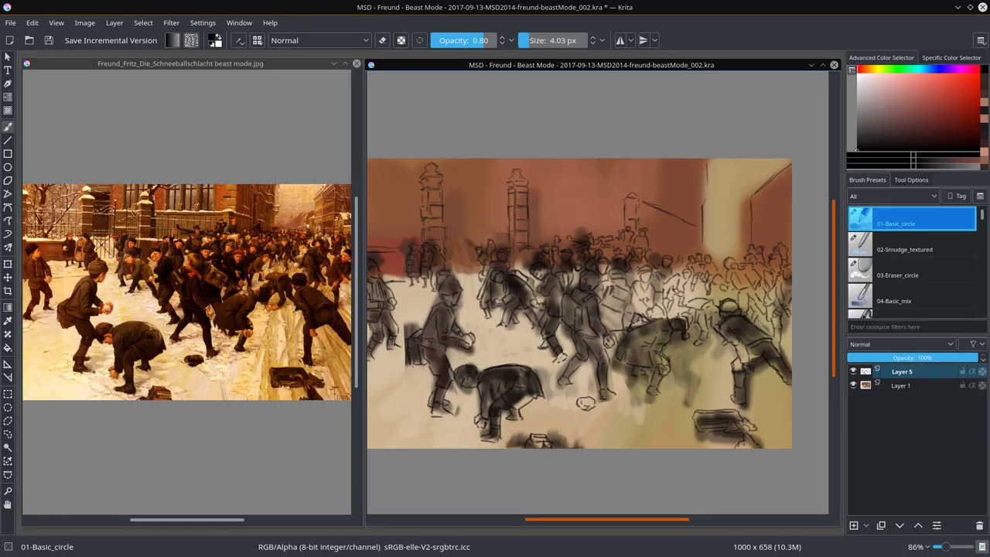
{"action": "key", "text": "ctrl+j"}
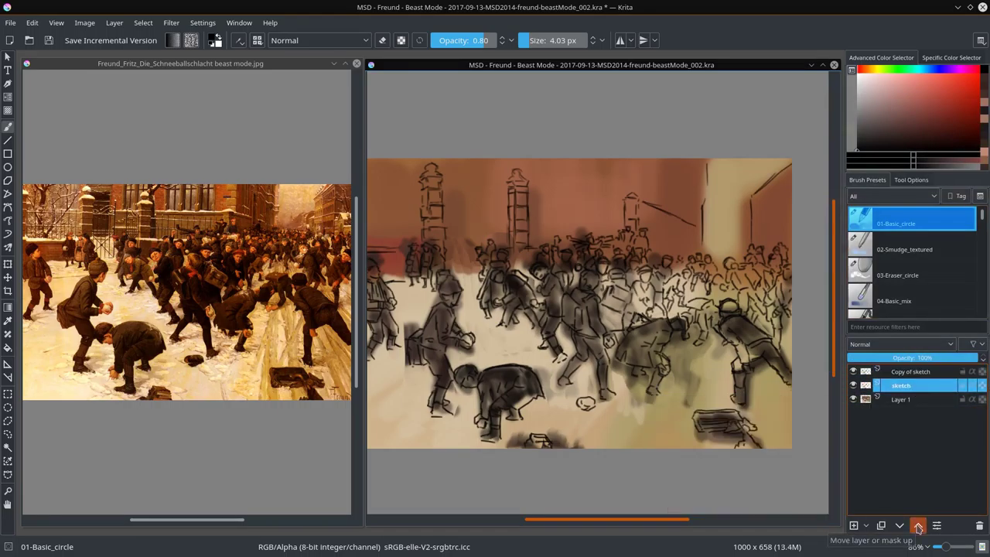
- Merge the duplicated sketch layer down and sample a beige from the top right
{"action": "right_click", "coordinate": [901, 385]}
{"action": "left_click", "coordinate": [871, 226]}
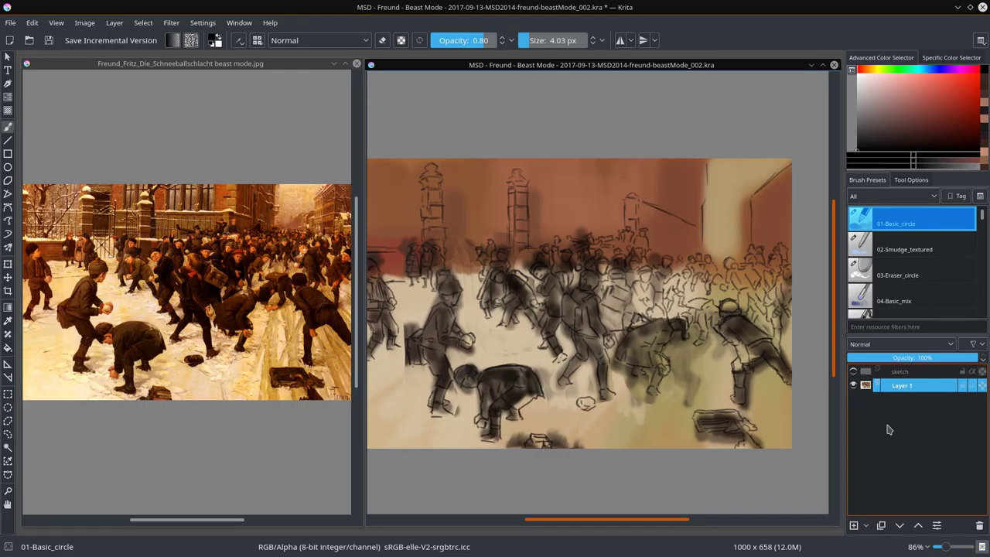
{"action": "left_click", "coordinate": [779, 164], "text": "ctrl"}
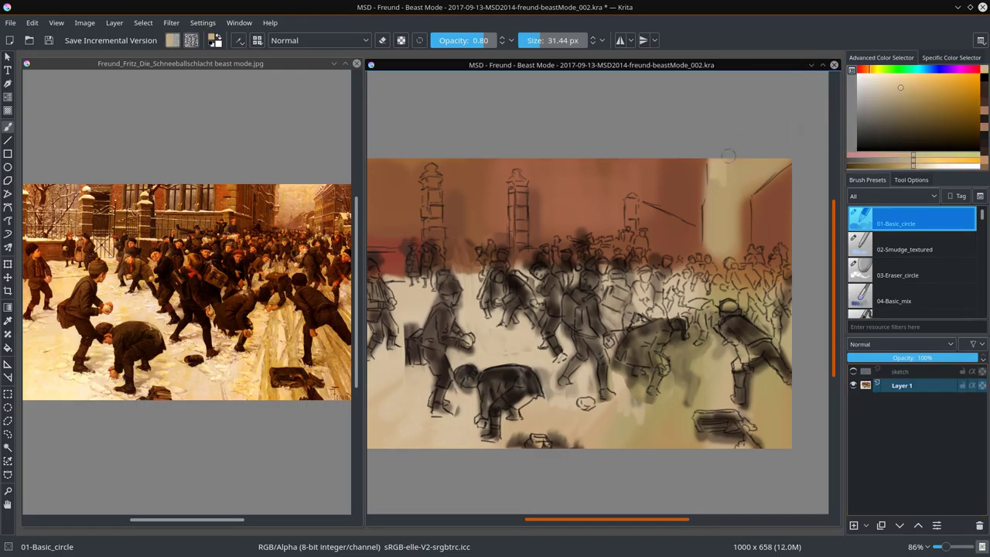
{"action": "key", "text": "/"}
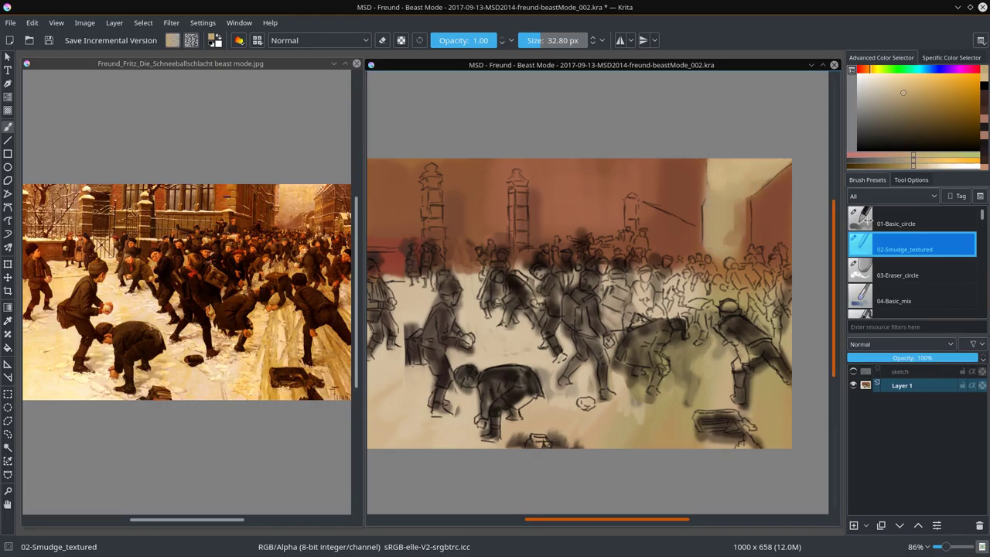
{"action": "key", "text": "/"}
- Paint a dark reddish-brown stroke on the top-right building
{"action": "left_click", "coordinate": [791, 159], "text": "ctrl"}
{"action": "key", "text": "["}
{"action": "key", "text": "["}
{"action": "key", "text": "["}
{"action": "left_click_drag", "start_coordinate": [761, 240], "coordinate": [766, 189]}
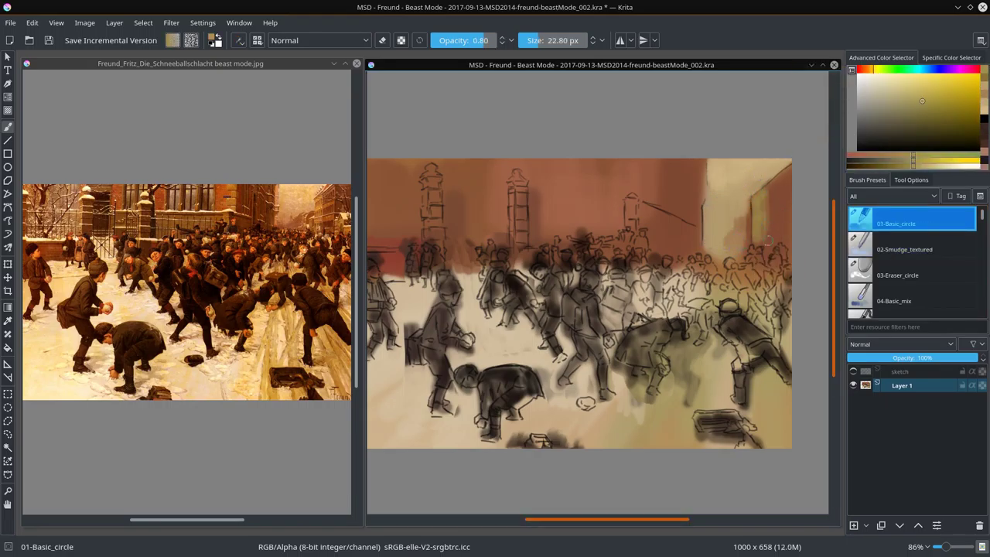
{"action": "left_click", "coordinate": [765, 180], "text": "ctrl"}
{"action": "left_click", "coordinate": [766, 180], "text": "ctrl"}
{"action": "key", "text": "["}
{"action": "key", "text": "["}
{"action": "key", "text": "]"}
{"action": "key", "text": "]"}
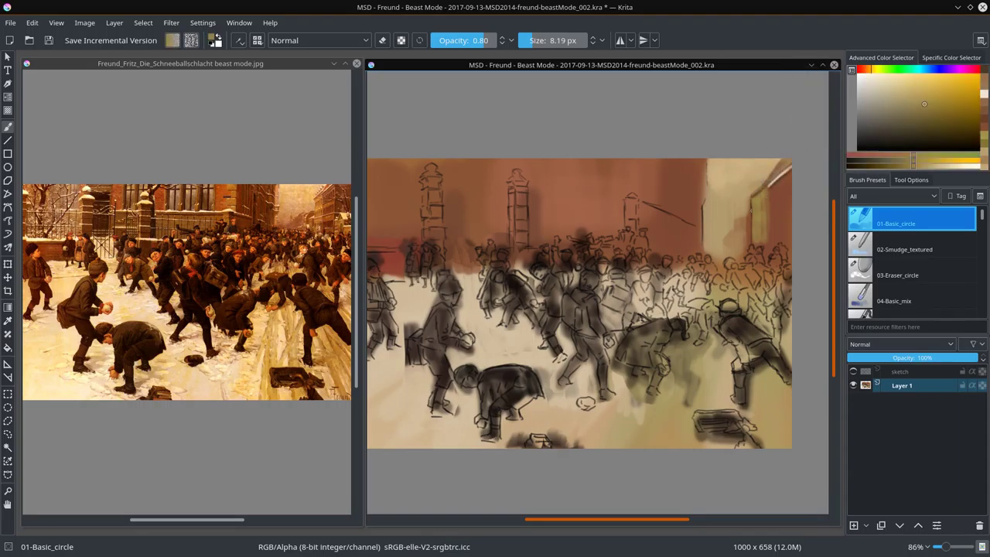
- Paint reddish-brown strokes along the right building's edge
{"action": "left_click", "coordinate": [789, 161], "text": "ctrl"}
{"action": "left_click", "coordinate": [781, 176], "text": "ctrl"}
{"action": "left_click_drag", "start_coordinate": [783, 161], "coordinate": [782, 228]}
{"action": "key", "text": "]"}
{"action": "key", "text": "]"}
{"action": "key", "text": "bracketleft"}
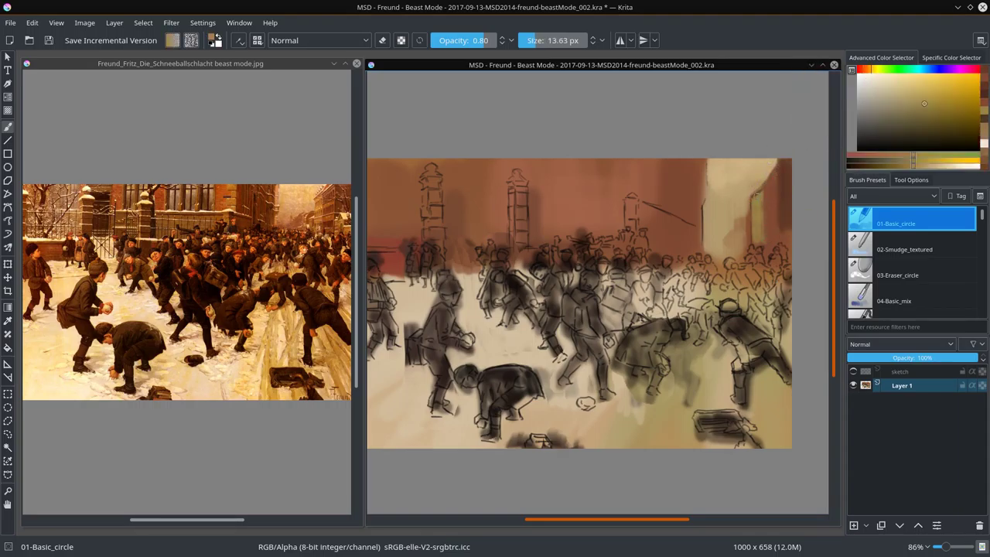
- Sample cream and reddish-brown tones at adjusted brush sizes, then save the painting
{"action": "left_click", "coordinate": [779, 168], "text": "ctrl"}
{"action": "key", "text": "bracketleft"}
{"action": "key", "text": "bracketleft"}
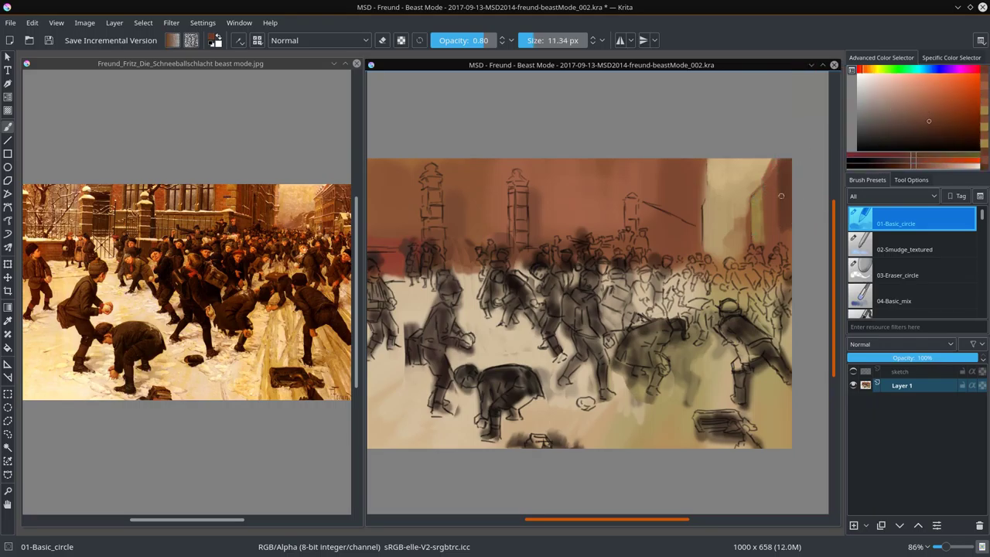
{"action": "left_click", "coordinate": [787, 222], "text": "ctrl"}
{"action": "key", "text": "bracketright"}
{"action": "key", "text": "bracketright"}
{"action": "key", "text": "bracketright"}
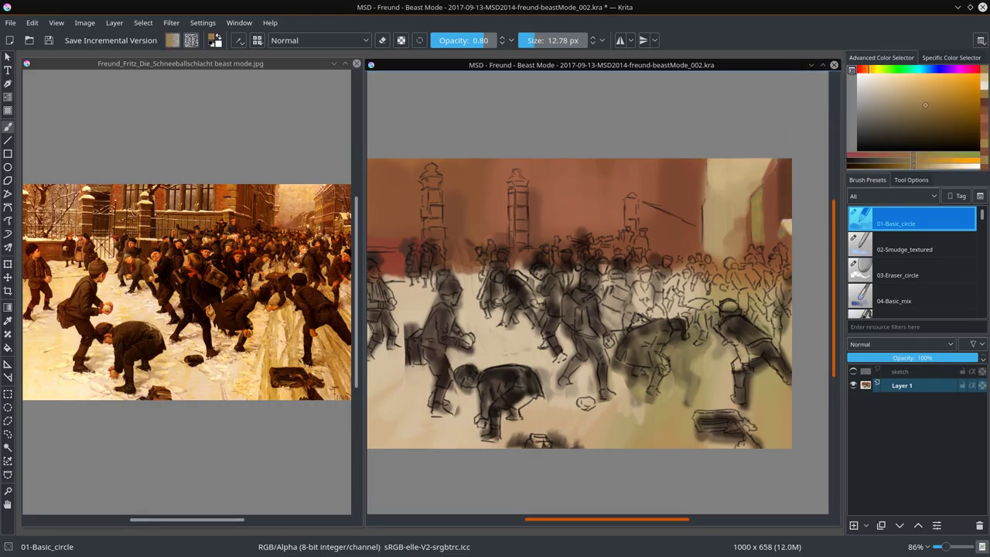
{"action": "left_click", "coordinate": [771, 169], "text": "ctrl"}
{"action": "left_click", "coordinate": [788, 222], "text": "ctrl"}
{"action": "key", "text": "bracketleft"}
{"action": "key", "text": "bracketleft"}
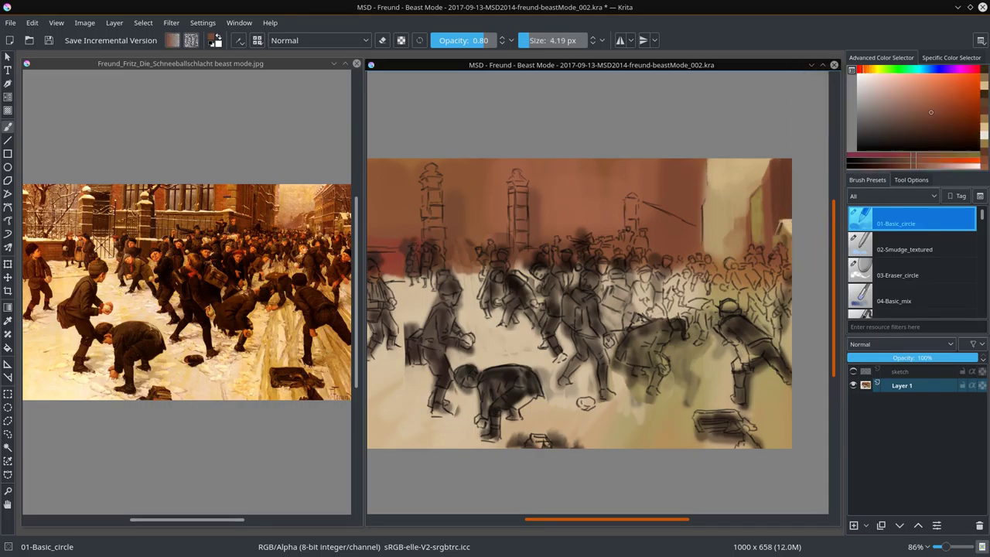
{"action": "left_click", "coordinate": [48, 41]}
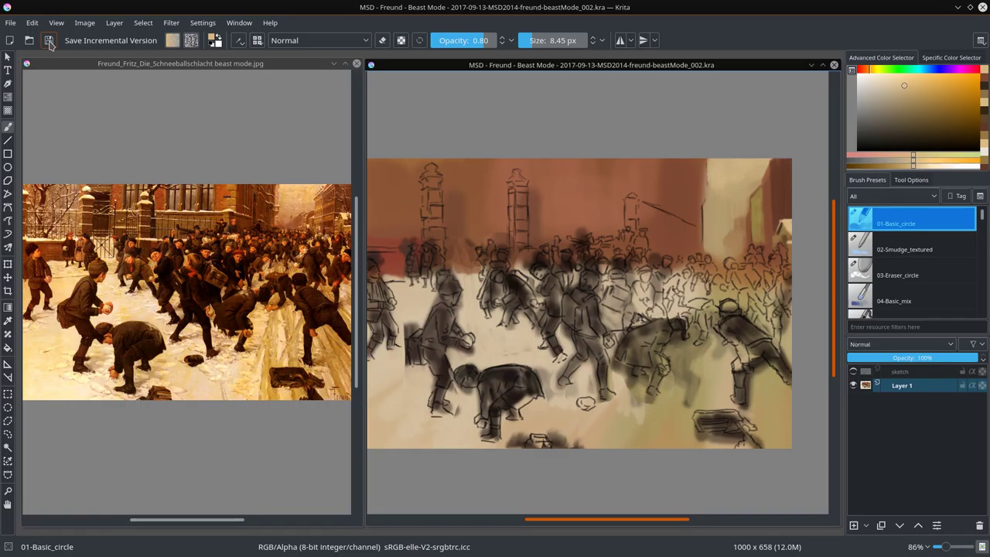
- Paint a short dark brown stroke on the right building
{"action": "left_click", "coordinate": [762, 186], "text": "ctrl"}
{"action": "left_click_drag", "start_coordinate": [761, 186], "coordinate": [761, 241]}
{"action": "left_click", "coordinate": [762, 241], "text": "ctrl"}
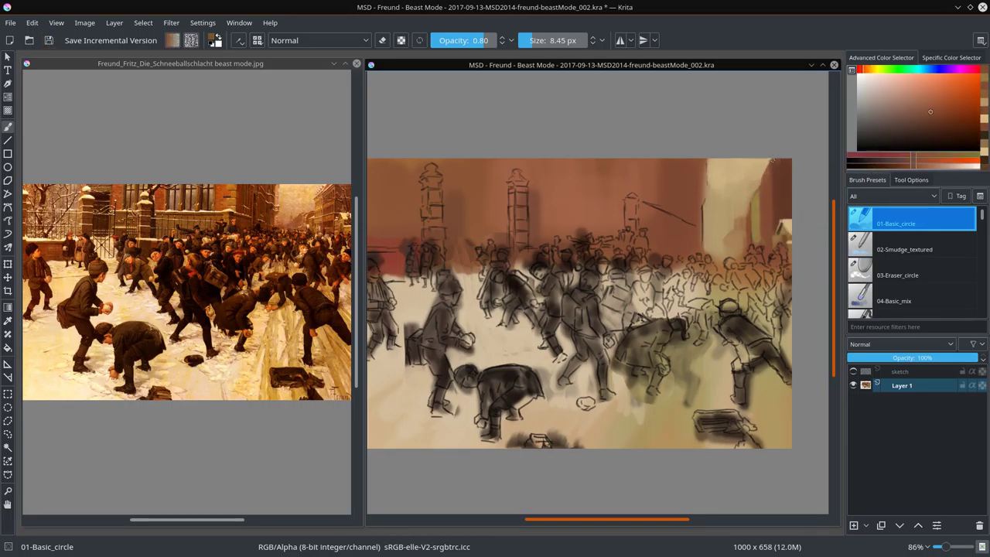
{"action": "left_click", "coordinate": [765, 171], "text": "ctrl"}
{"action": "left_click", "coordinate": [764, 172], "text": "ctrl"}
{"action": "key", "text": "bracketleft"}
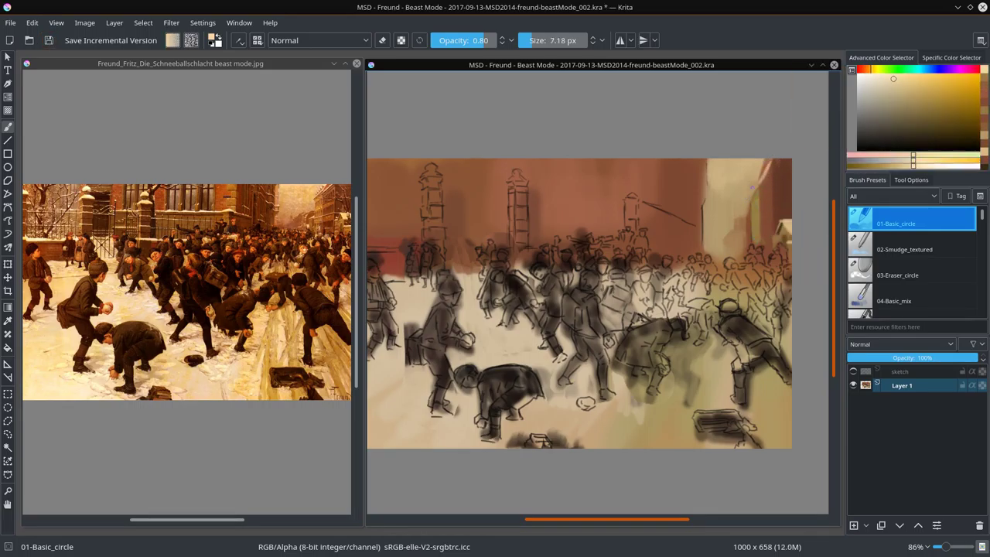
- Sample a darker brown and light cream, and set brush blending to Multiply
{"action": "left_click", "coordinate": [757, 180], "text": "ctrl"}
{"action": "left_click", "coordinate": [755, 173], "text": "ctrl"}
{"action": "left_click", "coordinate": [755, 173], "text": "ctrl"}
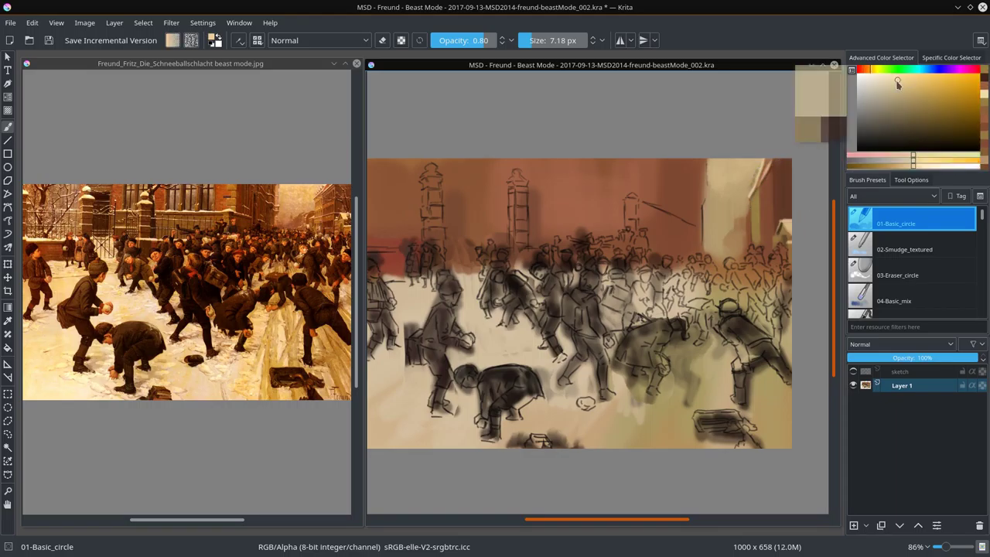
{"action": "left_click", "coordinate": [755, 173], "text": "ctrl"}
{"action": "left_click", "coordinate": [779, 206], "text": "ctrl"}
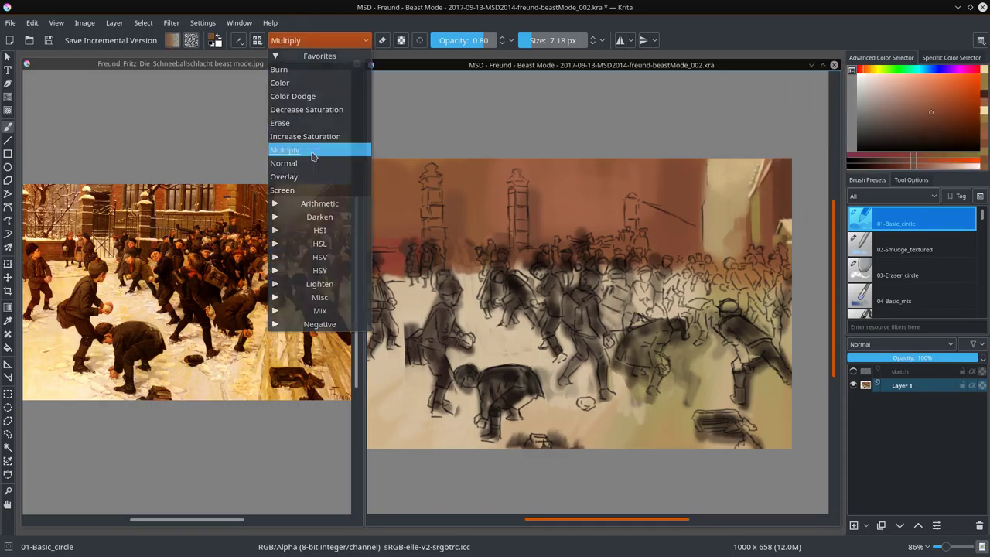
- Darken the red building at top right with a Multiply stroke of sampled brown, then save
{"action": "key", "text": "alt+shift+m"}
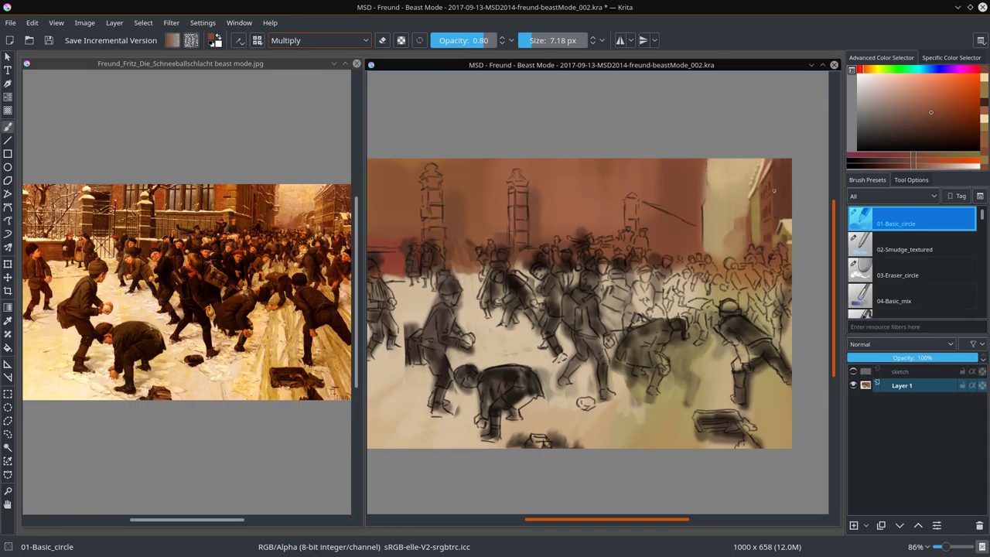
{"action": "key", "text": "alt+shift+n"}
{"action": "left_click", "coordinate": [780, 183], "text": "ctrl"}
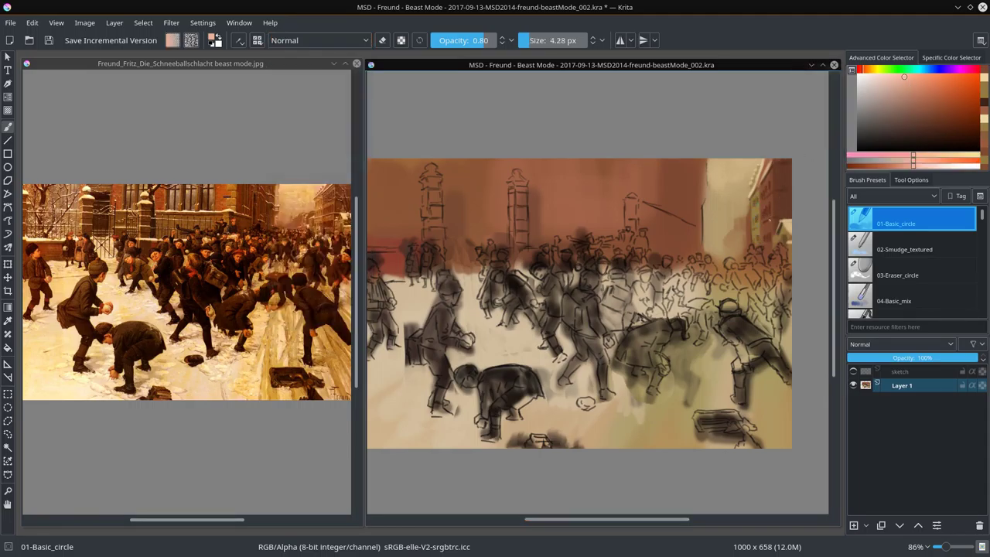
{"action": "key", "text": "bracketleft"}
{"action": "key", "text": "bracketleft"}
{"action": "key", "text": "bracketleft"}
{"action": "left_click", "coordinate": [782, 195], "text": "ctrl"}
{"action": "key", "text": "bracketright"}
{"action": "key", "text": "bracketright"}
{"action": "key", "text": "bracketright"}
{"action": "key", "text": "alt+shift+m"}
{"action": "mouse_move", "coordinate": [784, 175]}
{"action": "left_mouse_down"}
{"action": "mouse_move", "coordinate": [784, 215]}
{"action": "mouse_move", "coordinate": [775, 197]}
{"action": "mouse_move", "coordinate": [756, 199]}
{"action": "left_mouse_up"}
{"action": "key", "text": "alt+shift+n"}
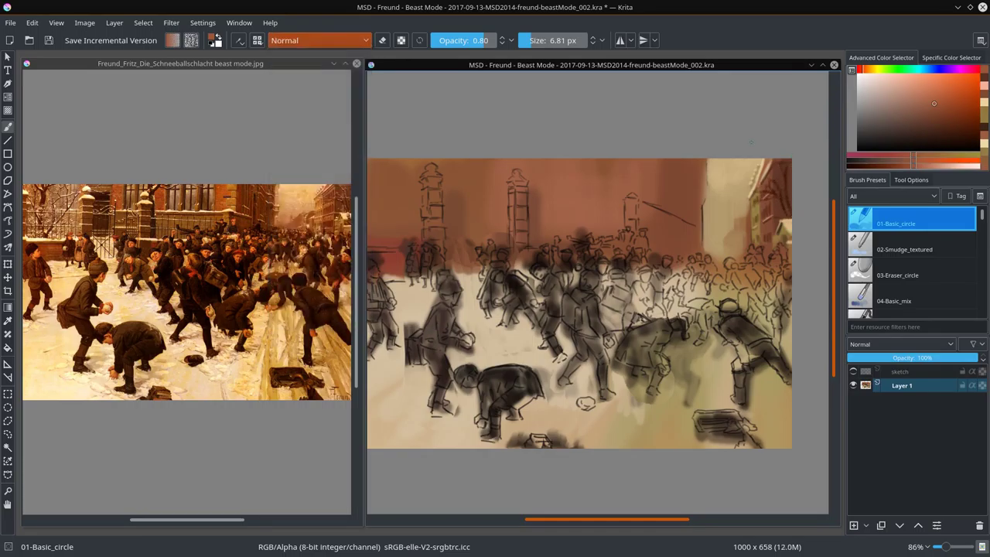
{"action": "left_click", "coordinate": [763, 198], "text": "ctrl"}
{"action": "left_click", "coordinate": [48, 40]}
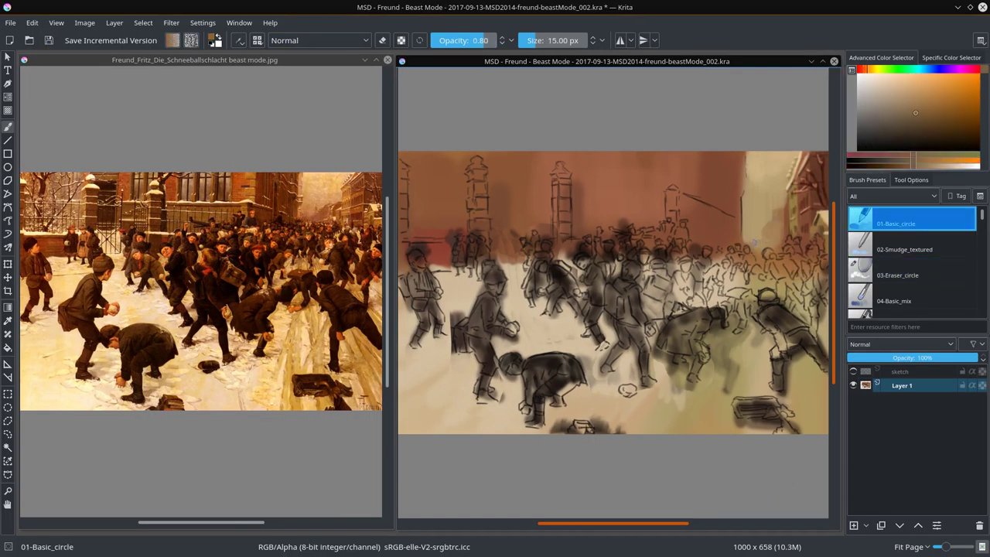
- Relight the red building's edge with a light vertical stroke and a short light diagonal
{"action": "key", "text": "bracketleft"}
{"action": "left_click", "coordinate": [764, 221], "text": "ctrl"}
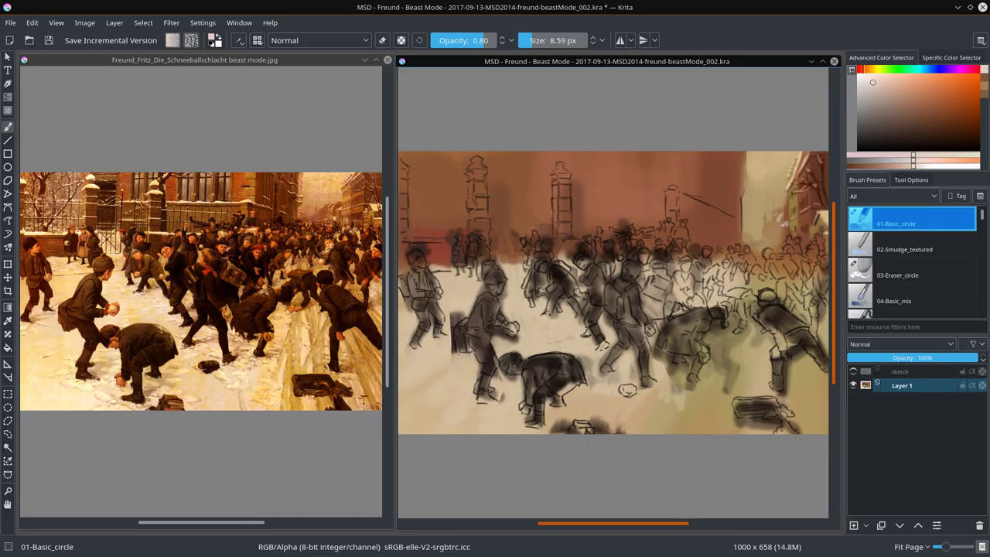
{"action": "left_click", "coordinate": [757, 254], "text": "ctrl"}
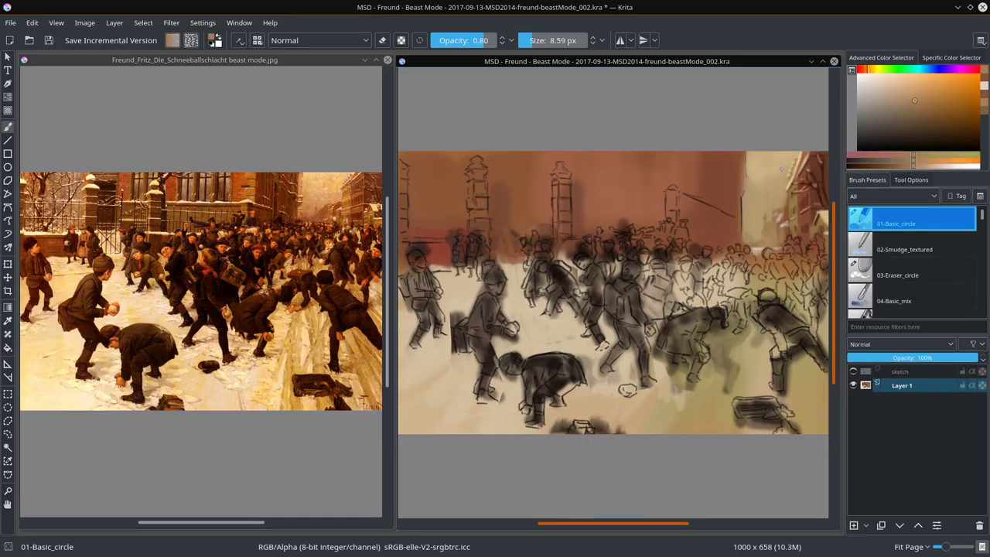
{"action": "left_click", "coordinate": [780, 168], "text": "ctrl"}
{"action": "key", "text": "bracketright"}
{"action": "left_click_drag", "start_coordinate": [737, 153], "coordinate": [738, 238]}
{"action": "left_click", "coordinate": [782, 236], "text": "ctrl"}
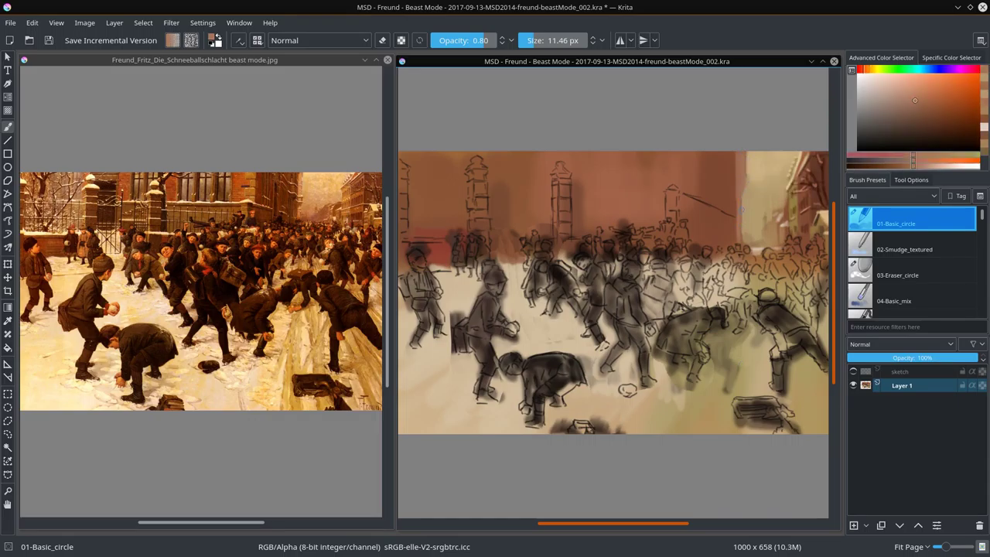
{"action": "left_click", "coordinate": [741, 209], "text": "ctrl"}
{"action": "left_click_drag", "start_coordinate": [700, 199], "coordinate": [732, 215]}
- Paint a dark brown vertical post in the sky and dab a small light touch below
{"action": "left_click", "coordinate": [710, 193], "text": "ctrl"}
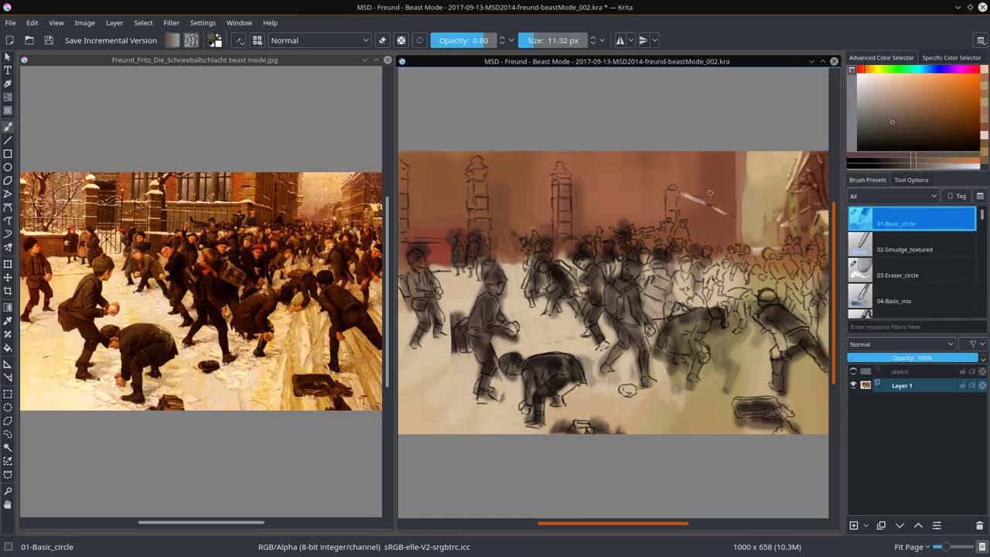
{"action": "left_click_drag", "start_coordinate": [706, 183], "coordinate": [706, 218]}
{"action": "left_click", "coordinate": [713, 218], "text": "ctrl"}
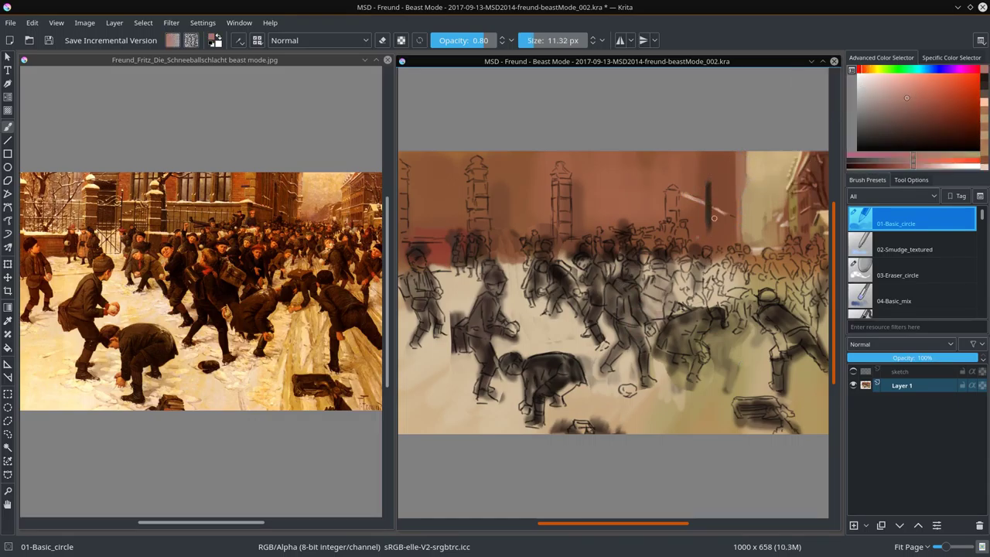
{"action": "left_click", "coordinate": [698, 247]}
- Lighten the snow near the lower-right figure, the right-hand figures and along the suitcase
{"action": "left_click", "coordinate": [800, 354], "text": "ctrl"}
{"action": "left_click_drag", "start_coordinate": [789, 360], "coordinate": [781, 399]}
{"action": "left_click_drag", "start_coordinate": [735, 422], "coordinate": [797, 425]}
{"action": "left_click", "coordinate": [672, 363], "text": "ctrl"}
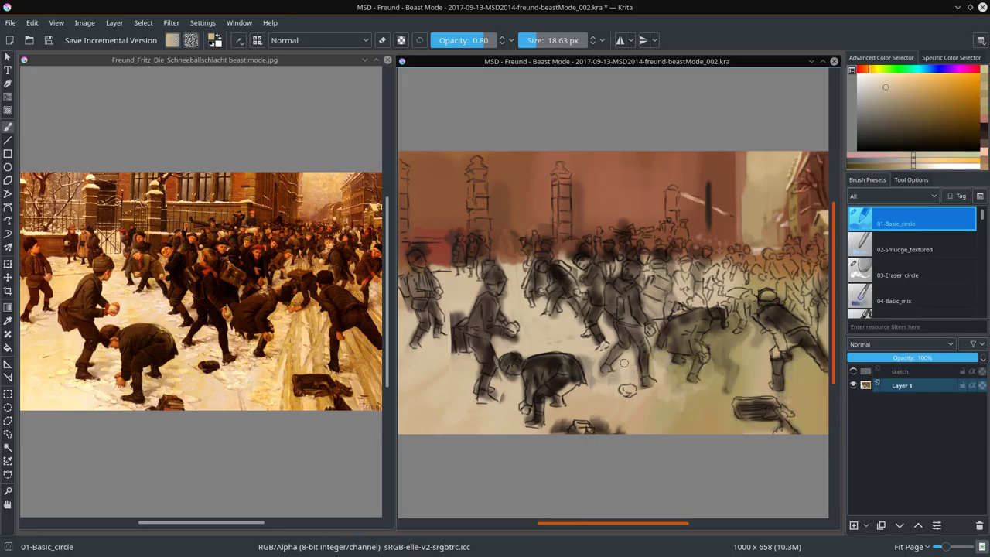
{"action": "left_click_drag", "start_coordinate": [611, 317], "coordinate": [588, 395]}
{"action": "mouse_move", "coordinate": [553, 425]}
{"action": "left_mouse_down"}
{"action": "mouse_move", "coordinate": [592, 420]}
{"action": "mouse_move", "coordinate": [622, 426]}
{"action": "left_mouse_up"}
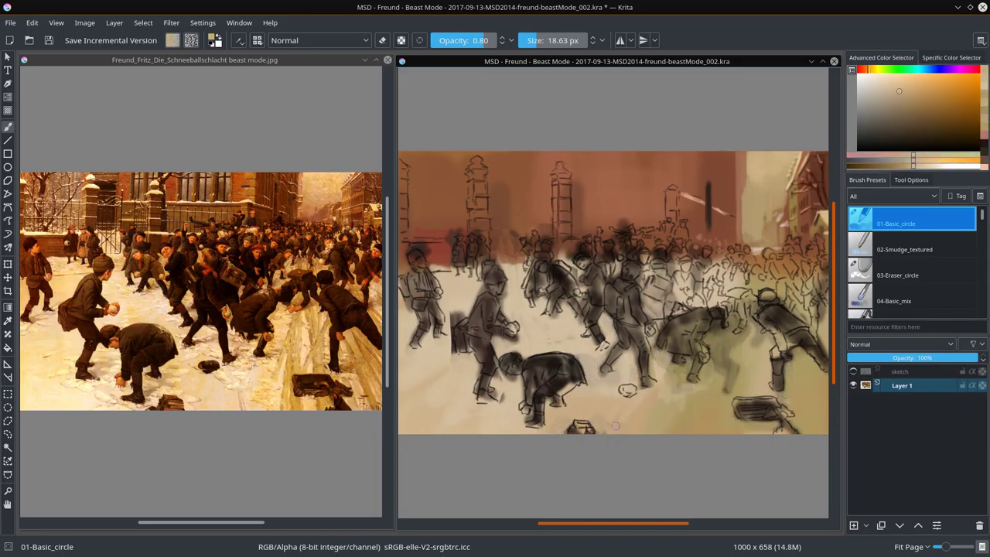
- Brighten the snow between the central figures and at lower right with light snow tones
{"action": "left_click", "coordinate": [497, 396], "text": "ctrl"}
{"action": "key", "text": "bracketleft"}
{"action": "key", "text": "bracketleft"}
{"action": "left_click", "coordinate": [502, 376], "text": "ctrl"}
{"action": "mouse_move", "coordinate": [447, 313]}
{"action": "left_mouse_down"}
{"action": "mouse_move", "coordinate": [464, 321]}
{"action": "mouse_move", "coordinate": [452, 357]}
{"action": "mouse_move", "coordinate": [522, 336]}
{"action": "mouse_move", "coordinate": [504, 285]}
{"action": "left_mouse_up"}
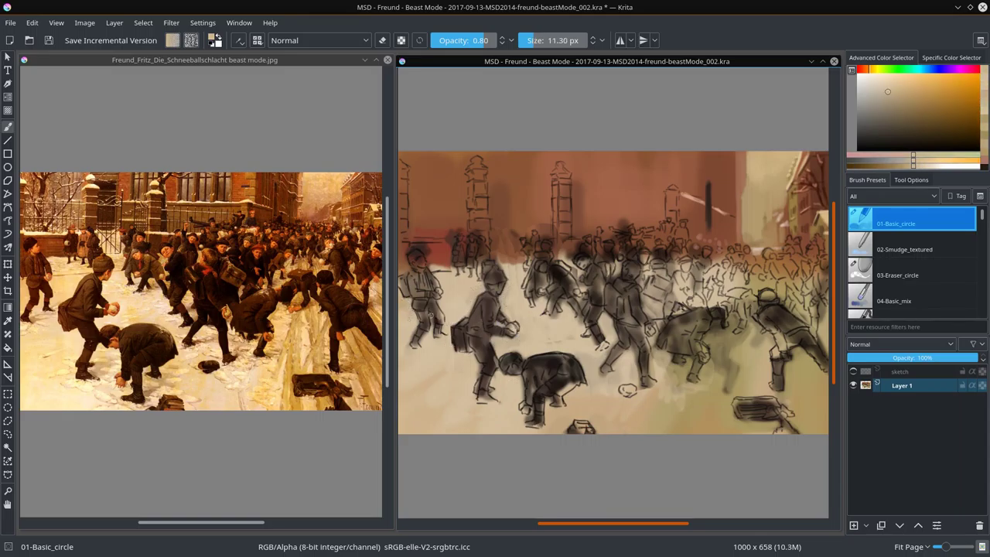
{"action": "left_click", "coordinate": [723, 340], "text": "ctrl"}
{"action": "mouse_move", "coordinate": [711, 333]}
{"action": "left_mouse_down"}
{"action": "mouse_move", "coordinate": [731, 329]}
{"action": "mouse_move", "coordinate": [723, 383]}
{"action": "left_mouse_up"}
{"action": "left_click", "coordinate": [469, 369], "text": "ctrl"}
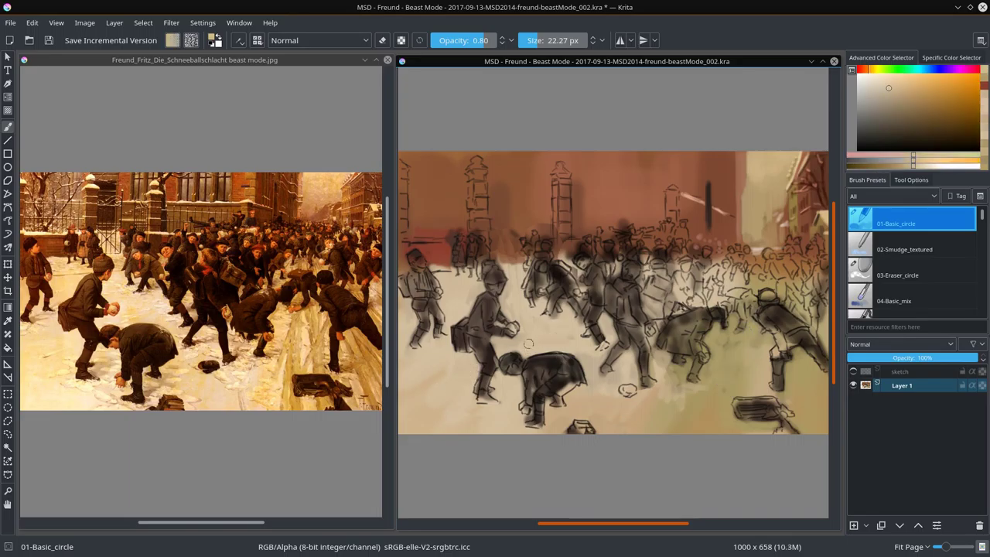
{"action": "key", "text": "slash"}
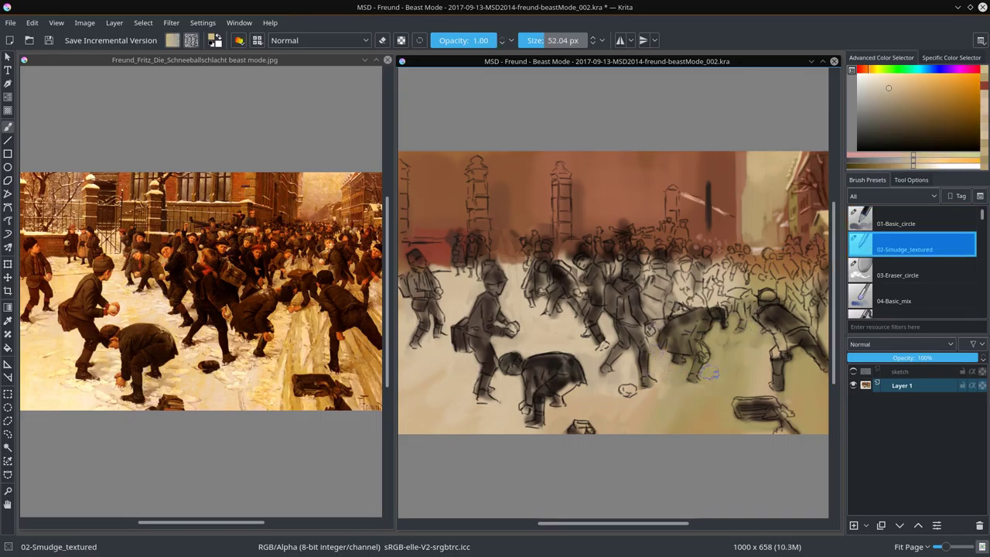
{"action": "key", "text": "bracketleft"}
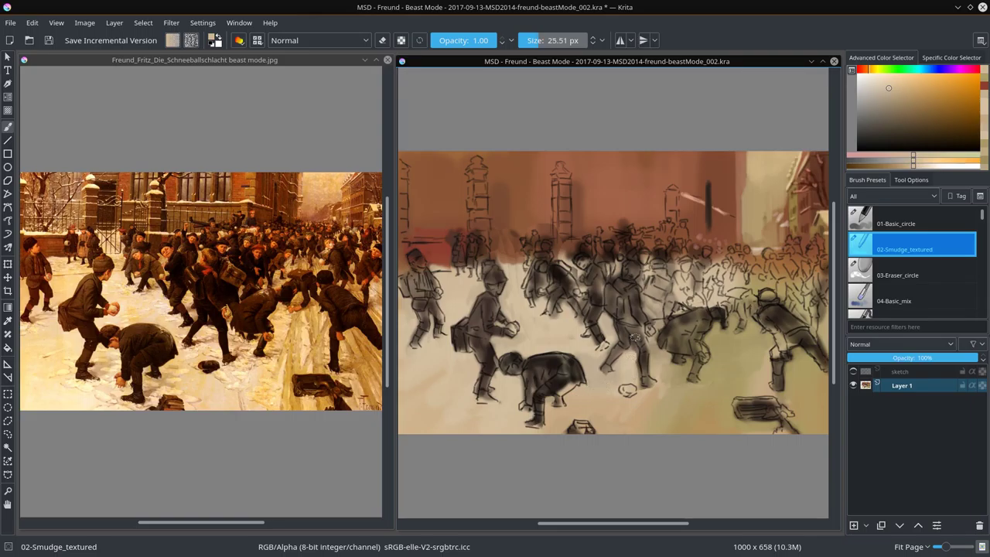
- Zoom in on the study's upper street and on the matching part of the reference
{"action": "scroll", "coordinate": [635, 379], "scroll_direction": "up", "scroll_amount": 5}
{"action": "key", "text": "slash"}
{"action": "left_click", "coordinate": [531, 342], "text": "ctrl"}
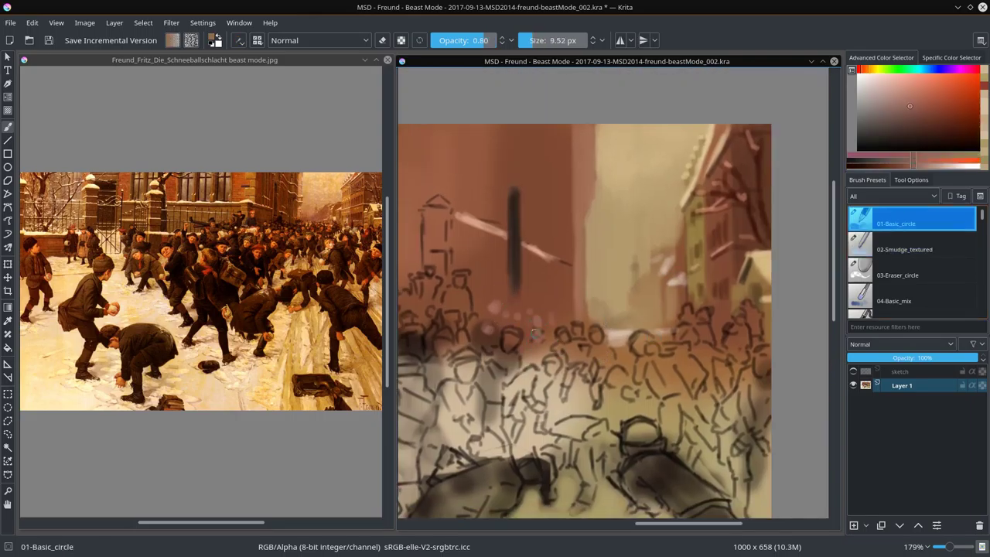
{"action": "left_click", "coordinate": [253, 276], "text": "ctrl"}
{"action": "scroll", "coordinate": [253, 277], "scroll_direction": "up", "scroll_amount": 2}
{"action": "scroll", "coordinate": [253, 276], "scroll_direction": "down", "scroll_amount": 3}
{"action": "left_click", "coordinate": [619, 337], "text": "ctrl"}
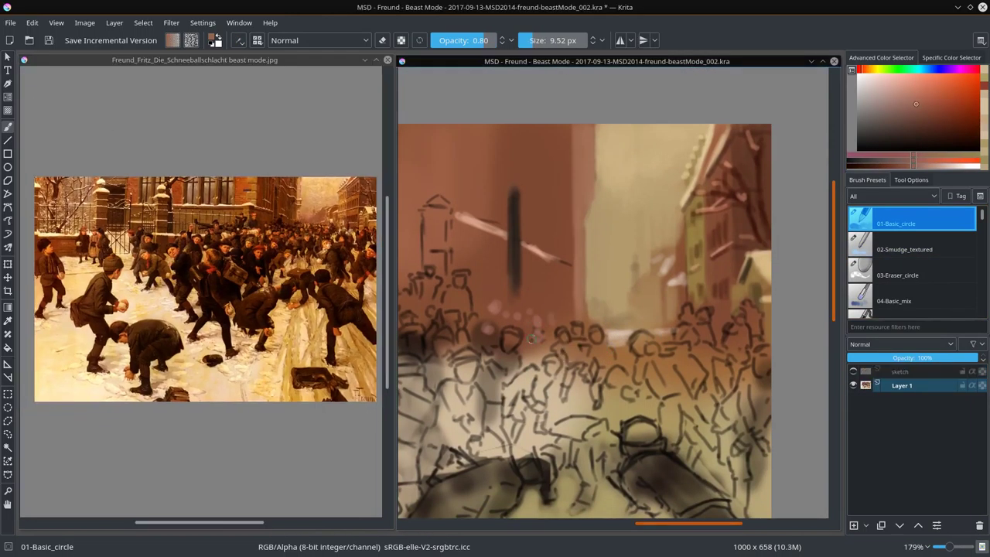
- Extend the dark vertical post with a smaller brush and sample nearby red-brown tones
{"action": "left_click", "coordinate": [519, 300], "text": "ctrl"}
{"action": "key", "text": "bracketleft"}
{"action": "left_click_drag", "start_coordinate": [516, 287], "coordinate": [523, 306]}
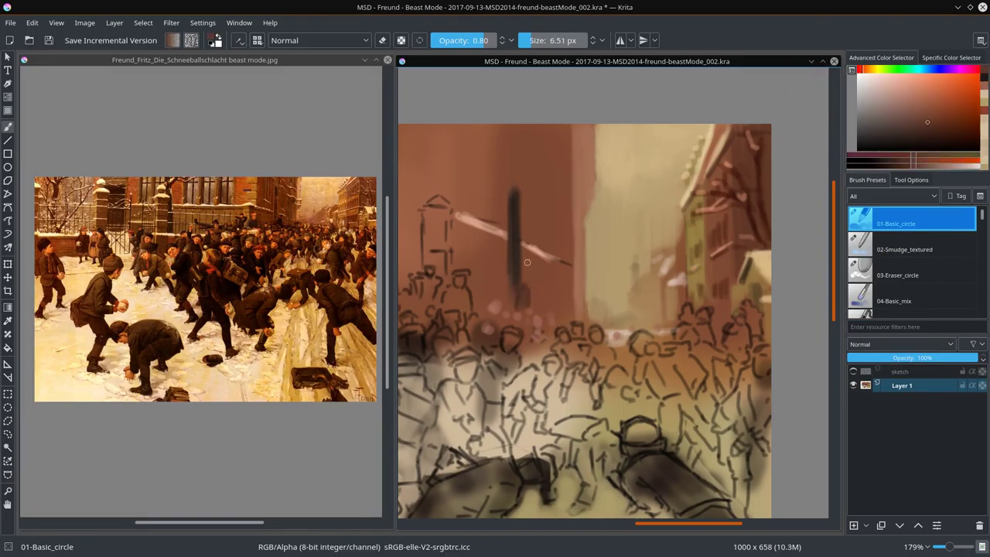
{"action": "key", "text": "bracketleft"}
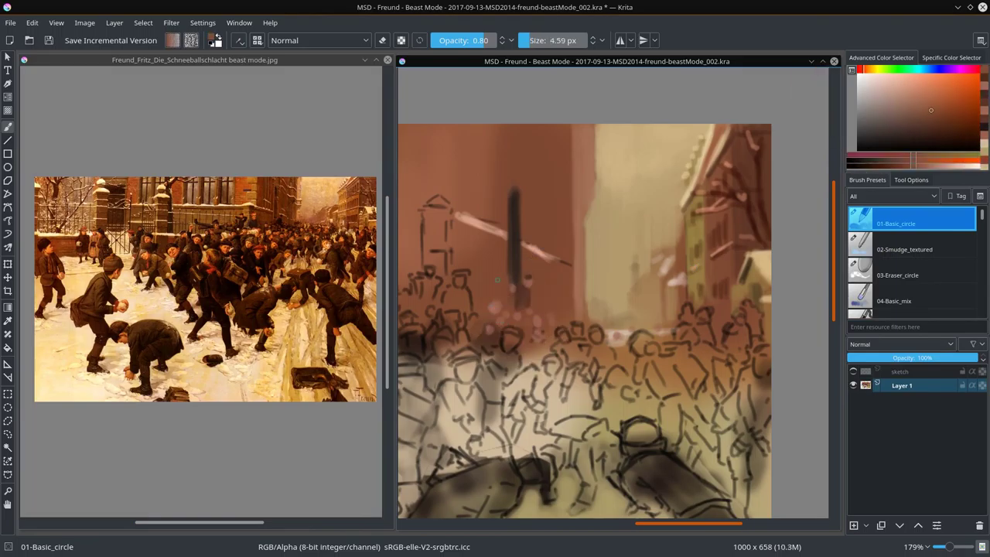
{"action": "left_click", "coordinate": [475, 318], "text": "ctrl"}
{"action": "left_click", "coordinate": [503, 335], "text": "ctrl"}
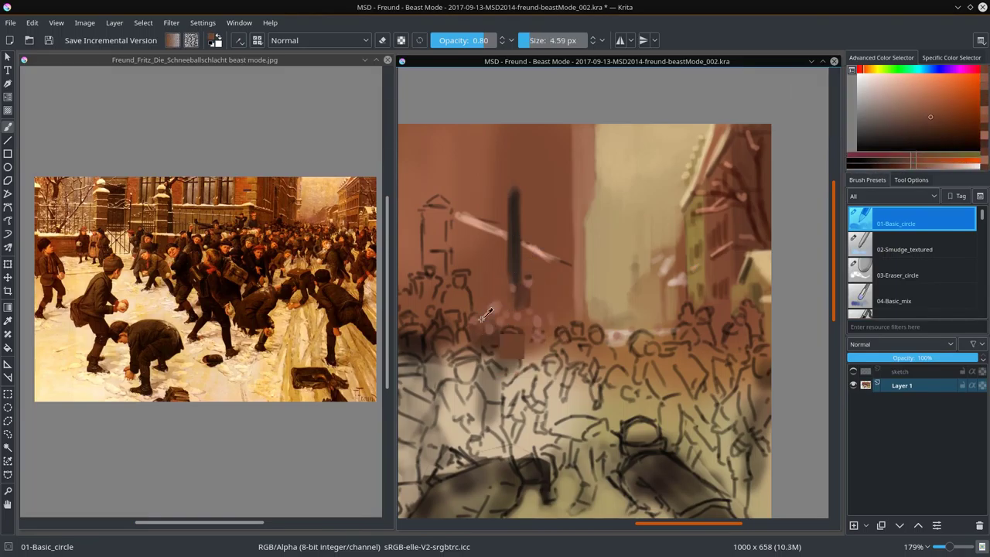
{"action": "left_click", "coordinate": [492, 306], "text": "ctrl"}
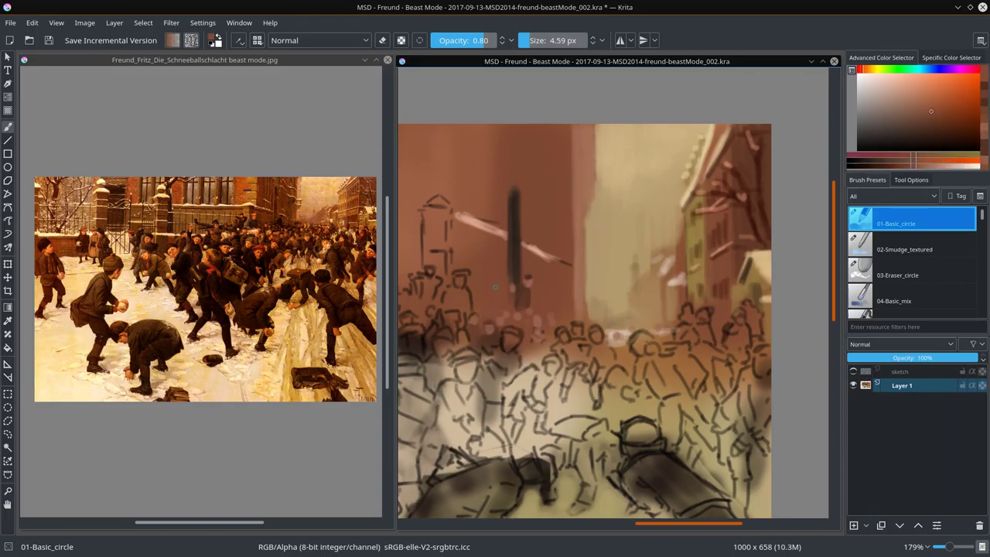
{"action": "key", "text": "bracketright"}
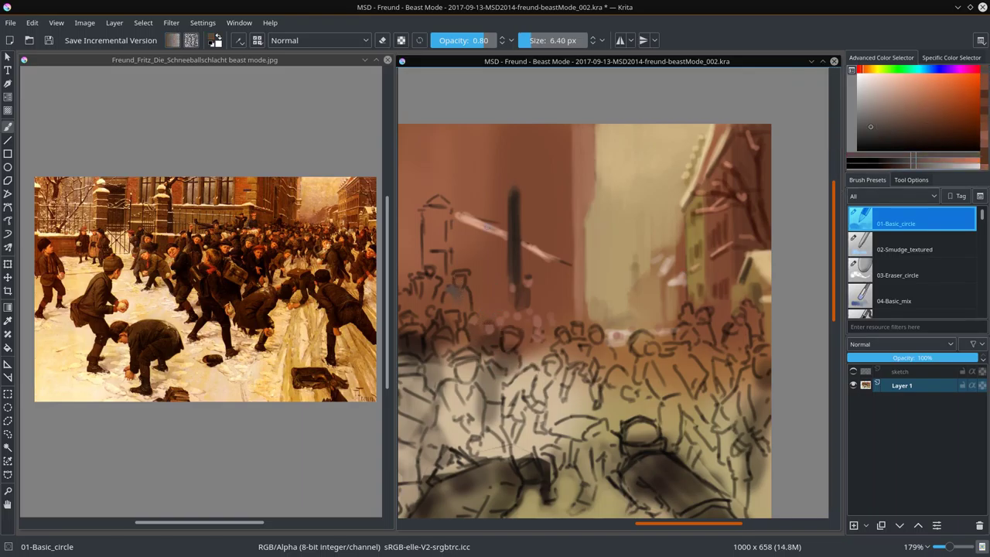
- Sample orange, deep red and lighter tones from the canvas for the distant crowd figures
{"action": "left_click", "coordinate": [447, 286], "text": "ctrl"}
{"action": "left_click", "coordinate": [451, 300], "text": "ctrl"}
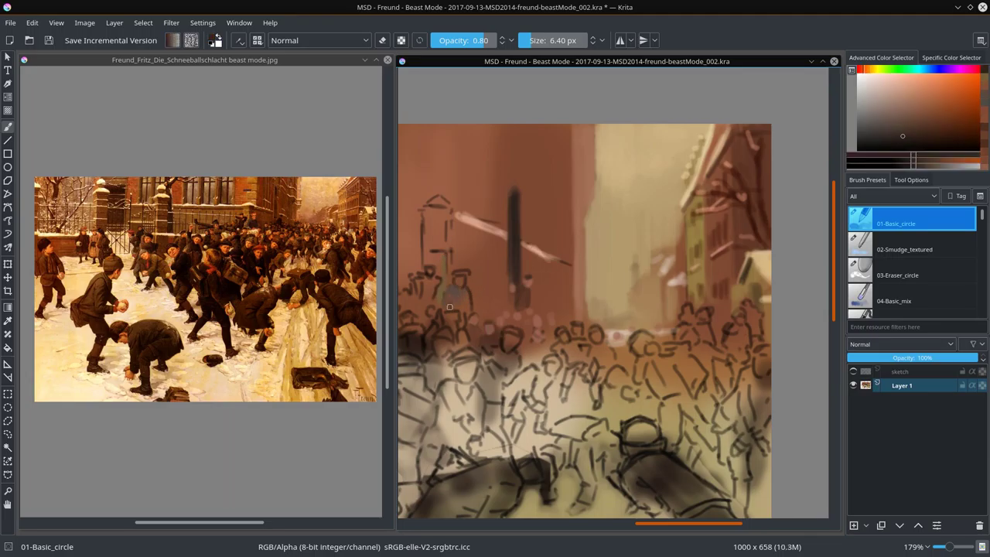
{"action": "left_click", "coordinate": [932, 127]}
{"action": "left_click", "coordinate": [455, 304], "text": "ctrl"}
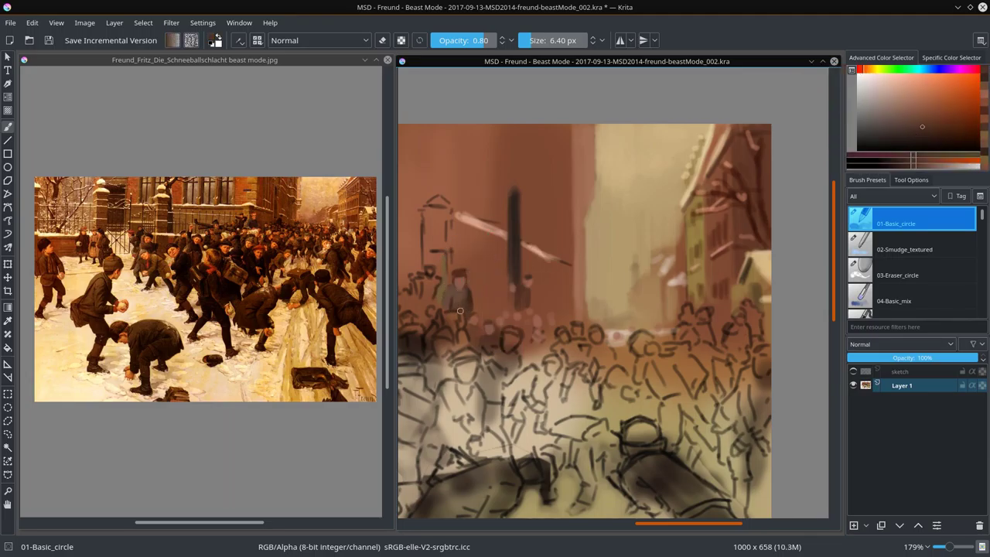
{"action": "left_click", "coordinate": [479, 297], "text": "ctrl"}
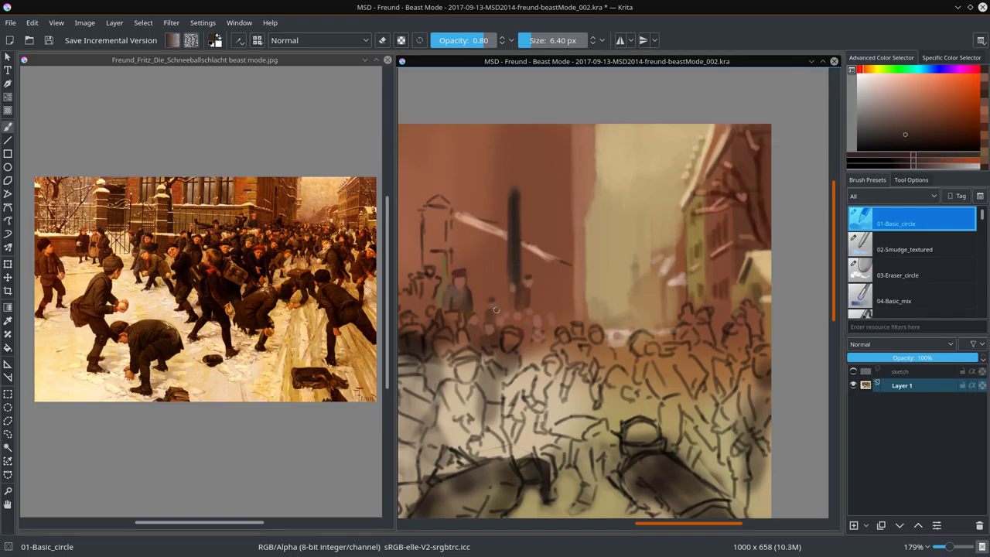
{"action": "left_click", "coordinate": [516, 321], "text": "ctrl"}
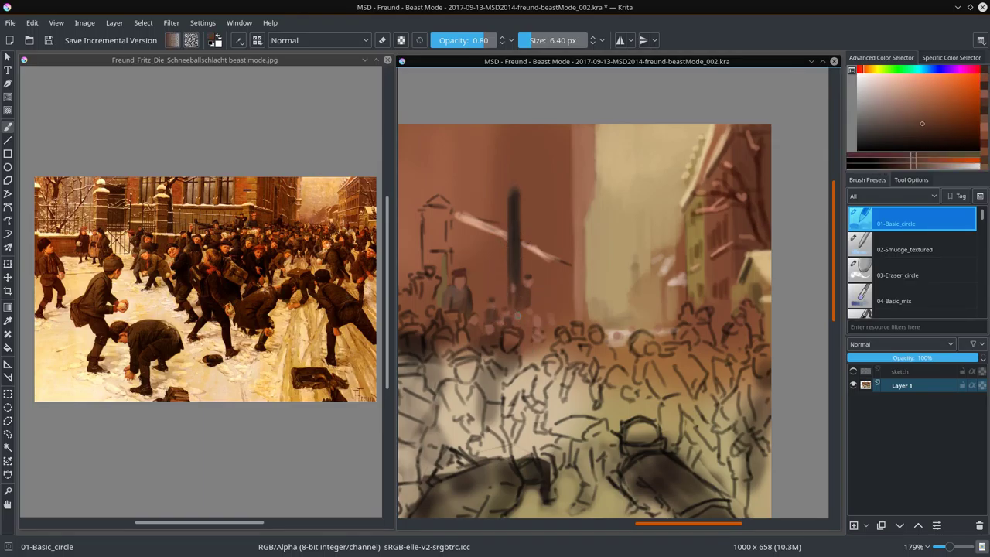
{"action": "left_click", "coordinate": [524, 337], "text": "ctrl"}
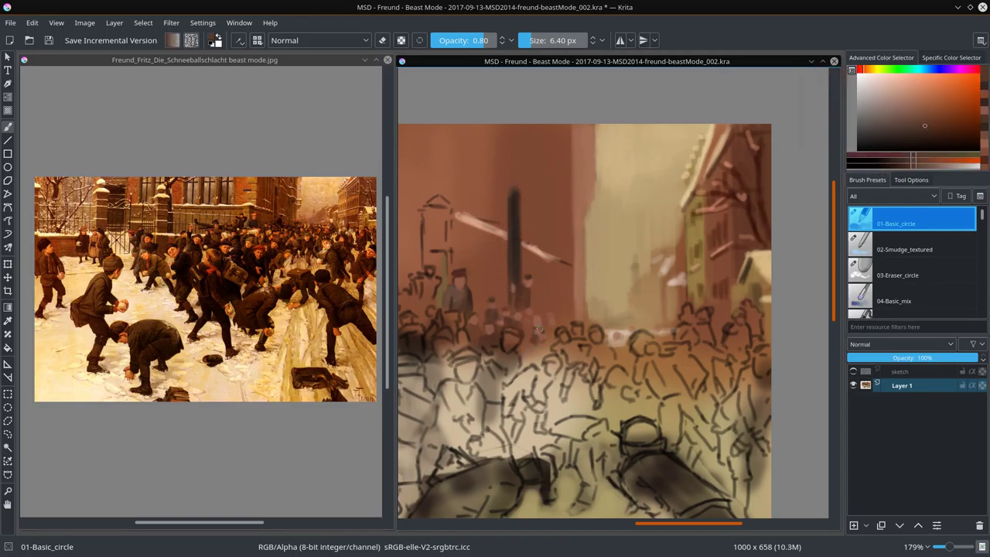
{"action": "left_click", "coordinate": [526, 356], "text": "ctrl"}
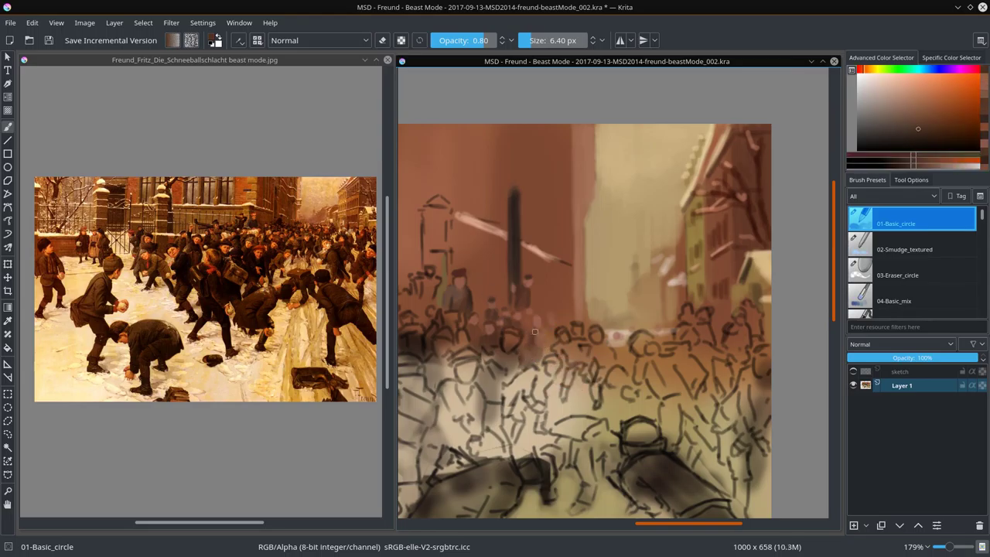
{"action": "left_click", "coordinate": [551, 301], "text": "ctrl"}
{"action": "left_click", "coordinate": [554, 332], "text": "ctrl"}
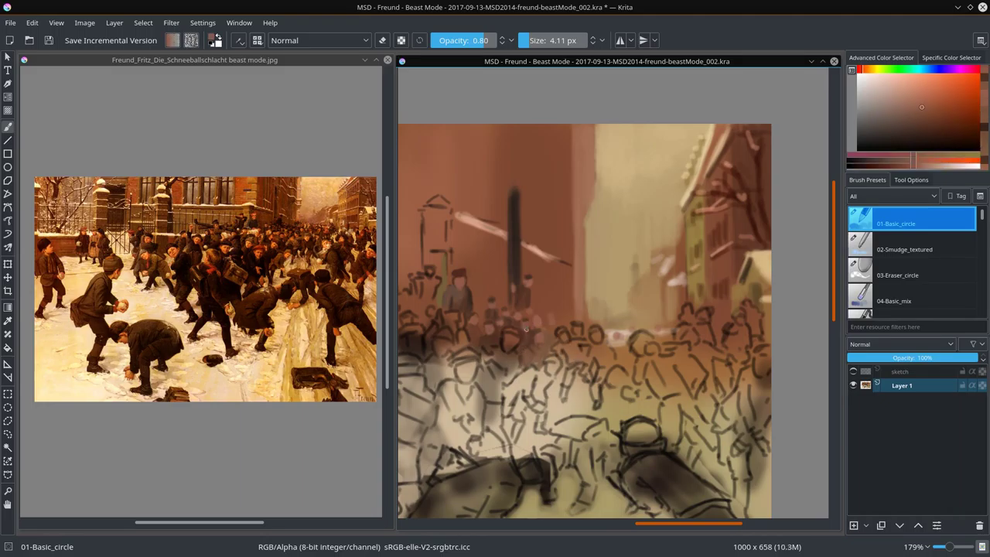
- Paint a short light beige stroke above the crowd using browns picked from the painting
{"action": "key", "text": "2"}
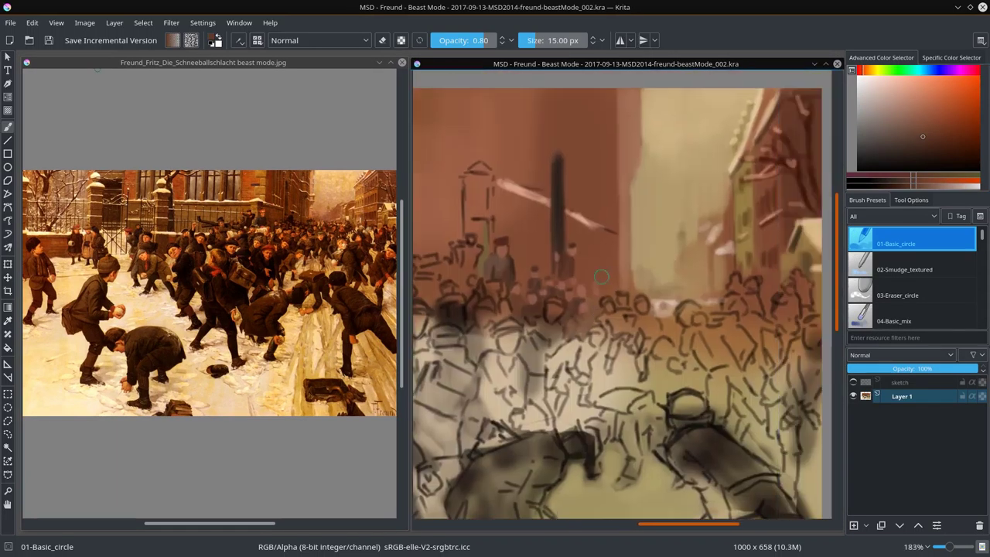
{"action": "key", "text": "]"}
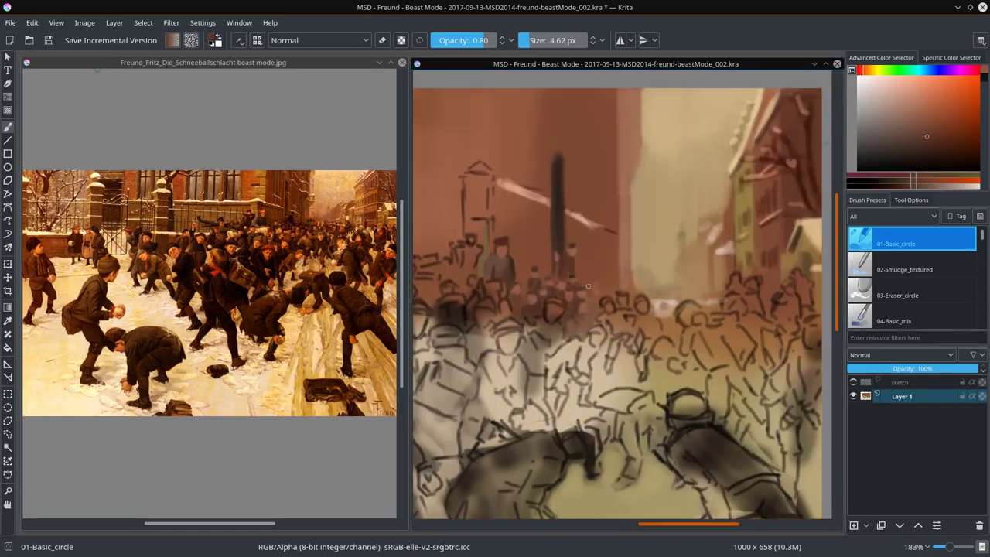
{"action": "left_click", "coordinate": [581, 313], "text": "ctrl"}
{"action": "left_click", "coordinate": [580, 313], "text": "ctrl"}
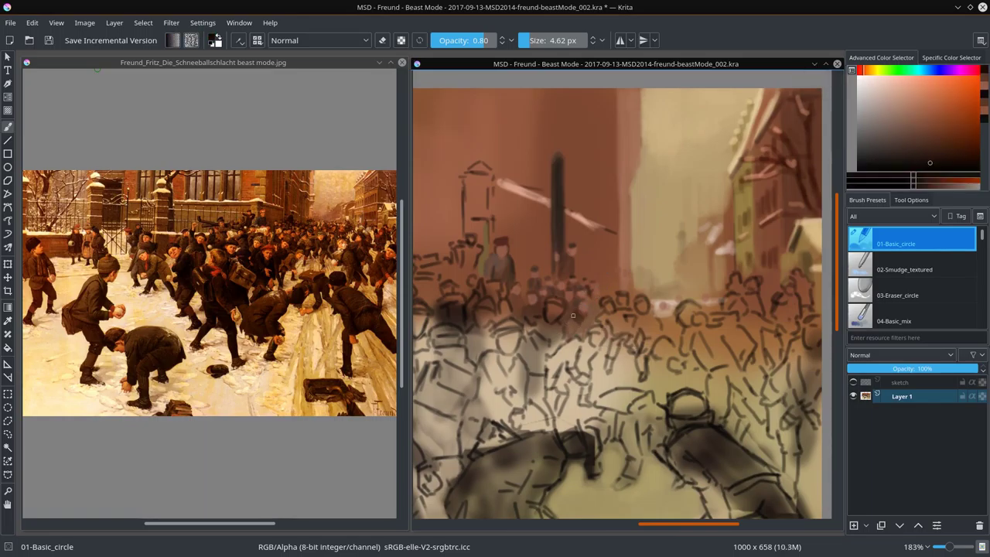
{"action": "key", "text": "slash"}
{"action": "key", "text": "slash"}
{"action": "left_click", "coordinate": [595, 310], "text": "ctrl"}
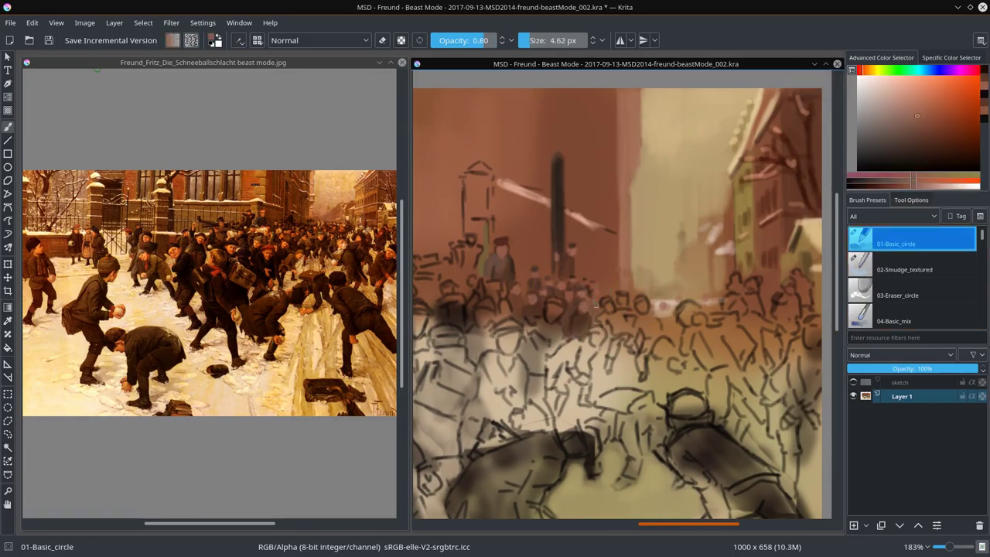
{"action": "left_click", "coordinate": [617, 333], "text": "ctrl"}
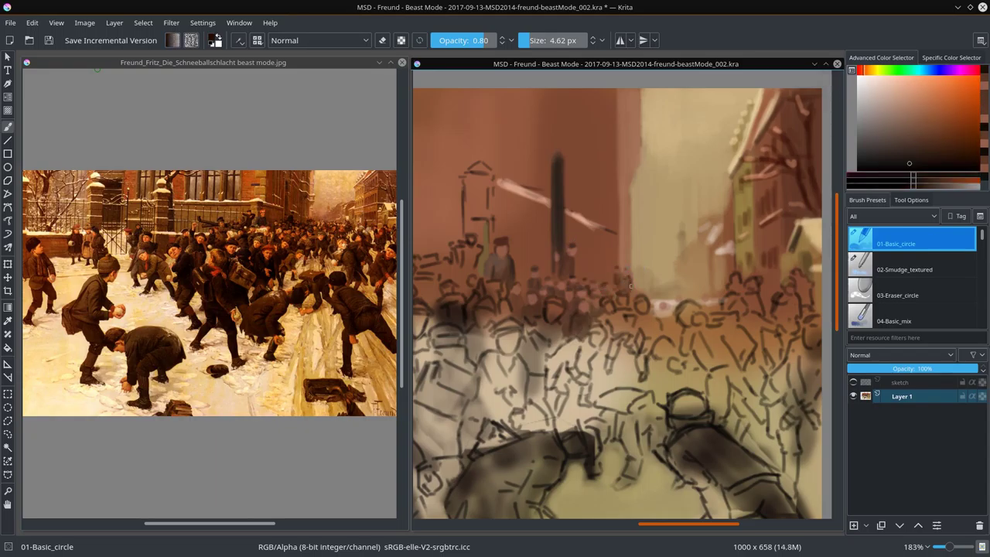
{"action": "key", "text": "slash"}
{"action": "key", "text": "slash"}
{"action": "left_click", "coordinate": [639, 333], "text": "ctrl"}
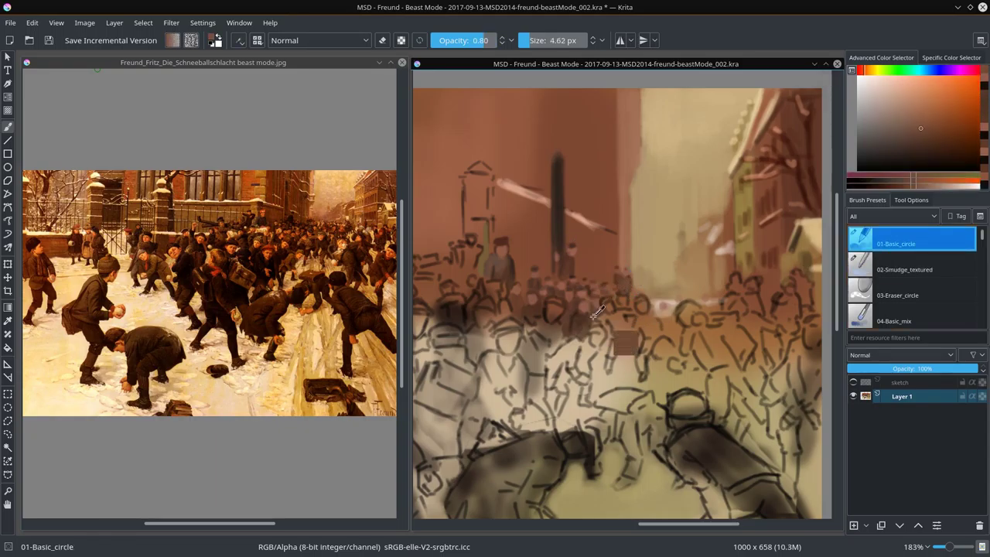
{"action": "left_click", "coordinate": [666, 321], "text": "ctrl"}
{"action": "key", "text": "slash"}
{"action": "key", "text": "slash"}
{"action": "left_click", "coordinate": [664, 304], "text": "ctrl"}
{"action": "left_click_drag", "start_coordinate": [645, 293], "coordinate": [663, 297]}
- Dab light beige touches into the background with a smaller brush
{"action": "left_click", "coordinate": [690, 295], "text": "ctrl"}
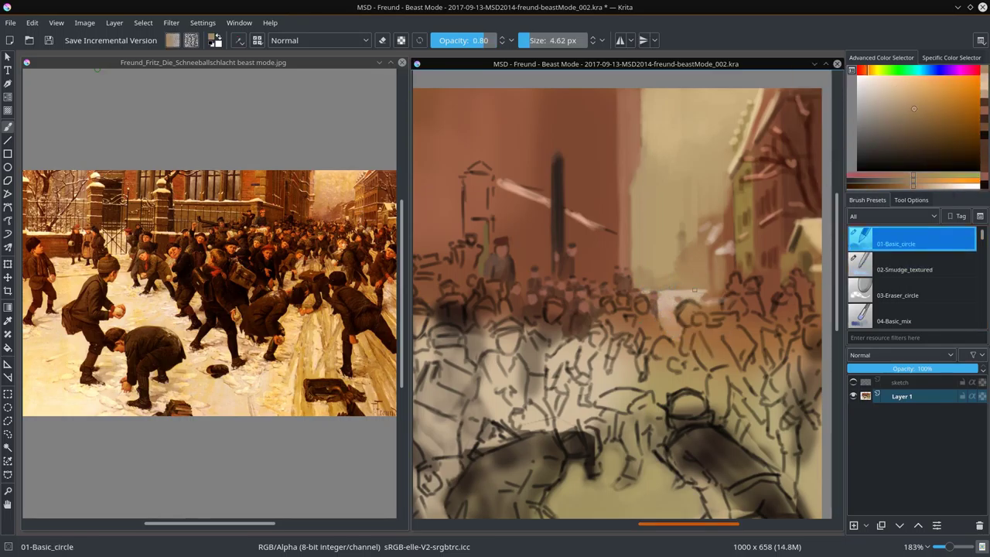
{"action": "left_click", "coordinate": [721, 192], "text": "ctrl"}
{"action": "key", "text": "bracketright"}
{"action": "key", "text": "bracketright"}
{"action": "key", "text": "bracketright"}
{"action": "key", "text": "bracketleft"}
{"action": "key", "text": "bracketleft"}
{"action": "key", "text": "bracketleft"}
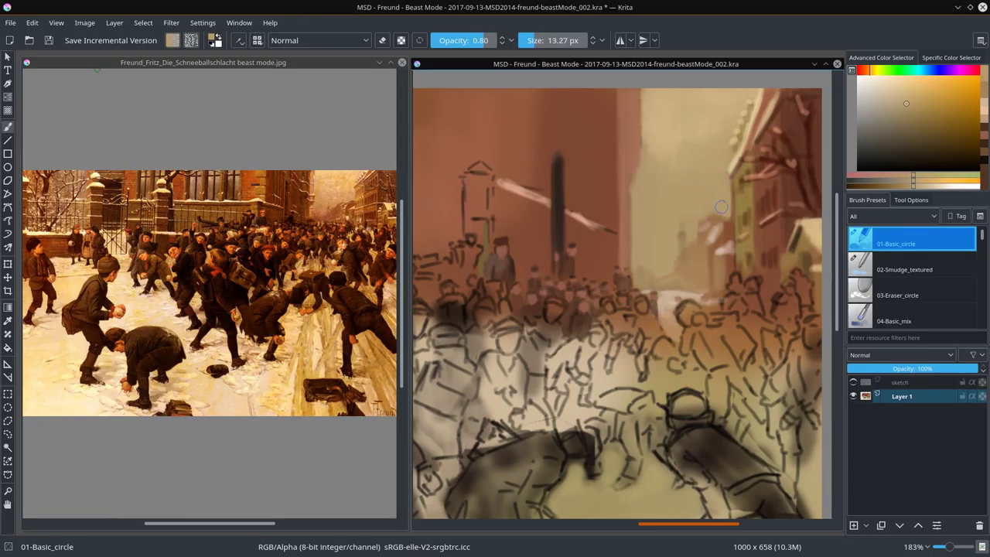
{"action": "left_click", "coordinate": [727, 222], "text": "ctrl"}
{"action": "left_click", "coordinate": [664, 302], "text": "ctrl"}
{"action": "key", "text": "bracketleft"}
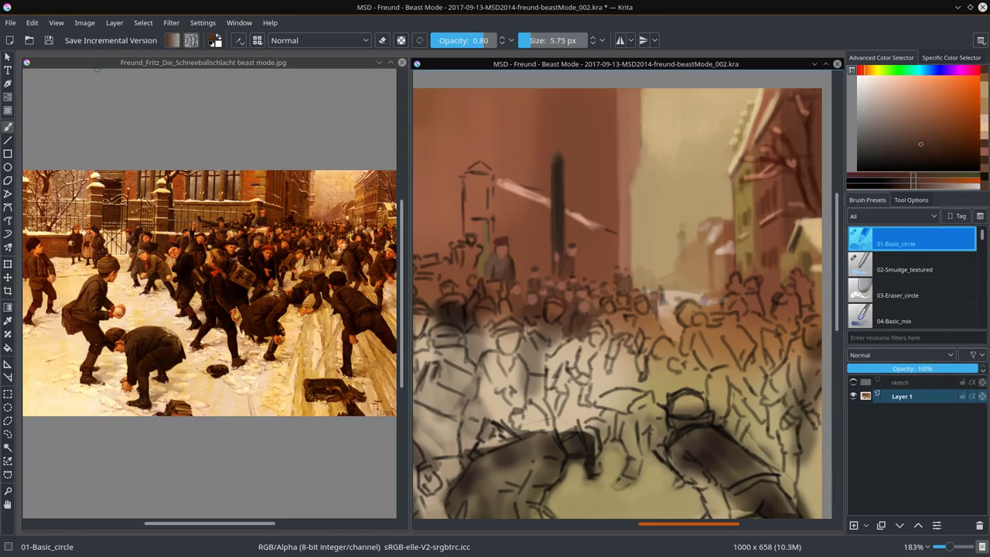
{"action": "left_click", "coordinate": [710, 306], "text": "ctrl"}
{"action": "left_click", "coordinate": [710, 307]}
{"action": "left_click", "coordinate": [681, 295], "text": "ctrl"}
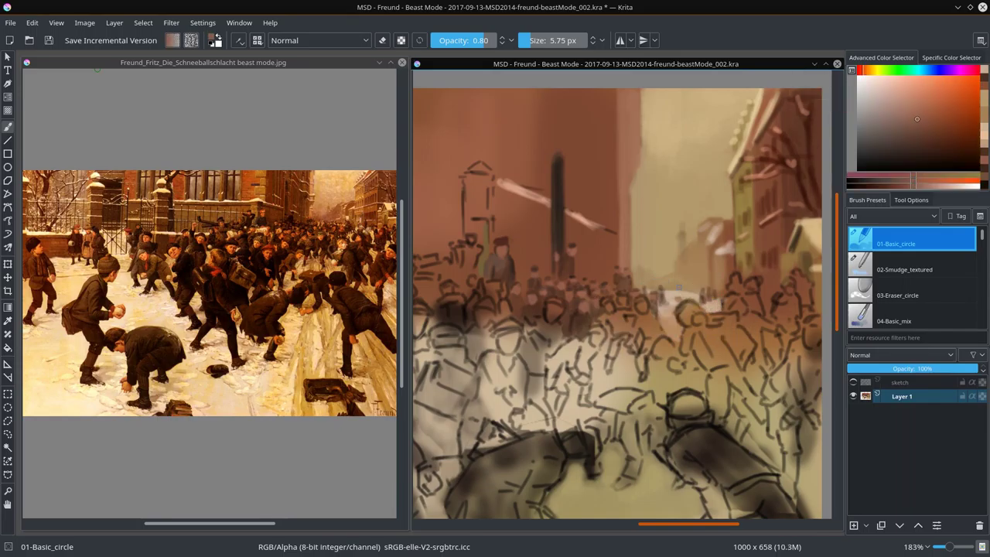
- Paint light pinkish strokes beside the crowd, then fit the whole painting in view
{"action": "left_click", "coordinate": [671, 322], "text": "ctrl"}
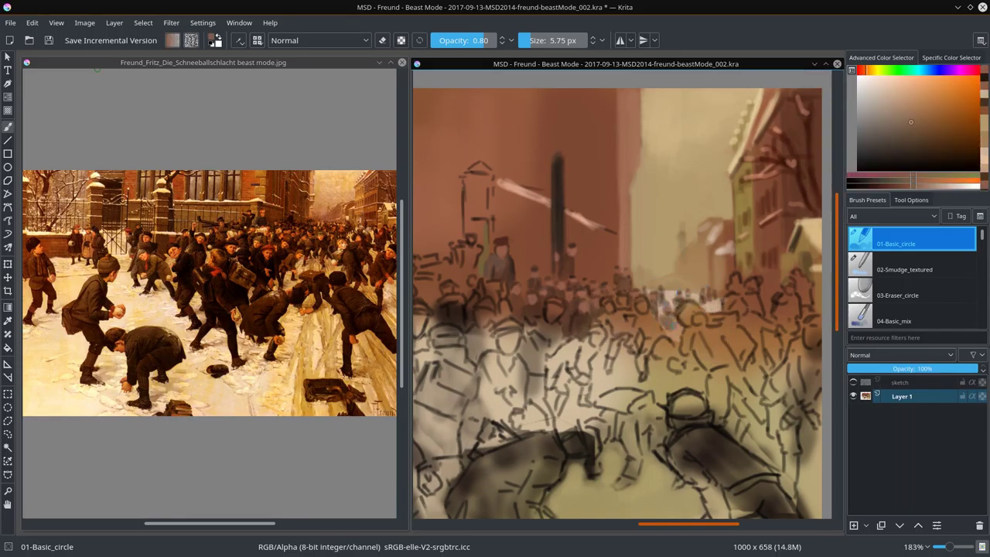
{"action": "left_click", "coordinate": [606, 209], "text": "ctrl"}
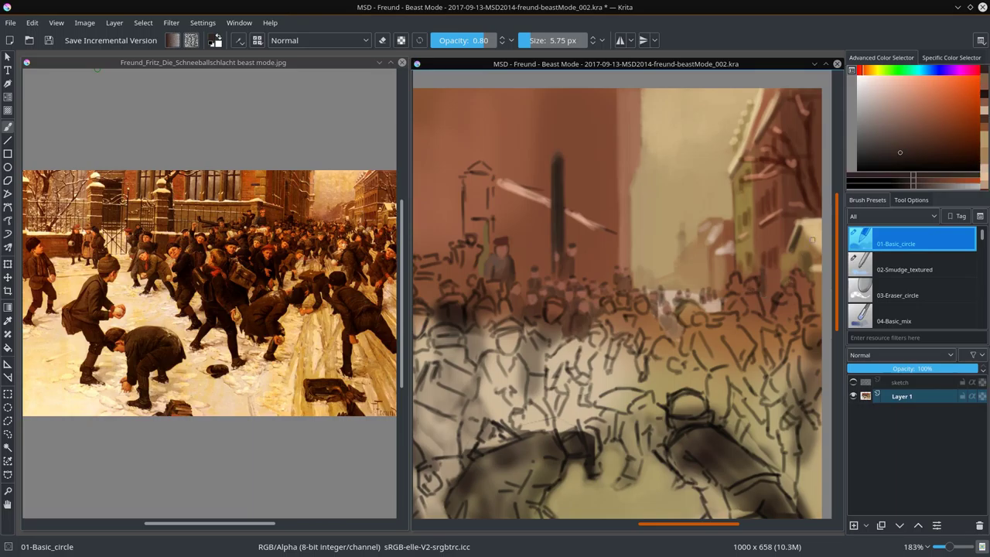
{"action": "left_click", "coordinate": [769, 296], "text": "ctrl"}
{"action": "left_click_drag", "start_coordinate": [769, 296], "coordinate": [775, 361]}
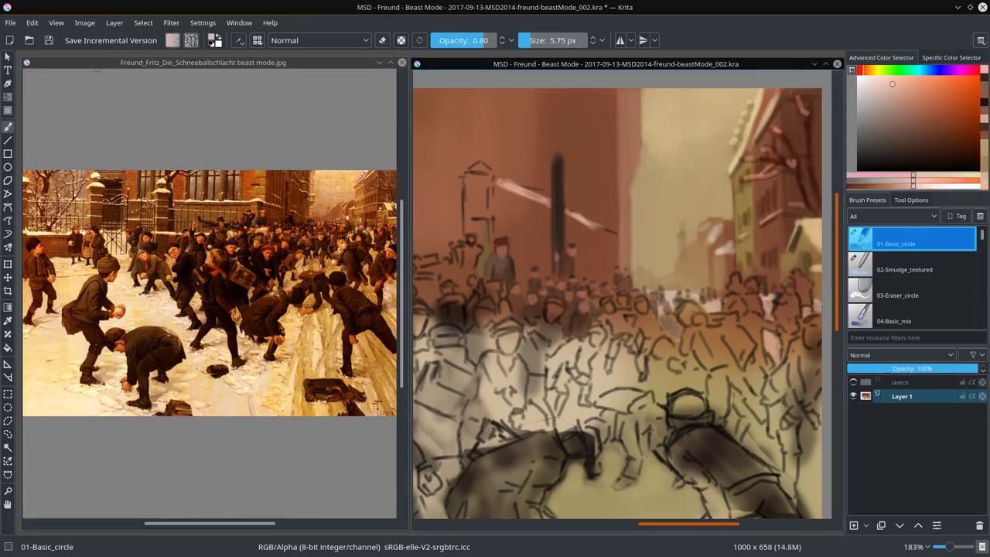
{"action": "left_click", "coordinate": [798, 282], "text": "ctrl"}
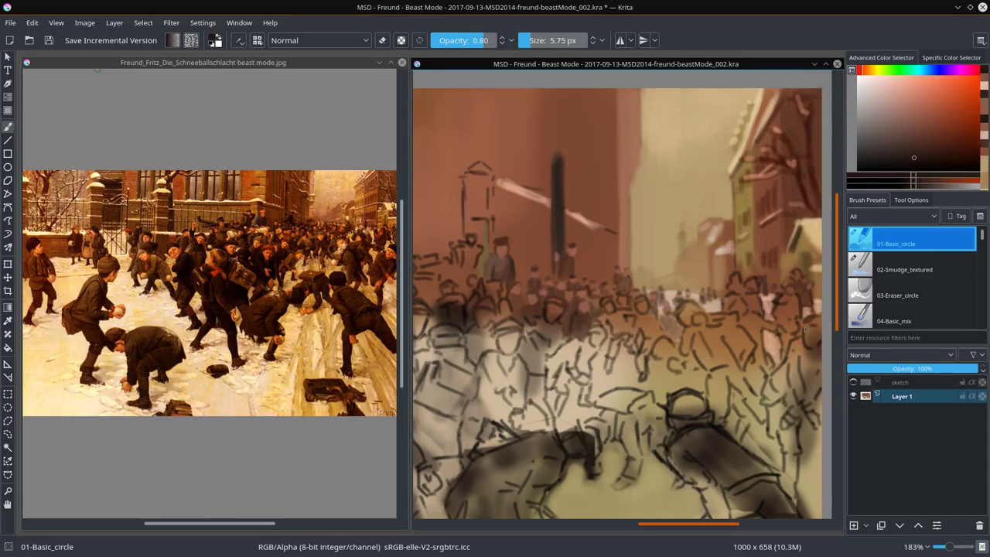
{"action": "key", "text": "2"}
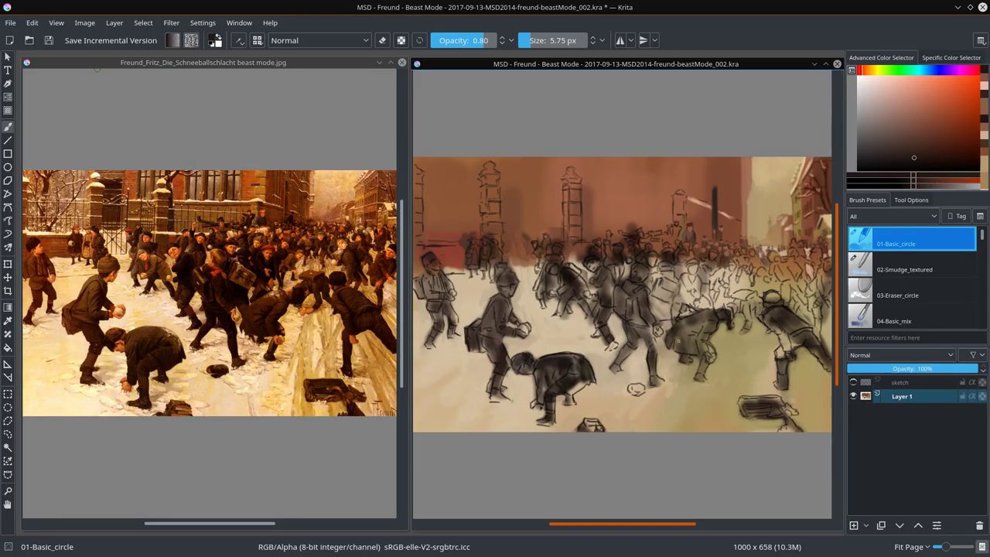
- Paint a thin light peach line near the tall pole using sampled peach and gold
{"action": "scroll", "coordinate": [746, 186], "scroll_direction": "up", "scroll_amount": 2}
{"action": "left_click", "coordinate": [747, 186], "text": "ctrl"}
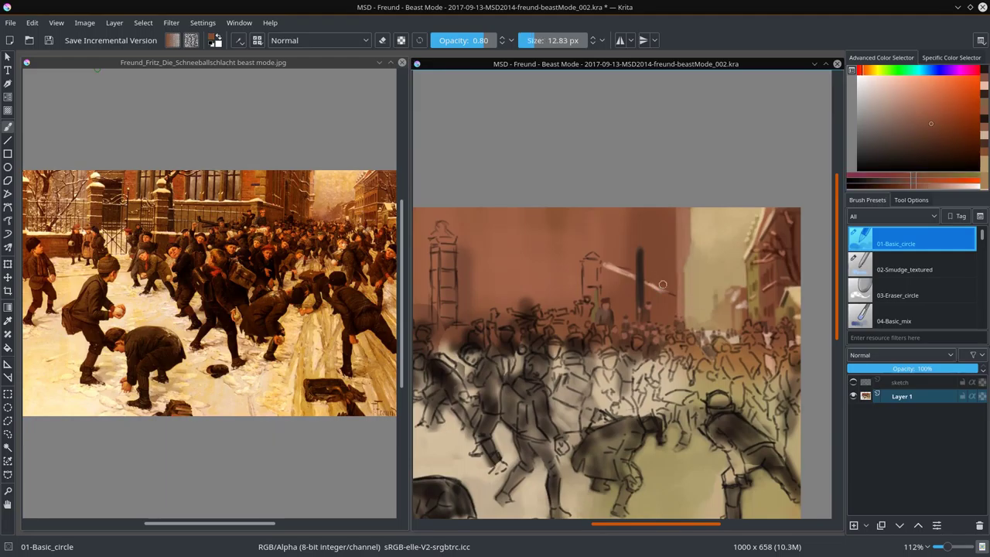
{"action": "key", "text": "slash"}
{"action": "key", "text": "slash"}
{"action": "left_click", "coordinate": [610, 268], "text": "ctrl"}
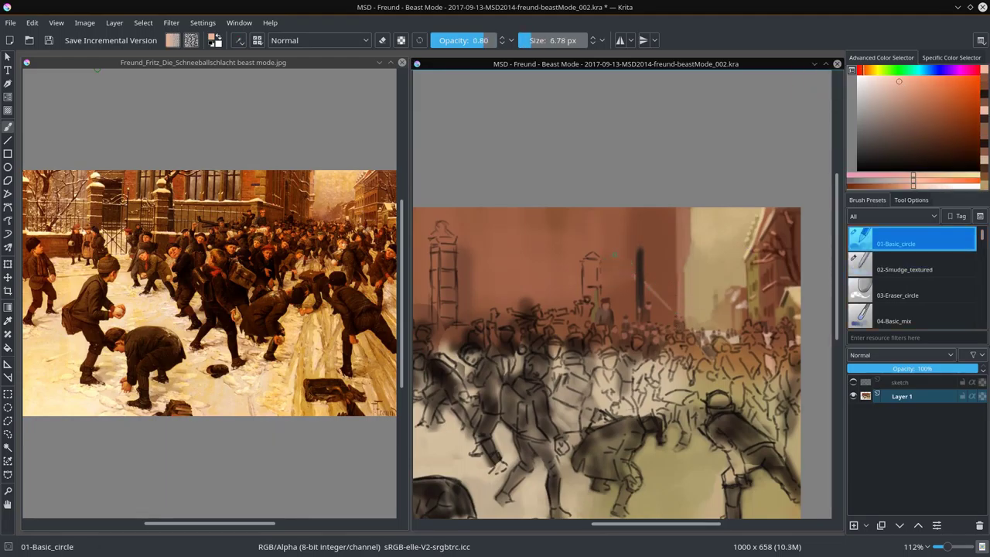
{"action": "left_click_drag", "start_coordinate": [602, 260], "coordinate": [659, 305]}
{"action": "left_click", "coordinate": [659, 305], "text": "ctrl"}
{"action": "left_click", "coordinate": [592, 241], "text": "ctrl"}
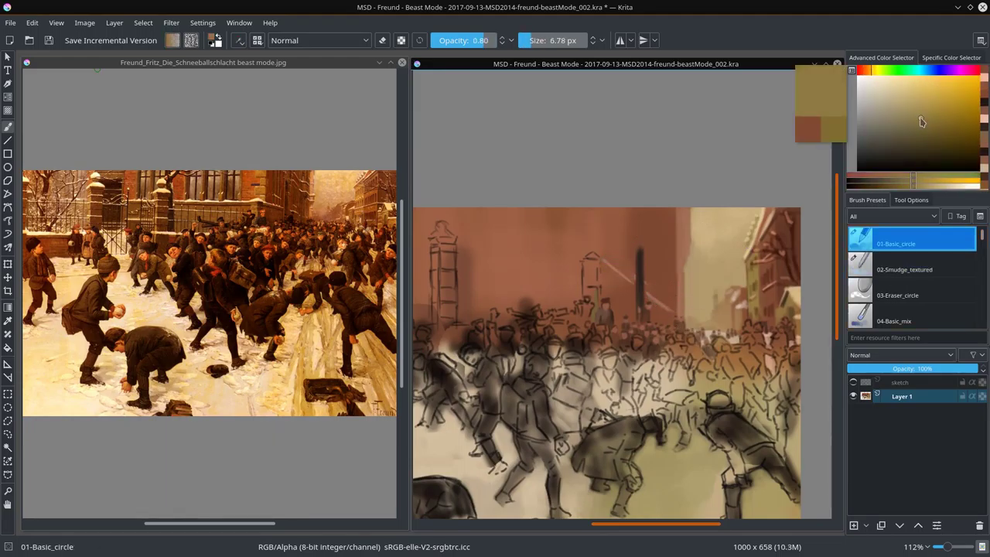
{"action": "left_click_drag", "start_coordinate": [591, 241], "coordinate": [619, 242]}
{"action": "left_click", "coordinate": [595, 270], "text": "ctrl"}
- Paste a copied area as a new layer and merge it down into Layer 1
{"action": "key", "text": "e"}
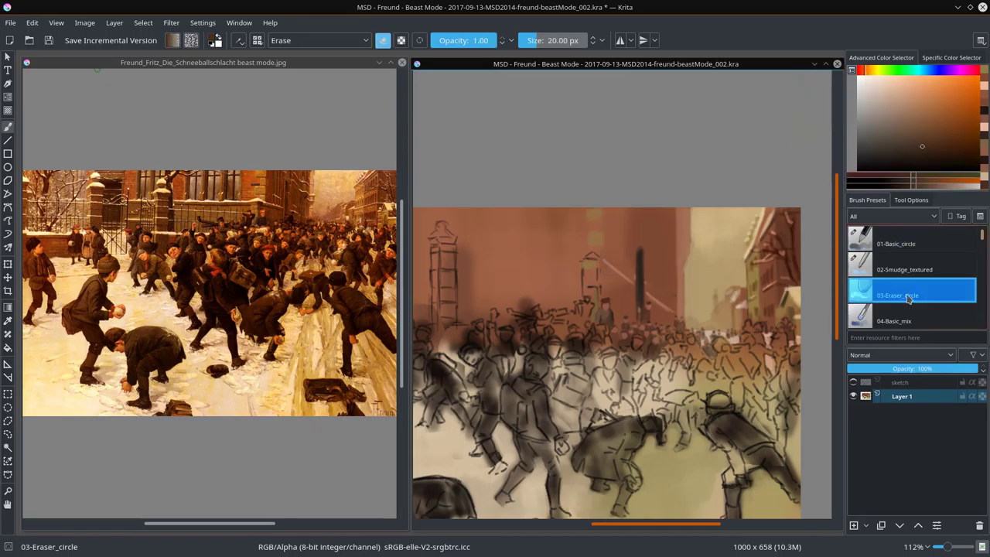
{"action": "key", "text": "ctrl+r"}
{"action": "key", "text": "ctrl+v"}
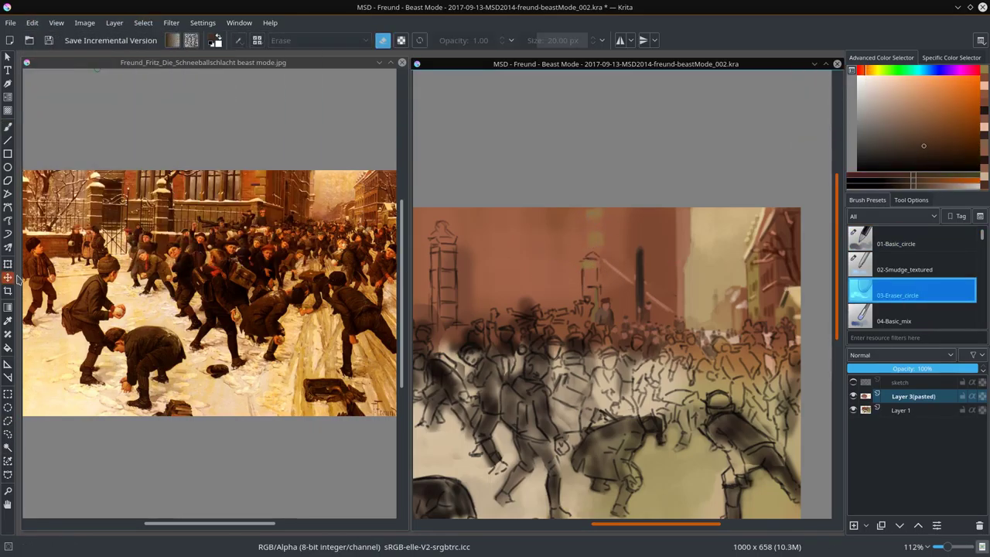
{"action": "right_click", "coordinate": [913, 396]}
{"action": "left_click", "coordinate": [884, 225]}
{"action": "left_click", "coordinate": [895, 244]}
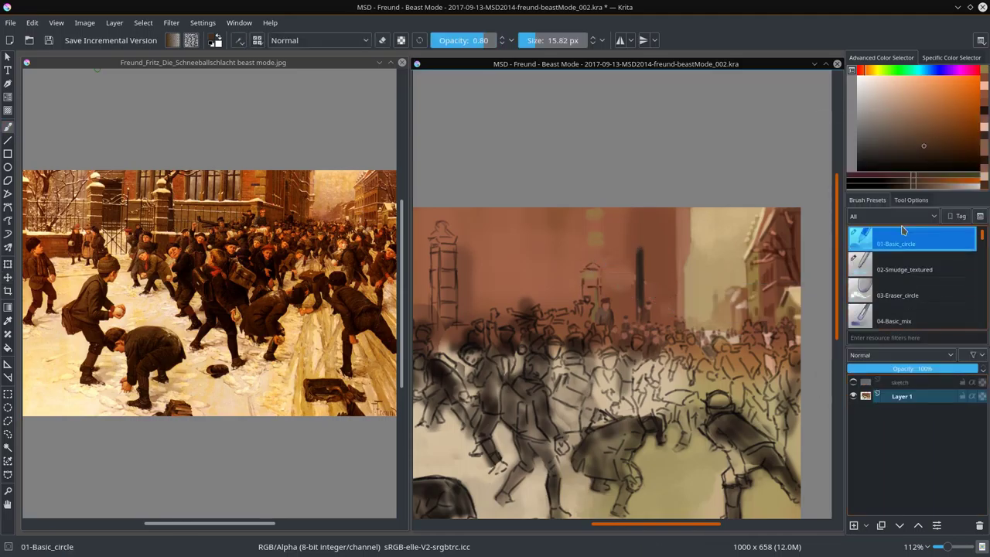
- Load the brush with sampled dark brown, redder brown and light tan, adjusting its size
{"action": "left_click", "coordinate": [652, 294], "text": "ctrl"}
{"action": "key", "text": "bracketright"}
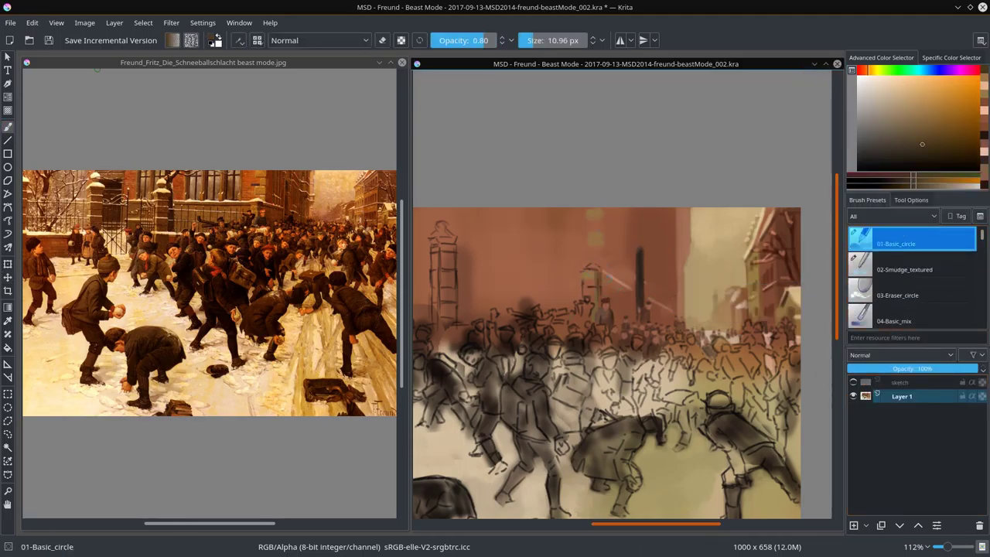
{"action": "key", "text": "slash"}
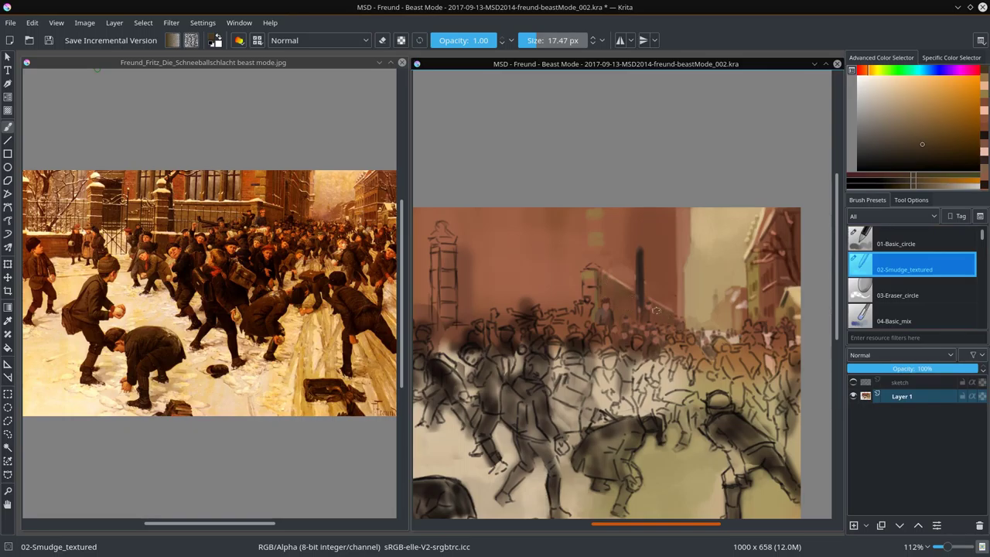
{"action": "key", "text": "slash"}
{"action": "left_click", "coordinate": [591, 248], "text": "ctrl"}
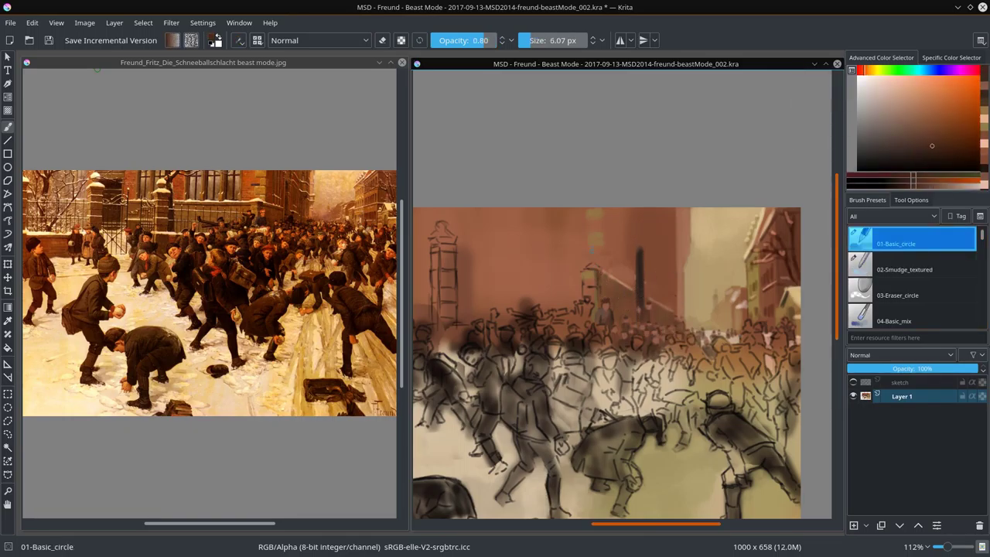
{"action": "left_click_drag", "start_coordinate": [609, 284], "coordinate": [607, 283]}
{"action": "left_click", "coordinate": [611, 302], "text": "ctrl"}
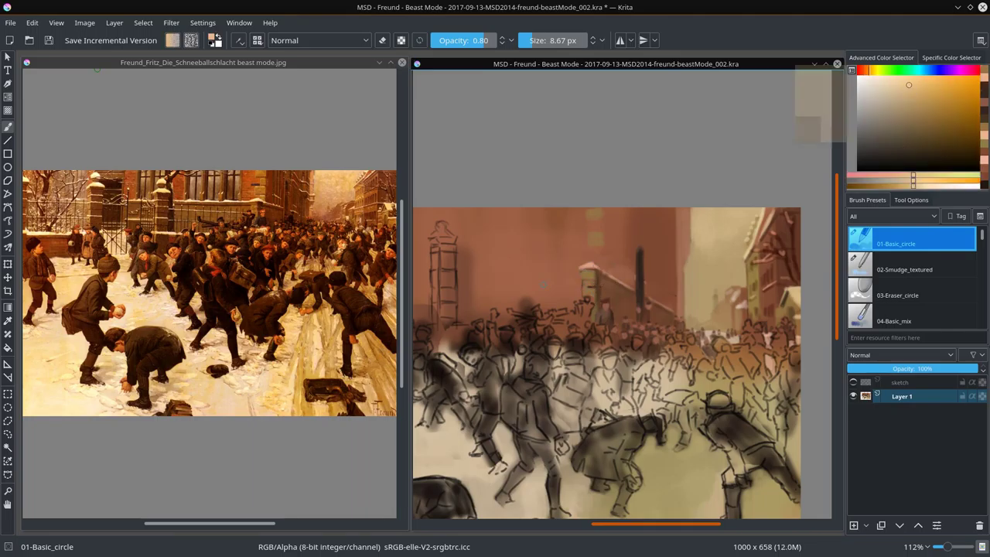
{"action": "left_click_drag", "start_coordinate": [544, 284], "coordinate": [526, 285]}
- Fit the painting in view and mirror it horizontally to check the composition
{"action": "key", "text": "2"}
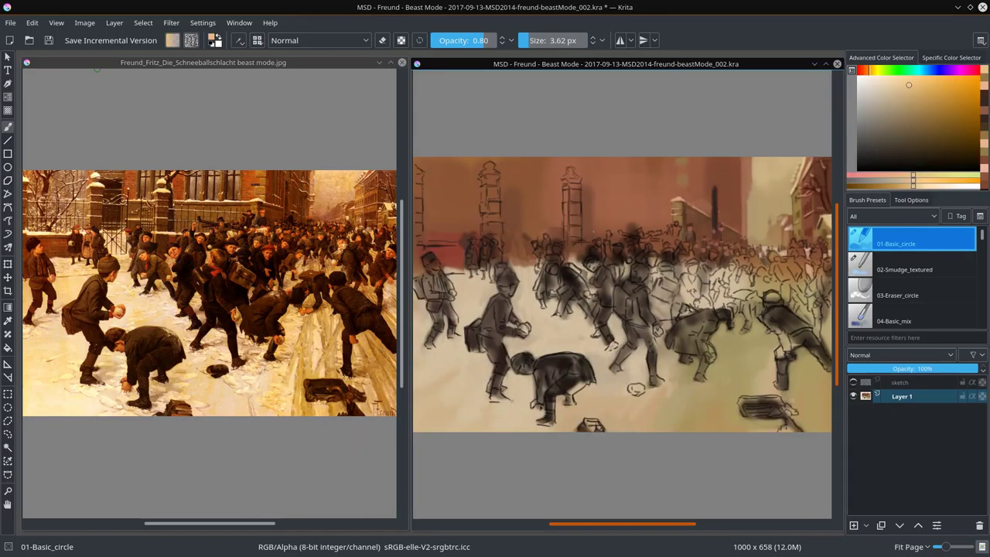
{"action": "left_click", "coordinate": [56, 22]}
{"action": "left_click", "coordinate": [117, 152]}
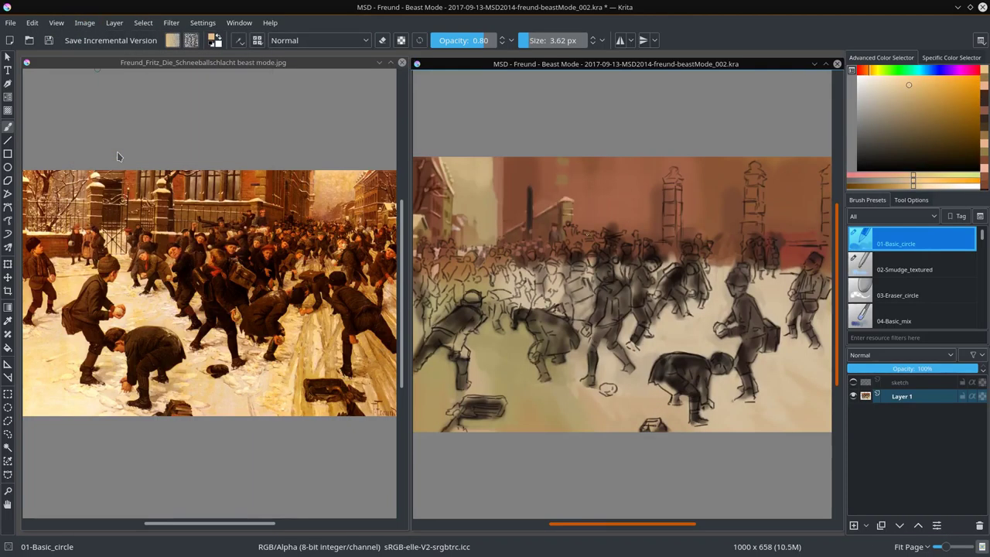
{"action": "key", "text": "m"}
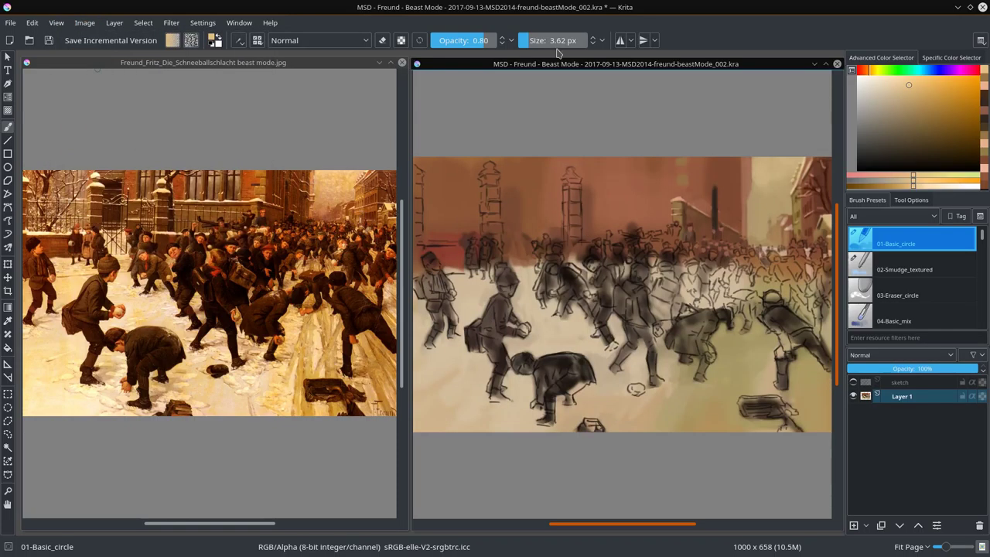
- Paint light beige strokes into the background and smudge-blend the area above the crowd
{"action": "left_click", "coordinate": [560, 307], "text": "ctrl"}
{"action": "mouse_move", "coordinate": [533, 263]}
{"action": "left_mouse_down"}
{"action": "mouse_move", "coordinate": [510, 243]}
{"action": "mouse_move", "coordinate": [437, 240]}
{"action": "left_mouse_up"}
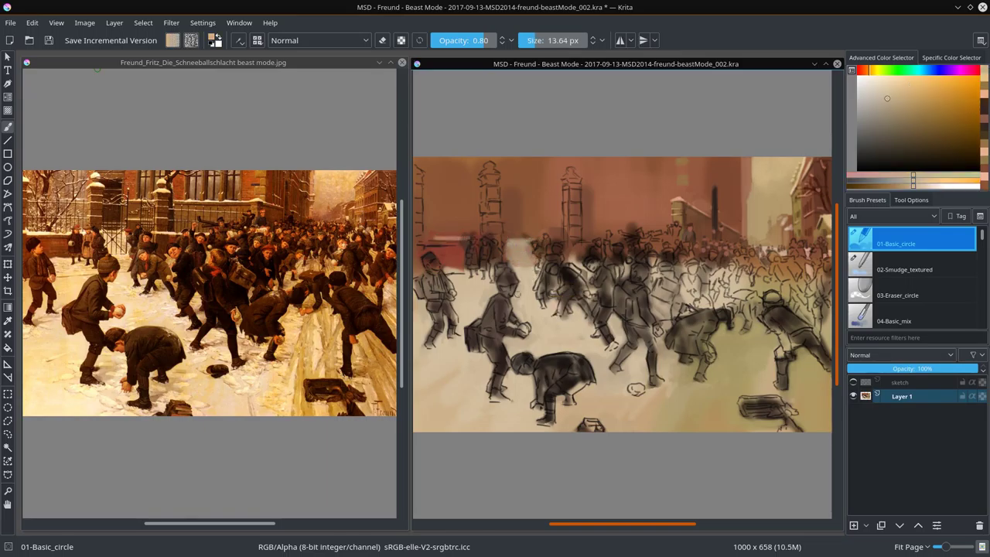
{"action": "key", "text": "slash"}
{"action": "left_click_drag", "start_coordinate": [527, 263], "coordinate": [512, 252]}
{"action": "key", "text": "slash"}
{"action": "key", "text": "plus"}
{"action": "left_click_drag", "start_coordinate": [532, 320], "coordinate": [412, 317]}
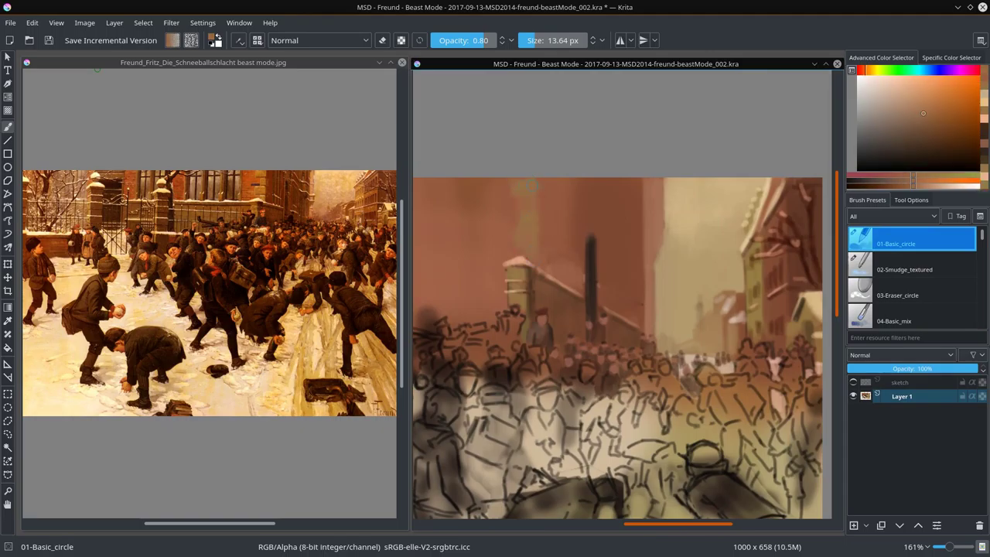
- Sample a dark facade tone, shrink the brush, and paint a short dark stroke near the tall pole
{"action": "left_click", "coordinate": [541, 249], "text": "ctrl"}
{"action": "left_click", "coordinate": [551, 258], "text": "ctrl"}
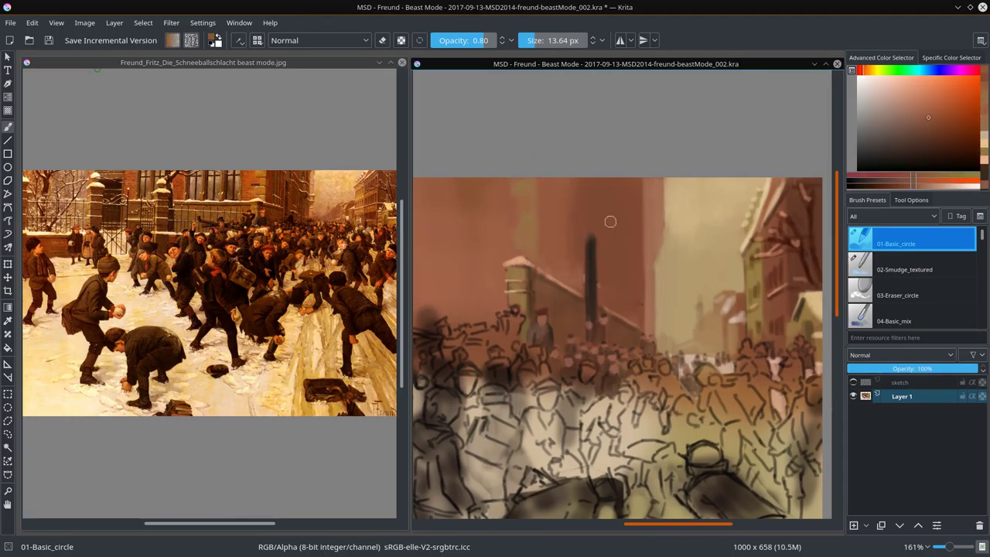
{"action": "left_click", "coordinate": [608, 219], "text": "ctrl"}
{"action": "key", "text": "bracketleft"}
{"action": "key", "text": "bracketleft"}
{"action": "key", "text": "bracketleft"}
{"action": "mouse_move", "coordinate": [513, 198]}
{"action": "left_mouse_down"}
{"action": "mouse_move", "coordinate": [538, 197]}
{"action": "mouse_move", "coordinate": [539, 266]}
{"action": "left_mouse_up"}
- Re-sample a dark facade tone and paint vertical strokes down the building front
{"action": "left_click", "coordinate": [526, 225], "text": "ctrl"}
{"action": "left_click", "coordinate": [537, 249], "text": "ctrl"}
{"action": "key", "text": "bracketleft"}
{"action": "left_click", "coordinate": [559, 257], "text": "ctrl"}
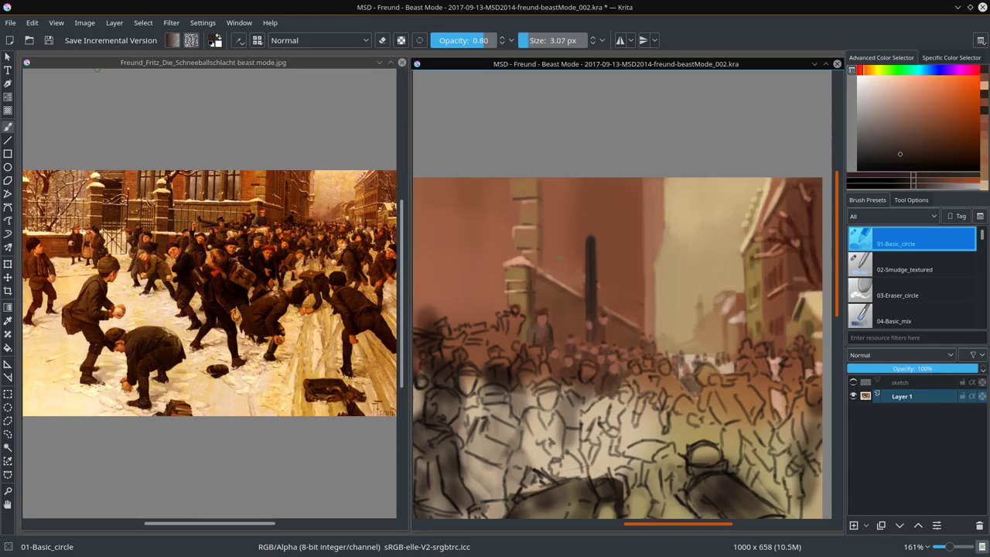
{"action": "left_click", "coordinate": [559, 258], "text": "ctrl"}
{"action": "key", "text": "bracketright"}
{"action": "key", "text": "bracketright"}
{"action": "mouse_move", "coordinate": [560, 180]}
{"action": "left_mouse_down"}
{"action": "mouse_move", "coordinate": [572, 232]}
{"action": "mouse_move", "coordinate": [573, 168]}
{"action": "mouse_move", "coordinate": [567, 265]}
{"action": "mouse_move", "coordinate": [569, 245]}
{"action": "mouse_move", "coordinate": [577, 256]}
{"action": "mouse_move", "coordinate": [579, 180]}
{"action": "mouse_move", "coordinate": [578, 287]}
{"action": "left_mouse_up"}
- Add more vertical strokes and a thin dark line marking the tall window slit
{"action": "left_click", "coordinate": [578, 232], "text": "ctrl"}
{"action": "left_click_drag", "start_coordinate": [576, 195], "coordinate": [570, 273]}
{"action": "left_click", "coordinate": [566, 237], "text": "ctrl"}
{"action": "key", "text": "bracketleft"}
{"action": "left_click", "coordinate": [560, 269], "text": "ctrl"}
{"action": "left_click_drag", "start_coordinate": [563, 180], "coordinate": [562, 285]}
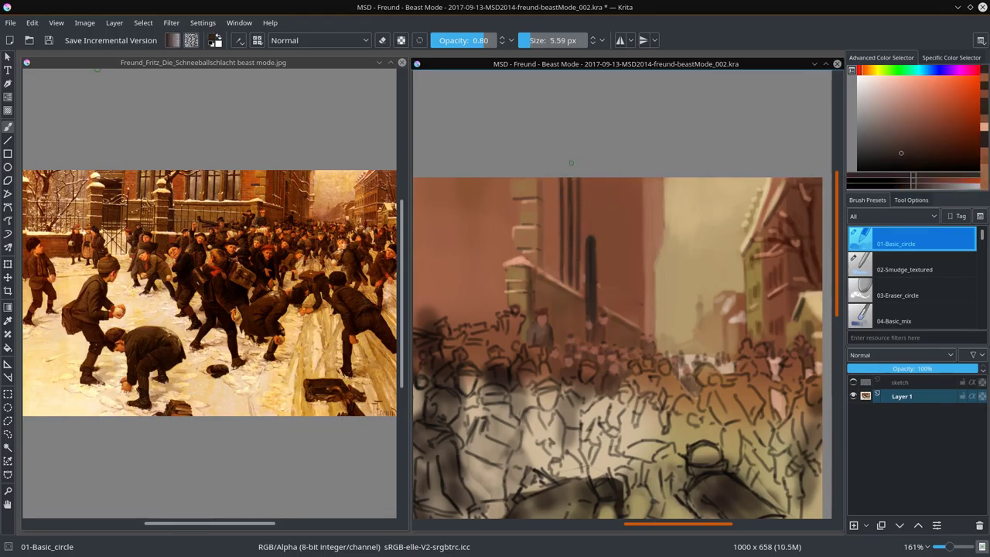
{"action": "left_click", "coordinate": [576, 255], "text": "ctrl"}
{"action": "left_click", "coordinate": [565, 256], "text": "ctrl"}
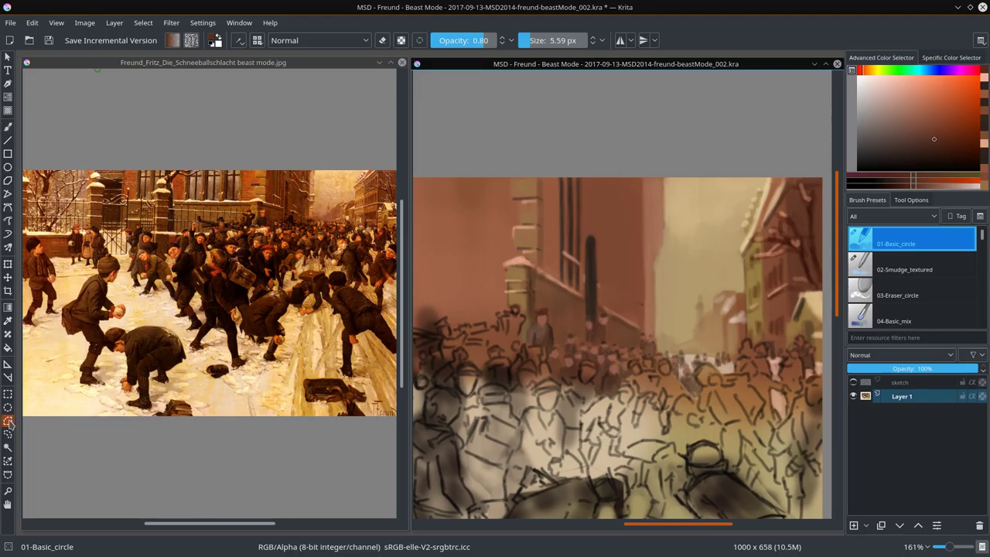
- Paste the copied facade region twice as new layers and reposition the pieces
{"action": "key", "text": "ctrl+v"}
{"action": "left_click", "coordinate": [8, 277]}
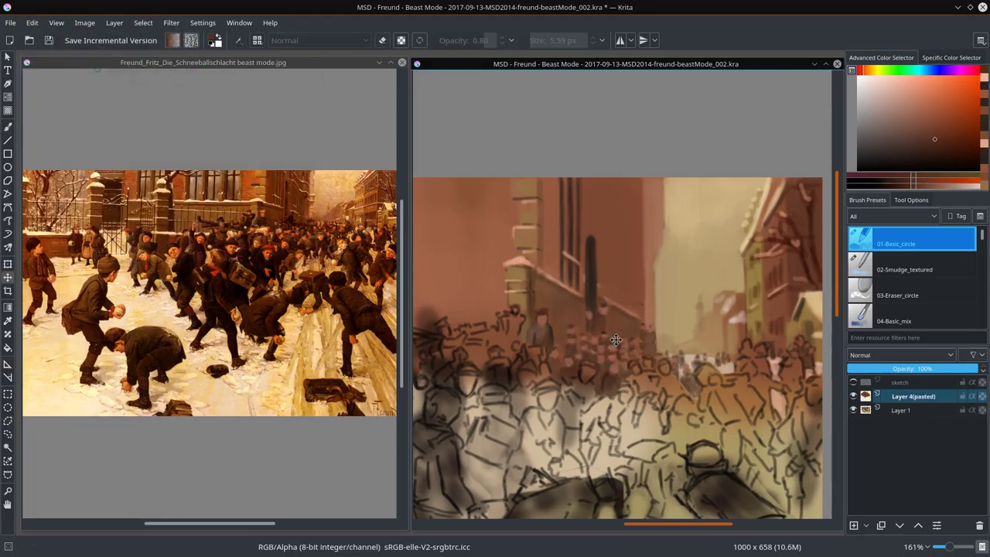
{"action": "key", "text": "ctrl+v"}
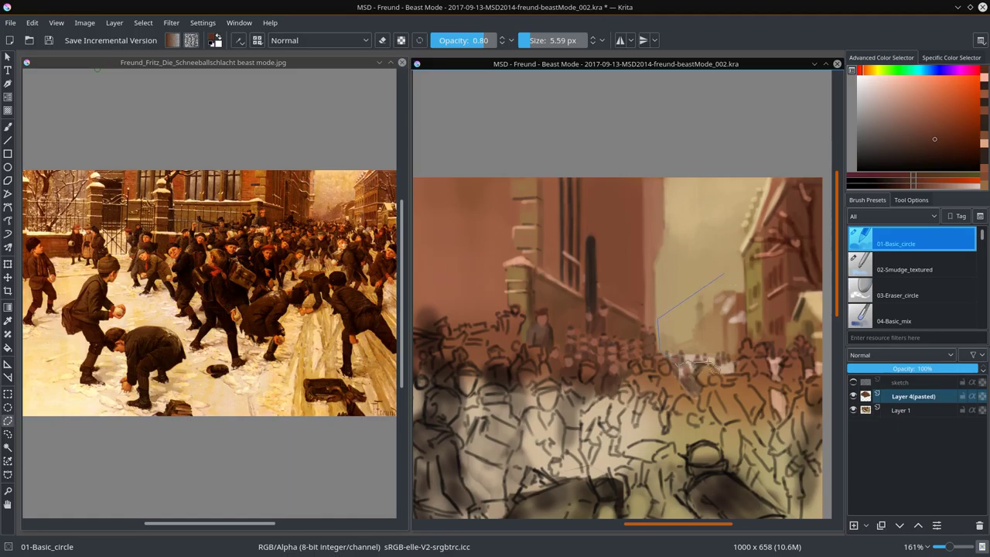
{"action": "left_click", "coordinate": [7, 277]}
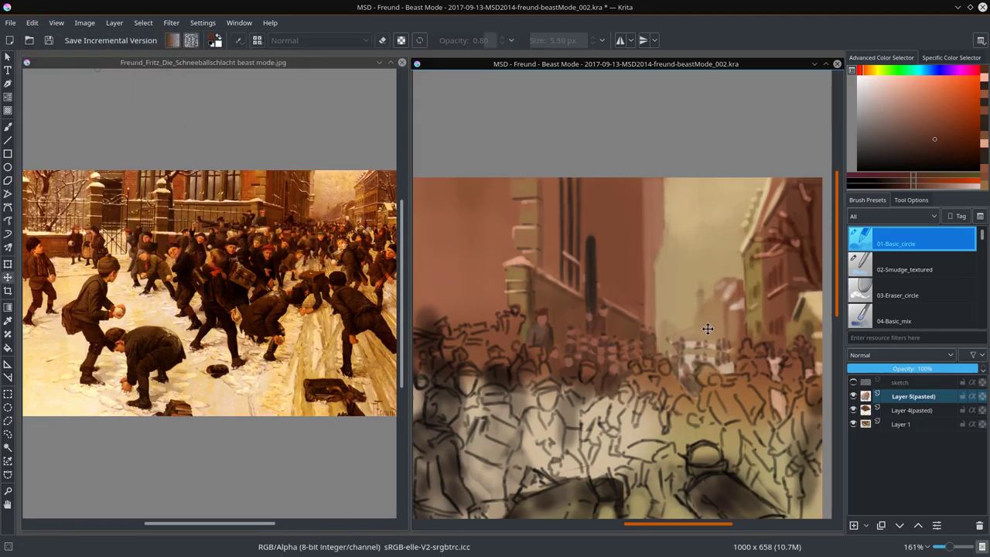
- Paste the facade section again and skew it into perspective with the transform tool
{"action": "key", "text": "ctrl+shift+0"}
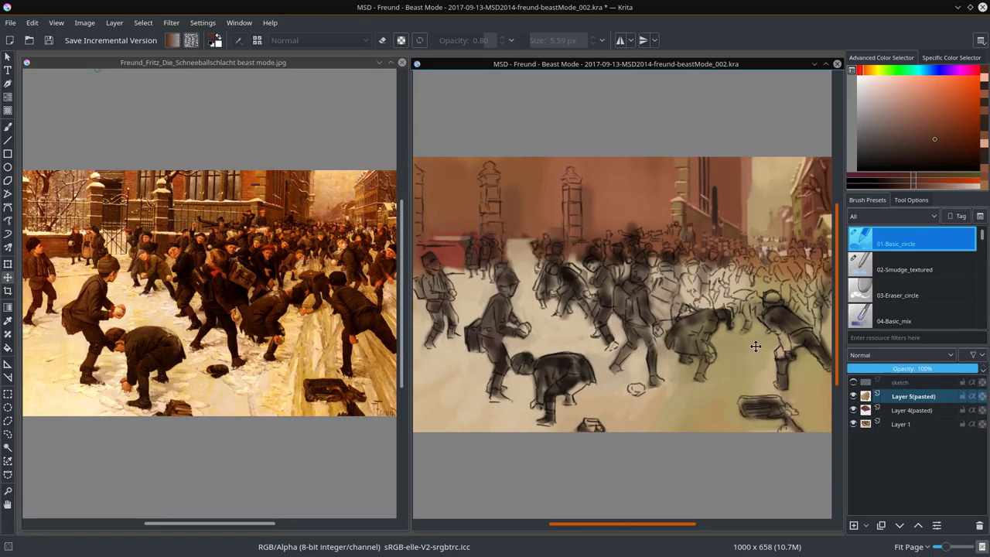
{"action": "left_click", "coordinate": [8, 491]}
{"action": "key", "text": "plus"}
{"action": "key", "text": "ctrl+v"}
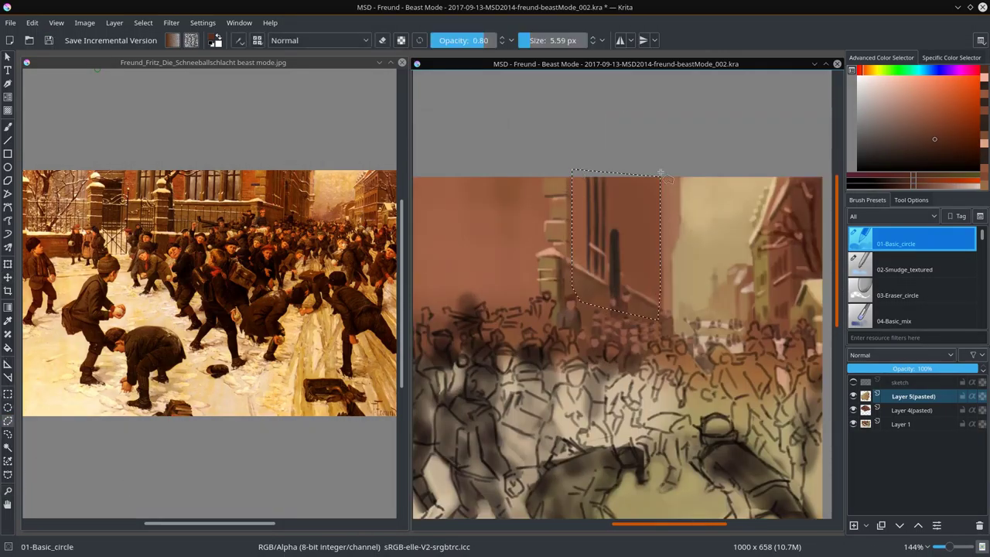
{"action": "key", "text": "ctrl+t"}
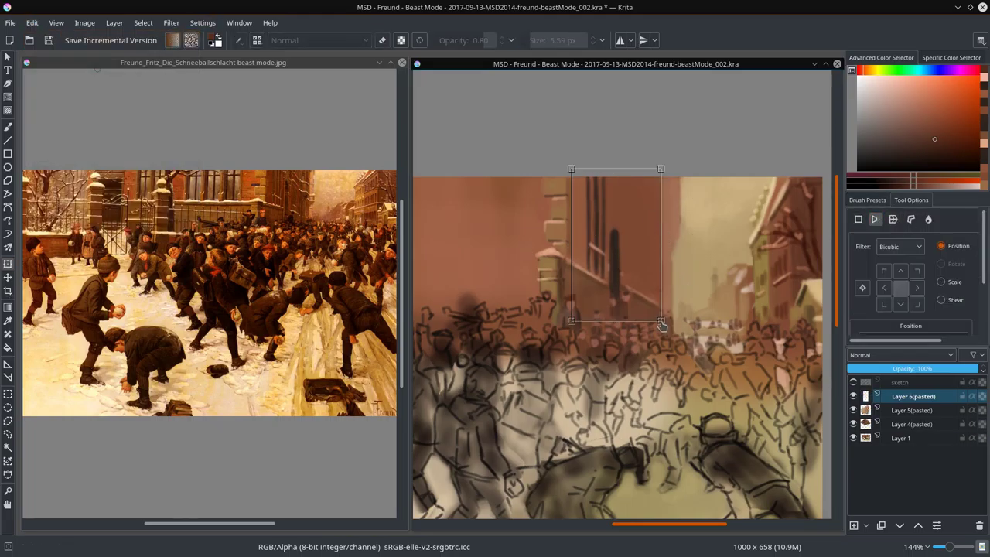
{"action": "left_click_drag", "start_coordinate": [660, 320], "coordinate": [657, 304]}
{"action": "key", "text": "b"}
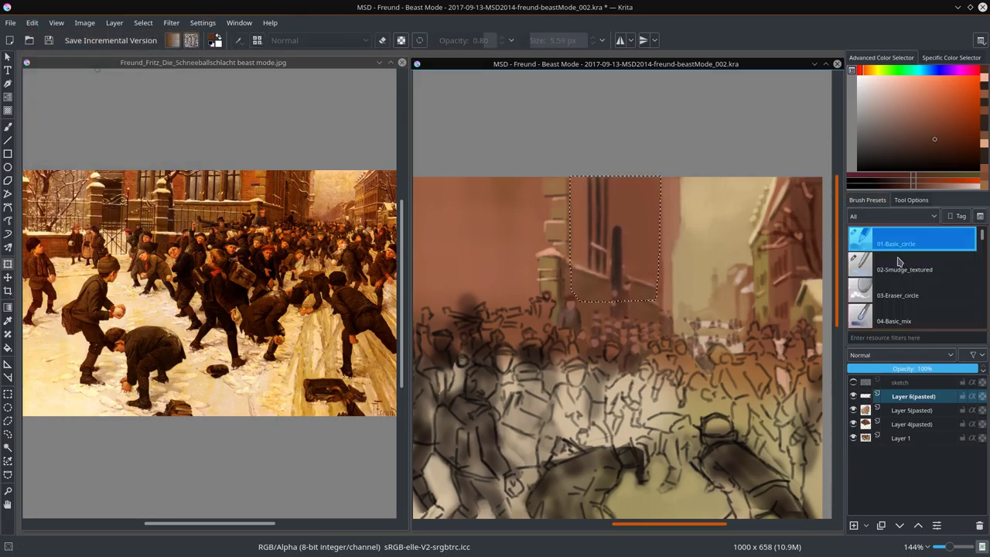
- Erase and re-transform the pasted piece, then merge the pasted layers down into Layer 1
{"action": "key", "text": "e"}
{"action": "key", "text": "ctrl+t"}
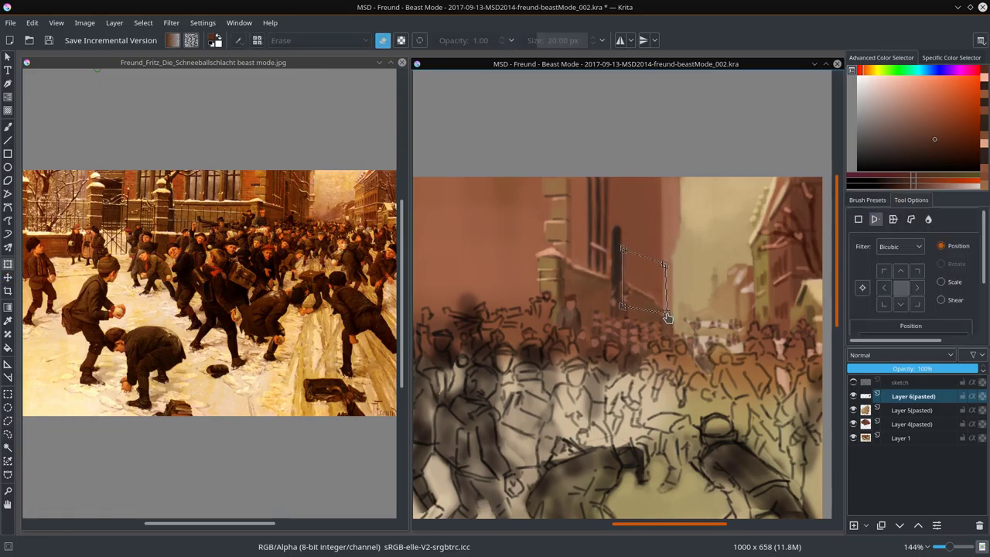
{"action": "right_click", "coordinate": [913, 410]}
{"action": "left_click", "coordinate": [890, 279]}
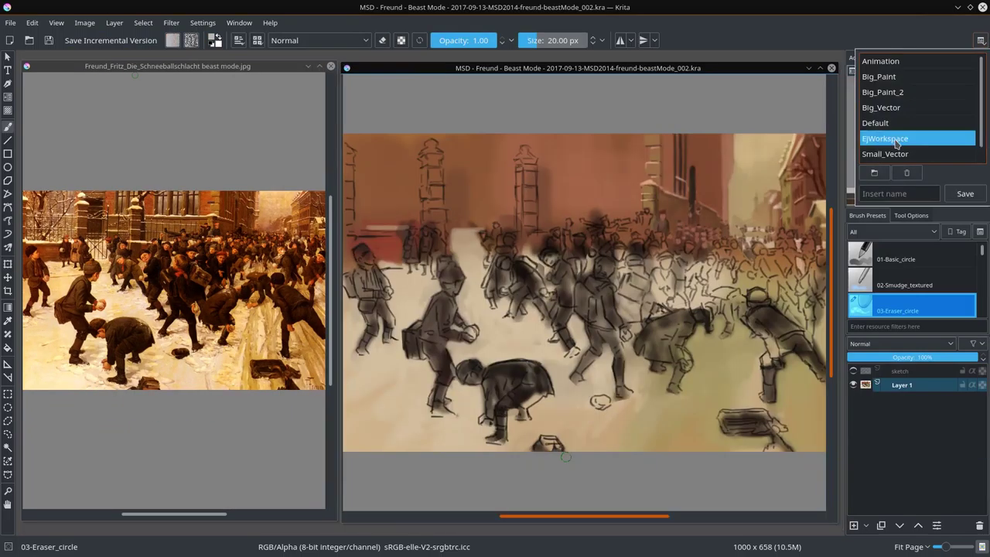
- Load the EjWorkspace layout, return to the basic brush, and sample browns and beiges from the painting
{"action": "left_click", "coordinate": [897, 141]}
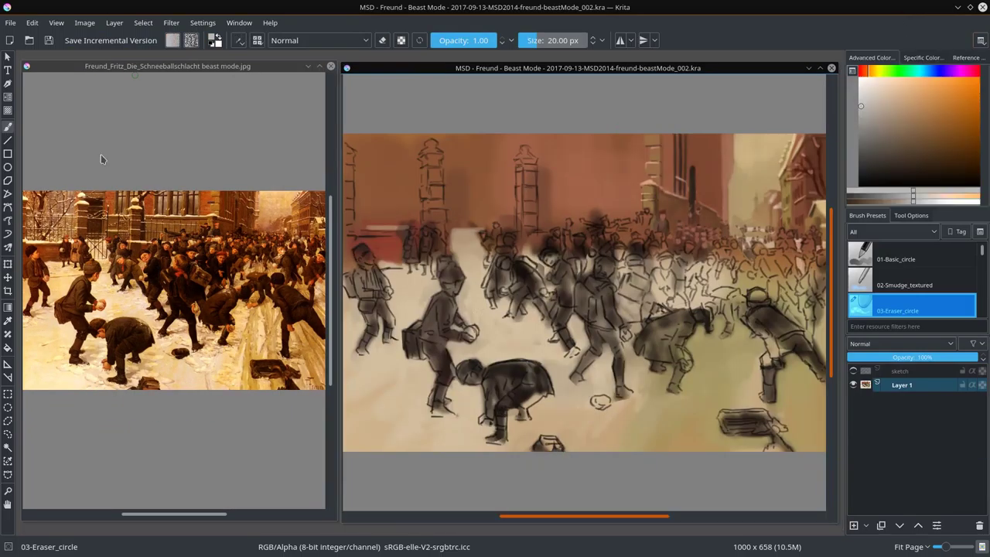
{"action": "scroll", "coordinate": [626, 231], "scroll_direction": "up", "scroll_amount": 2}
{"action": "key", "text": "slash"}
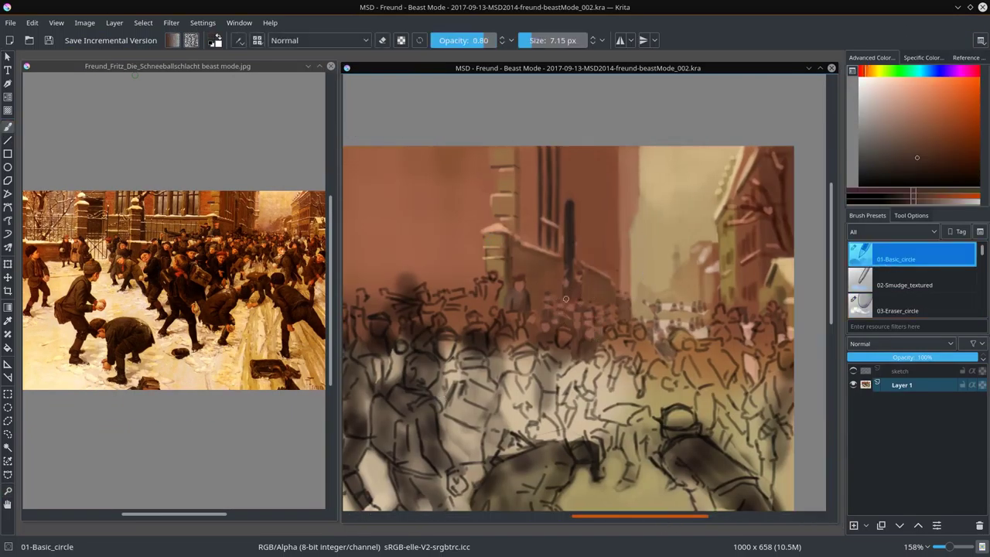
{"action": "left_click", "coordinate": [543, 352]}
{"action": "left_click", "coordinate": [567, 315], "text": "ctrl"}
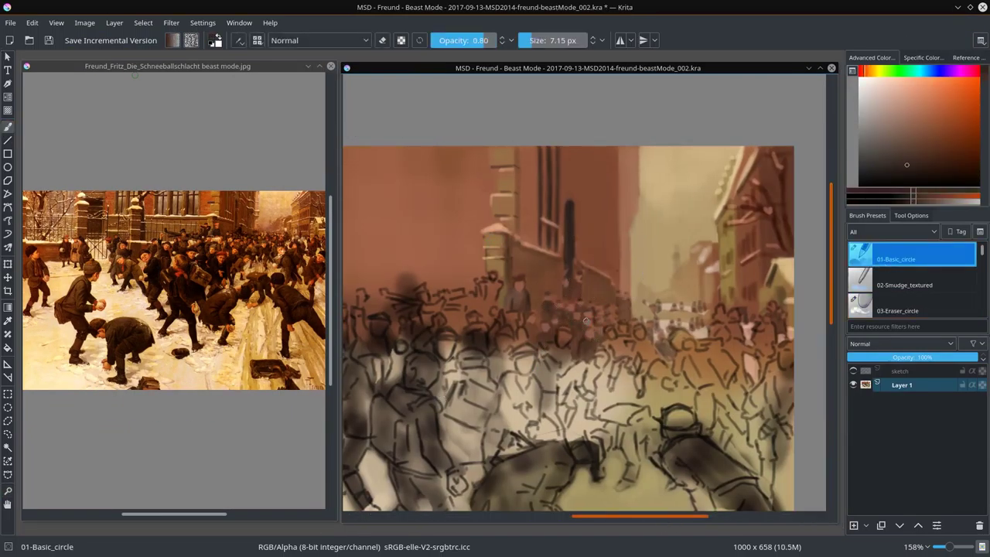
{"action": "left_click", "coordinate": [586, 321], "text": "ctrl"}
{"action": "left_click", "coordinate": [558, 317], "text": "ctrl"}
{"action": "left_click", "coordinate": [602, 316], "text": "ctrl"}
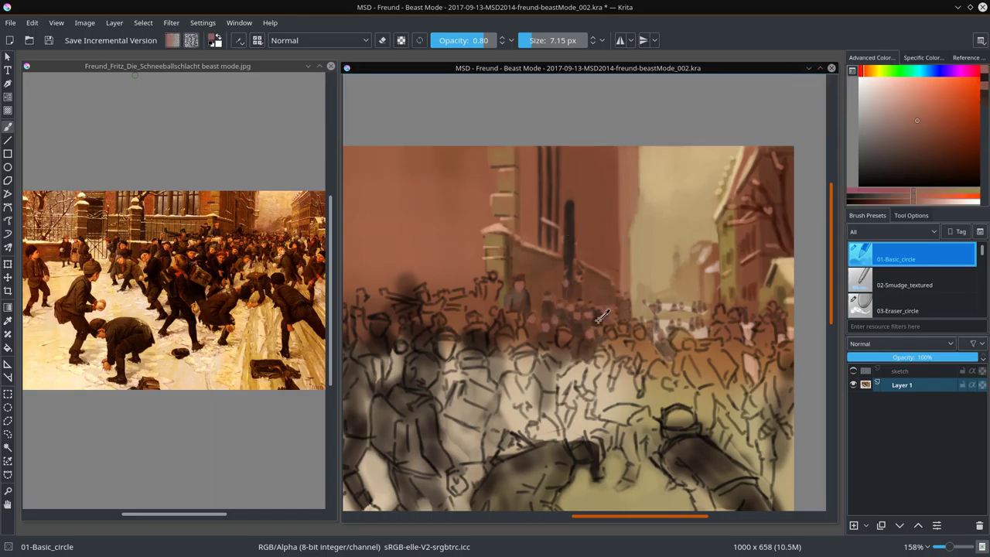
{"action": "left_click", "coordinate": [601, 315], "text": "ctrl"}
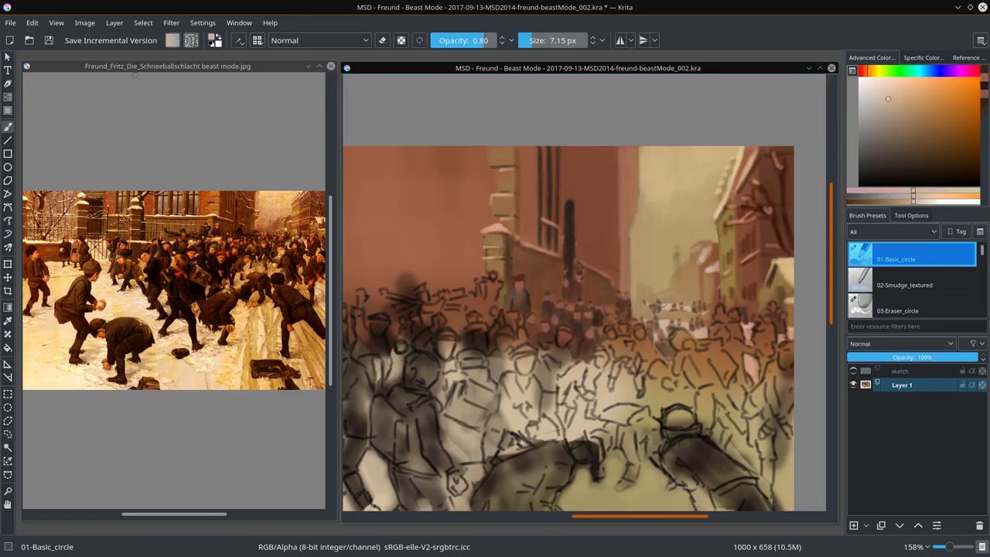
{"action": "left_click", "coordinate": [667, 348], "text": "ctrl"}
{"action": "left_click", "coordinate": [657, 323], "text": "ctrl"}
- With a smaller basic brush in grey-brown, sketch small figures into the distant crowd
{"action": "key", "text": "slash"}
{"action": "key", "text": "slash"}
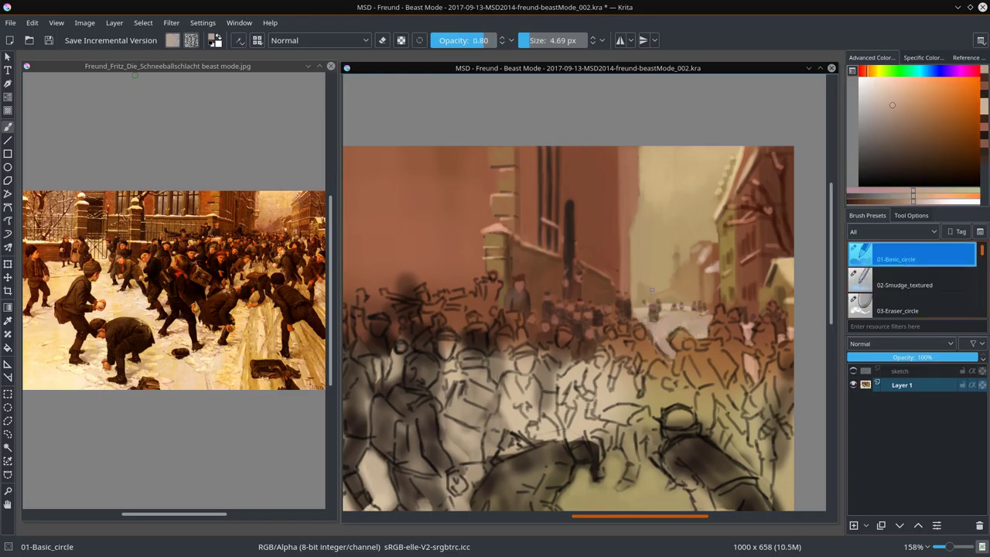
{"action": "left_click", "coordinate": [636, 286], "text": "ctrl"}
{"action": "key", "text": "bracketleft"}
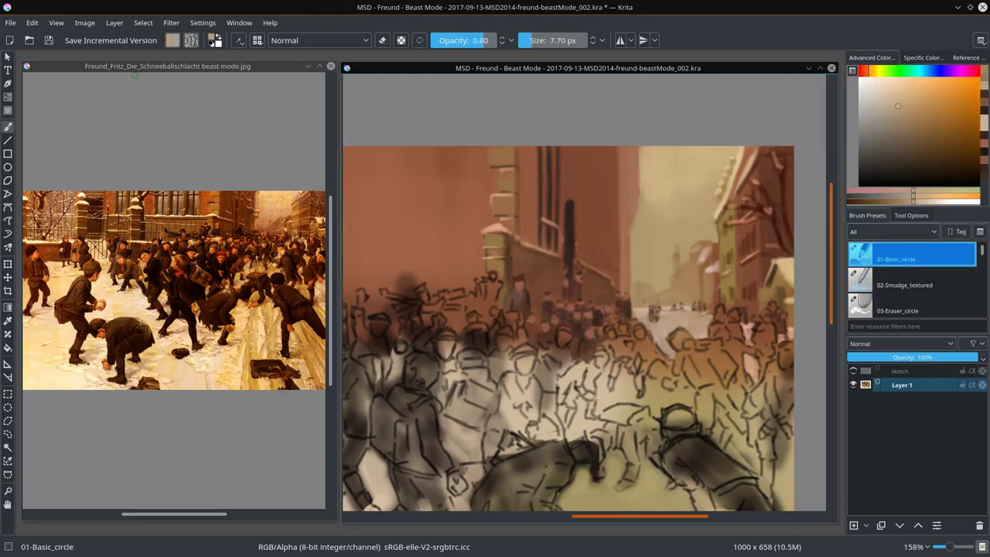
{"action": "left_click", "coordinate": [693, 313], "text": "ctrl"}
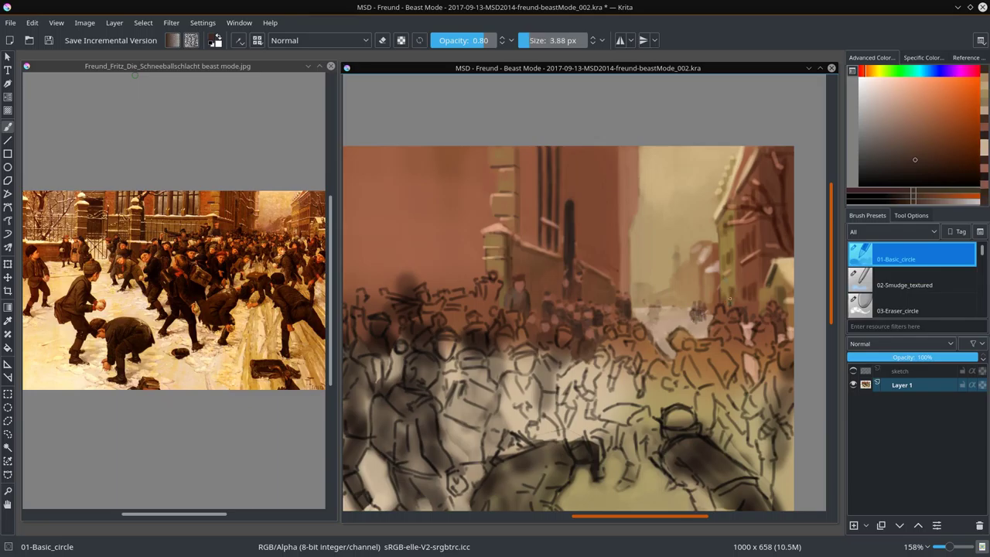
{"action": "left_click_drag", "start_coordinate": [689, 311], "coordinate": [684, 331]}
{"action": "mouse_move", "coordinate": [670, 313]}
{"action": "left_mouse_down"}
{"action": "mouse_move", "coordinate": [672, 332]}
{"action": "mouse_move", "coordinate": [657, 324]}
{"action": "left_mouse_up"}
{"action": "left_click_drag", "start_coordinate": [662, 312], "coordinate": [665, 348]}
{"action": "mouse_move", "coordinate": [648, 325]}
{"action": "left_mouse_down"}
{"action": "mouse_move", "coordinate": [654, 334]}
{"action": "mouse_move", "coordinate": [648, 322]}
{"action": "left_mouse_up"}
{"action": "left_click_drag", "start_coordinate": [670, 323], "coordinate": [675, 333]}
{"action": "left_click_drag", "start_coordinate": [682, 321], "coordinate": [689, 328]}
- Pick orange-brown wall tones, resize to a fine tip, and paint short dark vertical strokes on the building wall
{"action": "left_click", "coordinate": [673, 324], "text": "ctrl"}
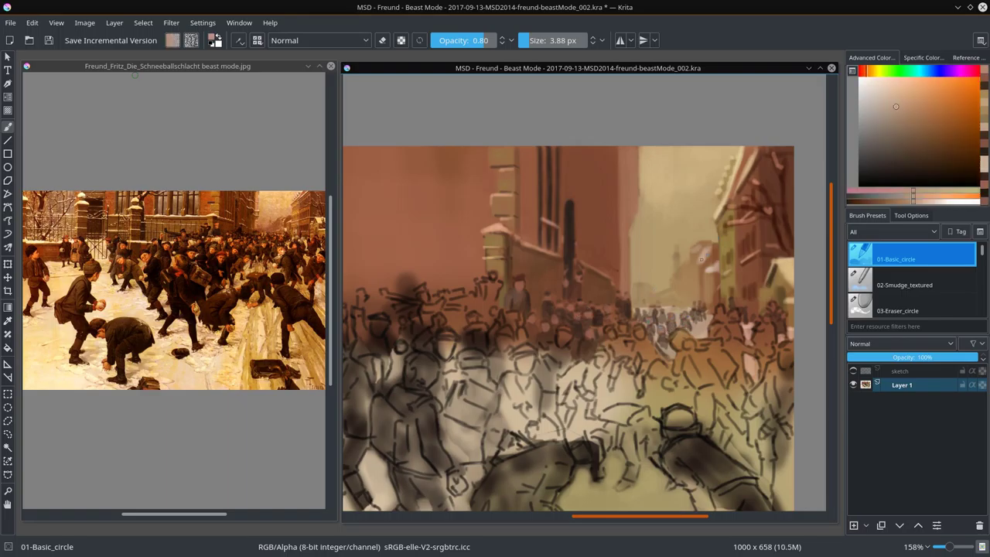
{"action": "left_click", "coordinate": [673, 325], "text": "ctrl"}
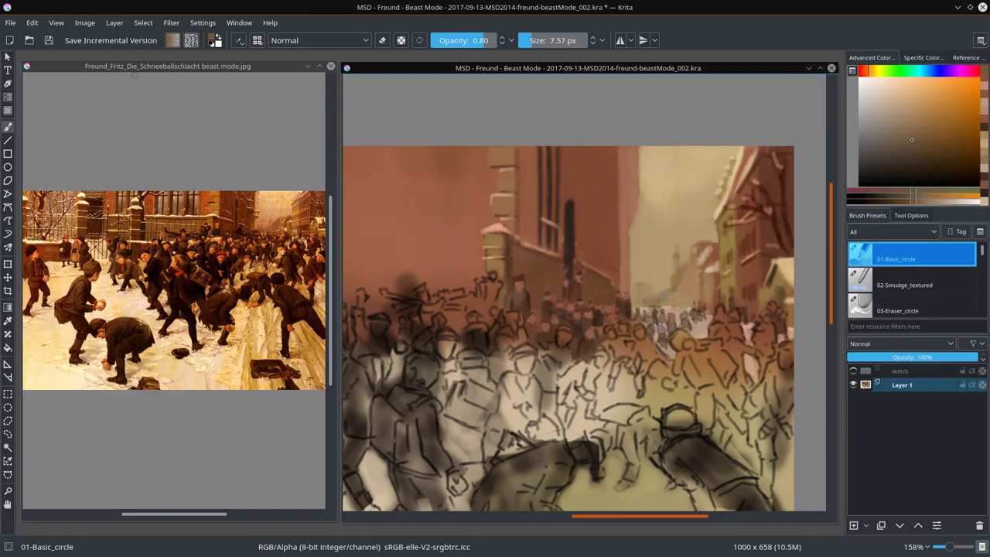
{"action": "left_click", "coordinate": [577, 240], "text": "ctrl"}
{"action": "left_click_drag", "start_coordinate": [577, 241], "coordinate": [592, 241]}
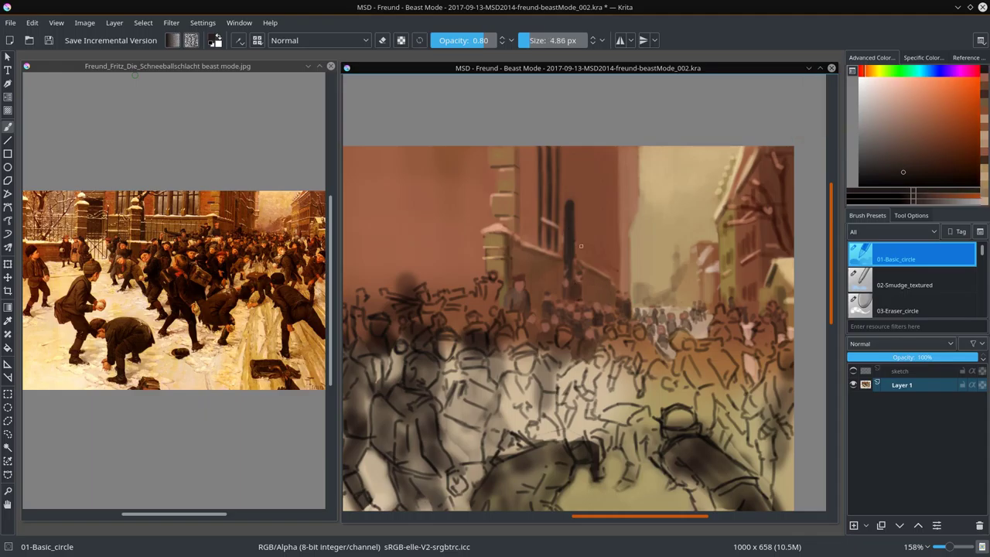
{"action": "left_click", "coordinate": [611, 225], "text": "ctrl"}
{"action": "left_click", "coordinate": [623, 215], "text": "ctrl"}
{"action": "mouse_move", "coordinate": [623, 214]}
{"action": "left_mouse_down"}
{"action": "mouse_move", "coordinate": [630, 154]}
{"action": "mouse_move", "coordinate": [603, 193]}
{"action": "mouse_move", "coordinate": [574, 173]}
{"action": "mouse_move", "coordinate": [584, 255]}
{"action": "left_mouse_up"}
{"action": "left_click", "coordinate": [610, 163], "text": "ctrl"}
{"action": "left_click", "coordinate": [603, 193], "text": "ctrl"}
{"action": "left_click", "coordinate": [588, 193], "text": "ctrl"}
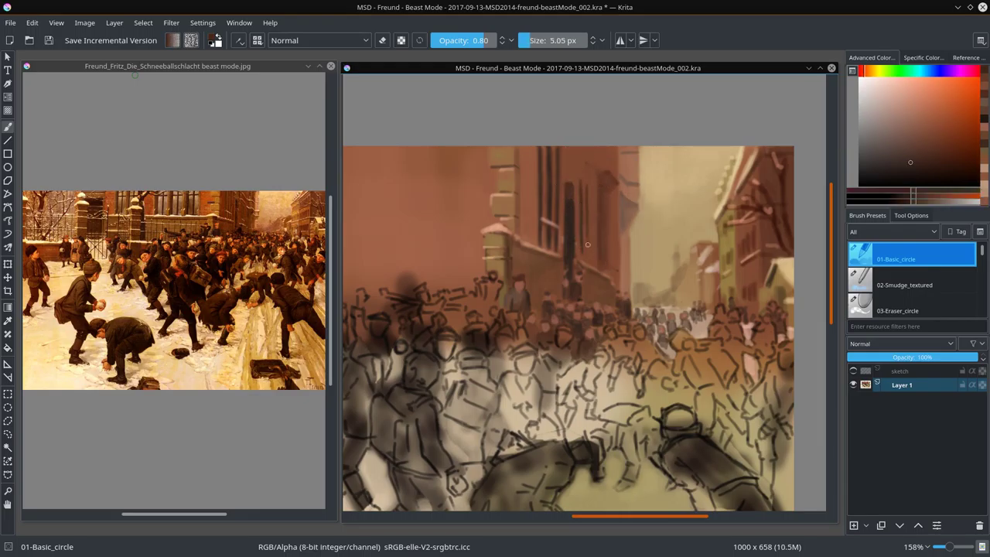
{"action": "left_click_drag", "start_coordinate": [589, 190], "coordinate": [592, 260]}
{"action": "mouse_move", "coordinate": [604, 224]}
{"action": "left_mouse_down"}
{"action": "mouse_move", "coordinate": [604, 301]}
{"action": "mouse_move", "coordinate": [612, 273]}
{"action": "left_mouse_up"}
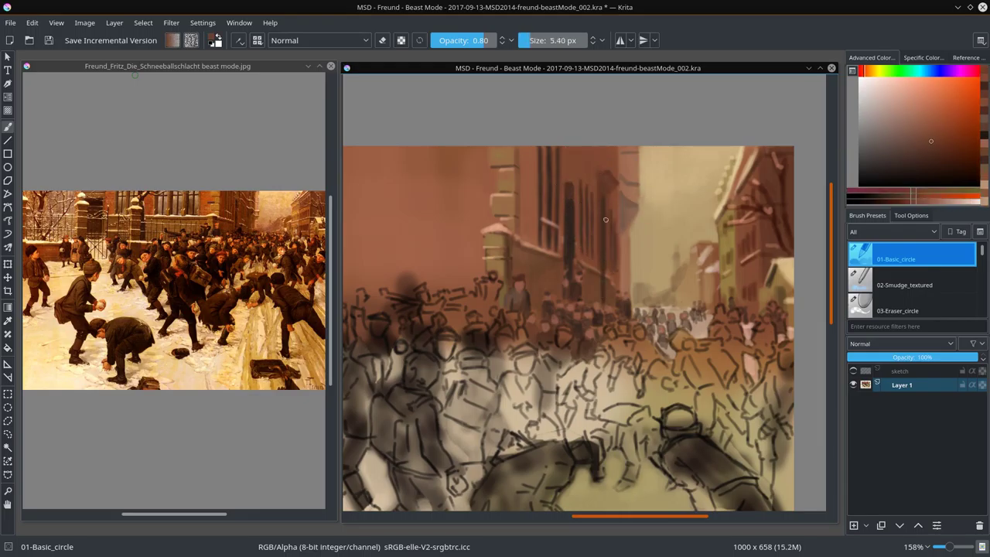
- Add light tan strokes and dabs onto the building facade
{"action": "left_click", "coordinate": [568, 159], "text": "ctrl"}
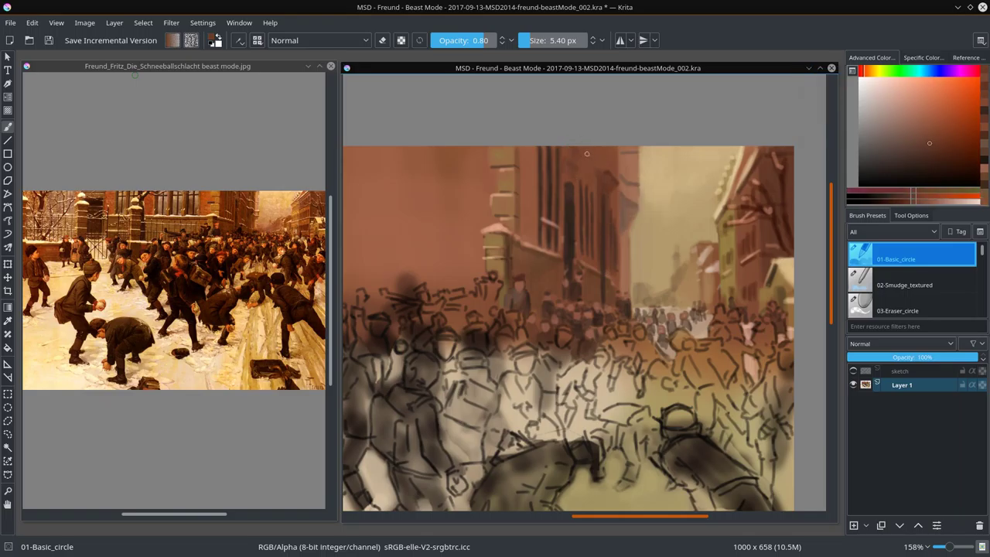
{"action": "left_click", "coordinate": [638, 194], "text": "ctrl"}
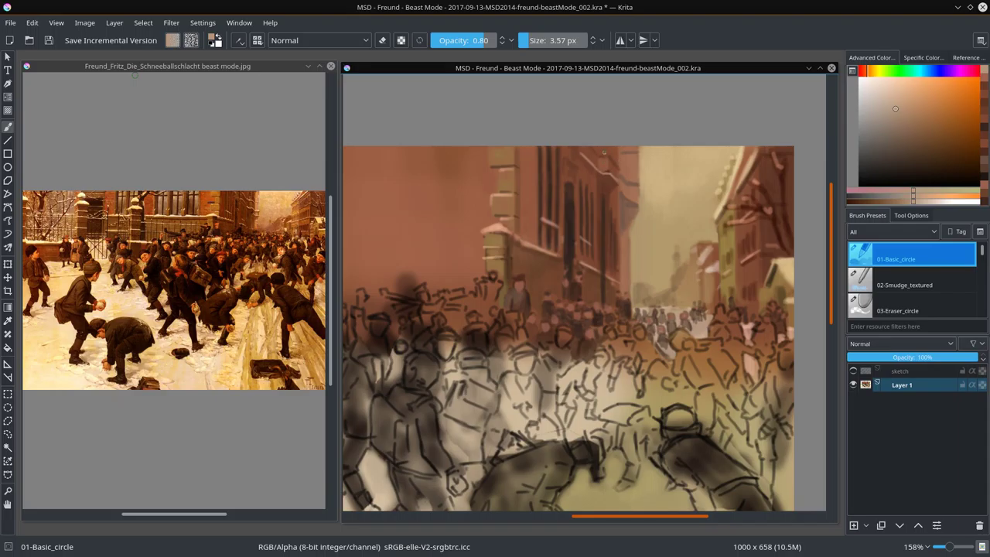
{"action": "left_click", "coordinate": [638, 186], "text": "ctrl"}
{"action": "left_click_drag", "start_coordinate": [640, 139], "coordinate": [628, 289]}
{"action": "left_click", "coordinate": [633, 247], "text": "ctrl"}
{"action": "scroll", "coordinate": [584, 328], "scroll_direction": "down", "scroll_amount": 5}
- Bring the gateposts into view and paint light snow caps on both gatepost tops
{"action": "scroll", "coordinate": [584, 328], "scroll_direction": "up", "scroll_amount": 4}
{"action": "left_click", "coordinate": [469, 260], "text": "ctrl"}
{"action": "mouse_move", "coordinate": [541, 310]}
{"action": "left_mouse_down"}
{"action": "mouse_move", "coordinate": [469, 260]}
{"action": "mouse_move", "coordinate": [520, 263]}
{"action": "left_mouse_up"}
{"action": "key", "text": "bracketleft"}
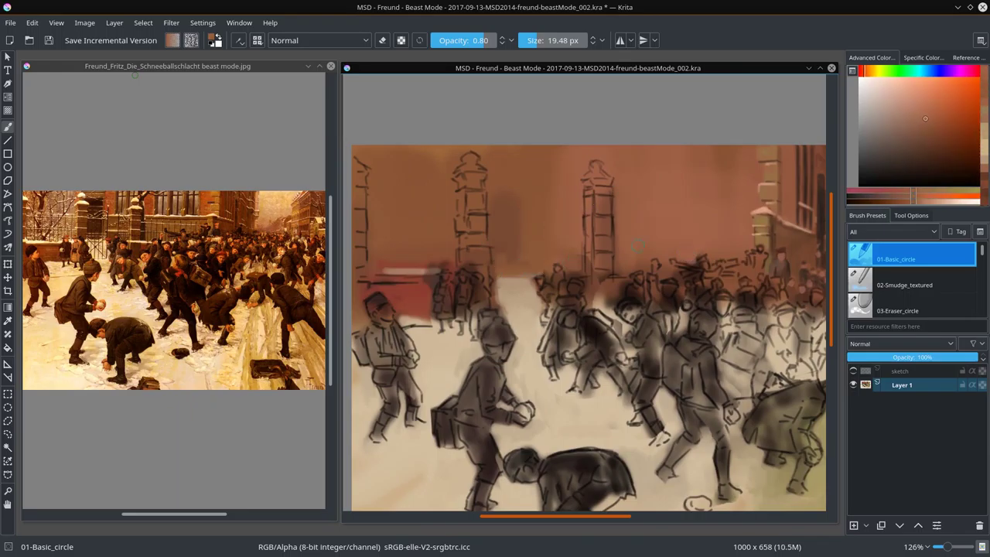
{"action": "left_click", "coordinate": [485, 217], "text": "ctrl"}
{"action": "key", "text": "bracketleft"}
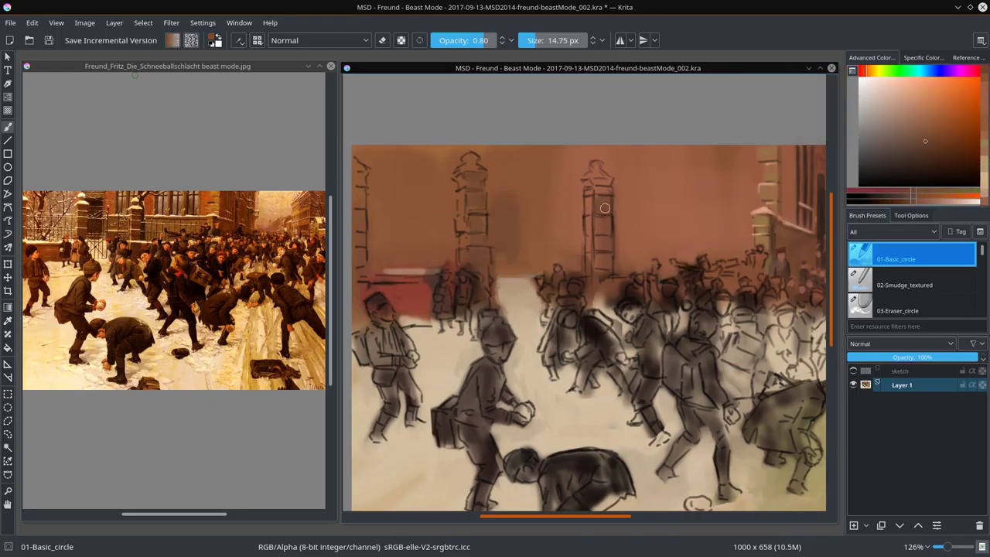
{"action": "left_click", "coordinate": [592, 243], "text": "ctrl"}
{"action": "key", "text": "bracketleft"}
{"action": "left_click", "coordinate": [592, 243], "text": "ctrl"}
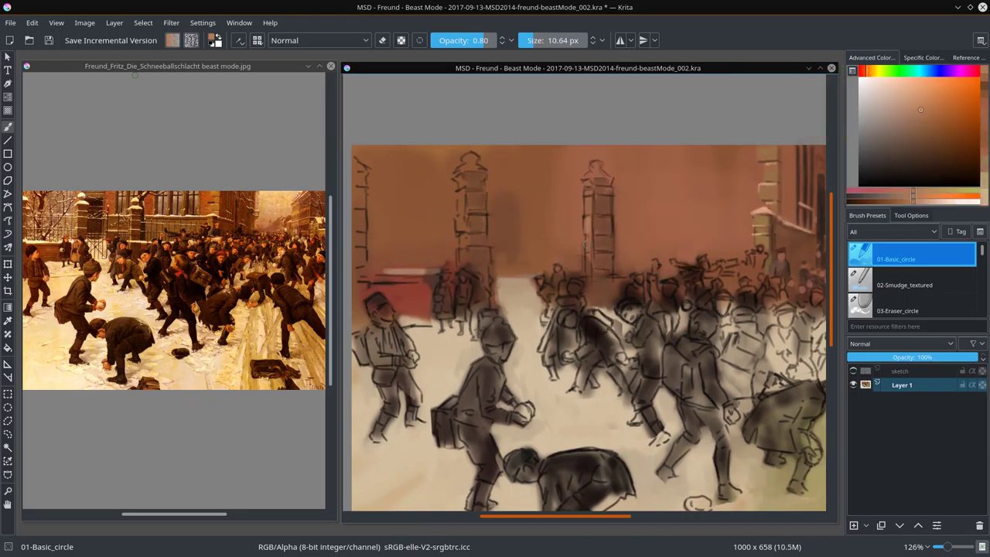
{"action": "left_click_drag", "start_coordinate": [458, 164], "coordinate": [484, 166]}
{"action": "left_click_drag", "start_coordinate": [583, 173], "coordinate": [611, 175]}
- Shade the right side of the left gatepost dark brown and add a light orange edge along it
{"action": "left_click", "coordinate": [486, 224], "text": "ctrl"}
{"action": "key", "text": "bracketright"}
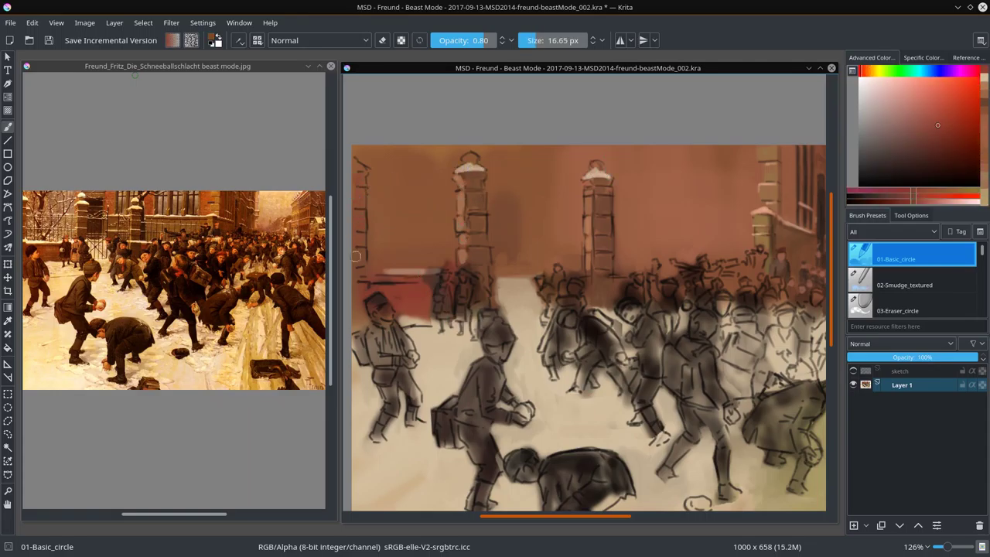
{"action": "left_click", "coordinate": [601, 241], "text": "ctrl"}
{"action": "mouse_move", "coordinate": [487, 186]}
{"action": "left_mouse_down"}
{"action": "mouse_move", "coordinate": [520, 226]}
{"action": "mouse_move", "coordinate": [514, 218]}
{"action": "mouse_move", "coordinate": [493, 231]}
{"action": "mouse_move", "coordinate": [499, 185]}
{"action": "left_mouse_up"}
{"action": "left_click", "coordinate": [543, 191], "text": "ctrl"}
{"action": "key", "text": "bracketleft"}
{"action": "left_click_drag", "start_coordinate": [526, 154], "coordinate": [528, 271]}
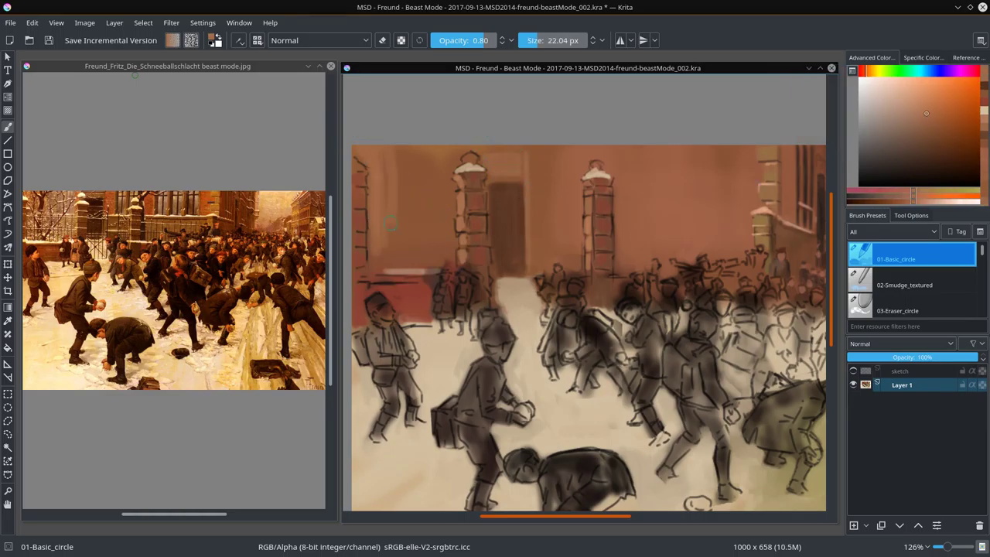
- Shift the view sideways and dab a light tan patch onto the wall with the basic brush
{"action": "key", "text": "slash"}
{"action": "mouse_move", "coordinate": [442, 261]}
{"action": "left_mouse_down"}
{"action": "mouse_move", "coordinate": [406, 262]}
{"action": "mouse_move", "coordinate": [463, 262]}
{"action": "left_mouse_up"}
{"action": "key", "text": "slash"}
{"action": "key", "text": "bracketleft"}
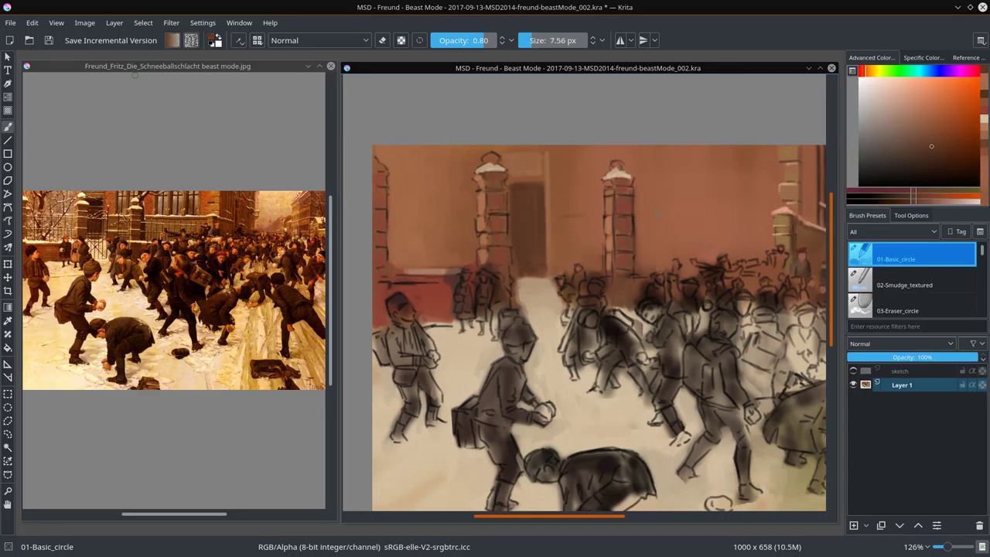
{"action": "left_click", "coordinate": [794, 221], "text": "ctrl"}
{"action": "key", "text": "bracketright"}
{"action": "key", "text": "bracketright"}
{"action": "key", "text": "bracketright"}
{"action": "key", "text": "bracketright"}
{"action": "key", "text": "bracketright"}
{"action": "key", "text": "bracketright"}
{"action": "left_click_drag", "start_coordinate": [576, 248], "coordinate": [611, 208]}
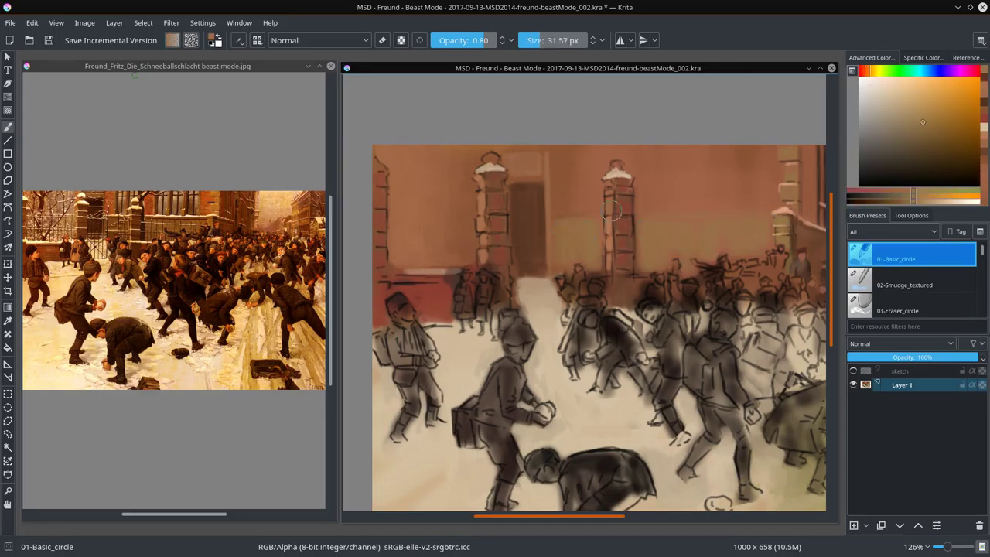
- Paint light greyish-pink vertical window strokes across the upper wall, center to right
{"action": "left_click", "coordinate": [761, 179], "text": "ctrl"}
{"action": "left_click", "coordinate": [554, 246], "text": "ctrl"}
{"action": "key", "text": "bracketleft"}
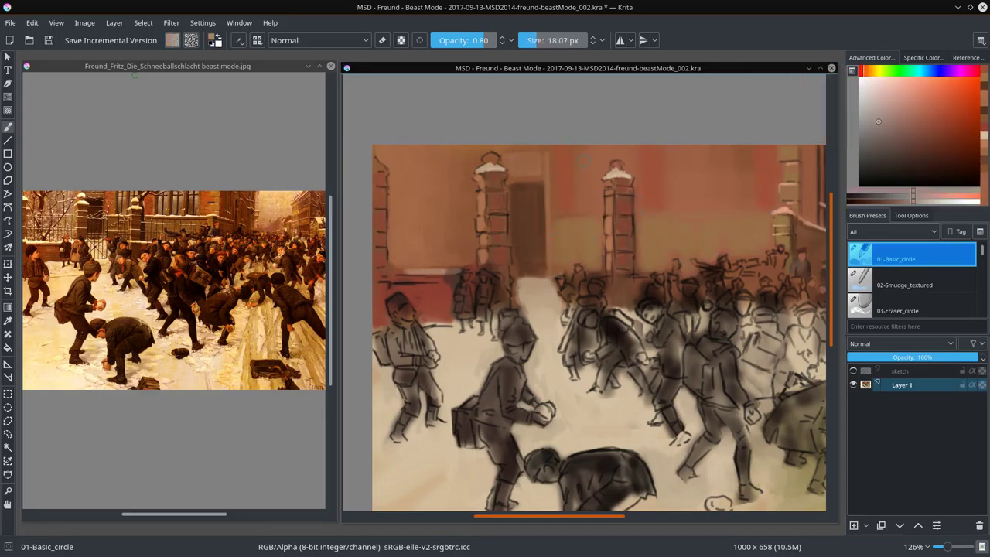
{"action": "left_click_drag", "start_coordinate": [585, 150], "coordinate": [586, 207]}
{"action": "left_click_drag", "start_coordinate": [670, 143], "coordinate": [676, 207]}
{"action": "left_click_drag", "start_coordinate": [704, 149], "coordinate": [710, 207]}
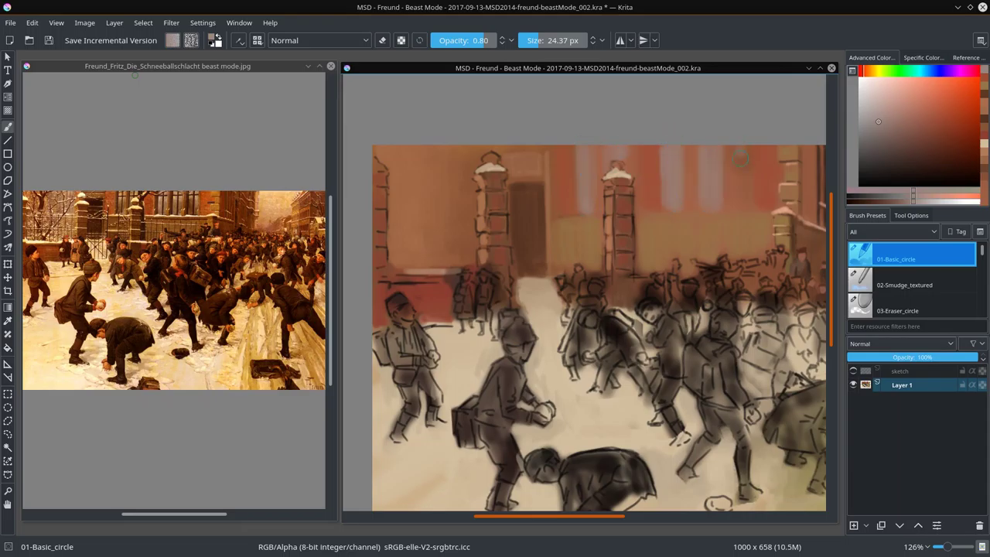
{"action": "left_click_drag", "start_coordinate": [741, 145], "coordinate": [747, 207]}
{"action": "key", "text": "bracketleft"}
{"action": "key", "text": "bracketleft"}
- Add a reddish-pink vertical window stroke on the left wall and re-pick reddish, brownish tones
{"action": "left_click", "coordinate": [470, 164], "text": "ctrl"}
{"action": "mouse_move", "coordinate": [470, 159]}
{"action": "left_mouse_down"}
{"action": "mouse_move", "coordinate": [472, 218]}
{"action": "mouse_move", "coordinate": [445, 213]}
{"action": "mouse_move", "coordinate": [464, 260]}
{"action": "left_mouse_up"}
{"action": "left_click", "coordinate": [673, 225], "text": "ctrl"}
{"action": "left_click", "coordinate": [607, 187], "text": "ctrl"}
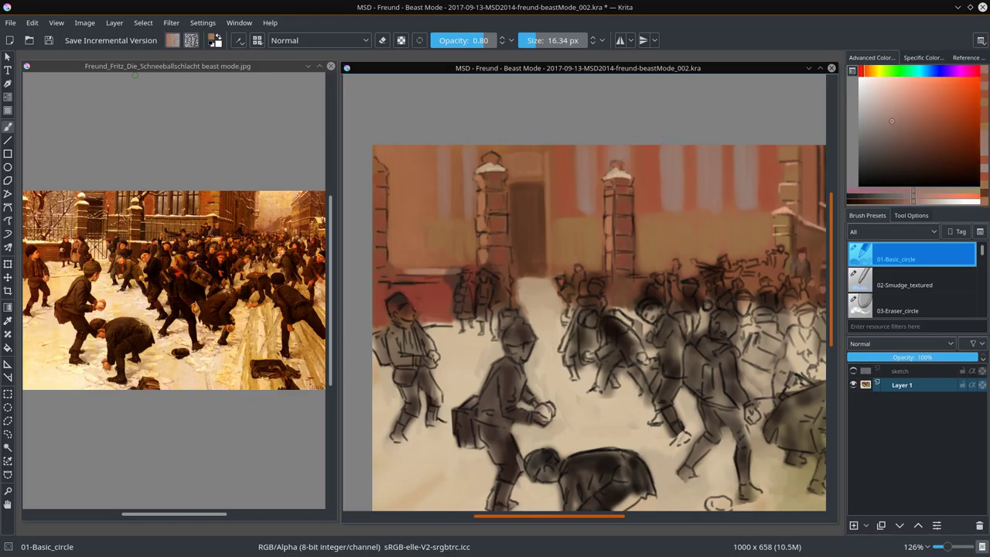
{"action": "left_click", "coordinate": [800, 166], "text": "ctrl"}
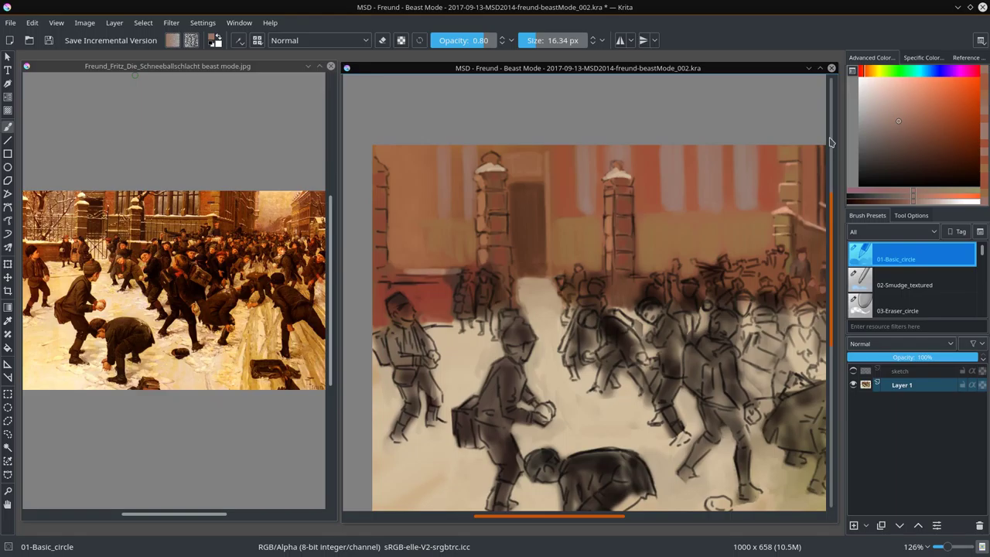
- Paint dark vertical mullion bars across the wall windows with a small brush
{"action": "key", "text": "bracketleft"}
{"action": "key", "text": "bracketleft"}
{"action": "left_click", "coordinate": [668, 178], "text": "ctrl"}
{"action": "left_click_drag", "start_coordinate": [697, 212], "coordinate": [697, 146]}
{"action": "left_click_drag", "start_coordinate": [733, 212], "coordinate": [734, 146]}
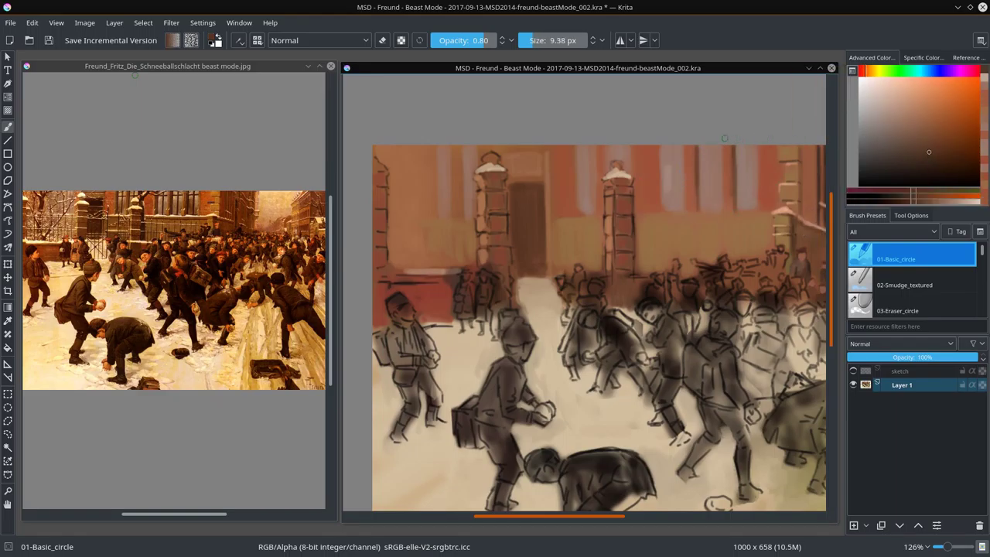
{"action": "left_click_drag", "start_coordinate": [663, 210], "coordinate": [662, 145]}
{"action": "left_click_drag", "start_coordinate": [580, 216], "coordinate": [580, 146]}
{"action": "key", "text": "bracketleft"}
{"action": "key", "text": "bracketleft"}
{"action": "mouse_move", "coordinate": [606, 176]}
{"action": "left_mouse_down"}
{"action": "mouse_move", "coordinate": [606, 147]}
{"action": "mouse_move", "coordinate": [588, 214]}
{"action": "left_mouse_up"}
{"action": "left_click_drag", "start_coordinate": [619, 144], "coordinate": [620, 164]}
{"action": "left_click_drag", "start_coordinate": [674, 144], "coordinate": [674, 211]}
{"action": "left_click_drag", "start_coordinate": [712, 145], "coordinate": [712, 214]}
{"action": "left_click_drag", "start_coordinate": [746, 146], "coordinate": [754, 190]}
- Highlight the window bars with light pink strokes
{"action": "left_click", "coordinate": [741, 151], "text": "ctrl"}
{"action": "key", "text": "bracketright"}
{"action": "key", "text": "bracketright"}
{"action": "key", "text": "bracketright"}
{"action": "mouse_move", "coordinate": [705, 145]}
{"action": "left_mouse_down"}
{"action": "mouse_move", "coordinate": [705, 195]}
{"action": "mouse_move", "coordinate": [719, 189]}
{"action": "left_mouse_up"}
{"action": "left_click_drag", "start_coordinate": [680, 161], "coordinate": [680, 194]}
{"action": "left_click_drag", "start_coordinate": [668, 161], "coordinate": [668, 192]}
{"action": "left_click_drag", "start_coordinate": [618, 145], "coordinate": [619, 157]}
{"action": "left_click_drag", "start_coordinate": [594, 140], "coordinate": [594, 207]}
- Add lighter warm strokes over the window bars and upper wall
{"action": "key", "text": "bracketleft"}
{"action": "left_click", "coordinate": [731, 151], "text": "ctrl"}
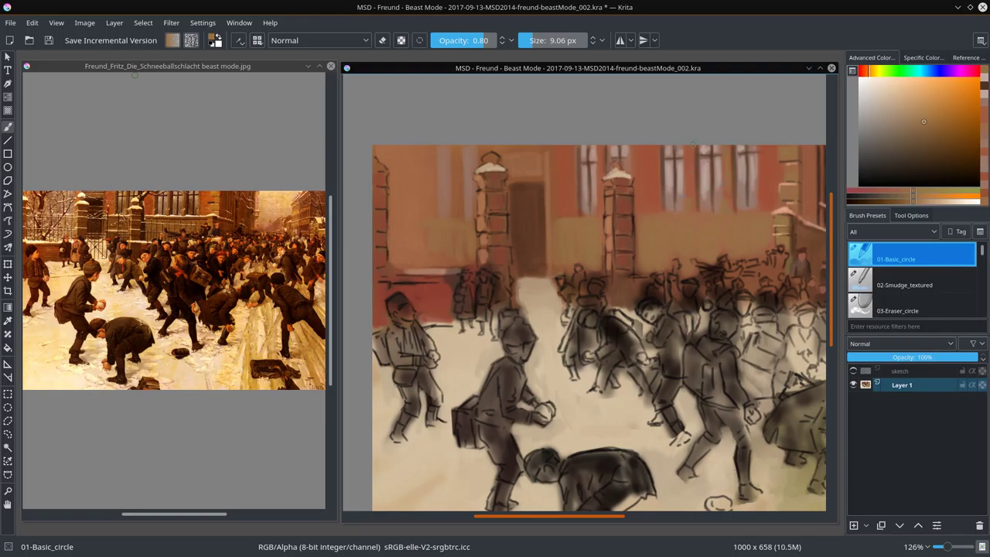
{"action": "key", "text": "bracketleft"}
{"action": "key", "text": "bracketleft"}
{"action": "key", "text": "bracketleft"}
{"action": "left_click", "coordinate": [731, 155], "text": "ctrl"}
{"action": "key", "text": "bracketright"}
{"action": "left_click_drag", "start_coordinate": [688, 145], "coordinate": [688, 210]}
{"action": "left_click_drag", "start_coordinate": [726, 145], "coordinate": [726, 209]}
{"action": "key", "text": "bracketright"}
{"action": "left_click_drag", "start_coordinate": [762, 144], "coordinate": [761, 210]}
{"action": "left_click_drag", "start_coordinate": [575, 148], "coordinate": [575, 175]}
{"action": "left_click_drag", "start_coordinate": [600, 145], "coordinate": [601, 181]}
{"action": "key", "text": "bracketright"}
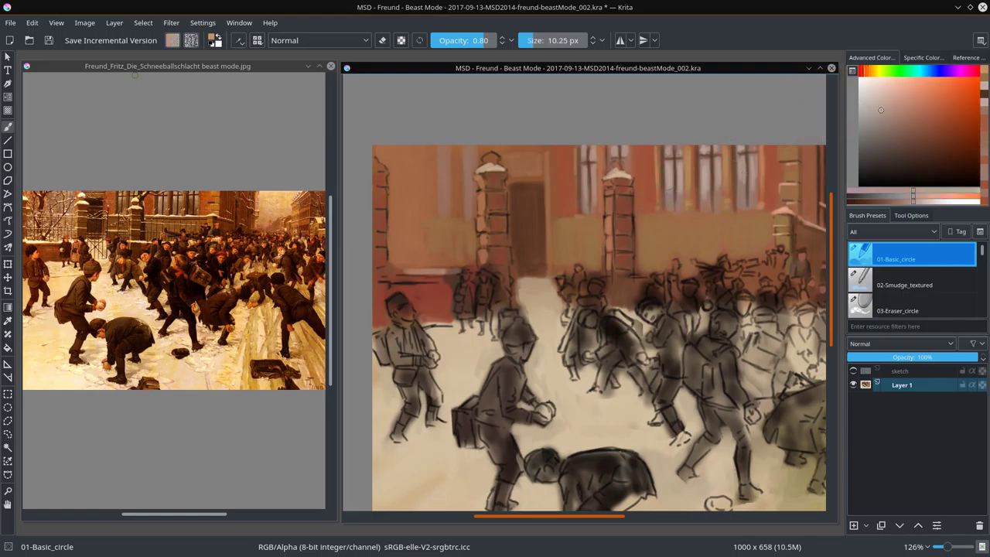
- Draw a thin dark ledge line across the wall below the windows
{"action": "left_click", "coordinate": [698, 216], "text": "ctrl"}
{"action": "key", "text": "bracketleft"}
{"action": "key", "text": "bracketleft"}
{"action": "key", "text": "bracketleft"}
{"action": "left_click_drag", "start_coordinate": [557, 226], "coordinate": [748, 222]}
{"action": "left_click", "coordinate": [720, 221], "text": "ctrl"}
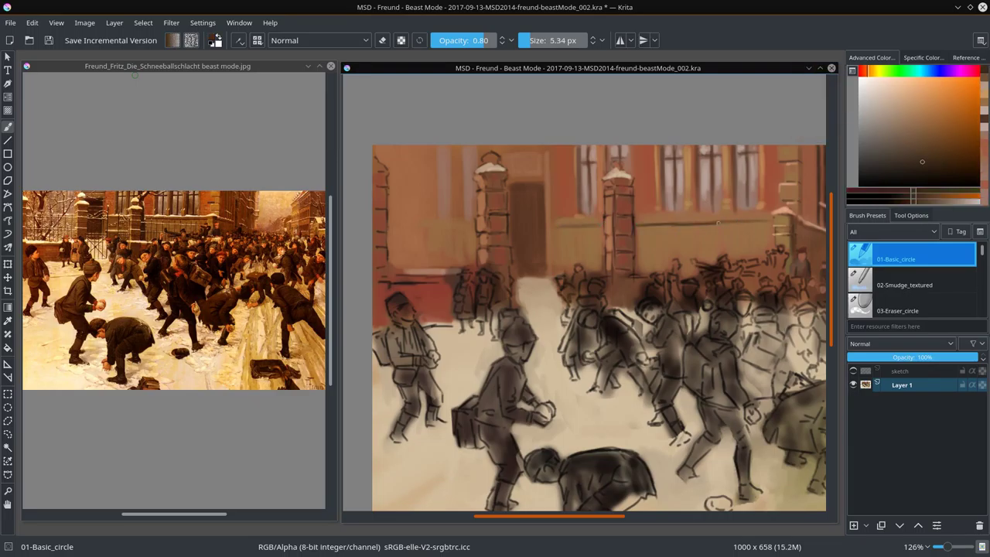
{"action": "left_click_drag", "start_coordinate": [677, 223], "coordinate": [773, 223]}
{"action": "left_click_drag", "start_coordinate": [603, 227], "coordinate": [554, 227]}
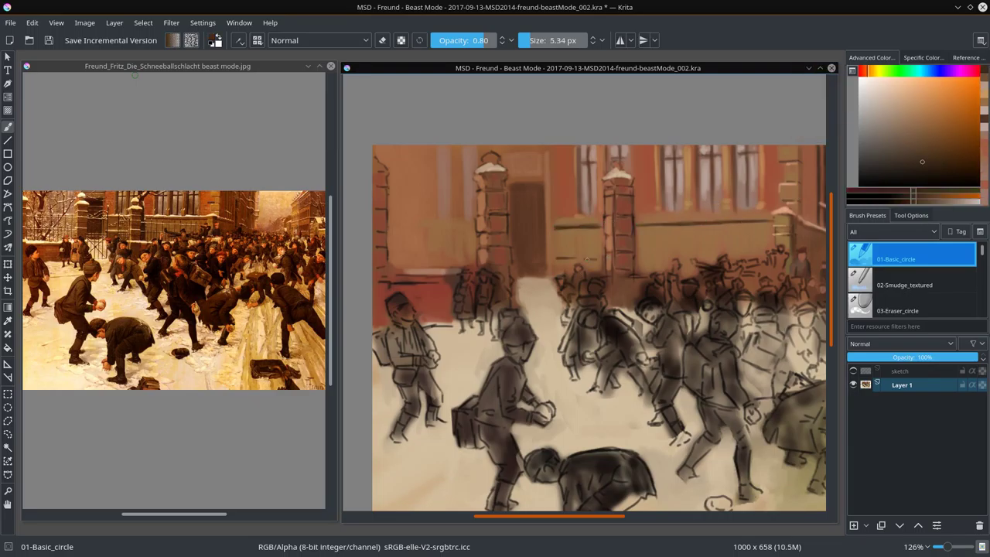
- Darken the door edge and run a light tan line along the wall top
{"action": "key", "text": "bracketright"}
{"action": "key", "text": "bracketright"}
{"action": "left_click_drag", "start_coordinate": [550, 167], "coordinate": [552, 232]}
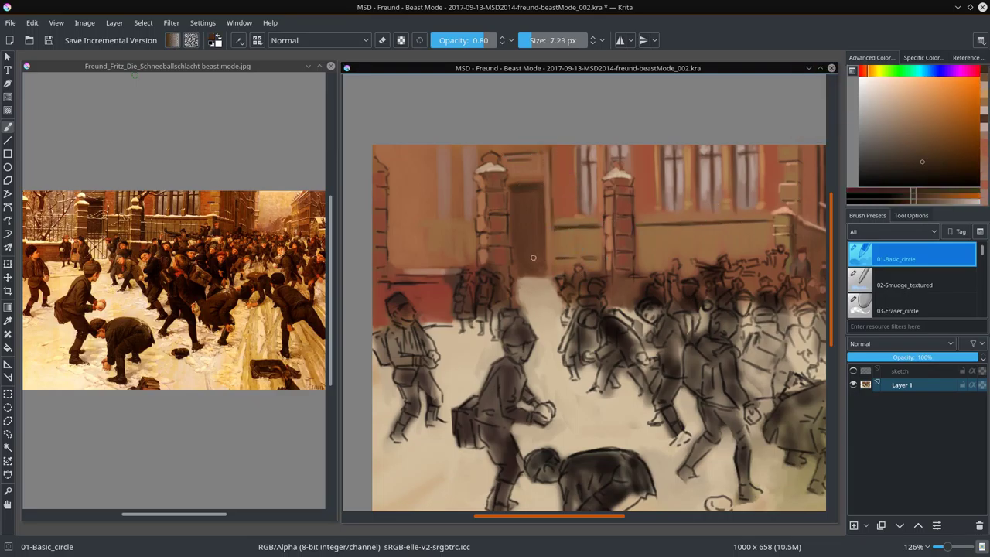
{"action": "left_click", "coordinate": [531, 257], "text": "ctrl"}
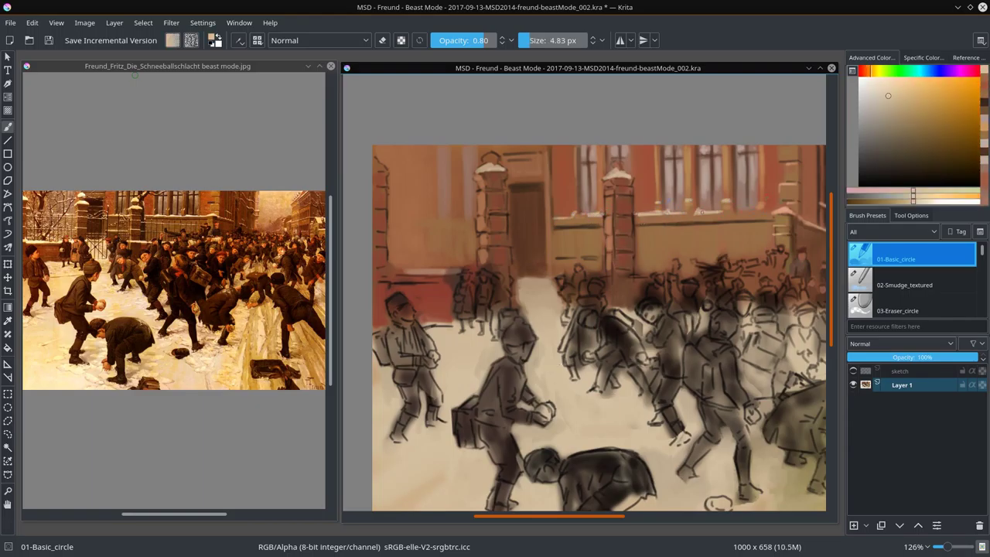
{"action": "left_click_drag", "start_coordinate": [702, 212], "coordinate": [774, 211]}
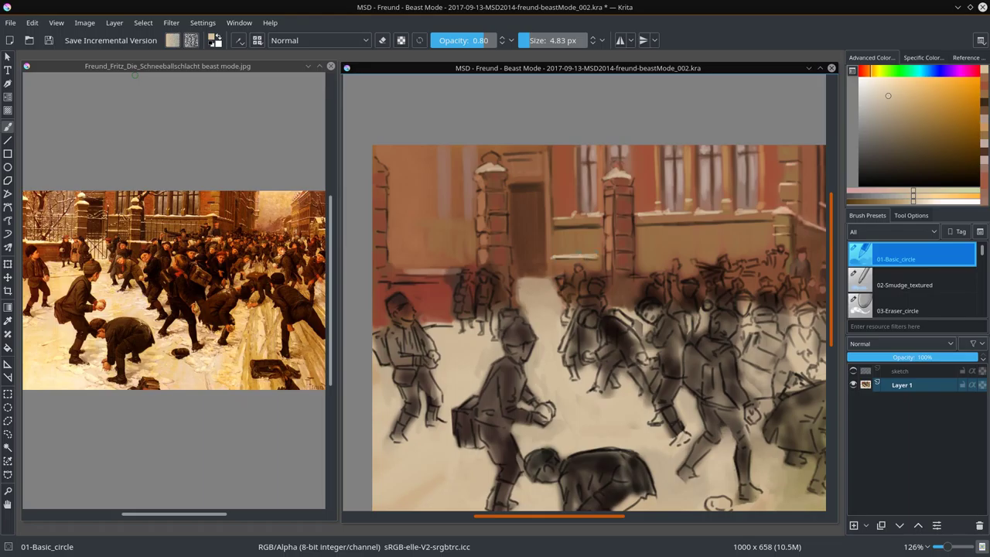
- Sample tan and reddish tones near the left gatepost, fit the page, and save
{"action": "left_click", "coordinate": [534, 271], "text": "ctrl"}
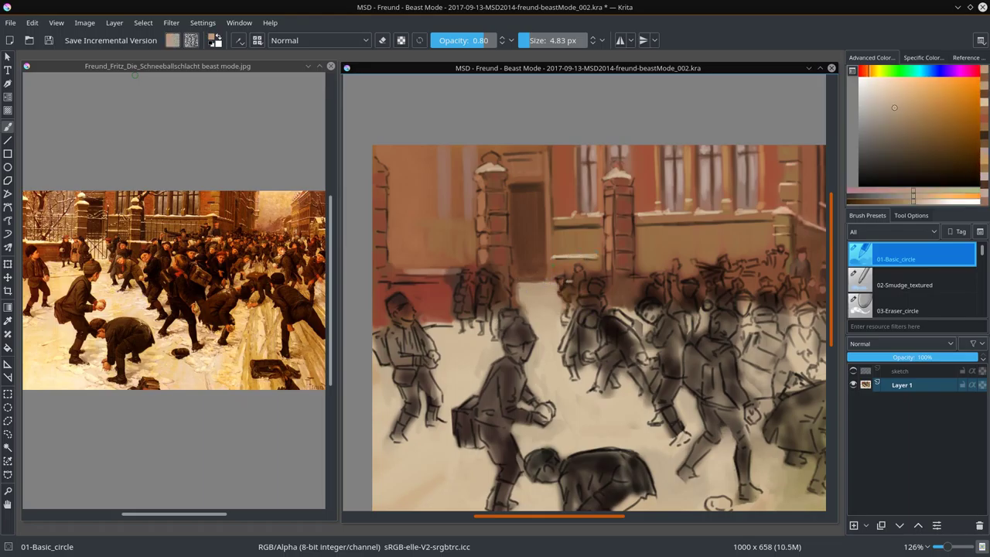
{"action": "left_click", "coordinate": [536, 167], "text": "ctrl"}
{"action": "left_click", "coordinate": [615, 158], "text": "ctrl"}
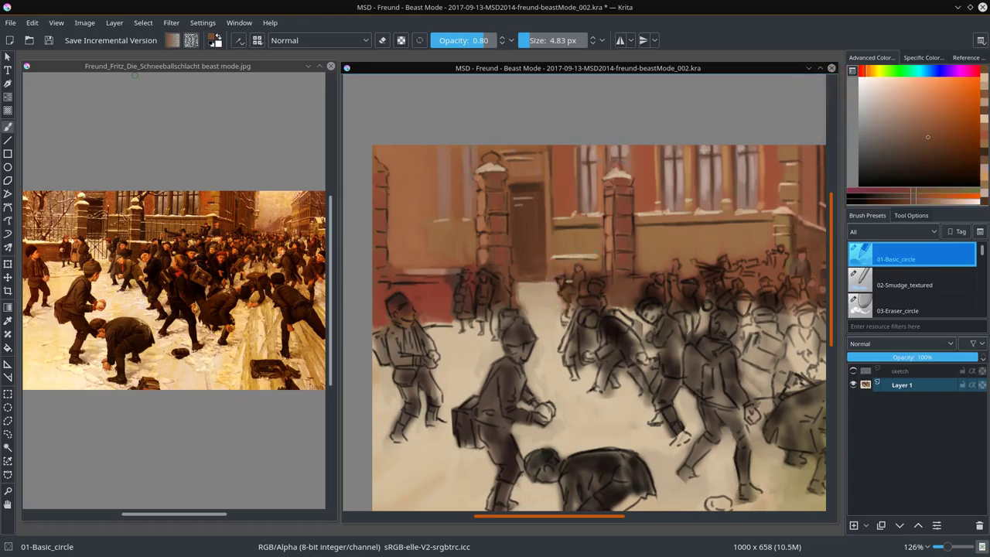
{"action": "left_click", "coordinate": [479, 202], "text": "ctrl"}
{"action": "left_click", "coordinate": [444, 175], "text": "ctrl"}
{"action": "key", "text": "bracketright"}
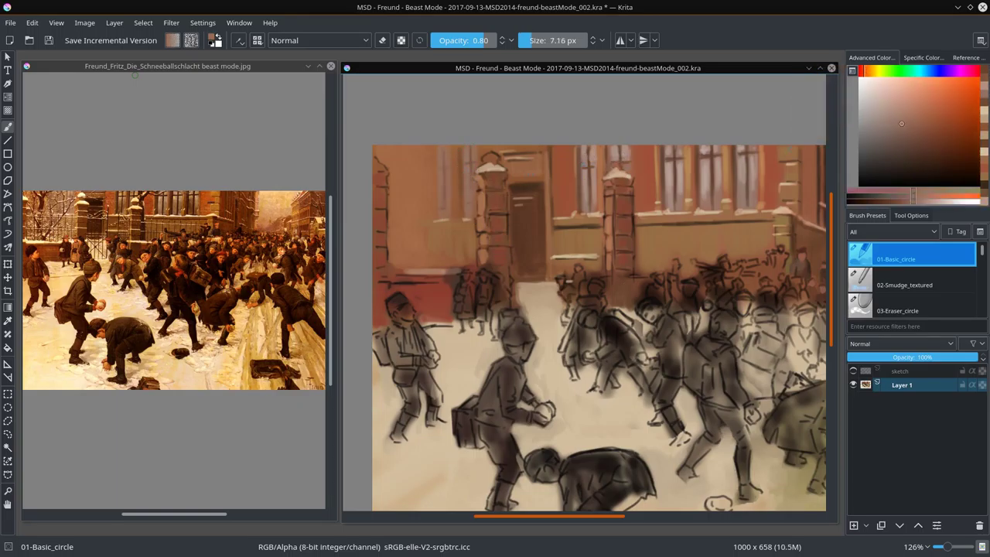
{"action": "key", "text": "2"}
{"action": "left_click", "coordinate": [48, 41]}
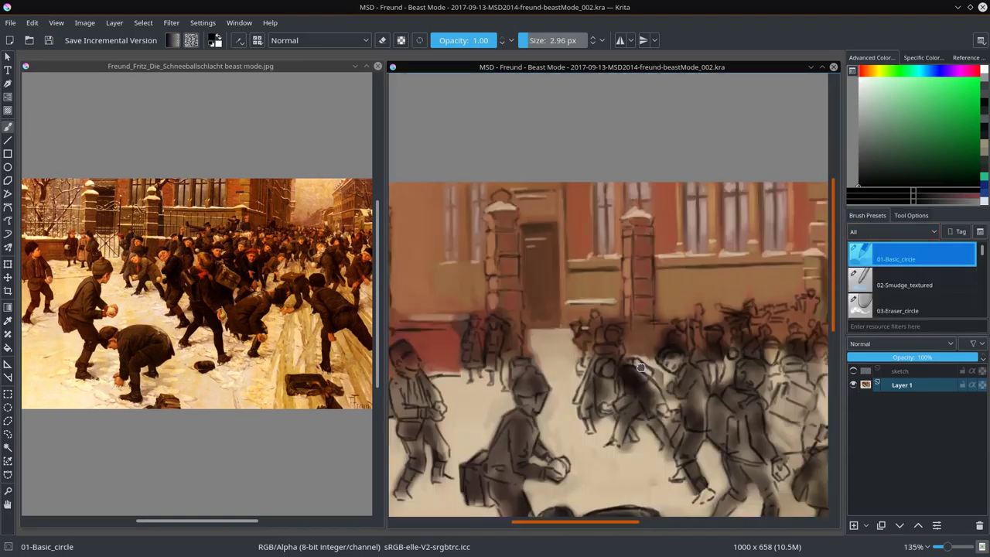
- Sketch dark brown diagonal tree branches at the top left
{"action": "left_click", "coordinate": [915, 171]}
{"action": "key", "text": "]"}
{"action": "key", "text": "]"}
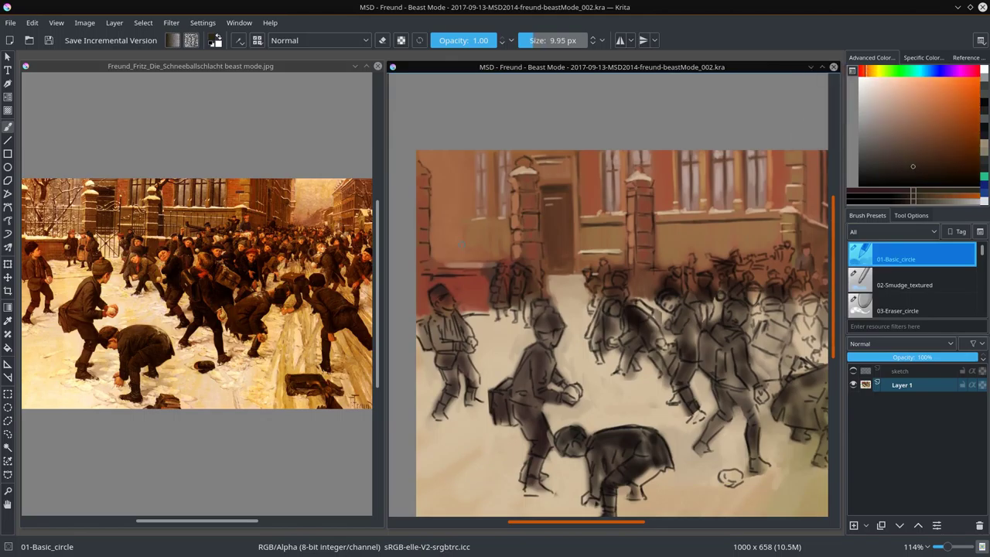
{"action": "left_click_drag", "start_coordinate": [442, 186], "coordinate": [437, 208]}
{"action": "left_click_drag", "start_coordinate": [509, 189], "coordinate": [464, 257]}
{"action": "left_click", "coordinate": [460, 243], "text": "ctrl"}
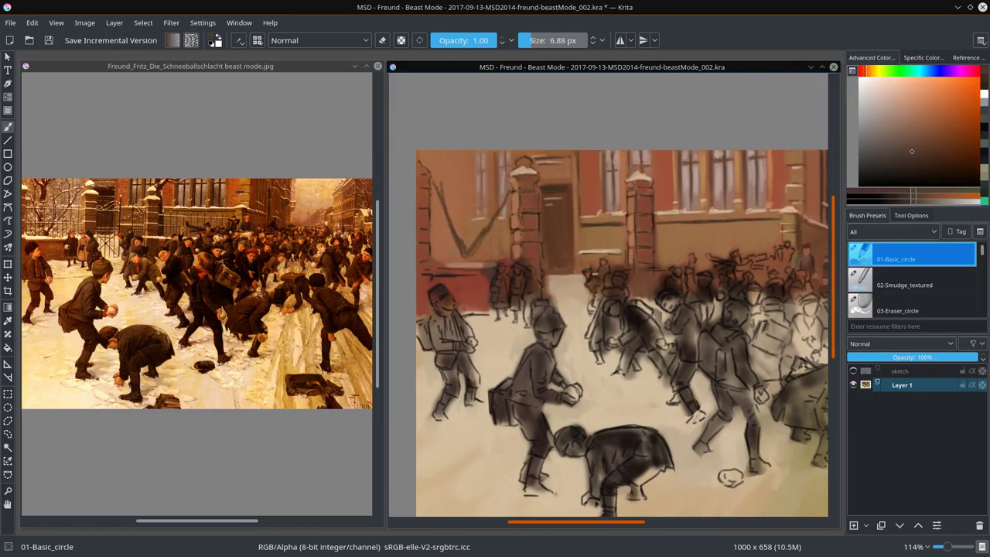
{"action": "left_click_drag", "start_coordinate": [450, 224], "coordinate": [458, 255]}
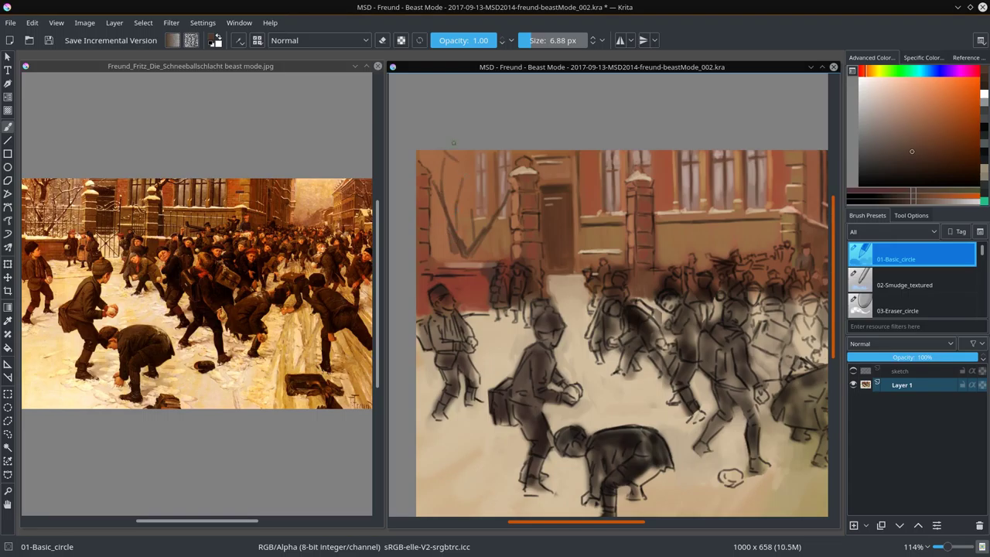
{"action": "mouse_move", "coordinate": [442, 152]}
{"action": "left_mouse_down"}
{"action": "mouse_move", "coordinate": [451, 213]}
{"action": "mouse_move", "coordinate": [480, 169]}
{"action": "mouse_move", "coordinate": [495, 214]}
{"action": "left_mouse_up"}
{"action": "mouse_move", "coordinate": [454, 255]}
{"action": "left_mouse_down"}
{"action": "mouse_move", "coordinate": [433, 254]}
{"action": "mouse_move", "coordinate": [456, 171]}
{"action": "left_mouse_up"}
- At 0.85 opacity, paint a dark vertical tree trunk
{"action": "left_click", "coordinate": [489, 42]}
{"action": "key", "text": "bracketright"}
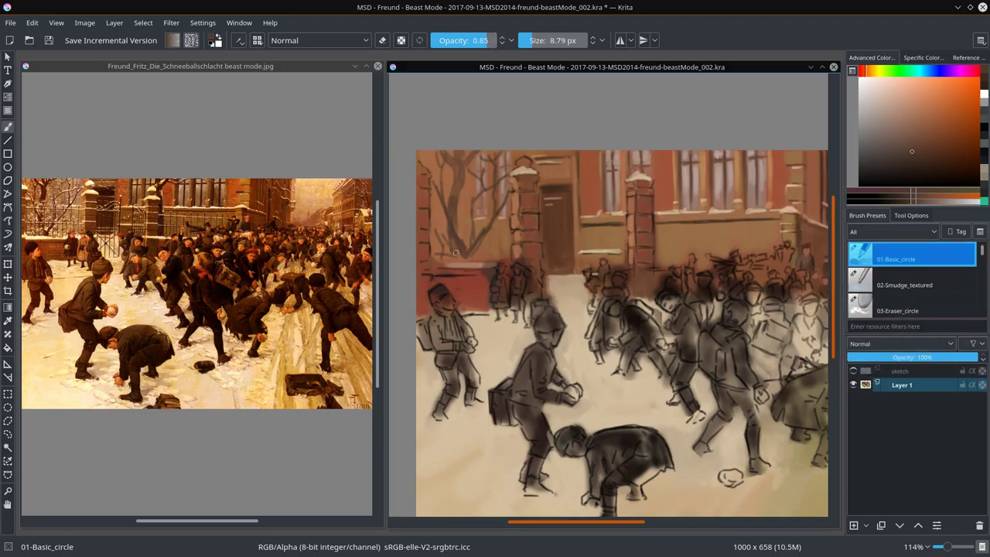
{"action": "left_click", "coordinate": [457, 164], "text": "ctrl"}
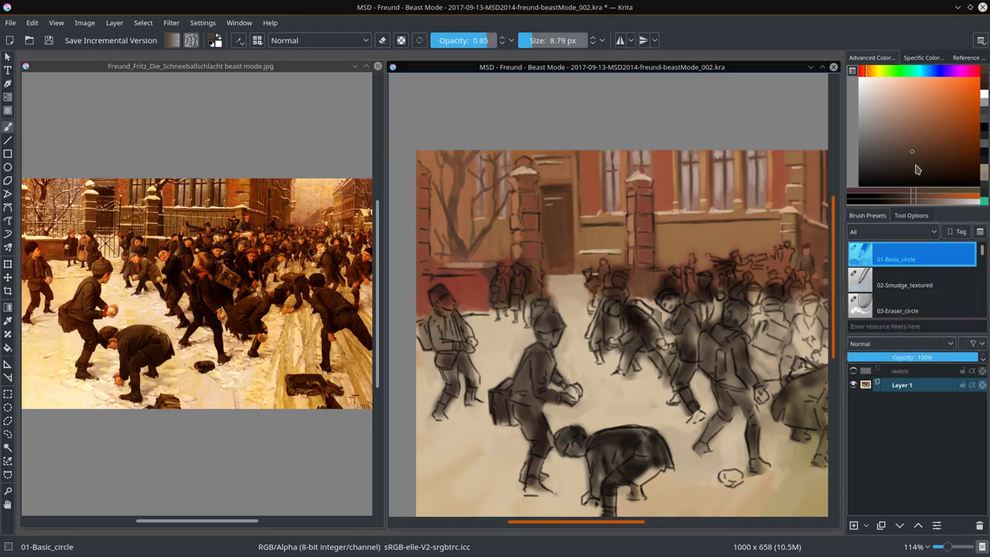
{"action": "left_click", "coordinate": [449, 231], "text": "ctrl"}
{"action": "key", "text": "bracketright"}
{"action": "key", "text": "bracketright"}
{"action": "left_click_drag", "start_coordinate": [654, 152], "coordinate": [662, 266]}
{"action": "key", "text": "bracketleft"}
{"action": "key", "text": "bracketleft"}
{"action": "key", "text": "bracketleft"}
{"action": "key", "text": "bracketleft"}
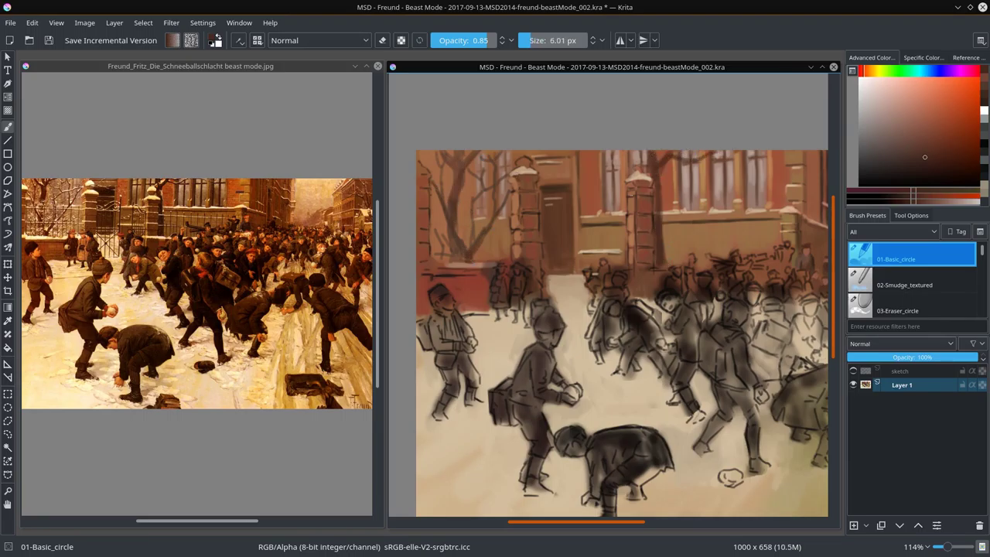
- Briefly try Smudge_textured, then return to Basic_circle and dab light peach snow on the branches
{"action": "key", "text": "slash"}
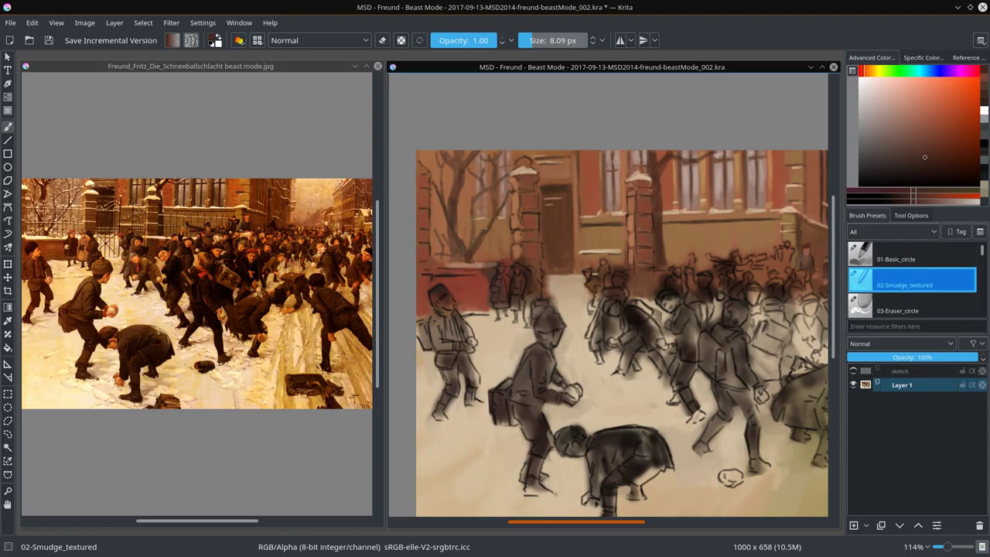
{"action": "key", "text": "slash"}
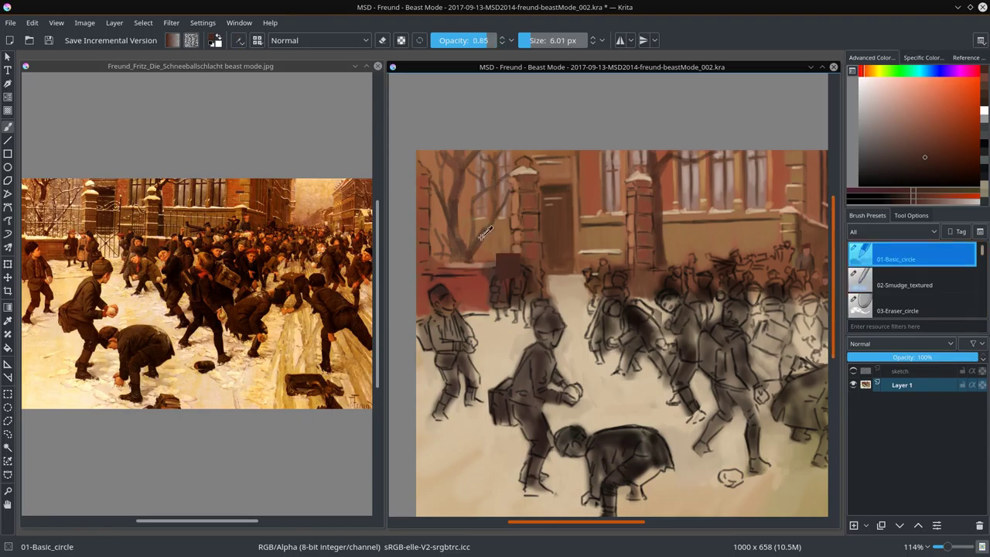
{"action": "left_click", "coordinate": [448, 208], "text": "ctrl"}
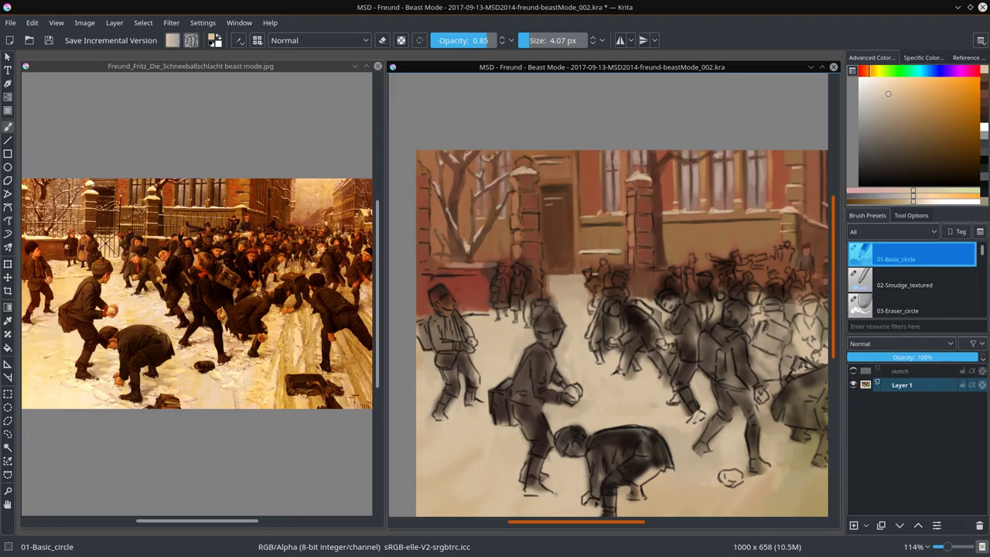
{"action": "left_click_drag", "start_coordinate": [480, 234], "coordinate": [503, 258]}
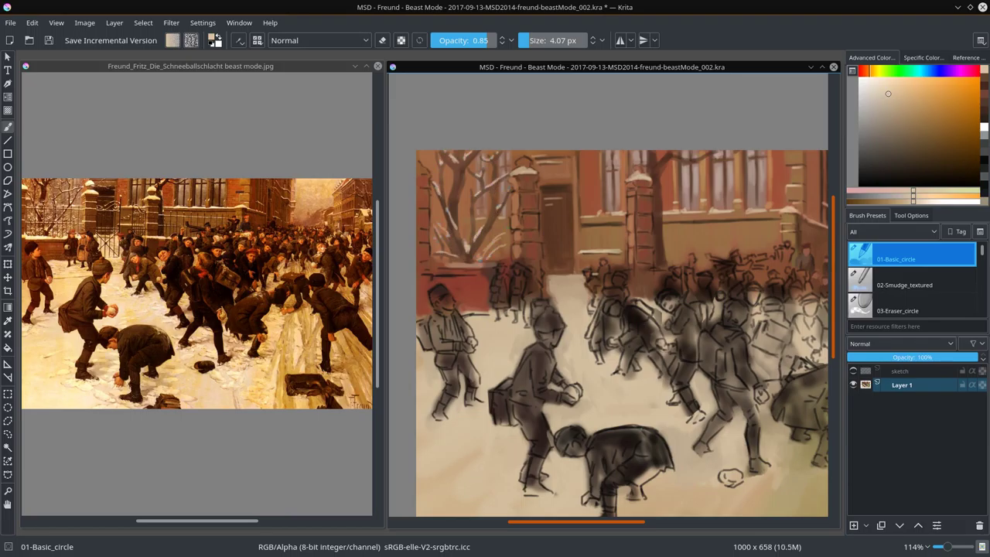
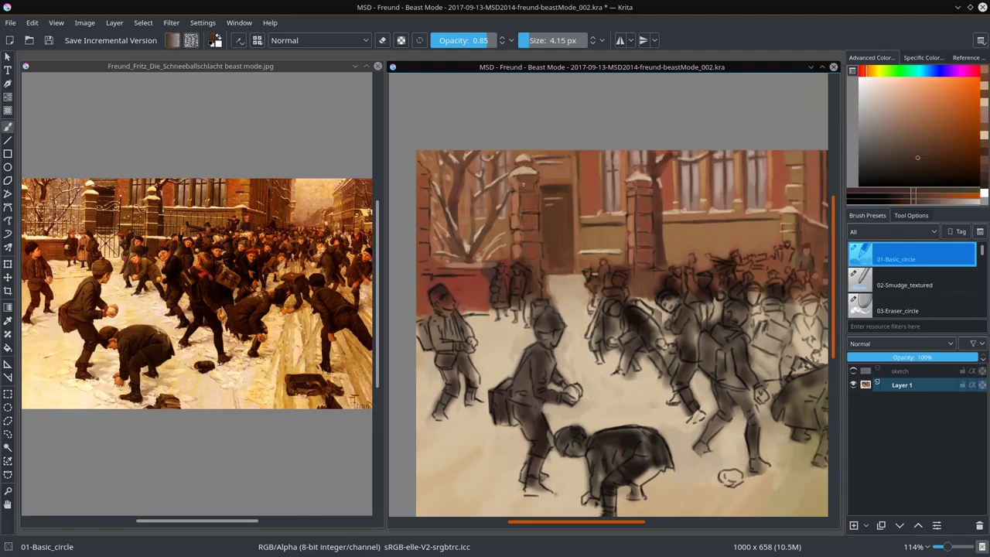
- Sample brick and peach tones and paint a light snow stroke along the wall ledge
{"action": "left_click", "coordinate": [528, 176], "text": "ctrl"}
{"action": "key", "text": "bracketright"}
{"action": "left_click", "coordinate": [532, 207], "text": "ctrl"}
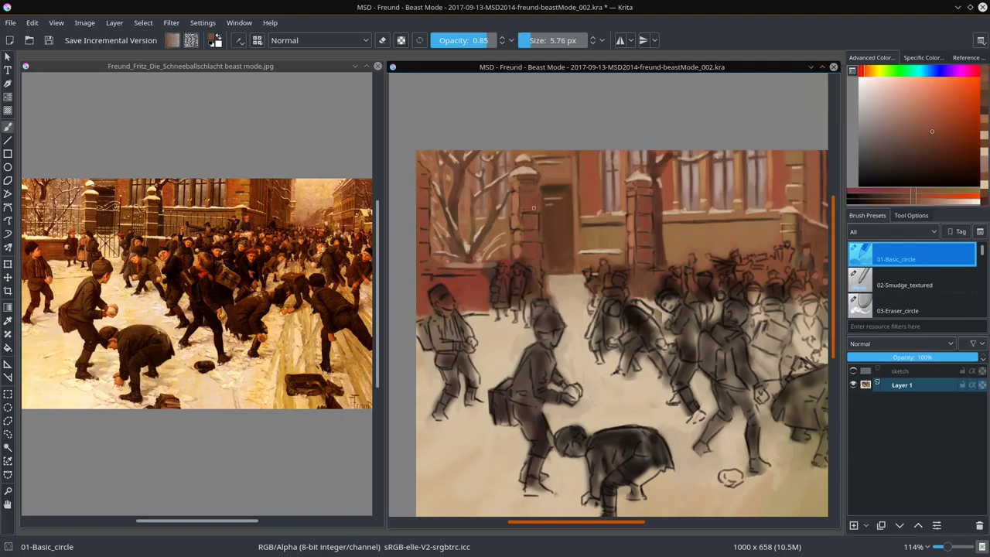
{"action": "left_click", "coordinate": [523, 218], "text": "ctrl"}
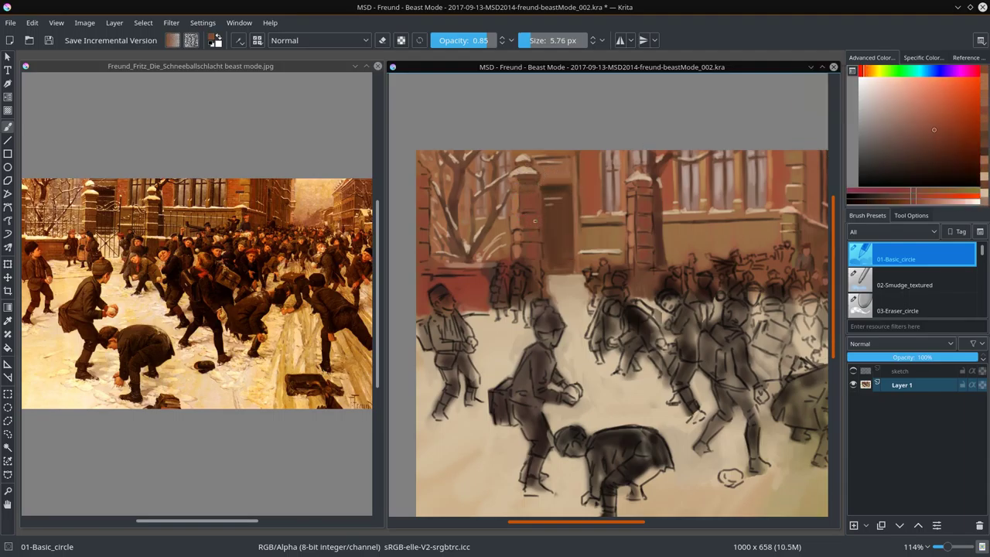
{"action": "left_click", "coordinate": [533, 211], "text": "ctrl"}
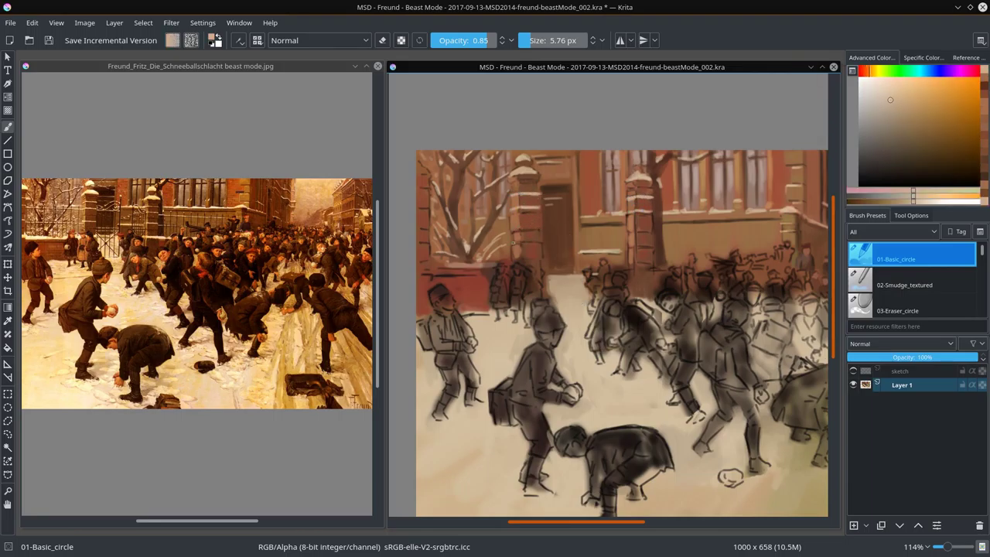
{"action": "left_click", "coordinate": [541, 222], "text": "ctrl"}
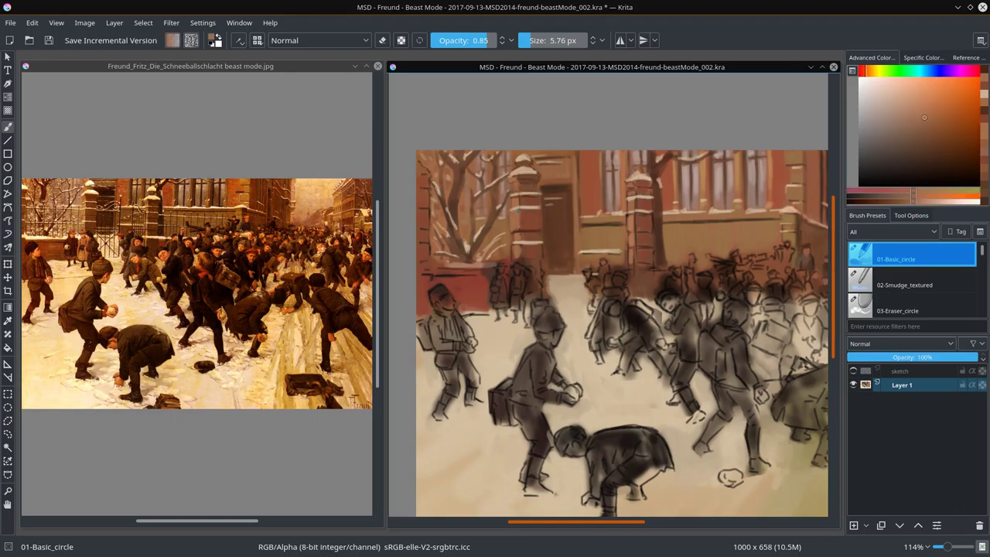
{"action": "left_click", "coordinate": [516, 259], "text": "ctrl"}
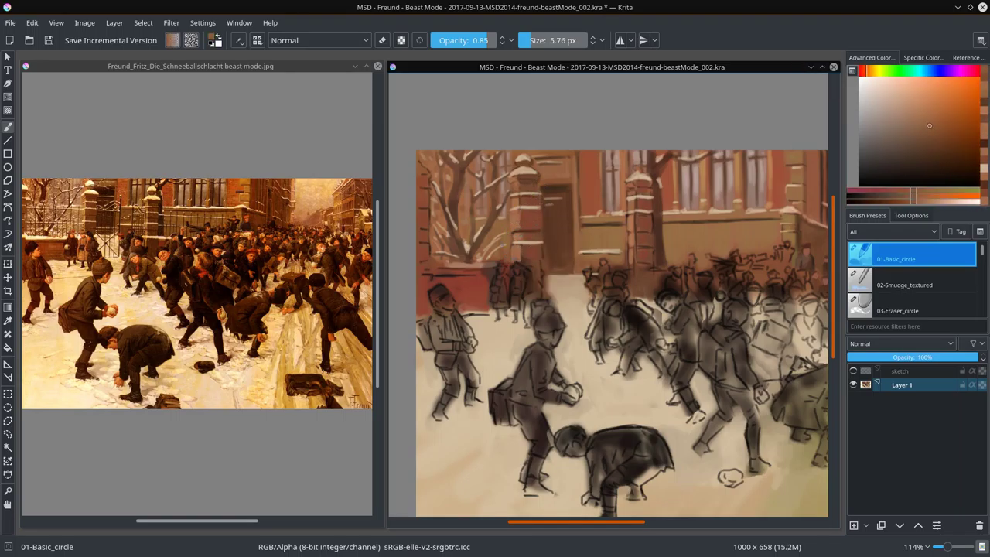
{"action": "left_click", "coordinate": [532, 265], "text": "ctrl"}
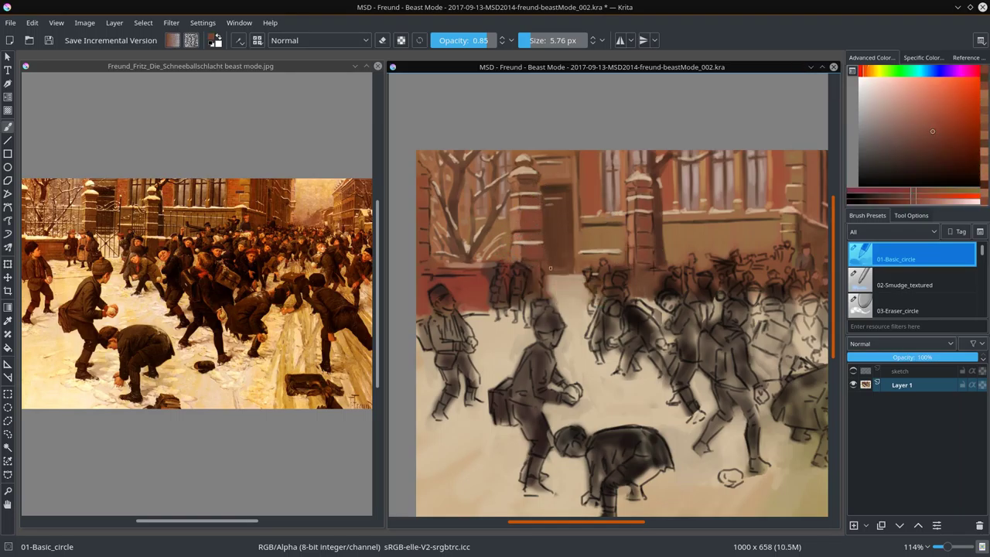
{"action": "left_click", "coordinate": [539, 267], "text": "ctrl"}
{"action": "left_click_drag", "start_coordinate": [431, 268], "coordinate": [493, 267]}
{"action": "left_click", "coordinate": [450, 272], "text": "ctrl"}
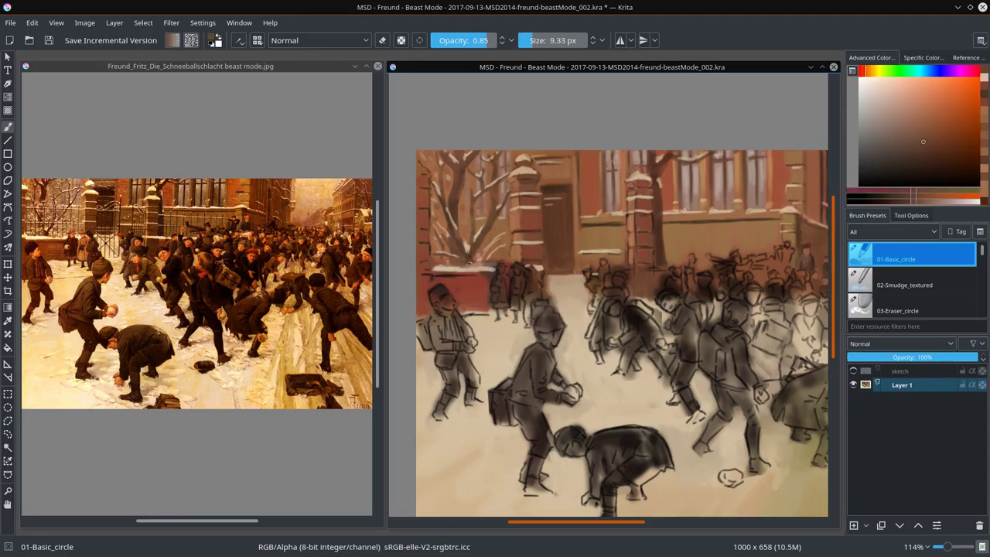
- With a smaller brush, dab dark red-brown and orange-beige brick tones onto the left wall
{"action": "left_click", "coordinate": [449, 273], "text": "ctrl"}
{"action": "key", "text": "bracketleft"}
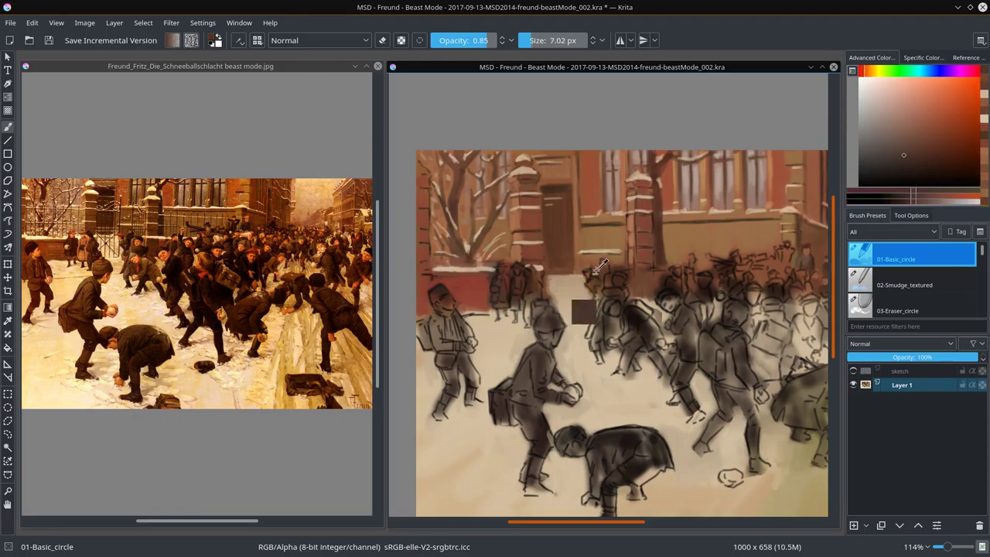
{"action": "left_click", "coordinate": [508, 269], "text": "ctrl"}
{"action": "left_click", "coordinate": [446, 268], "text": "ctrl"}
{"action": "left_click", "coordinate": [527, 358], "text": "ctrl"}
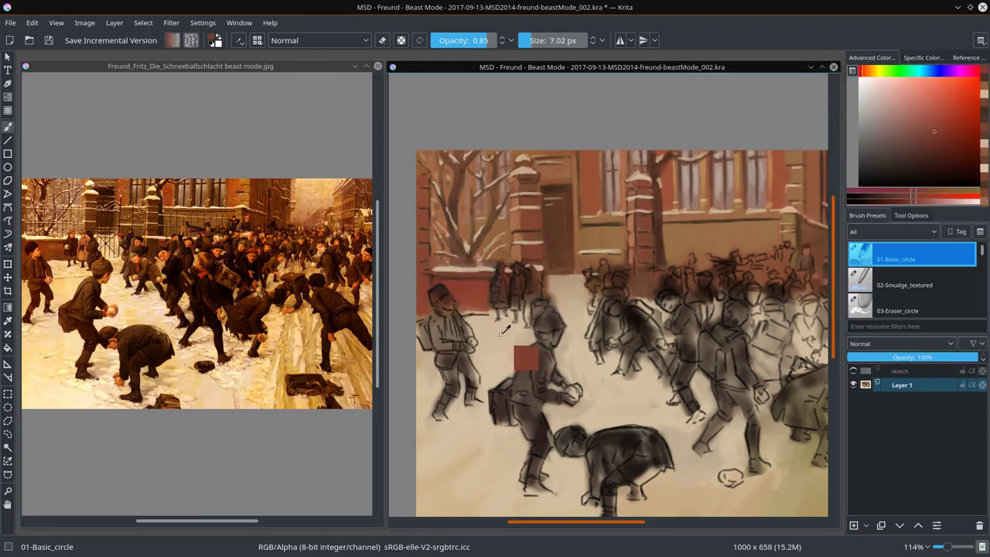
{"action": "left_click", "coordinate": [425, 268], "text": "ctrl"}
{"action": "left_click", "coordinate": [423, 257], "text": "ctrl"}
{"action": "left_click", "coordinate": [420, 215], "text": "ctrl"}
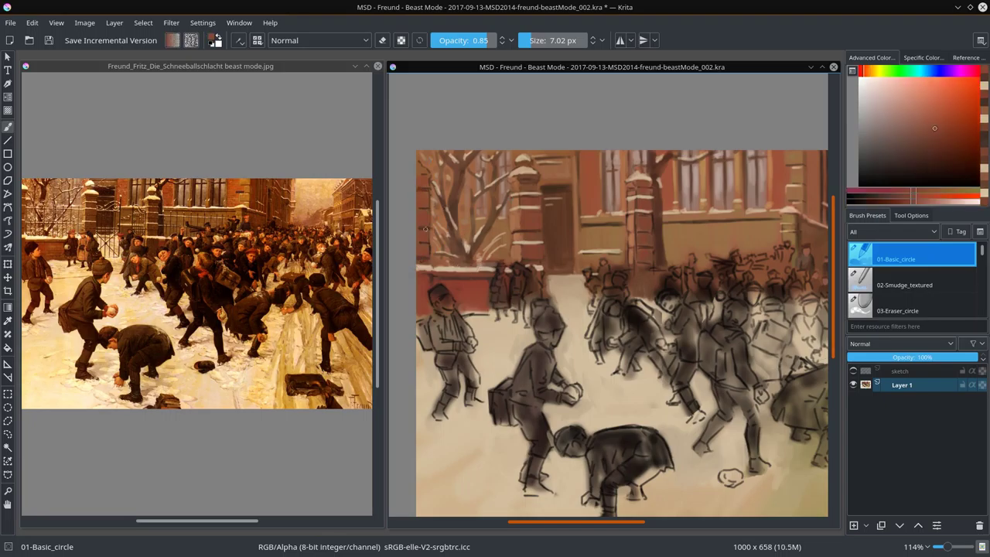
{"action": "left_click", "coordinate": [420, 242], "text": "ctrl"}
- Enlarge the brush and fill the left wall with brick colours and beige snow
{"action": "key", "text": "bracketright"}
{"action": "left_click", "coordinate": [423, 169], "text": "ctrl"}
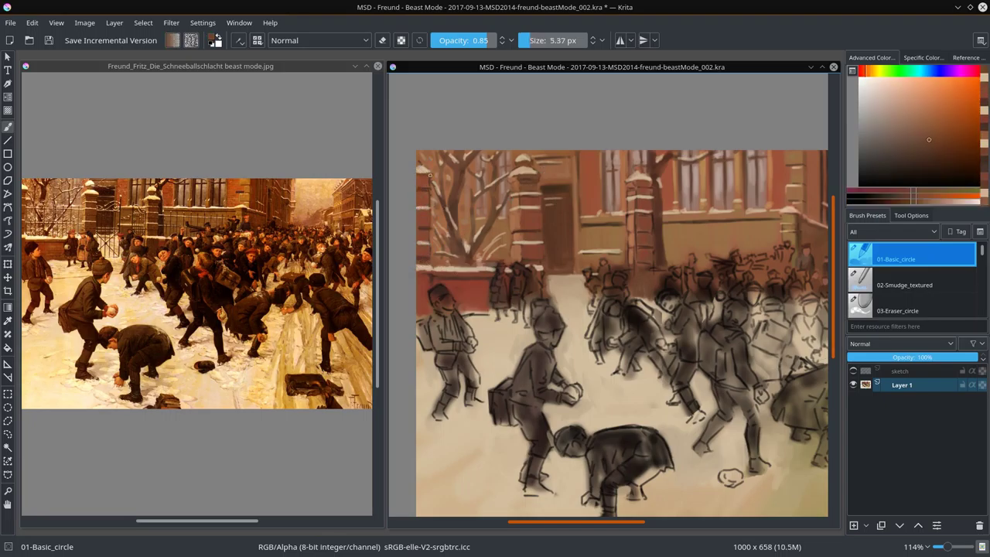
{"action": "left_click", "coordinate": [528, 283], "text": "ctrl"}
{"action": "left_click", "coordinate": [528, 284], "text": "ctrl"}
{"action": "left_click", "coordinate": [504, 249], "text": "ctrl"}
{"action": "left_click", "coordinate": [464, 258], "text": "ctrl"}
{"action": "left_click", "coordinate": [479, 312], "text": "ctrl"}
{"action": "left_click", "coordinate": [484, 306], "text": "ctrl"}
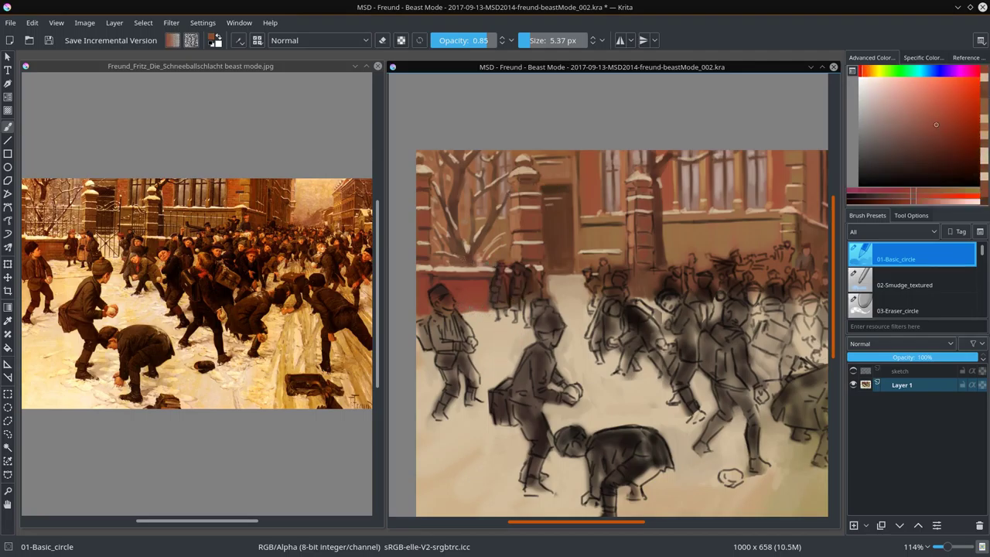
{"action": "left_click", "coordinate": [487, 326], "text": "ctrl"}
- Paint the right-hand wall in reddish browns with light beige snow on its ledges
{"action": "left_click", "coordinate": [636, 281], "text": "ctrl"}
{"action": "left_click", "coordinate": [643, 300], "text": "ctrl"}
{"action": "left_click", "coordinate": [661, 288], "text": "ctrl"}
{"action": "left_click", "coordinate": [662, 262], "text": "ctrl"}
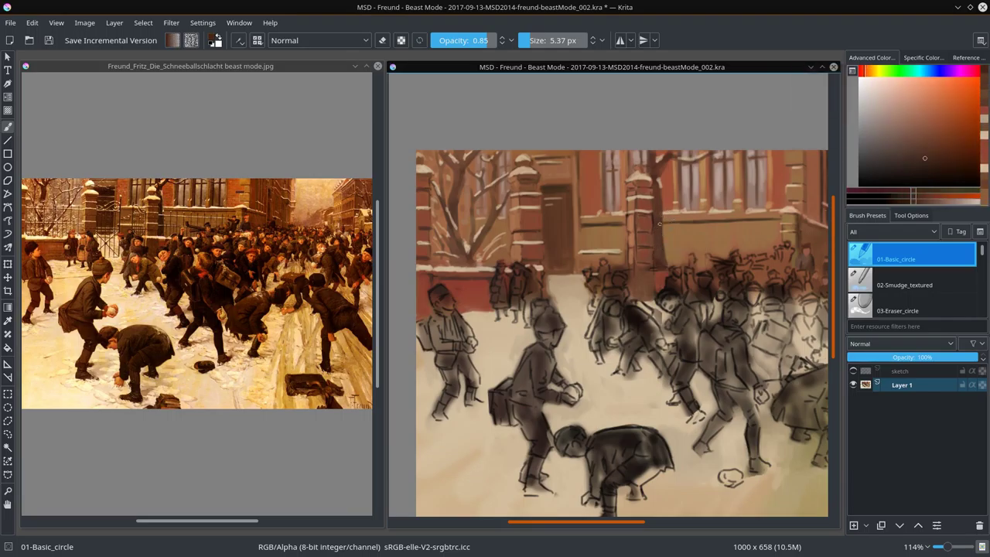
{"action": "left_click", "coordinate": [600, 307], "text": "ctrl"}
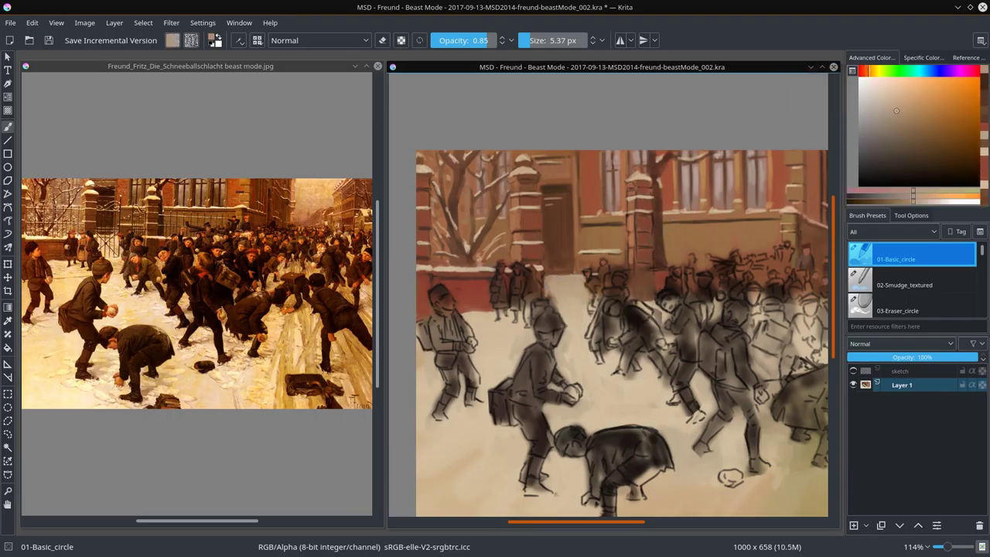
{"action": "left_click", "coordinate": [575, 364], "text": "ctrl"}
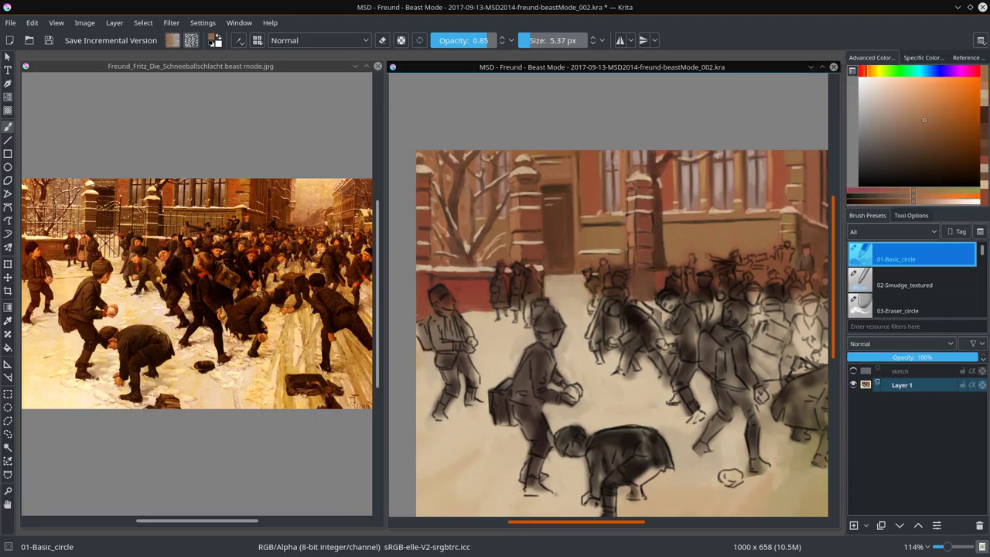
{"action": "left_click", "coordinate": [631, 256], "text": "ctrl"}
{"action": "left_click", "coordinate": [632, 262], "text": "ctrl"}
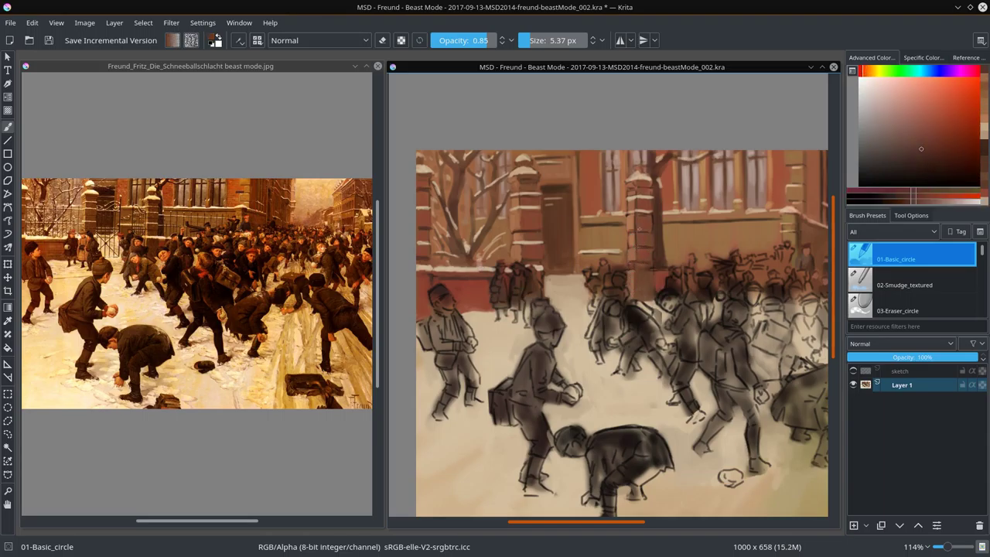
{"action": "key", "text": "bracketright"}
{"action": "key", "text": "bracketleft"}
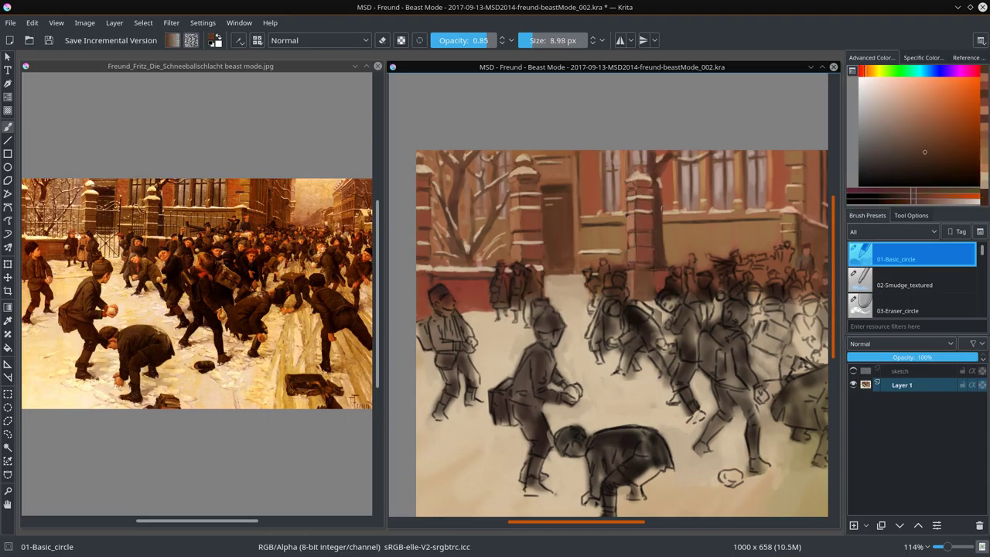
{"action": "left_click", "coordinate": [639, 247], "text": "ctrl"}
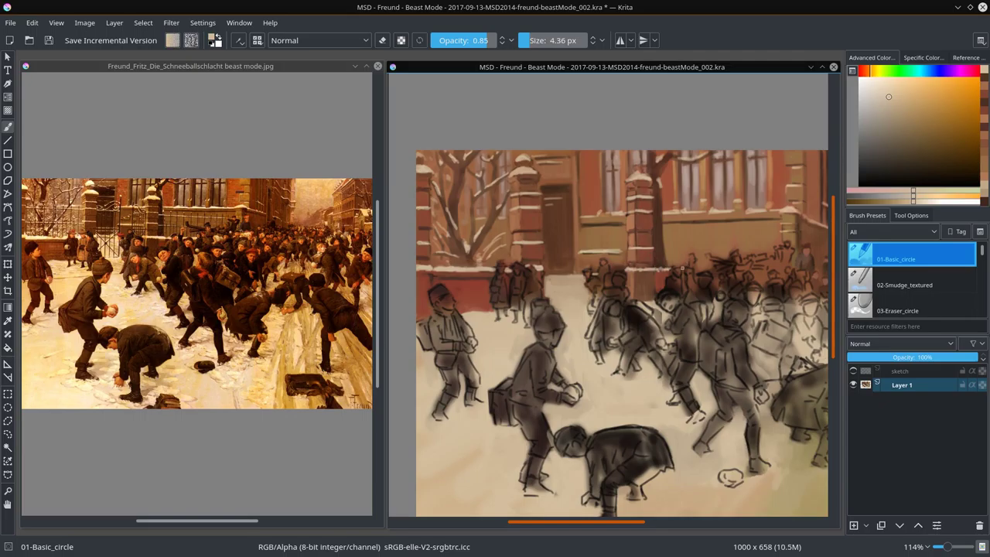
- Touch up the right-hand wall with lighter brown tones sampled from the painting
{"action": "left_click", "coordinate": [768, 269], "text": "ctrl"}
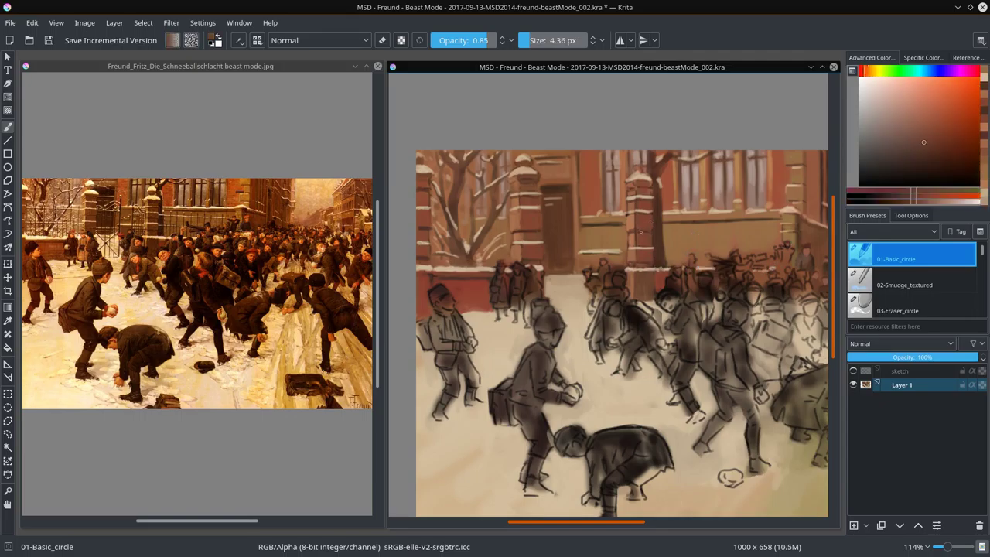
{"action": "left_click", "coordinate": [636, 244], "text": "ctrl"}
{"action": "left_click", "coordinate": [687, 236], "text": "ctrl"}
{"action": "left_click", "coordinate": [661, 236], "text": "ctrl"}
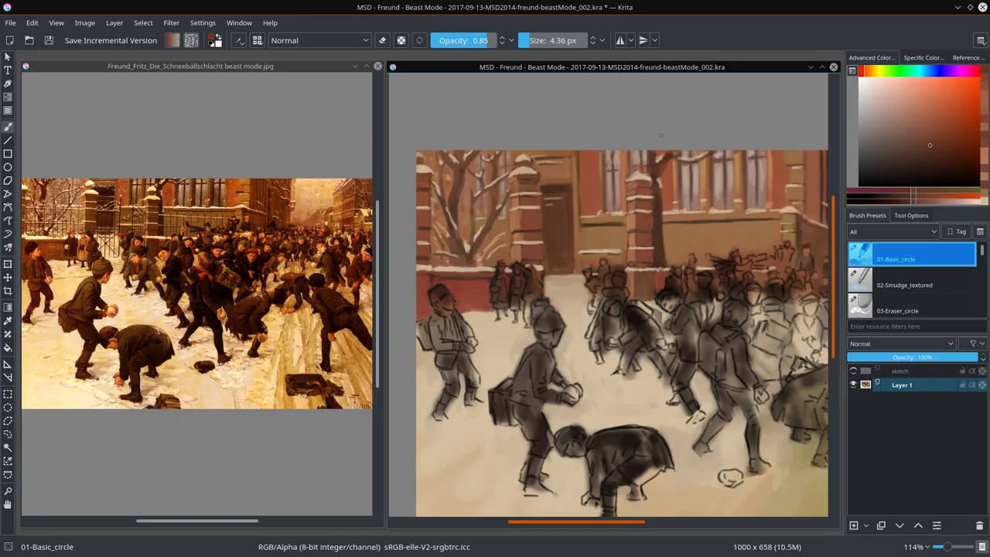
{"action": "left_click", "coordinate": [614, 329], "text": "ctrl"}
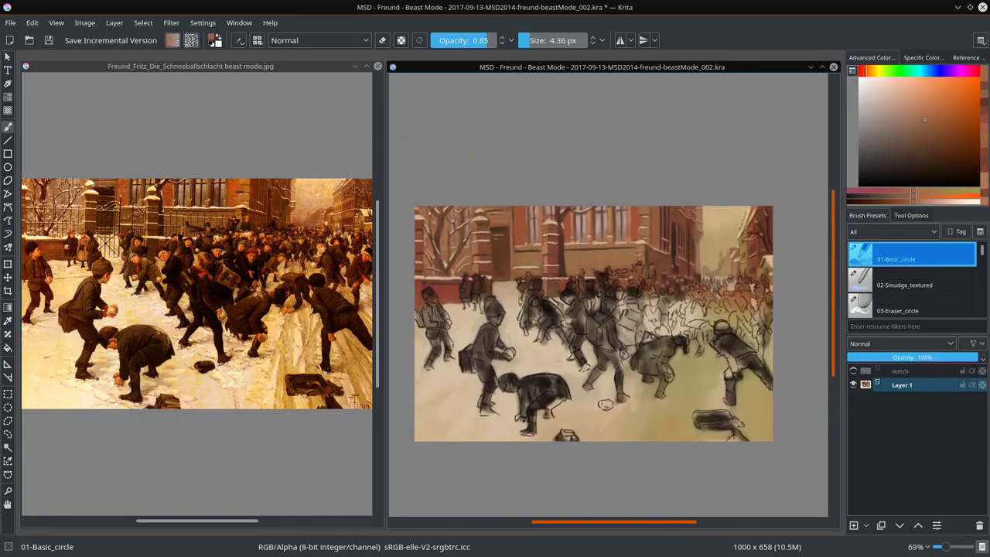
- Paint thin dark-brown horizontal fence rails across the tree and the right-hand wall
{"action": "scroll", "coordinate": [430, 242], "scroll_direction": "up", "scroll_amount": 3}
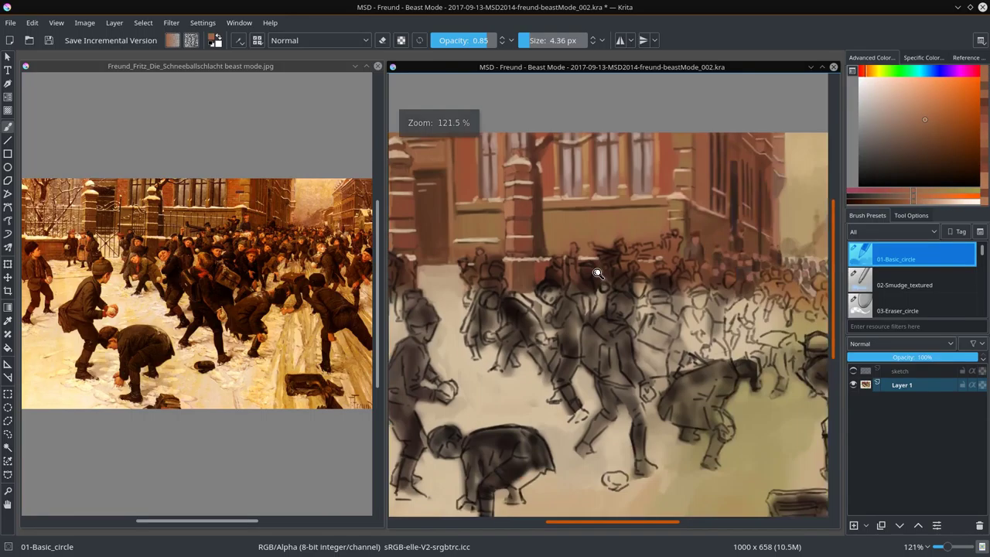
{"action": "left_click", "coordinate": [433, 243], "text": "ctrl"}
{"action": "key", "text": "bracketleft"}
{"action": "left_click_drag", "start_coordinate": [424, 243], "coordinate": [495, 243]}
{"action": "left_click_drag", "start_coordinate": [423, 285], "coordinate": [504, 286]}
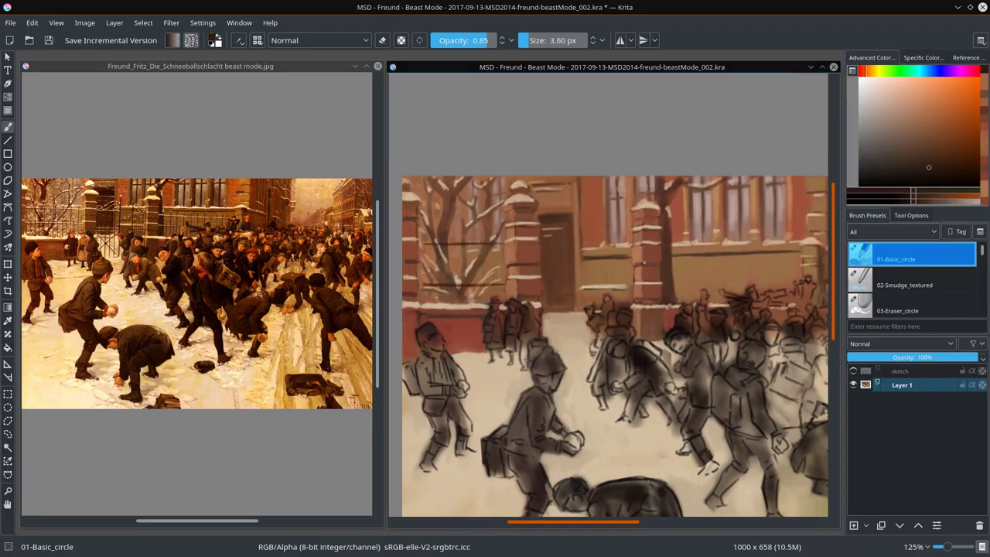
{"action": "left_click_drag", "start_coordinate": [667, 252], "coordinate": [792, 259]}
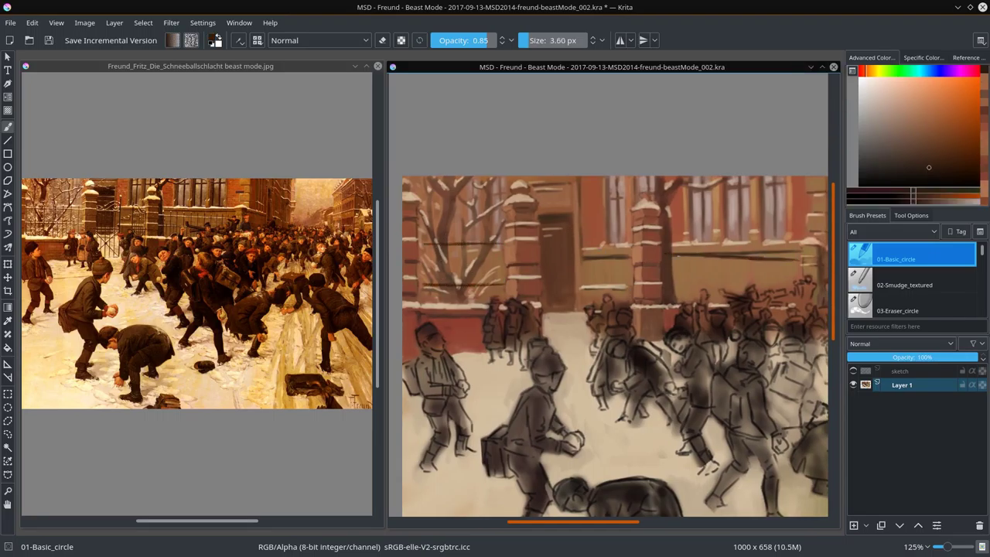
{"action": "left_click_drag", "start_coordinate": [673, 285], "coordinate": [746, 287]}
- Add vertical fence bars over the tree and along the right-hand fence
{"action": "left_click_drag", "start_coordinate": [437, 236], "coordinate": [437, 297]}
{"action": "mouse_move", "coordinate": [453, 239]}
{"action": "left_mouse_down"}
{"action": "mouse_move", "coordinate": [453, 284]}
{"action": "mouse_move", "coordinate": [468, 303]}
{"action": "left_mouse_up"}
{"action": "left_click_drag", "start_coordinate": [451, 287], "coordinate": [451, 306]}
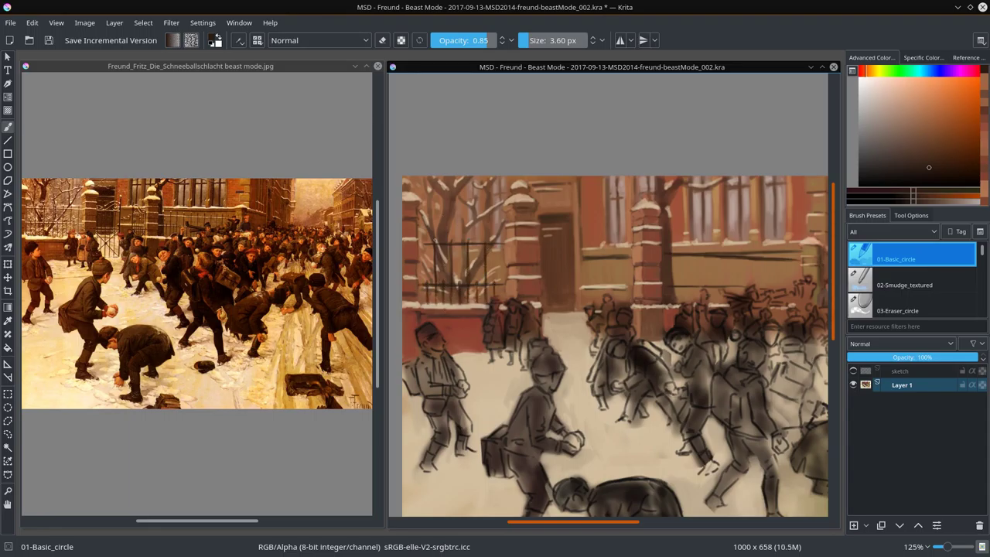
{"action": "left_click_drag", "start_coordinate": [678, 247], "coordinate": [678, 300]}
{"action": "key", "text": "ctrl+z"}
{"action": "left_click_drag", "start_coordinate": [680, 252], "coordinate": [681, 302]}
{"action": "mouse_move", "coordinate": [696, 257]}
{"action": "left_mouse_down"}
{"action": "mouse_move", "coordinate": [697, 300]}
{"action": "mouse_move", "coordinate": [714, 296]}
{"action": "left_mouse_up"}
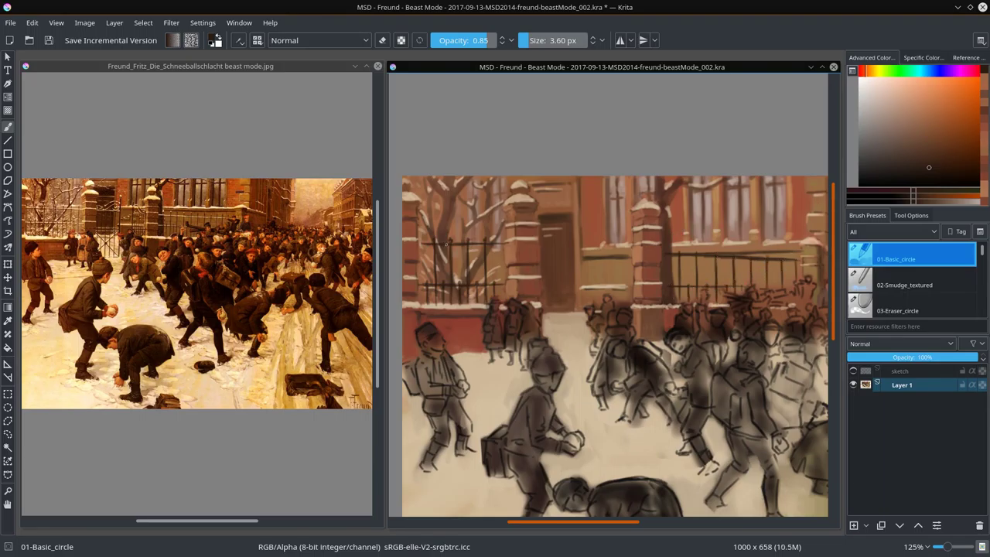
- Paint dark gate bars and a cross brace in the doorway between the brick pillars
{"action": "left_click", "coordinate": [484, 241], "text": "ctrl"}
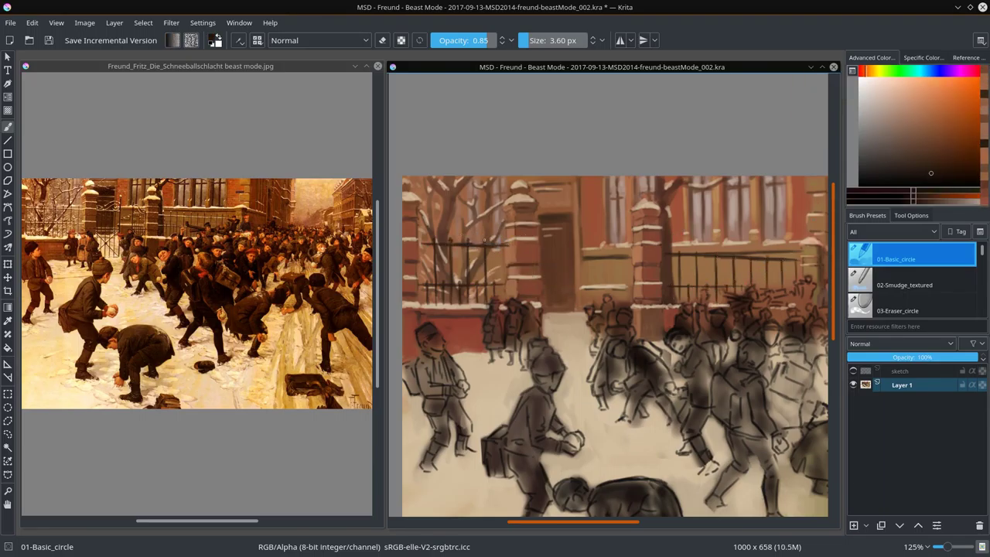
{"action": "mouse_move", "coordinate": [584, 226]}
{"action": "left_mouse_down"}
{"action": "mouse_move", "coordinate": [585, 341]}
{"action": "mouse_move", "coordinate": [549, 338]}
{"action": "left_mouse_up"}
{"action": "left_click_drag", "start_coordinate": [565, 247], "coordinate": [566, 345]}
{"action": "left_click_drag", "start_coordinate": [576, 248], "coordinate": [577, 339]}
{"action": "left_click_drag", "start_coordinate": [552, 249], "coordinate": [553, 340]}
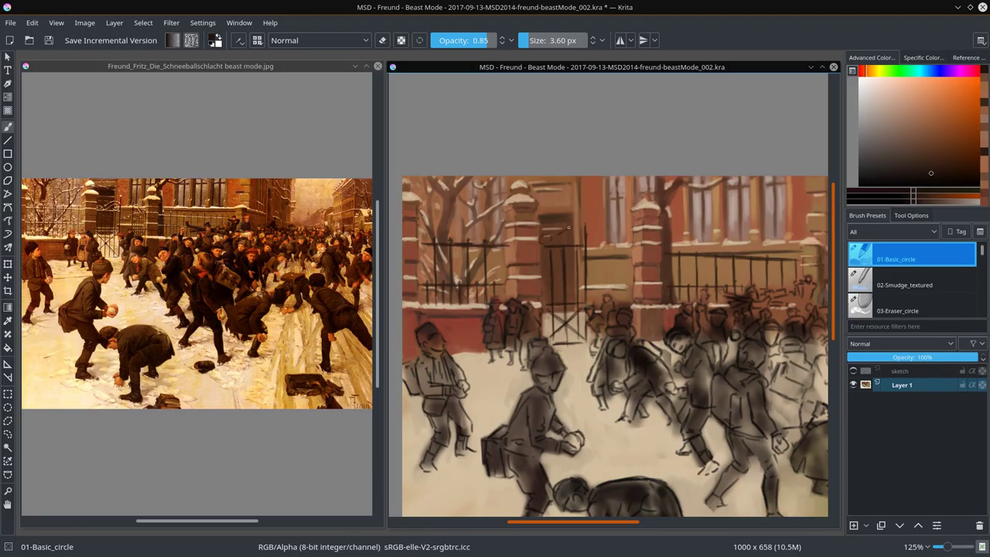
{"action": "mouse_move", "coordinate": [614, 235]}
{"action": "left_mouse_down"}
{"action": "mouse_move", "coordinate": [614, 297]}
{"action": "mouse_move", "coordinate": [637, 323]}
{"action": "left_mouse_up"}
{"action": "left_click_drag", "start_coordinate": [625, 259], "coordinate": [624, 300]}
{"action": "left_click_drag", "start_coordinate": [630, 256], "coordinate": [630, 277]}
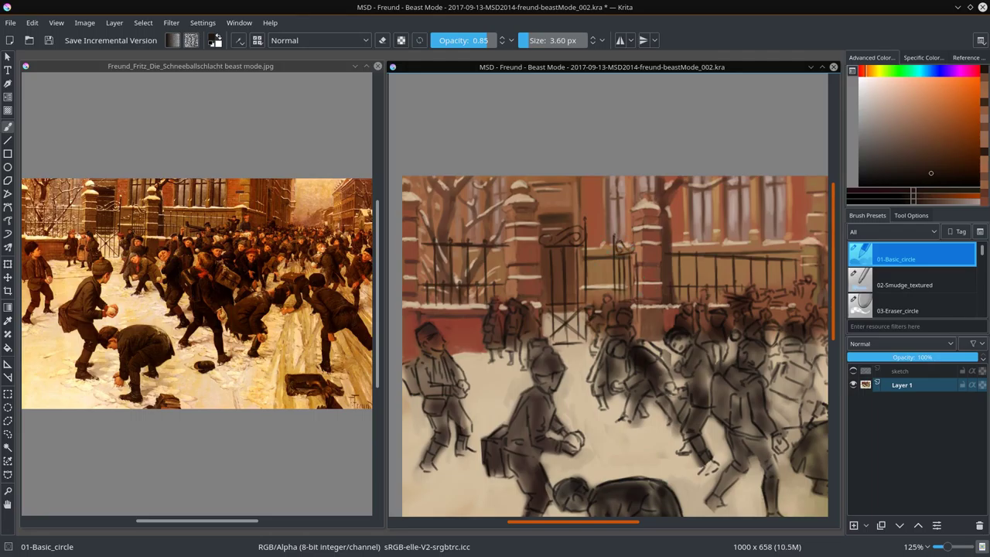
{"action": "scroll", "coordinate": [645, 303], "scroll_direction": "down", "scroll_amount": 4}
{"action": "scroll", "coordinate": [644, 303], "scroll_direction": "up", "scroll_amount": 1}
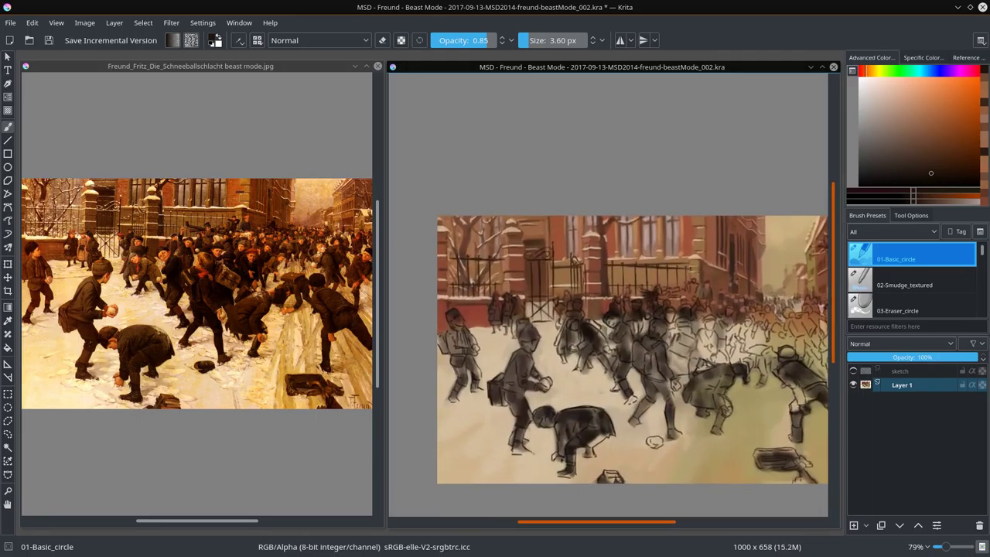
- Sample the beige snow colour, zoom out to check the composition, and save the file
{"action": "left_click", "coordinate": [452, 223], "text": "ctrl"}
{"action": "scroll", "coordinate": [452, 223], "scroll_direction": "up", "scroll_amount": 3}
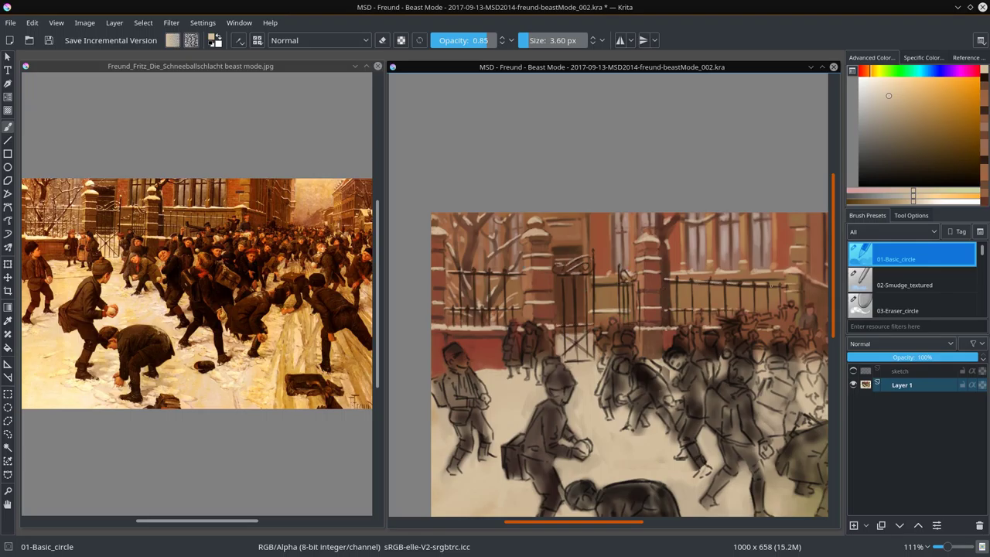
{"action": "scroll", "coordinate": [461, 255], "scroll_direction": "down", "scroll_amount": 4}
{"action": "left_click", "coordinate": [48, 40]}
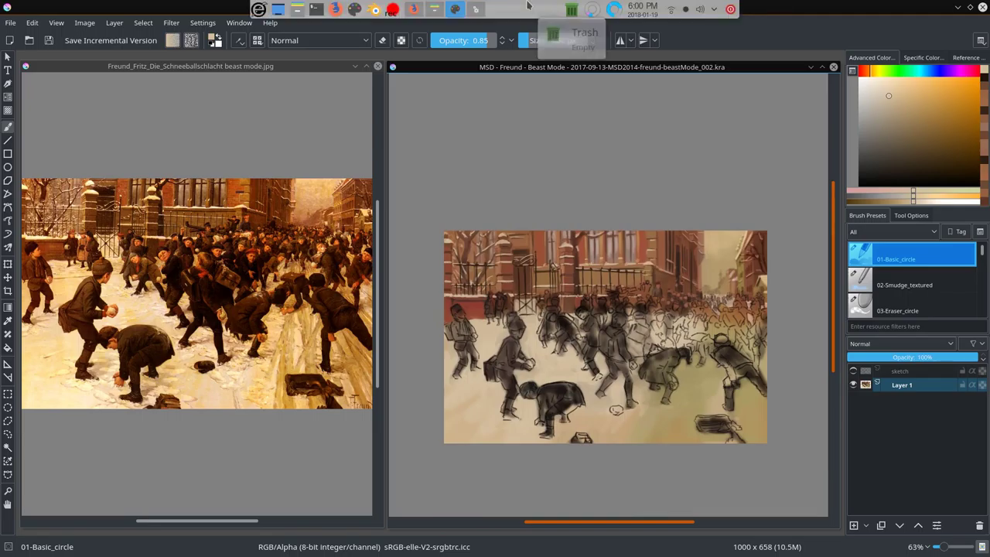
{"action": "mouse_move", "coordinate": [510, 12]}
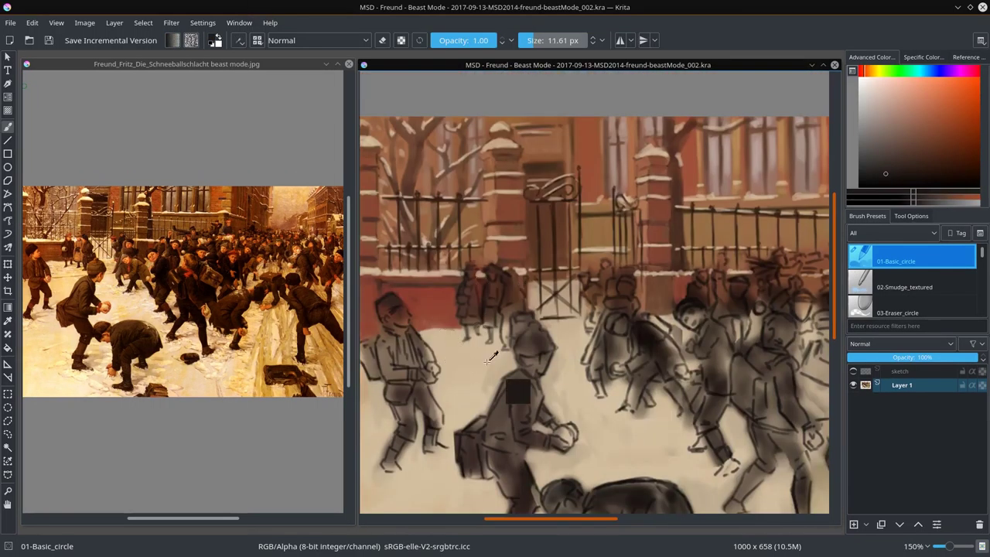
- Sample tan and reddish tones near the gate and shrink the brush for fine detail
{"action": "left_click", "coordinate": [541, 402], "text": "ctrl"}
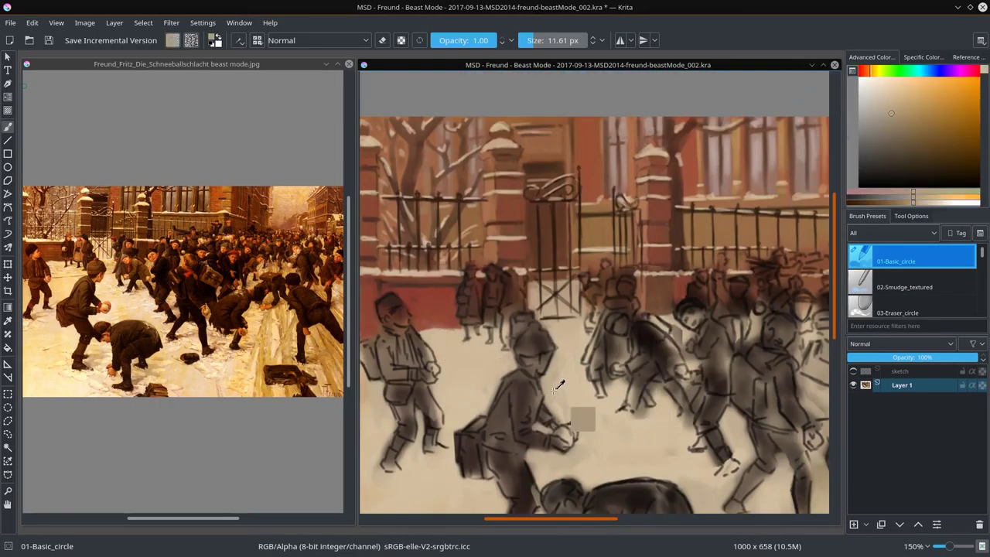
{"action": "left_click", "coordinate": [446, 365], "text": "ctrl"}
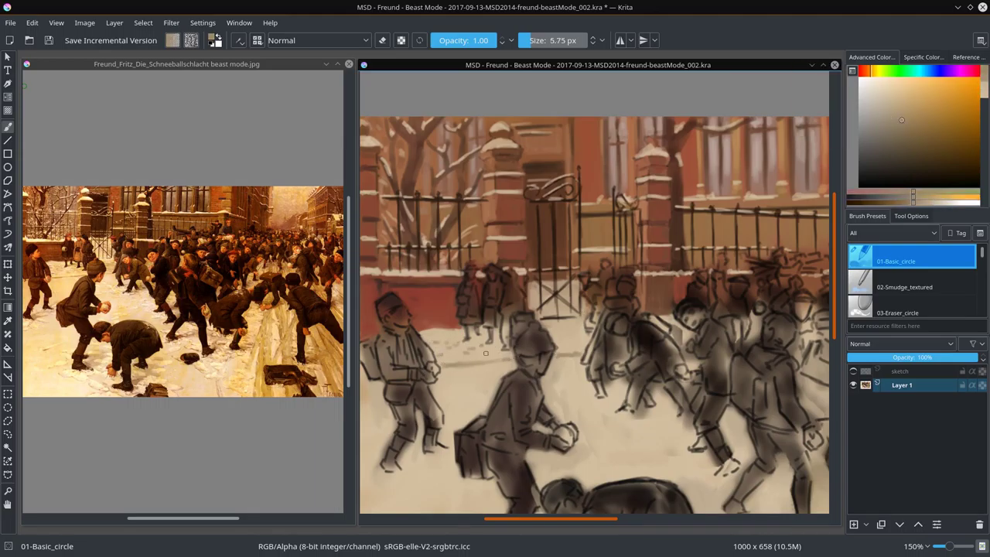
{"action": "scroll", "coordinate": [486, 353], "scroll_direction": "left", "scroll_amount": 2}
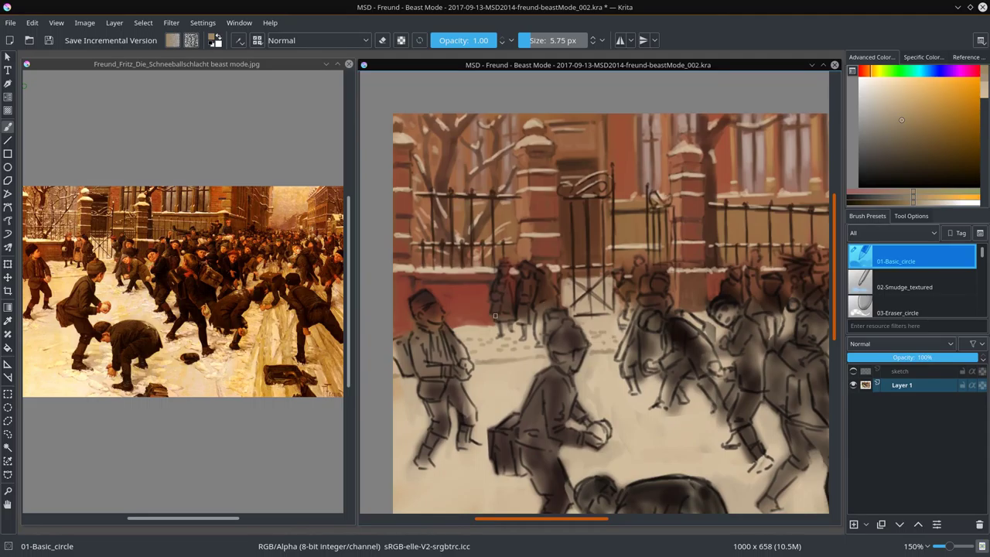
{"action": "left_click", "coordinate": [495, 295], "text": "ctrl"}
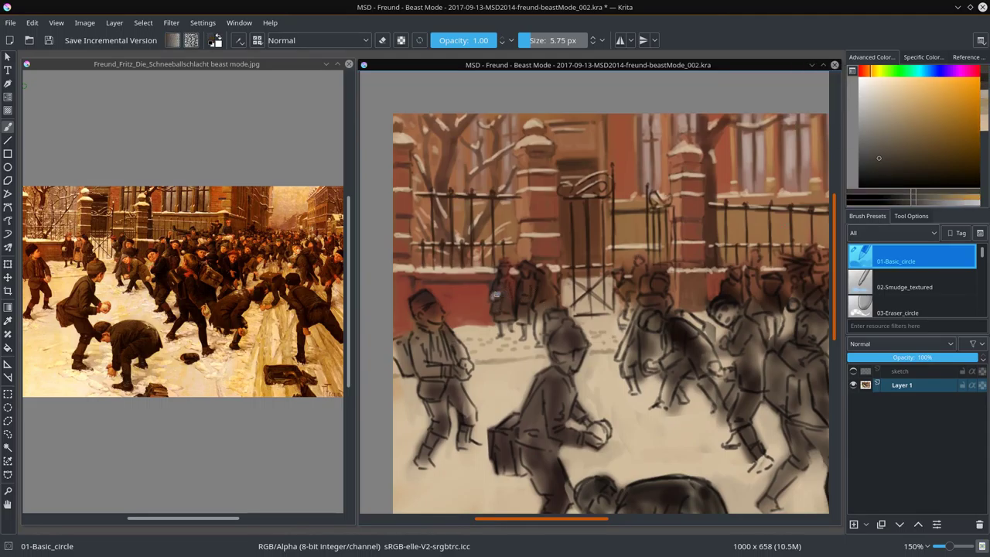
{"action": "left_click", "coordinate": [496, 292], "text": "ctrl"}
{"action": "key", "text": "bracketleft"}
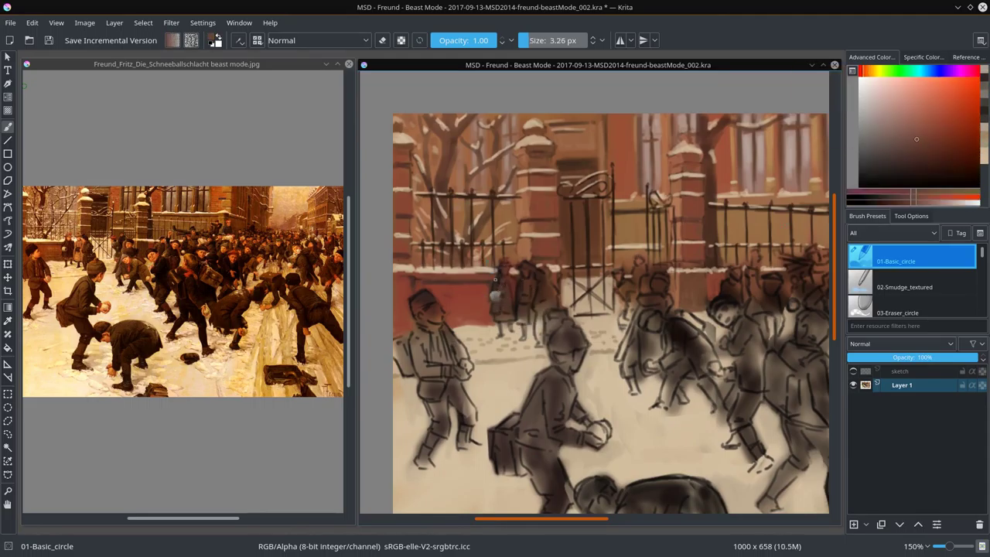
- Paint the figures by the gate in brick red, tan, magenta and orange-brown tones
{"action": "left_click", "coordinate": [453, 291], "text": "ctrl"}
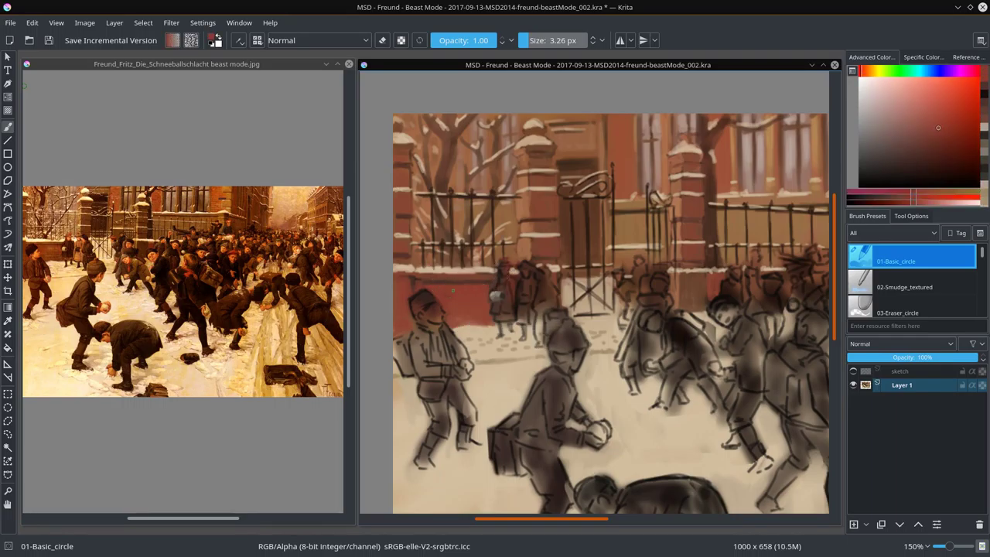
{"action": "left_click", "coordinate": [506, 268], "text": "ctrl"}
{"action": "left_click", "coordinate": [500, 270], "text": "ctrl"}
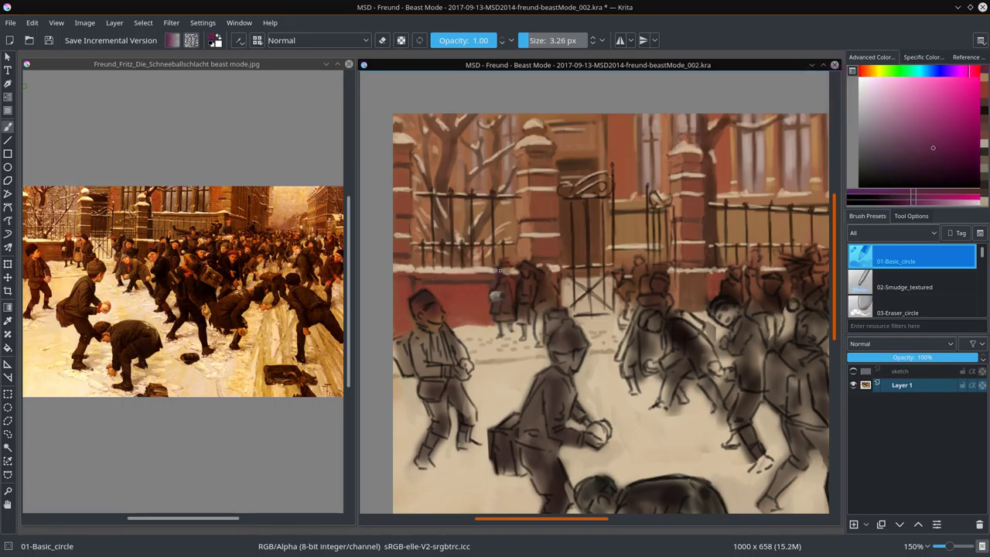
{"action": "left_click", "coordinate": [503, 287], "text": "ctrl"}
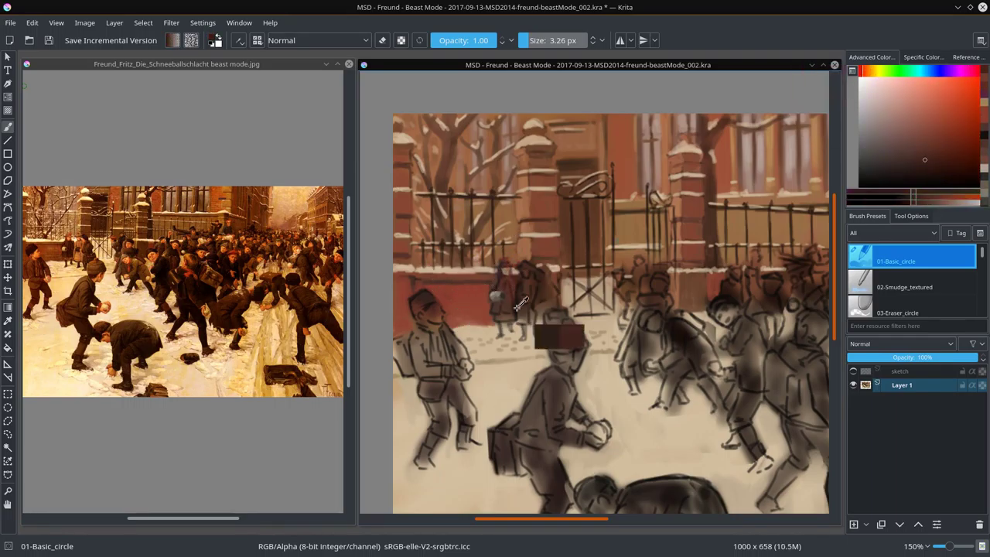
{"action": "left_click", "coordinate": [500, 306], "text": "ctrl"}
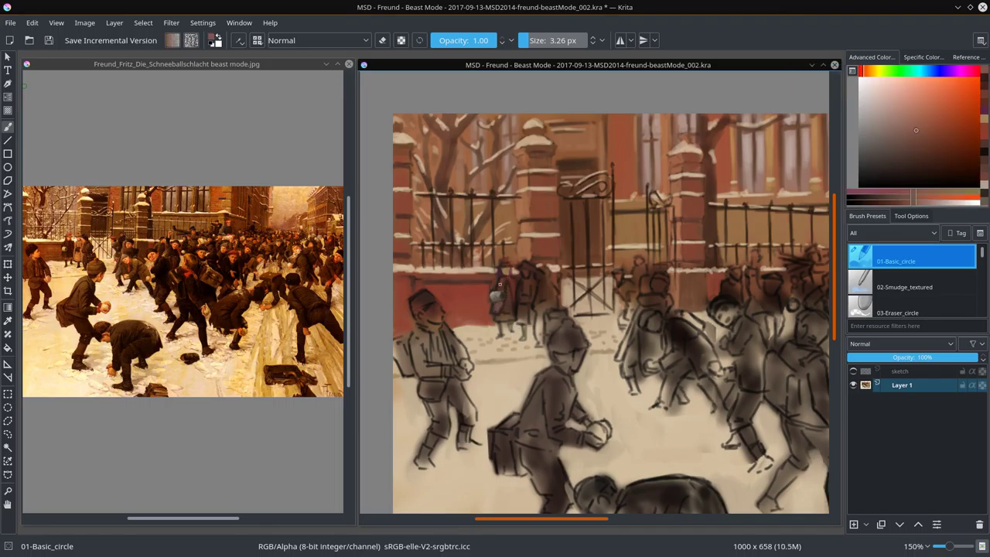
{"action": "left_click", "coordinate": [509, 273], "text": "ctrl"}
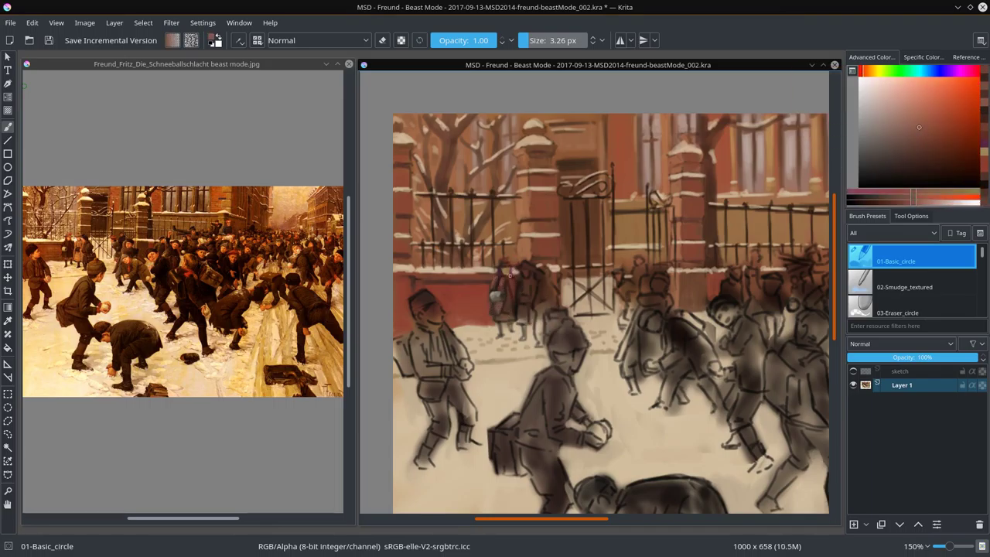
{"action": "left_click", "coordinate": [509, 316], "text": "ctrl"}
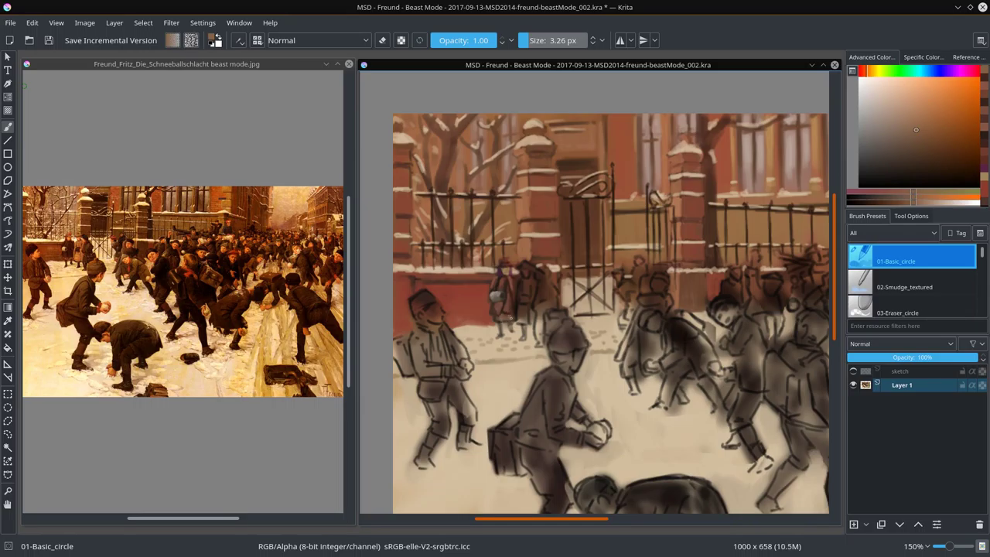
{"action": "left_click", "coordinate": [481, 253], "text": "ctrl"}
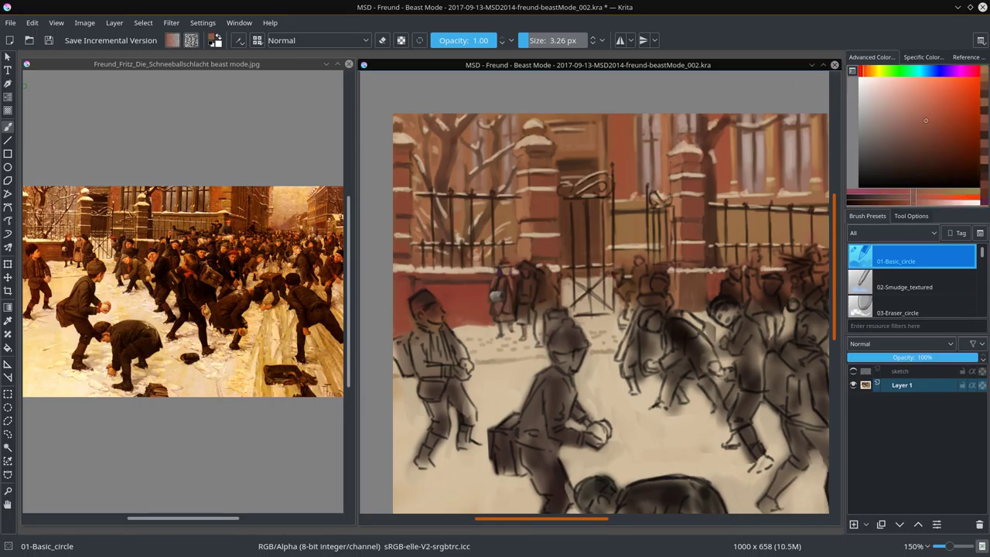
{"action": "left_click", "coordinate": [507, 280], "text": "ctrl"}
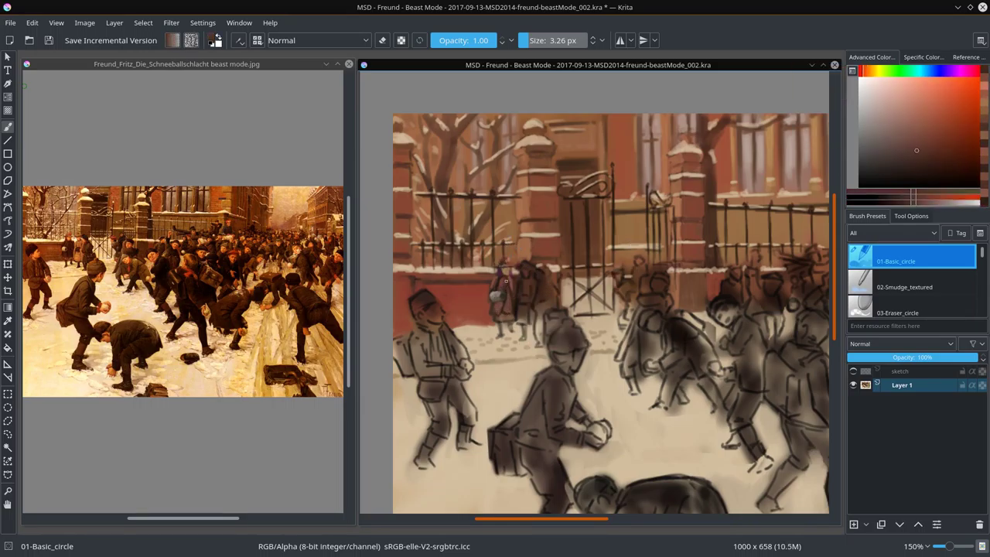
- Darken the distant figures, fine-tuning the current colour's shade in the colour selector
{"action": "left_click", "coordinate": [508, 312], "text": "ctrl"}
{"action": "left_click", "coordinate": [506, 304], "text": "ctrl"}
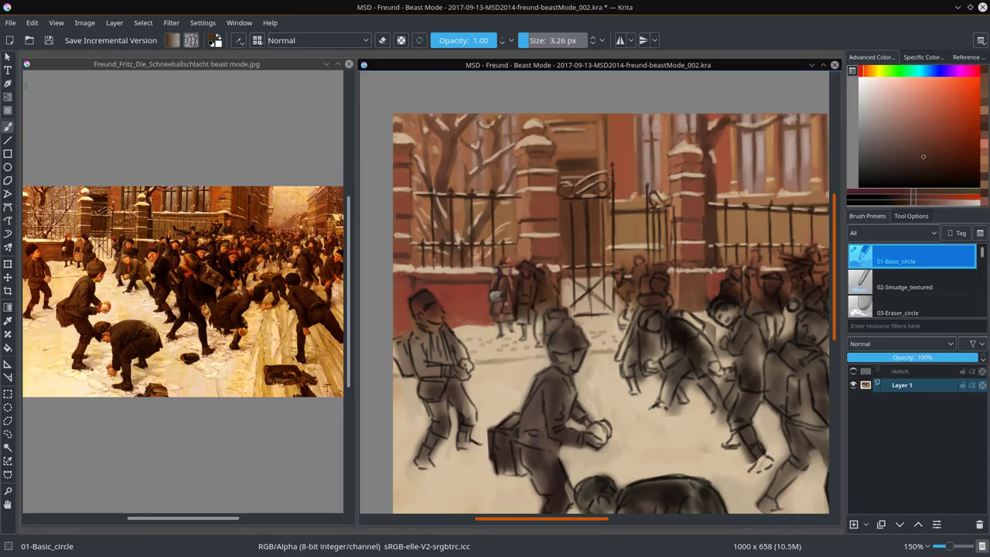
{"action": "left_click", "coordinate": [506, 304], "text": "ctrl"}
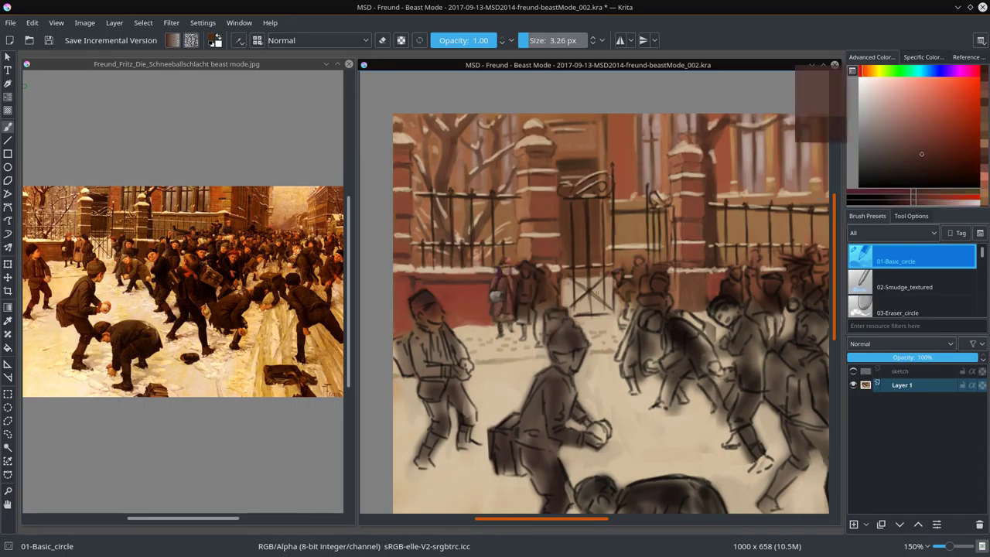
{"action": "left_click", "coordinate": [509, 329], "text": "ctrl"}
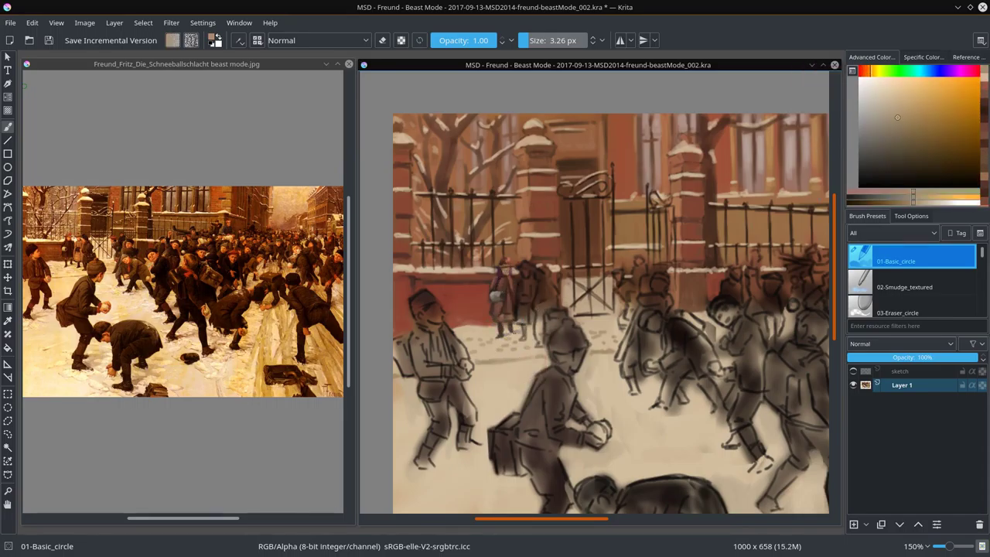
{"action": "left_click", "coordinate": [530, 284], "text": "ctrl"}
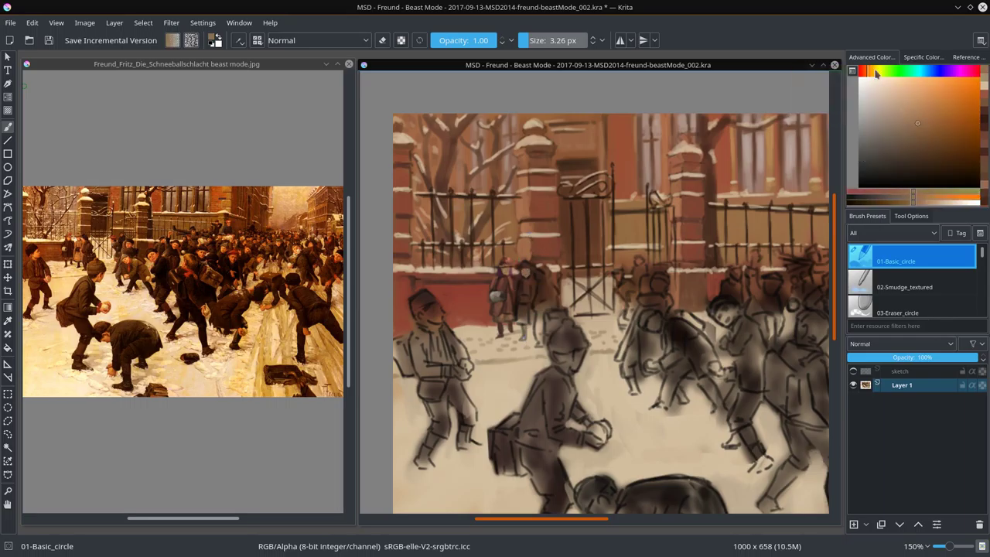
{"action": "left_click", "coordinate": [533, 235], "text": "ctrl"}
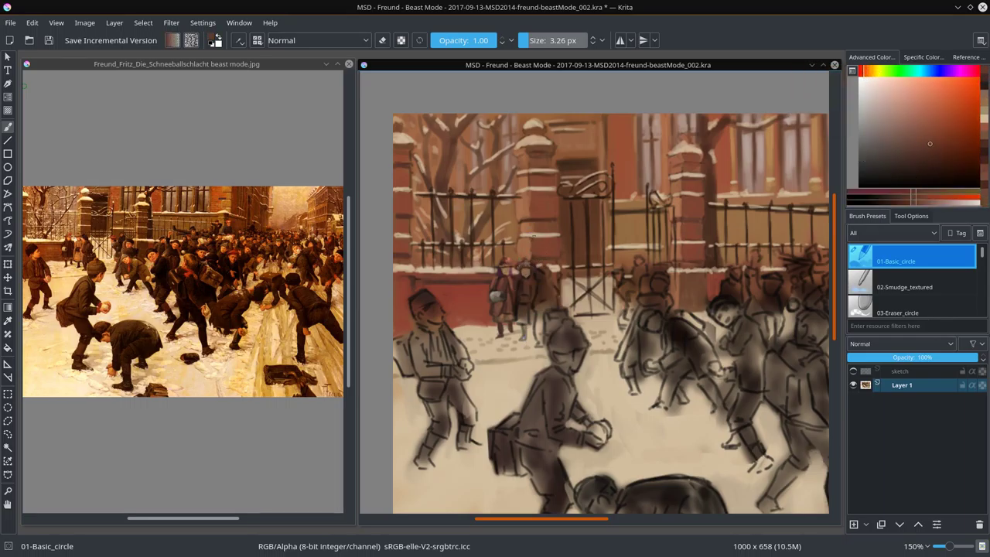
{"action": "left_click", "coordinate": [532, 272], "text": "ctrl"}
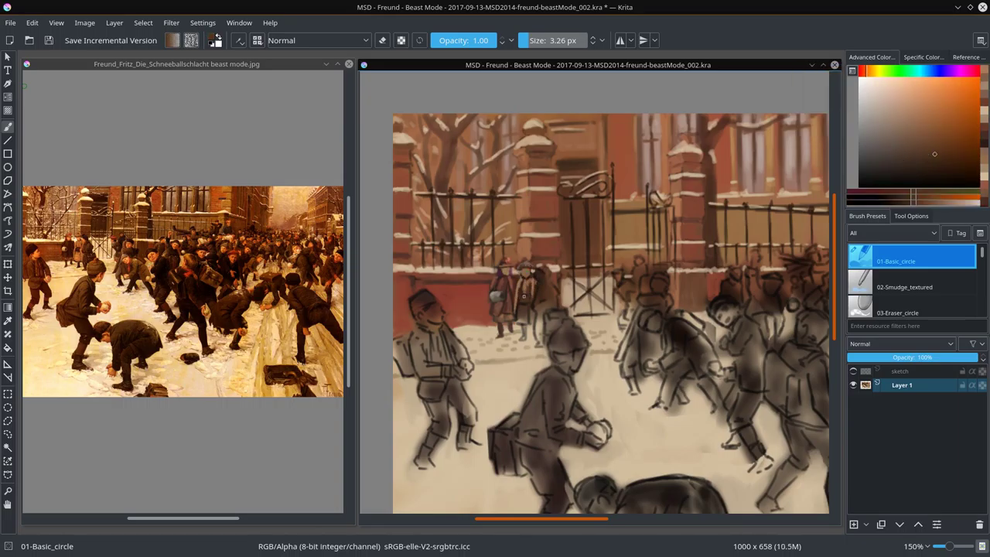
{"action": "left_click", "coordinate": [525, 296], "text": "ctrl"}
{"action": "left_click", "coordinate": [527, 303], "text": "ctrl"}
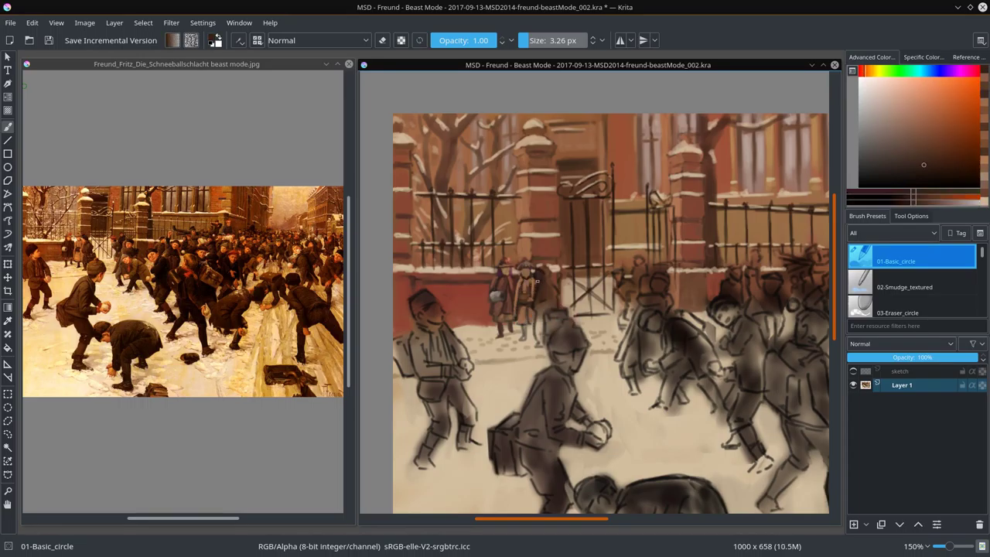
{"action": "left_click", "coordinate": [917, 165]}
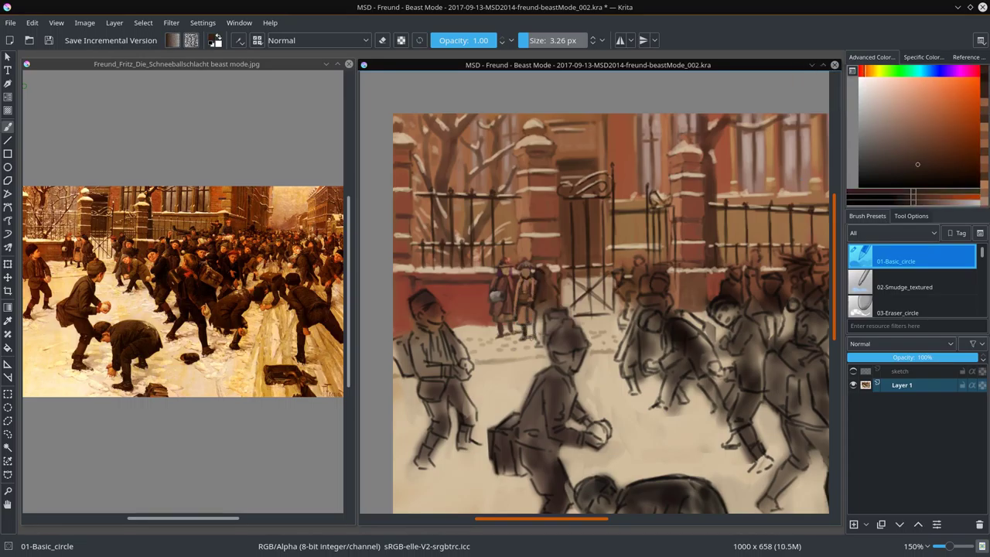
- Paint light beige snow and mid browns around the gate figures
{"action": "left_click", "coordinate": [524, 264], "text": "ctrl"}
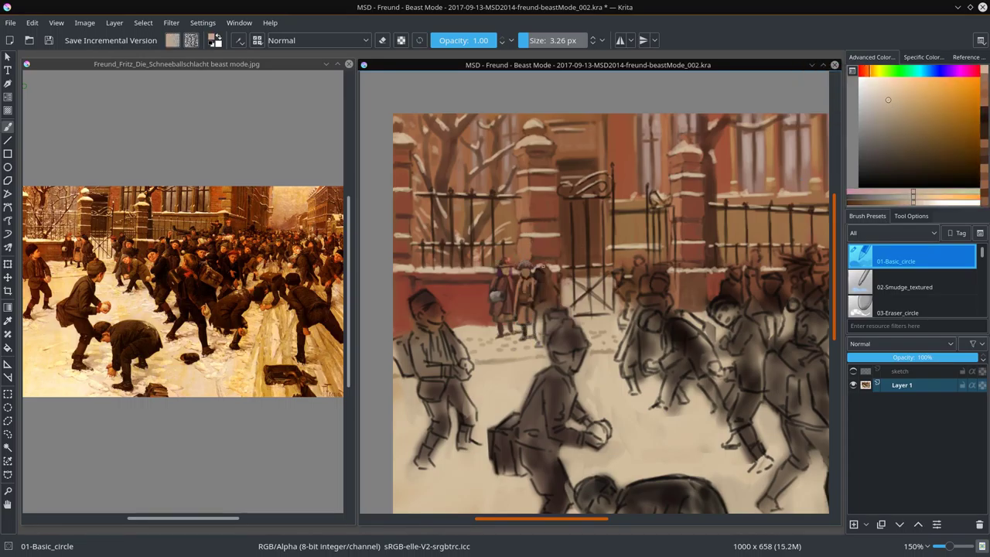
{"action": "left_click", "coordinate": [507, 261], "text": "ctrl"}
{"action": "left_click", "coordinate": [506, 261], "text": "ctrl"}
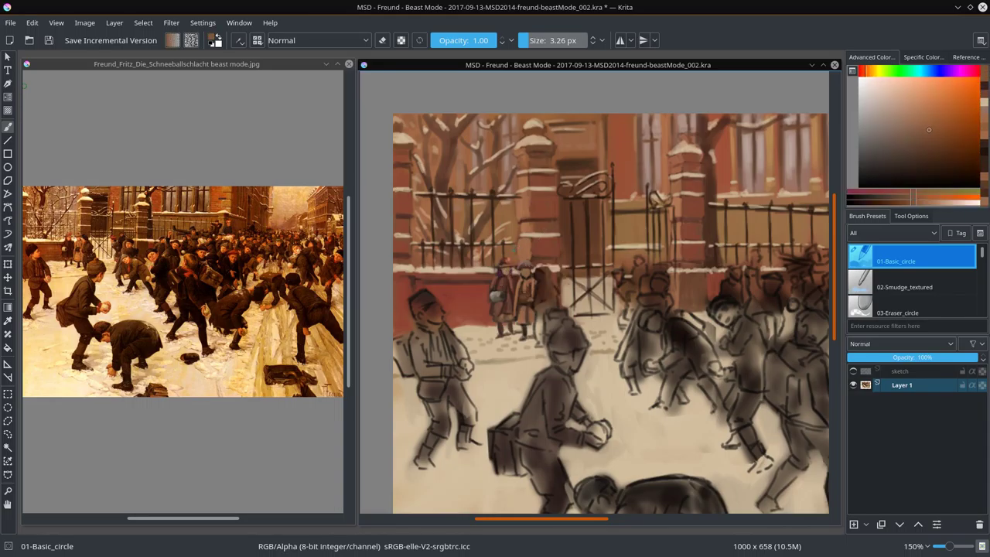
{"action": "left_click", "coordinate": [545, 269], "text": "ctrl"}
{"action": "left_click", "coordinate": [541, 266], "text": "ctrl"}
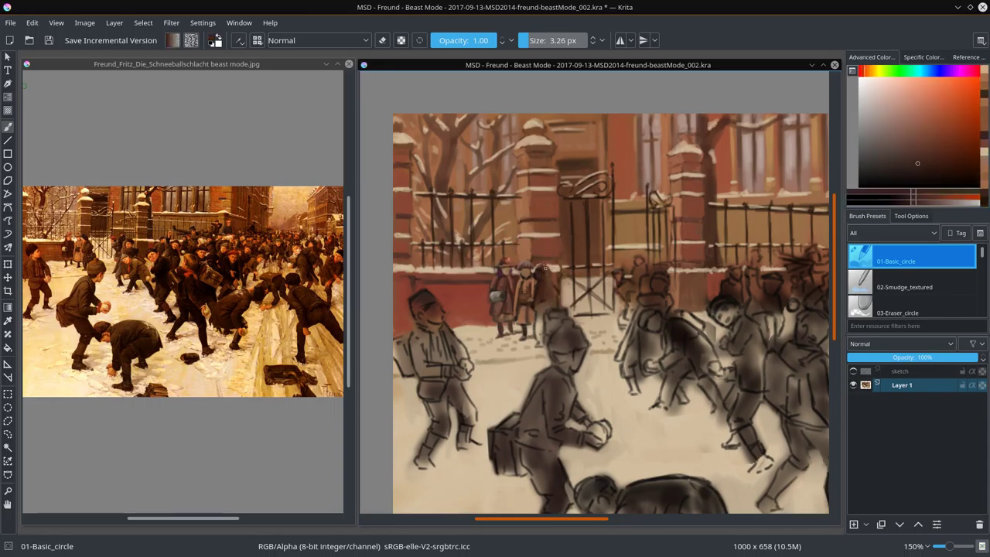
{"action": "left_click", "coordinate": [535, 269], "text": "ctrl"}
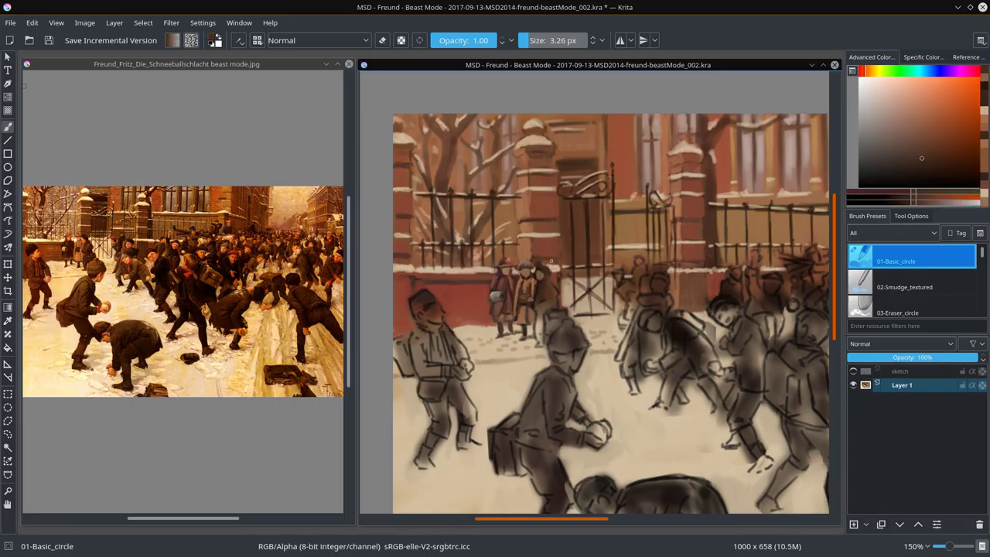
{"action": "left_click", "coordinate": [553, 313], "text": "ctrl"}
{"action": "left_click", "coordinate": [542, 284], "text": "ctrl"}
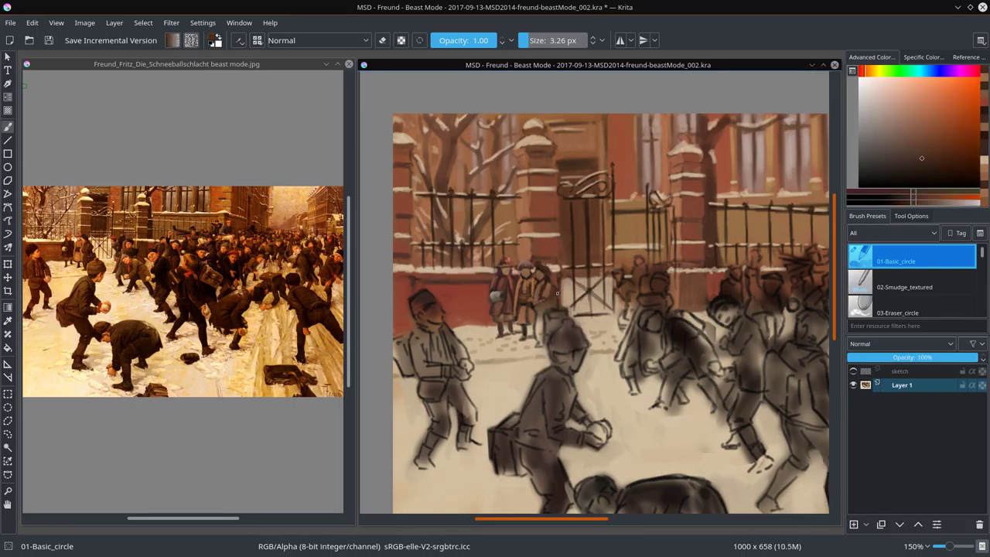
{"action": "left_click", "coordinate": [534, 289], "text": "ctrl"}
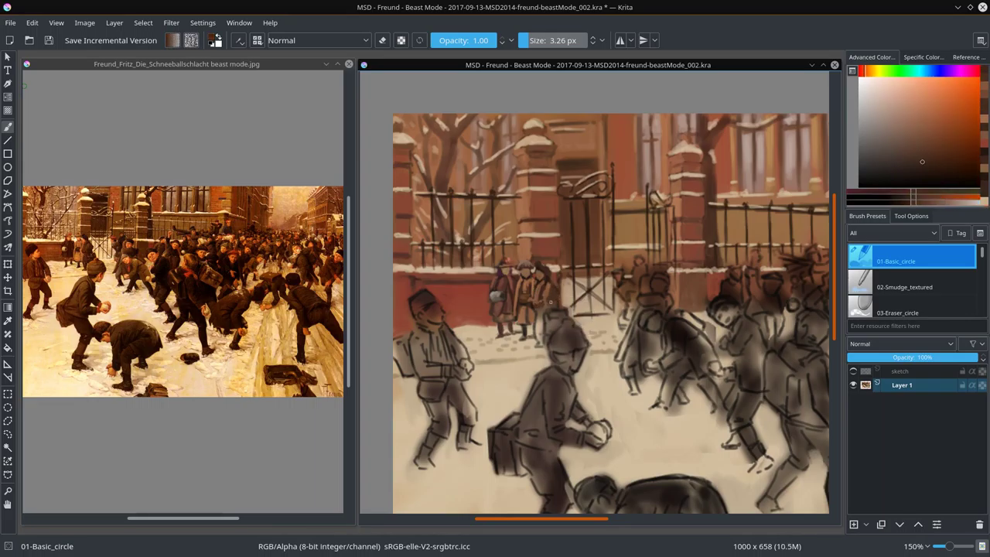
- Add dark and light brown accents to the small figures by the gate
{"action": "left_click", "coordinate": [557, 305], "text": "ctrl"}
{"action": "left_click", "coordinate": [545, 293], "text": "ctrl"}
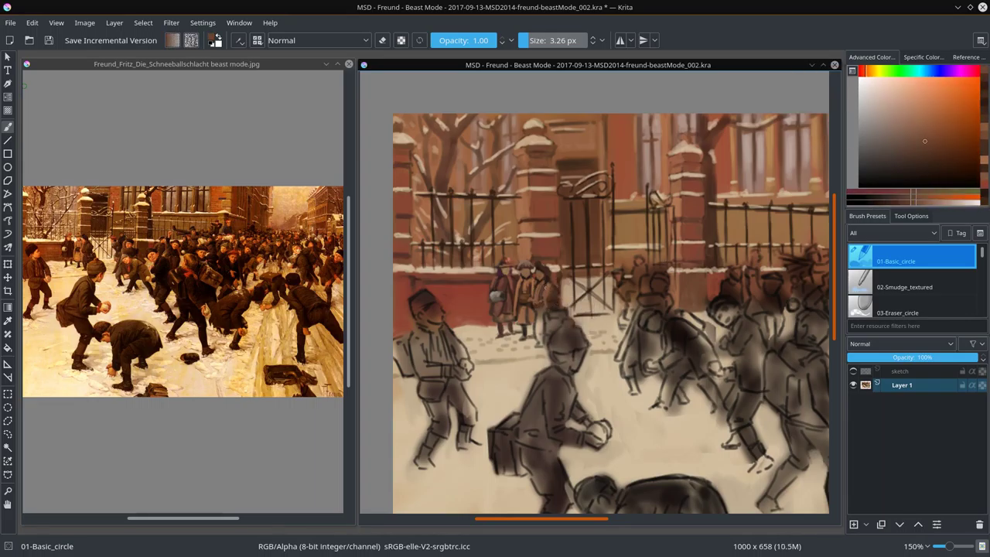
{"action": "left_click", "coordinate": [540, 325], "text": "ctrl"}
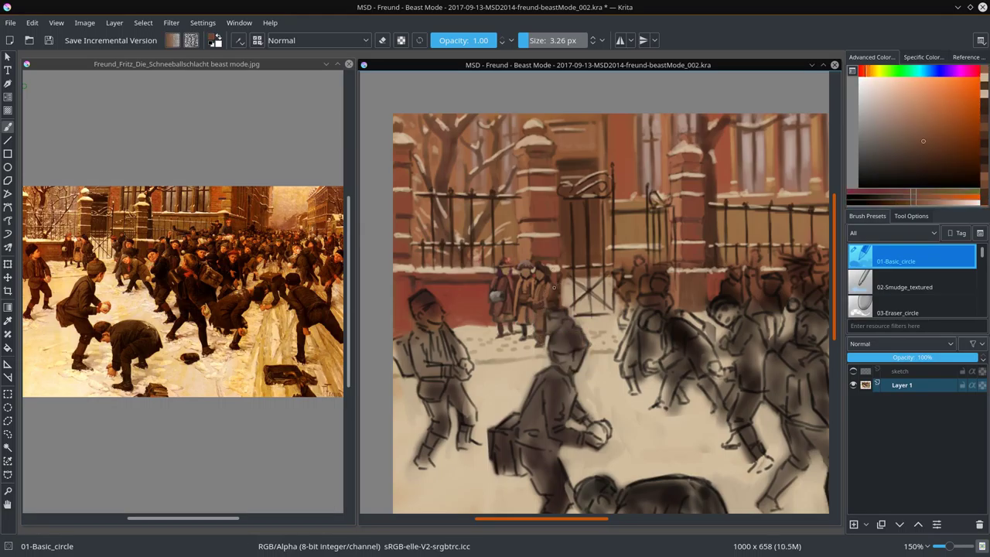
{"action": "left_click", "coordinate": [538, 315], "text": "ctrl"}
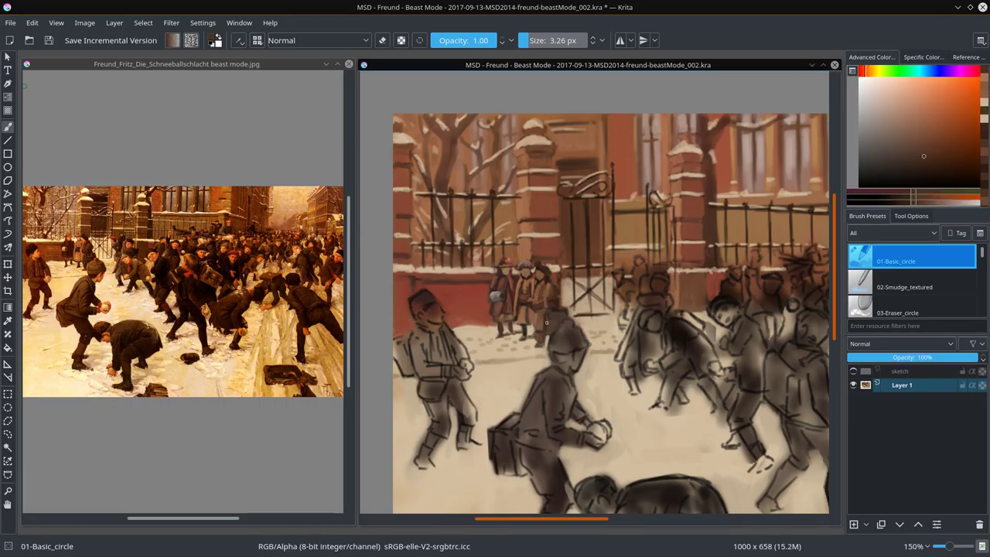
{"action": "left_click", "coordinate": [557, 311], "text": "ctrl"}
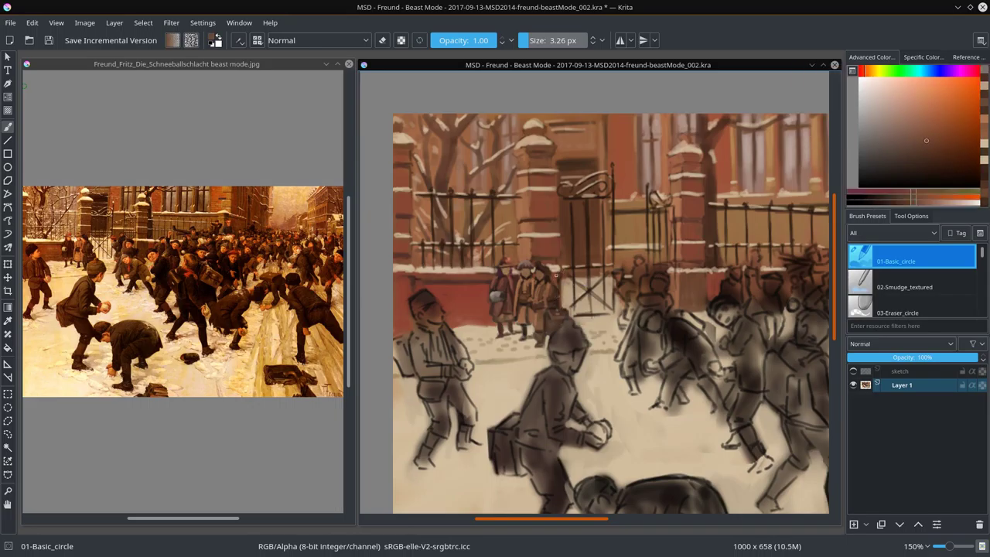
{"action": "left_click", "coordinate": [549, 323], "text": "ctrl"}
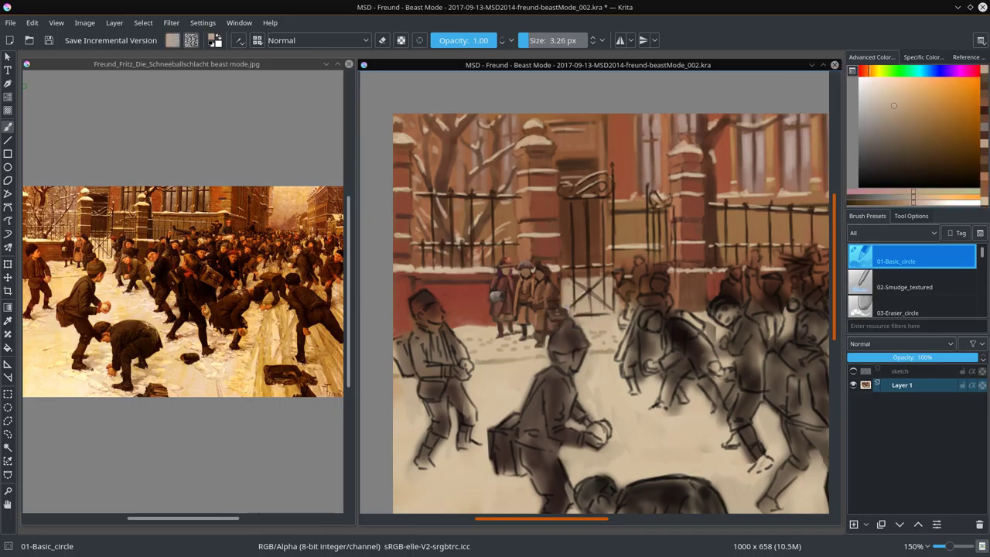
{"action": "left_click", "coordinate": [497, 195], "text": "ctrl"}
{"action": "scroll", "coordinate": [594, 313], "scroll_direction": "down", "scroll_amount": 3}
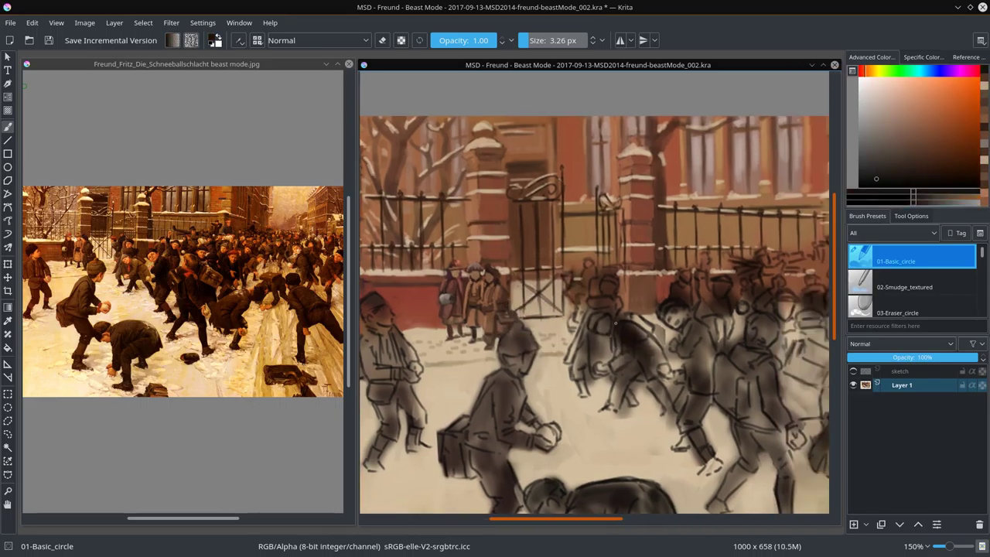
- Zoom in on the gate, sample dark crowd tones, and reduce the brush size
{"action": "scroll", "coordinate": [494, 303], "scroll_direction": "up", "scroll_amount": 4}
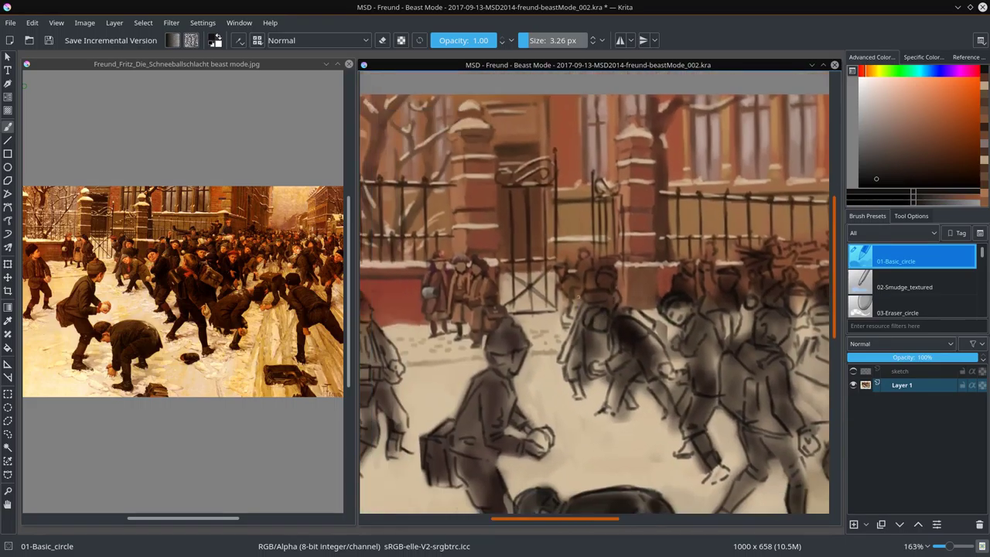
{"action": "left_click", "coordinate": [599, 288], "text": "ctrl"}
{"action": "left_click", "coordinate": [599, 287], "text": "ctrl"}
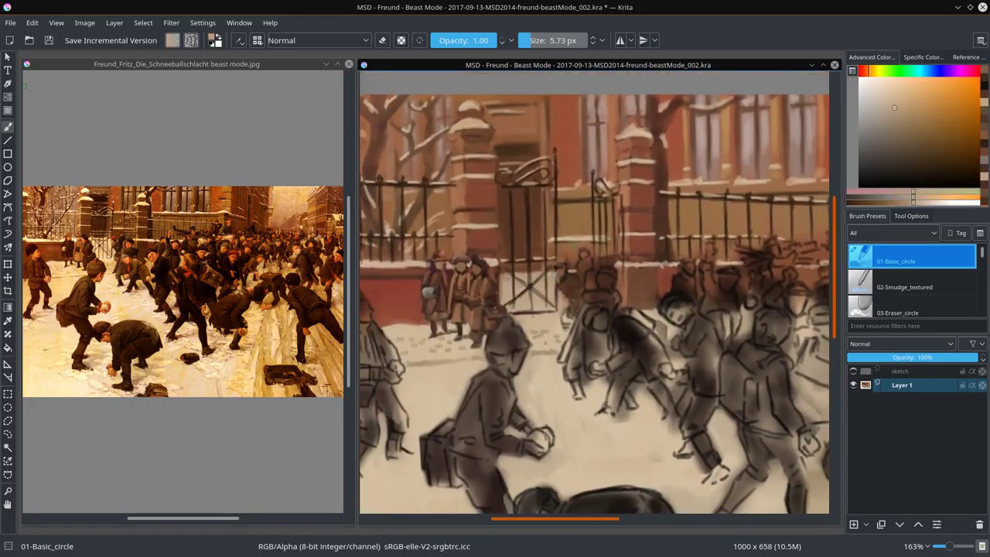
{"action": "left_click", "coordinate": [565, 265], "text": "ctrl"}
{"action": "left_click", "coordinate": [565, 264], "text": "ctrl"}
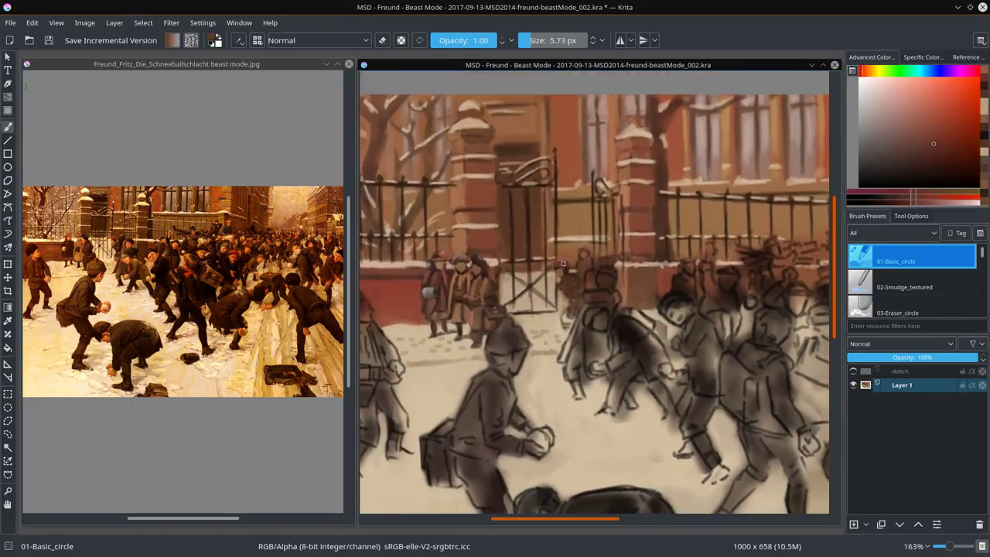
{"action": "left_click", "coordinate": [588, 287], "text": "ctrl"}
{"action": "left_click_drag", "start_coordinate": [588, 287], "coordinate": [591, 269]}
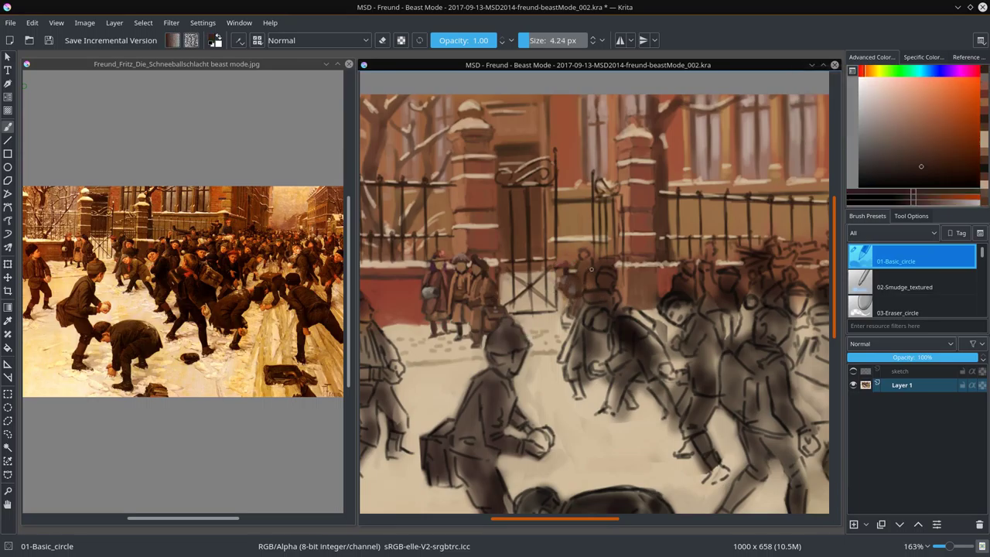
- Paint the figures right of the gate in dark brown, warm tan and mid-brown tones
{"action": "left_click", "coordinate": [582, 292], "text": "ctrl"}
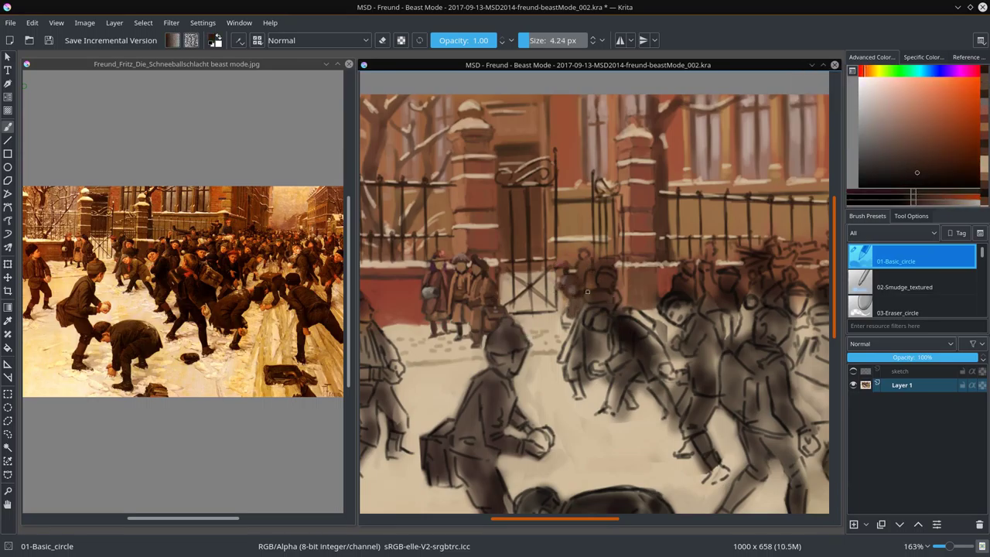
{"action": "left_click", "coordinate": [574, 312], "text": "ctrl"}
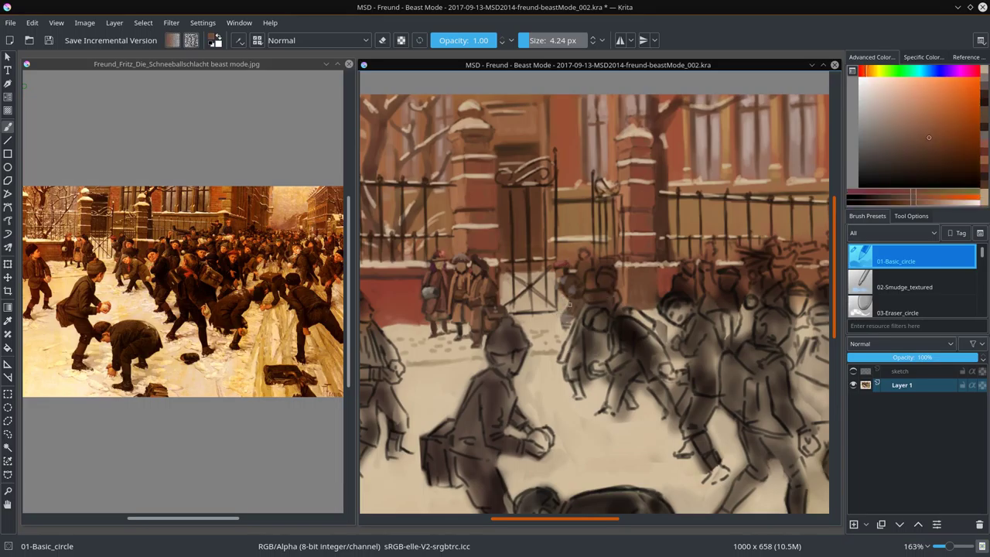
{"action": "left_click", "coordinate": [576, 328], "text": "ctrl"}
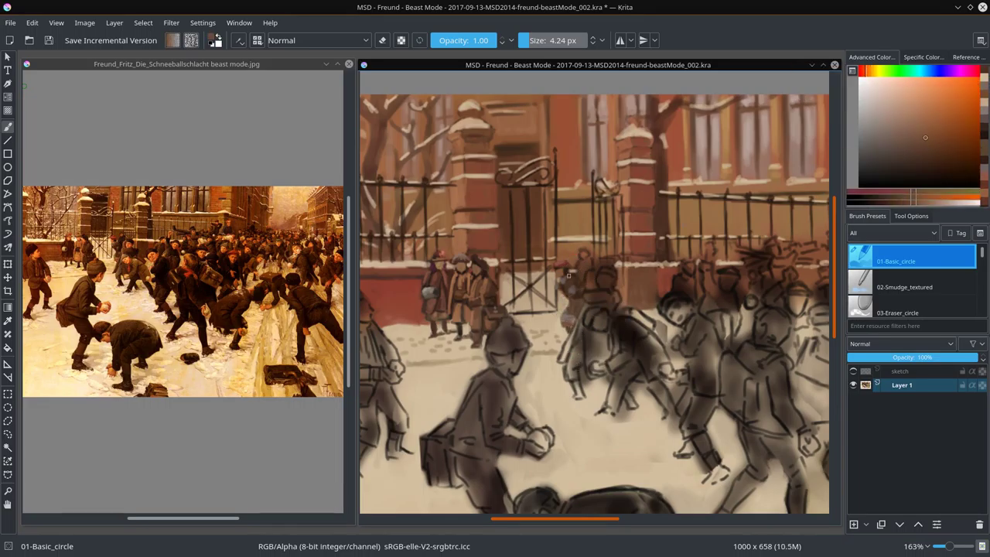
{"action": "left_click", "coordinate": [606, 225], "text": "ctrl"}
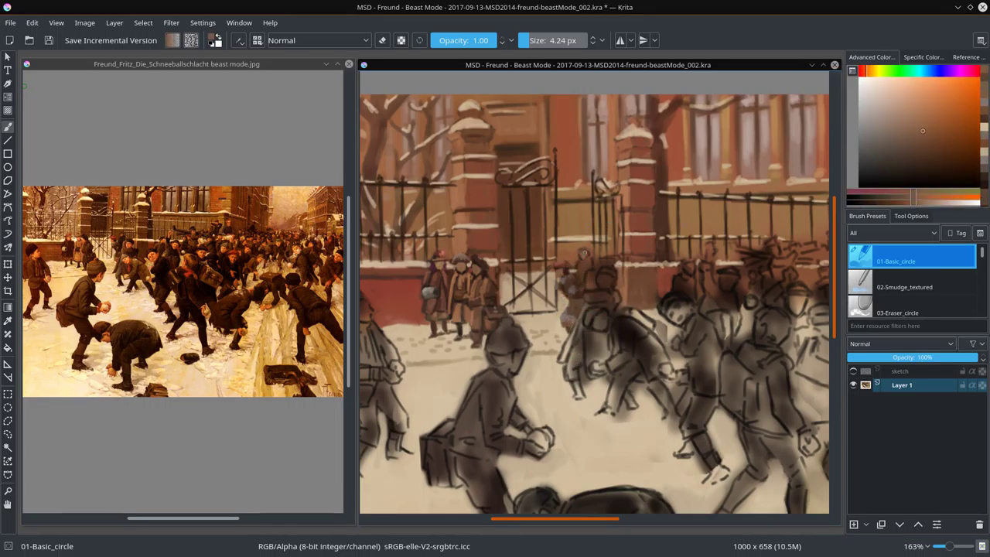
{"action": "left_click", "coordinate": [581, 270], "text": "ctrl"}
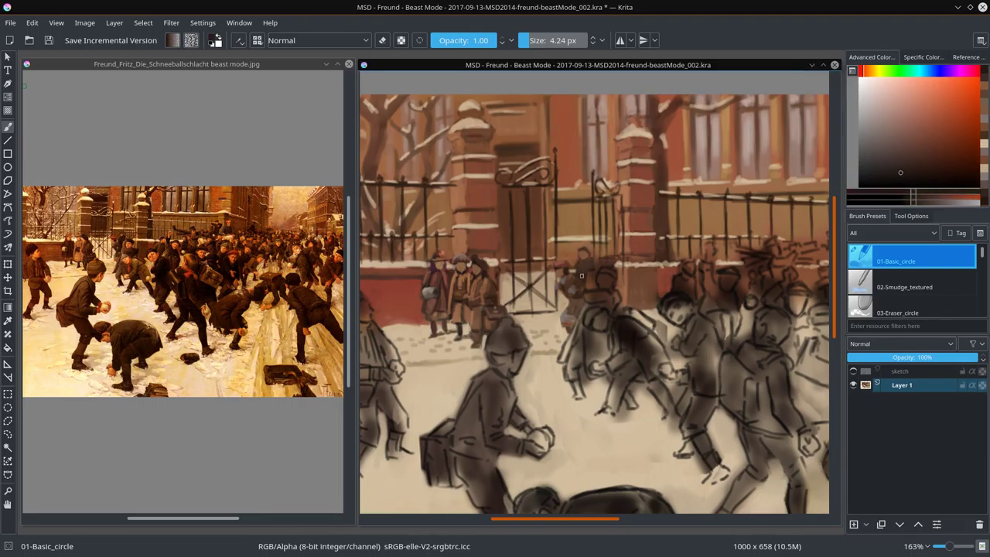
{"action": "left_click", "coordinate": [594, 261], "text": "ctrl"}
{"action": "left_click", "coordinate": [594, 260], "text": "ctrl"}
- Shrink the brush to about 3.49 px and sample light peach and tan tones from the canvas
{"action": "scroll", "coordinate": [588, 263], "scroll_direction": "down", "scroll_amount": 4}
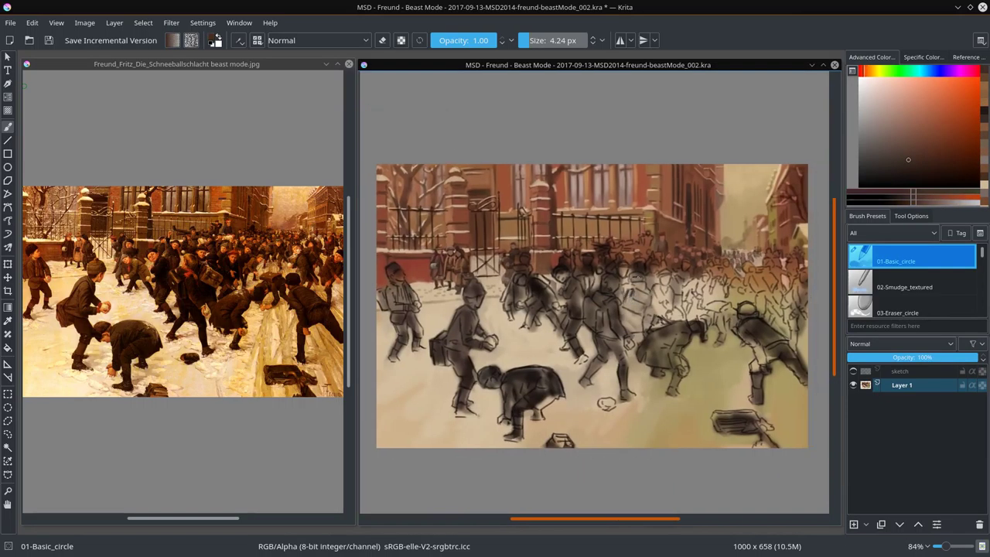
{"action": "scroll", "coordinate": [554, 276], "scroll_direction": "up", "scroll_amount": 3}
{"action": "left_click", "coordinate": [908, 96]}
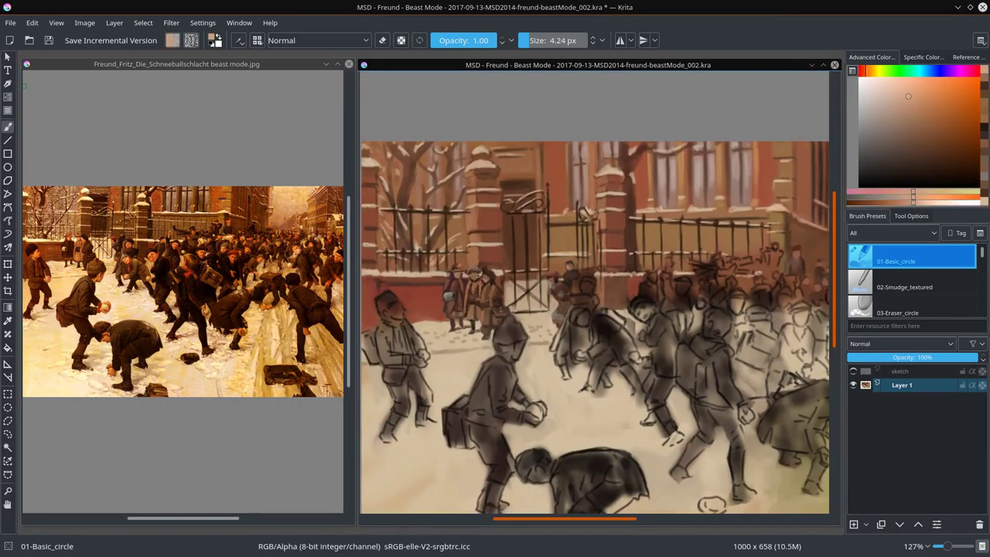
{"action": "left_click_drag", "start_coordinate": [903, 162], "coordinate": [953, 147]}
{"action": "key", "text": "bracketleft"}
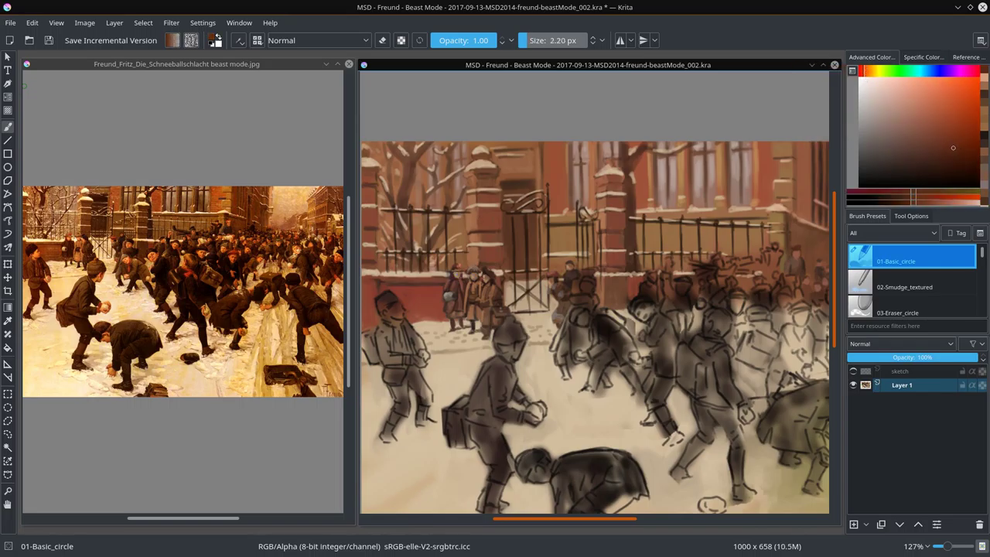
{"action": "left_click", "coordinate": [564, 239], "text": "ctrl"}
{"action": "key", "text": "bracketright"}
{"action": "key", "text": "bracketright"}
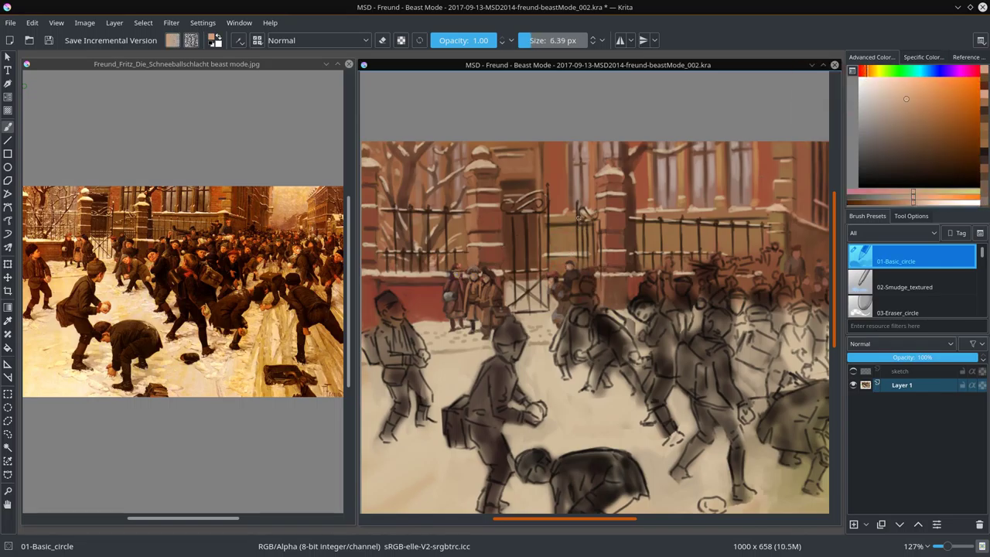
{"action": "left_click", "coordinate": [578, 218], "text": "ctrl"}
{"action": "left_click_drag", "start_coordinate": [578, 218], "coordinate": [501, 221]}
{"action": "key", "text": "bracketleft"}
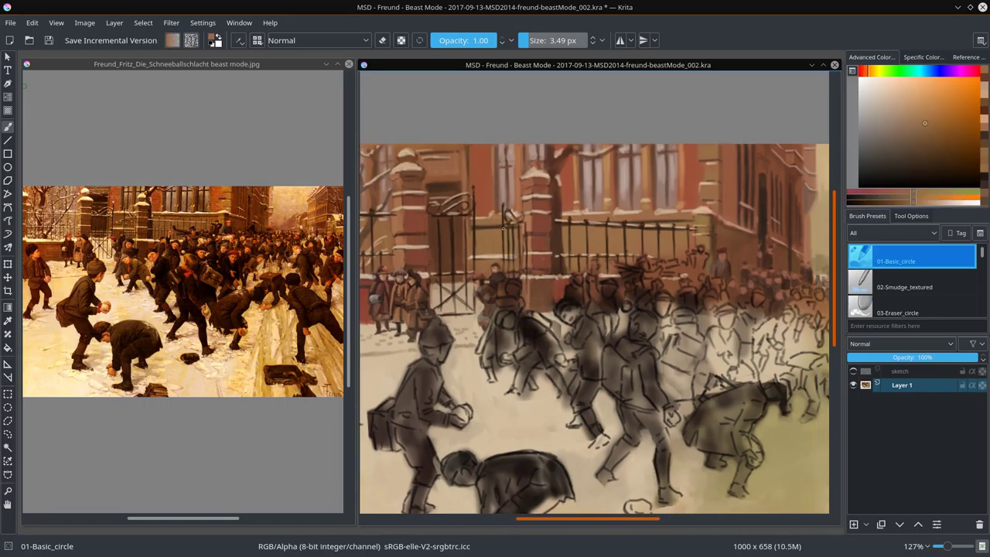
- Block in the crowd heads right of the gate with alternating dark brown and light tan tones
{"action": "left_click_drag", "start_coordinate": [588, 263], "coordinate": [580, 264]}
{"action": "left_click", "coordinate": [574, 239], "text": "ctrl"}
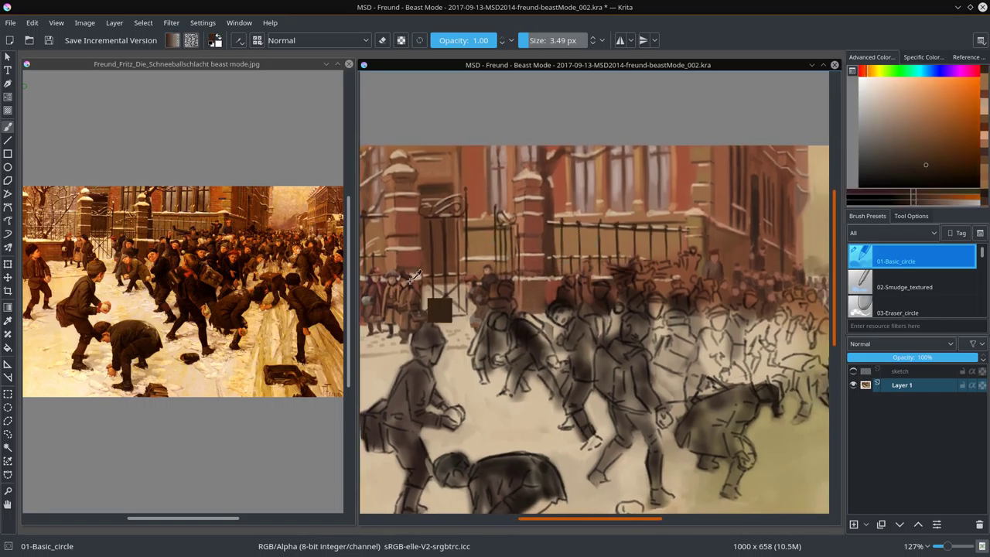
{"action": "left_click", "coordinate": [572, 275], "text": "ctrl"}
{"action": "left_click", "coordinate": [575, 292], "text": "ctrl"}
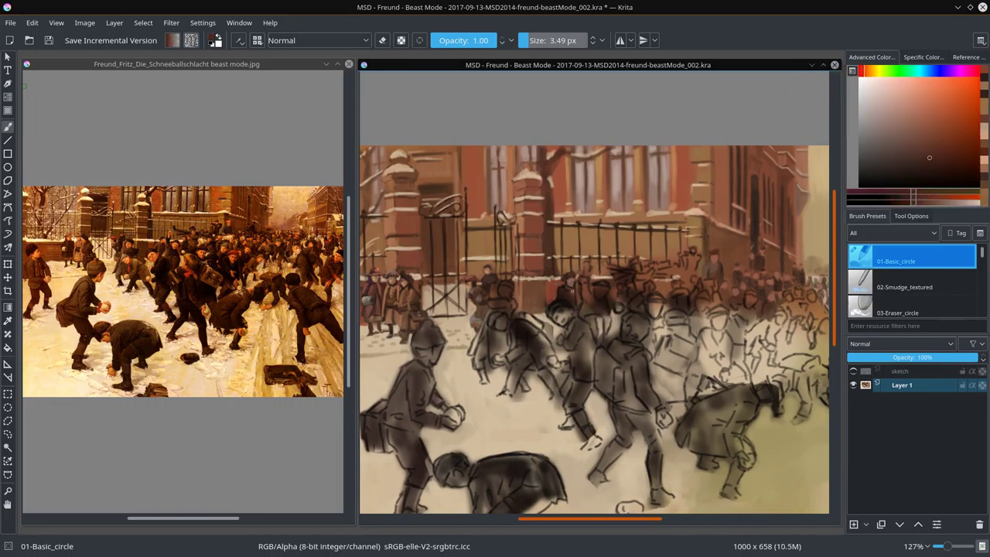
{"action": "left_click", "coordinate": [571, 289], "text": "ctrl"}
{"action": "left_click", "coordinate": [562, 286], "text": "ctrl"}
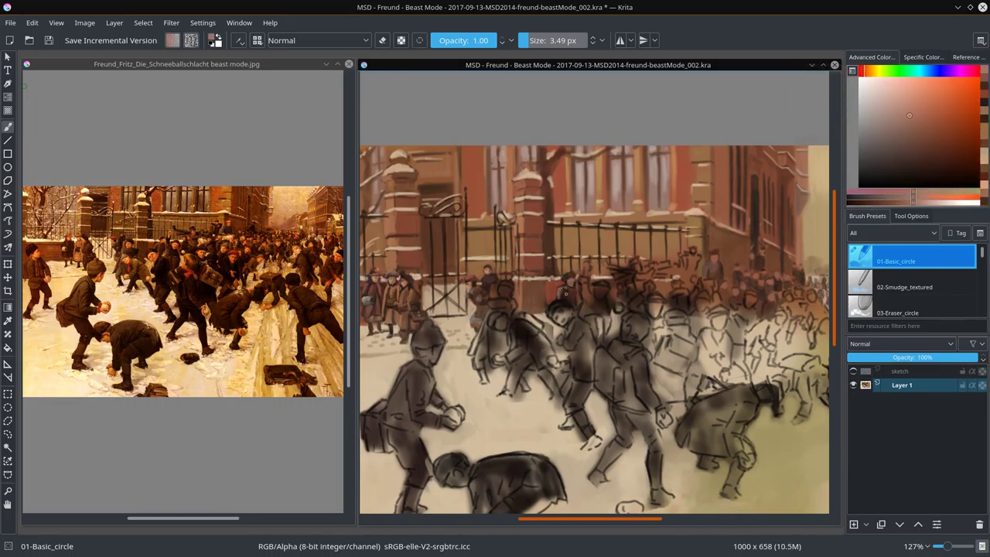
{"action": "left_click", "coordinate": [563, 285], "text": "ctrl"}
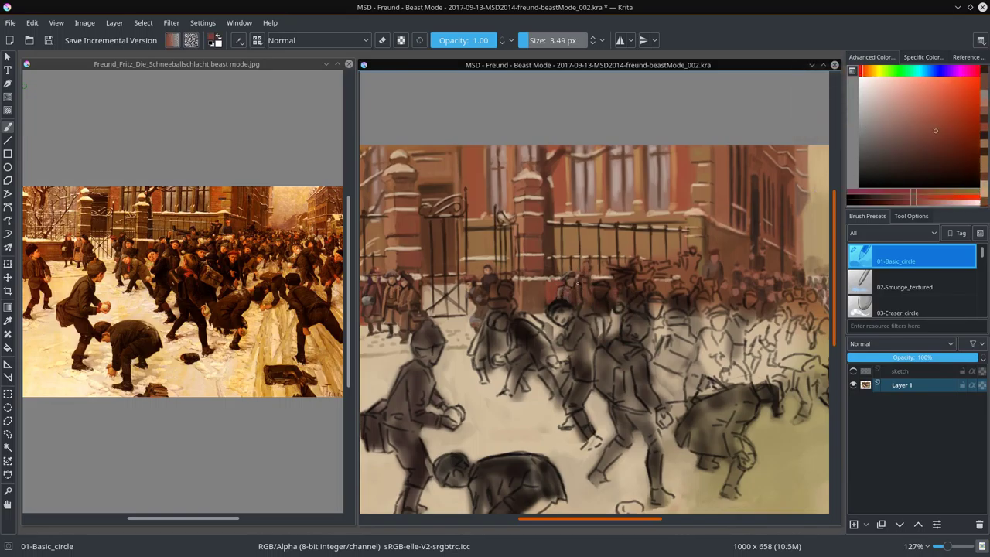
{"action": "left_click", "coordinate": [566, 279], "text": "ctrl"}
{"action": "left_click", "coordinate": [562, 280], "text": "ctrl"}
{"action": "left_click", "coordinate": [559, 284], "text": "ctrl"}
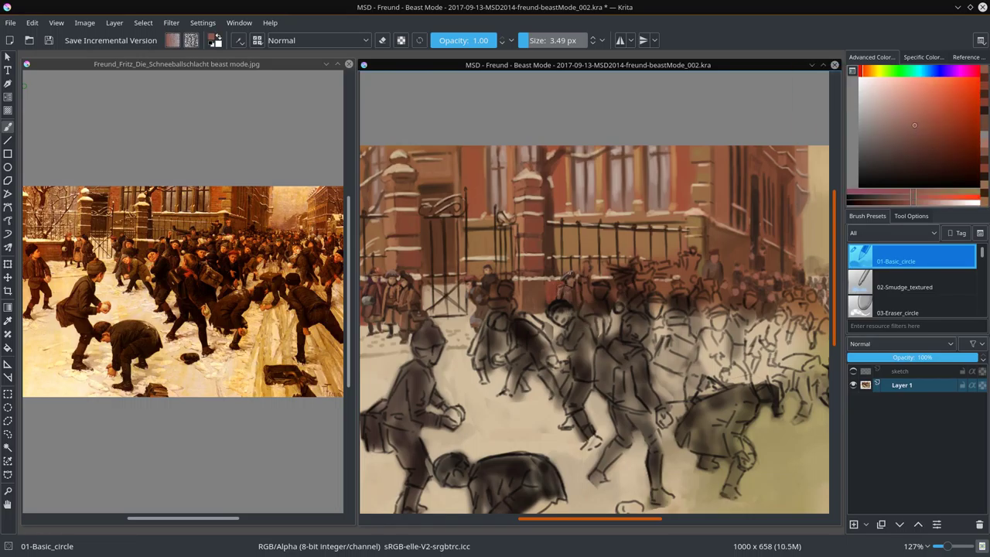
{"action": "left_click", "coordinate": [561, 282], "text": "ctrl"}
{"action": "left_click", "coordinate": [563, 280], "text": "ctrl"}
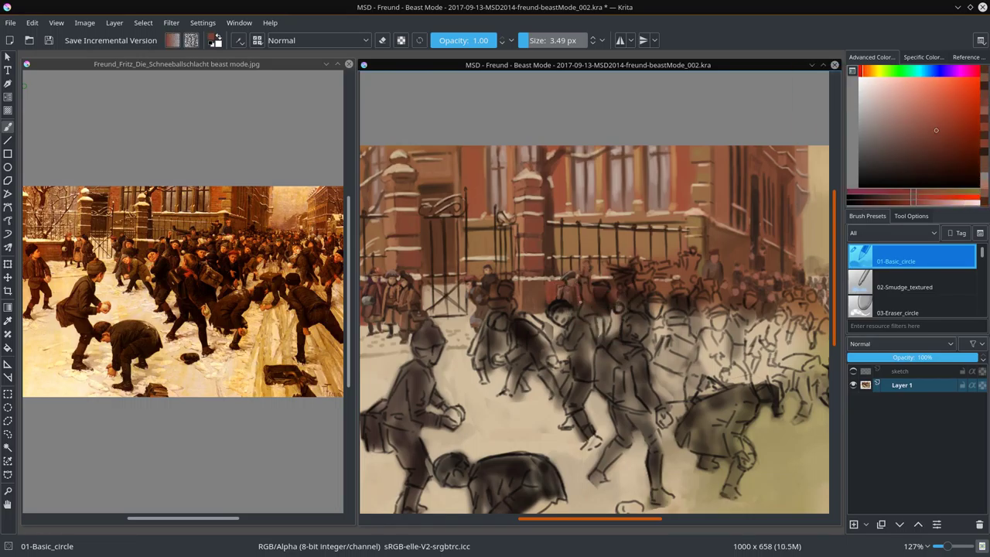
- Enlarge the brush and sample a darker shade and beige tones from the crowd area
{"action": "left_click", "coordinate": [931, 147]}
{"action": "scroll", "coordinate": [609, 311], "scroll_direction": "down", "scroll_amount": 3}
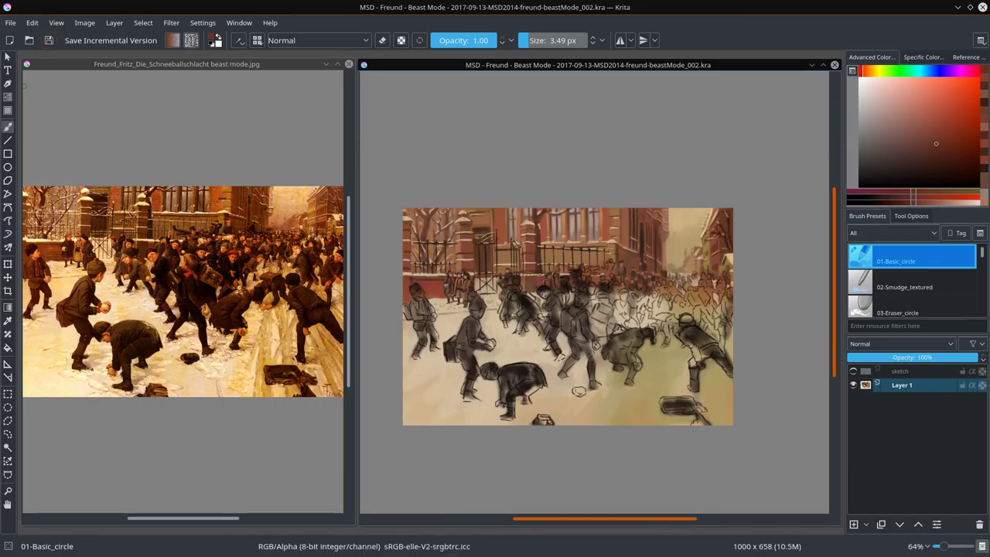
{"action": "scroll", "coordinate": [575, 254], "scroll_direction": "up", "scroll_amount": 4}
{"action": "key", "text": "bracketright"}
{"action": "left_click", "coordinate": [573, 259], "text": "ctrl"}
{"action": "left_click", "coordinate": [576, 300], "text": "ctrl"}
{"action": "left_click", "coordinate": [582, 287], "text": "ctrl"}
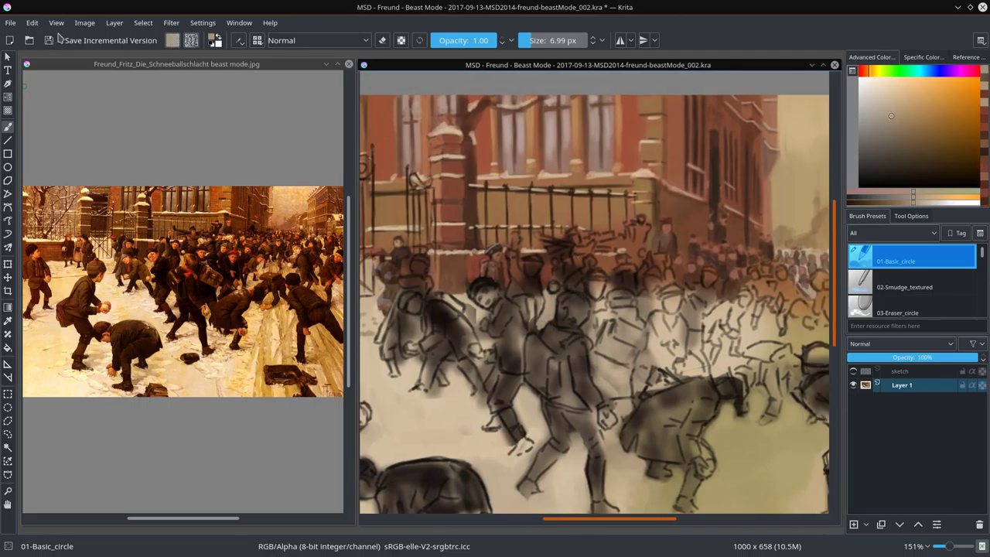
- Copy and paste a lassoed crowd patch, merge it down into Layer 1, and save
{"action": "mouse_move", "coordinate": [535, 232]}
{"action": "left_mouse_down"}
{"action": "mouse_move", "coordinate": [609, 229]}
{"action": "mouse_move", "coordinate": [611, 247]}
{"action": "mouse_move", "coordinate": [563, 281]}
{"action": "mouse_move", "coordinate": [548, 246]}
{"action": "left_mouse_up"}
{"action": "key", "text": "ctrl+c"}
{"action": "key", "text": "ctrl+v"}
{"action": "key", "text": "t"}
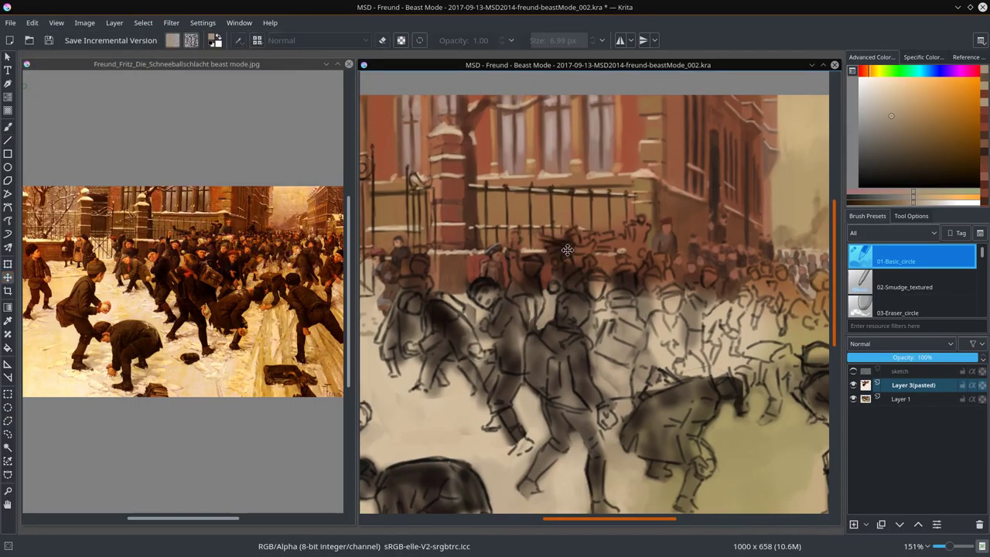
{"action": "key", "text": "ctrl+z"}
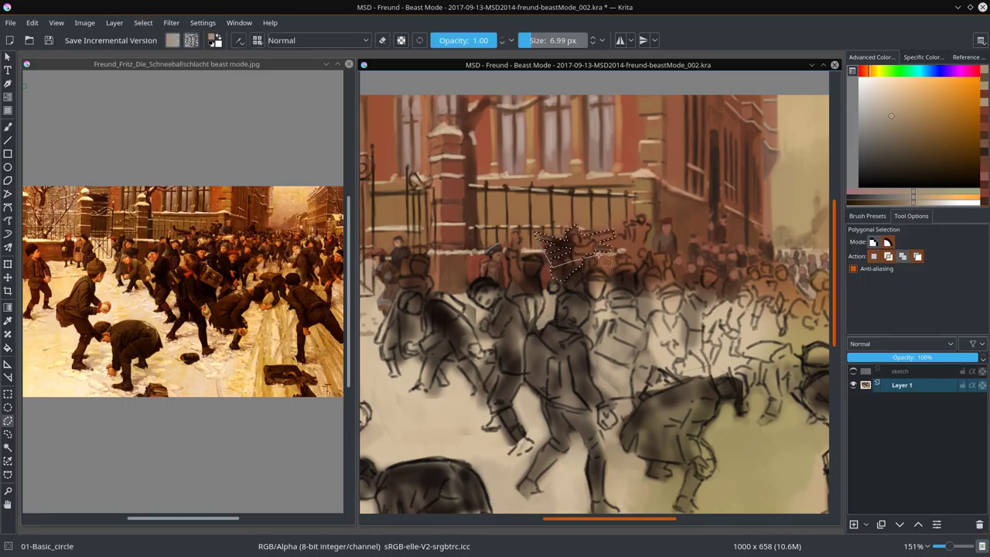
{"action": "key", "text": "ctrl+v"}
{"action": "key", "text": "t"}
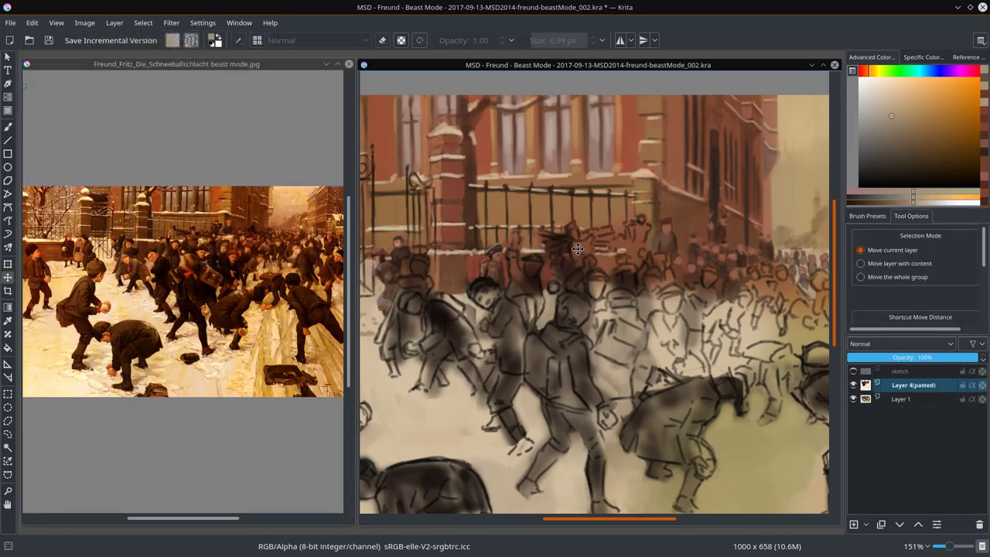
{"action": "key", "text": "ctrl+e"}
{"action": "key", "text": "ctrl+s"}
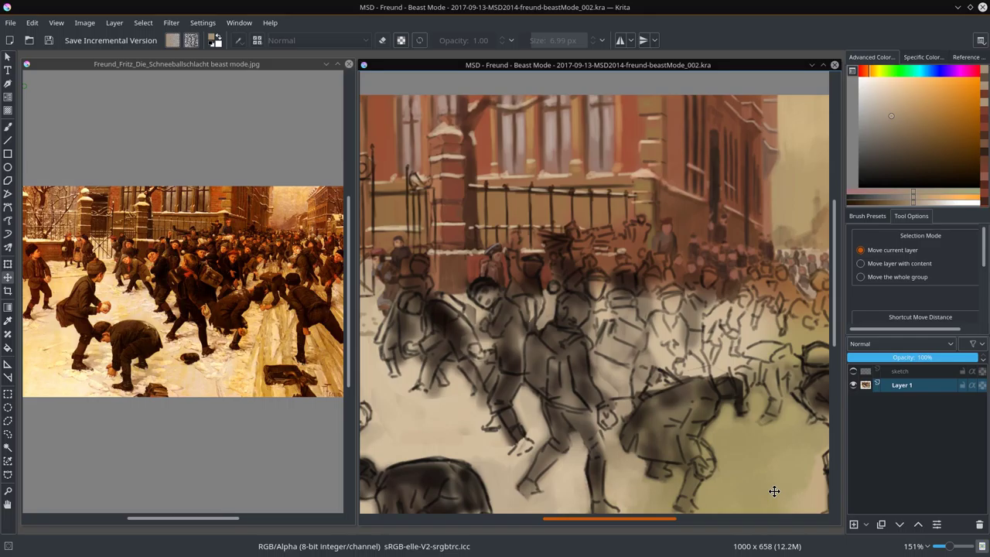
- Return to the round brush, shrink it several sizes, and sample reddish, muted and orange-brown crowd tones
{"action": "key", "text": "b"}
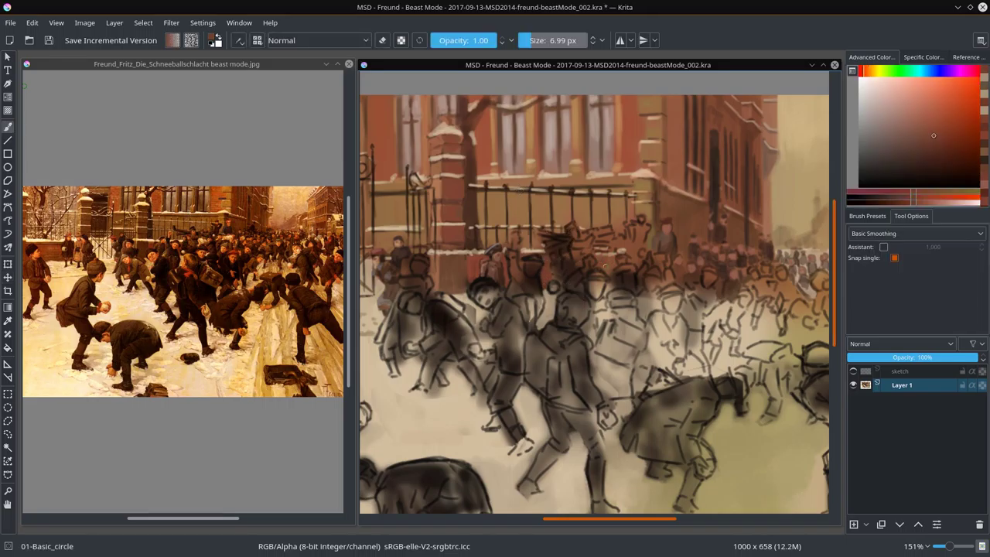
{"action": "key", "text": "["}
{"action": "left_click", "coordinate": [559, 246], "text": "ctrl"}
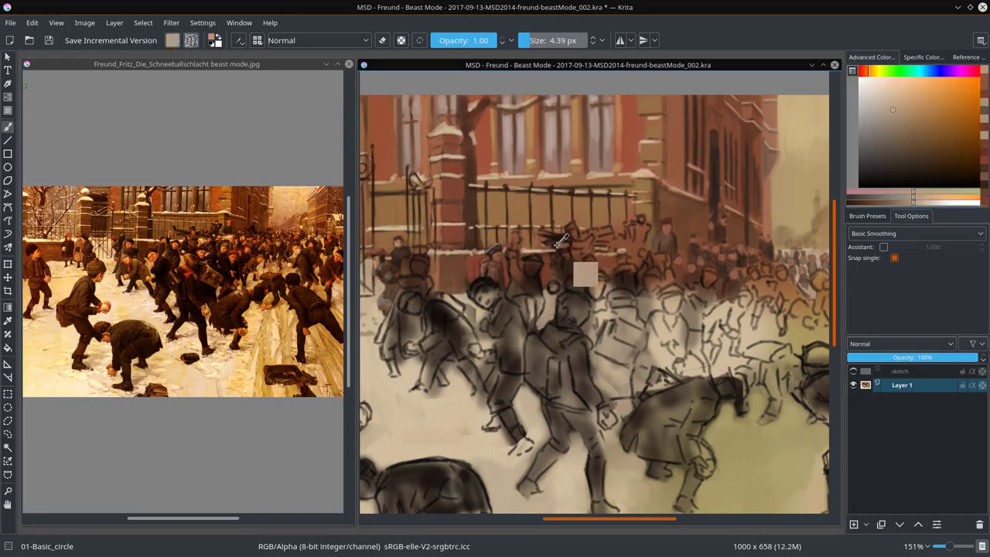
{"action": "left_click", "coordinate": [573, 267], "text": "ctrl"}
{"action": "key", "text": "["}
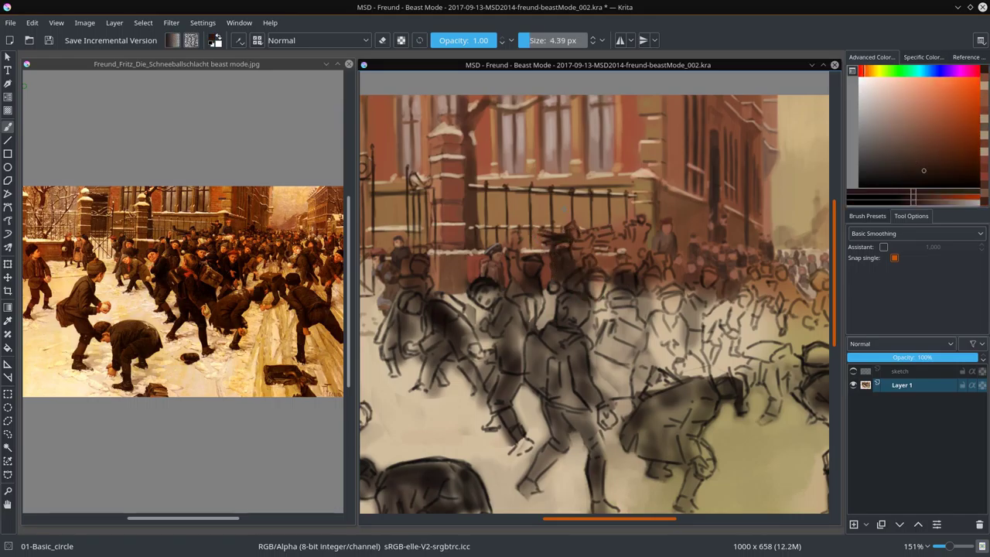
{"action": "left_click", "coordinate": [556, 258], "text": "ctrl"}
{"action": "left_click", "coordinate": [558, 260], "text": "ctrl"}
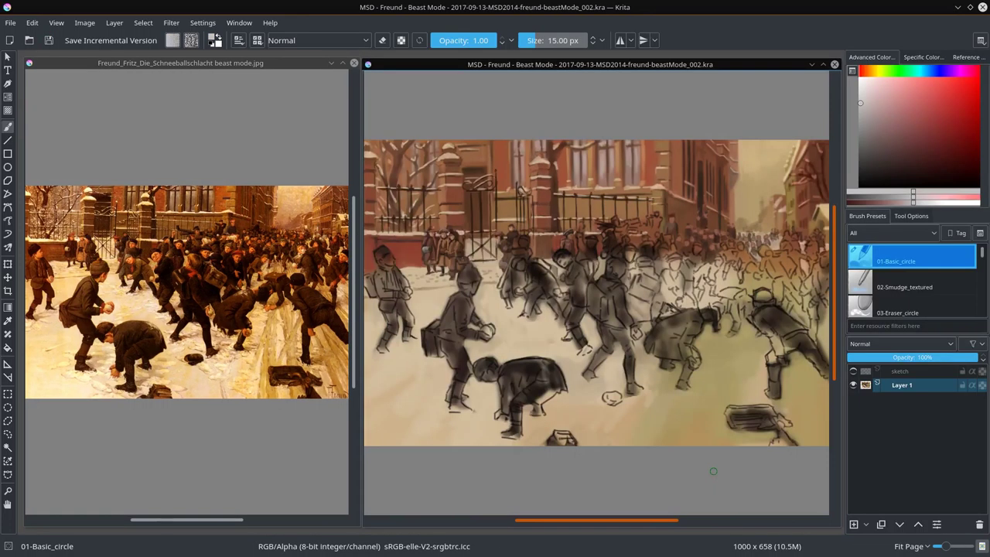
{"action": "scroll", "coordinate": [538, 273], "scroll_direction": "up", "scroll_amount": 2}
{"action": "left_click", "coordinate": [549, 286], "text": "ctrl"}
{"action": "key", "text": "bracketleft"}
{"action": "key", "text": "bracketleft"}
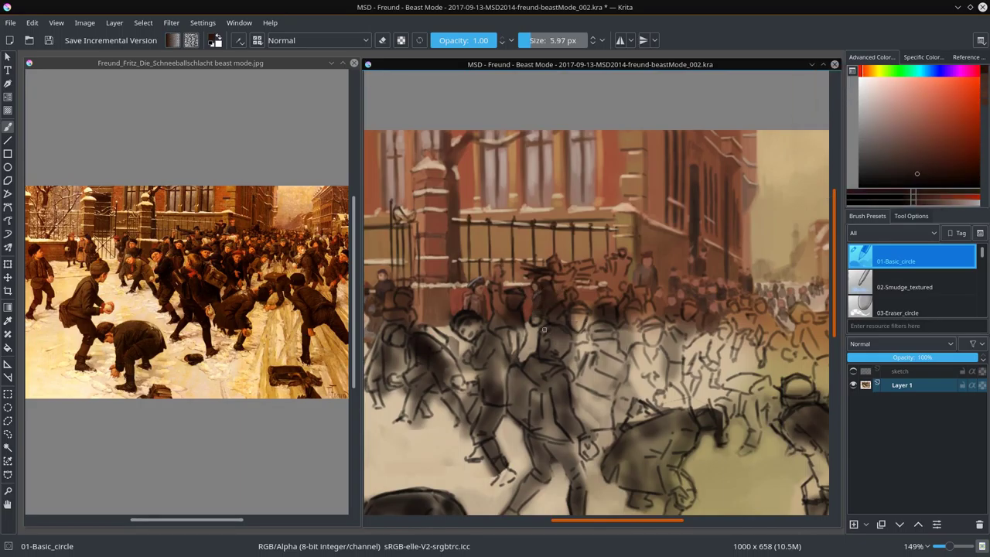
{"action": "key", "text": "bracketleft"}
{"action": "left_click", "coordinate": [549, 291], "text": "ctrl"}
{"action": "left_click", "coordinate": [549, 292], "text": "ctrl"}
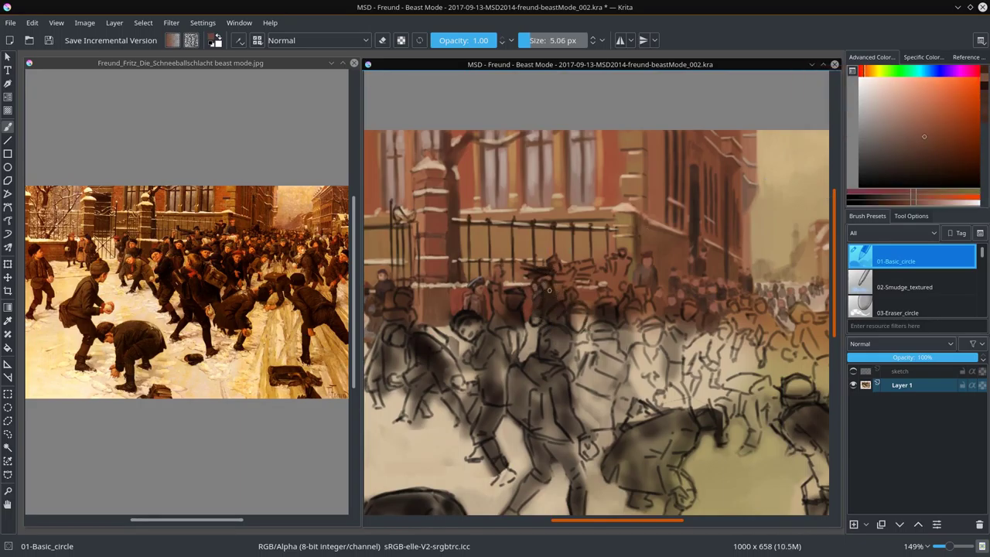
{"action": "left_click", "coordinate": [548, 300], "text": "ctrl"}
{"action": "key", "text": "bracketleft"}
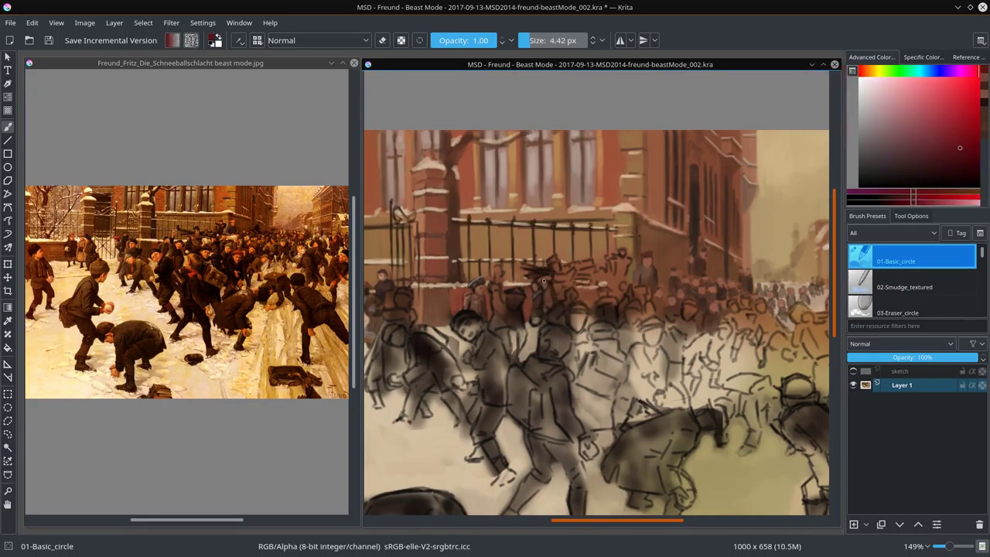
{"action": "left_click", "coordinate": [550, 289], "text": "ctrl"}
{"action": "left_click", "coordinate": [550, 289], "text": "ctrl"}
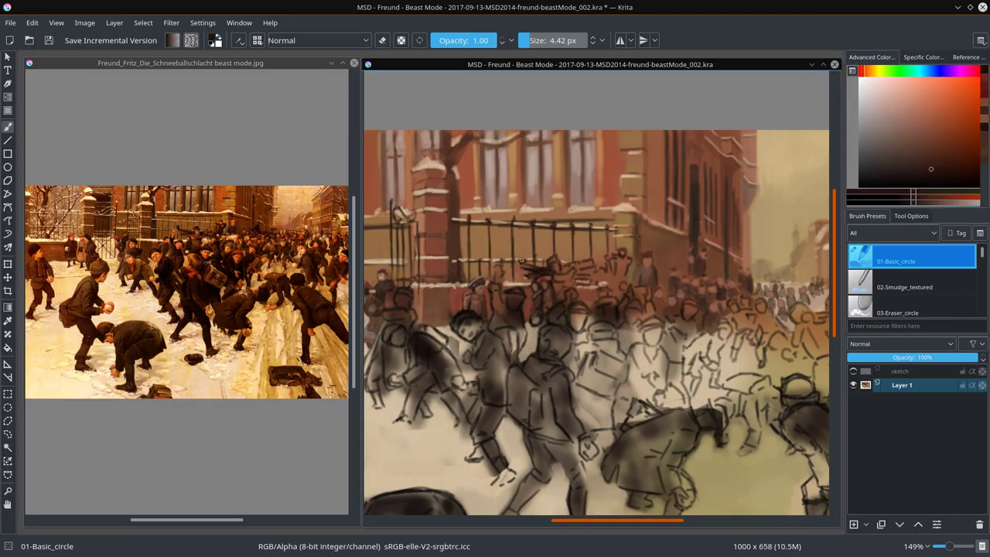
- Paint crowd figures behind the fence with highlights, raised arms and pale gaps between them
{"action": "left_click", "coordinate": [535, 263], "text": "ctrl"}
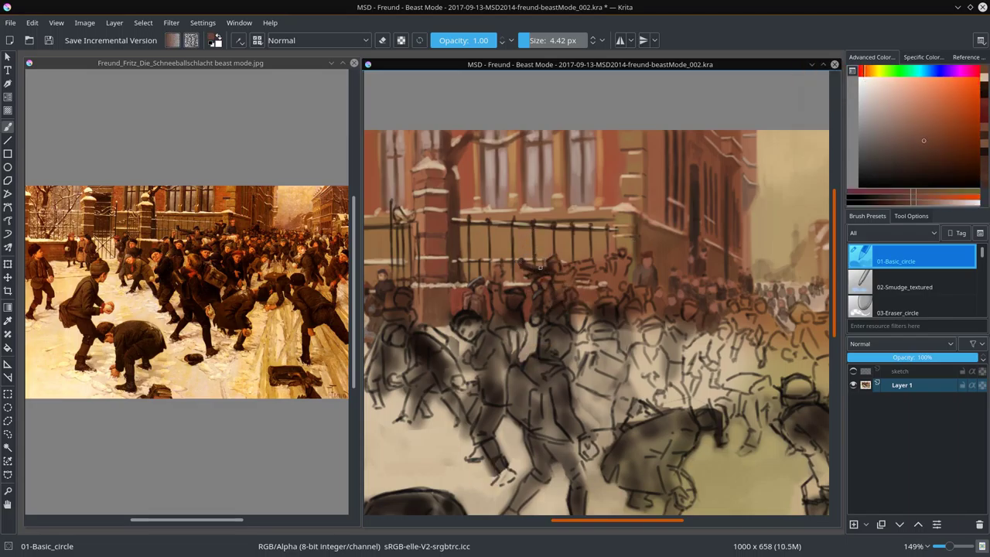
{"action": "left_click", "coordinate": [540, 267], "text": "ctrl"}
{"action": "left_click", "coordinate": [557, 266], "text": "ctrl"}
{"action": "left_click", "coordinate": [580, 262], "text": "ctrl"}
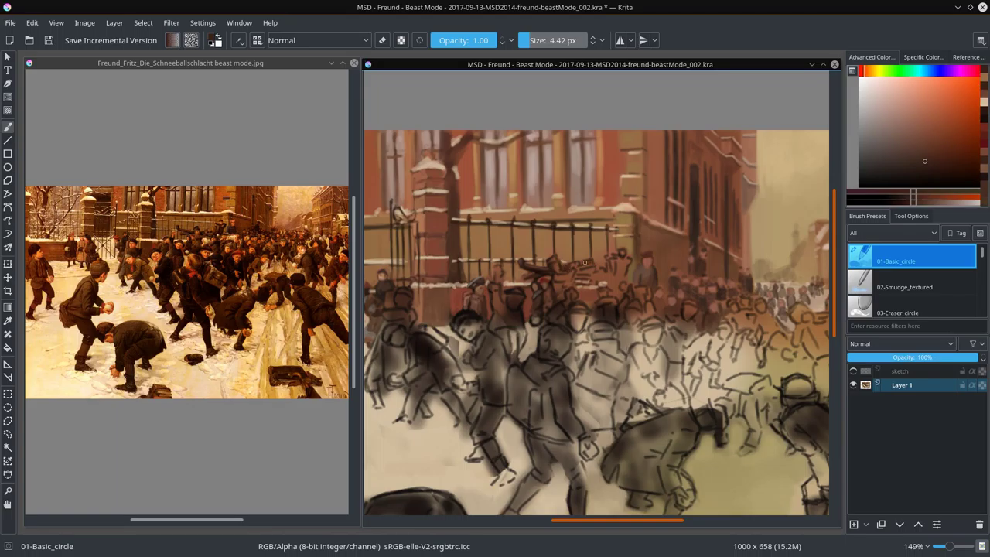
{"action": "left_click", "coordinate": [582, 276], "text": "ctrl"}
{"action": "left_click", "coordinate": [491, 453], "text": "ctrl"}
{"action": "left_click", "coordinate": [491, 454], "text": "ctrl"}
{"action": "left_click", "coordinate": [541, 270], "text": "ctrl"}
{"action": "left_click", "coordinate": [548, 267], "text": "ctrl"}
{"action": "left_click", "coordinate": [553, 261], "text": "ctrl"}
{"action": "left_click", "coordinate": [558, 268], "text": "ctrl"}
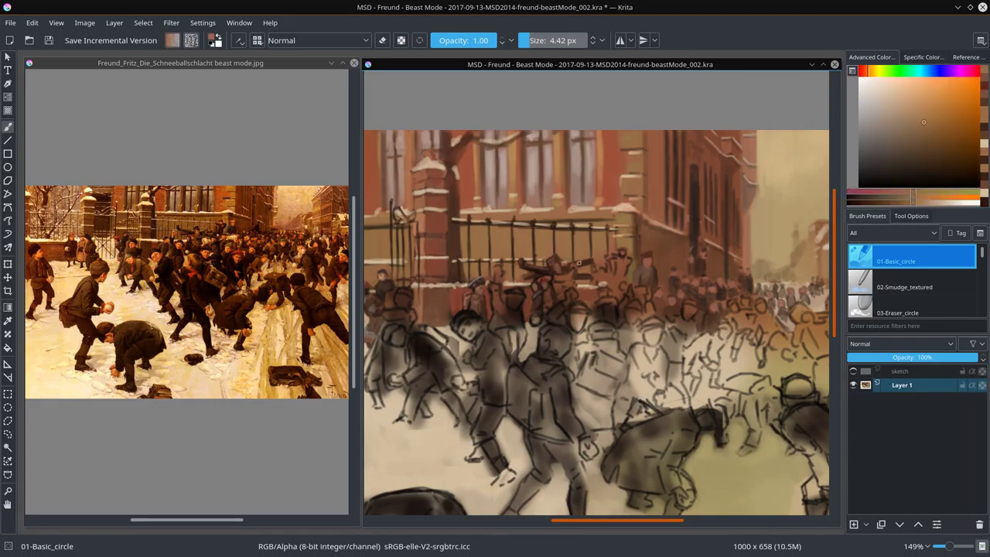
{"action": "left_click", "coordinate": [563, 271], "text": "ctrl"}
{"action": "left_click", "coordinate": [569, 283], "text": "ctrl"}
{"action": "left_click", "coordinate": [570, 264], "text": "ctrl"}
{"action": "left_click", "coordinate": [614, 301], "text": "ctrl"}
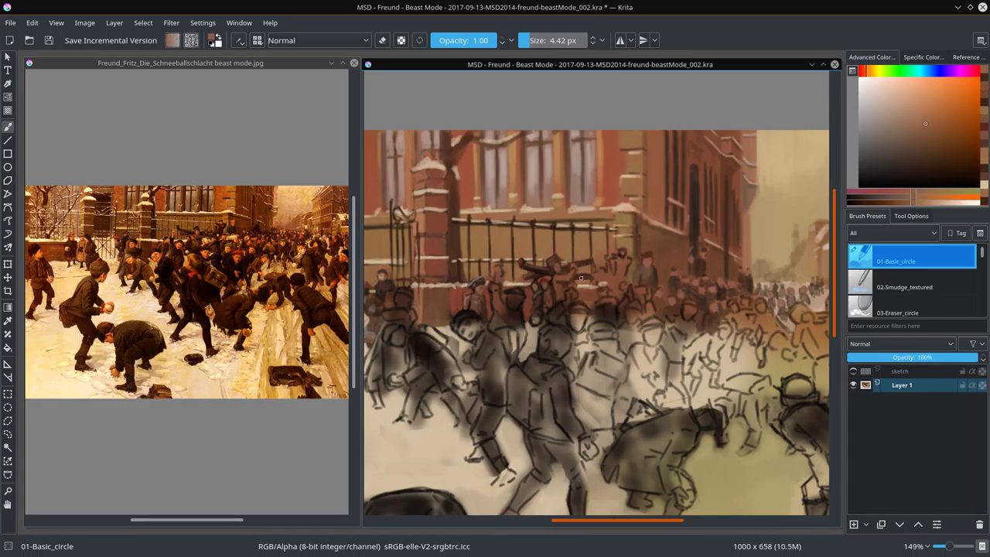
{"action": "left_click", "coordinate": [570, 286], "text": "ctrl"}
{"action": "left_click", "coordinate": [555, 267], "text": "ctrl"}
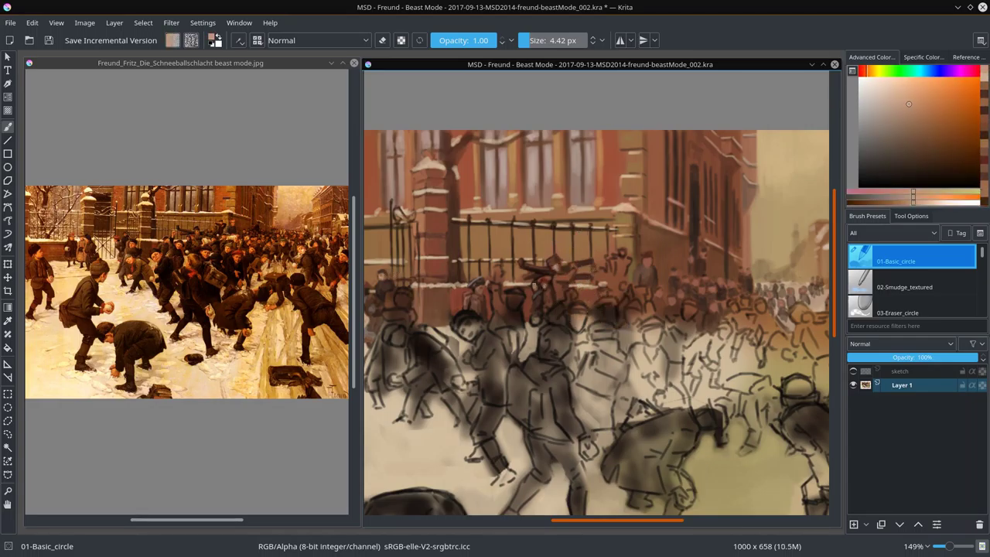
- Add dark brown coats and pale light areas among the crowd figures further right
{"action": "left_click", "coordinate": [490, 262], "text": "ctrl"}
{"action": "left_click", "coordinate": [602, 264], "text": "ctrl"}
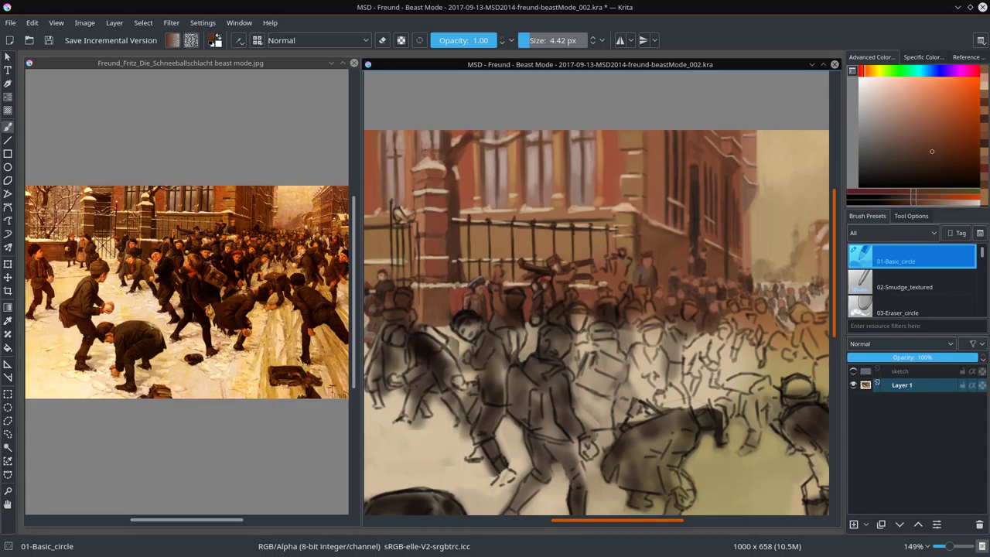
{"action": "left_click", "coordinate": [611, 271], "text": "ctrl"}
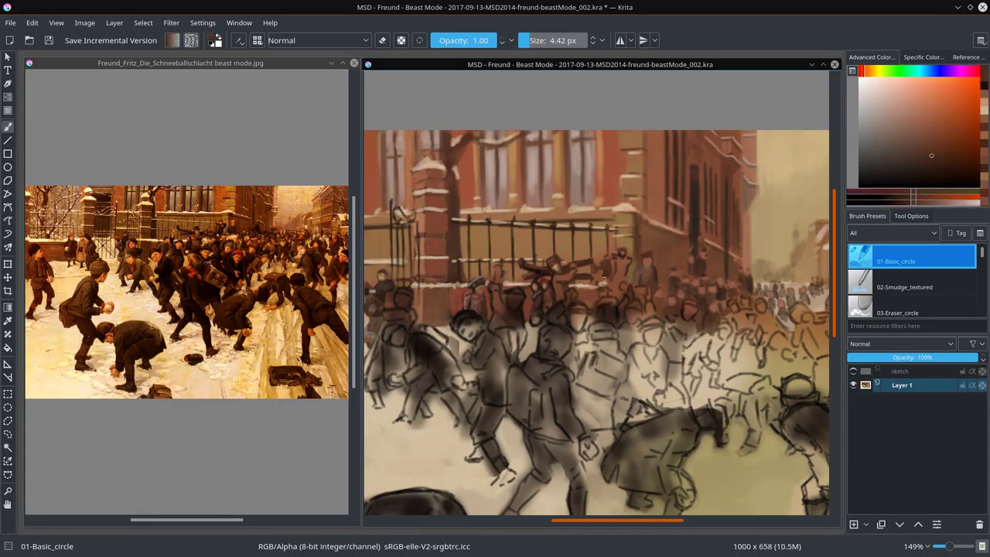
{"action": "left_click", "coordinate": [619, 317], "text": "ctrl"}
{"action": "left_click", "coordinate": [610, 257], "text": "ctrl"}
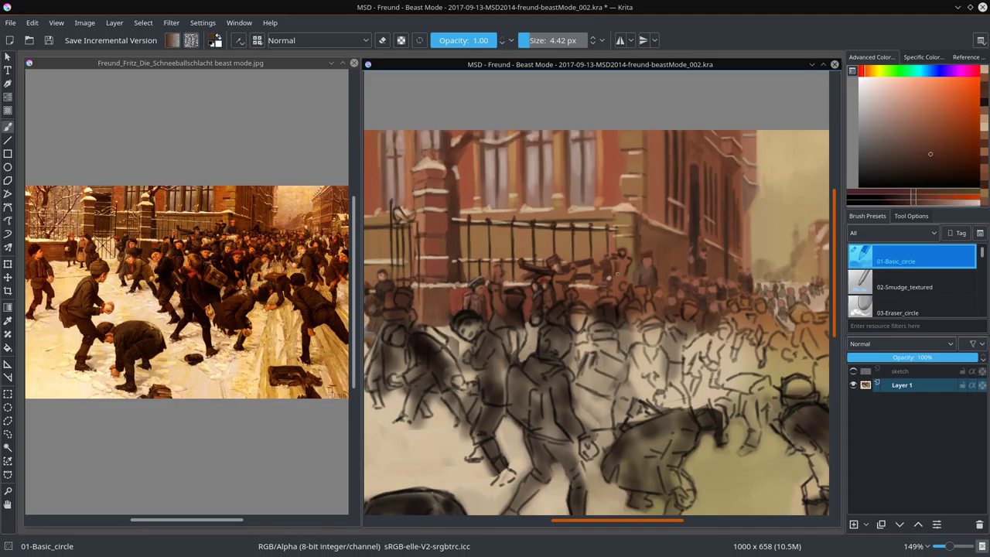
{"action": "left_click", "coordinate": [619, 255], "text": "ctrl"}
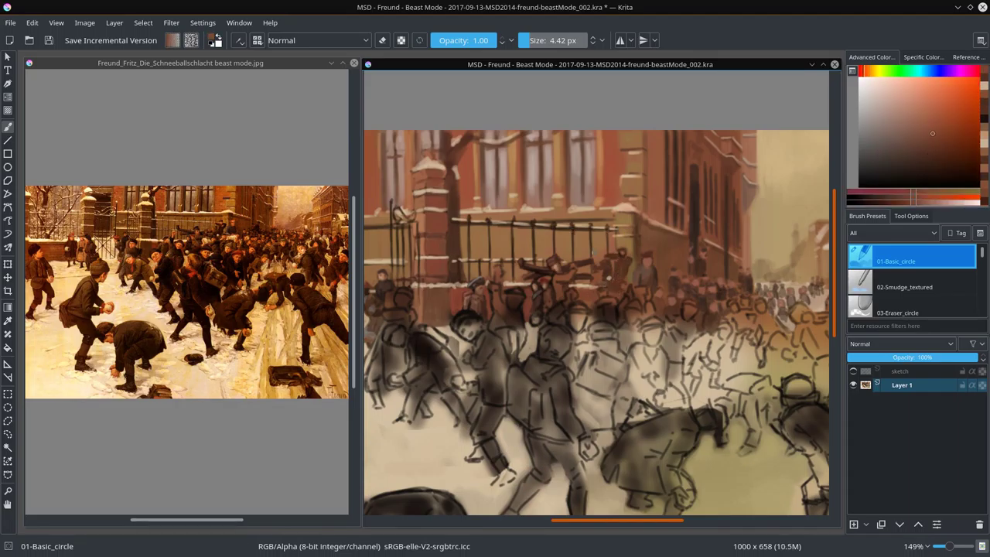
{"action": "left_click", "coordinate": [620, 254], "text": "ctrl"}
{"action": "left_click", "coordinate": [602, 264], "text": "ctrl"}
{"action": "left_click", "coordinate": [611, 247], "text": "ctrl"}
{"action": "left_click", "coordinate": [619, 228], "text": "ctrl"}
{"action": "left_click", "coordinate": [625, 208], "text": "ctrl"}
{"action": "left_click", "coordinate": [624, 232], "text": "ctrl"}
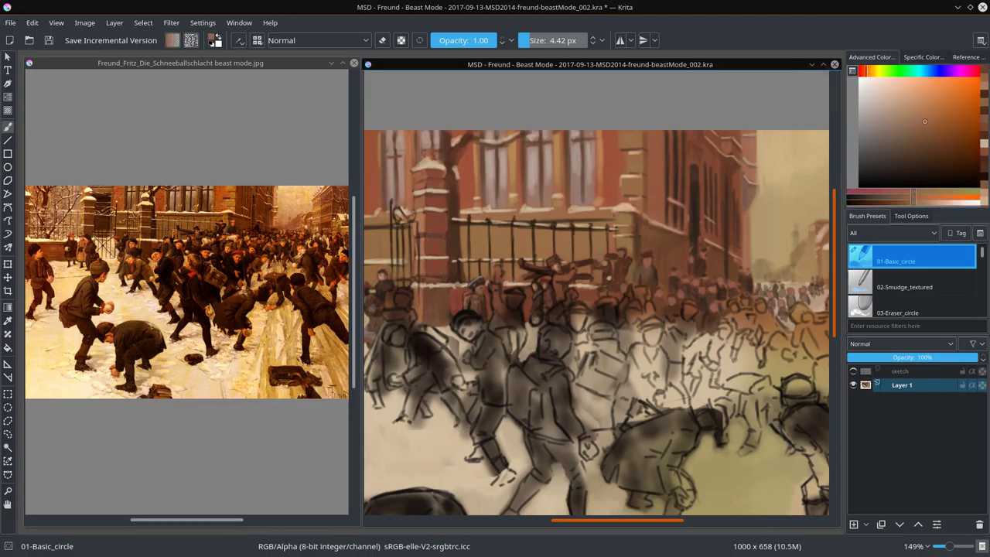
{"action": "left_click", "coordinate": [621, 253], "text": "ctrl"}
{"action": "left_click", "coordinate": [622, 263], "text": "ctrl"}
{"action": "left_click", "coordinate": [623, 263], "text": "ctrl"}
{"action": "left_click", "coordinate": [624, 276], "text": "ctrl"}
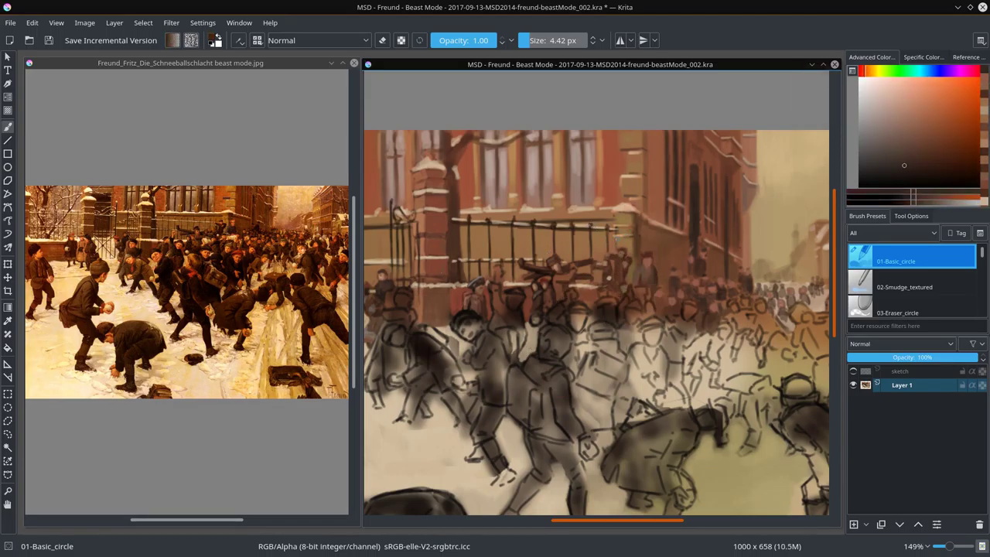
- Select a crowd patch and paste it as a new layer, Layer 3 (pasted)
{"action": "left_click", "coordinate": [8, 420]}
{"action": "left_click", "coordinate": [32, 23]}
{"action": "left_click", "coordinate": [62, 121]}
- Merge the pasted crowd patch into Layer 1 and sample a tan colour from the painting
{"action": "key", "text": "t"}
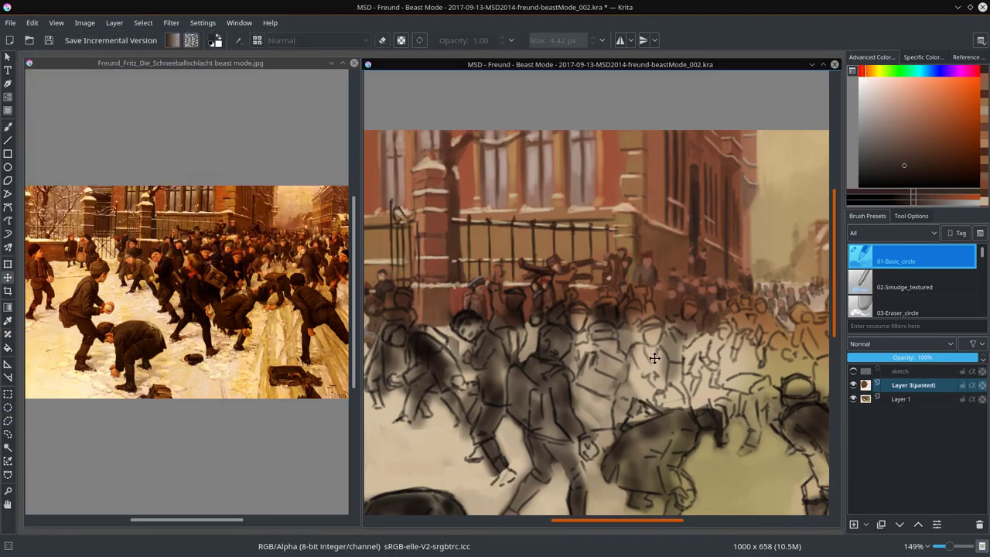
{"action": "key", "text": "ctrl+e"}
{"action": "key", "text": "minus"}
{"action": "key", "text": "minus"}
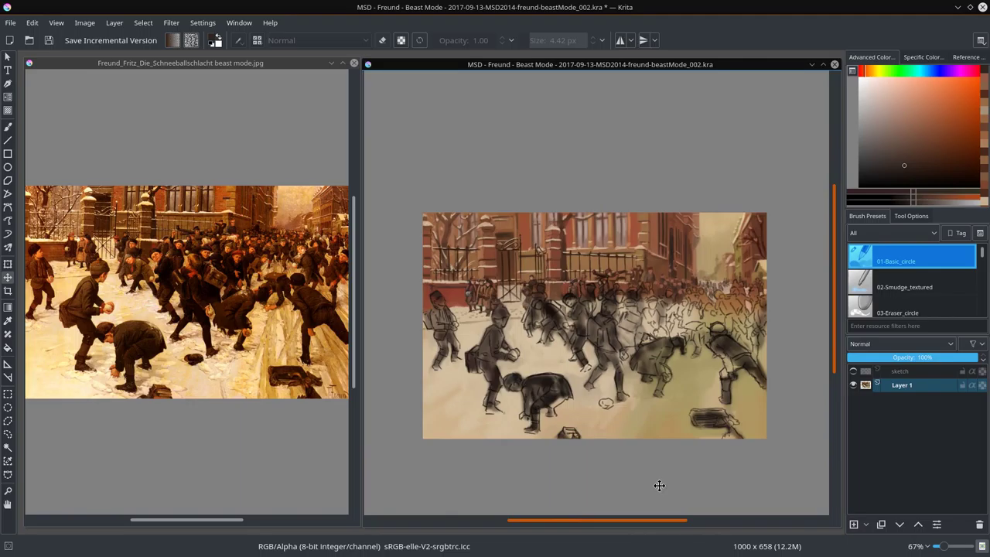
{"action": "key", "text": "b"}
{"action": "key", "text": "plus"}
{"action": "key", "text": "plus"}
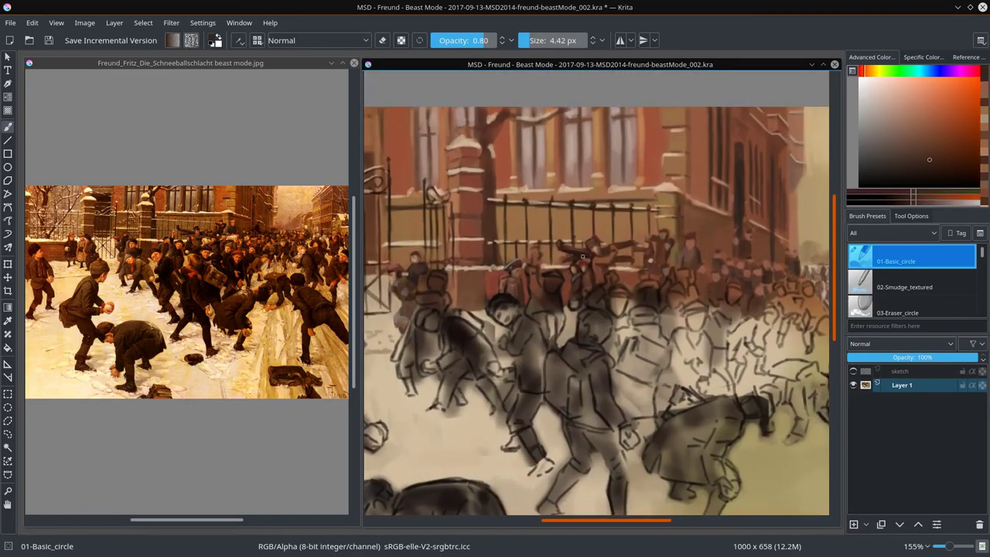
{"action": "left_click", "coordinate": [470, 430], "text": "ctrl"}
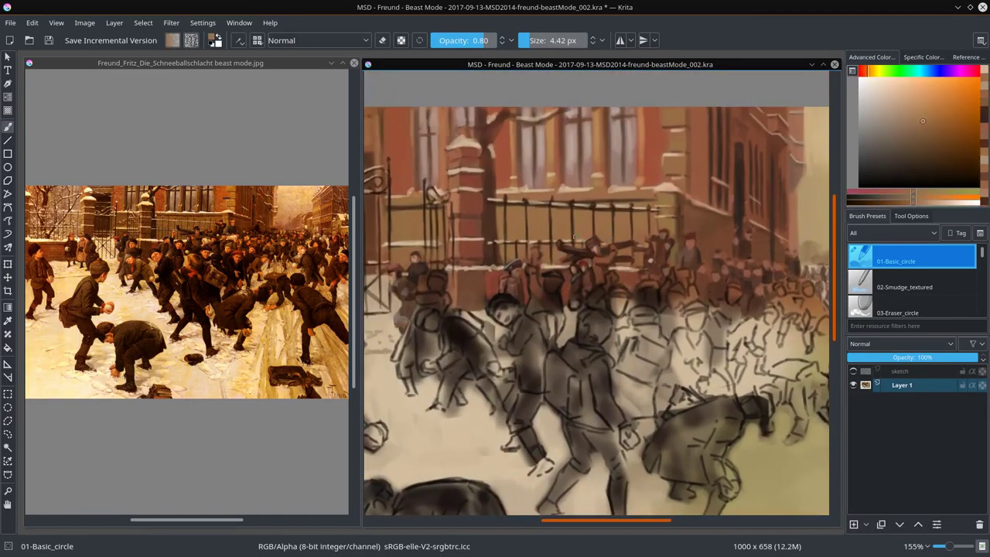
{"action": "key", "text": "minus"}
{"action": "key", "text": "minus"}
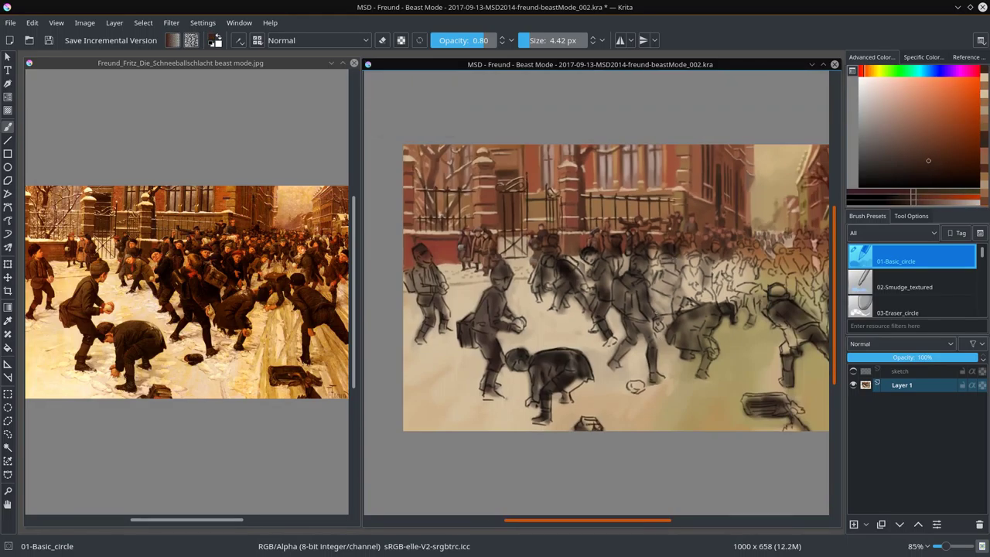
- Streak the snowy ground with light tan strokes using the 01-Basic_circle brush
{"action": "left_click_drag", "start_coordinate": [656, 323], "coordinate": [507, 309]}
{"action": "key", "text": "plus"}
{"action": "left_click", "coordinate": [502, 386], "text": "ctrl"}
{"action": "key", "text": "bracketright"}
{"action": "key", "text": "bracketright"}
{"action": "key", "text": "bracketright"}
{"action": "key", "text": "bracketright"}
{"action": "mouse_move", "coordinate": [628, 317]}
{"action": "left_mouse_down"}
{"action": "mouse_move", "coordinate": [590, 391]}
{"action": "mouse_move", "coordinate": [608, 458]}
{"action": "left_mouse_up"}
{"action": "left_click_drag", "start_coordinate": [611, 393], "coordinate": [571, 453]}
{"action": "key", "text": "bracketleft"}
{"action": "left_click_drag", "start_coordinate": [663, 325], "coordinate": [672, 407]}
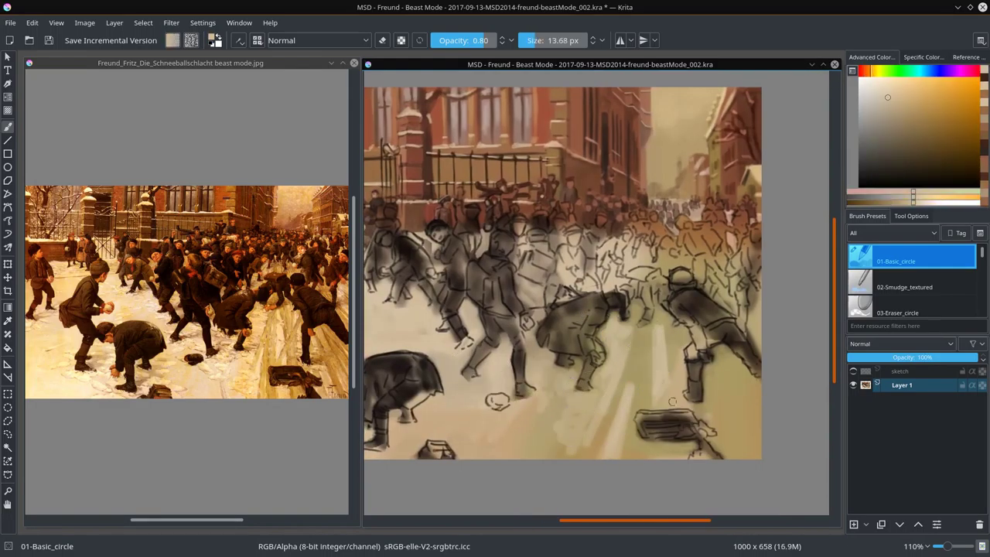
{"action": "left_click_drag", "start_coordinate": [670, 442], "coordinate": [656, 459]}
{"action": "mouse_move", "coordinate": [679, 328]}
{"action": "left_mouse_down"}
{"action": "mouse_move", "coordinate": [685, 379]}
{"action": "mouse_move", "coordinate": [750, 456]}
{"action": "left_mouse_up"}
{"action": "left_click_drag", "start_coordinate": [564, 371], "coordinate": [530, 456]}
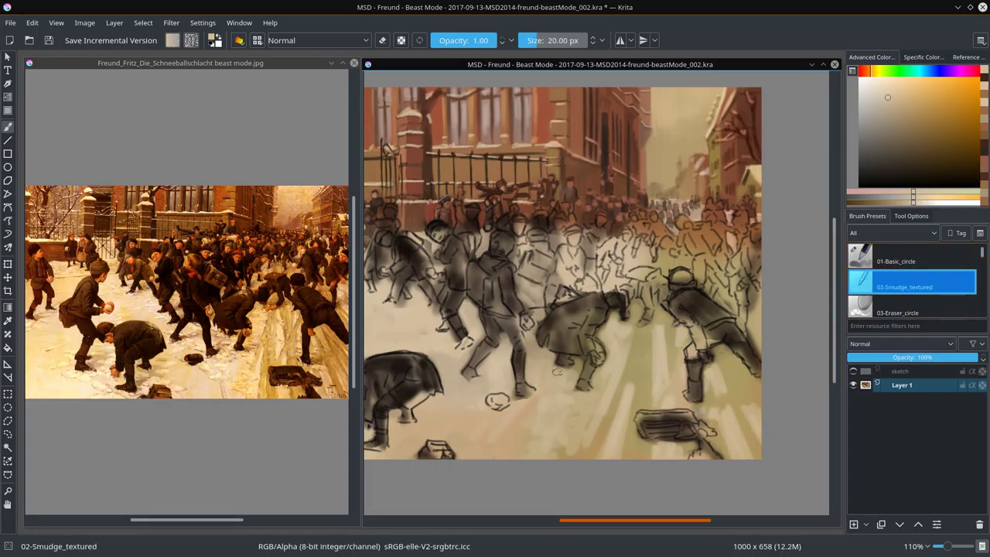
- Hatch thin vertical yellow-beige strokes down the snowy ground
{"action": "key", "text": "period"}
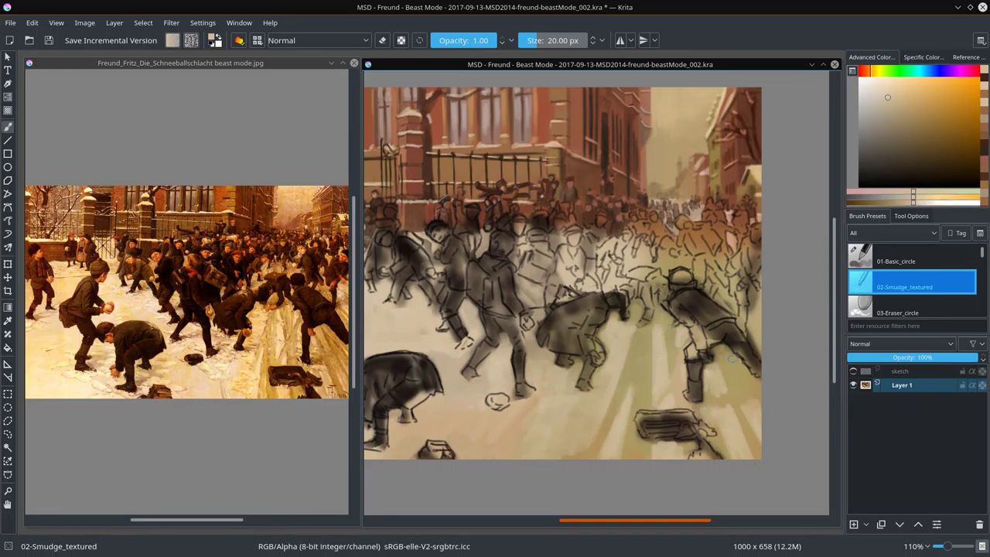
{"action": "left_click", "coordinate": [457, 358], "text": "ctrl"}
{"action": "key", "text": "comma"}
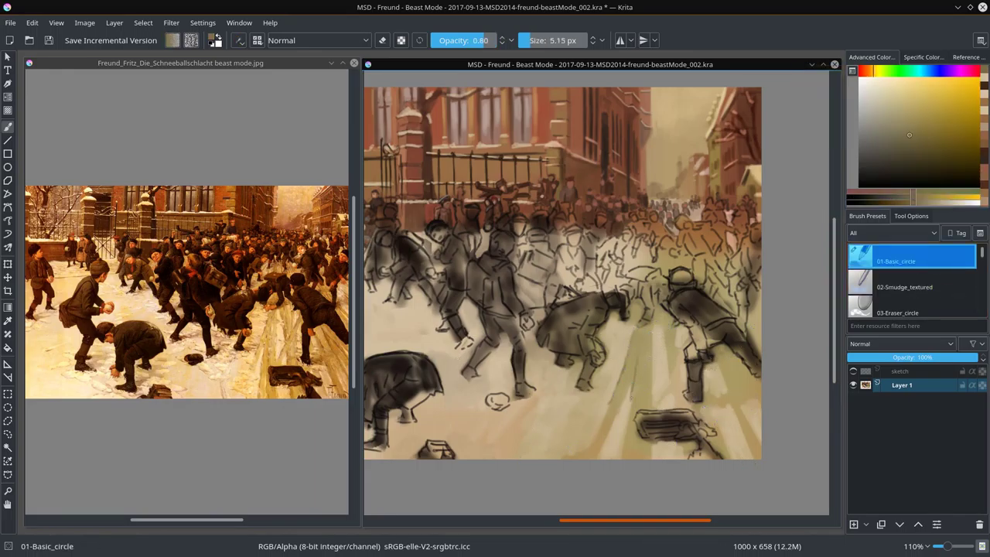
{"action": "left_click_drag", "start_coordinate": [643, 384], "coordinate": [642, 402]}
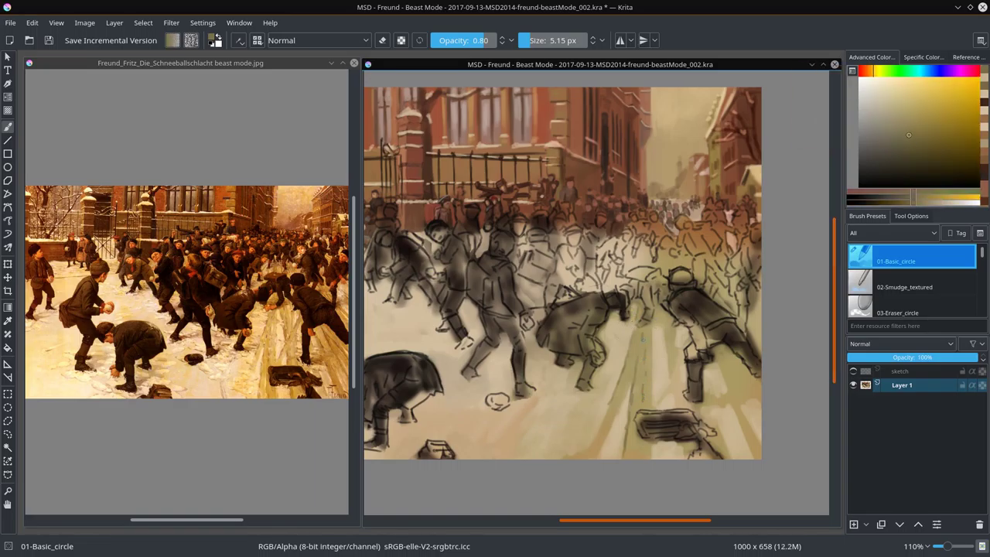
{"action": "left_click_drag", "start_coordinate": [652, 365], "coordinate": [655, 404]}
{"action": "left_click_drag", "start_coordinate": [659, 324], "coordinate": [672, 407]}
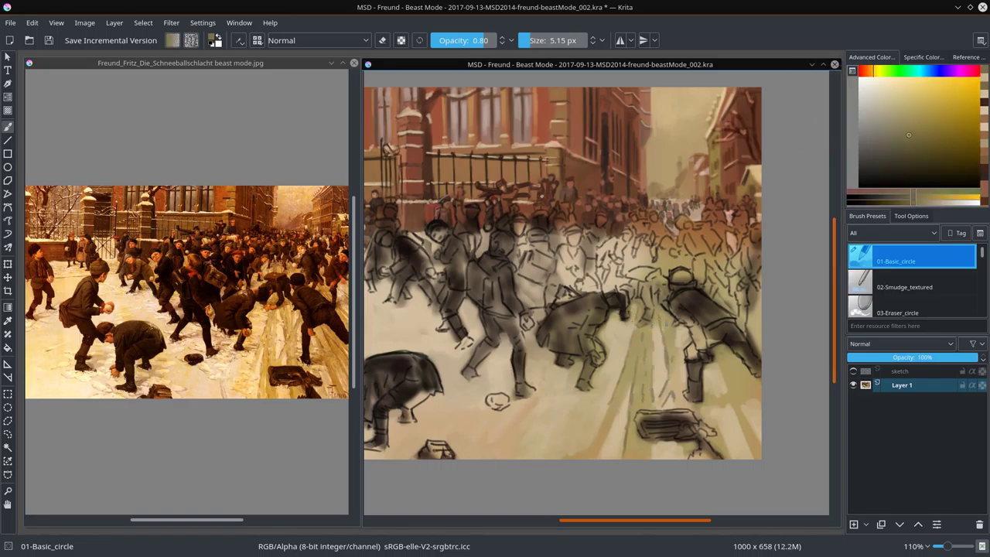
- Add small orange-brown dark strokes in the snow near the right-hand boy
{"action": "left_click", "coordinate": [631, 445], "text": "ctrl"}
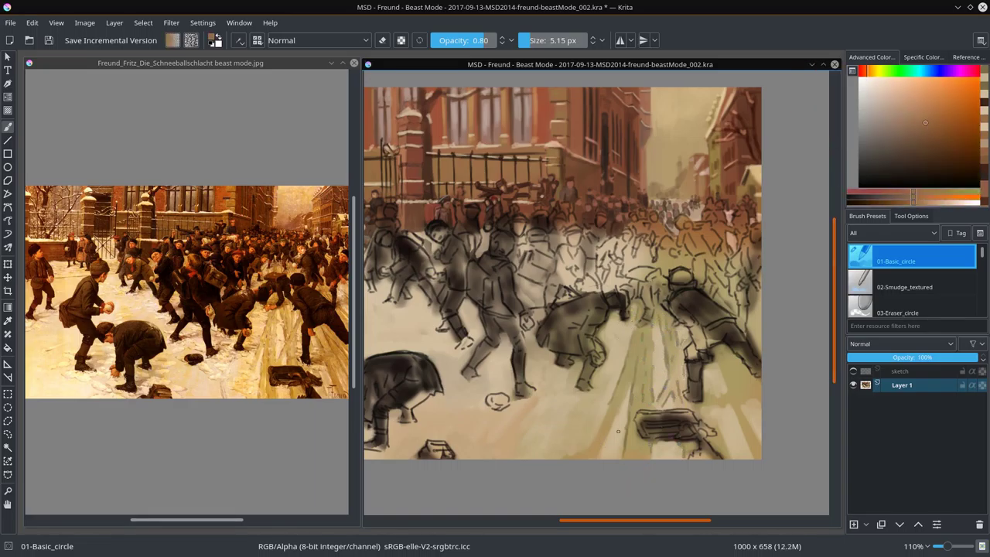
{"action": "left_click_drag", "start_coordinate": [630, 435], "coordinate": [632, 456]}
{"action": "left_click_drag", "start_coordinate": [685, 443], "coordinate": [688, 454]}
{"action": "key", "text": "bracketright"}
{"action": "left_click_drag", "start_coordinate": [662, 387], "coordinate": [664, 402]}
{"action": "left_click_drag", "start_coordinate": [671, 362], "coordinate": [678, 409]}
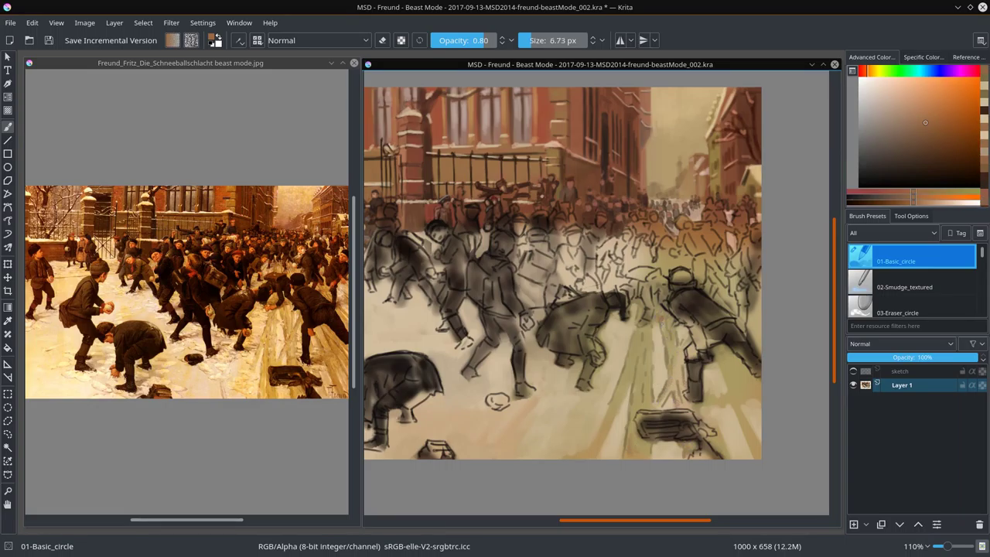
{"action": "key", "text": "bracketright"}
{"action": "left_click_drag", "start_coordinate": [636, 378], "coordinate": [647, 400]}
{"action": "left_click_drag", "start_coordinate": [625, 360], "coordinate": [620, 394]}
{"action": "key", "text": "bracketright"}
{"action": "left_click_drag", "start_coordinate": [716, 364], "coordinate": [749, 392]}
{"action": "left_click_drag", "start_coordinate": [707, 393], "coordinate": [728, 404]}
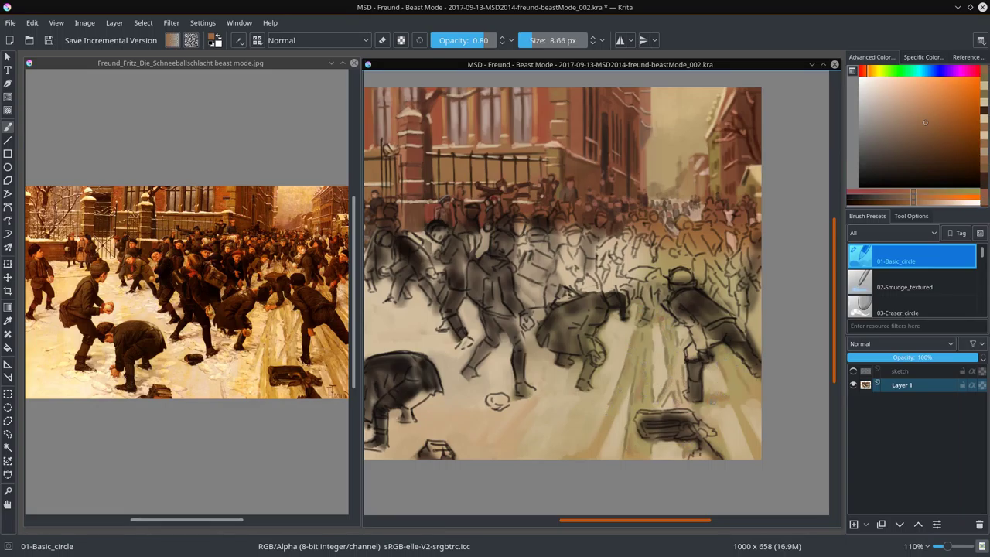
- Sample pale tan, dark olive and lighter snow colours, adjusting the brush size
{"action": "key", "text": "bracketright"}
{"action": "key", "text": "bracketright"}
{"action": "left_click", "coordinate": [720, 368], "text": "ctrl"}
{"action": "key", "text": "bracketleft"}
{"action": "key", "text": "bracketleft"}
{"action": "key", "text": "bracketleft"}
{"action": "left_click", "coordinate": [923, 148]}
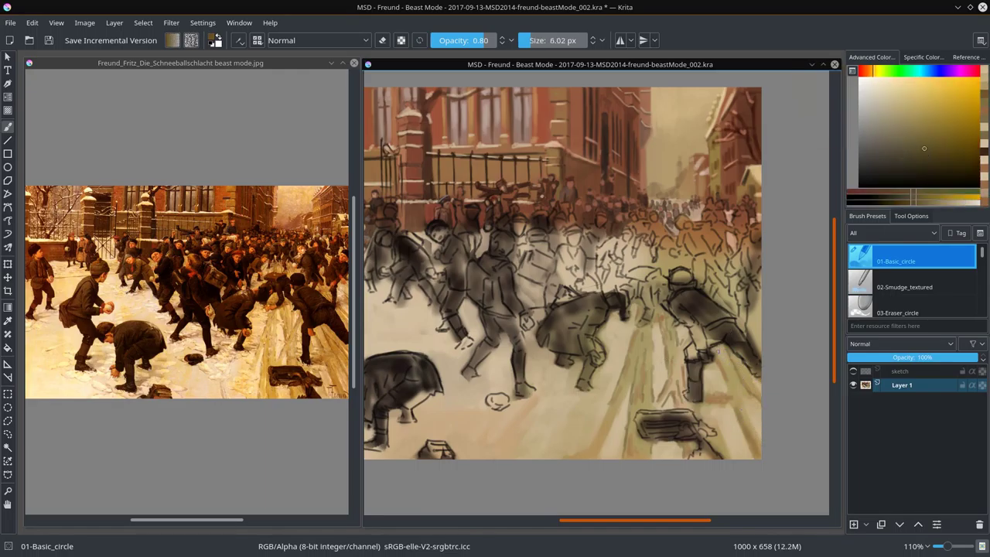
{"action": "key", "text": "bracketright"}
{"action": "key", "text": "bracketright"}
{"action": "key", "text": "bracketright"}
{"action": "key", "text": "bracketright"}
{"action": "key", "text": "bracketright"}
{"action": "key", "text": "bracketright"}
{"action": "left_click", "coordinate": [622, 341], "text": "ctrl"}
{"action": "left_click", "coordinate": [647, 358], "text": "ctrl"}
{"action": "key", "text": "bracketleft"}
{"action": "key", "text": "bracketleft"}
{"action": "key", "text": "bracketleft"}
{"action": "key", "text": "bracketleft"}
{"action": "key", "text": "bracketleft"}
{"action": "key", "text": "bracketleft"}
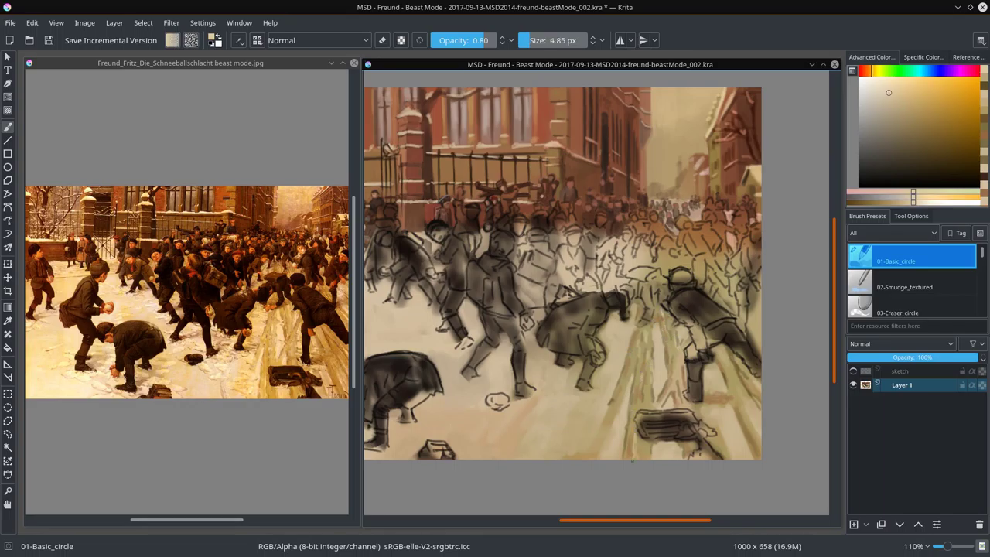
{"action": "key", "text": "bracketright"}
{"action": "left_click", "coordinate": [710, 373], "text": "ctrl"}
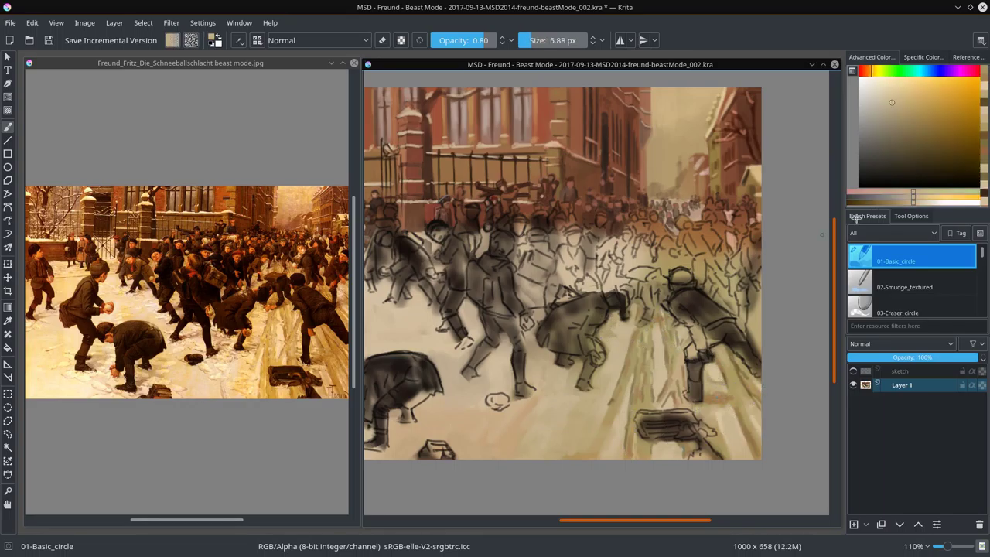
- Dab a first cluster of footprint marks into the snow with a new colour
{"action": "key", "text": "minus"}
{"action": "key", "text": "minus"}
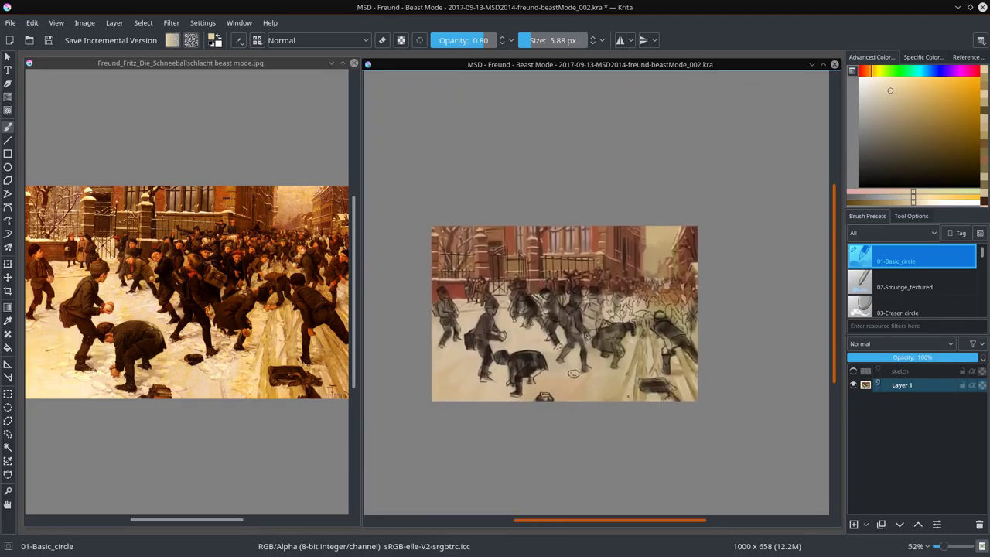
{"action": "scroll", "coordinate": [635, 375], "scroll_direction": "up", "scroll_amount": 3}
{"action": "left_click", "coordinate": [660, 314], "text": "ctrl"}
{"action": "key", "text": "bracketright"}
{"action": "key", "text": "bracketright"}
{"action": "key", "text": "bracketright"}
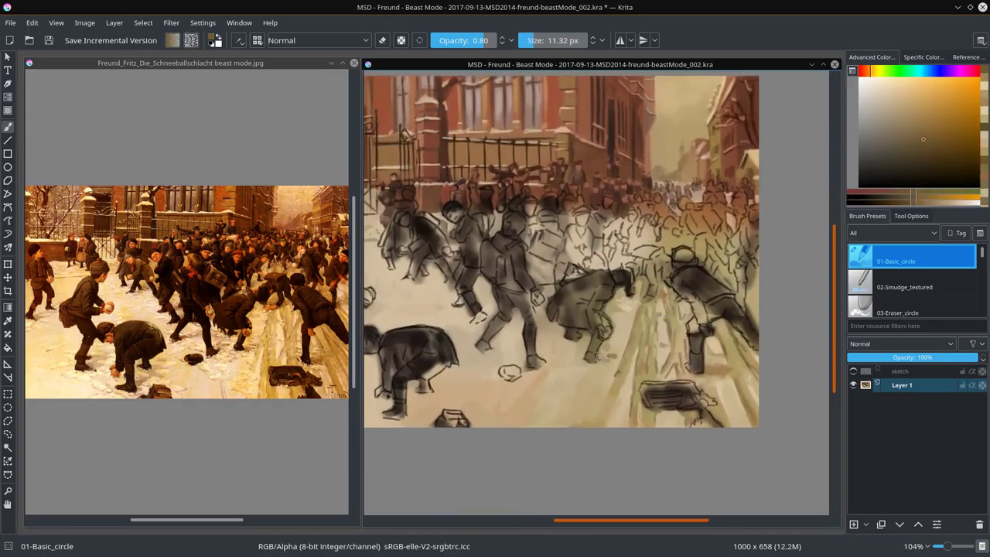
{"action": "left_click", "coordinate": [568, 353]}
{"action": "left_click", "coordinate": [506, 342]}
{"action": "left_click", "coordinate": [485, 363]}
{"action": "left_click", "coordinate": [561, 412]}
{"action": "left_click", "coordinate": [559, 385]}
{"action": "left_click", "coordinate": [567, 366]}
{"action": "left_click", "coordinate": [609, 386]}
{"action": "left_click", "coordinate": [614, 403]}
{"action": "left_click", "coordinate": [574, 379]}
{"action": "left_click", "coordinate": [540, 384]}
- Scatter more footprint dabs and short marks across other parts of the snow
{"action": "left_click_drag", "start_coordinate": [541, 379], "coordinate": [595, 371]}
{"action": "left_click", "coordinate": [501, 388]}
{"action": "left_click", "coordinate": [482, 383]}
{"action": "key", "text": "bracketright"}
{"action": "key", "text": "bracketright"}
{"action": "left_click", "coordinate": [519, 368]}
{"action": "mouse_move", "coordinate": [433, 379]}
{"action": "left_mouse_down"}
{"action": "mouse_move", "coordinate": [525, 371]}
{"action": "mouse_move", "coordinate": [524, 400]}
{"action": "left_mouse_up"}
{"action": "left_click_drag", "start_coordinate": [441, 376], "coordinate": [514, 377]}
{"action": "left_click", "coordinate": [510, 354]}
{"action": "left_click_drag", "start_coordinate": [437, 313], "coordinate": [479, 304]}
{"action": "key", "text": "bracketleft"}
{"action": "left_click", "coordinate": [593, 302]}
{"action": "mouse_move", "coordinate": [591, 261]}
{"action": "left_mouse_down"}
{"action": "mouse_move", "coordinate": [645, 267]}
{"action": "mouse_move", "coordinate": [530, 273]}
{"action": "left_mouse_up"}
- Smudge the footprint dabs into the snow with the 02-Smudge_textured brush
{"action": "key", "text": "slash"}
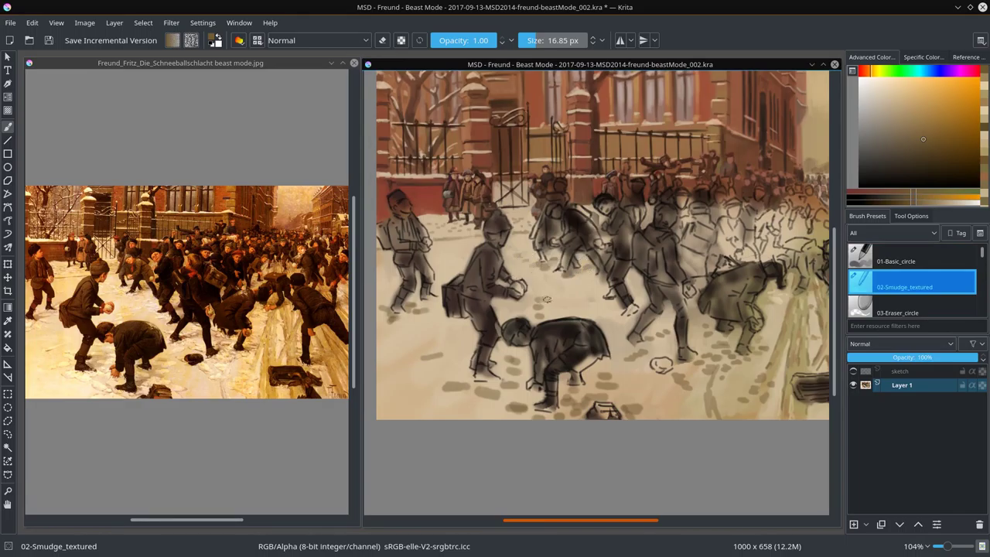
{"action": "left_click_drag", "start_coordinate": [508, 403], "coordinate": [531, 413]}
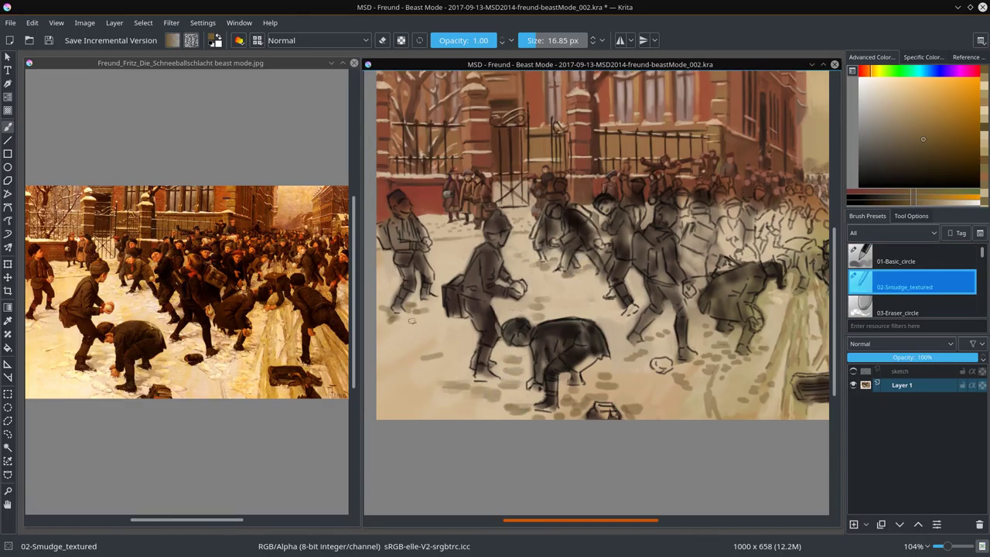
{"action": "left_click_drag", "start_coordinate": [422, 355], "coordinate": [445, 388]}
{"action": "left_click_drag", "start_coordinate": [503, 408], "coordinate": [525, 409]}
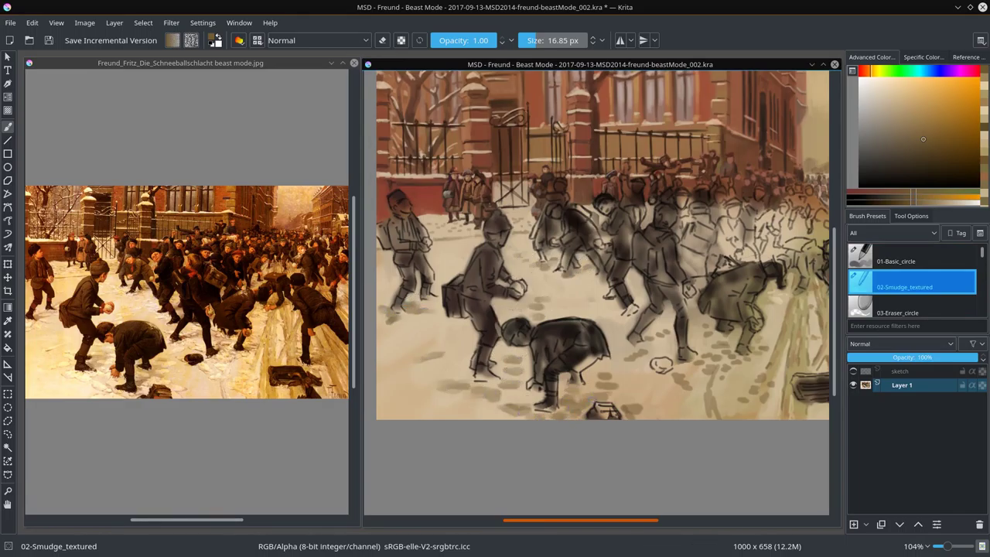
{"action": "key", "text": "slash"}
{"action": "left_click_drag", "start_coordinate": [700, 360], "coordinate": [661, 363]}
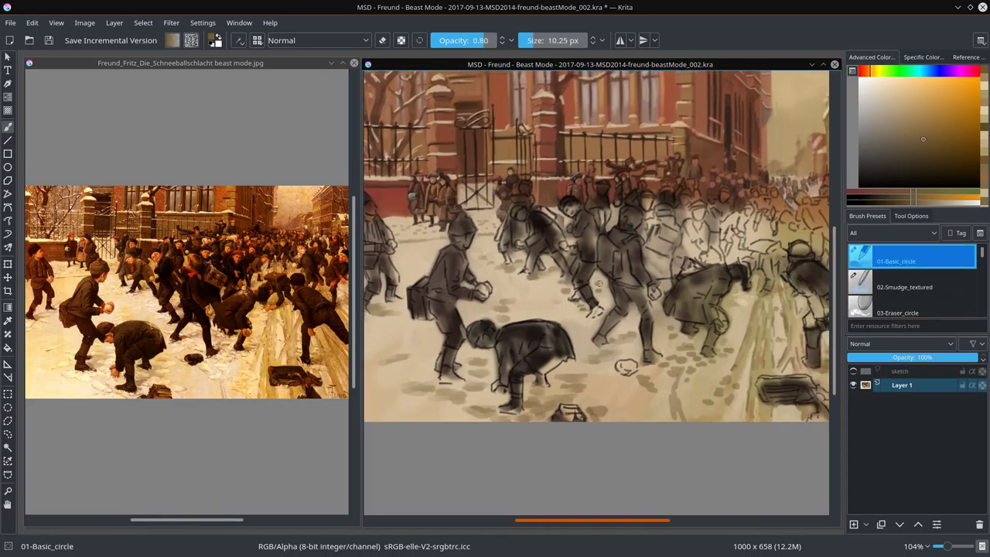
{"action": "key", "text": "slash"}
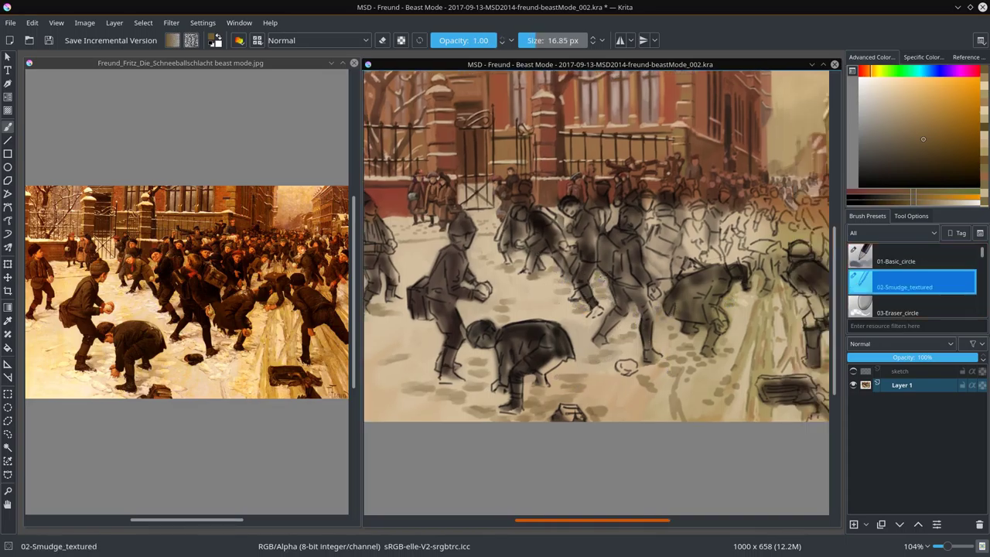
{"action": "left_click_drag", "start_coordinate": [631, 329], "coordinate": [593, 332]}
{"action": "key", "text": "bracketleft"}
{"action": "key", "text": "bracketleft"}
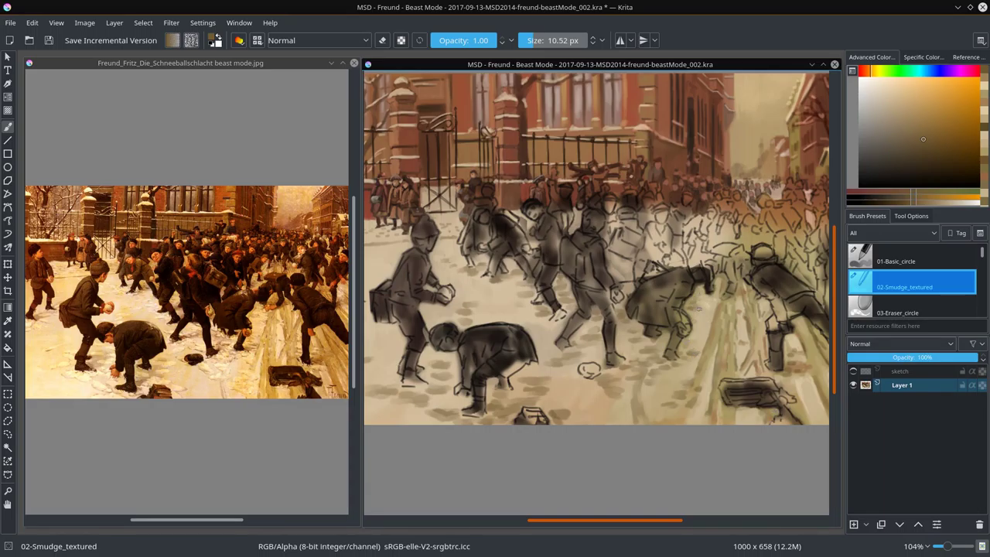
{"action": "key", "text": "bracketleft"}
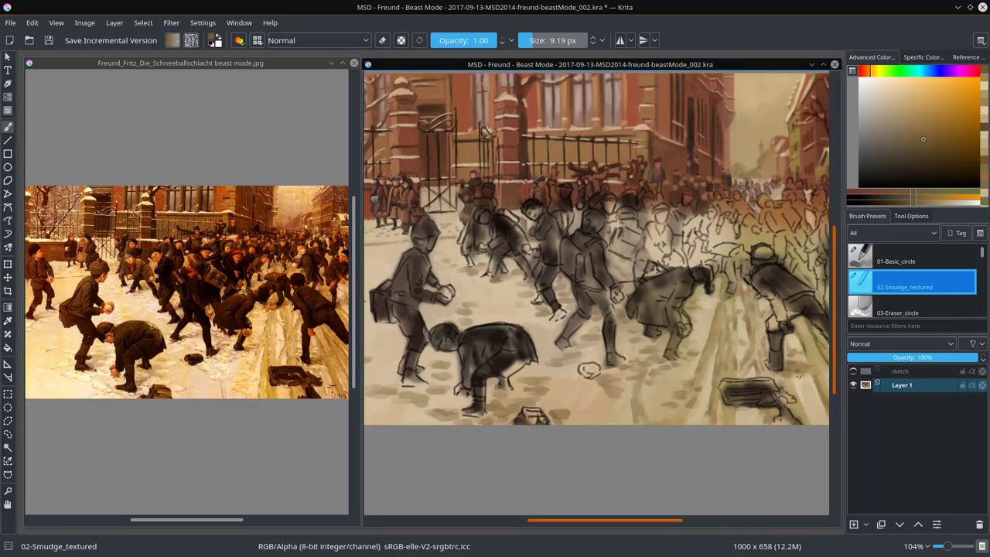
{"action": "left_click_drag", "start_coordinate": [812, 335], "coordinate": [705, 363]}
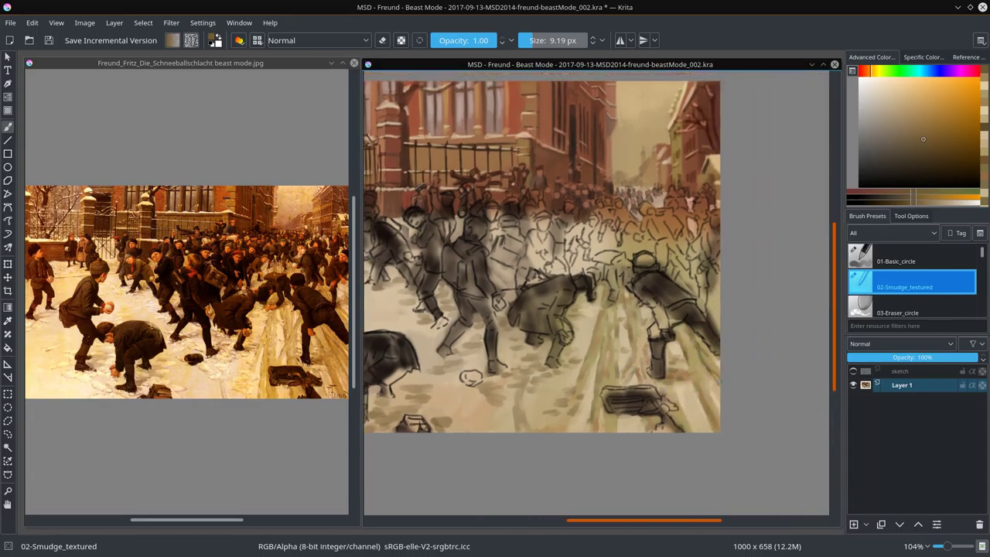
{"action": "scroll", "coordinate": [713, 322], "scroll_direction": "down", "scroll_amount": 3}
- Save the painting and sample light beige and darker brown tones from it
{"action": "left_click", "coordinate": [49, 40]}
{"action": "key", "text": "slash"}
{"action": "scroll", "coordinate": [736, 343], "scroll_direction": "up", "scroll_amount": 3}
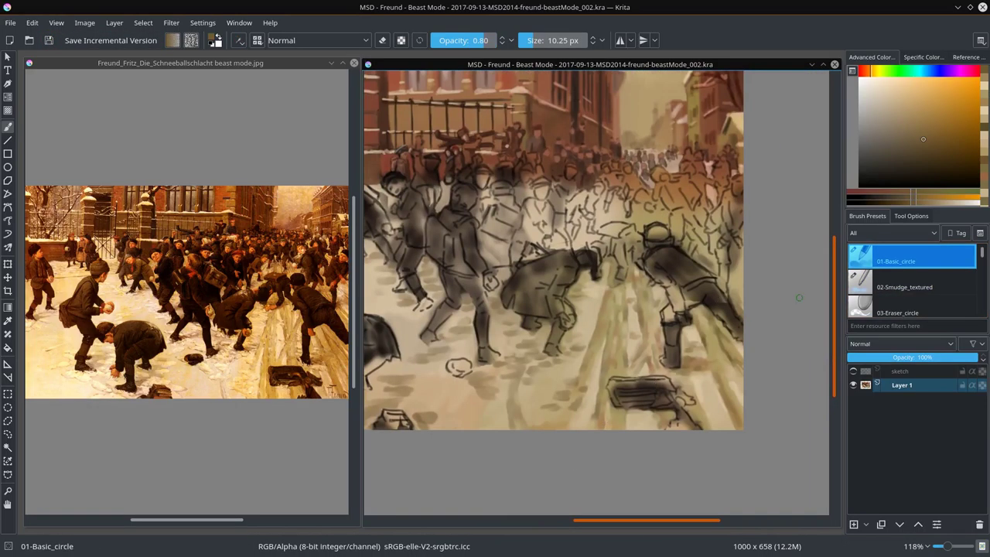
{"action": "left_click", "coordinate": [740, 270], "text": "ctrl"}
{"action": "key", "text": "bracketleft"}
{"action": "key", "text": "bracketleft"}
{"action": "key", "text": "bracketleft"}
{"action": "key", "text": "bracketleft"}
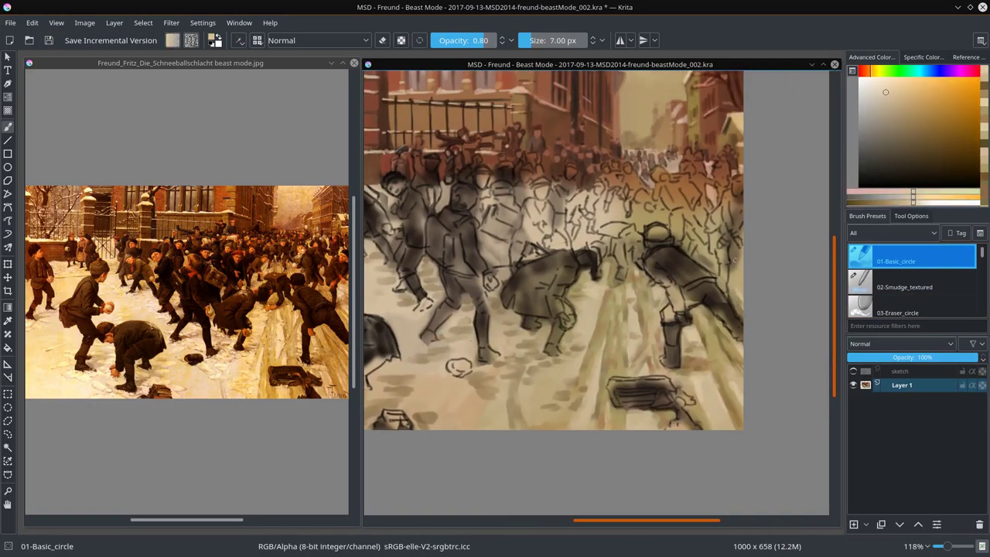
{"action": "left_click", "coordinate": [737, 271], "text": "ctrl"}
{"action": "left_click", "coordinate": [739, 275], "text": "ctrl"}
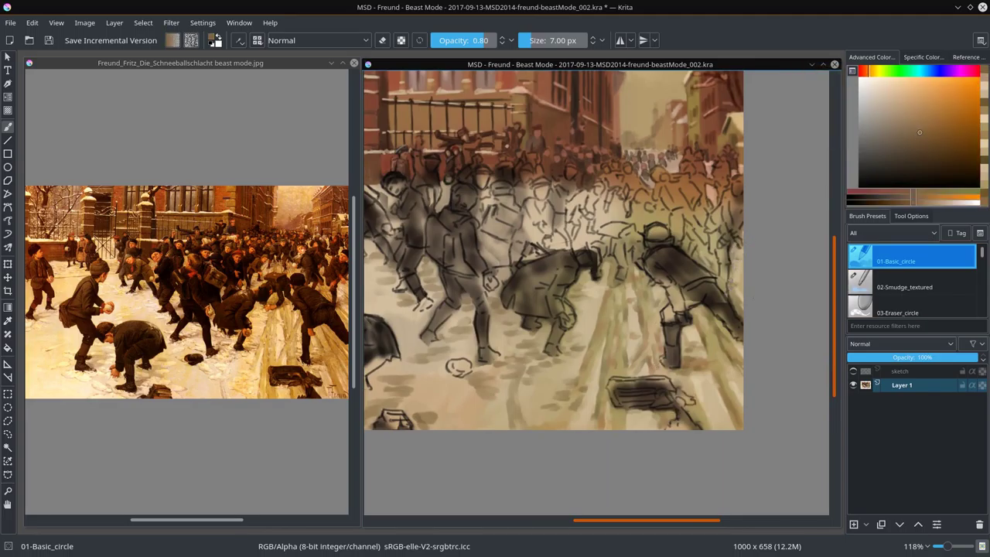
{"action": "left_click", "coordinate": [740, 278], "text": "ctrl"}
{"action": "key", "text": "bracketleft"}
- Paint a light snow stroke over the ground using a sampled snow tone
{"action": "key", "text": "slash"}
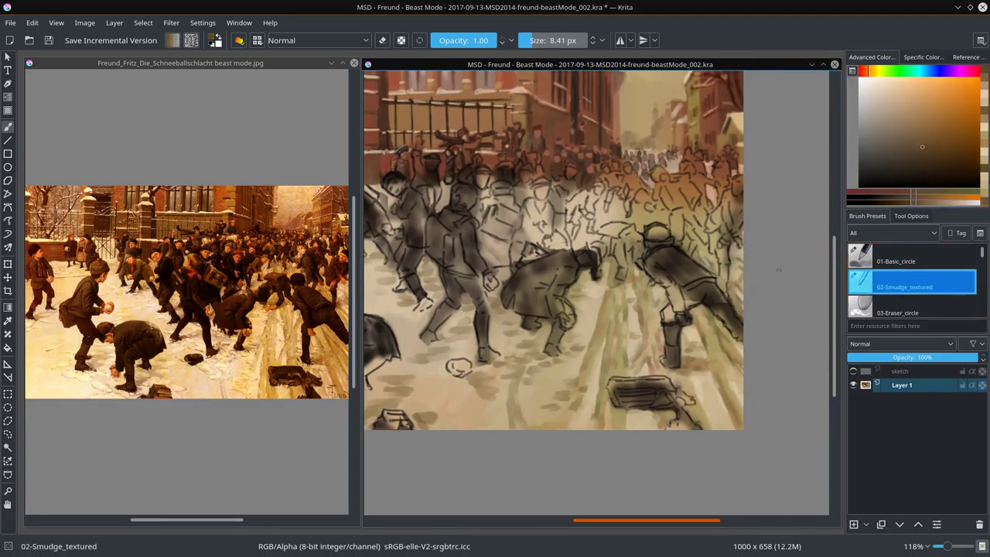
{"action": "key", "text": "slash"}
{"action": "scroll", "coordinate": [777, 269], "scroll_direction": "down", "scroll_amount": 4}
{"action": "left_click", "coordinate": [531, 324], "text": "ctrl"}
{"action": "mouse_move", "coordinate": [530, 323]}
{"action": "left_mouse_down"}
{"action": "mouse_move", "coordinate": [526, 313]}
{"action": "mouse_move", "coordinate": [573, 276]}
{"action": "mouse_move", "coordinate": [607, 264]}
{"action": "left_mouse_up"}
- Paint dark shading strokes on the boys in Multiply blending mode
{"action": "key", "text": "slash"}
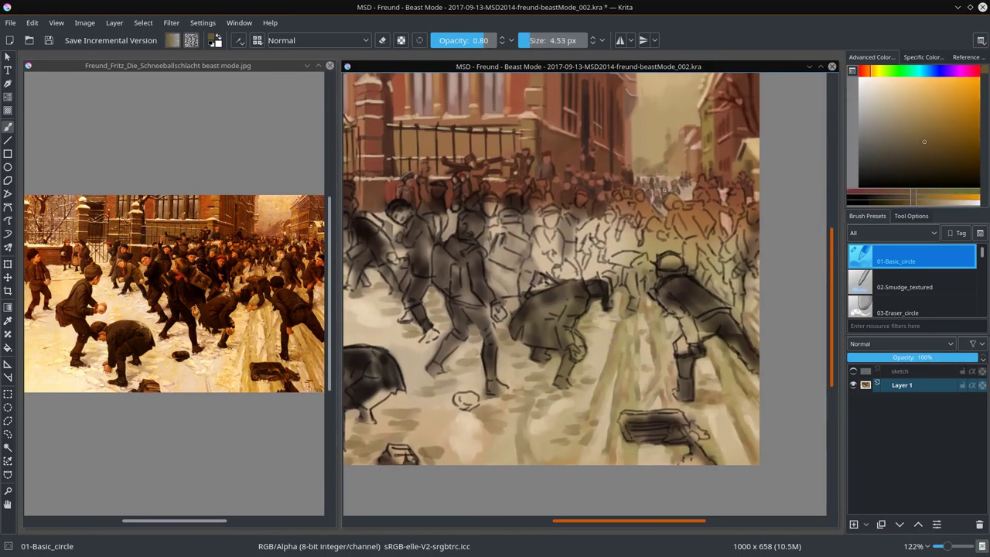
{"action": "key", "text": "alt+shift+m"}
{"action": "left_click_drag", "start_coordinate": [699, 370], "coordinate": [750, 391]}
{"action": "left_click_drag", "start_coordinate": [614, 298], "coordinate": [650, 310]}
{"action": "left_click_drag", "start_coordinate": [566, 365], "coordinate": [591, 382]}
{"action": "left_click_drag", "start_coordinate": [443, 360], "coordinate": [480, 373]}
{"action": "left_click_drag", "start_coordinate": [389, 424], "coordinate": [479, 419]}
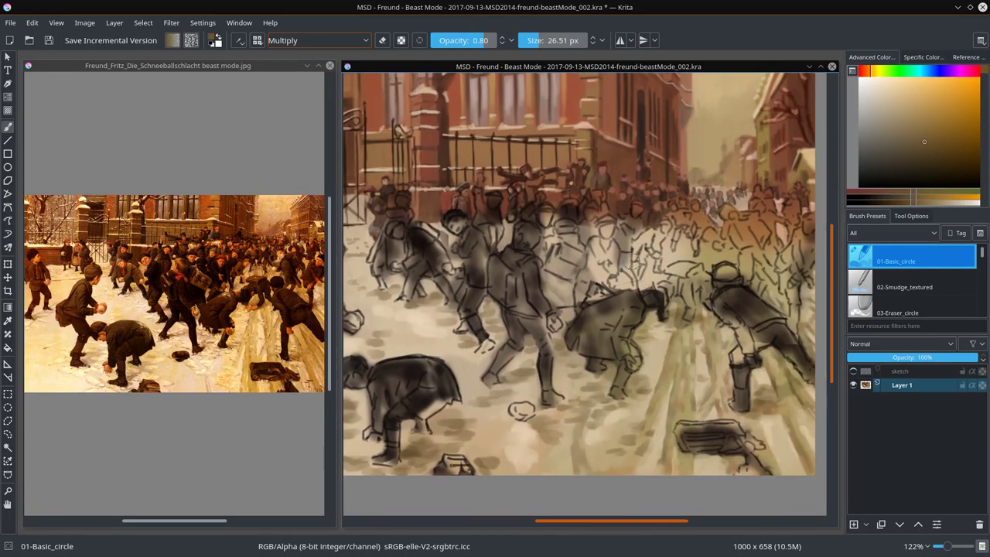
- Return to Normal blending, shrink the brush and settle on a light beige snow colour
{"action": "left_click", "coordinate": [317, 40]}
{"action": "left_click", "coordinate": [310, 171]}
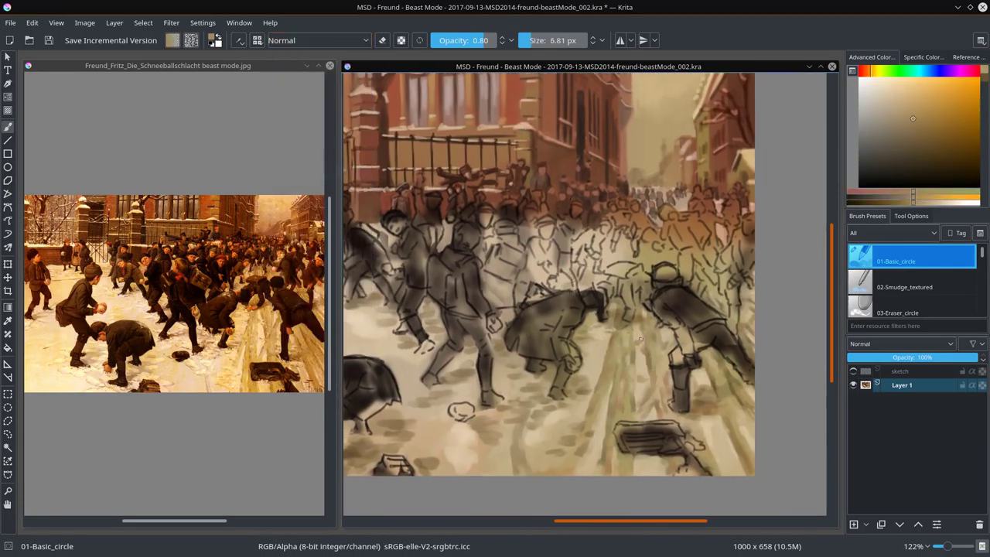
{"action": "left_click", "coordinate": [627, 255], "text": "ctrl"}
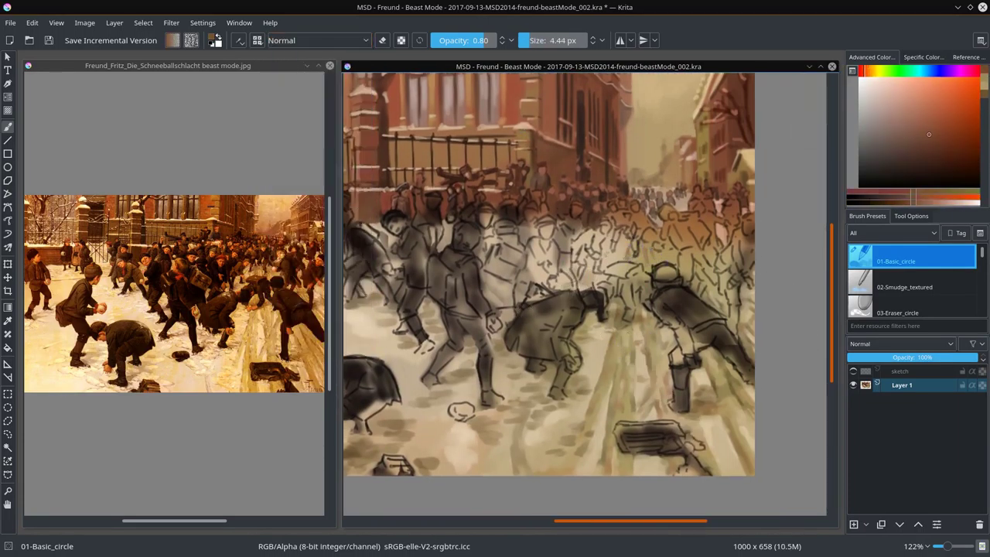
{"action": "left_click", "coordinate": [657, 154], "text": "ctrl"}
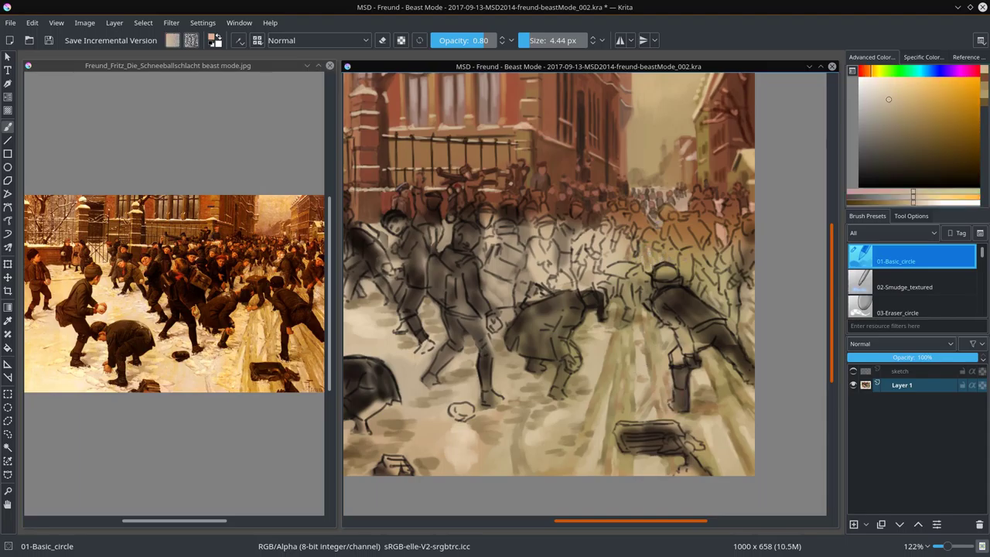
{"action": "left_click", "coordinate": [650, 390], "text": "ctrl"}
{"action": "key", "text": "bracketright"}
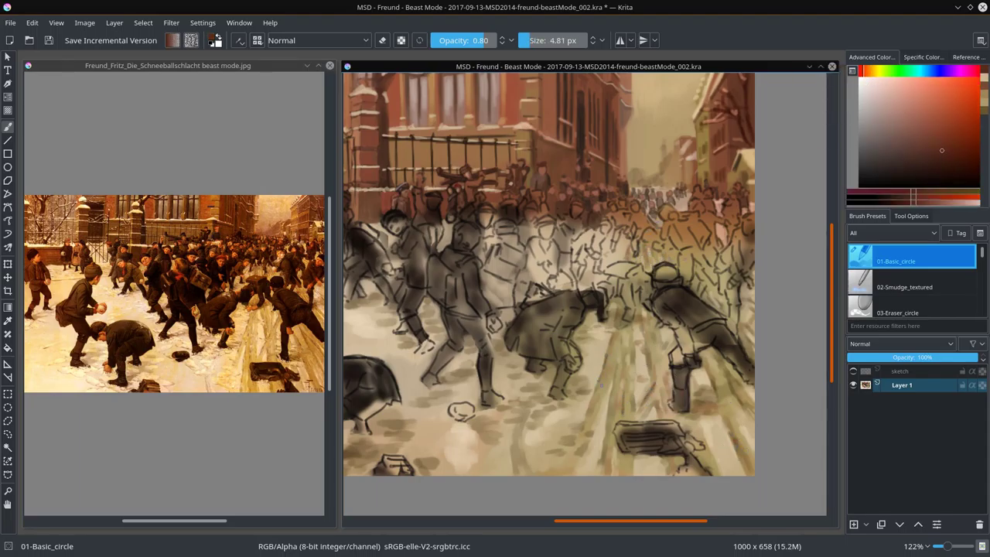
{"action": "left_click", "coordinate": [720, 361], "text": "ctrl"}
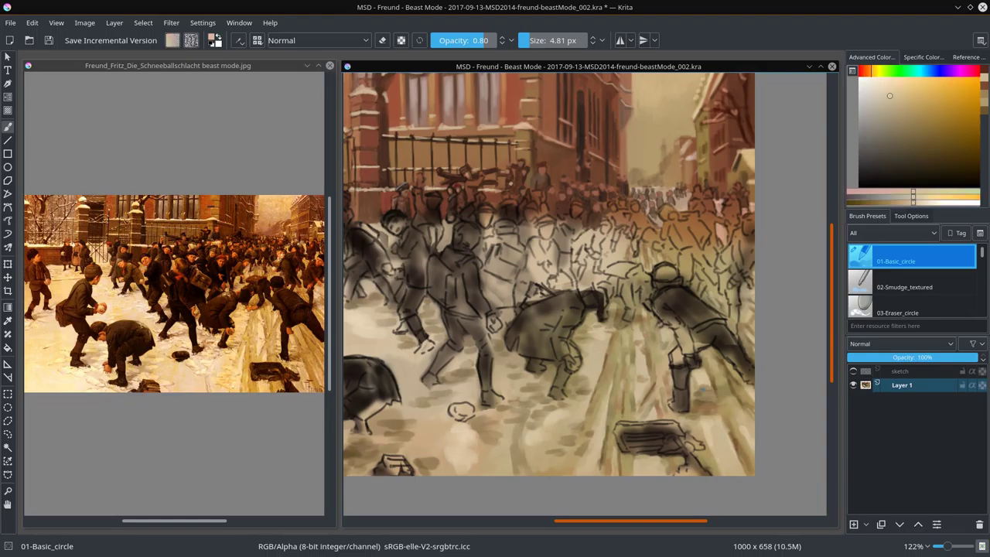
{"action": "left_click", "coordinate": [743, 116], "text": "ctrl"}
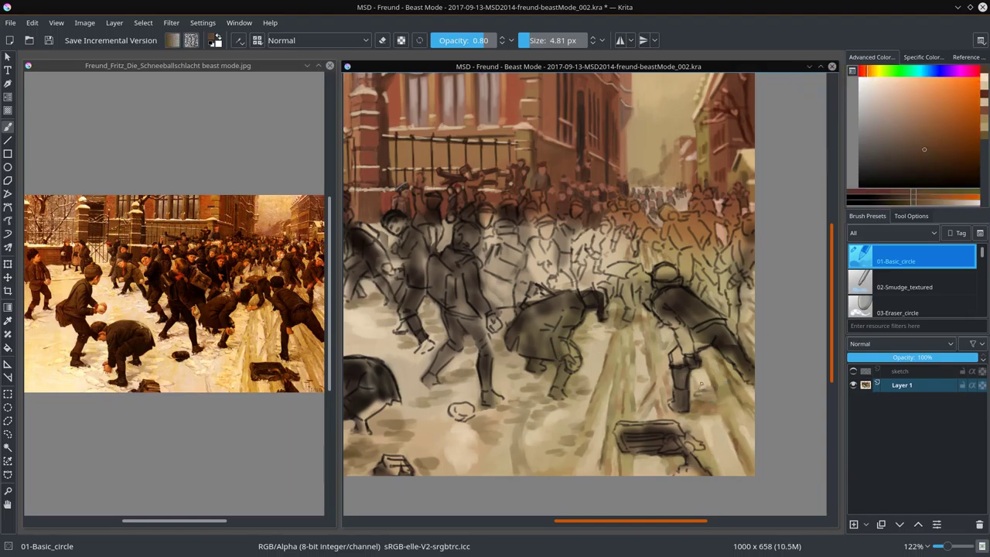
{"action": "left_click", "coordinate": [693, 405], "text": "ctrl"}
{"action": "left_click", "coordinate": [577, 387], "text": "ctrl"}
{"action": "left_click", "coordinate": [577, 386], "text": "ctrl"}
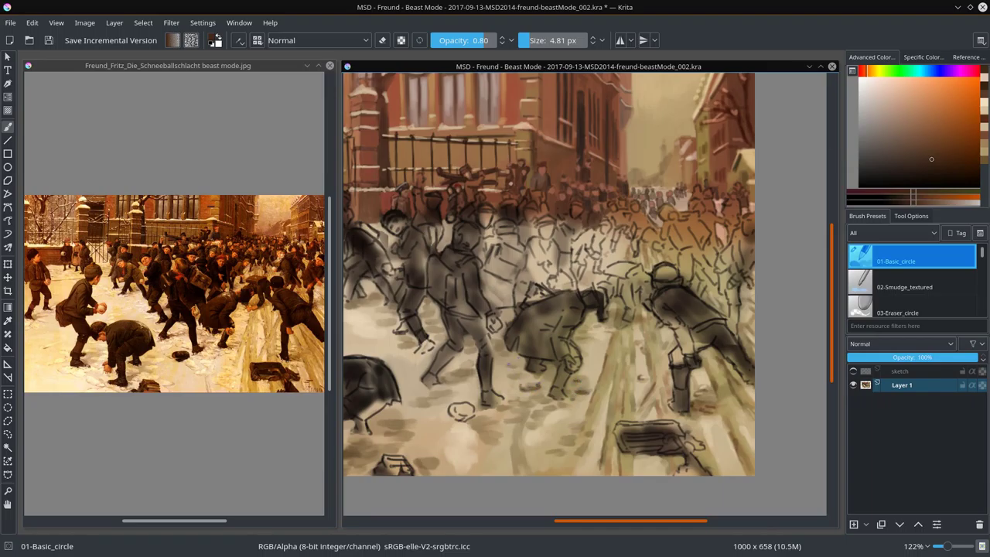
{"action": "left_click", "coordinate": [880, 88]}
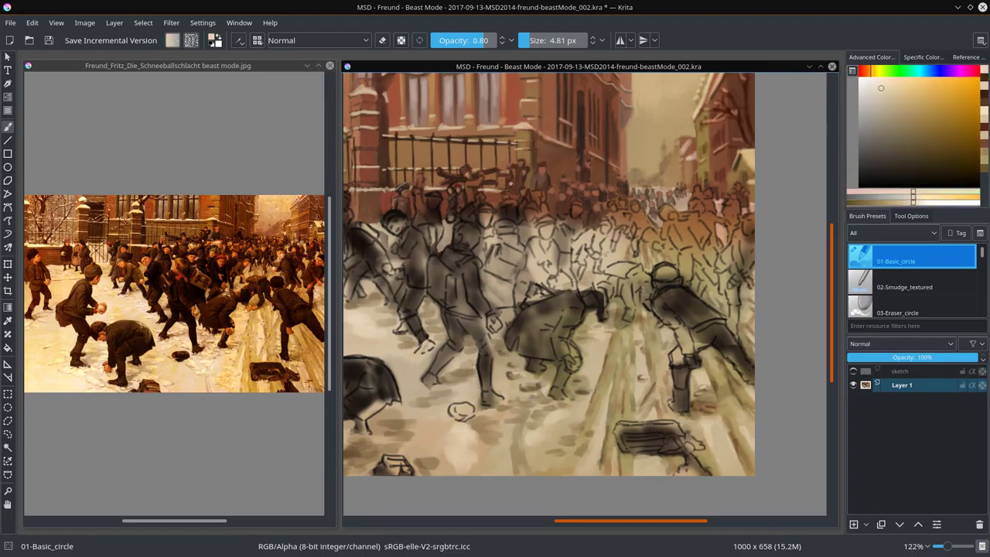
- Paint short light beige strokes around the crouching boy's hands and feet
{"action": "left_click_drag", "start_coordinate": [518, 444], "coordinate": [517, 475]}
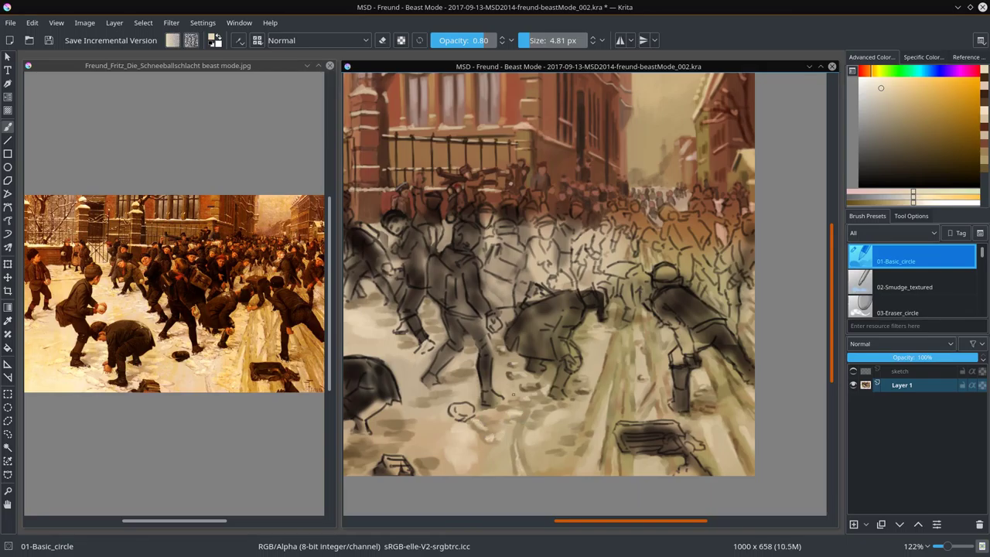
{"action": "mouse_move", "coordinate": [552, 452]}
{"action": "left_mouse_down"}
{"action": "mouse_move", "coordinate": [703, 423]}
{"action": "mouse_move", "coordinate": [686, 431]}
{"action": "left_mouse_up"}
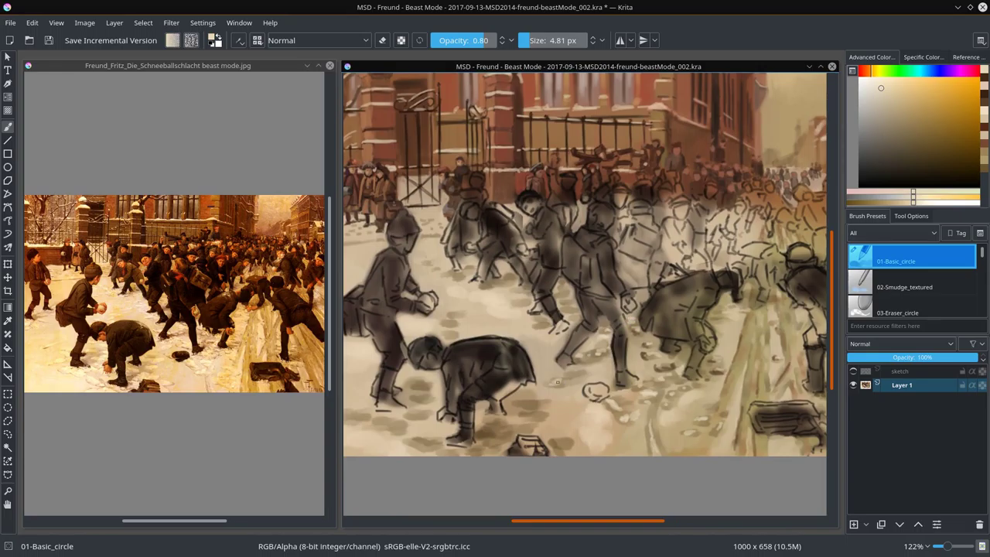
{"action": "mouse_move", "coordinate": [521, 418]}
{"action": "left_mouse_down"}
{"action": "mouse_move", "coordinate": [534, 402]}
{"action": "mouse_move", "coordinate": [546, 407]}
{"action": "mouse_move", "coordinate": [492, 420]}
{"action": "left_mouse_up"}
{"action": "left_click_drag", "start_coordinate": [567, 441], "coordinate": [551, 455]}
{"action": "left_click_drag", "start_coordinate": [479, 448], "coordinate": [469, 454]}
{"action": "mouse_move", "coordinate": [473, 452]}
{"action": "left_mouse_down"}
{"action": "mouse_move", "coordinate": [526, 420]}
{"action": "mouse_move", "coordinate": [543, 443]}
{"action": "mouse_move", "coordinate": [486, 414]}
{"action": "mouse_move", "coordinate": [518, 406]}
{"action": "mouse_move", "coordinate": [448, 409]}
{"action": "left_mouse_up"}
{"action": "left_click_drag", "start_coordinate": [523, 396], "coordinate": [532, 380]}
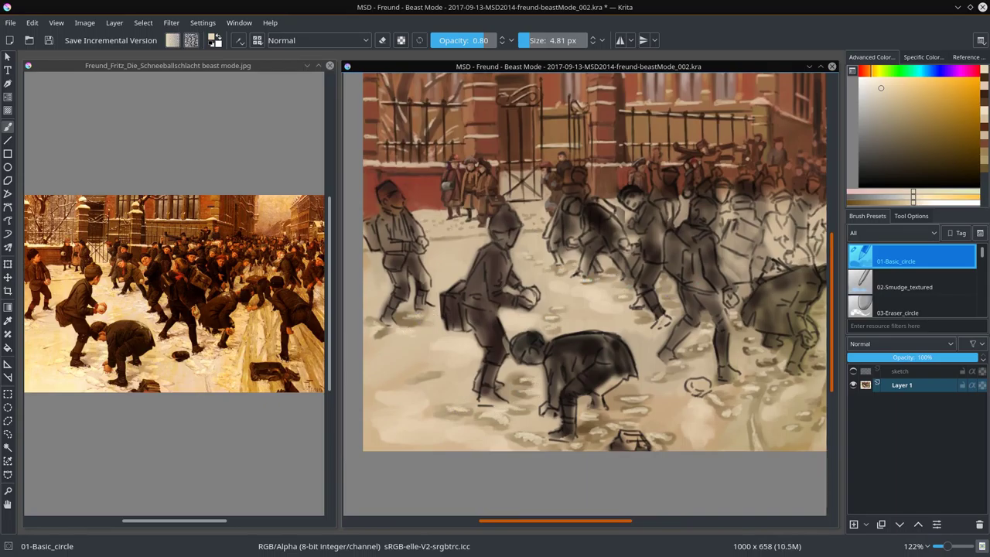
- Paint dark red-brown marks on the lower snow near the bottom
{"action": "left_click", "coordinate": [820, 108], "text": "ctrl"}
{"action": "left_click_drag", "start_coordinate": [486, 416], "coordinate": [464, 427]}
{"action": "left_click_drag", "start_coordinate": [509, 437], "coordinate": [543, 447]}
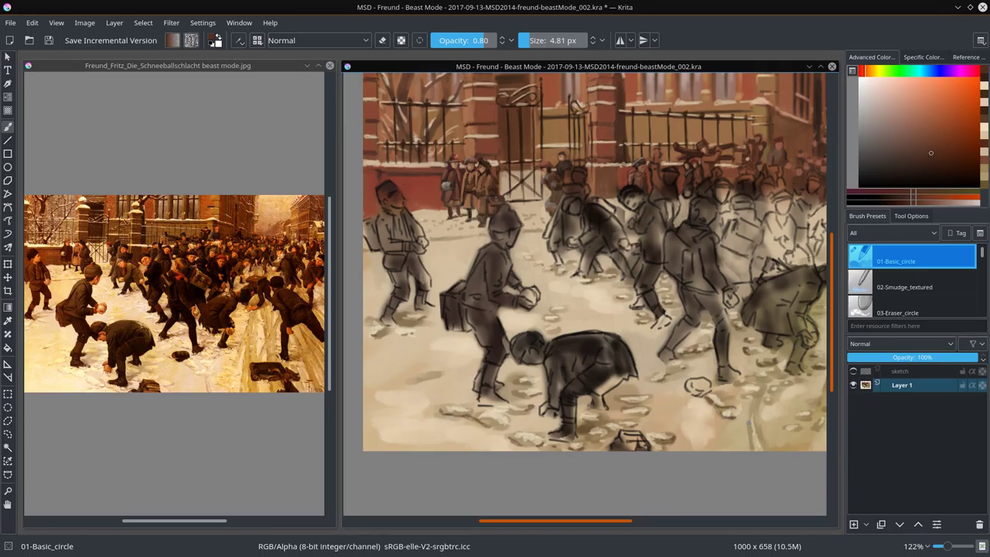
{"action": "left_click_drag", "start_coordinate": [746, 417], "coordinate": [686, 412]}
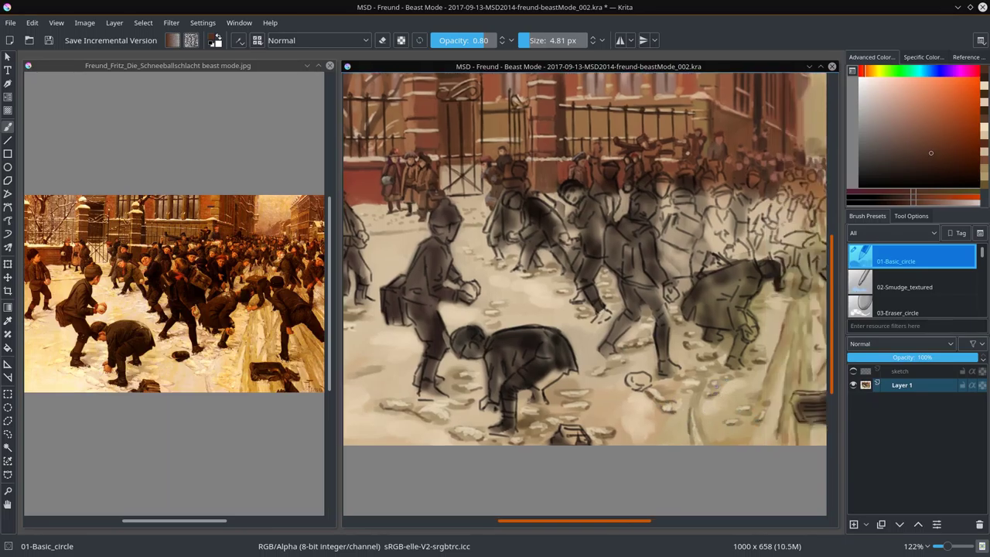
{"action": "left_click_drag", "start_coordinate": [757, 378], "coordinate": [591, 376]}
- Blend the marks with 02-Smudge_textured, then return to 01-Basic_circle
{"action": "key", "text": "slash"}
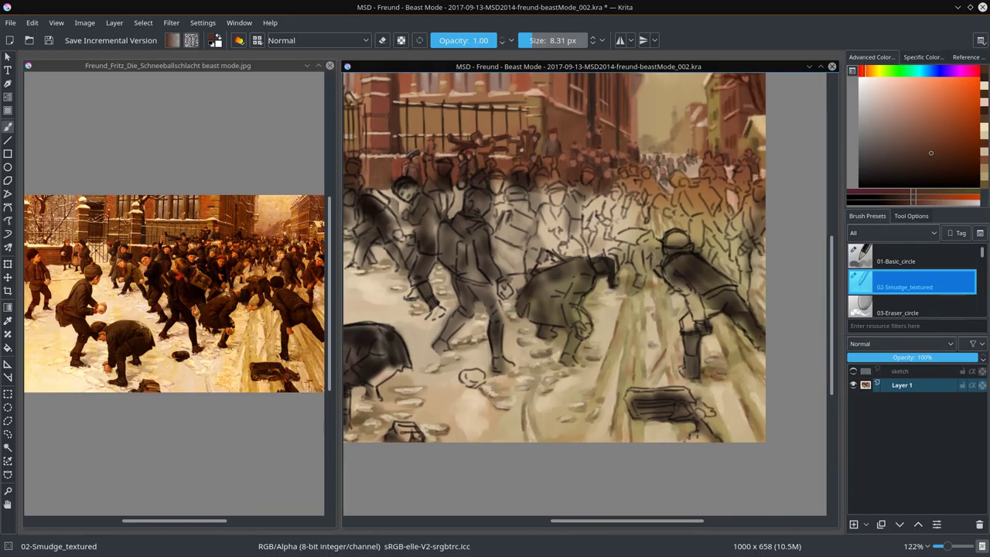
{"action": "scroll", "coordinate": [585, 255], "scroll_direction": "left", "scroll_amount": 5}
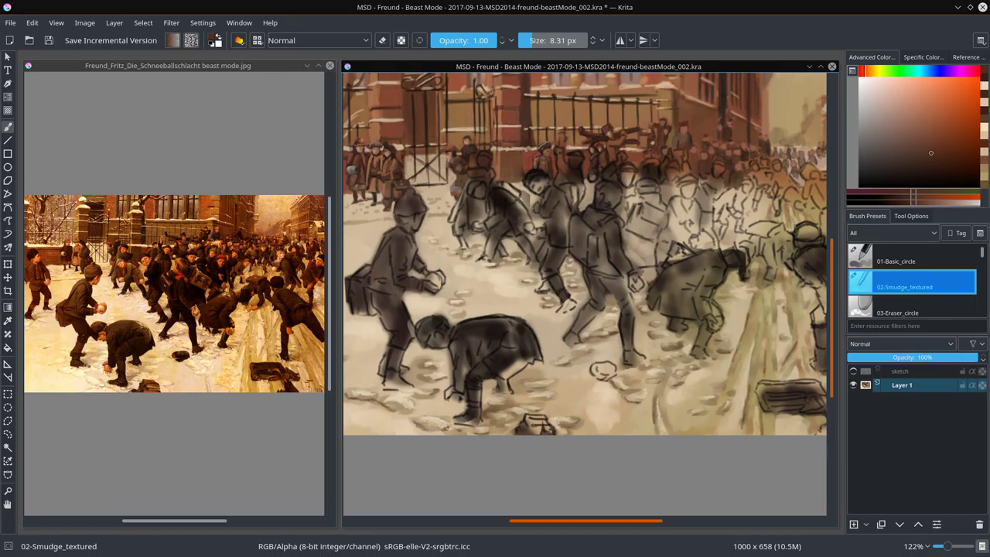
{"action": "scroll", "coordinate": [440, 425], "scroll_direction": "left", "scroll_amount": 2}
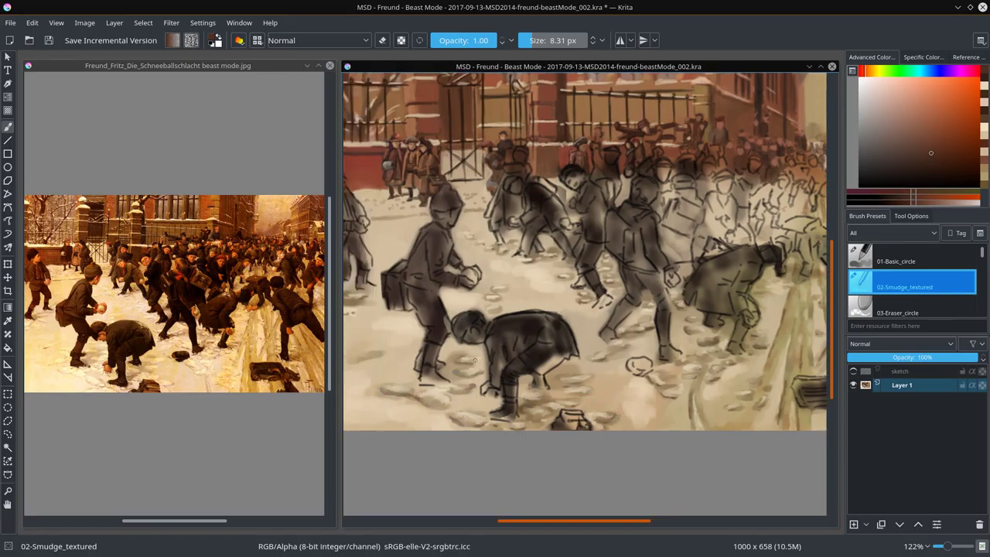
{"action": "scroll", "coordinate": [474, 360], "scroll_direction": "left", "scroll_amount": 2}
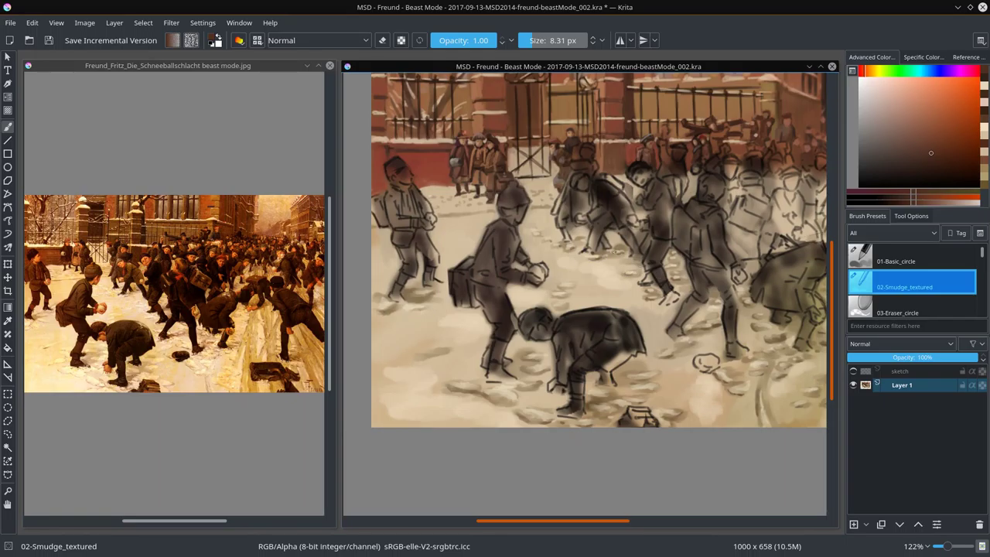
{"action": "scroll", "coordinate": [534, 291], "scroll_direction": "down", "scroll_amount": 2}
{"action": "left_click", "coordinate": [901, 258]}
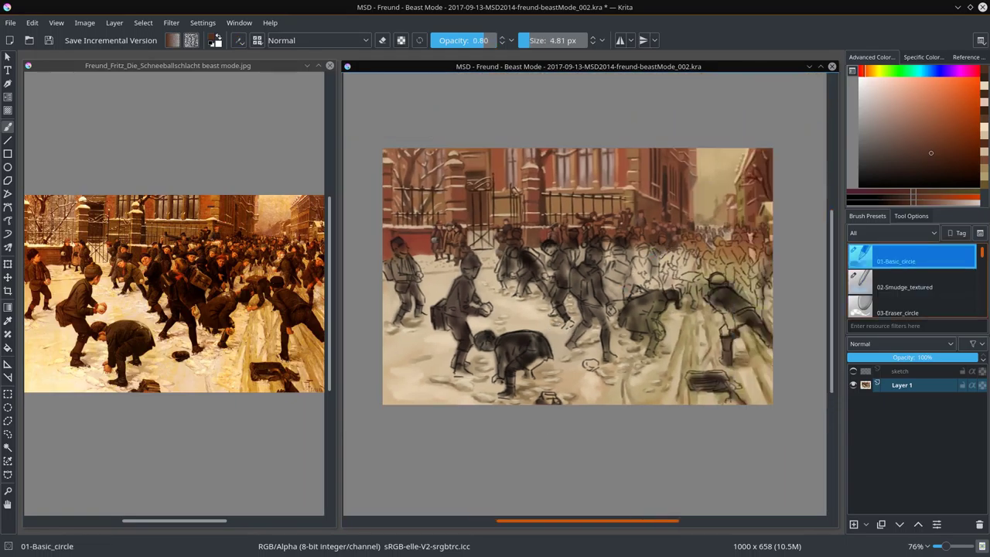
- Zoom in and sample dark browns and light tans from the foreground bag and snow
{"action": "key", "text": "plus"}
{"action": "key", "text": "plus"}
{"action": "key", "text": "bracketright"}
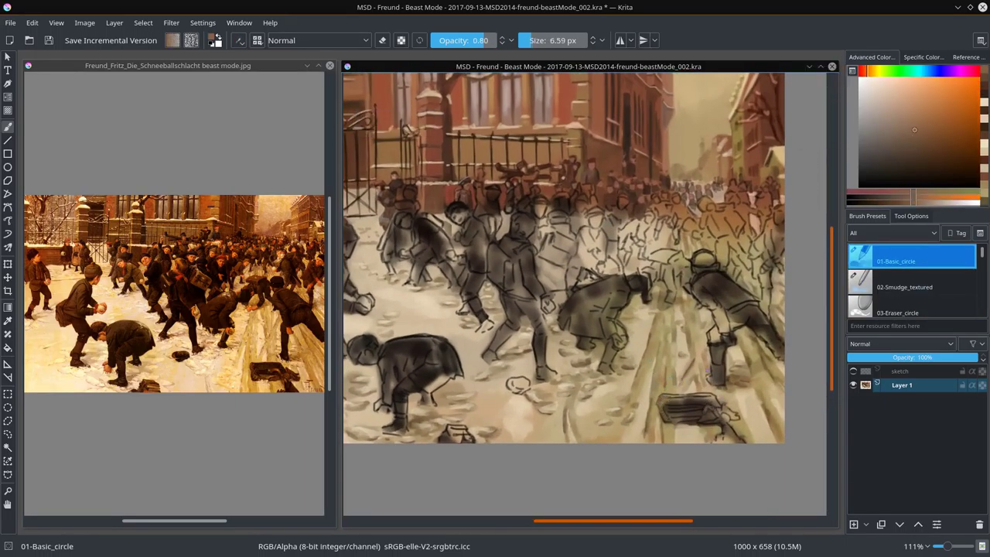
{"action": "left_click", "coordinate": [687, 420], "text": "ctrl"}
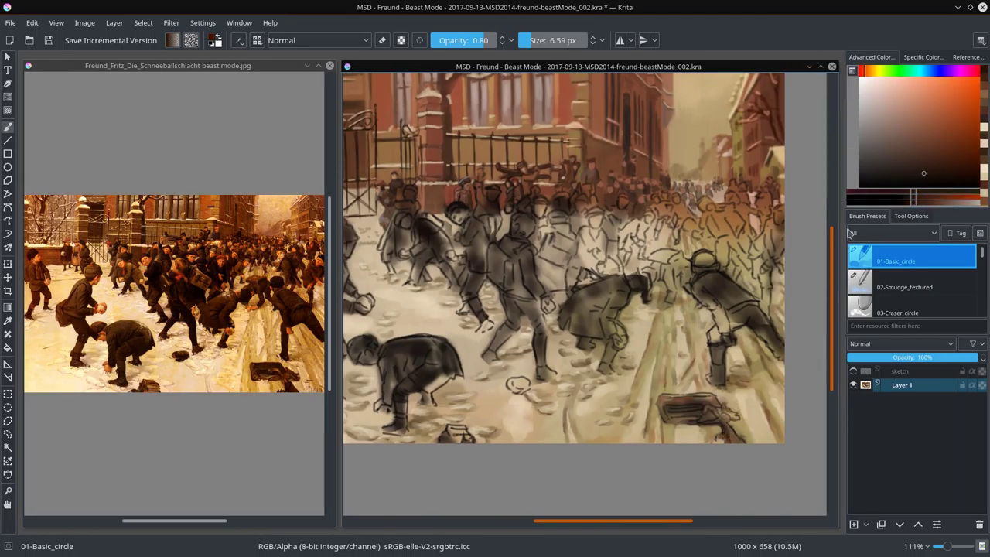
{"action": "left_click", "coordinate": [706, 414], "text": "ctrl"}
{"action": "left_click", "coordinate": [667, 399], "text": "ctrl"}
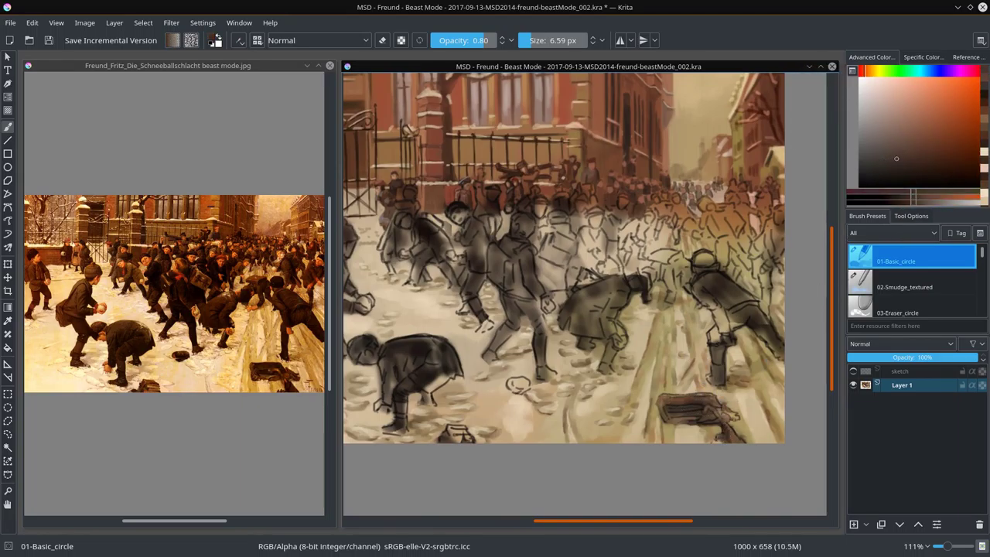
{"action": "key", "text": "slash"}
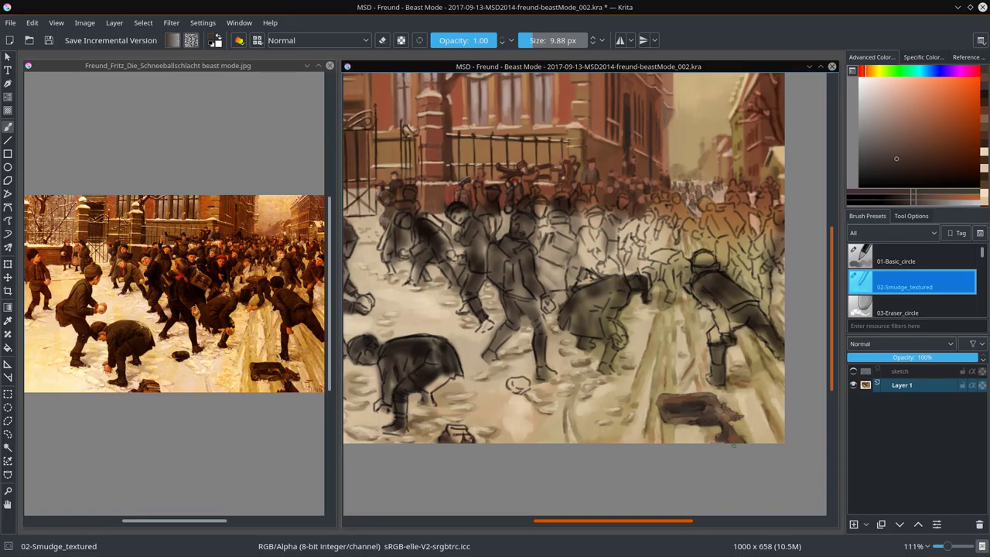
{"action": "key", "text": "slash"}
{"action": "left_click", "coordinate": [692, 382], "text": "ctrl"}
{"action": "left_click", "coordinate": [664, 399], "text": "ctrl"}
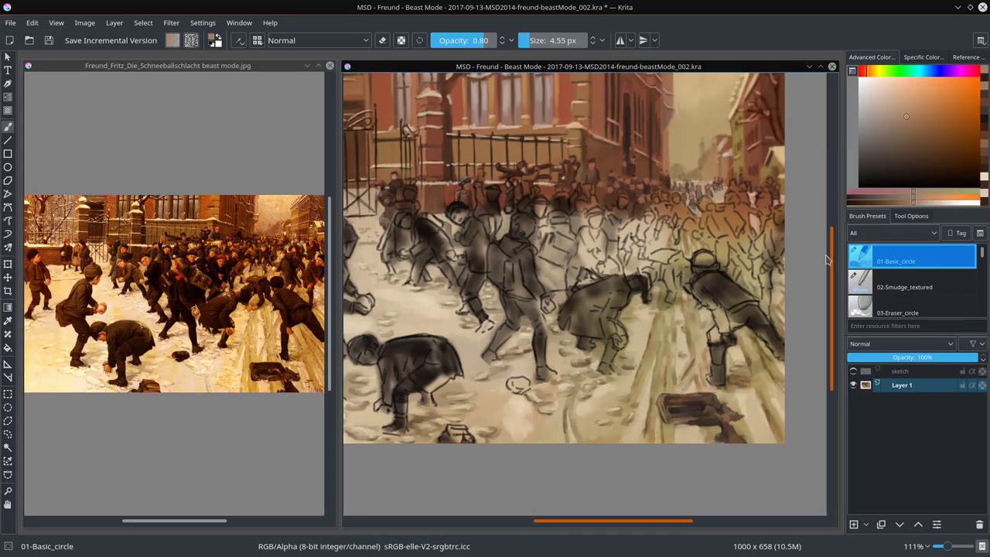
{"action": "left_click", "coordinate": [742, 435], "text": "ctrl"}
{"action": "left_click", "coordinate": [739, 432], "text": "ctrl"}
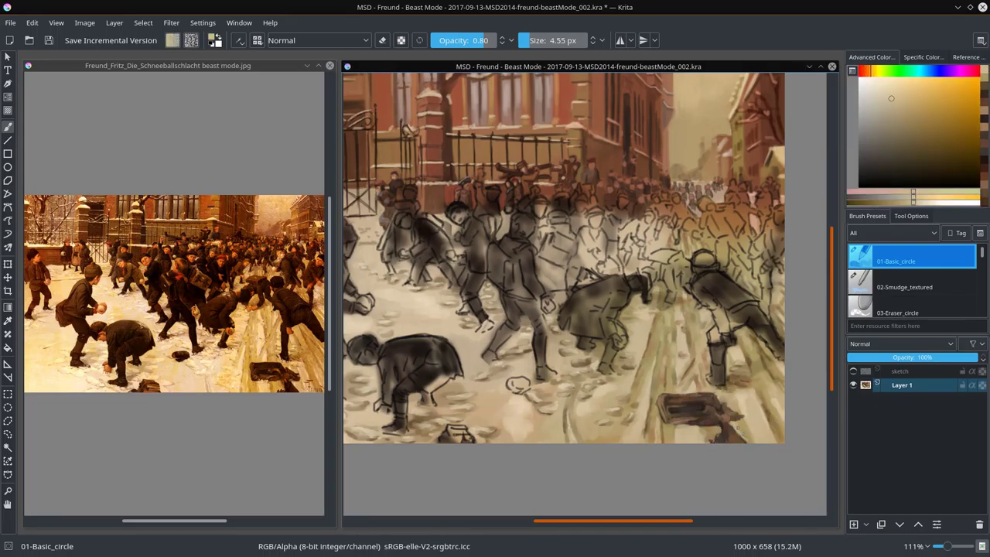
{"action": "left_click", "coordinate": [720, 418], "text": "ctrl"}
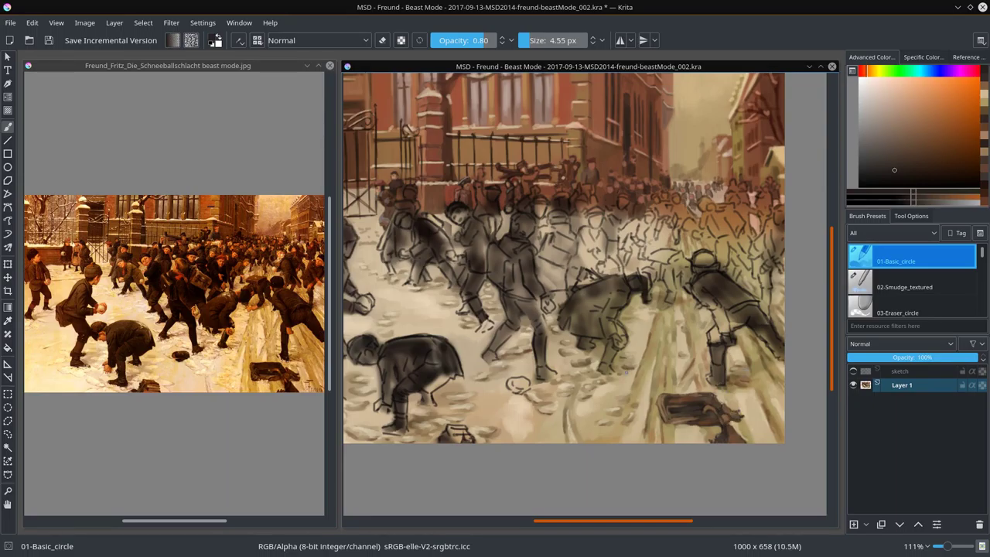
{"action": "key", "text": "bracketleft"}
- Paint a dark brown cap-like blob on the foreground snow, smudge-soften it, and save the study
{"action": "left_click_drag", "start_coordinate": [508, 381], "coordinate": [524, 387]}
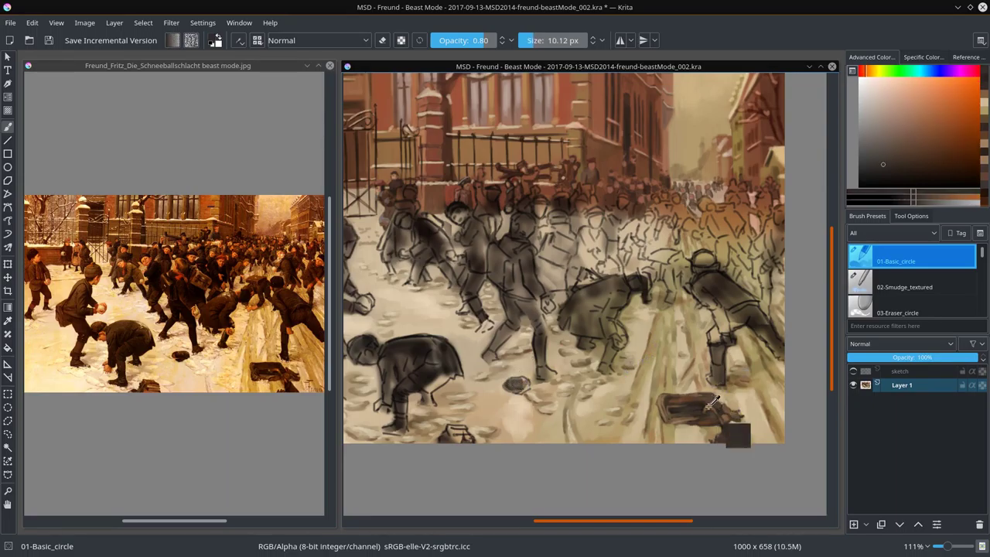
{"action": "left_click", "coordinate": [738, 433], "text": "ctrl"}
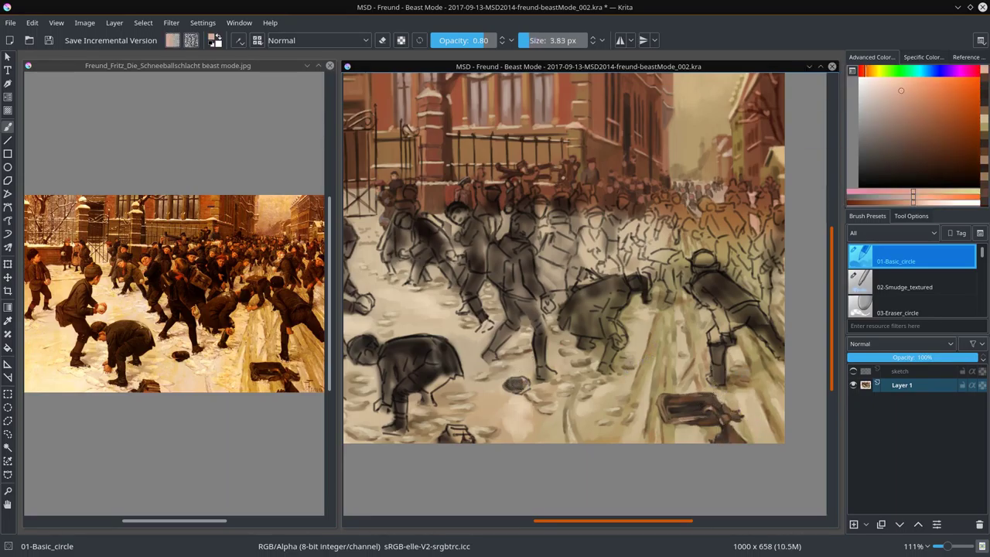
{"action": "left_click", "coordinate": [516, 382], "text": "ctrl"}
{"action": "key", "text": "bracketright"}
{"action": "key", "text": "bracketright"}
{"action": "key", "text": "bracketright"}
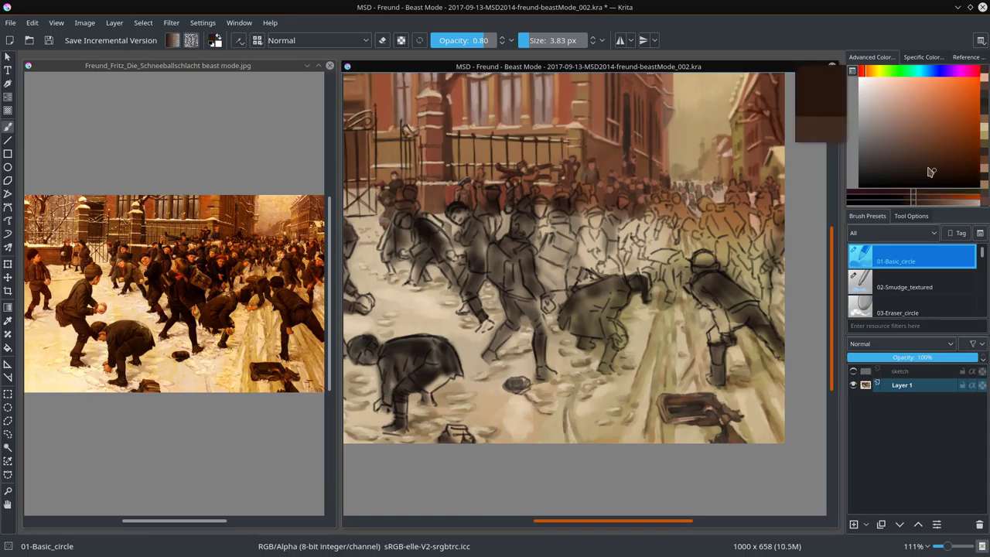
{"action": "left_click", "coordinate": [516, 382], "text": "ctrl"}
{"action": "key", "text": "slash"}
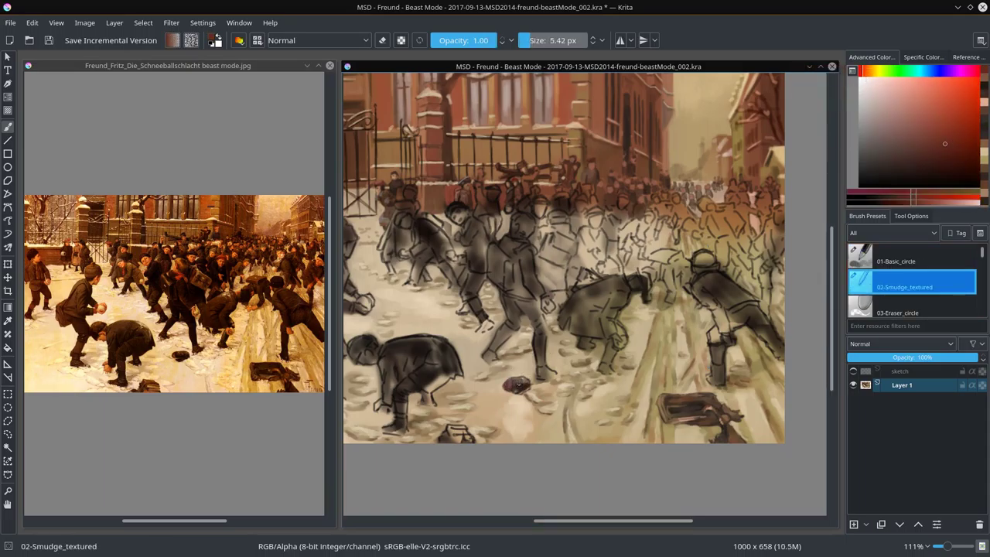
{"action": "key", "text": "slash"}
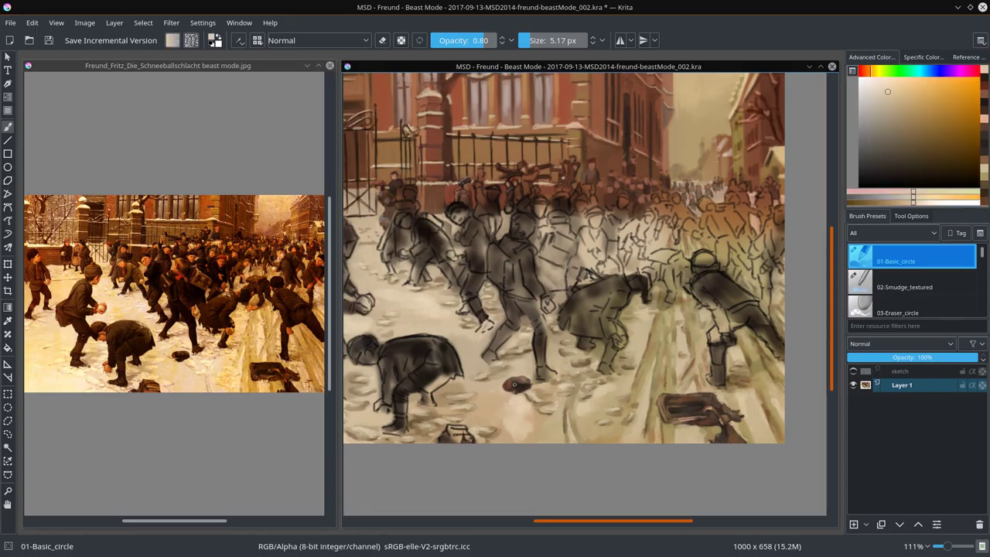
{"action": "left_click", "coordinate": [527, 361], "text": "ctrl"}
{"action": "left_click_drag", "start_coordinate": [526, 361], "coordinate": [603, 354]}
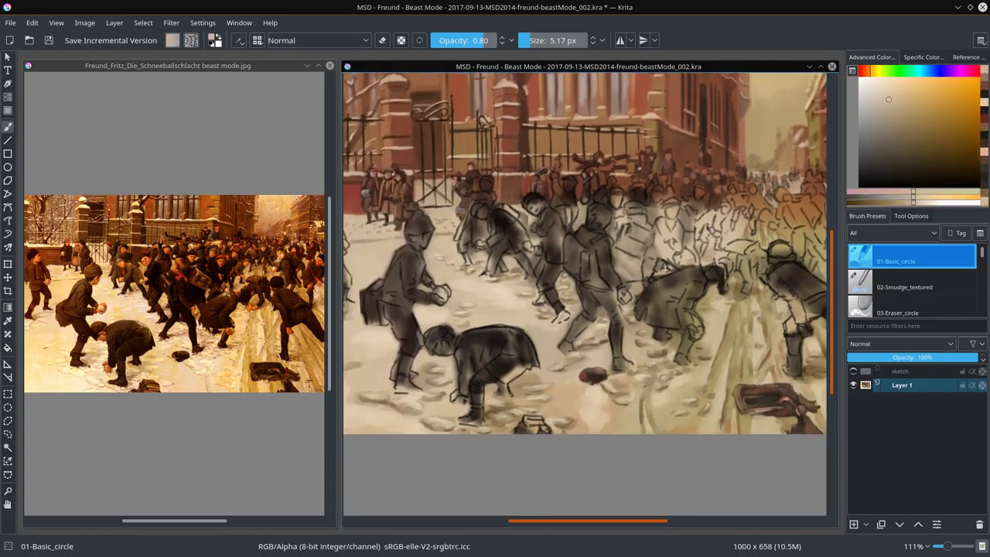
{"action": "key", "text": "minus"}
{"action": "left_click", "coordinate": [48, 40]}
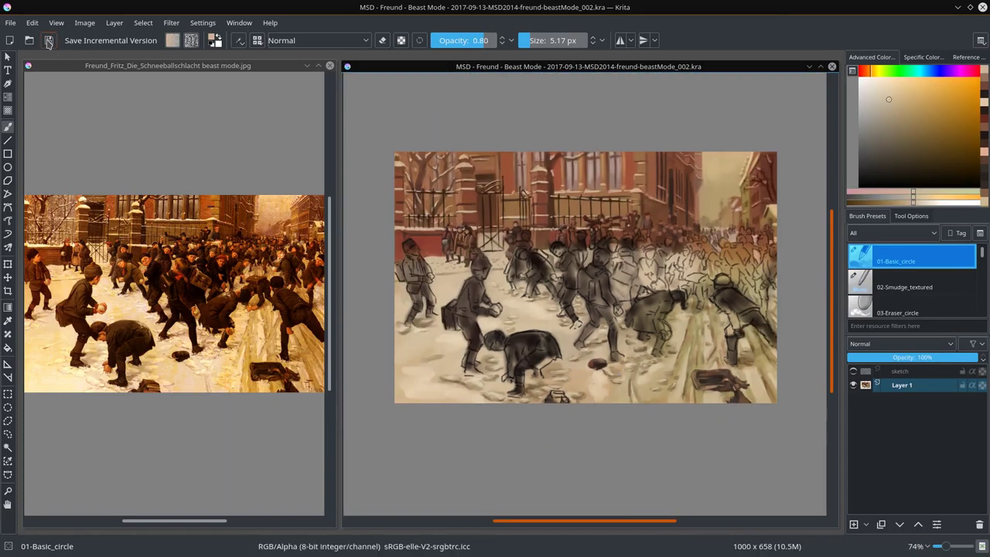
- Sample a dark brown from the painting and lighten it to an orange-yellow in the Advanced Color Selector
{"action": "scroll", "coordinate": [689, 222], "scroll_direction": "up", "scroll_amount": 3}
{"action": "left_click", "coordinate": [688, 222], "text": "ctrl"}
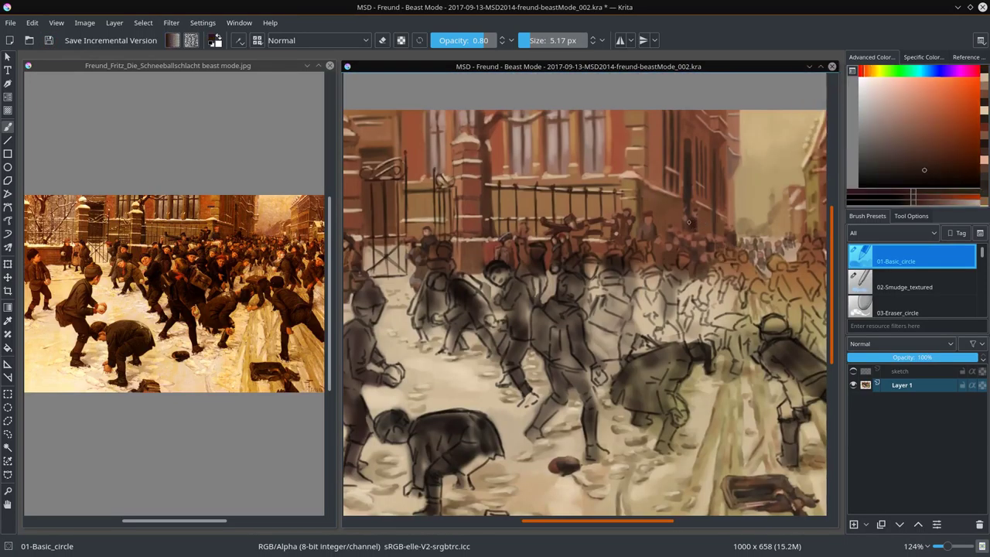
{"action": "scroll", "coordinate": [657, 272], "scroll_direction": "down", "scroll_amount": 2}
{"action": "scroll", "coordinate": [586, 272], "scroll_direction": "up", "scroll_amount": 1}
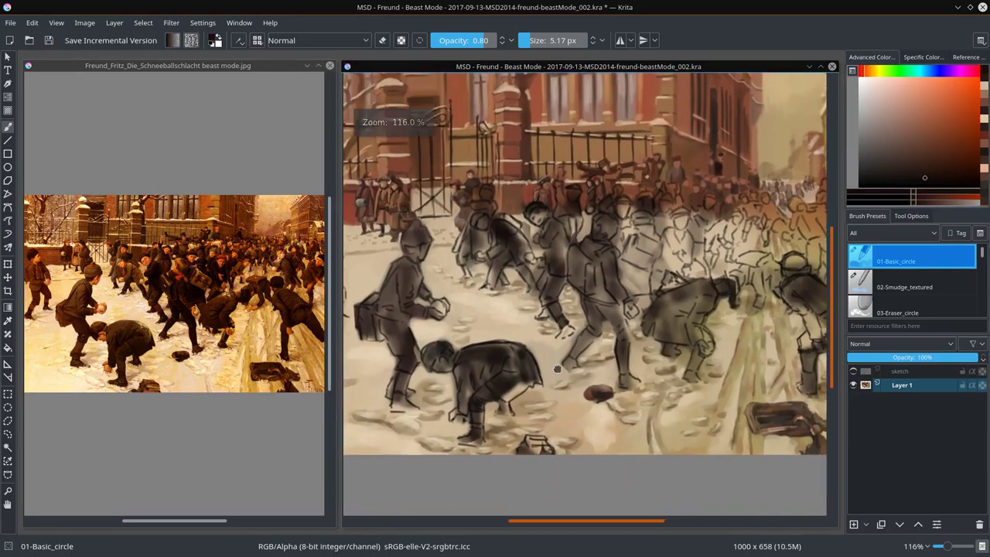
{"action": "left_click", "coordinate": [925, 146]}
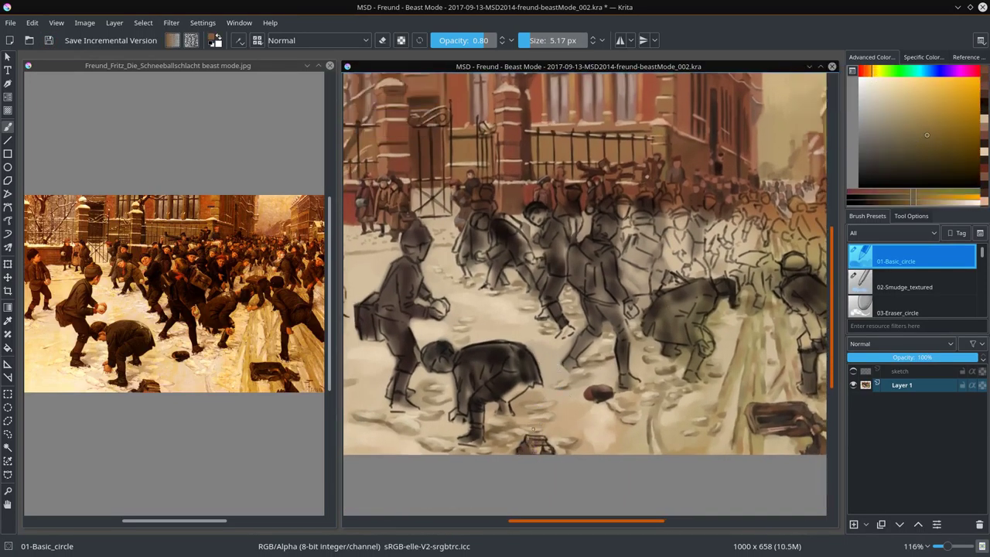
{"action": "left_click", "coordinate": [939, 198]}
{"action": "left_click", "coordinate": [908, 286]}
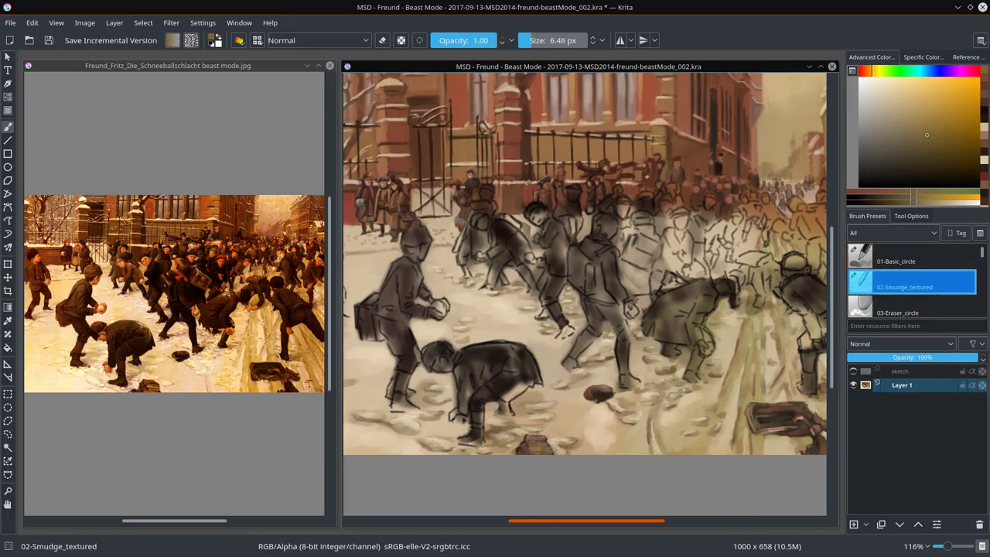
{"action": "left_click", "coordinate": [909, 259]}
- Fine-tune the colour to a light tan on the 01-Basic_circle brush at 3.45 px, 0.80 opacity
{"action": "left_click", "coordinate": [895, 172]}
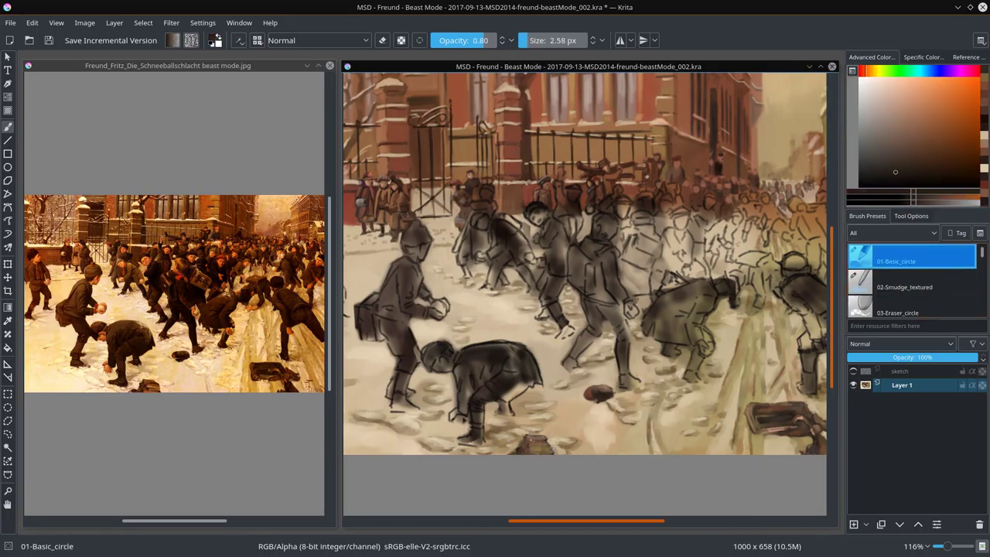
{"action": "left_click", "coordinate": [926, 171]}
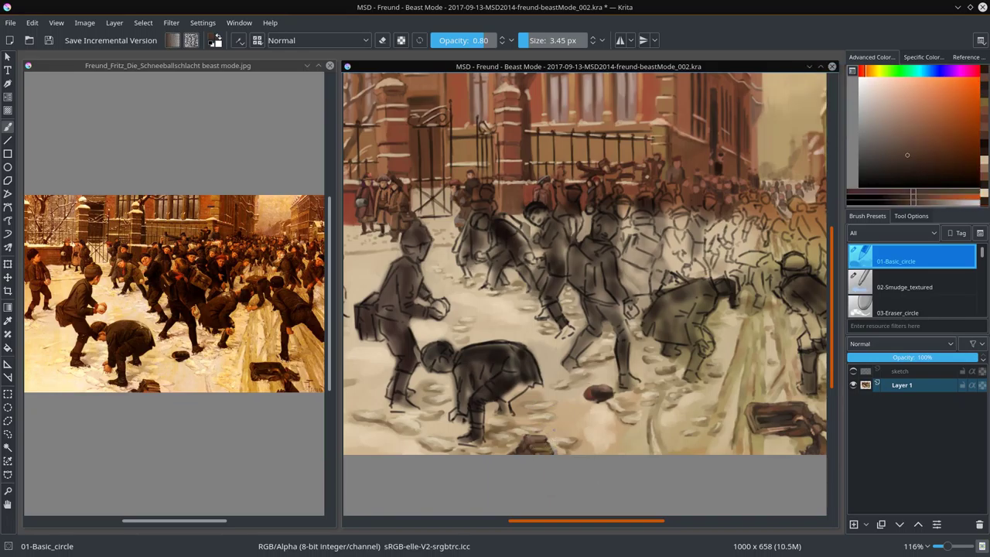
{"action": "left_click", "coordinate": [931, 114]}
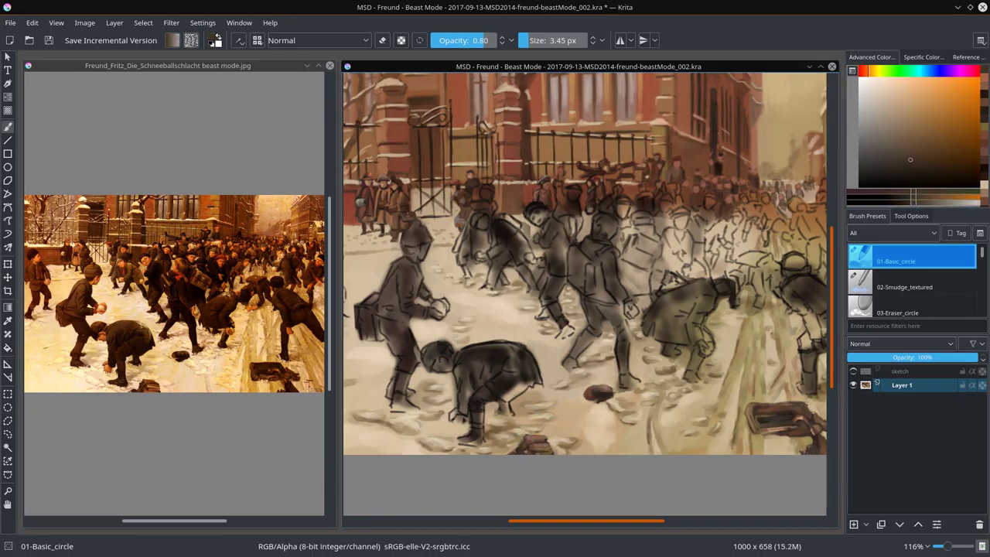
{"action": "left_click", "coordinate": [535, 440], "text": "ctrl"}
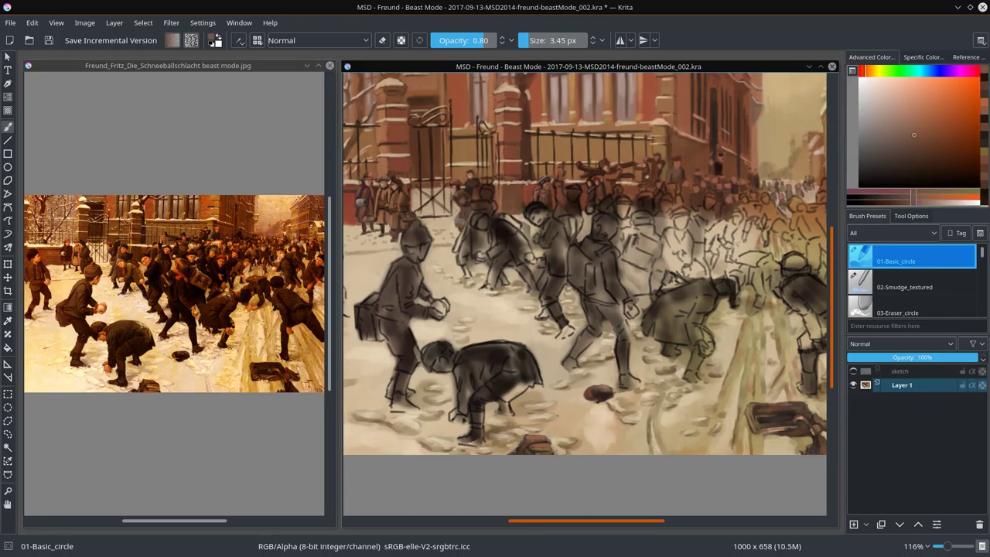
{"action": "left_click", "coordinate": [547, 365], "text": "ctrl"}
{"action": "left_click", "coordinate": [547, 365], "text": "ctrl"}
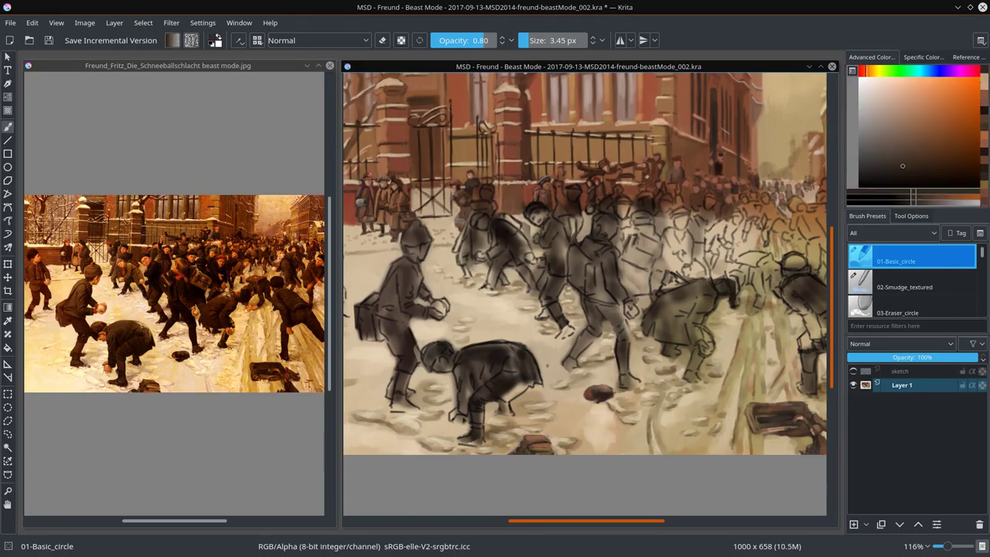
{"action": "scroll", "coordinate": [576, 428], "scroll_direction": "right", "scroll_amount": 3}
{"action": "scroll", "coordinate": [719, 276], "scroll_direction": "right", "scroll_amount": 2}
{"action": "scroll", "coordinate": [719, 276], "scroll_direction": "up", "scroll_amount": 1}
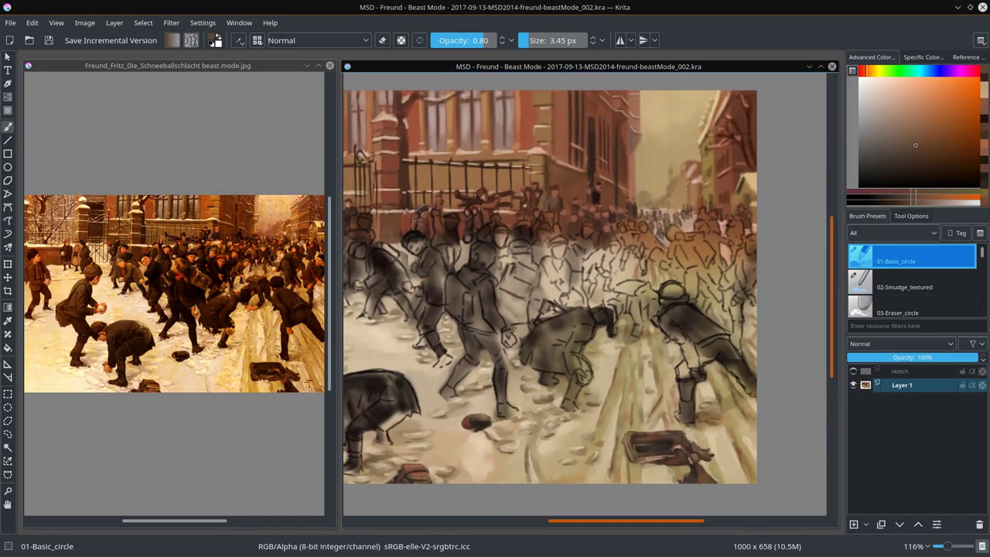
- Choose a reddish brown for the right boy's coat and set the brush to about 6.7 px
{"action": "left_click", "coordinate": [688, 298], "text": "ctrl"}
{"action": "left_click", "coordinate": [688, 298], "text": "ctrl"}
{"action": "left_click", "coordinate": [687, 297], "text": "ctrl"}
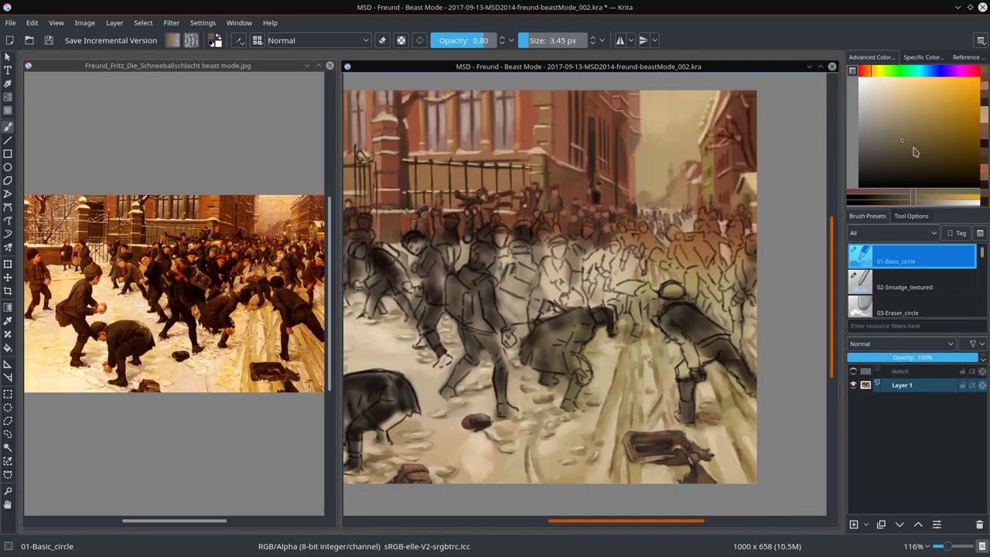
{"action": "left_click", "coordinate": [688, 298], "text": "ctrl"}
{"action": "left_click", "coordinate": [687, 298], "text": "ctrl"}
{"action": "left_click", "coordinate": [674, 301], "text": "ctrl"}
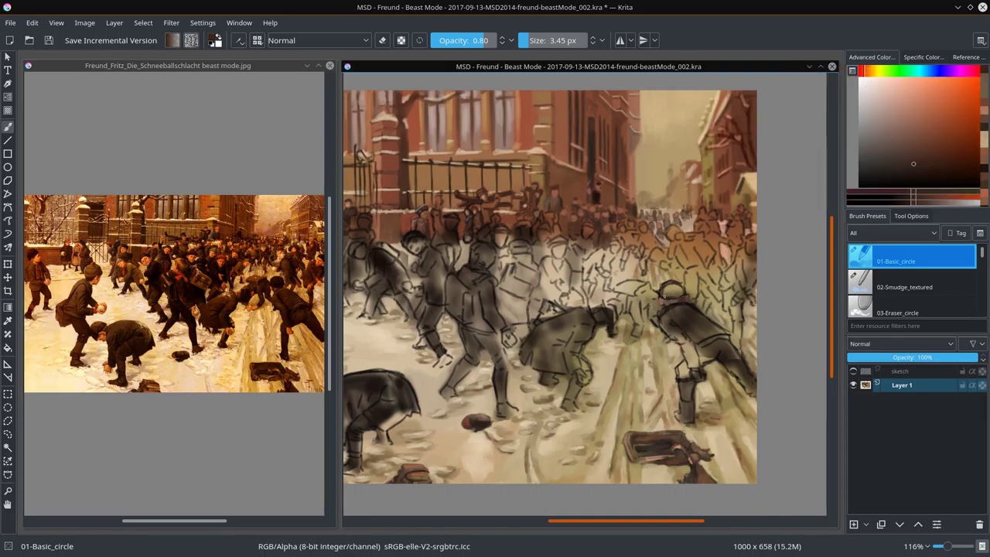
{"action": "left_click_drag", "start_coordinate": [674, 301], "coordinate": [669, 293]}
{"action": "left_click", "coordinate": [669, 293], "text": "ctrl"}
{"action": "left_click", "coordinate": [667, 289], "text": "ctrl"}
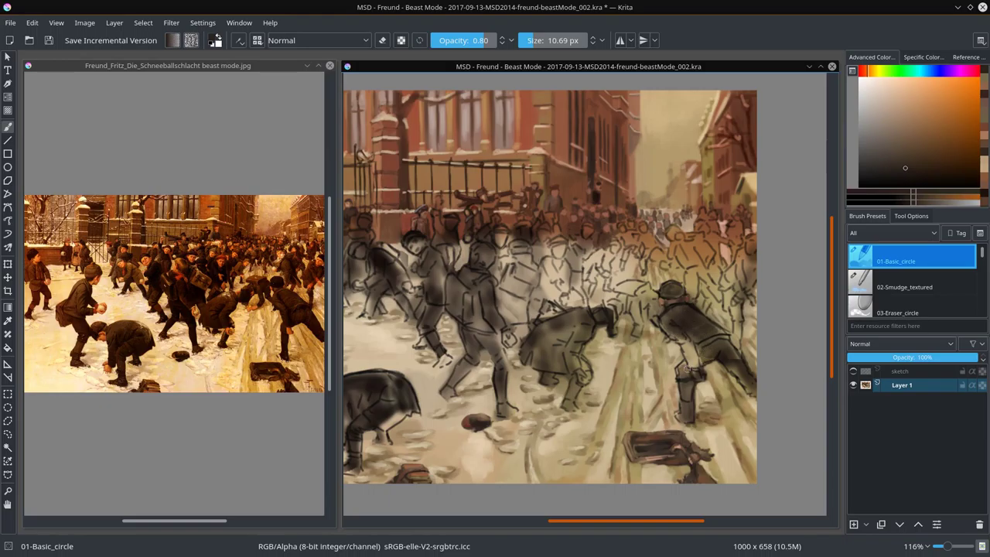
{"action": "left_click", "coordinate": [927, 140]}
{"action": "mouse_move", "coordinate": [667, 330]}
{"action": "left_mouse_down"}
{"action": "mouse_move", "coordinate": [653, 330]}
{"action": "mouse_move", "coordinate": [706, 323]}
{"action": "mouse_move", "coordinate": [681, 373]}
{"action": "left_mouse_up"}
- Smudge the boy's boot, then add a dark stroke and a light beige stroke along his leg
{"action": "left_click", "coordinate": [747, 364], "text": "ctrl"}
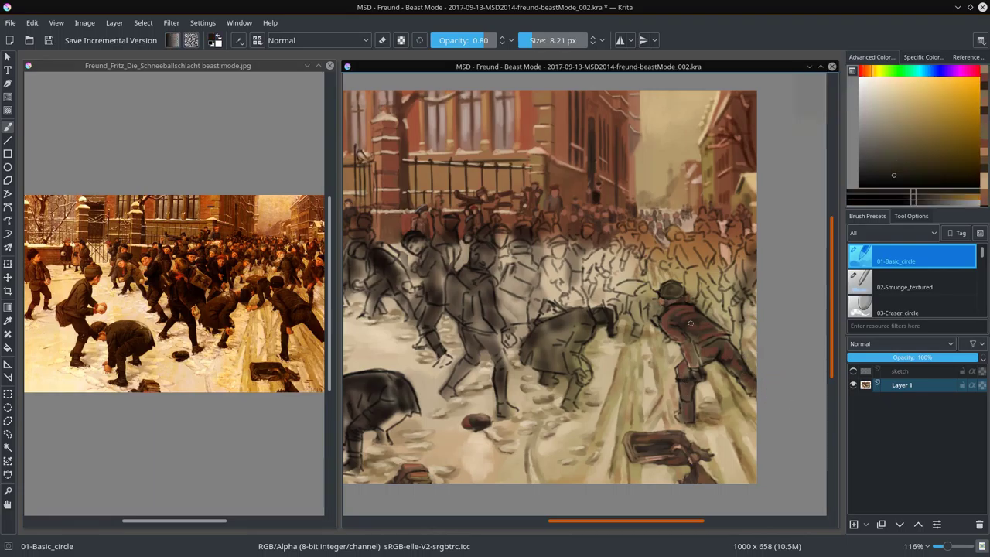
{"action": "left_click", "coordinate": [905, 283]}
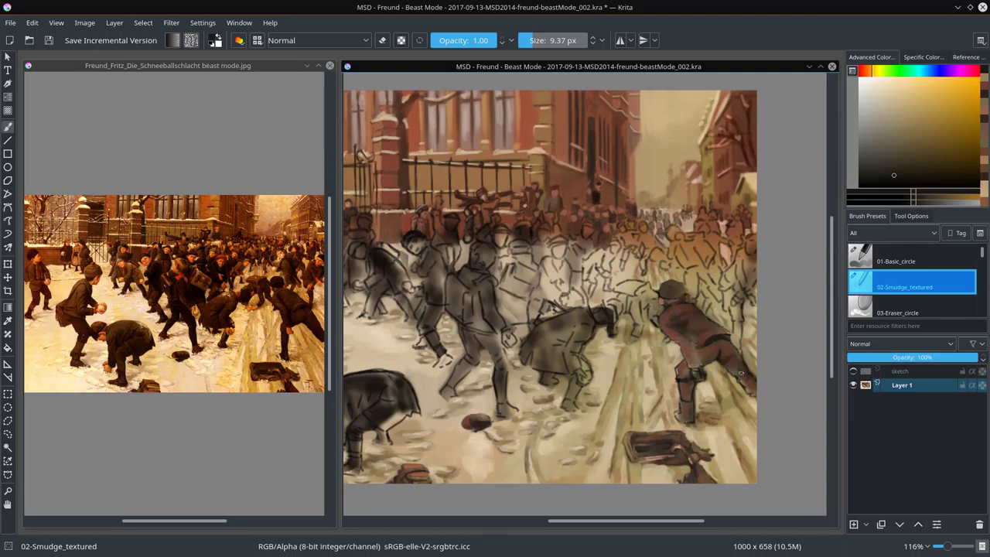
{"action": "left_click_drag", "start_coordinate": [716, 348], "coordinate": [690, 413]}
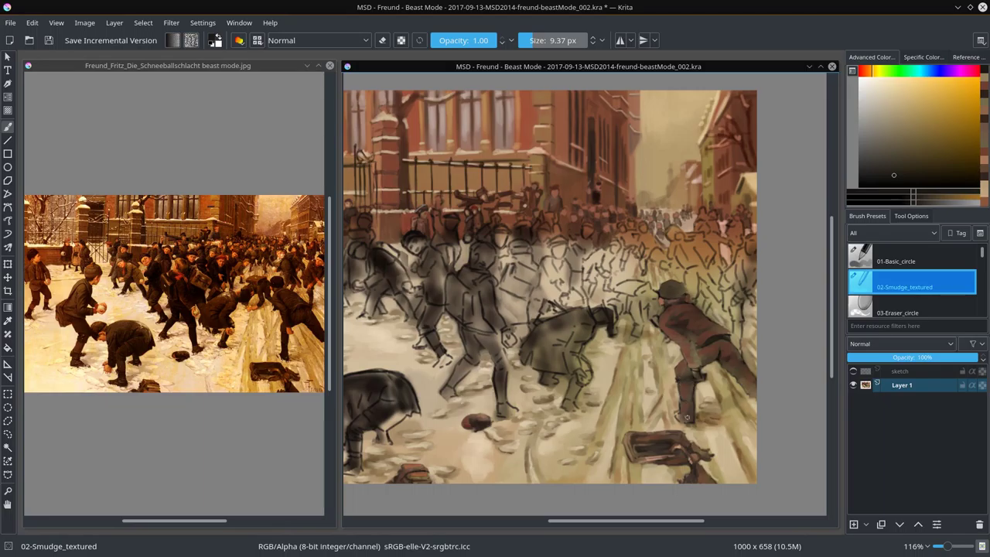
{"action": "key", "text": "slash"}
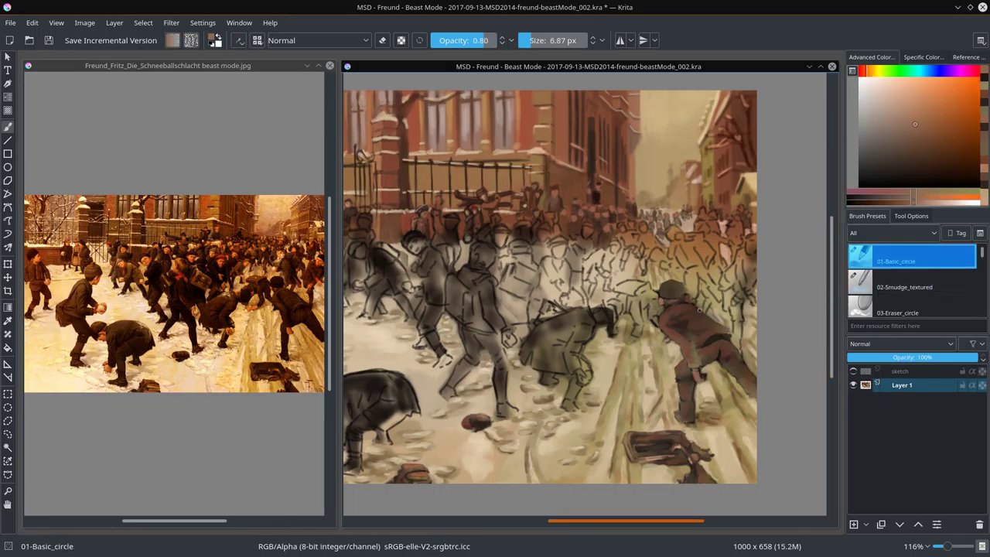
{"action": "left_click", "coordinate": [700, 377], "text": "ctrl"}
{"action": "left_click", "coordinate": [700, 363], "text": "ctrl"}
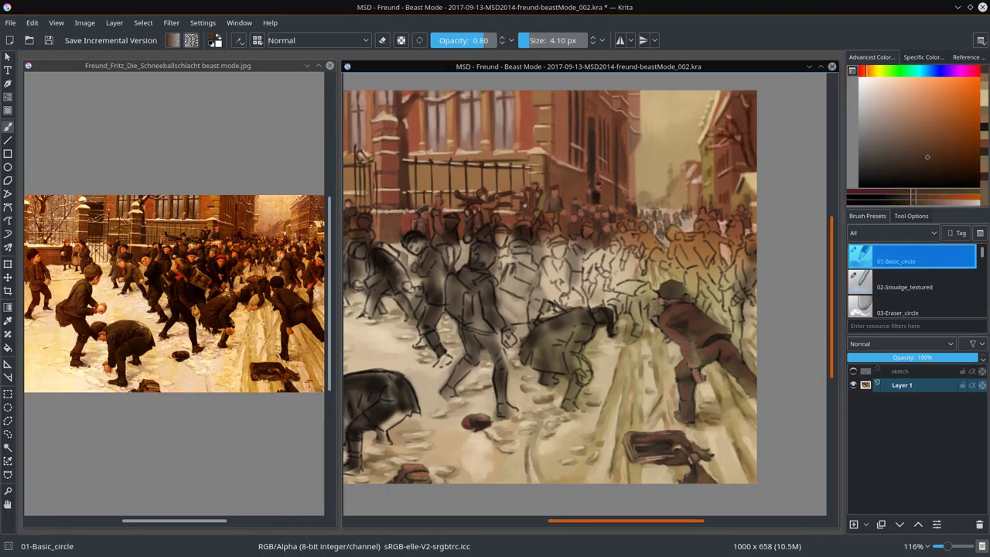
{"action": "key", "text": "bracketright"}
{"action": "key", "text": "bracketright"}
{"action": "key", "text": "bracketright"}
{"action": "left_click_drag", "start_coordinate": [700, 340], "coordinate": [705, 364]}
{"action": "key", "text": "slash"}
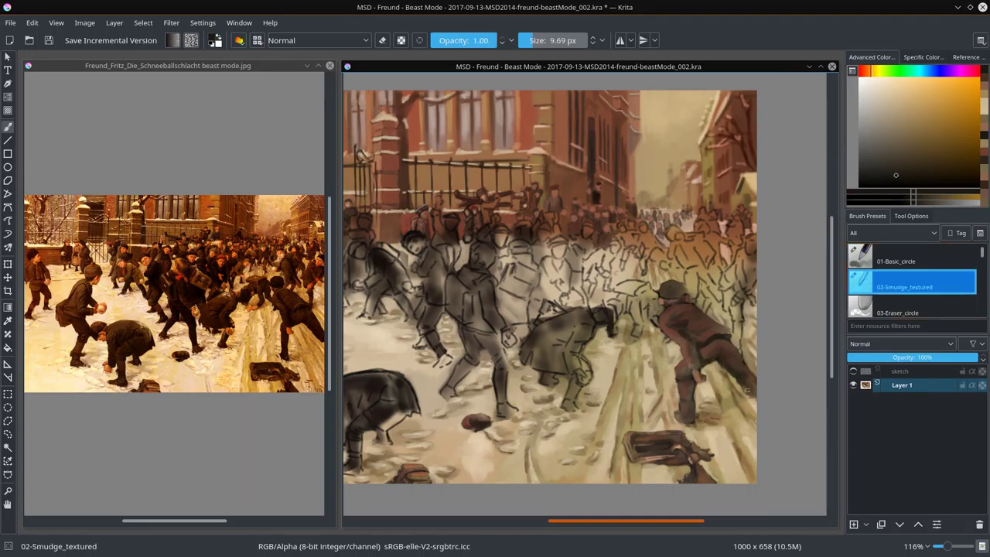
{"action": "key", "text": "slash"}
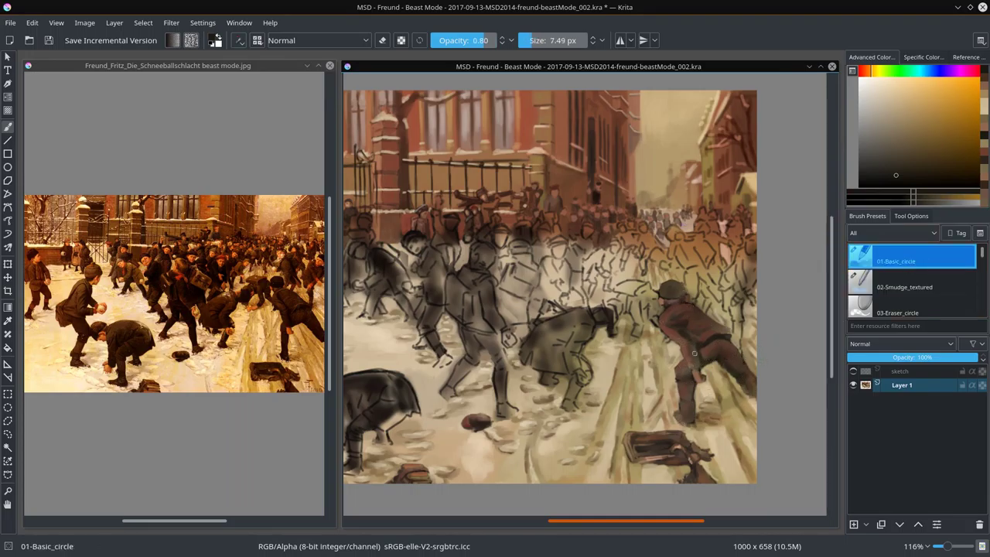
{"action": "left_click_drag", "start_coordinate": [679, 381], "coordinate": [677, 366]}
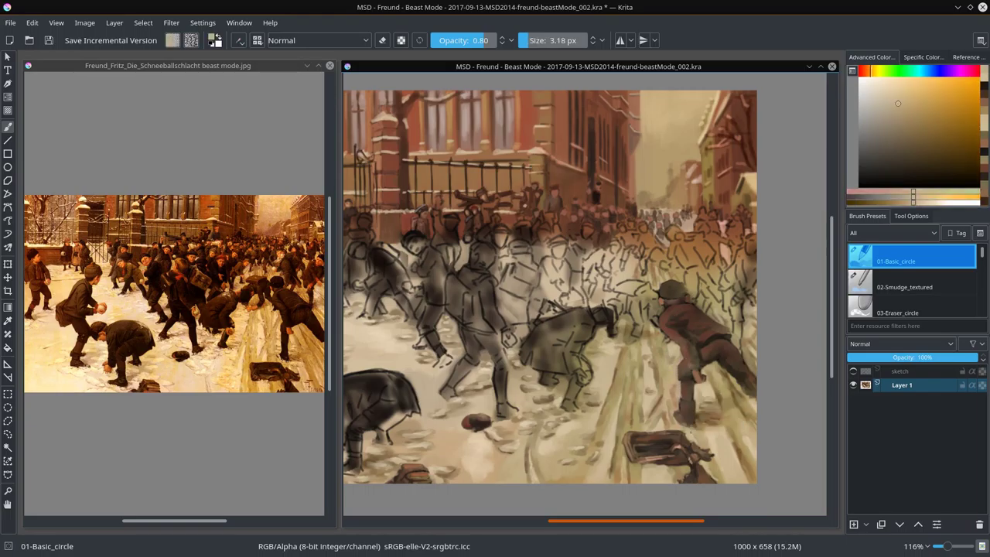
- Darken the coat and boot with near-black brown, then pick paler beige with the 6.67 px smudge brush
{"action": "left_click", "coordinate": [749, 363], "text": "ctrl"}
{"action": "key", "text": "bracketright"}
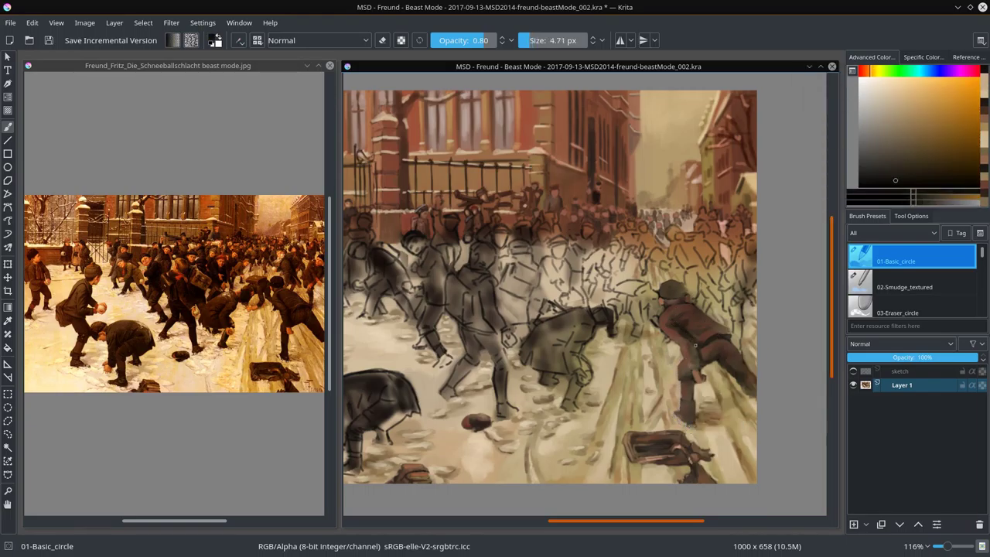
{"action": "left_click_drag", "start_coordinate": [740, 395], "coordinate": [756, 384]}
{"action": "left_click_drag", "start_coordinate": [685, 410], "coordinate": [691, 419]}
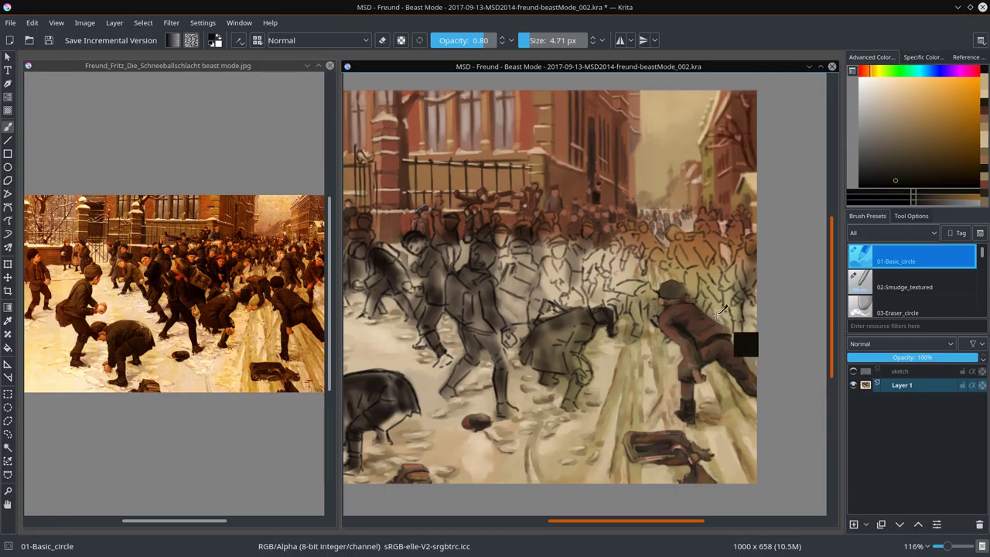
{"action": "left_click", "coordinate": [656, 319], "text": "ctrl"}
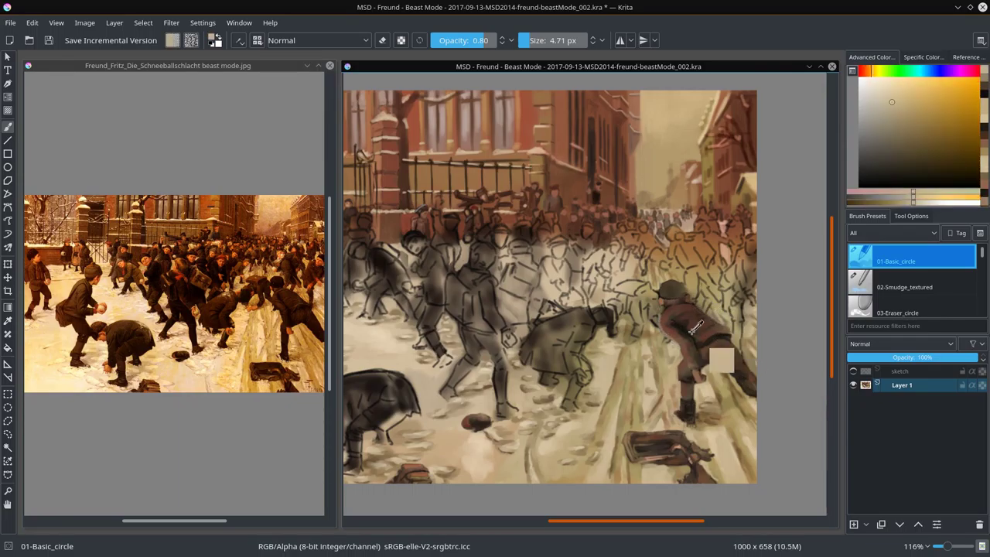
{"action": "left_click", "coordinate": [681, 289], "text": "ctrl"}
{"action": "key", "text": "bracketright"}
{"action": "key", "text": "bracketleft"}
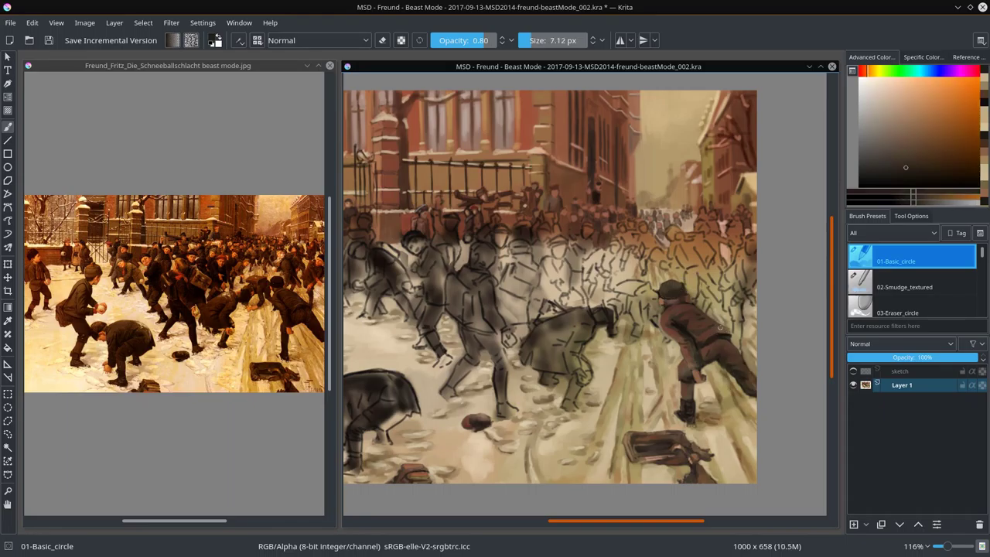
{"action": "key", "text": "minus"}
{"action": "key", "text": "plus"}
{"action": "left_click", "coordinate": [907, 111]}
{"action": "left_click", "coordinate": [739, 352], "text": "ctrl"}
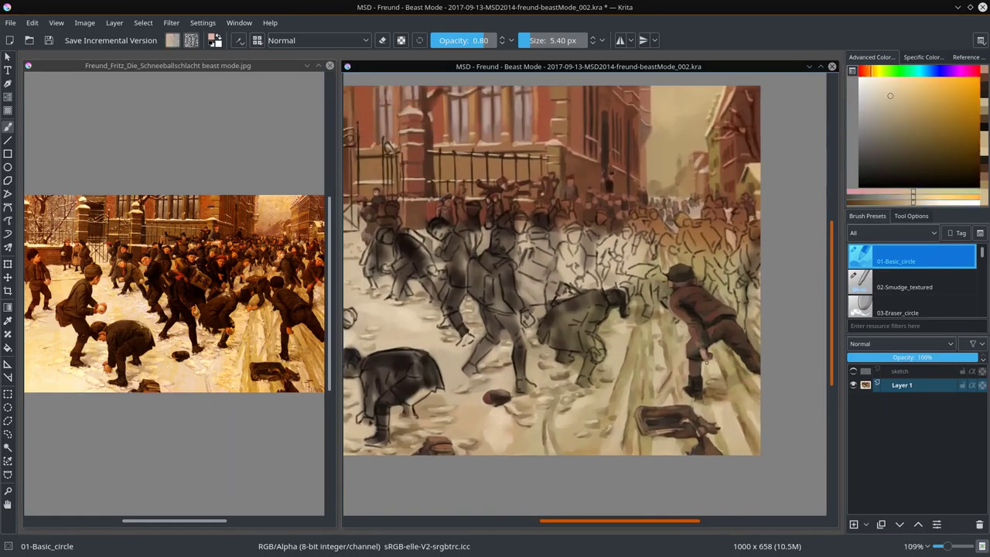
{"action": "key", "text": "minus"}
{"action": "left_click", "coordinate": [913, 283]}
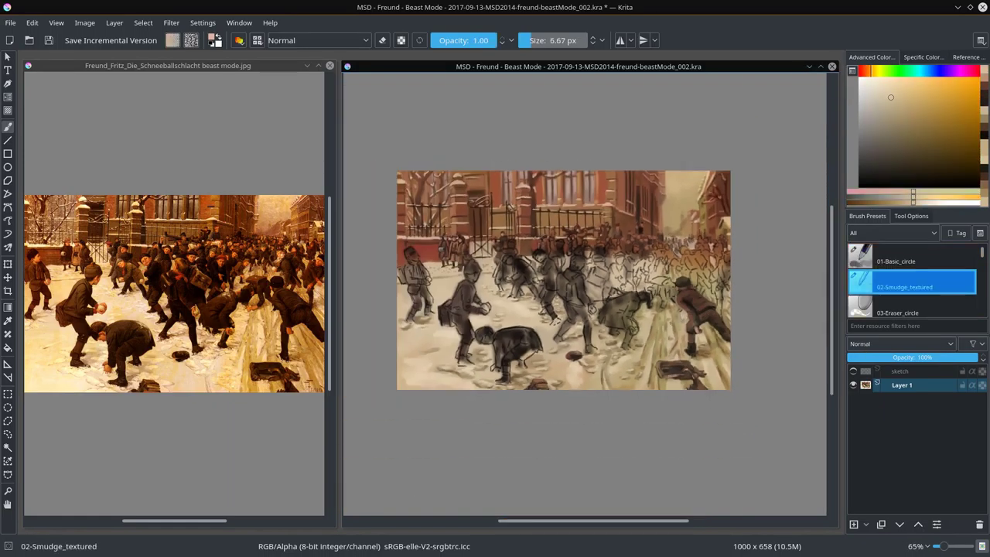
- Save, then paint red-brown strokes across the bent boy's back with the round brush
{"action": "key", "text": "ctrl+s"}
{"action": "key", "text": "plus"}
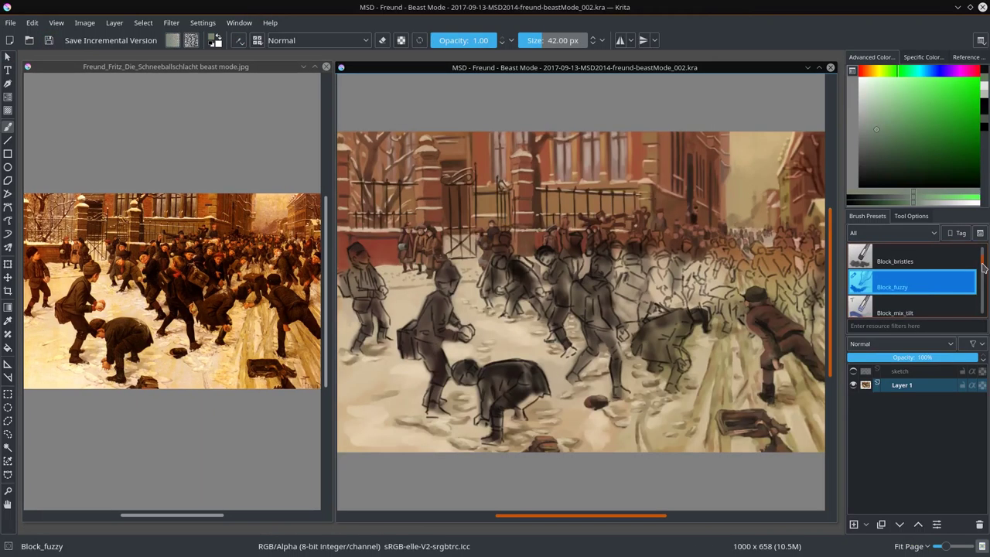
{"action": "key", "text": "slash"}
{"action": "key", "text": "plus"}
{"action": "left_click", "coordinate": [530, 377], "text": "ctrl"}
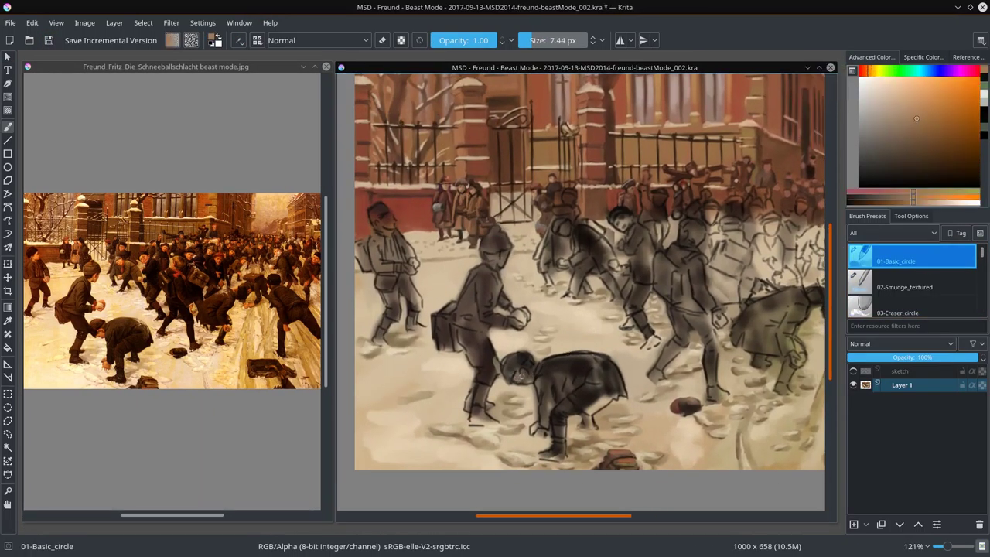
{"action": "key", "text": "o"}
{"action": "left_click", "coordinate": [524, 374], "text": "ctrl"}
{"action": "left_click", "coordinate": [558, 407], "text": "ctrl"}
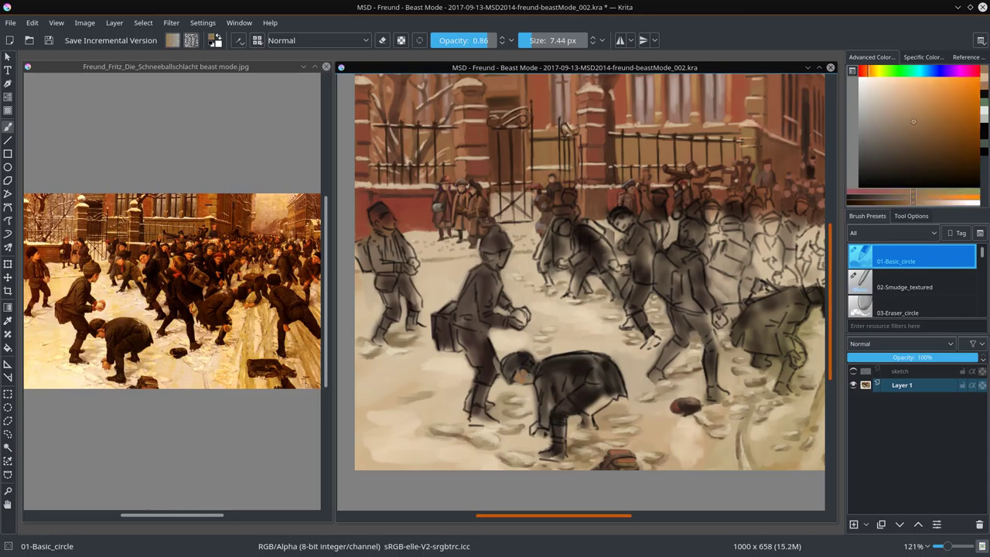
{"action": "left_click", "coordinate": [531, 362], "text": "ctrl"}
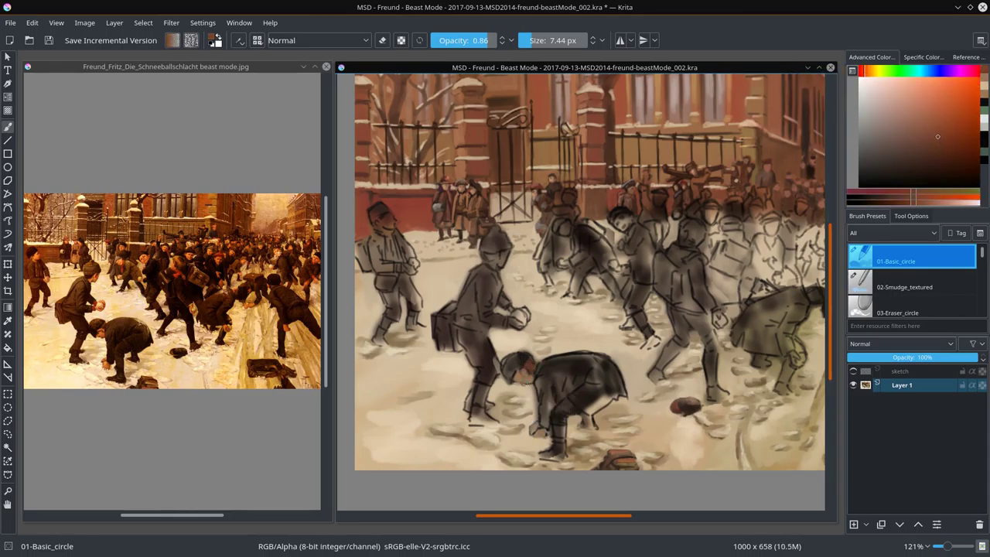
{"action": "left_click", "coordinate": [530, 362], "text": "ctrl"}
{"action": "mouse_move", "coordinate": [502, 368]}
{"action": "left_mouse_down"}
{"action": "mouse_move", "coordinate": [579, 355]}
{"action": "mouse_move", "coordinate": [549, 406]}
{"action": "mouse_move", "coordinate": [572, 371]}
{"action": "mouse_move", "coordinate": [607, 370]}
{"action": "mouse_move", "coordinate": [579, 391]}
{"action": "mouse_move", "coordinate": [551, 455]}
{"action": "left_mouse_up"}
- Add dark strokes to the bent boy's legs and back at about 8.6 px and smudge-blend the coat
{"action": "key", "text": "bracketright"}
{"action": "key", "text": "bracketright"}
{"action": "key", "text": "bracketright"}
{"action": "key", "text": "bracketleft"}
{"action": "key", "text": "bracketleft"}
{"action": "key", "text": "bracketleft"}
{"action": "left_click", "coordinate": [550, 454], "text": "ctrl"}
{"action": "mouse_move", "coordinate": [596, 395]}
{"action": "left_mouse_down"}
{"action": "mouse_move", "coordinate": [579, 412]}
{"action": "mouse_move", "coordinate": [542, 389]}
{"action": "mouse_move", "coordinate": [585, 408]}
{"action": "mouse_move", "coordinate": [622, 394]}
{"action": "mouse_move", "coordinate": [607, 360]}
{"action": "left_mouse_up"}
{"action": "left_click", "coordinate": [595, 387], "text": "ctrl"}
{"action": "key", "text": "slash"}
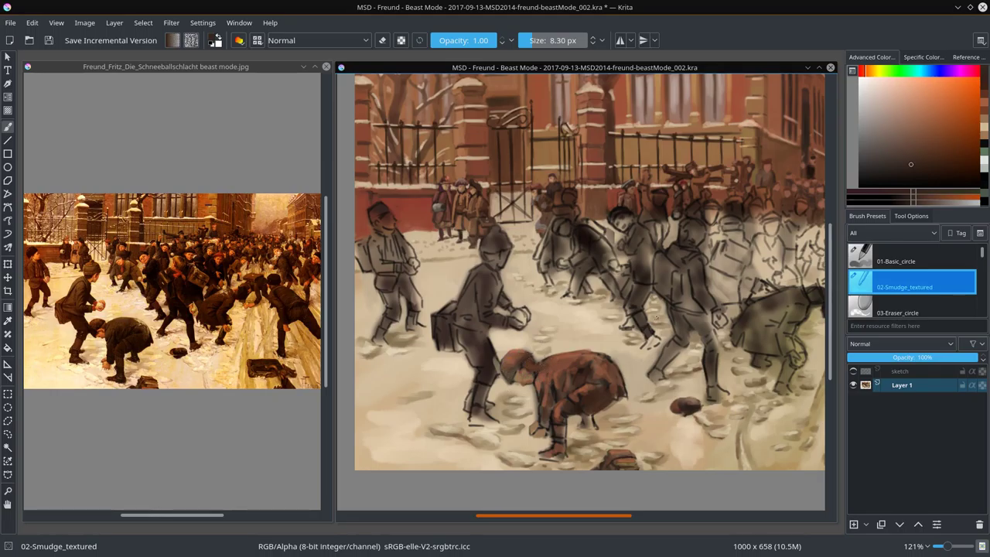
{"action": "mouse_move", "coordinate": [600, 354]}
{"action": "left_mouse_down"}
{"action": "mouse_move", "coordinate": [553, 384]}
{"action": "mouse_move", "coordinate": [541, 420]}
{"action": "left_mouse_up"}
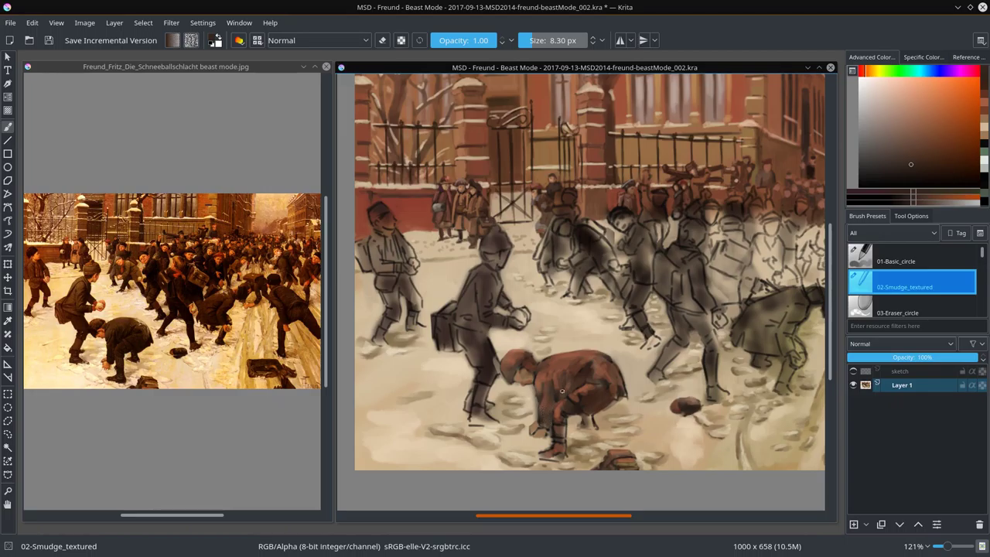
{"action": "mouse_move", "coordinate": [593, 374]}
{"action": "left_mouse_down"}
{"action": "mouse_move", "coordinate": [611, 369]}
{"action": "mouse_move", "coordinate": [621, 389]}
{"action": "left_mouse_up"}
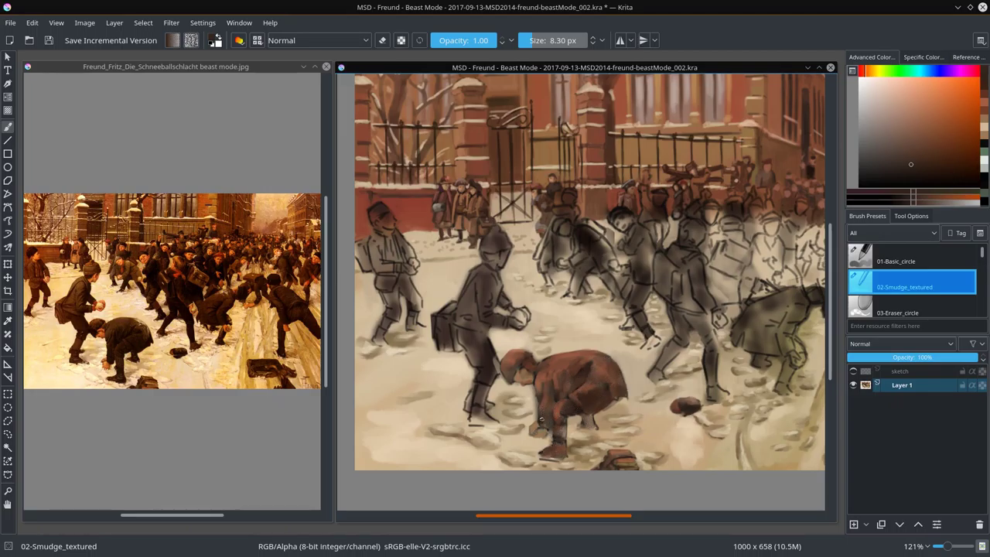
{"action": "left_click", "coordinate": [905, 259]}
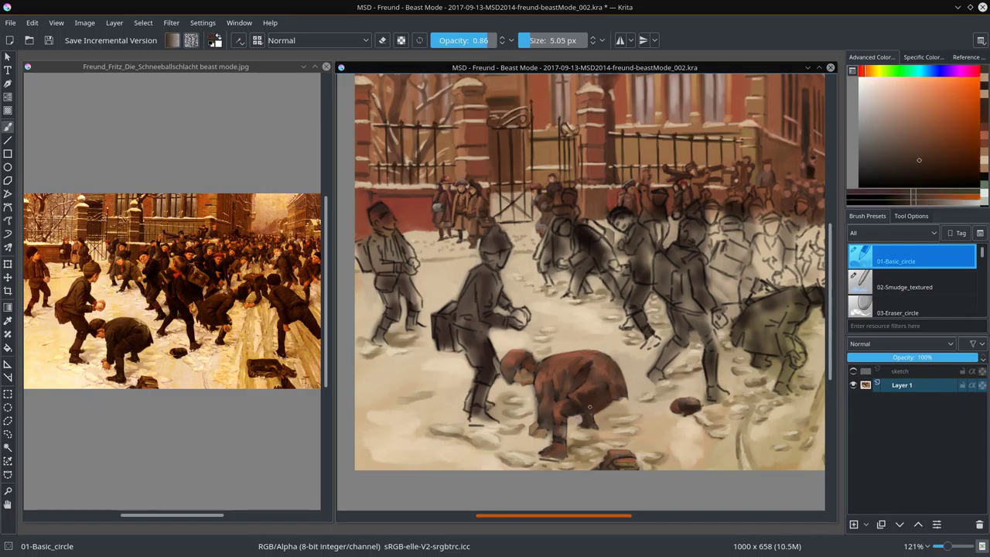
{"action": "left_click_drag", "start_coordinate": [588, 369], "coordinate": [627, 379]}
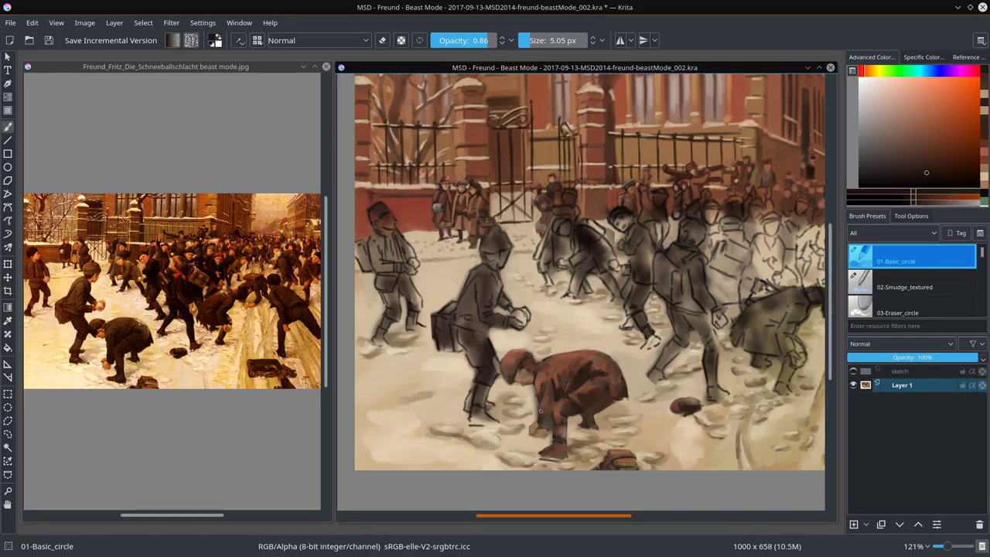
- Sample light tans from the painting and paint highlights on the bent boy's head and back
{"action": "left_click", "coordinate": [613, 363], "text": "ctrl"}
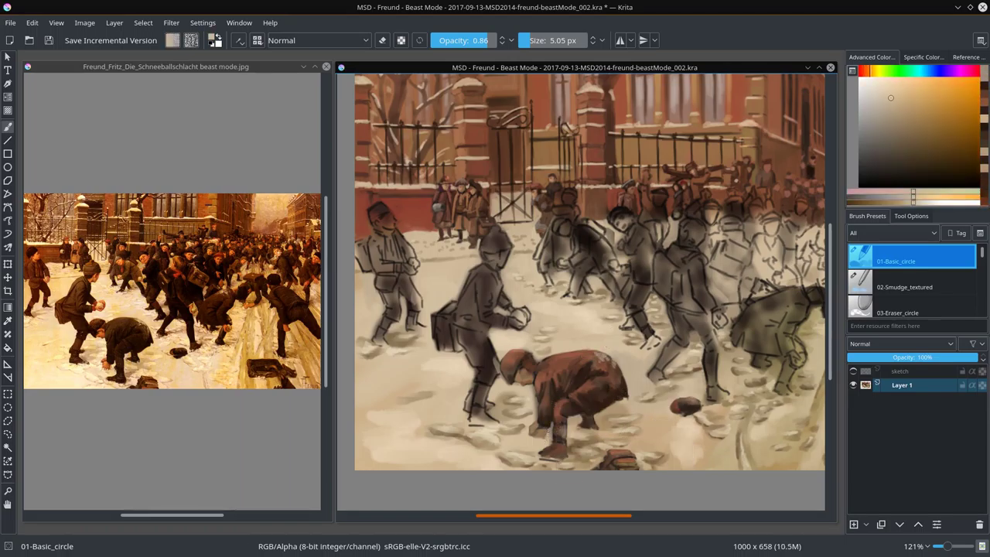
{"action": "left_click", "coordinate": [567, 386], "text": "ctrl"}
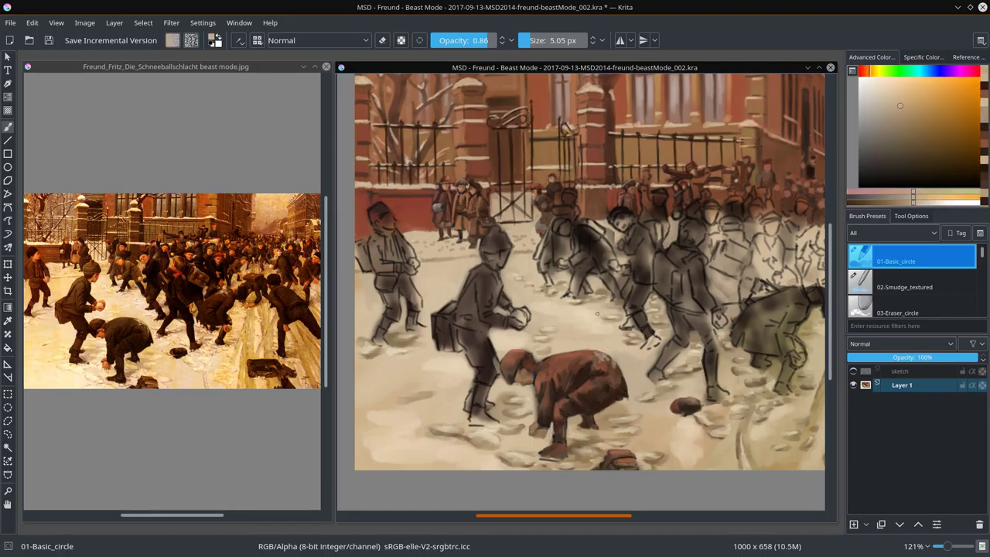
{"action": "left_click", "coordinate": [524, 361], "text": "ctrl"}
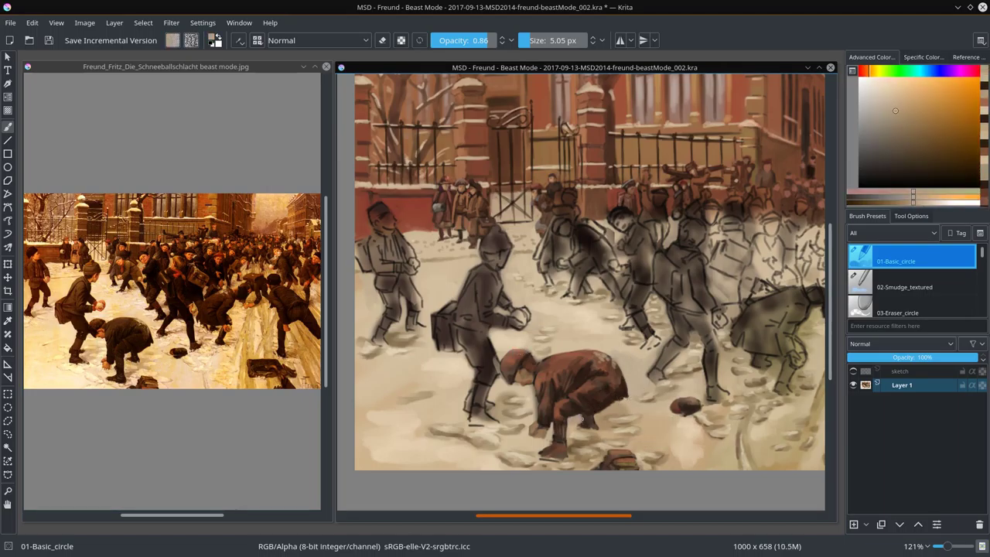
{"action": "left_click", "coordinate": [569, 386], "text": "ctrl"}
{"action": "left_click", "coordinate": [565, 450], "text": "ctrl"}
{"action": "left_click", "coordinate": [580, 437], "text": "ctrl"}
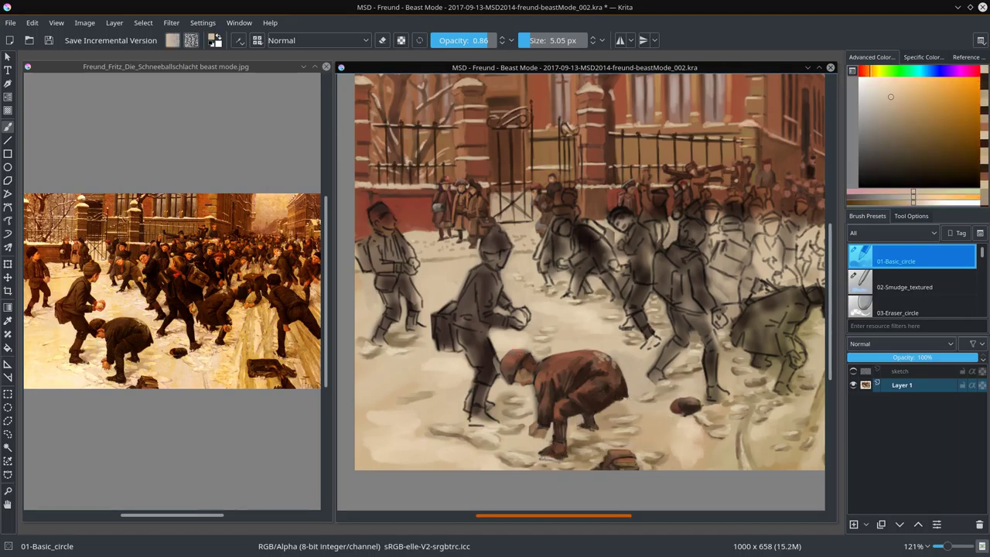
{"action": "left_click", "coordinate": [594, 425], "text": "ctrl"}
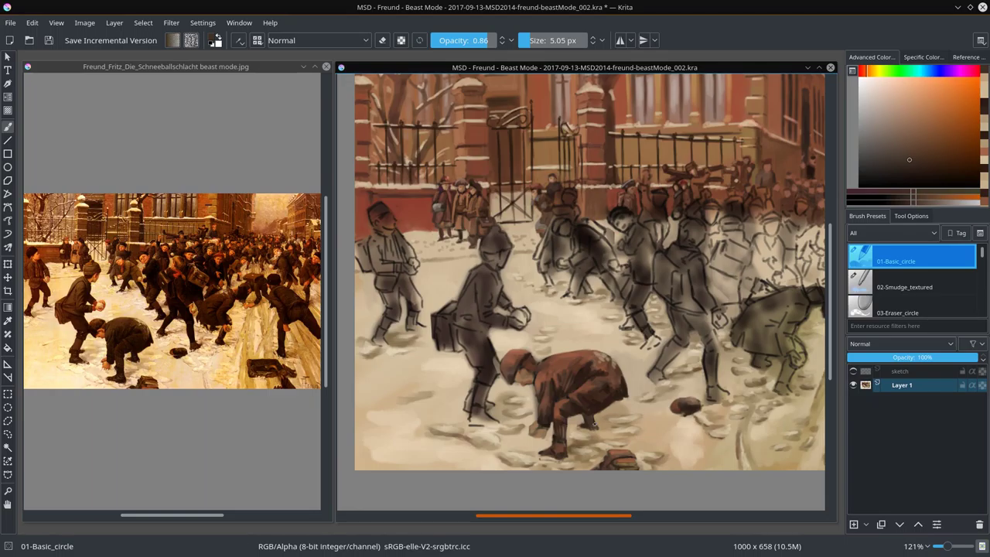
{"action": "left_click", "coordinate": [528, 305], "text": "ctrl"}
{"action": "left_click", "coordinate": [526, 370], "text": "ctrl"}
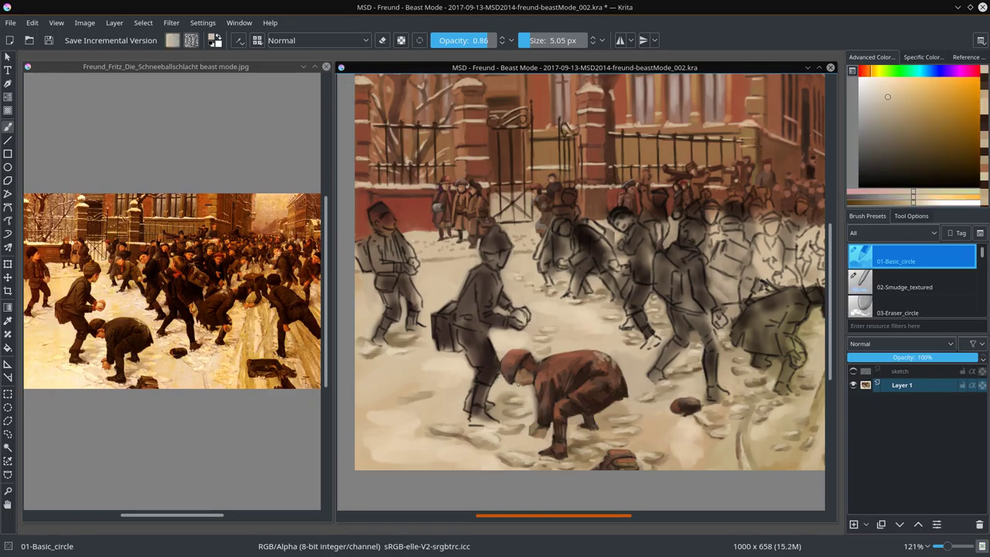
{"action": "left_click", "coordinate": [529, 306], "text": "ctrl"}
{"action": "left_click", "coordinate": [526, 370], "text": "ctrl"}
{"action": "left_click", "coordinate": [526, 370], "text": "ctrl"}
{"action": "left_click", "coordinate": [529, 305], "text": "ctrl"}
{"action": "left_click_drag", "start_coordinate": [526, 371], "coordinate": [554, 406]}
- Sample dark browns and lighter tans from the boy, shrinking the brush to about 3.9 px
{"action": "left_click", "coordinate": [526, 375], "text": "ctrl"}
{"action": "left_click", "coordinate": [565, 396], "text": "ctrl"}
{"action": "left_click", "coordinate": [565, 396], "text": "ctrl"}
{"action": "left_click", "coordinate": [544, 349], "text": "ctrl"}
{"action": "left_click", "coordinate": [544, 349], "text": "ctrl"}
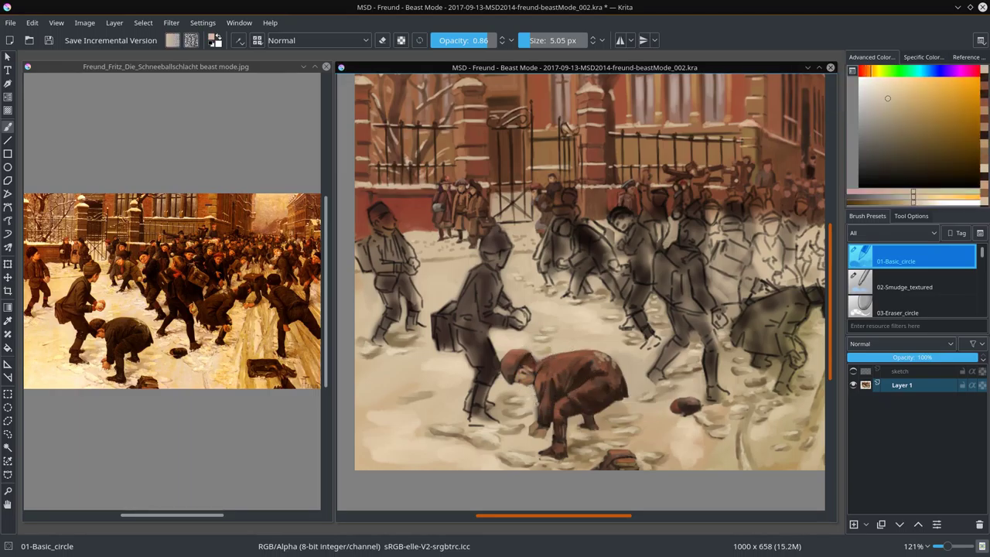
{"action": "left_click", "coordinate": [543, 346], "text": "ctrl"}
{"action": "left_click", "coordinate": [546, 354], "text": "ctrl"}
{"action": "left_click", "coordinate": [546, 353], "text": "ctrl"}
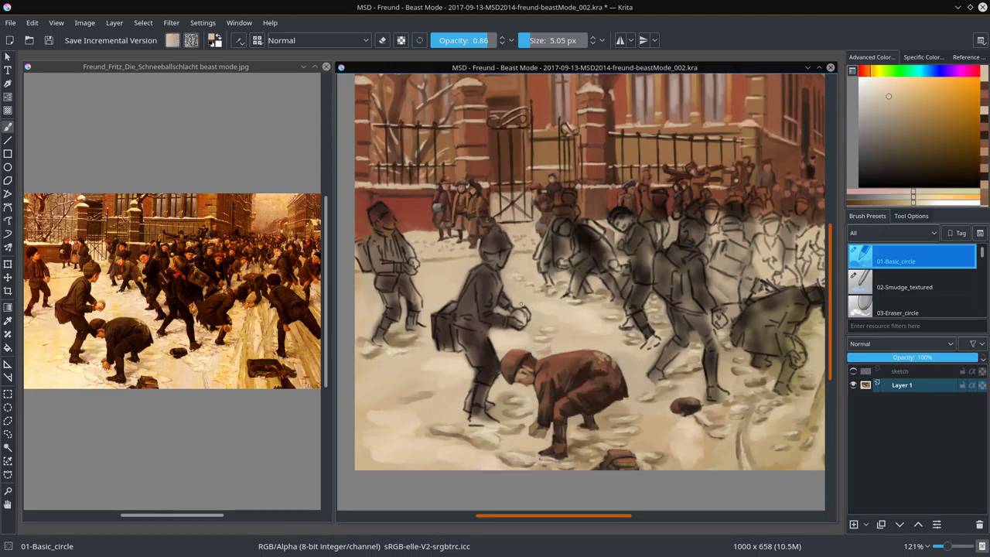
{"action": "left_click", "coordinate": [547, 427], "text": "ctrl"}
{"action": "left_click", "coordinate": [548, 428], "text": "ctrl"}
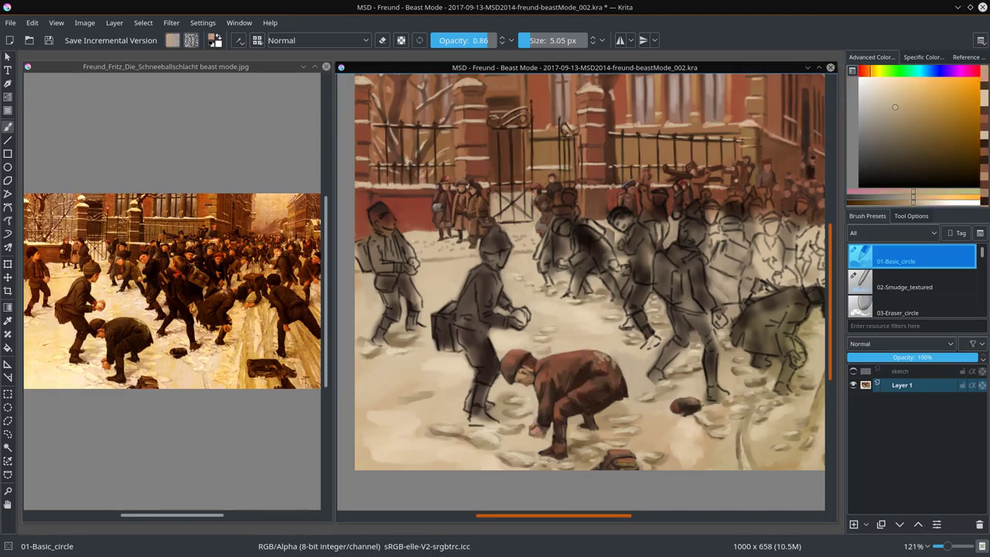
{"action": "key", "text": "bracketleft"}
{"action": "left_click", "coordinate": [557, 437], "text": "ctrl"}
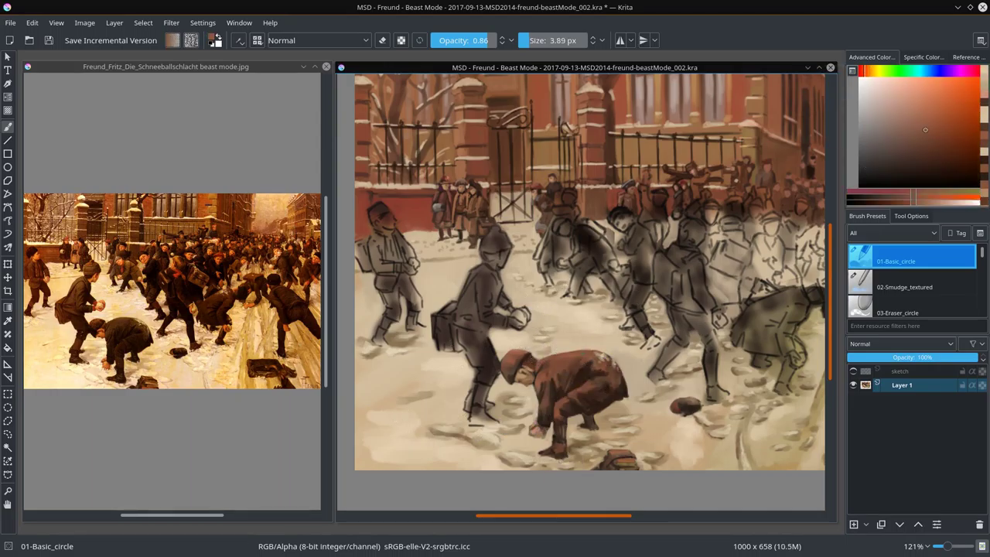
{"action": "left_click", "coordinate": [560, 441], "text": "ctrl"}
{"action": "left_click", "coordinate": [563, 443], "text": "ctrl"}
{"action": "left_click", "coordinate": [546, 454], "text": "ctrl"}
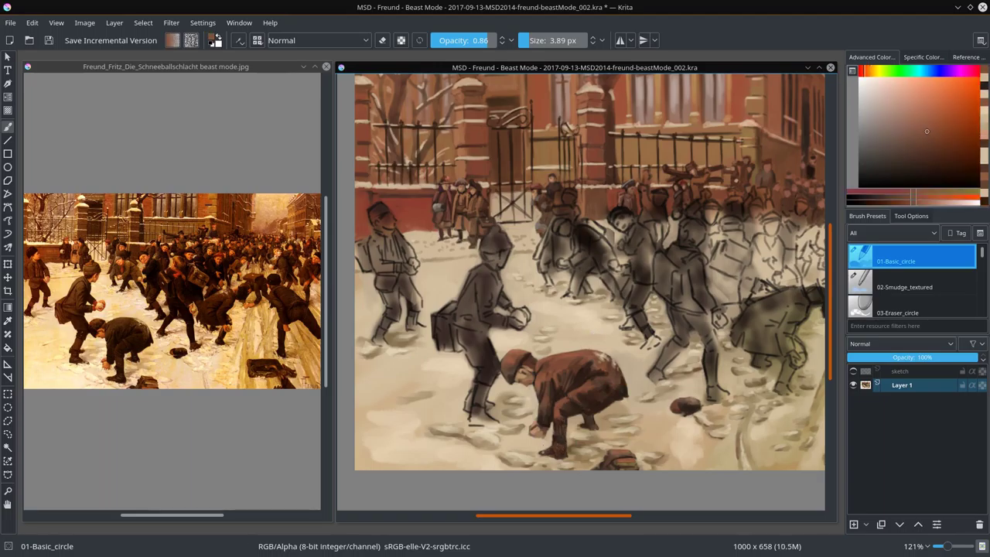
{"action": "mouse_move", "coordinate": [546, 453]}
{"action": "left_mouse_down"}
{"action": "mouse_move", "coordinate": [573, 433]}
{"action": "mouse_move", "coordinate": [541, 449]}
{"action": "left_mouse_up"}
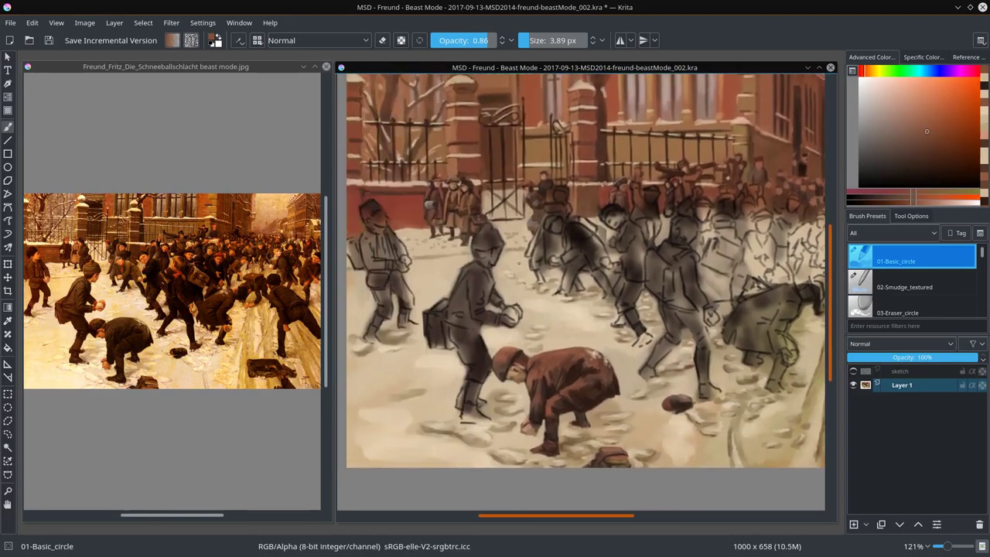
- Paint lighter and darker brown strokes on the central boy's coat with a brush of about 10 px
{"action": "left_click", "coordinate": [467, 297], "text": "ctrl"}
{"action": "key", "text": "bracketright"}
{"action": "mouse_move", "coordinate": [470, 260]}
{"action": "left_mouse_down"}
{"action": "mouse_move", "coordinate": [475, 298]}
{"action": "mouse_move", "coordinate": [432, 336]}
{"action": "mouse_move", "coordinate": [473, 362]}
{"action": "mouse_move", "coordinate": [466, 417]}
{"action": "left_mouse_up"}
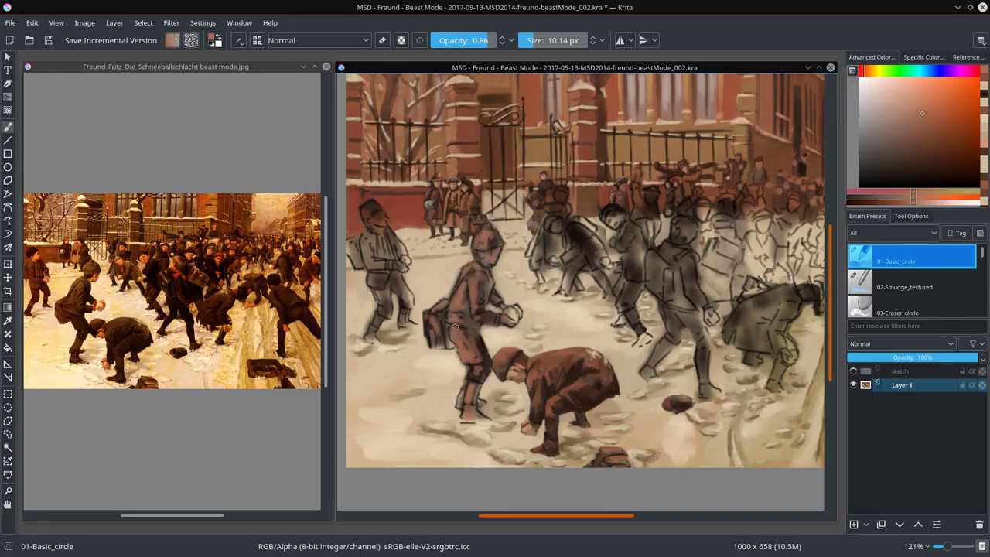
{"action": "left_click", "coordinate": [476, 344], "text": "ctrl"}
{"action": "mouse_move", "coordinate": [487, 275]}
{"action": "left_mouse_down"}
{"action": "mouse_move", "coordinate": [491, 308]}
{"action": "mouse_move", "coordinate": [446, 309]}
{"action": "left_mouse_up"}
{"action": "left_click_drag", "start_coordinate": [447, 309], "coordinate": [445, 348]}
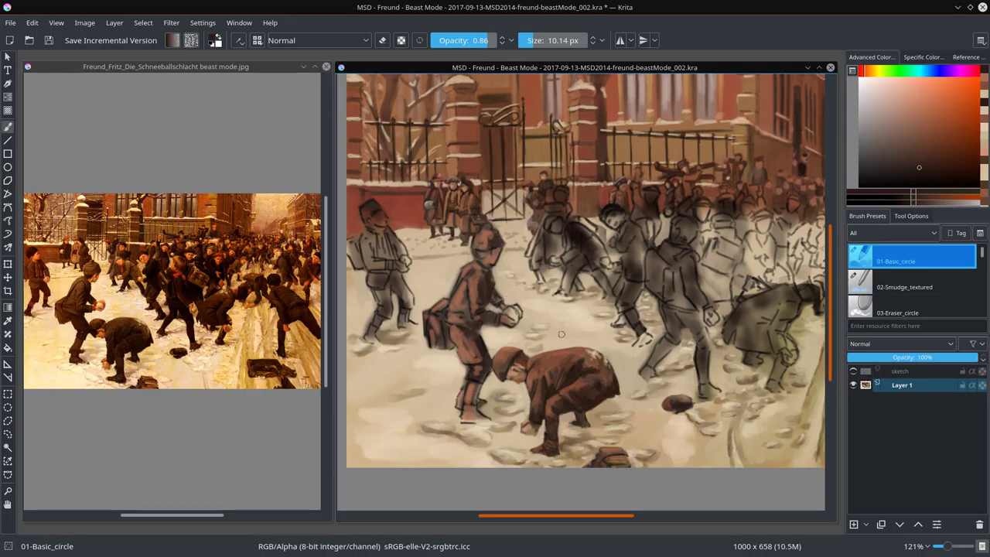
- Soften the central boy's back edge and blend his coat with the textured smudge brush
{"action": "left_click", "coordinate": [496, 241], "text": "ctrl"}
{"action": "key", "text": "slash"}
{"action": "mouse_move", "coordinate": [456, 285]}
{"action": "left_mouse_down"}
{"action": "mouse_move", "coordinate": [464, 304]}
{"action": "mouse_move", "coordinate": [451, 323]}
{"action": "left_mouse_up"}
{"action": "mouse_move", "coordinate": [487, 282]}
{"action": "left_mouse_down"}
{"action": "mouse_move", "coordinate": [475, 312]}
{"action": "mouse_move", "coordinate": [497, 331]}
{"action": "left_mouse_up"}
- Sample reddish and darker browns, alternating between the round brush and textured smudge brush
{"action": "key", "text": "slash"}
{"action": "left_click", "coordinate": [495, 321], "text": "ctrl"}
{"action": "key", "text": "slash"}
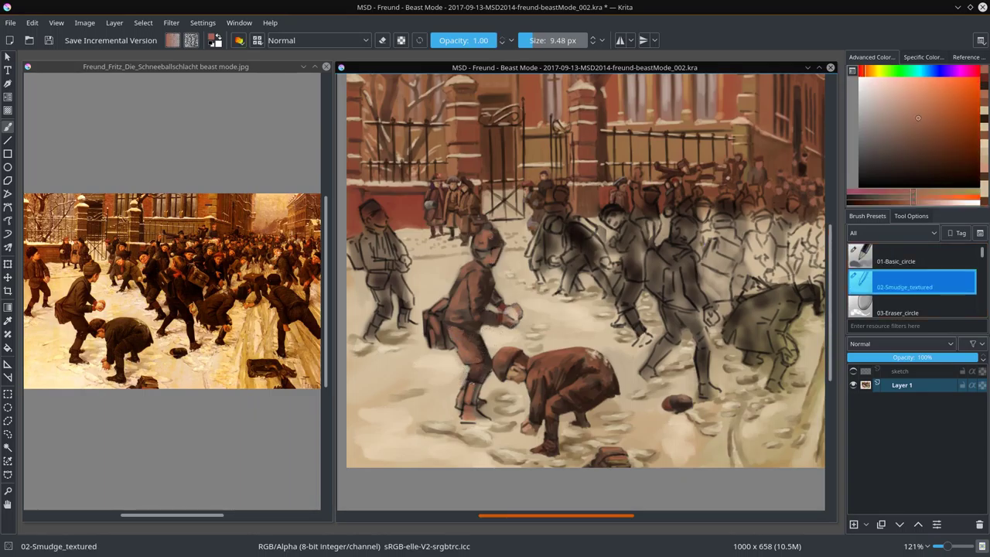
{"action": "key", "text": "slash"}
{"action": "left_click", "coordinate": [482, 421], "text": "ctrl"}
{"action": "key", "text": "slash"}
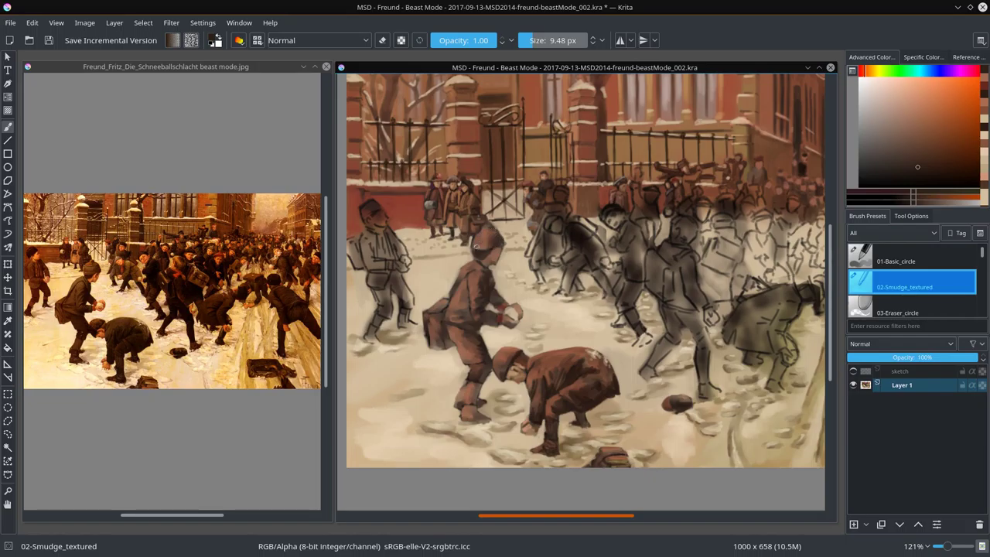
{"action": "key", "text": "slash"}
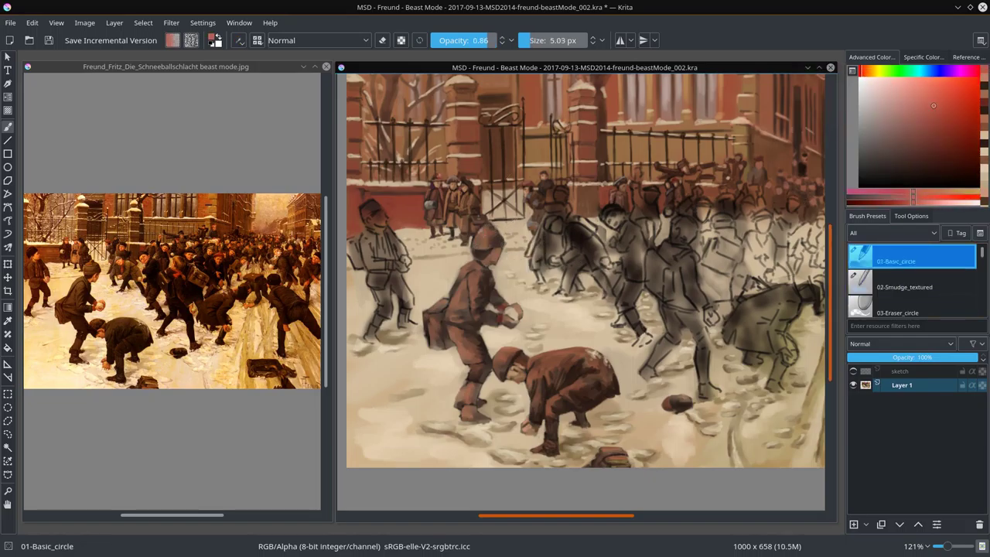
- Sample tan and pinkish colours and enlarge the brush to about 4.85 px
{"action": "left_click", "coordinate": [486, 232], "text": "ctrl"}
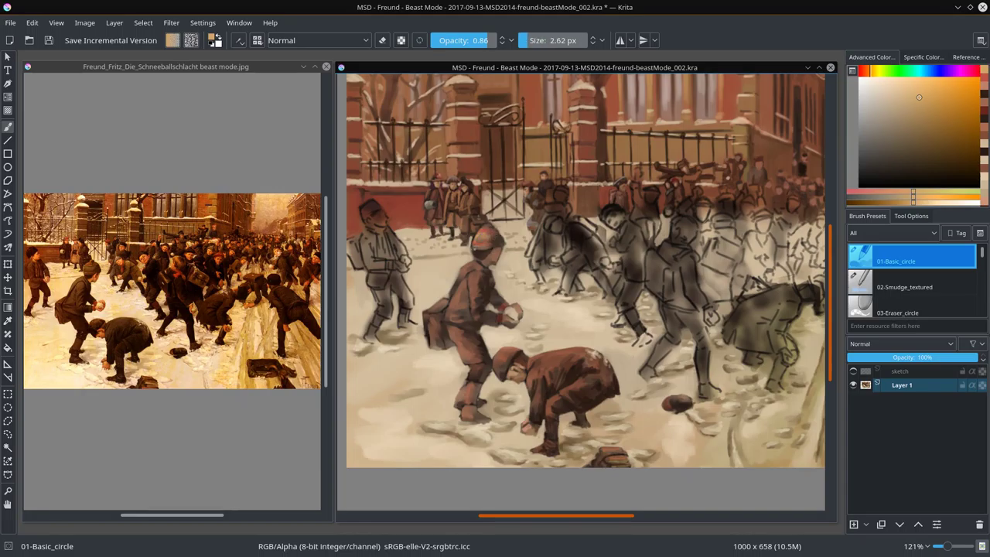
{"action": "left_click", "coordinate": [474, 238], "text": "ctrl"}
{"action": "key", "text": "bracketright"}
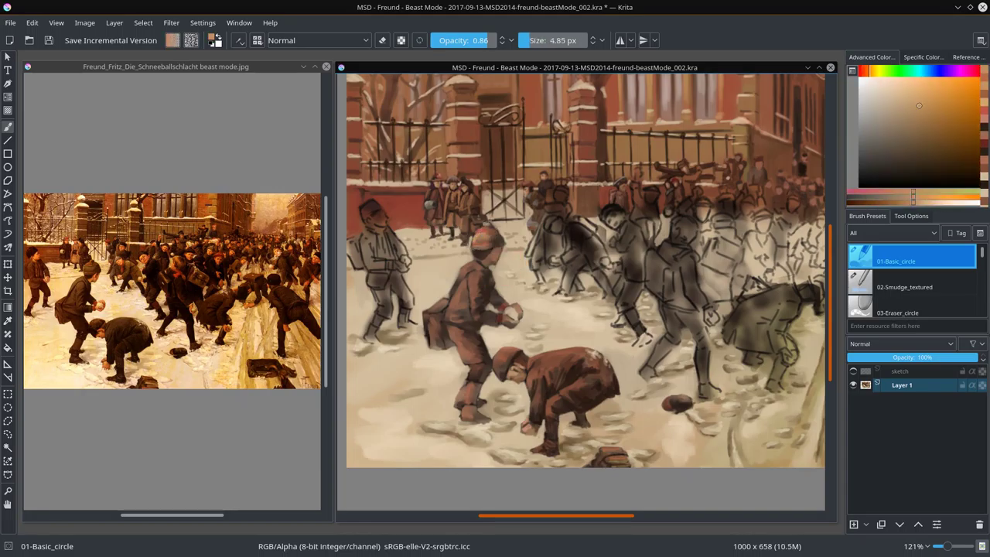
{"action": "left_click", "coordinate": [486, 260], "text": "ctrl"}
{"action": "left_click", "coordinate": [485, 260], "text": "ctrl"}
{"action": "left_click", "coordinate": [485, 260], "text": "ctrl"}
{"action": "left_click", "coordinate": [485, 260], "text": "ctrl"}
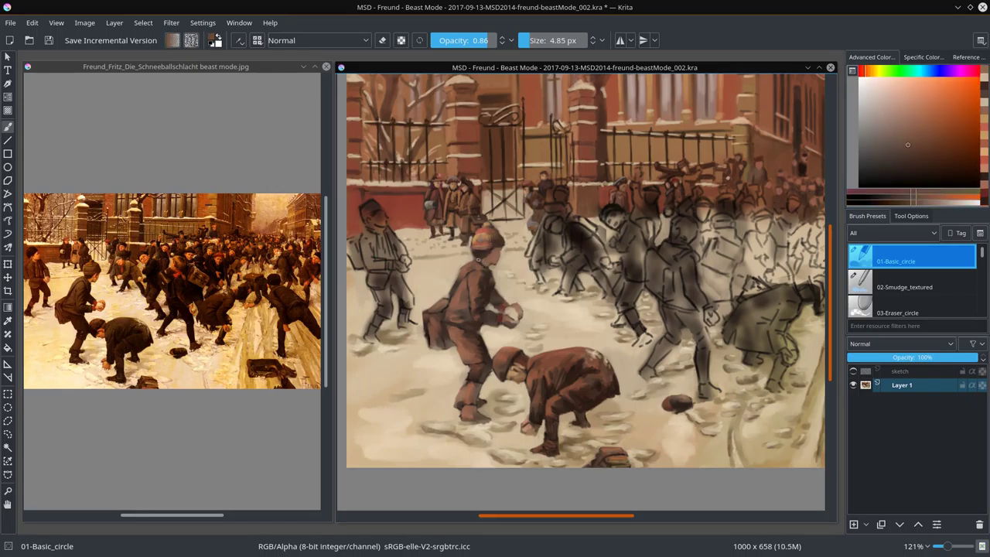
{"action": "left_click", "coordinate": [486, 259], "text": "ctrl"}
- Shrink the brush and sample dark coat browns alternating with light snow tan
{"action": "key", "text": "bracketleft"}
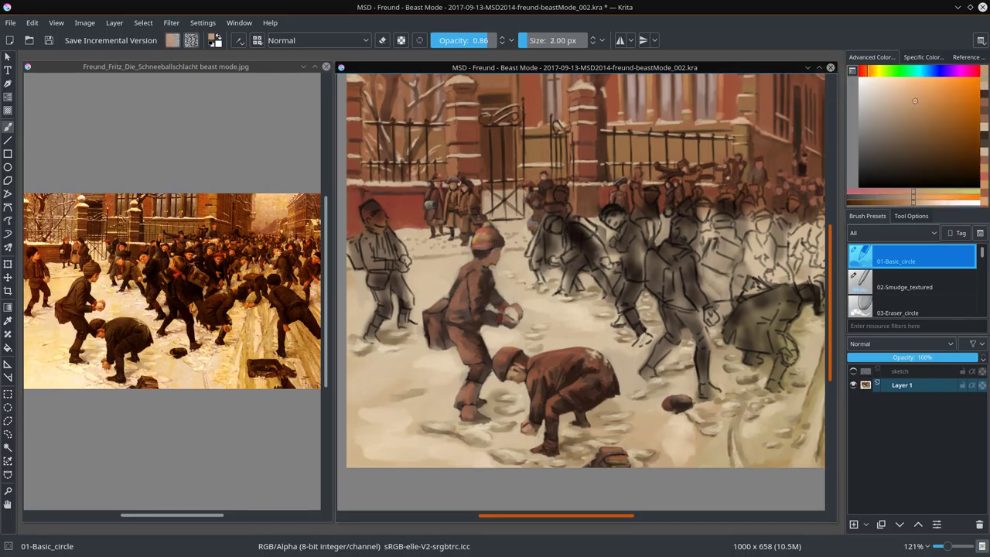
{"action": "left_click", "coordinate": [517, 280], "text": "ctrl"}
{"action": "left_click", "coordinate": [518, 280], "text": "ctrl"}
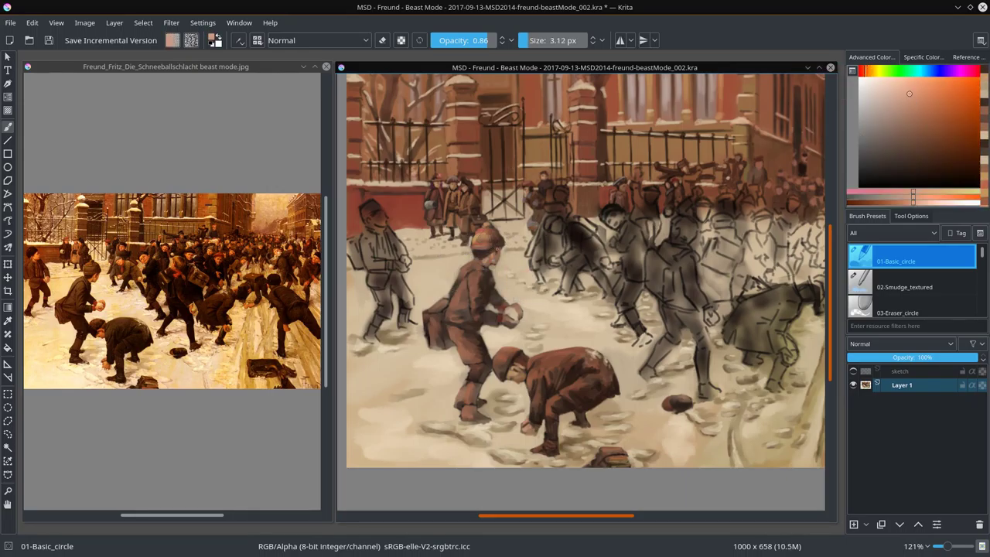
{"action": "left_click", "coordinate": [517, 280], "text": "ctrl"}
{"action": "left_click", "coordinate": [511, 249], "text": "ctrl"}
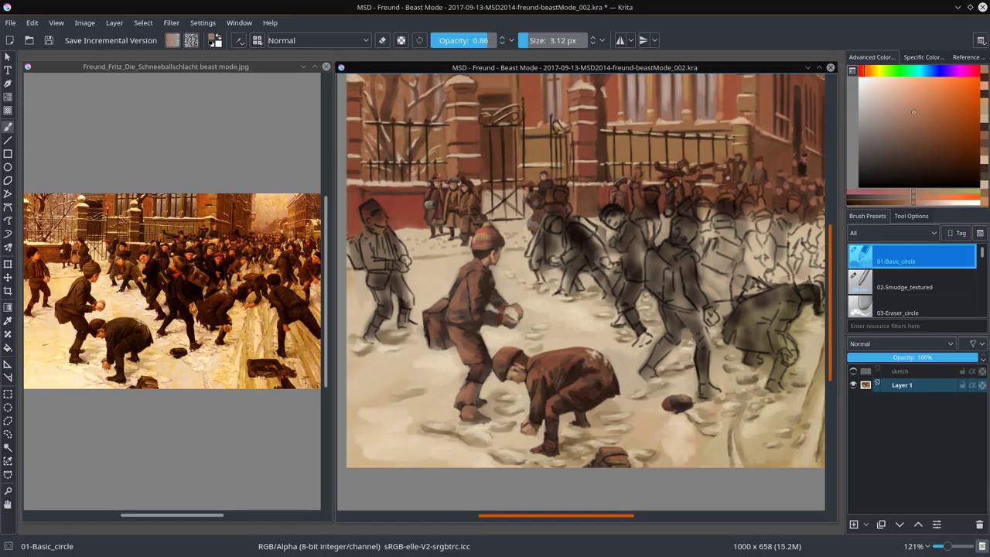
{"action": "left_click", "coordinate": [510, 249], "text": "ctrl"}
{"action": "left_click", "coordinate": [483, 299], "text": "ctrl"}
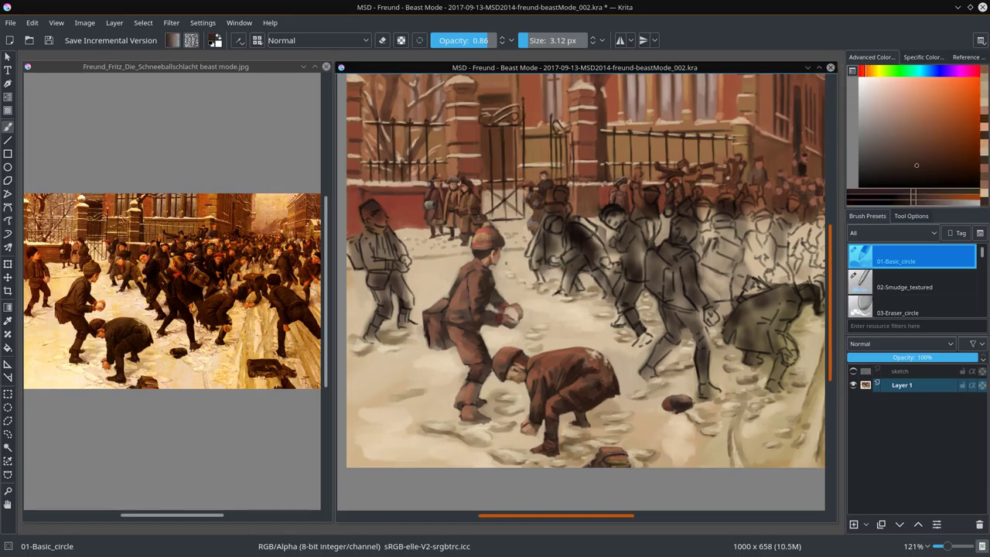
{"action": "left_click", "coordinate": [511, 249], "text": "ctrl"}
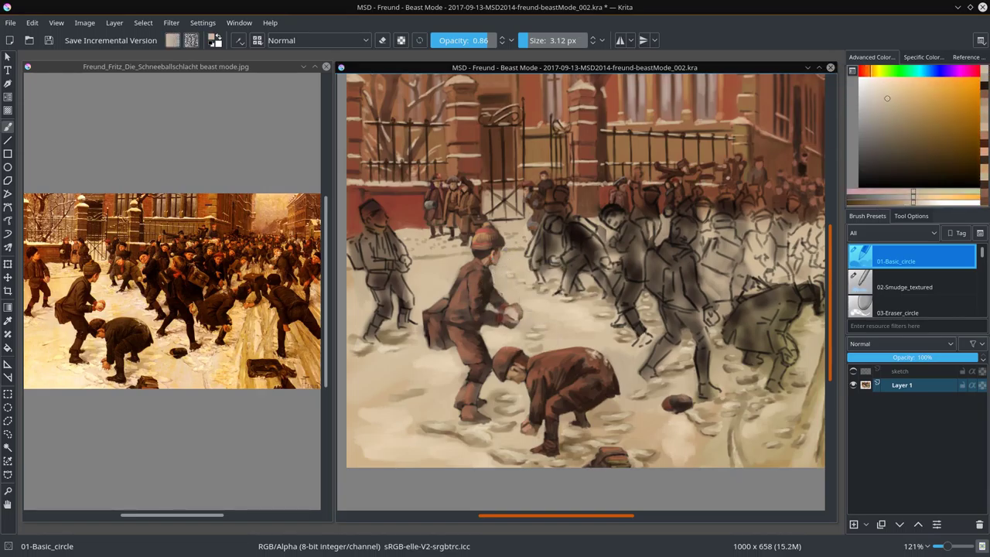
- Sample reddish brown, darker and lighter tones from the painting
{"action": "left_click", "coordinate": [487, 313], "text": "ctrl"}
{"action": "left_click", "coordinate": [473, 313], "text": "ctrl"}
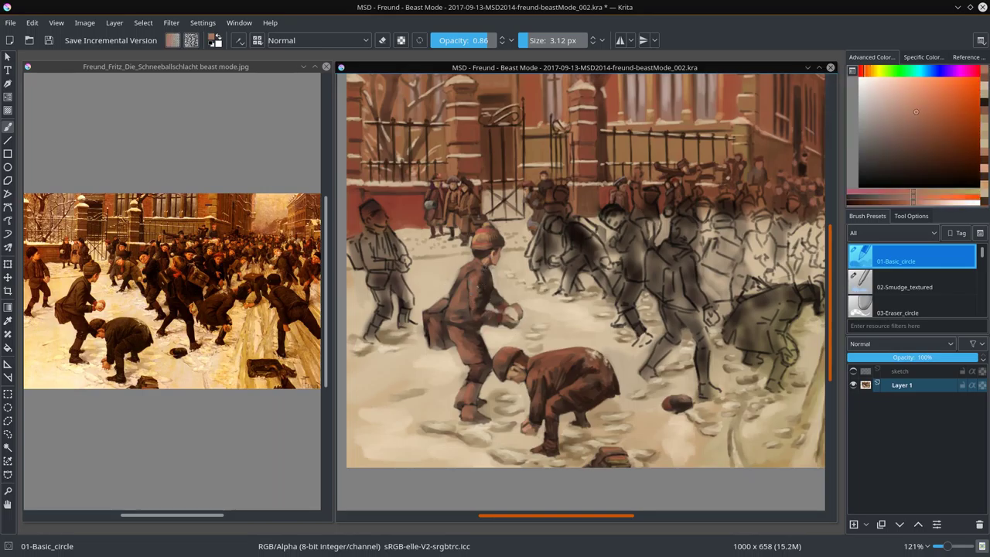
{"action": "left_click", "coordinate": [501, 277], "text": "ctrl"}
{"action": "left_click", "coordinate": [490, 323], "text": "ctrl"}
{"action": "left_click", "coordinate": [541, 330], "text": "ctrl"}
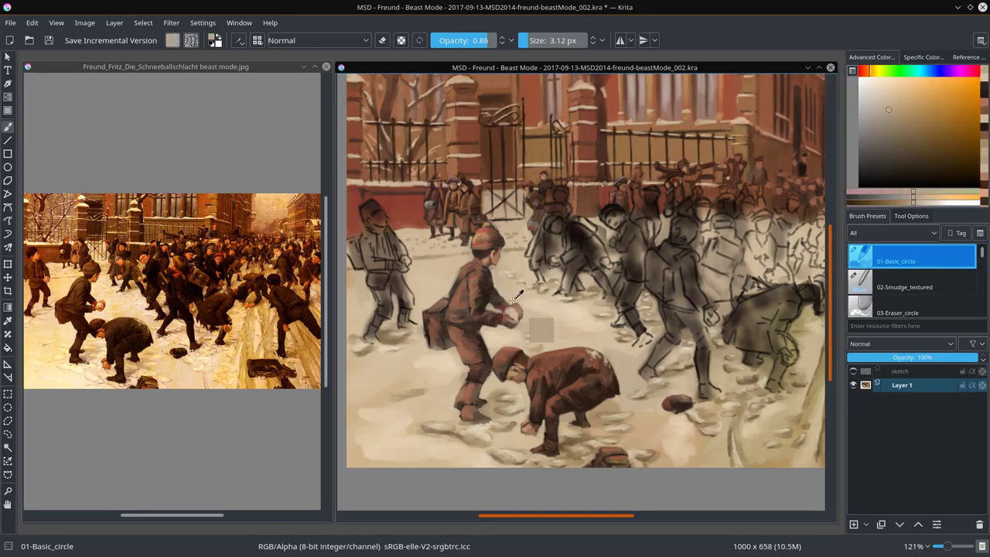
- Brighten the standing boy's snowball with short light strokes and dabs of sampled tan
{"action": "left_click", "coordinate": [515, 303], "text": "ctrl"}
{"action": "left_click", "coordinate": [487, 310], "text": "ctrl"}
{"action": "left_click", "coordinate": [512, 313], "text": "ctrl"}
{"action": "mouse_move", "coordinate": [512, 315]}
{"action": "left_mouse_down"}
{"action": "mouse_move", "coordinate": [519, 322]}
{"action": "mouse_move", "coordinate": [510, 317]}
{"action": "left_mouse_up"}
{"action": "left_click", "coordinate": [494, 305], "text": "ctrl"}
{"action": "left_click", "coordinate": [495, 294], "text": "ctrl"}
{"action": "left_click", "coordinate": [487, 310], "text": "ctrl"}
{"action": "left_click", "coordinate": [501, 286], "text": "ctrl"}
{"action": "left_click", "coordinate": [514, 303], "text": "ctrl"}
- Adjust the colour toward darker and lighter, more saturated tones sampled from the painting
{"action": "left_click", "coordinate": [820, 105], "text": "ctrl"}
{"action": "left_click", "coordinate": [819, 103], "text": "ctrl"}
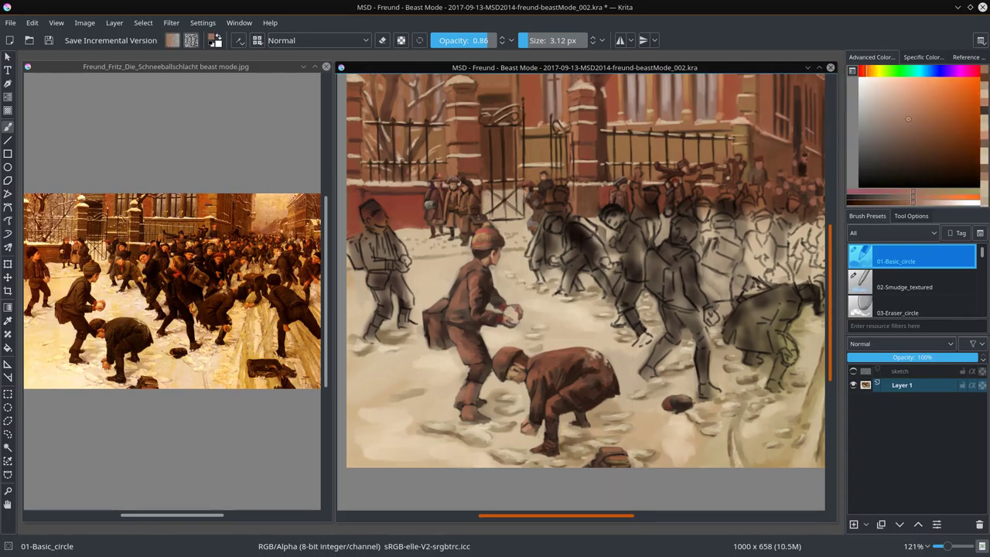
{"action": "left_click", "coordinate": [487, 292], "text": "ctrl"}
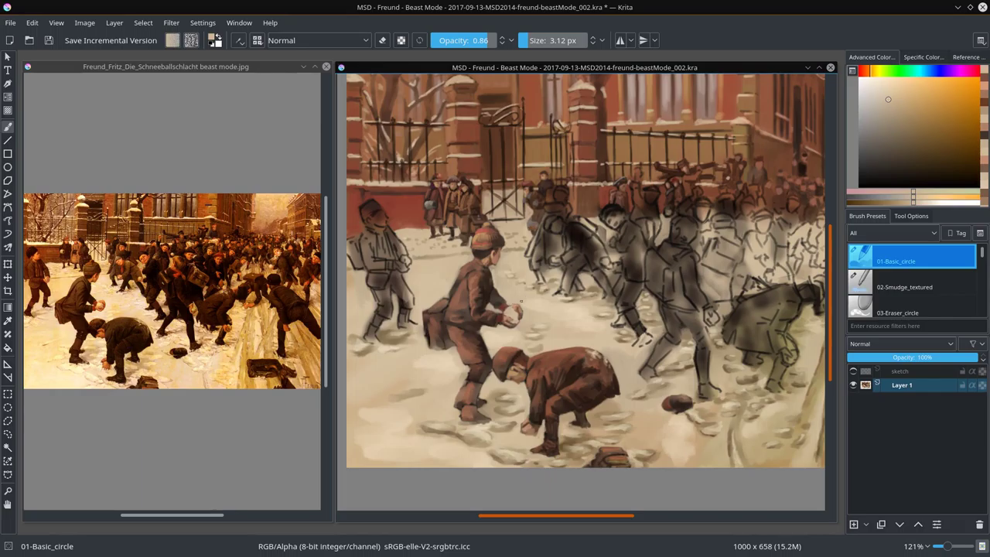
{"action": "left_click", "coordinate": [464, 260], "text": "ctrl"}
{"action": "left_click", "coordinate": [463, 260], "text": "ctrl"}
{"action": "left_click", "coordinate": [449, 299], "text": "ctrl"}
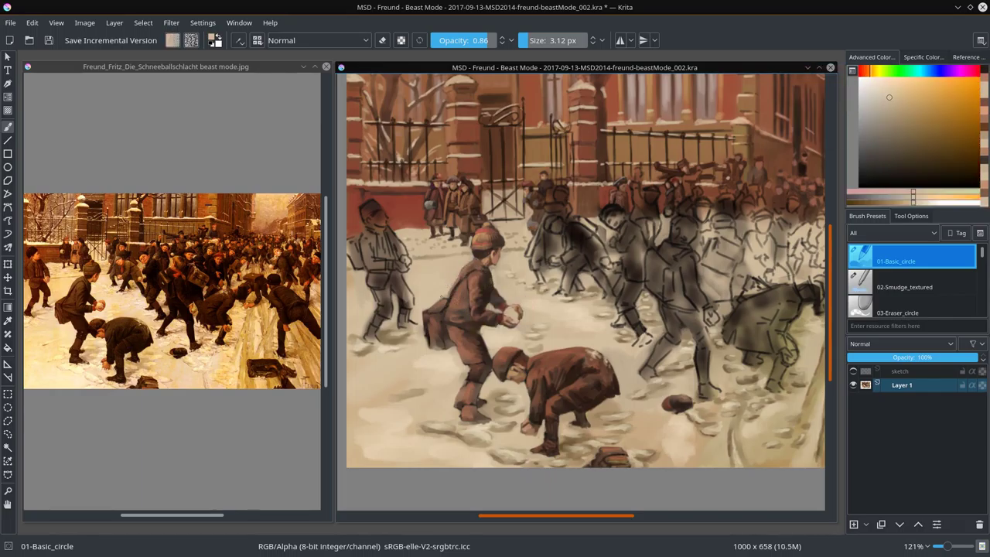
{"action": "left_click", "coordinate": [466, 329], "text": "ctrl"}
{"action": "left_click", "coordinate": [440, 301], "text": "ctrl"}
{"action": "left_click", "coordinate": [440, 302], "text": "ctrl"}
- Sample darker coat browns, then settle on a light snow tan
{"action": "left_click", "coordinate": [438, 317], "text": "ctrl"}
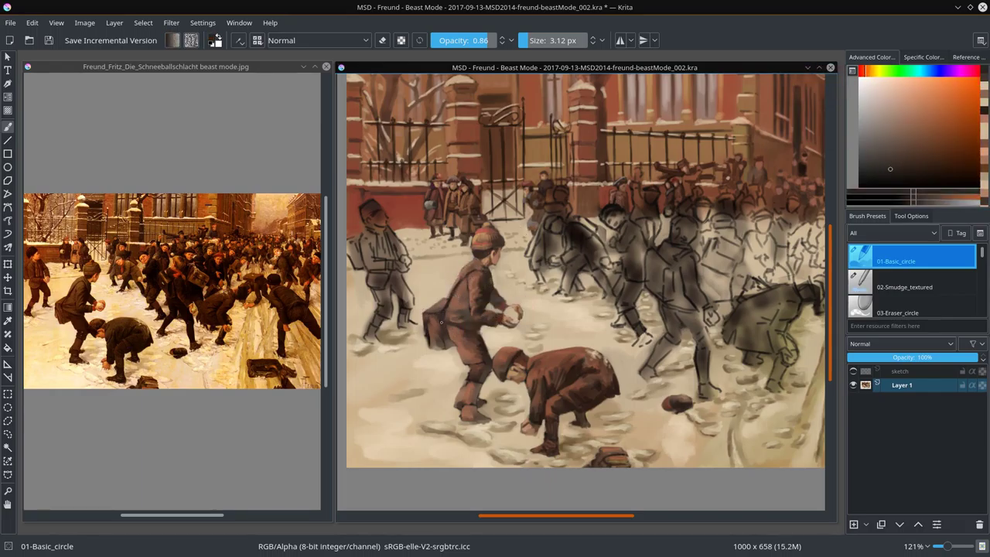
{"action": "left_click", "coordinate": [445, 339], "text": "ctrl"}
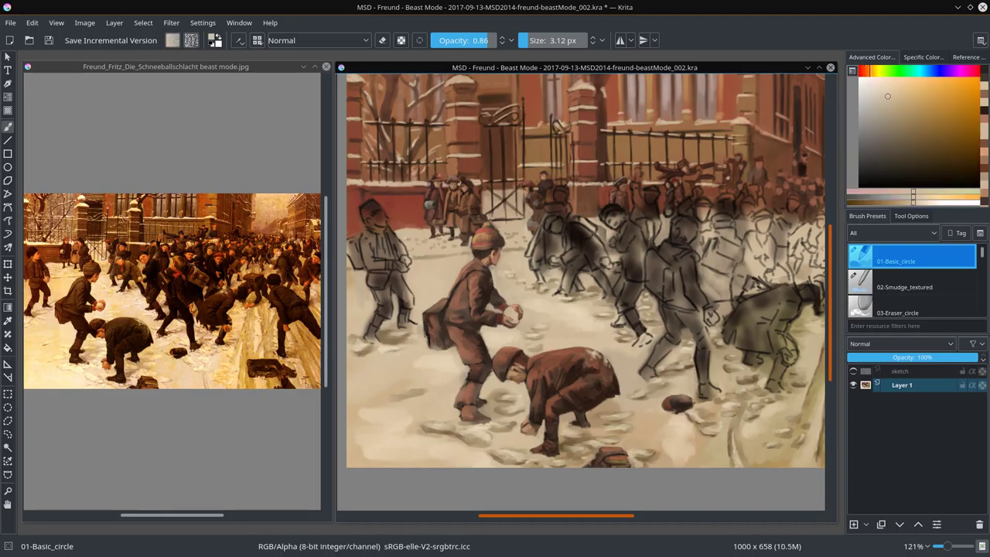
{"action": "left_click", "coordinate": [427, 329], "text": "ctrl"}
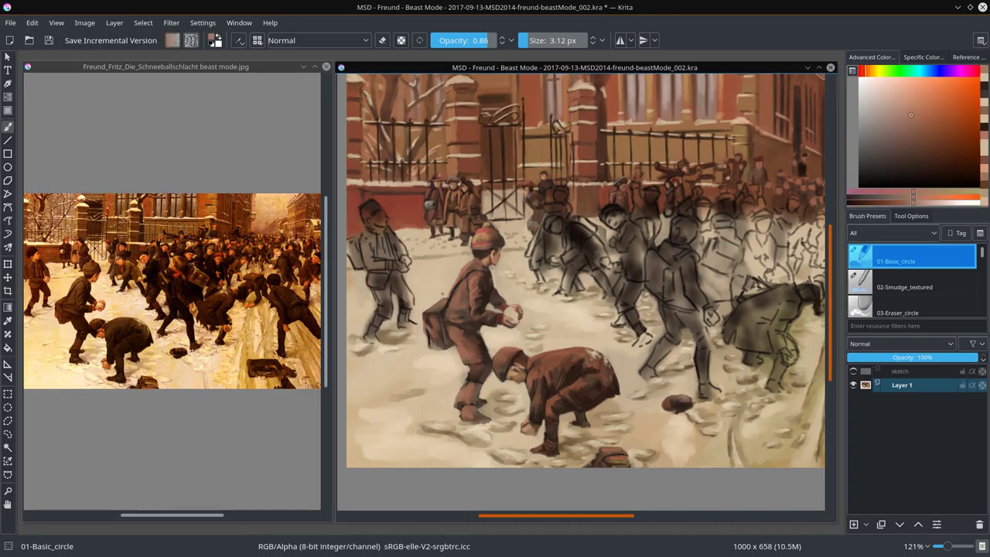
{"action": "left_click", "coordinate": [488, 341], "text": "ctrl"}
{"action": "left_click", "coordinate": [481, 363], "text": "ctrl"}
{"action": "left_click", "coordinate": [485, 373], "text": "ctrl"}
{"action": "left_click", "coordinate": [479, 373], "text": "ctrl"}
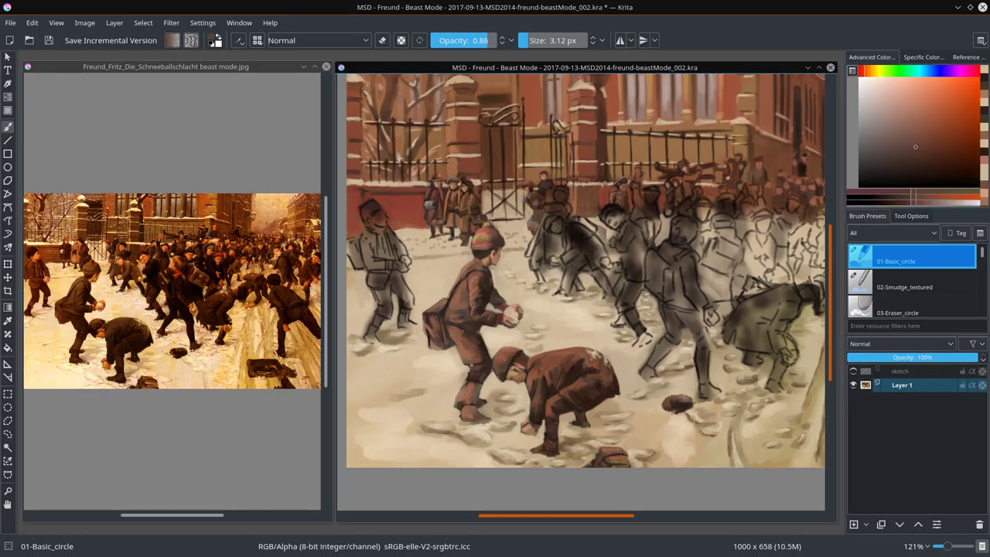
{"action": "left_click", "coordinate": [461, 374], "text": "ctrl"}
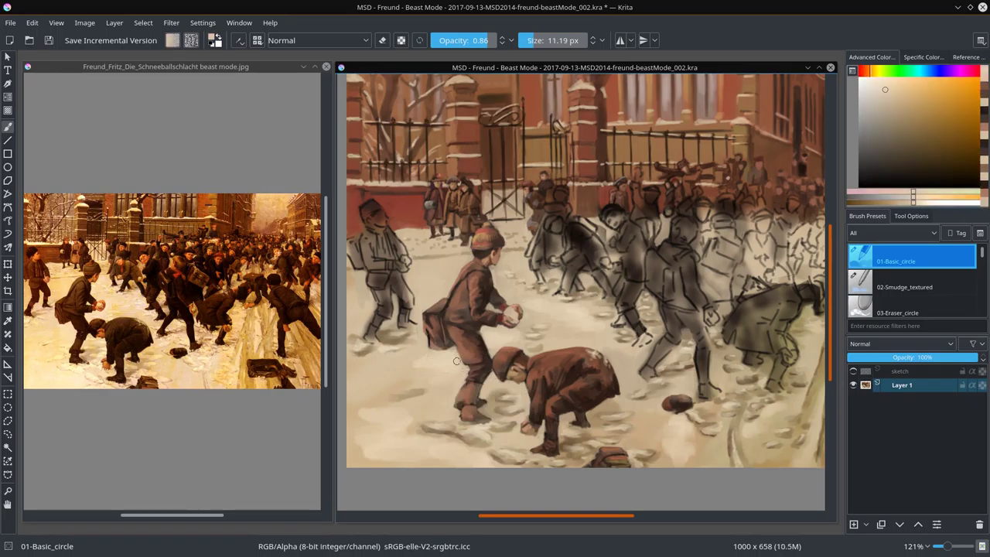
- Pick a pale cream from the canvas and enlarge the brush to about 8 px
{"action": "left_click", "coordinate": [481, 331], "text": "ctrl"}
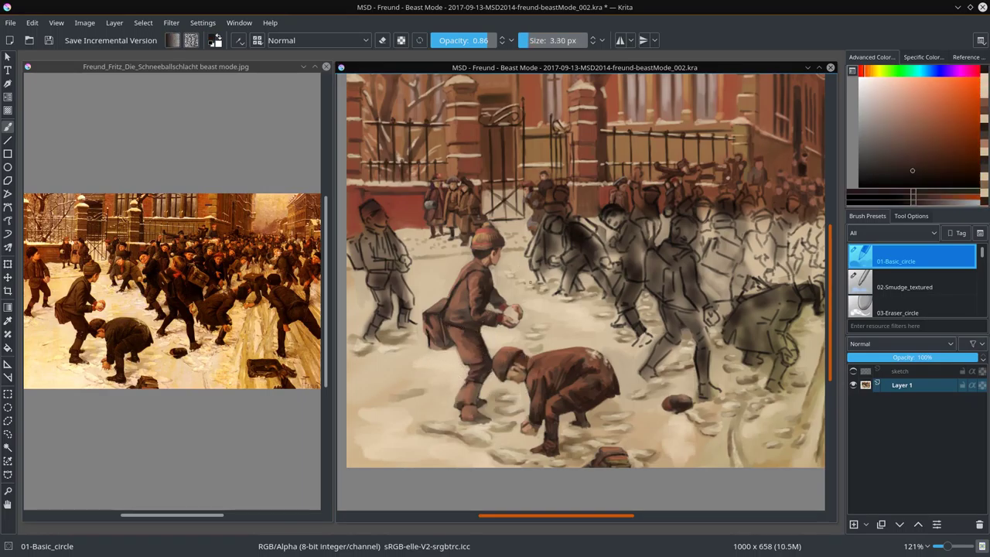
{"action": "left_click", "coordinate": [492, 308], "text": "ctrl"}
{"action": "left_click", "coordinate": [493, 308], "text": "ctrl"}
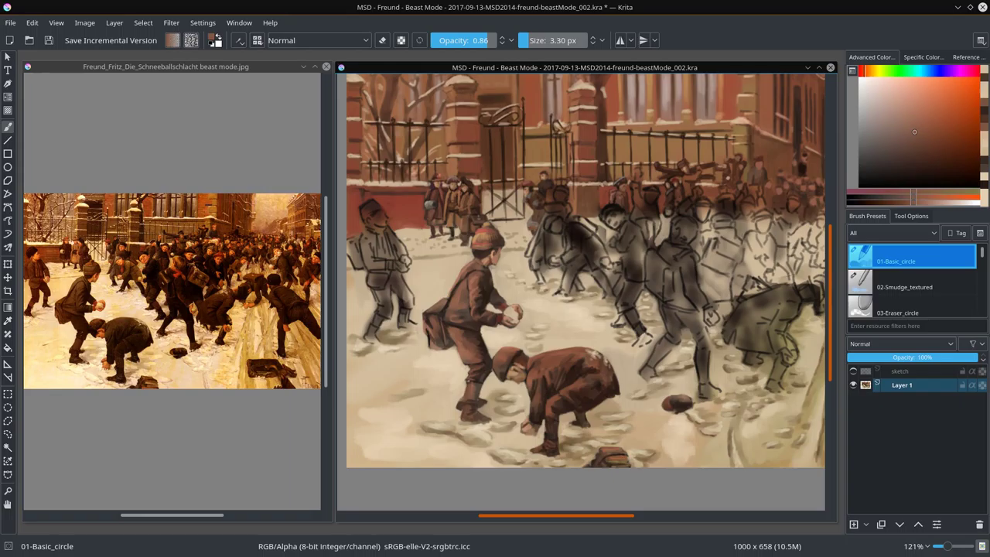
{"action": "left_click", "coordinate": [457, 422], "text": "ctrl"}
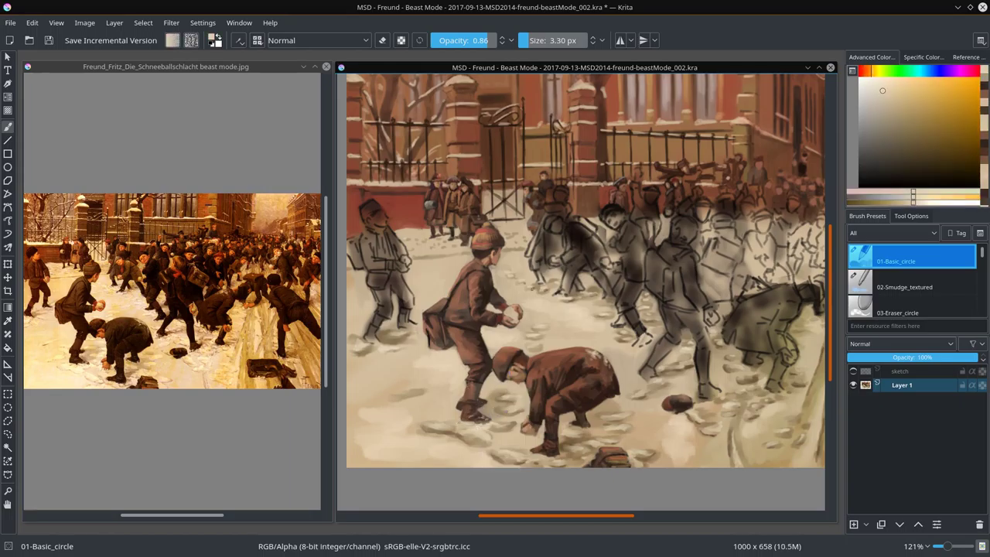
{"action": "left_click", "coordinate": [495, 291], "text": "ctrl"}
{"action": "left_click_drag", "start_coordinate": [487, 291], "coordinate": [495, 291]}
{"action": "left_click_drag", "start_coordinate": [565, 312], "coordinate": [561, 363]}
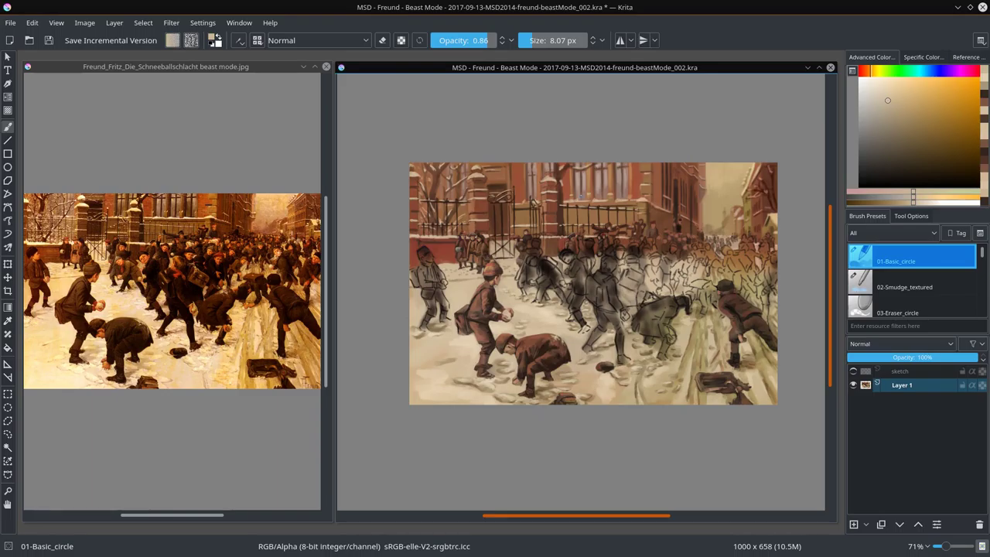
- Darken the colour and paint brown strokes over the left gray-sketched boy
{"action": "left_click_drag", "start_coordinate": [593, 310], "coordinate": [593, 256]}
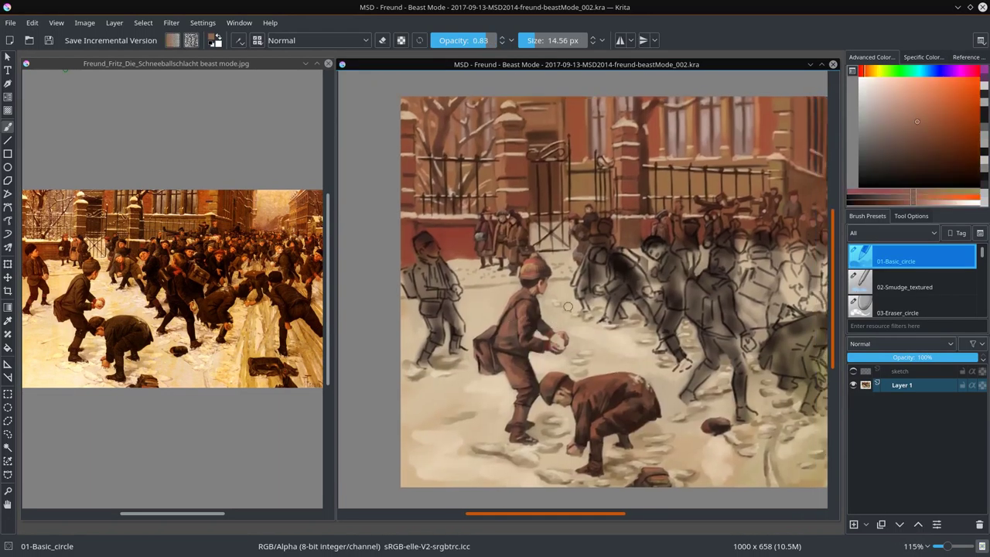
{"action": "key", "text": "k"}
{"action": "key", "text": "k"}
{"action": "key", "text": "k"}
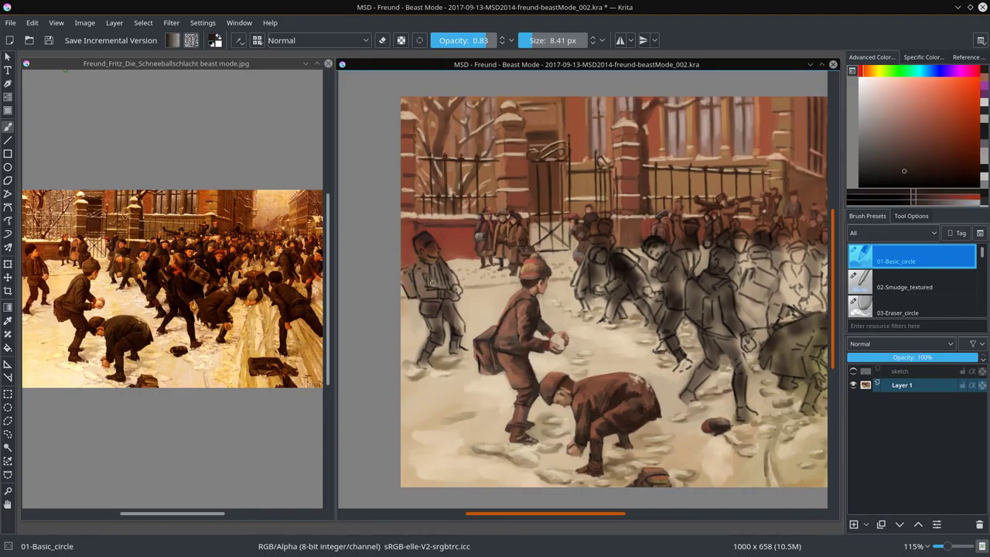
{"action": "mouse_move", "coordinate": [432, 308]}
{"action": "left_mouse_down"}
{"action": "mouse_move", "coordinate": [461, 325]}
{"action": "mouse_move", "coordinate": [426, 363]}
{"action": "left_mouse_up"}
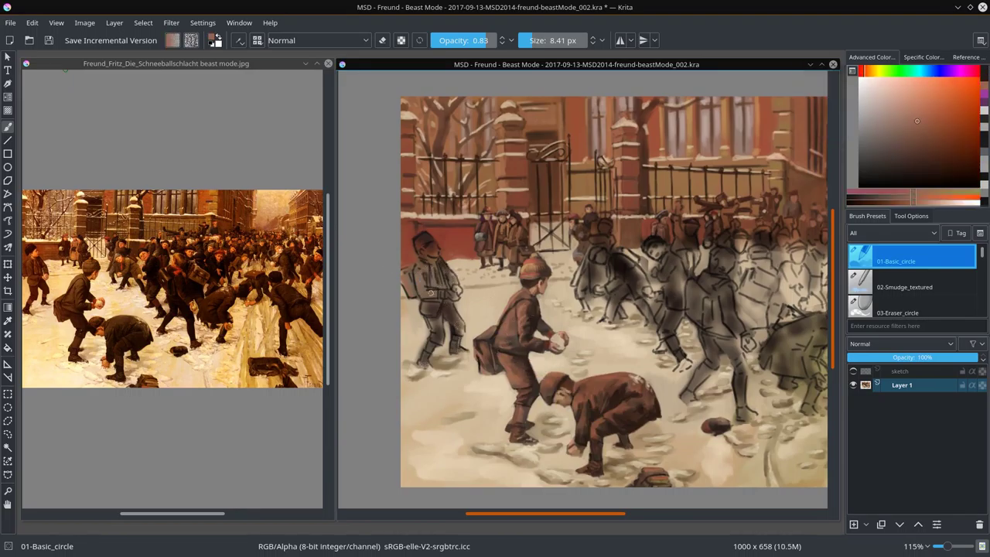
{"action": "left_click_drag", "start_coordinate": [487, 328], "coordinate": [467, 349]}
- Lighten to a beige colour and switch to the 02-Smudge_textured brush
{"action": "key", "text": "l"}
{"action": "key", "text": "l"}
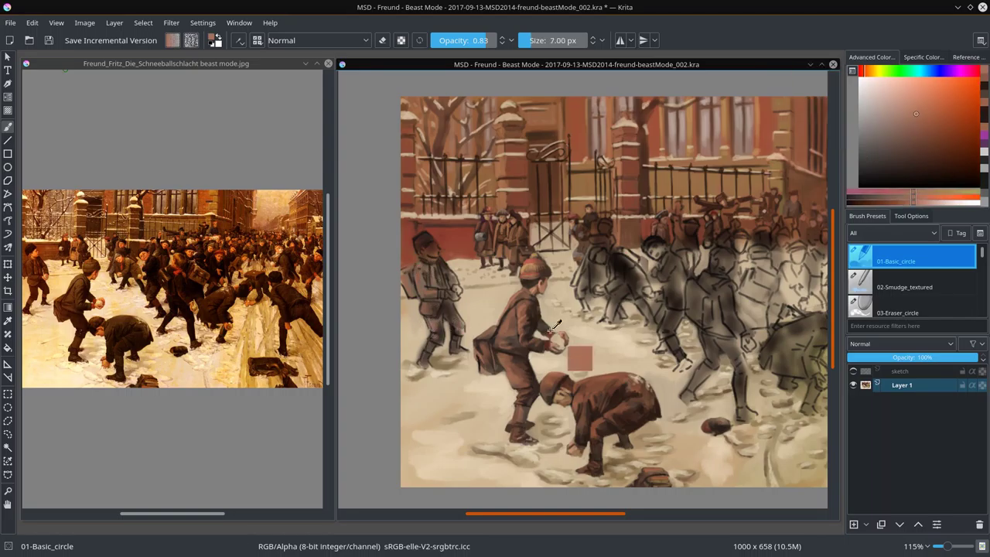
{"action": "left_click", "coordinate": [913, 107]}
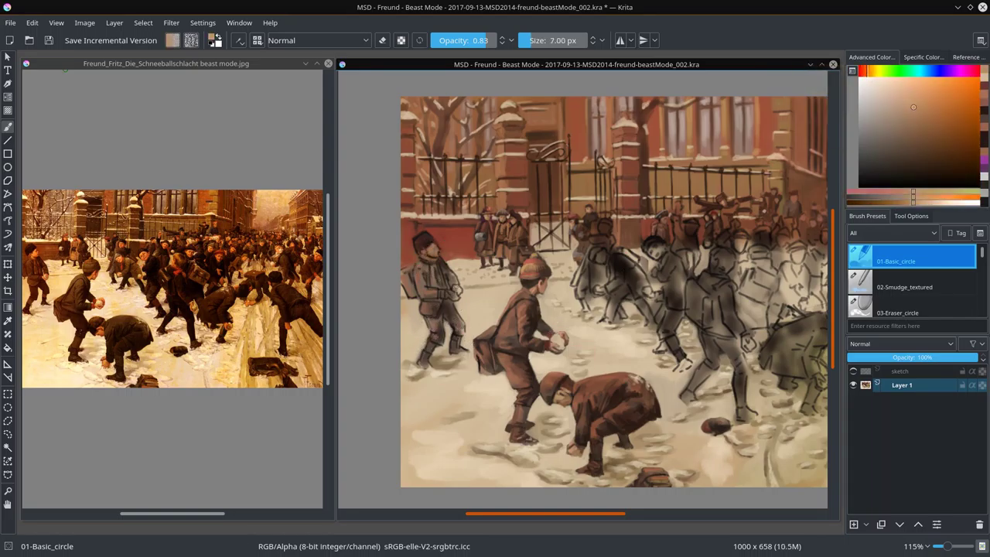
{"action": "key", "text": "slash"}
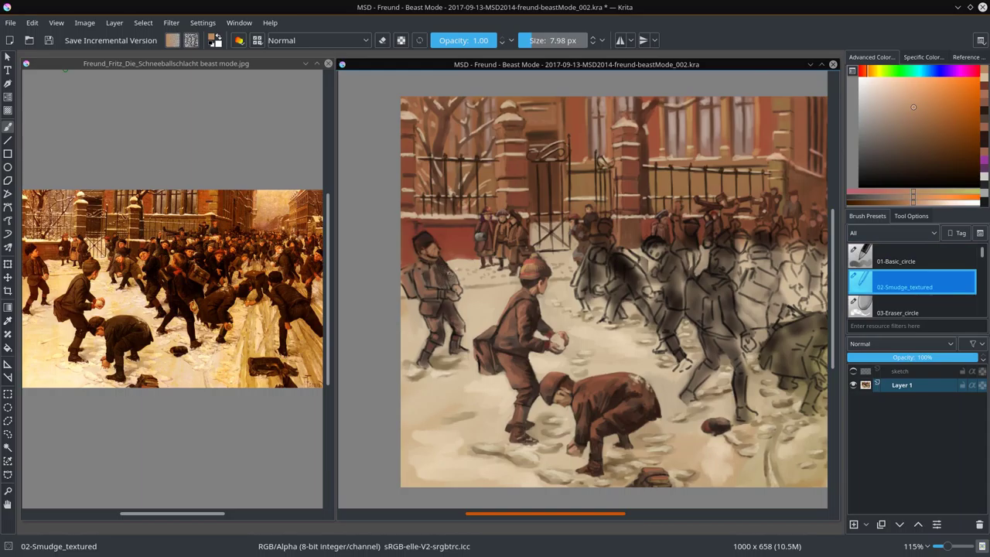
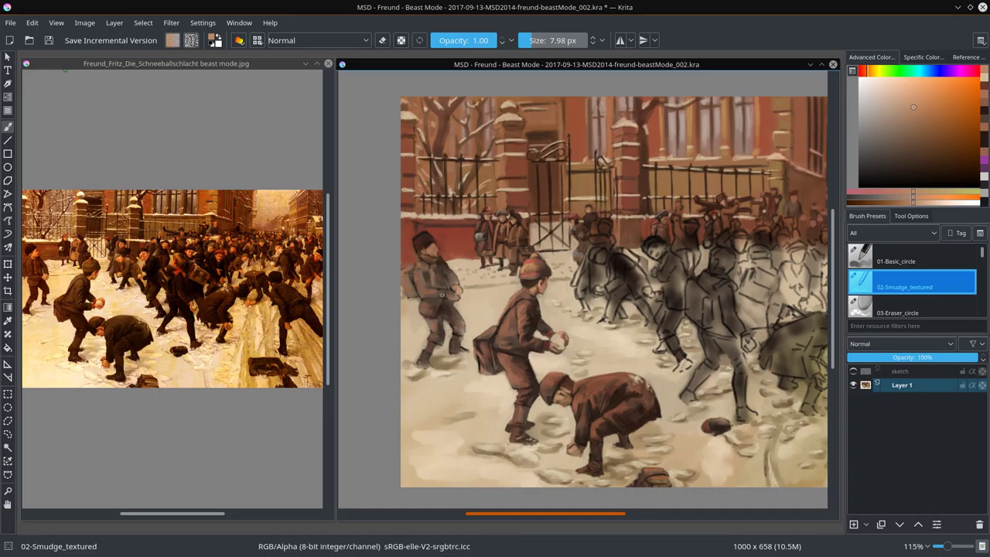
- With the basic round brush, paint dark brown, orange and light peach strokes on the foreground boys
{"action": "key", "text": "slash"}
{"action": "left_click", "coordinate": [443, 290], "text": "ctrl"}
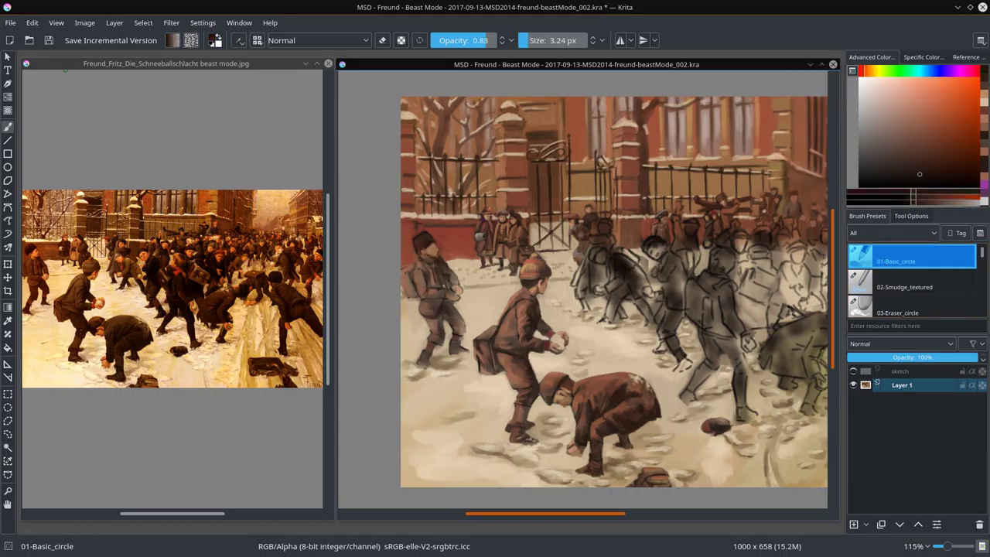
{"action": "left_click", "coordinate": [453, 298], "text": "ctrl"}
{"action": "key", "text": "bracketright"}
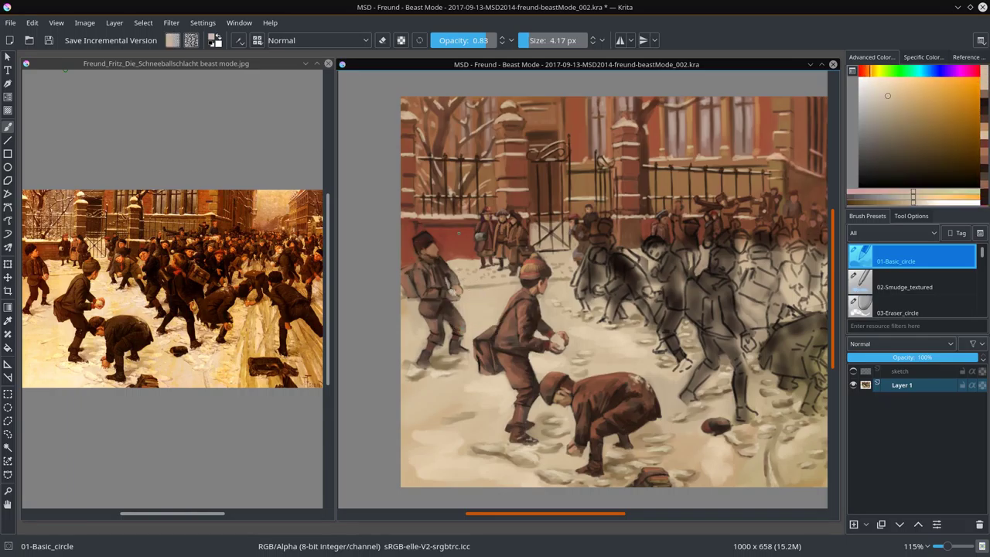
{"action": "key", "text": "k"}
{"action": "key", "text": "k"}
{"action": "key", "text": "k"}
{"action": "key", "text": "k"}
{"action": "key", "text": "k"}
{"action": "key", "text": "k"}
{"action": "key", "text": "k"}
{"action": "key", "text": "k"}
{"action": "key", "text": "k"}
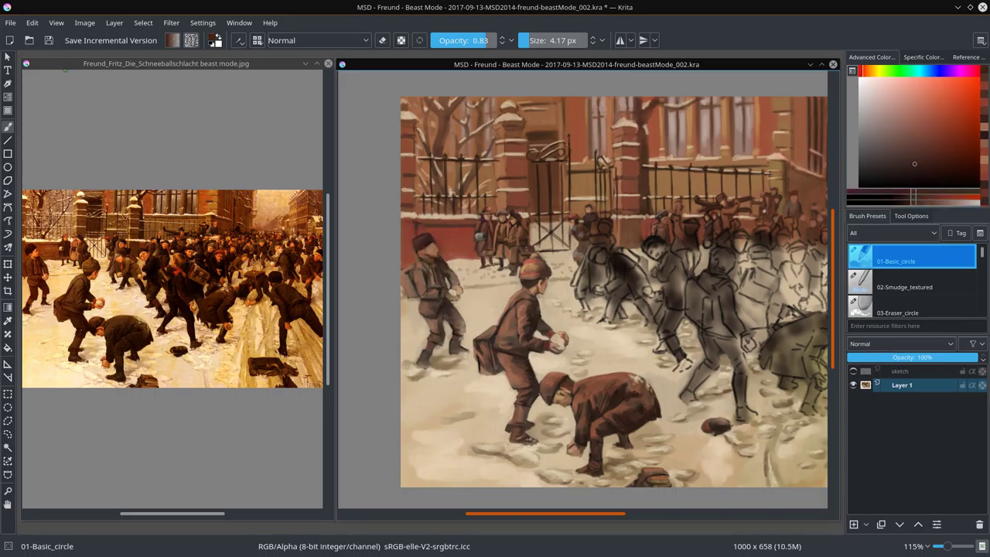
{"action": "left_click", "coordinate": [461, 296], "text": "ctrl"}
{"action": "left_click", "coordinate": [472, 267], "text": "ctrl"}
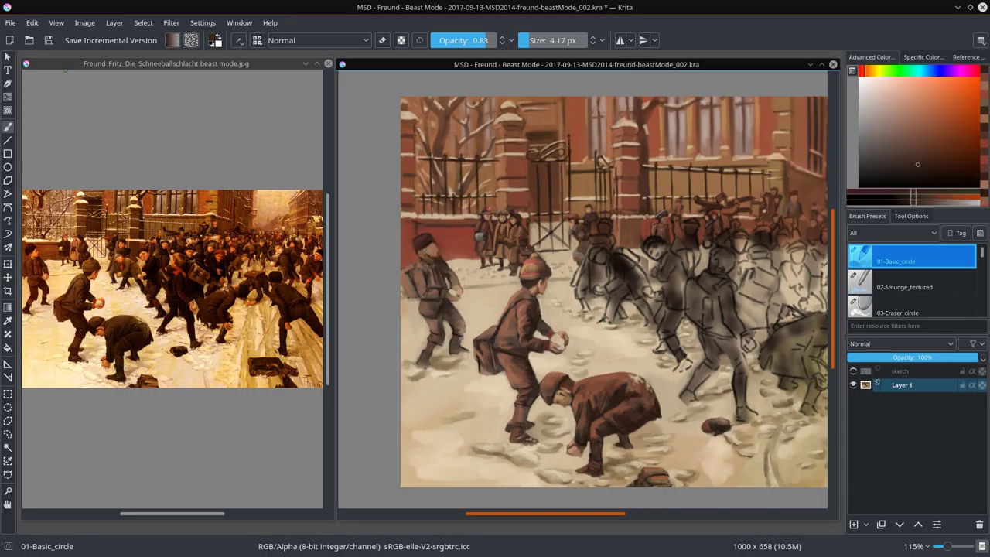
{"action": "left_click", "coordinate": [472, 282], "text": "ctrl"}
{"action": "left_click", "coordinate": [472, 282], "text": "ctrl"}
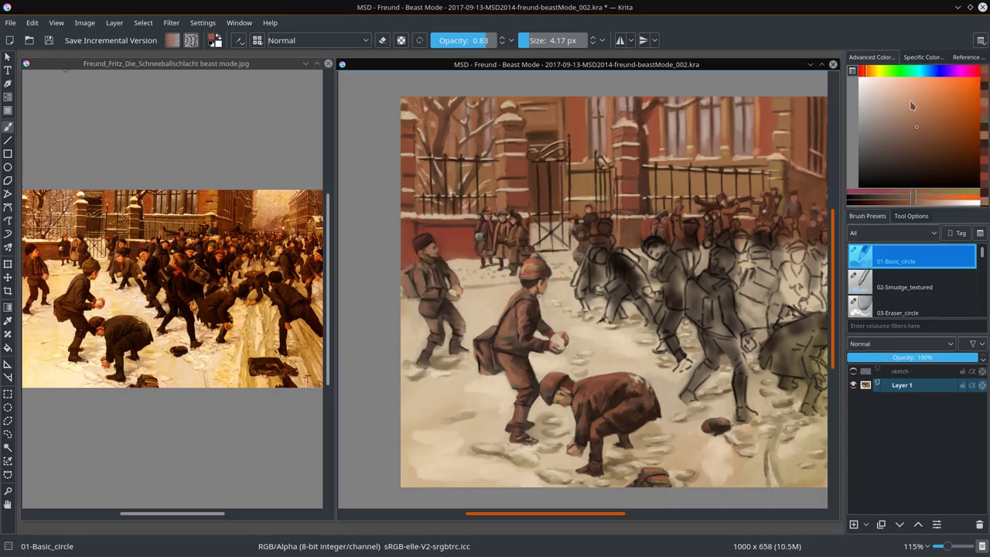
{"action": "key", "text": "l"}
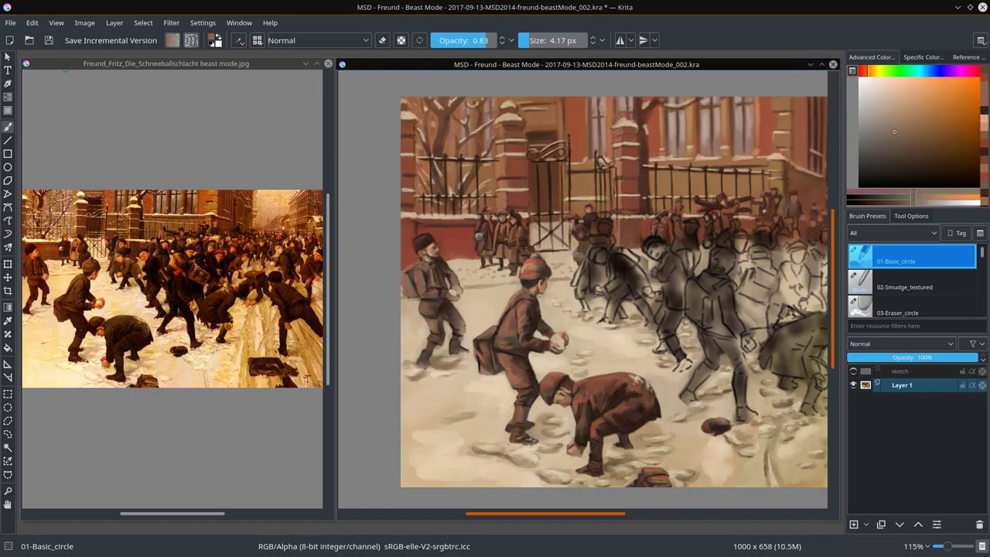
- Add pinkish brown, reddish brown and beige touches to the boys with a 4–8 px brush
{"action": "left_click", "coordinate": [412, 276], "text": "ctrl"}
{"action": "key", "text": "l"}
{"action": "key", "text": "l"}
{"action": "key", "text": "l"}
{"action": "key", "text": "l"}
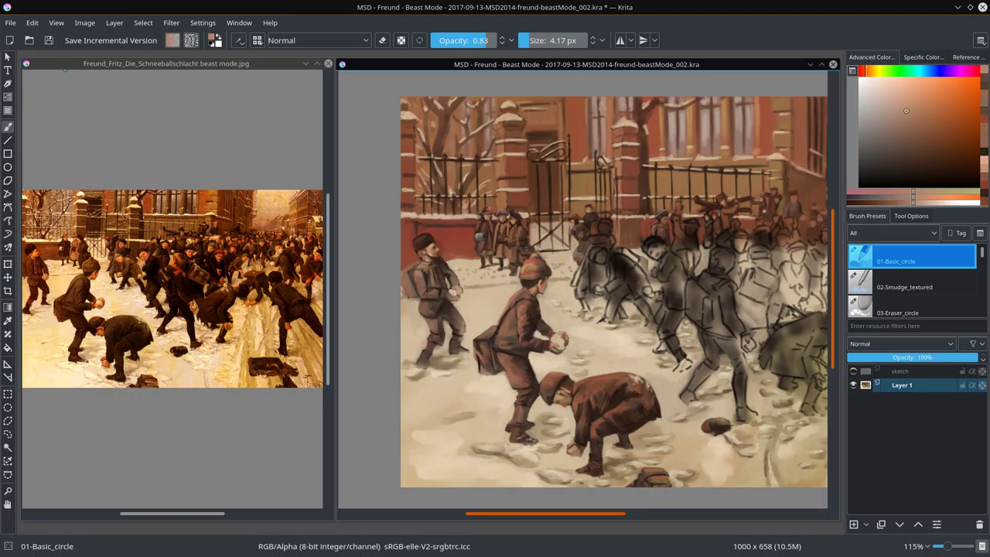
{"action": "left_click", "coordinate": [404, 293], "text": "ctrl"}
{"action": "key", "text": "bracketright"}
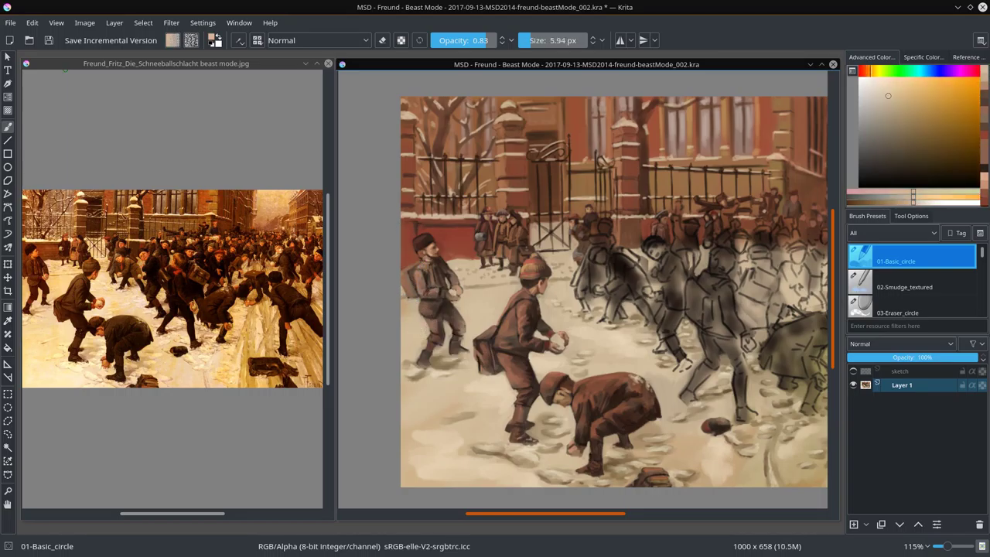
{"action": "left_click", "coordinate": [497, 341], "text": "ctrl"}
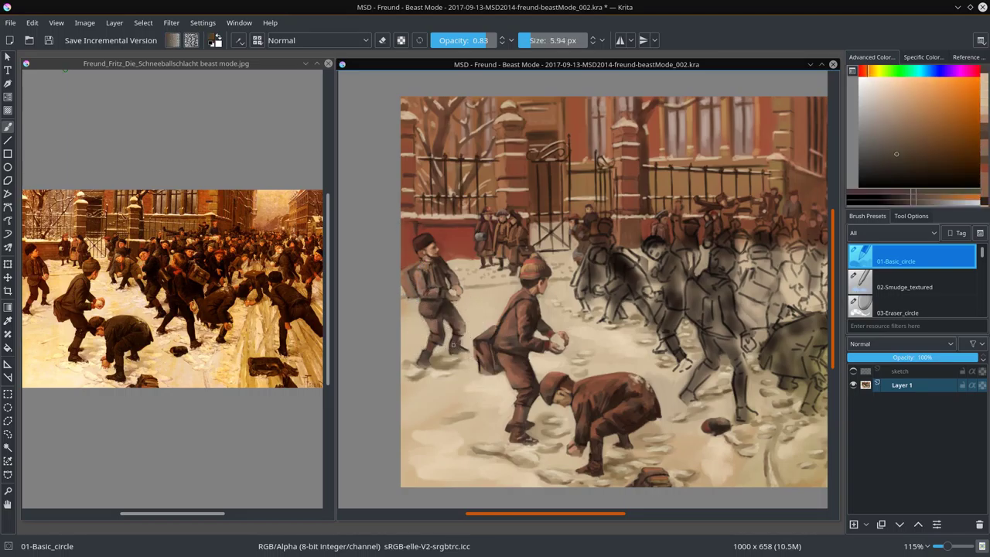
{"action": "key", "text": "bracketleft"}
{"action": "key", "text": "bracketleft"}
{"action": "left_click", "coordinate": [463, 332], "text": "ctrl"}
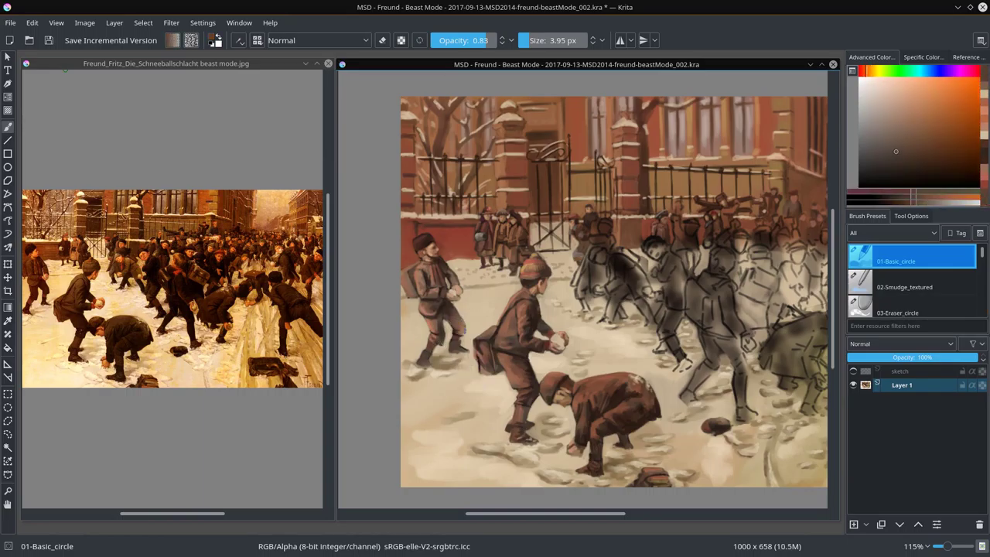
{"action": "key", "text": "bracketleft"}
{"action": "left_click", "coordinate": [440, 324], "text": "ctrl"}
- Try the brush in Multiply blending, then return it to Normal at about 7 px
{"action": "left_click", "coordinate": [440, 323], "text": "ctrl"}
{"action": "scroll", "coordinate": [440, 323], "scroll_direction": "down", "scroll_amount": 2}
{"action": "left_click", "coordinate": [412, 323], "text": "ctrl"}
{"action": "key", "text": "alt+shift+m"}
{"action": "scroll", "coordinate": [412, 322], "scroll_direction": "up", "scroll_amount": 2}
{"action": "key", "text": "bracketright"}
{"action": "key", "text": "bracketright"}
{"action": "key", "text": "bracketright"}
{"action": "key", "text": "bracketright"}
{"action": "key", "text": "bracketright"}
{"action": "key", "text": "bracketright"}
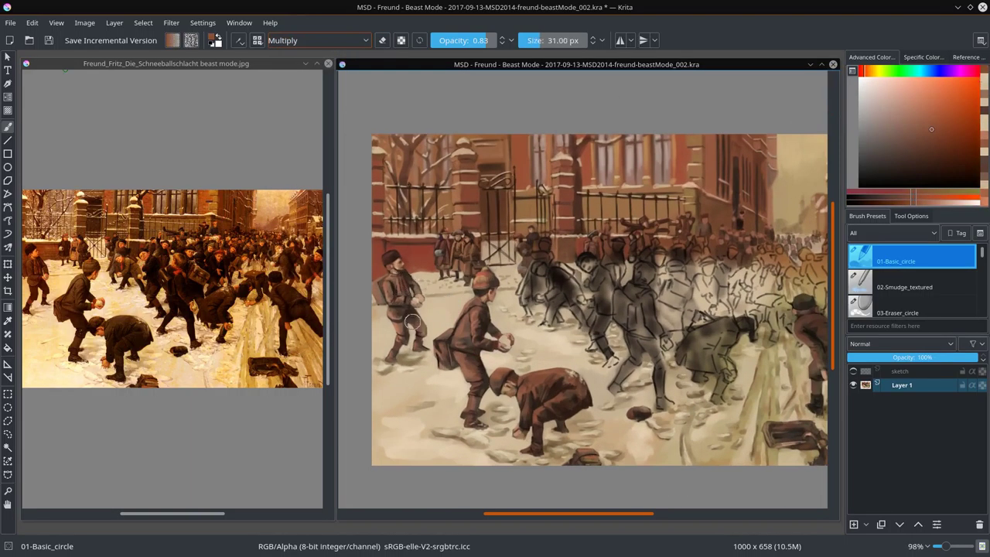
{"action": "key", "text": "bracketleft"}
{"action": "key", "text": "bracketleft"}
{"action": "key", "text": "bracketleft"}
{"action": "scroll", "coordinate": [422, 346], "scroll_direction": "down", "scroll_amount": 2}
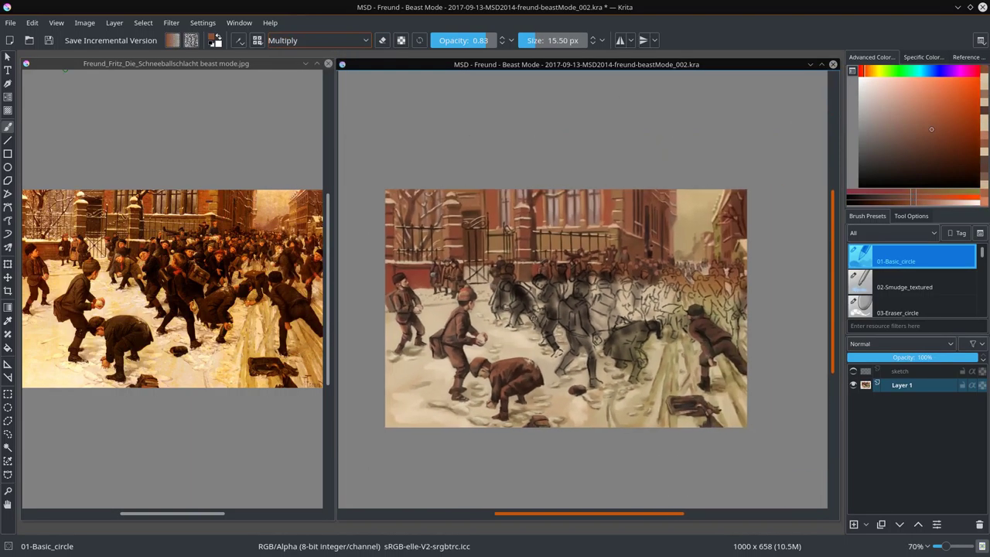
{"action": "key", "text": "alt+shift+n"}
{"action": "key", "text": "bracketleft"}
{"action": "key", "text": "bracketleft"}
{"action": "key", "text": "bracketleft"}
{"action": "left_click", "coordinate": [452, 320], "text": "ctrl"}
{"action": "scroll", "coordinate": [453, 320], "scroll_direction": "up", "scroll_amount": 2}
- Brighten the lower-left snow with broad light strokes using a large brush in Screen mode
{"action": "left_click", "coordinate": [456, 348], "text": "ctrl"}
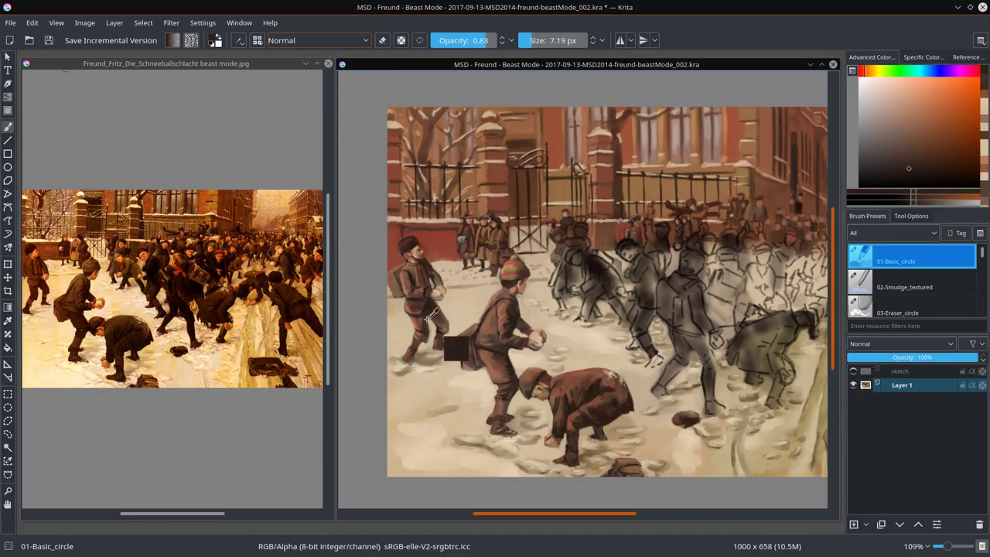
{"action": "left_click", "coordinate": [456, 347], "text": "ctrl"}
{"action": "scroll", "coordinate": [456, 348], "scroll_direction": "down", "scroll_amount": 2}
{"action": "key", "text": "alt+shift+s"}
{"action": "key", "text": "bracketright"}
{"action": "key", "text": "bracketright"}
{"action": "key", "text": "bracketright"}
{"action": "key", "text": "bracketright"}
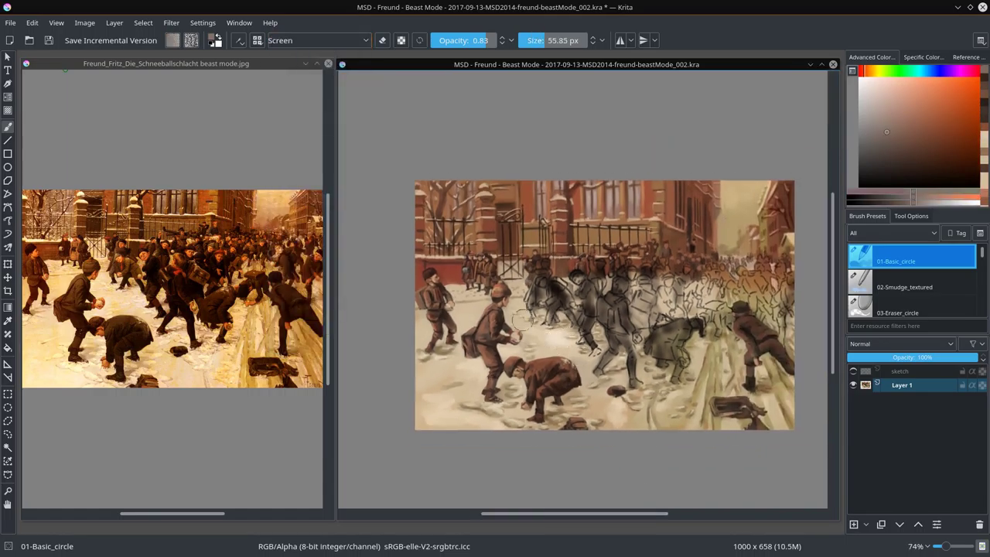
{"action": "mouse_move", "coordinate": [421, 422]}
{"action": "left_mouse_down"}
{"action": "mouse_move", "coordinate": [507, 390]}
{"action": "mouse_move", "coordinate": [514, 402]}
{"action": "mouse_move", "coordinate": [418, 410]}
{"action": "mouse_move", "coordinate": [462, 415]}
{"action": "left_mouse_up"}
- Shrink the brush and paint small detail strokes across the figures
{"action": "key", "text": "slash"}
{"action": "key", "text": "slash"}
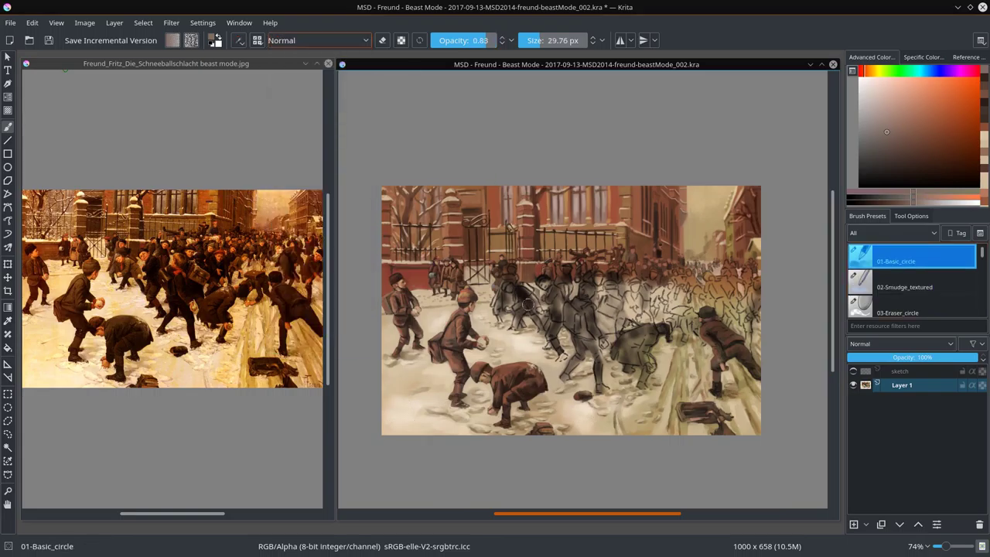
{"action": "left_click_drag", "start_coordinate": [645, 274], "coordinate": [625, 280]}
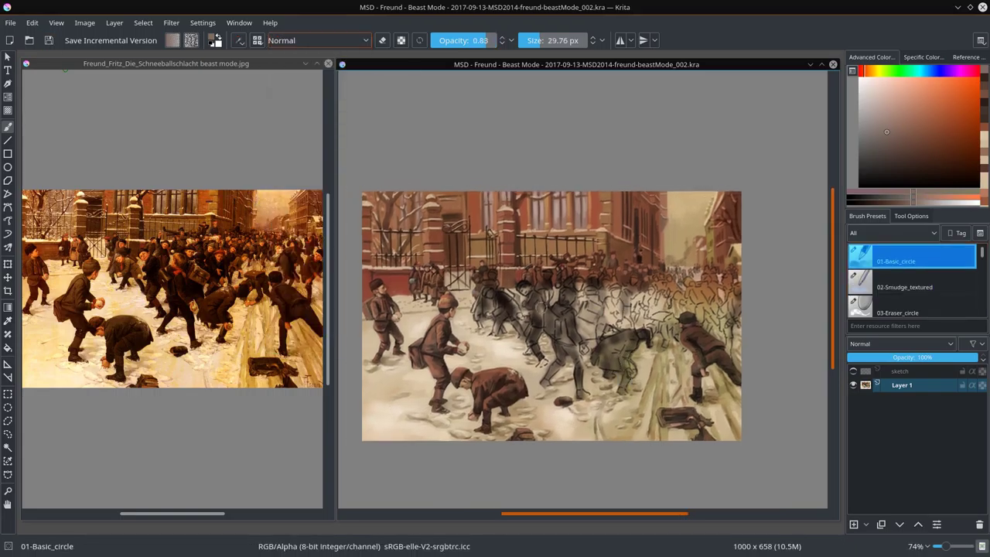
{"action": "scroll", "coordinate": [408, 324], "scroll_direction": "up", "scroll_amount": 2}
{"action": "key", "text": "bracketleft"}
{"action": "key", "text": "bracketleft"}
{"action": "key", "text": "bracketleft"}
{"action": "key", "text": "bracketleft"}
{"action": "key", "text": "bracketleft"}
{"action": "key", "text": "bracketleft"}
{"action": "key", "text": "bracketleft"}
{"action": "key", "text": "bracketleft"}
{"action": "left_click_drag", "start_coordinate": [464, 324], "coordinate": [542, 312]}
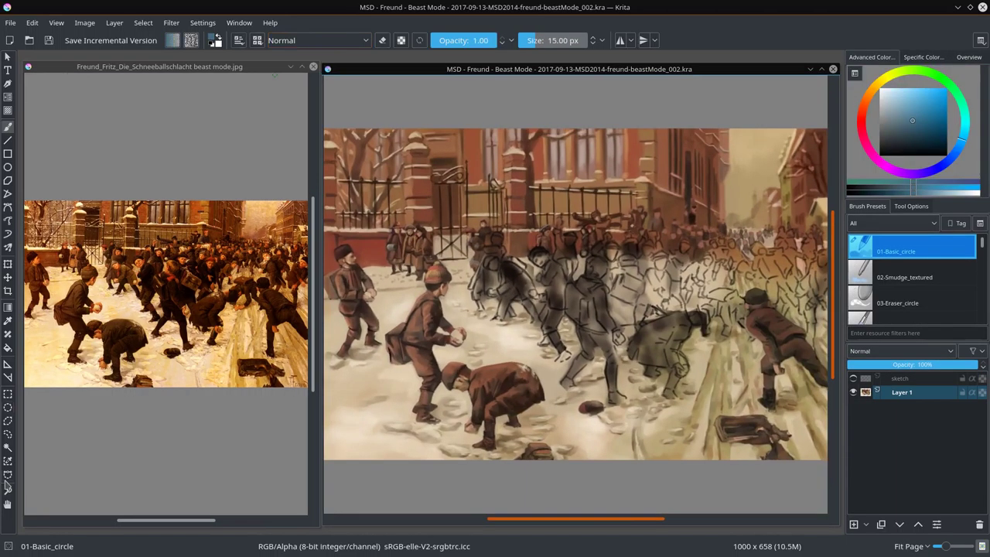
{"action": "scroll", "coordinate": [576, 309], "scroll_direction": "up", "scroll_amount": 3}
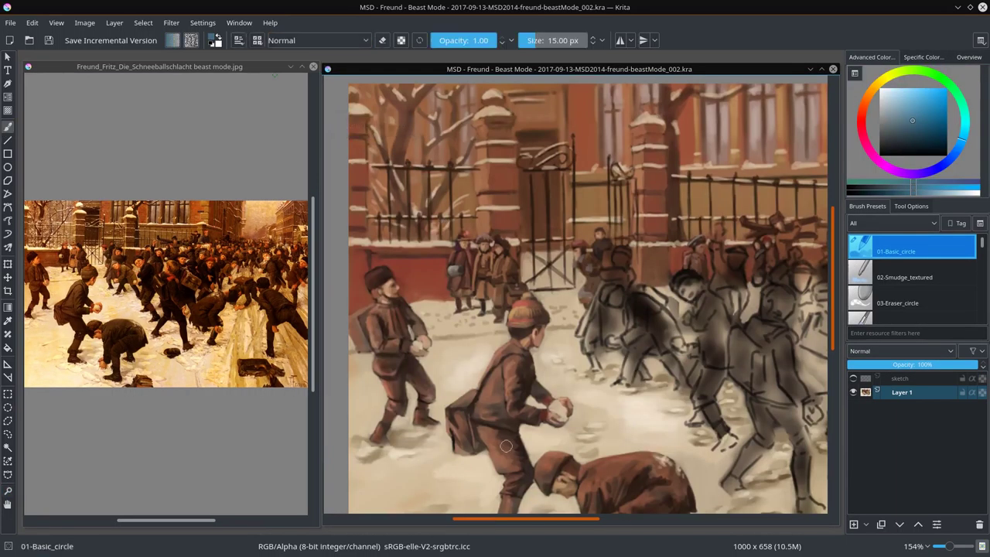
- Sample brown-red and dark browns and lay small strokes on the middle figures at 5–11 px
{"action": "left_click", "coordinate": [604, 256], "text": "ctrl"}
{"action": "key", "text": "bracketleft"}
{"action": "key", "text": "bracketleft"}
{"action": "left_click", "coordinate": [604, 256]}
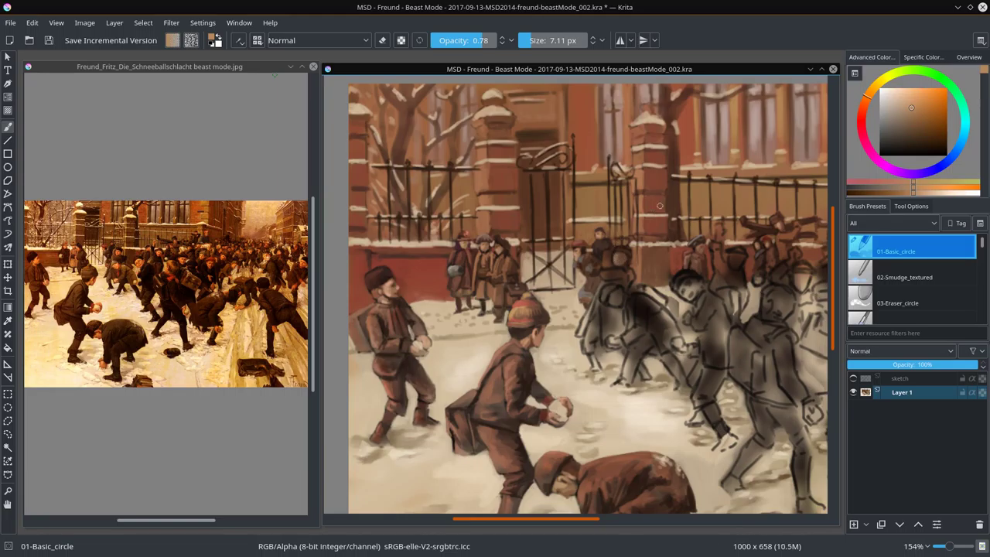
{"action": "left_click", "coordinate": [604, 256], "text": "ctrl"}
{"action": "left_click", "coordinate": [611, 255], "text": "ctrl"}
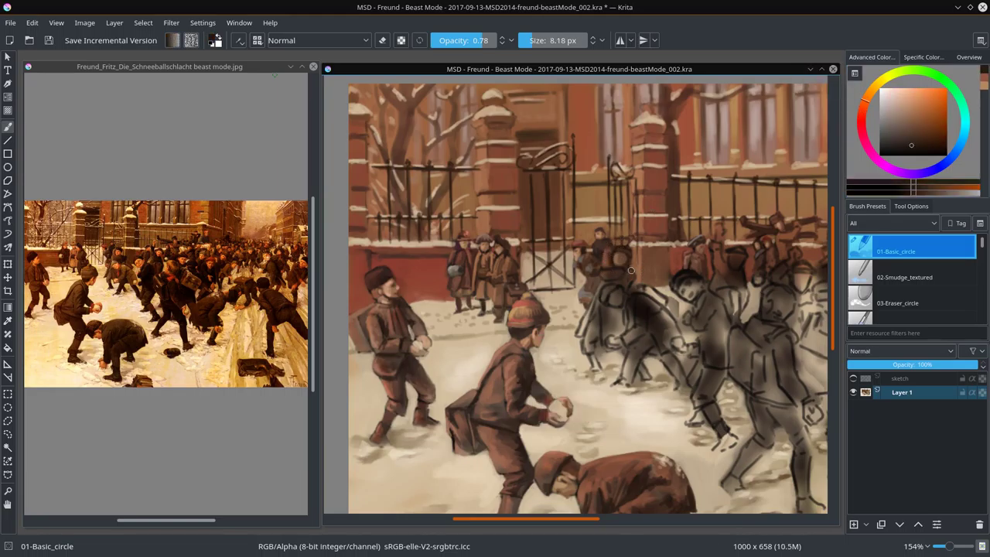
{"action": "left_click", "coordinate": [628, 280], "text": "ctrl"}
{"action": "key", "text": "bracketright"}
{"action": "key", "text": "bracketright"}
{"action": "left_click", "coordinate": [612, 320], "text": "ctrl"}
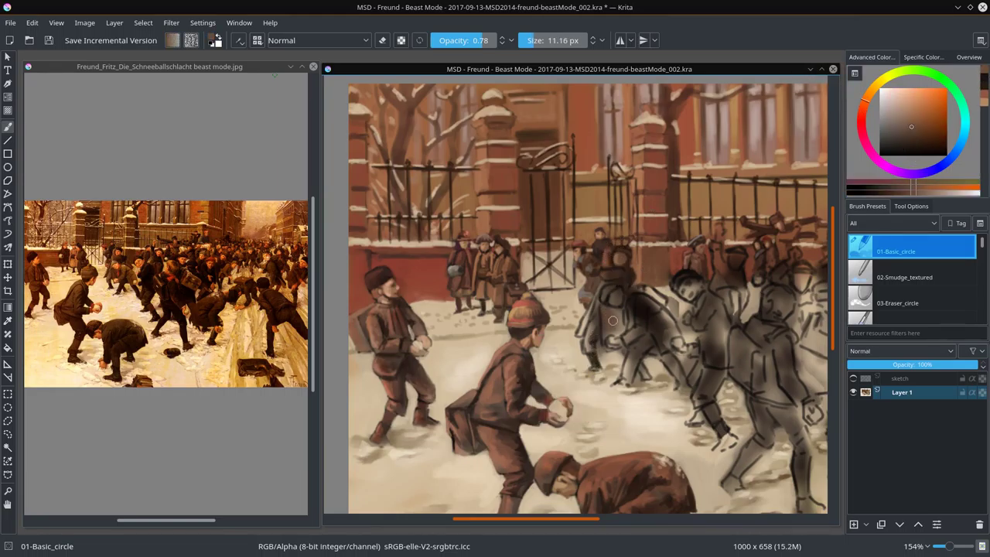
{"action": "key", "text": "bracketleft"}
{"action": "key", "text": "bracketleft"}
{"action": "left_click", "coordinate": [603, 322], "text": "ctrl"}
{"action": "left_click_drag", "start_coordinate": [594, 307], "coordinate": [580, 335]}
{"action": "left_click", "coordinate": [619, 323], "text": "ctrl"}
{"action": "left_click", "coordinate": [619, 323], "text": "ctrl"}
- Alternate between the round brush and textured smudge brush, blending lighter and darker tones on the boy
{"action": "key", "text": "slash"}
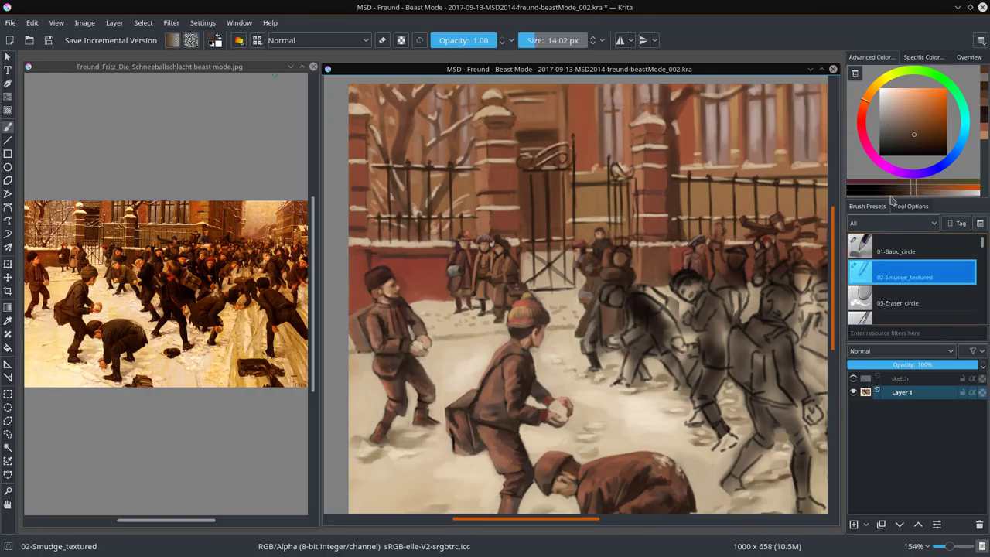
{"action": "key", "text": "slash"}
{"action": "left_click", "coordinate": [599, 292], "text": "ctrl"}
{"action": "key", "text": "slash"}
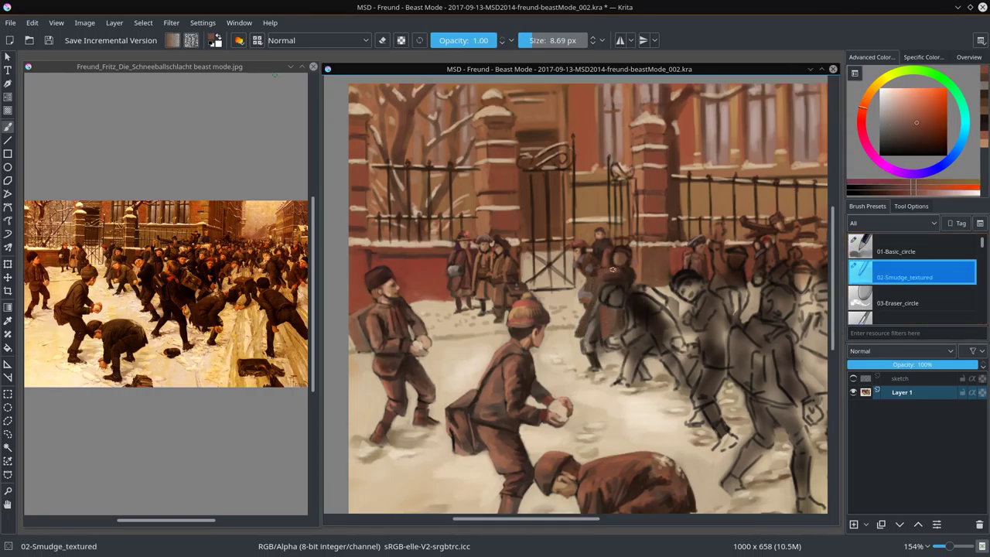
{"action": "key", "text": "slash"}
{"action": "left_click", "coordinate": [603, 329], "text": "ctrl"}
{"action": "key", "text": "slash"}
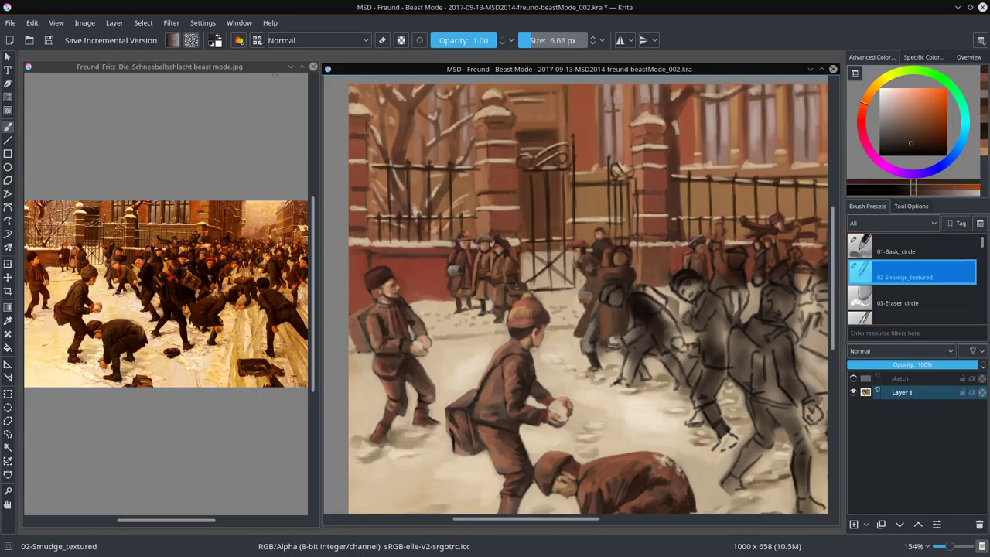
{"action": "key", "text": "slash"}
{"action": "left_click", "coordinate": [646, 372], "text": "ctrl"}
{"action": "key", "text": "slash"}
{"action": "key", "text": "slash"}
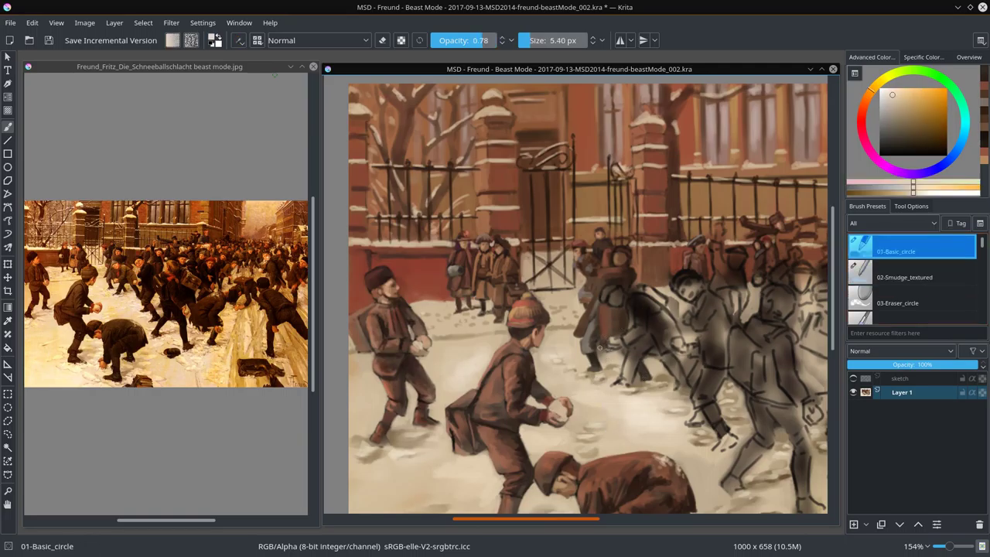
{"action": "left_click", "coordinate": [603, 361], "text": "ctrl"}
{"action": "key", "text": "slash"}
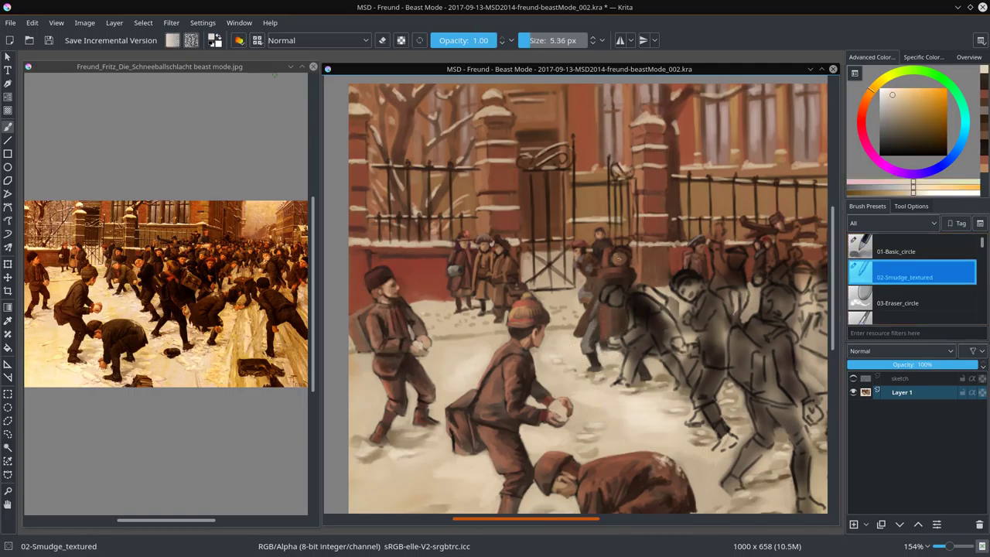
{"action": "key", "text": "slash"}
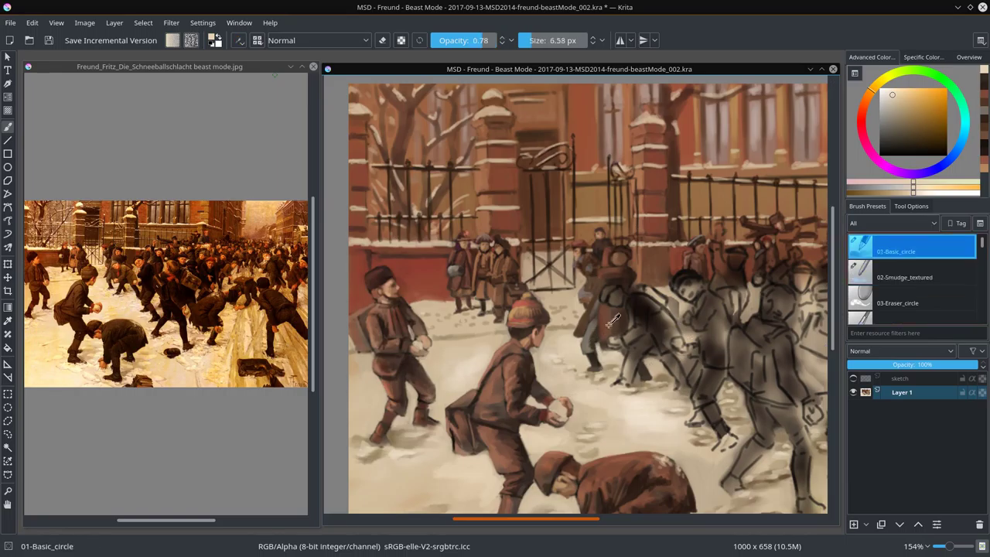
- Paint darker browns, light tan and reddish brown onto the central boy with a 4 px brush
{"action": "left_click", "coordinate": [596, 345], "text": "ctrl"}
{"action": "left_click", "coordinate": [628, 337], "text": "ctrl"}
{"action": "key", "text": "bracketleft"}
{"action": "key", "text": "bracketleft"}
{"action": "left_click", "coordinate": [622, 248], "text": "ctrl"}
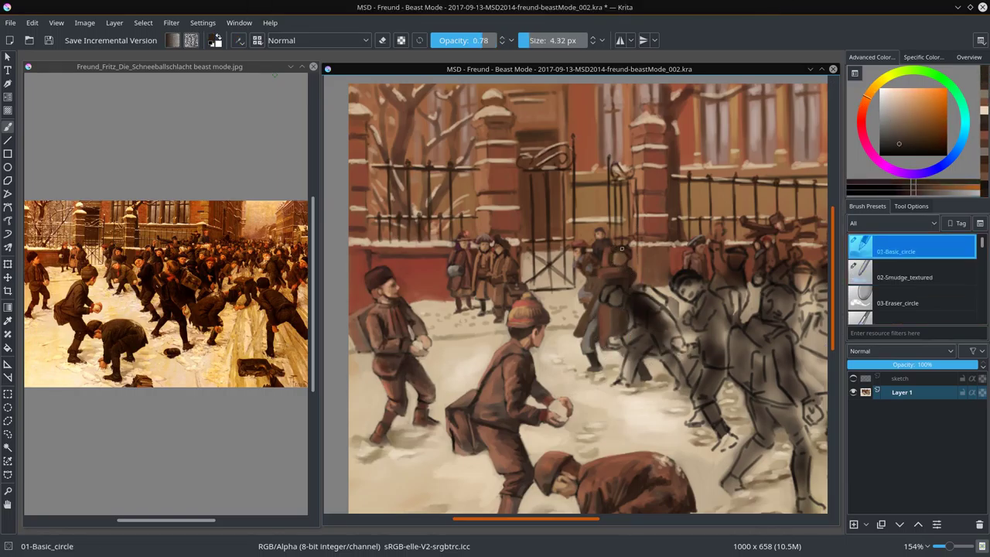
{"action": "key", "text": "bracketleft"}
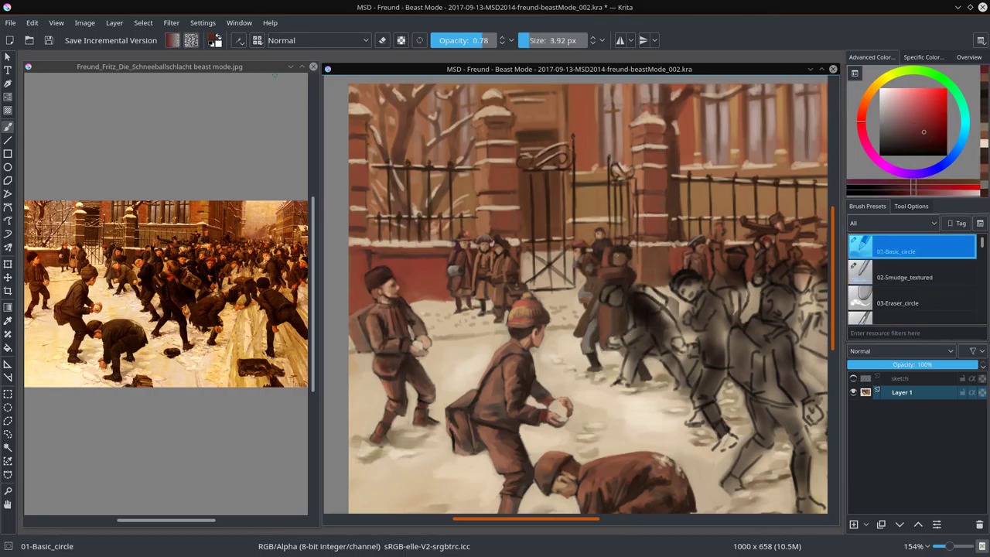
{"action": "left_click", "coordinate": [819, 105], "text": "ctrl"}
{"action": "left_click", "coordinate": [606, 269], "text": "ctrl"}
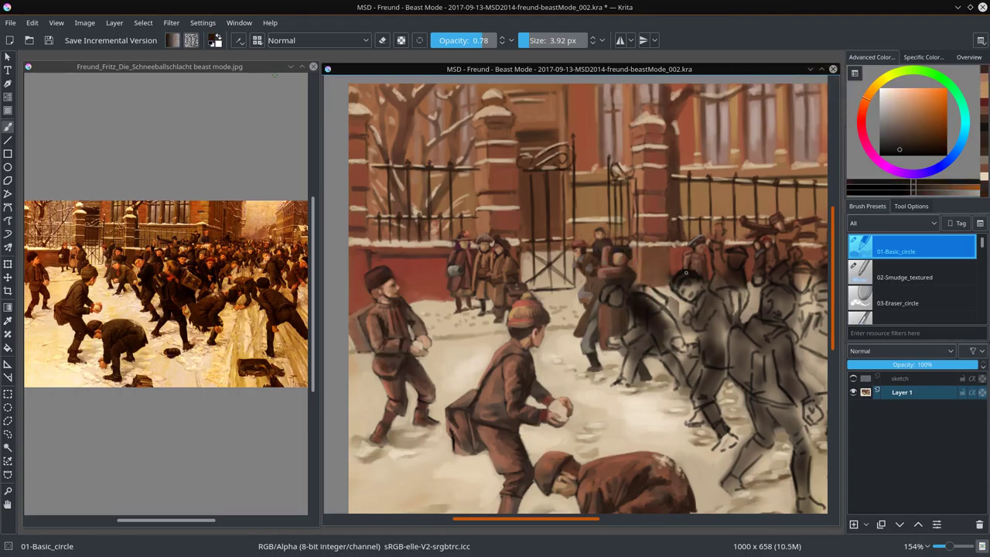
{"action": "left_click", "coordinate": [628, 249], "text": "ctrl"}
{"action": "key", "text": "bracketleft"}
{"action": "key", "text": "bracketleft"}
{"action": "key", "text": "bracketleft"}
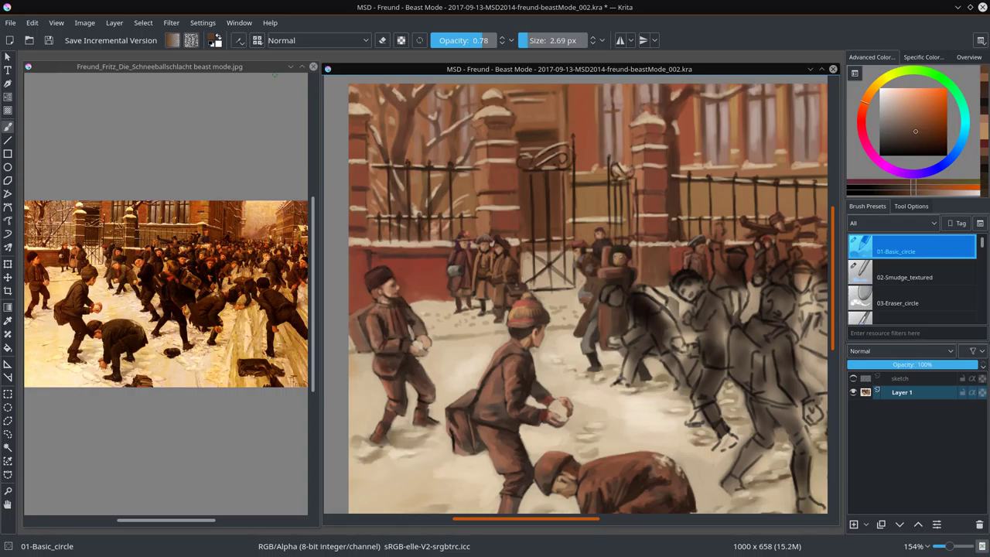
{"action": "left_click", "coordinate": [644, 215], "text": "ctrl"}
- Add dark red, orange-brown and tan strokes to the figure with a slightly larger brush
{"action": "key", "text": "x"}
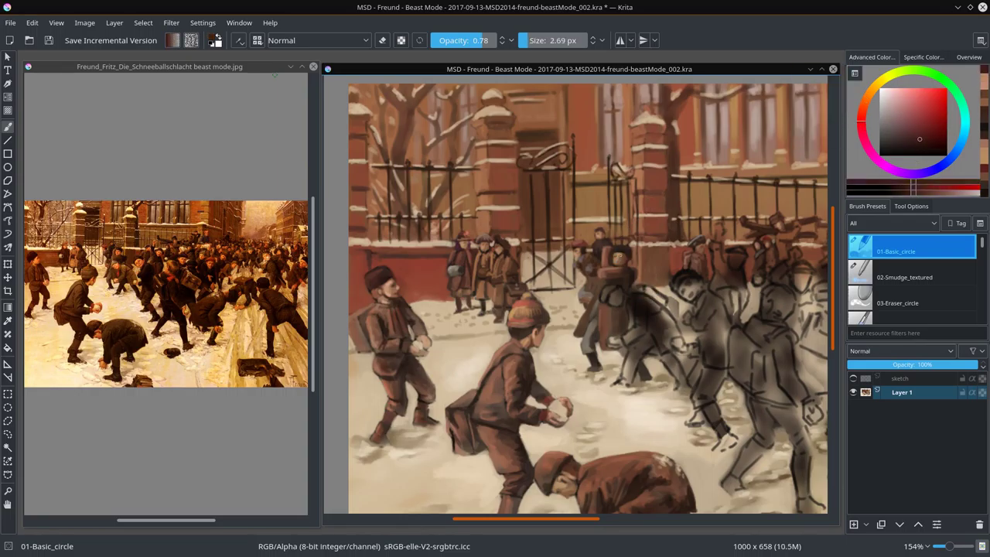
{"action": "key", "text": "x"}
{"action": "left_click", "coordinate": [633, 285], "text": "ctrl"}
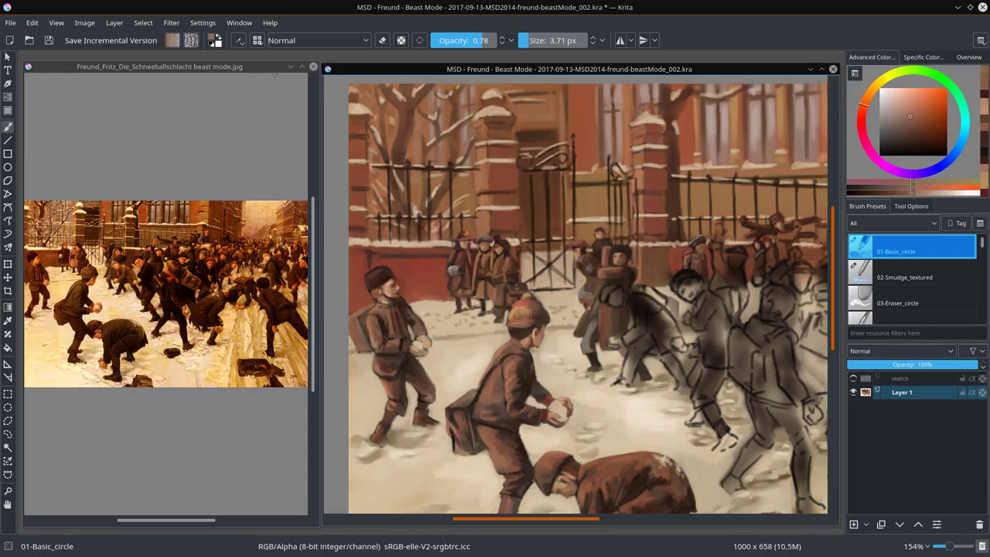
{"action": "key", "text": "bracketright"}
{"action": "left_click", "coordinate": [585, 336], "text": "ctrl"}
{"action": "left_click", "coordinate": [586, 337], "text": "ctrl"}
{"action": "key", "text": "bracketright"}
{"action": "key", "text": "bracketright"}
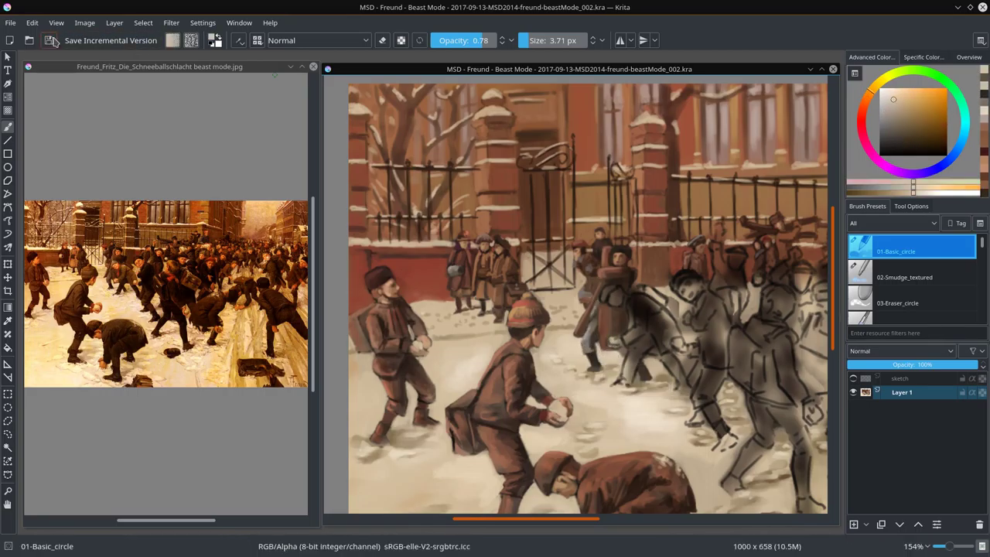
- Paint orange-brown coat strokes, dark shading near the feet and light peach highlights on the boy
{"action": "left_click", "coordinate": [643, 297], "text": "ctrl"}
{"action": "left_click_drag", "start_coordinate": [644, 297], "coordinate": [665, 334]}
{"action": "key", "text": "bracketleft"}
{"action": "left_click", "coordinate": [659, 324], "text": "ctrl"}
{"action": "left_click", "coordinate": [499, 456], "text": "ctrl"}
{"action": "left_click", "coordinate": [657, 296], "text": "ctrl"}
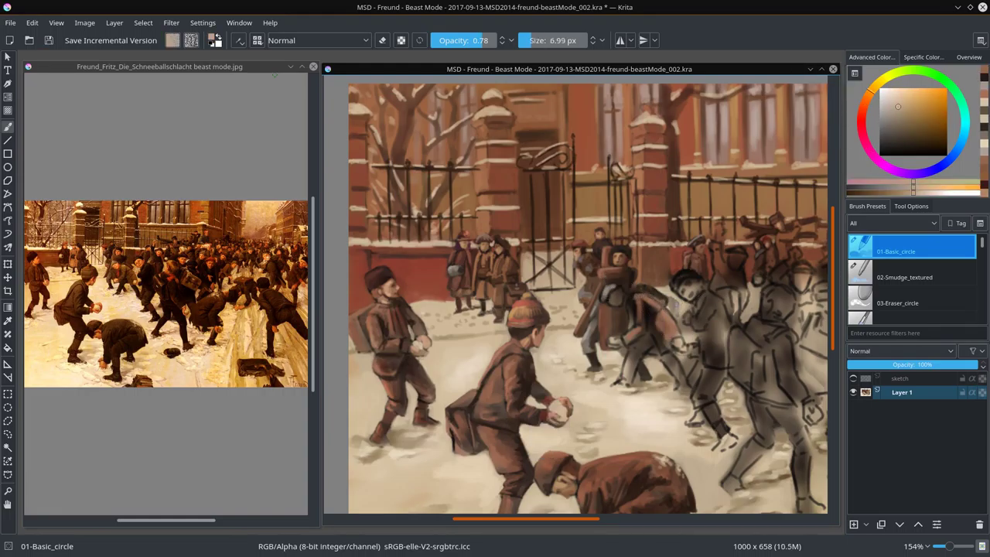
{"action": "left_click", "coordinate": [669, 305], "text": "ctrl"}
{"action": "left_click", "coordinate": [681, 348], "text": "ctrl"}
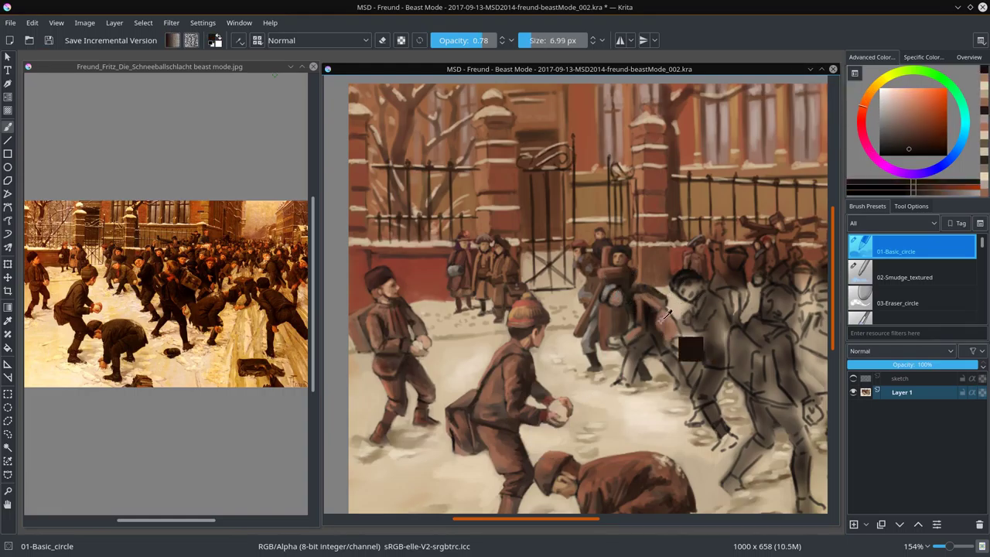
{"action": "key", "text": "bracketright"}
{"action": "left_click", "coordinate": [658, 340], "text": "ctrl"}
{"action": "left_click_drag", "start_coordinate": [634, 340], "coordinate": [625, 390]}
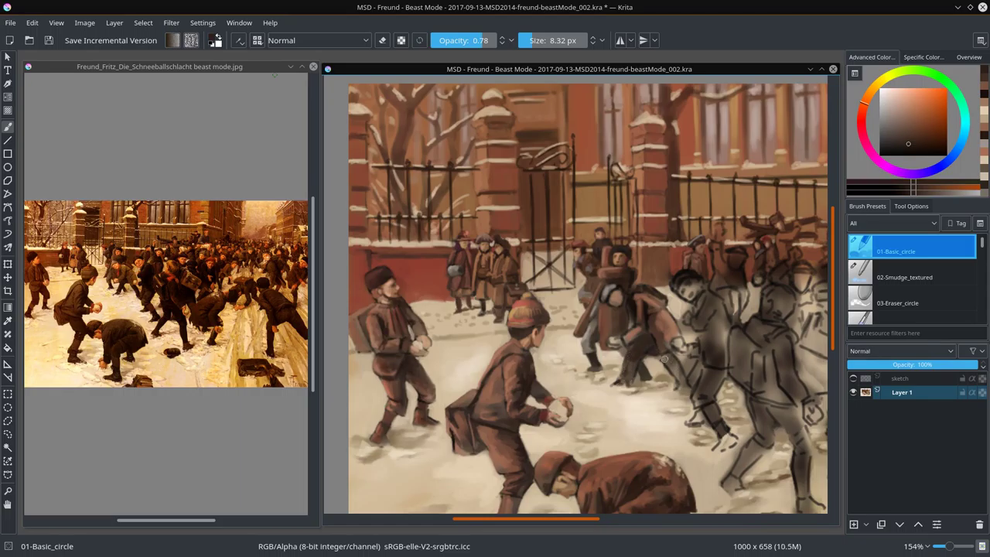
{"action": "left_click_drag", "start_coordinate": [657, 354], "coordinate": [680, 383]}
{"action": "left_click", "coordinate": [651, 362], "text": "ctrl"}
{"action": "left_click_drag", "start_coordinate": [685, 334], "coordinate": [681, 308]}
- Lay darker brown shadows, then smudge and soften the boy's coat with the textured smudge brush
{"action": "left_click", "coordinate": [649, 303], "text": "ctrl"}
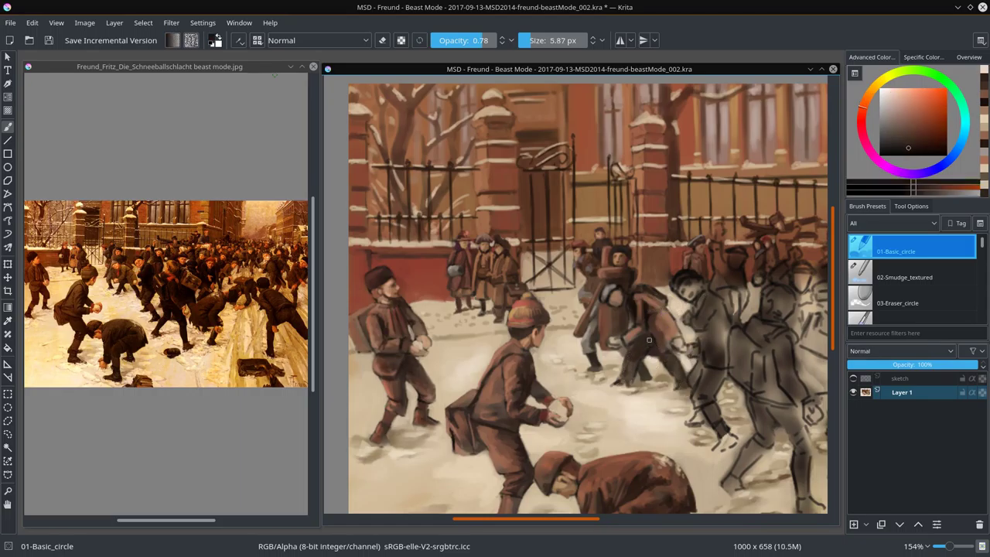
{"action": "key", "text": "bracketleft"}
{"action": "key", "text": "bracketleft"}
{"action": "left_click", "coordinate": [638, 300], "text": "ctrl"}
{"action": "left_click", "coordinate": [633, 298], "text": "ctrl"}
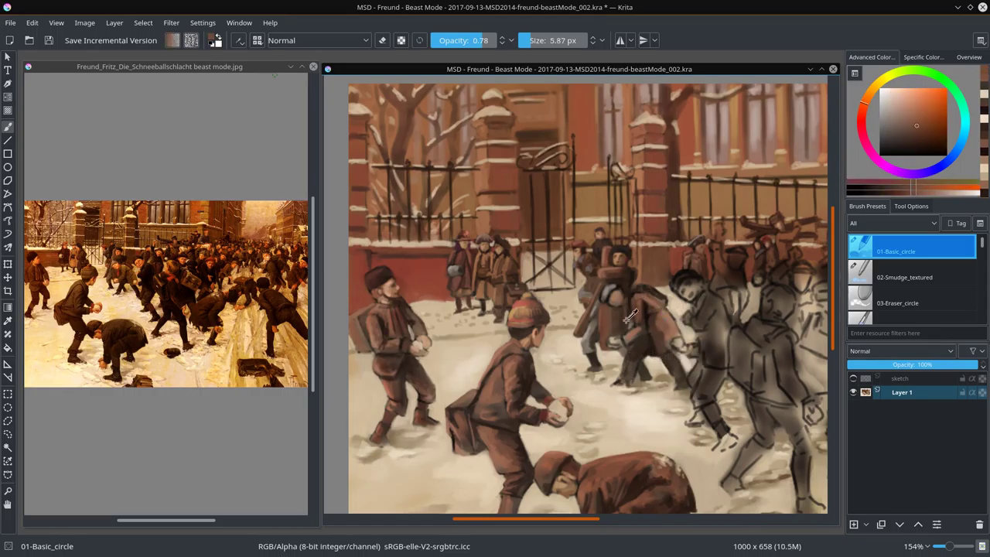
{"action": "left_click", "coordinate": [691, 229], "text": "ctrl"}
{"action": "key", "text": "slash"}
{"action": "key", "text": "bracketleft"}
{"action": "left_click_drag", "start_coordinate": [636, 340], "coordinate": [645, 306]}
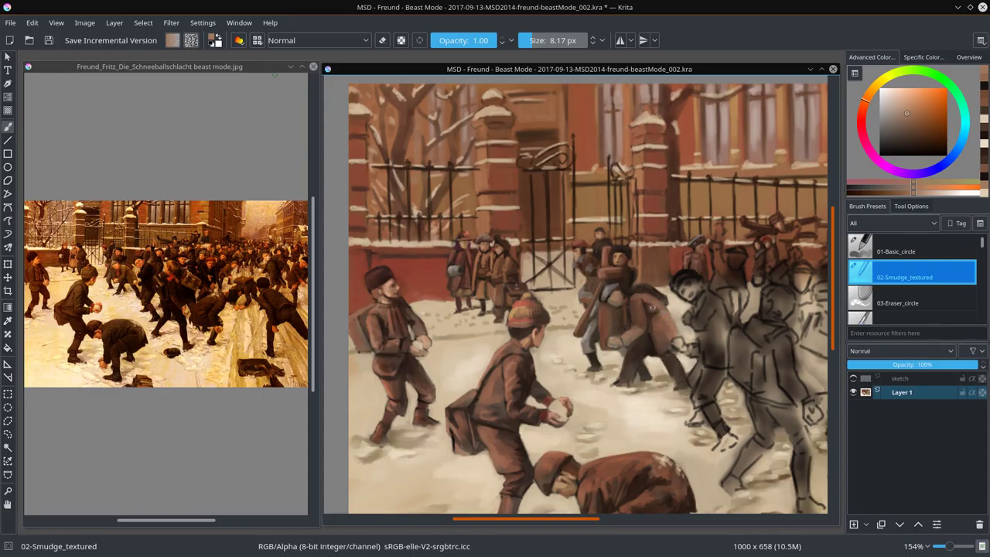
- Mix a red-orange in the colour selector and add beige and dark brown touches
{"action": "left_click", "coordinate": [895, 252]}
{"action": "left_click", "coordinate": [861, 117]}
{"action": "left_click", "coordinate": [920, 117]}
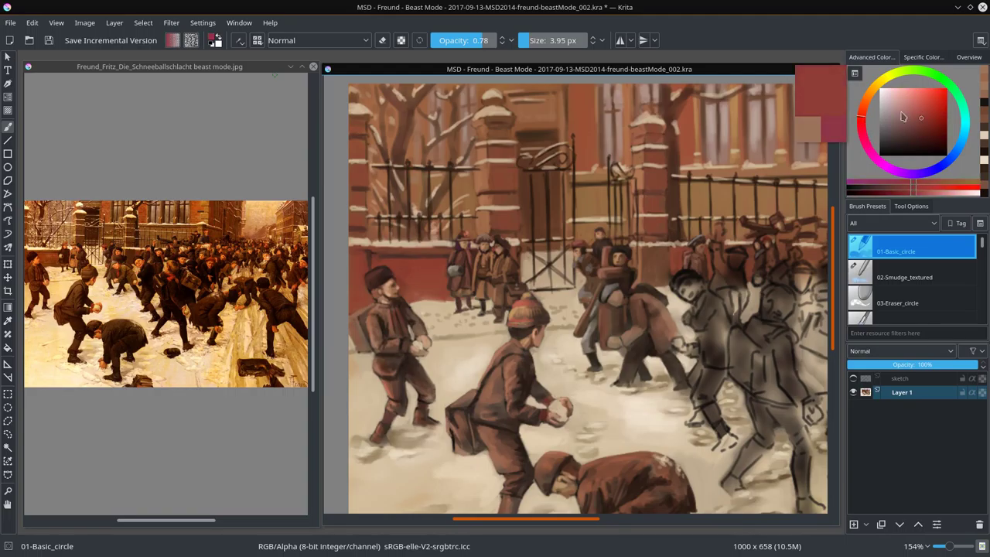
{"action": "left_click", "coordinate": [865, 101]}
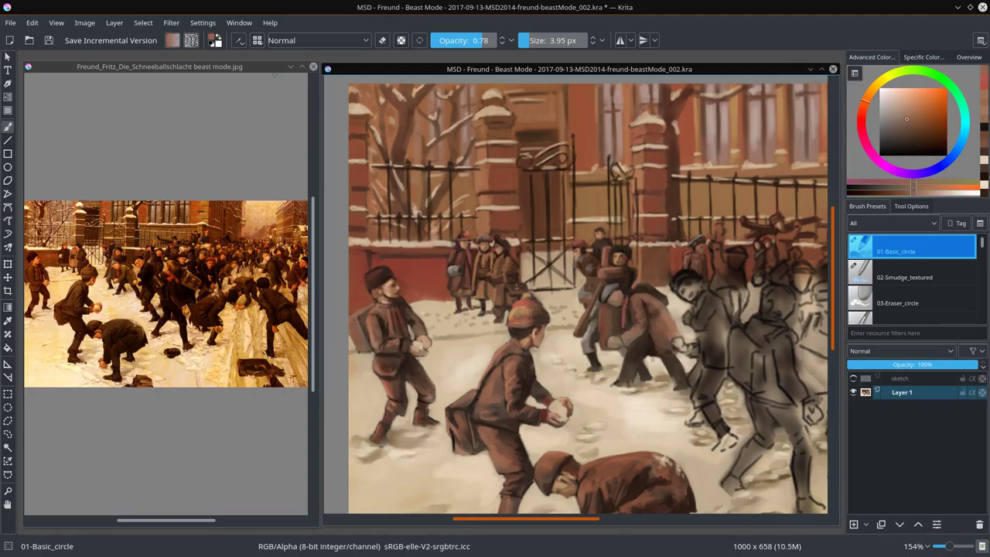
{"action": "left_click", "coordinate": [652, 359], "text": "ctrl"}
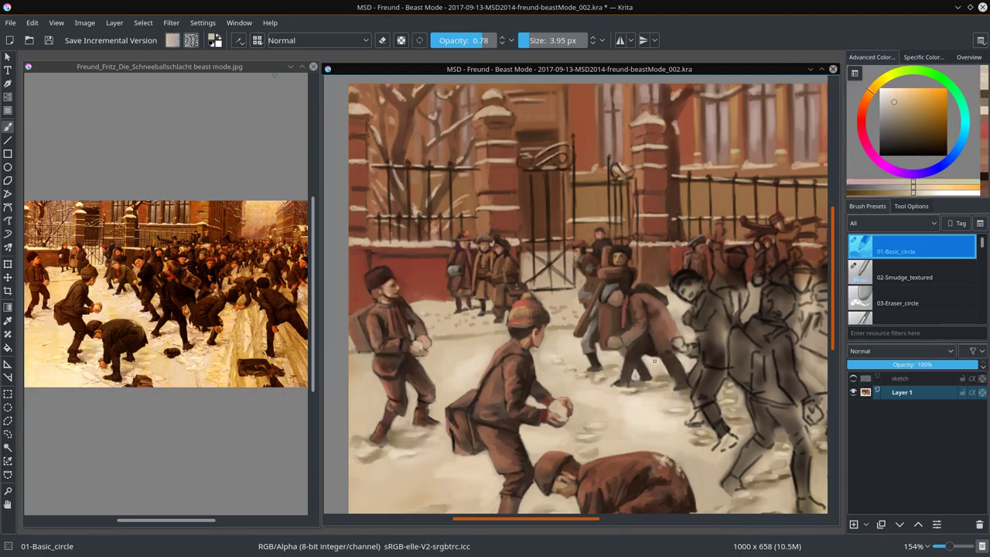
{"action": "left_click", "coordinate": [654, 360], "text": "ctrl"}
{"action": "key", "text": "slash"}
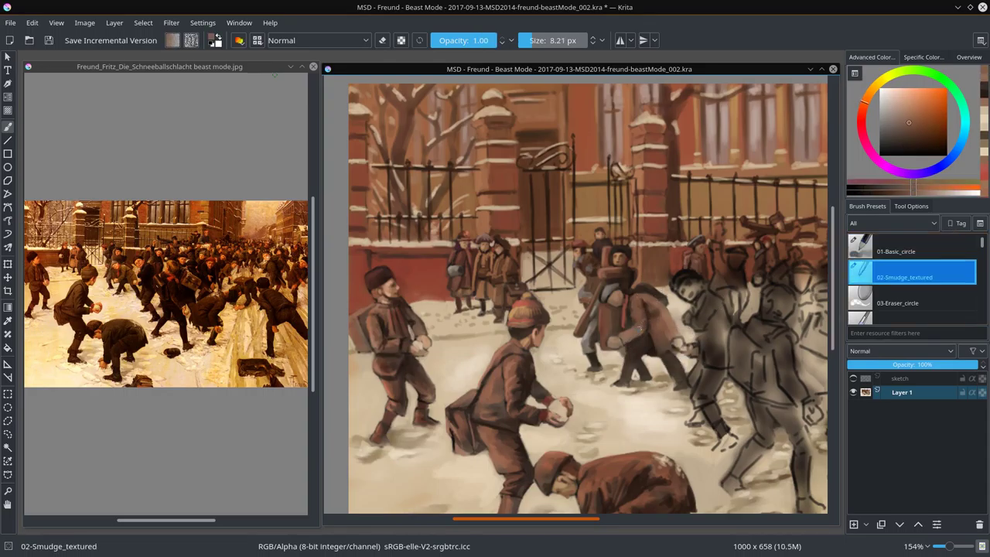
{"action": "key", "text": "slash"}
- Add orange-beige, brown and dark red accents to the figure, then save the painting
{"action": "left_click", "coordinate": [633, 324], "text": "ctrl"}
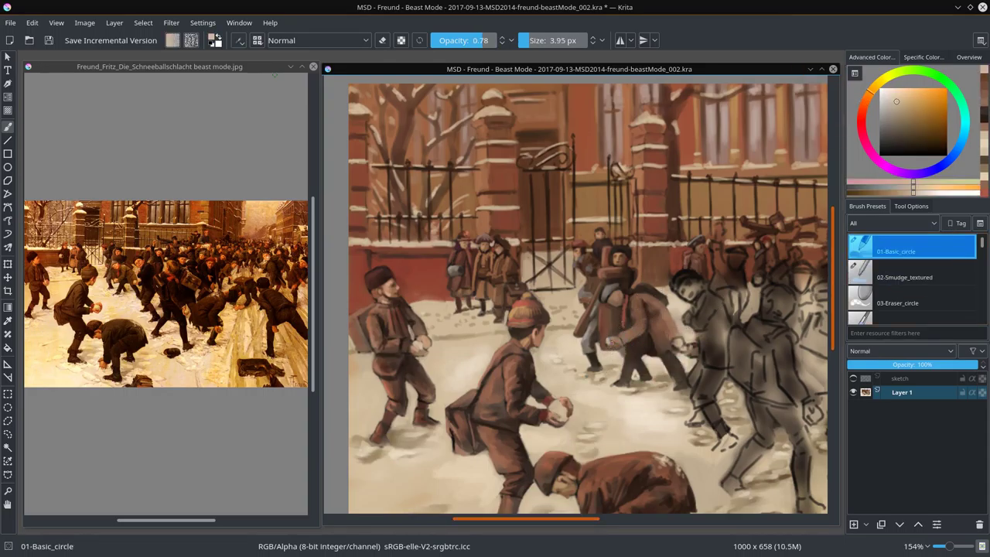
{"action": "left_click", "coordinate": [646, 321], "text": "ctrl"}
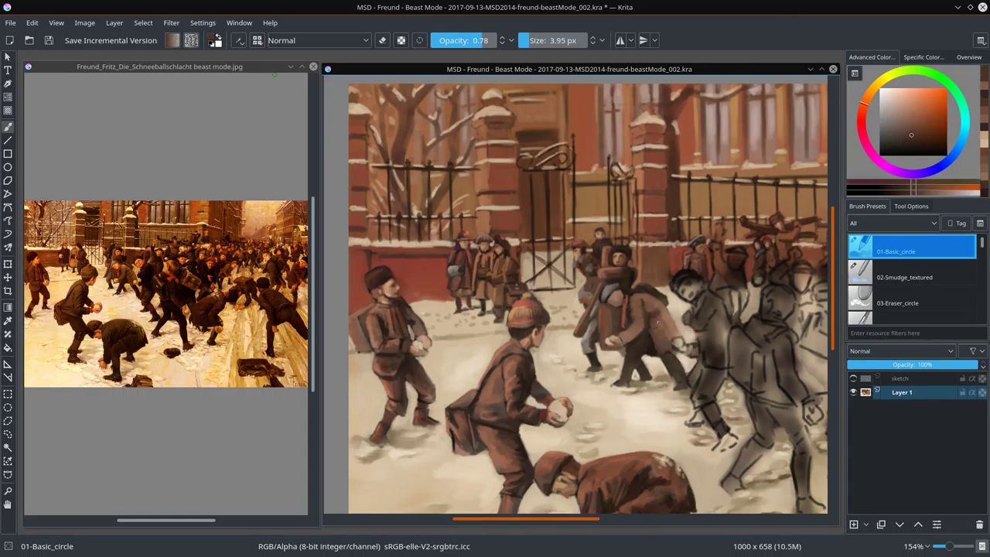
{"action": "left_click", "coordinate": [650, 345], "text": "ctrl"}
{"action": "left_click", "coordinate": [650, 325], "text": "ctrl"}
{"action": "left_click", "coordinate": [648, 304], "text": "ctrl"}
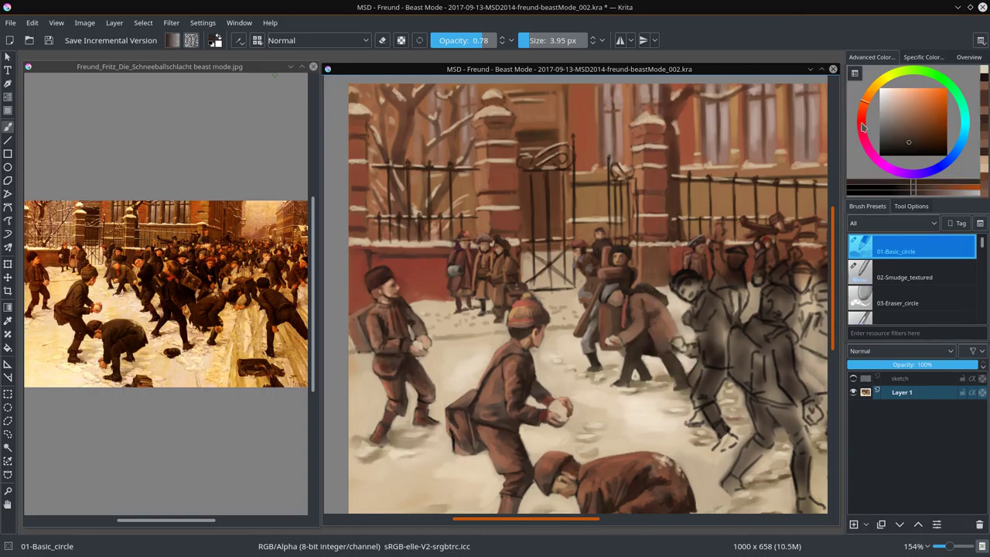
{"action": "left_click", "coordinate": [648, 282], "text": "ctrl"}
{"action": "left_click", "coordinate": [647, 328], "text": "ctrl"}
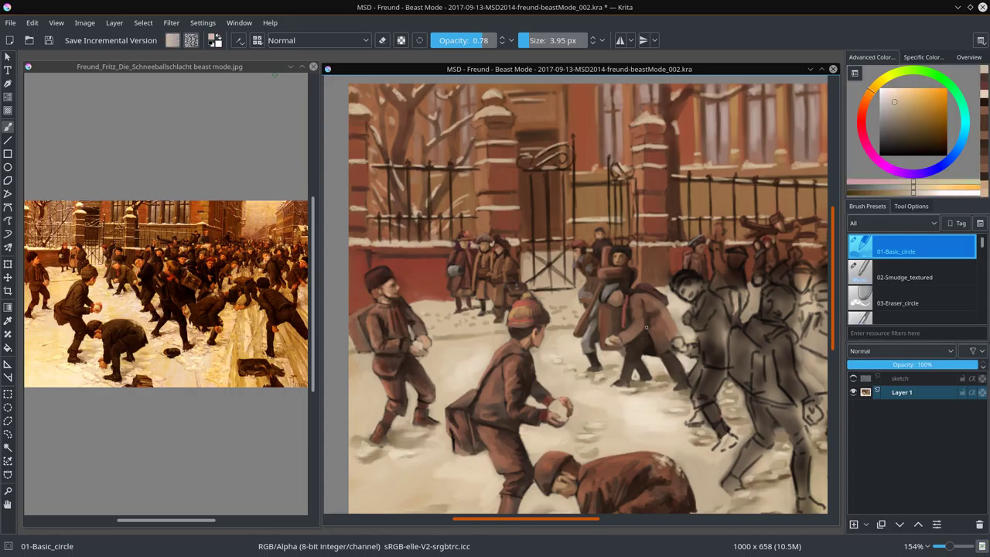
{"action": "left_click", "coordinate": [48, 41]}
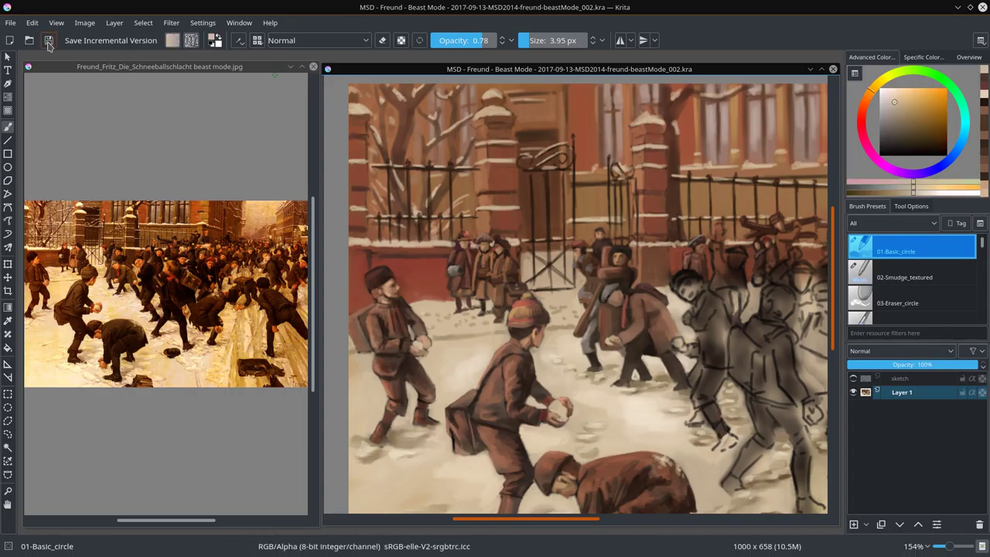
- Layer further red-brown and brown strokes onto the central boy's coat
{"action": "left_click", "coordinate": [606, 305], "text": "ctrl"}
{"action": "left_click", "coordinate": [607, 306], "text": "ctrl"}
{"action": "left_click", "coordinate": [606, 305], "text": "ctrl"}
{"action": "left_click", "coordinate": [606, 305], "text": "ctrl"}
{"action": "left_click", "coordinate": [646, 313], "text": "ctrl"}
{"action": "left_click", "coordinate": [641, 303], "text": "ctrl"}
{"action": "left_click", "coordinate": [607, 282], "text": "ctrl"}
{"action": "left_click", "coordinate": [617, 308], "text": "ctrl"}
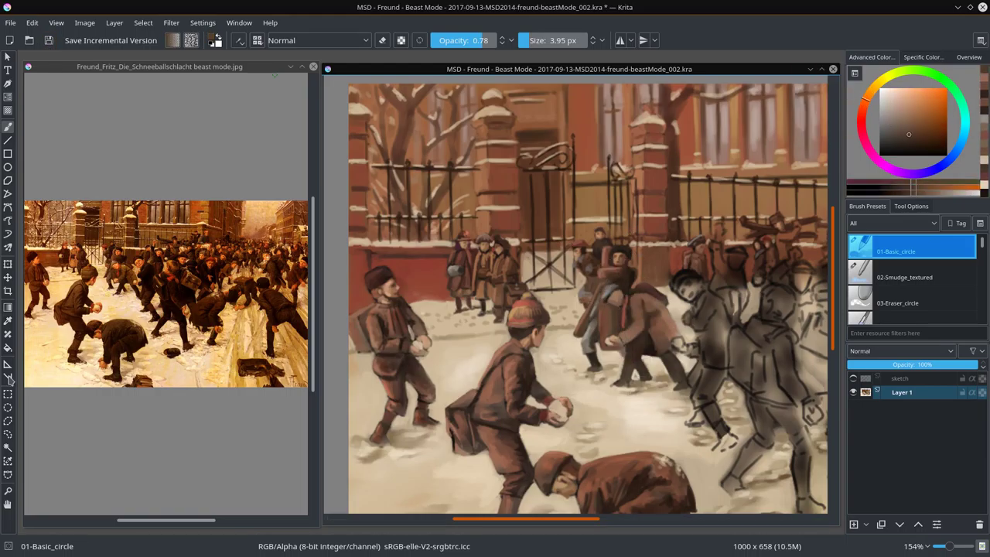
{"action": "left_click", "coordinate": [8, 421]}
- Copy the lassoed part of the figure and paste it back as a new layer
{"action": "key", "text": "ctrl+c"}
{"action": "key", "text": "ctrl+v"}
{"action": "key", "text": "ctrl+t"}
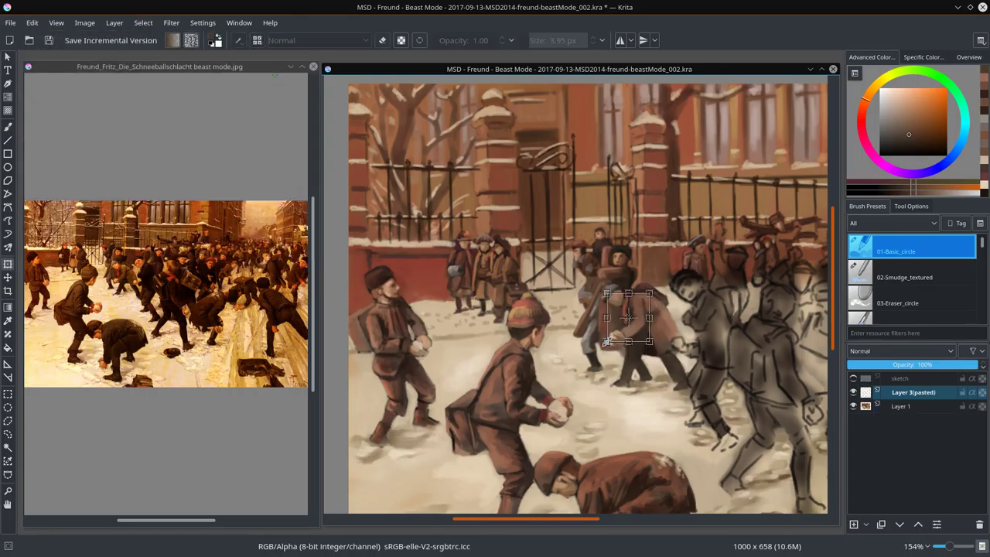
{"action": "key", "text": "Return"}
{"action": "key", "text": "b"}
- Sample darker, redder and light peach tones from the figure, then save the painting
{"action": "left_click", "coordinate": [633, 334], "text": "ctrl"}
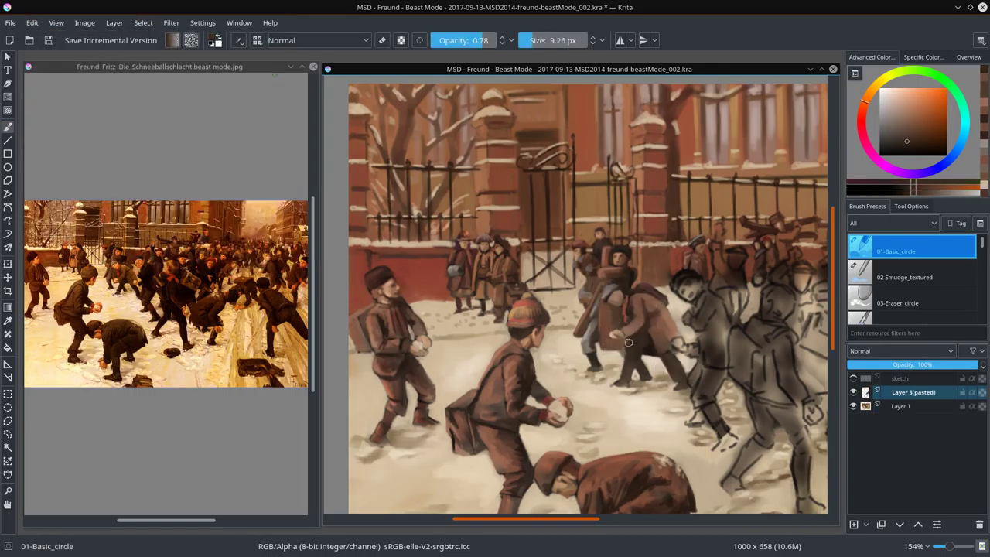
{"action": "left_click", "coordinate": [628, 346], "text": "ctrl"}
{"action": "left_click", "coordinate": [678, 318], "text": "ctrl"}
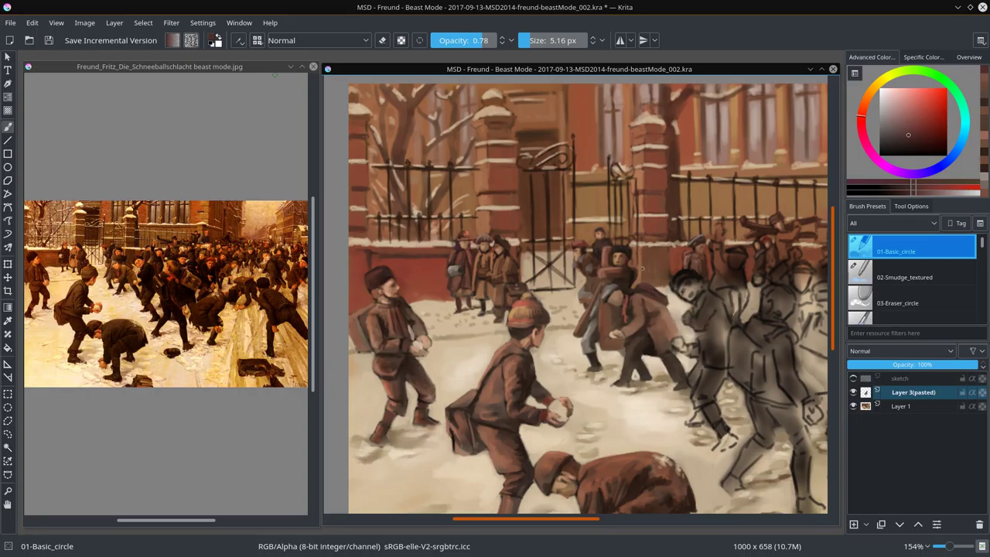
{"action": "left_click", "coordinate": [679, 305], "text": "ctrl"}
{"action": "left_click", "coordinate": [602, 258], "text": "ctrl"}
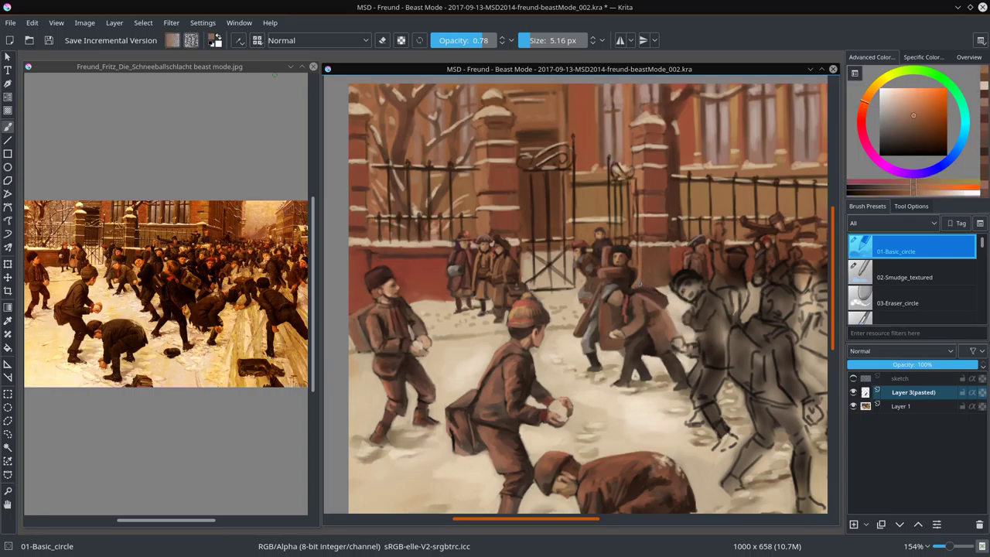
{"action": "key", "text": "ctrl+s"}
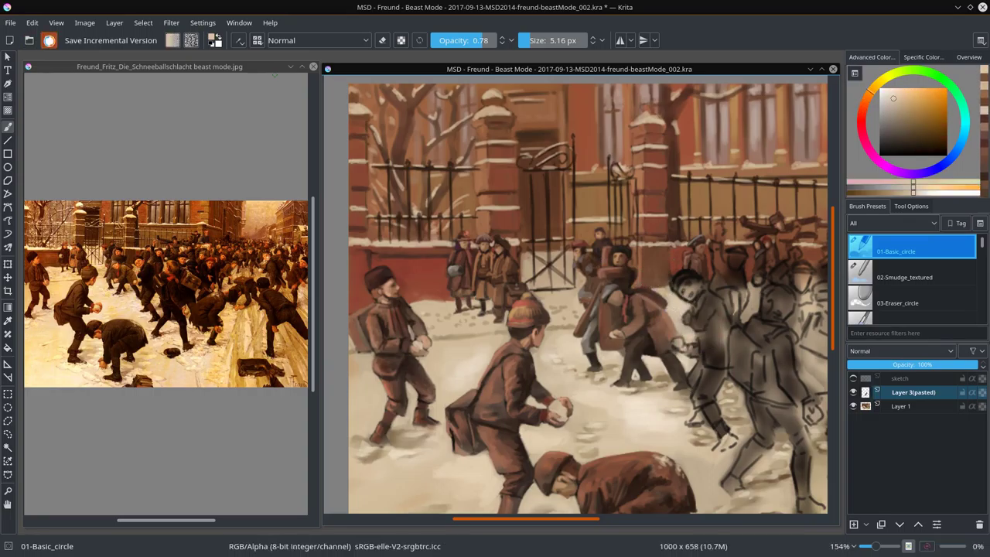
- Copy the lassoed child merged from all layers and paste it in as new layers
{"action": "key", "text": "ctrl+c"}
{"action": "key", "text": "ctrl+v"}
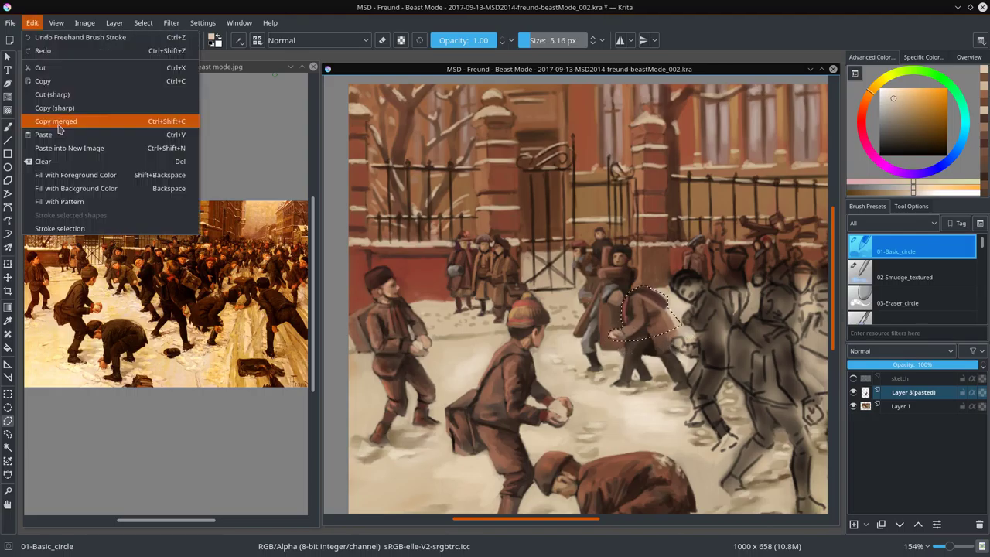
{"action": "key", "text": "ctrl+v"}
{"action": "key", "text": "ctrl+t"}
{"action": "key", "text": "Return"}
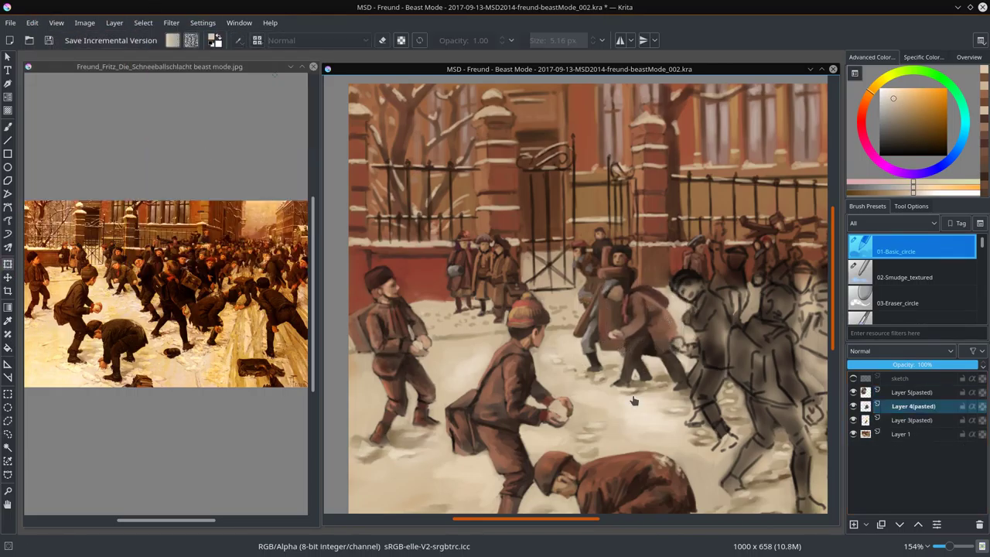
{"action": "key", "text": "b"}
- Paste the copied patch of the boy by the gate via Edit > Paste, then view the whole canvas
{"action": "left_click", "coordinate": [32, 23]}
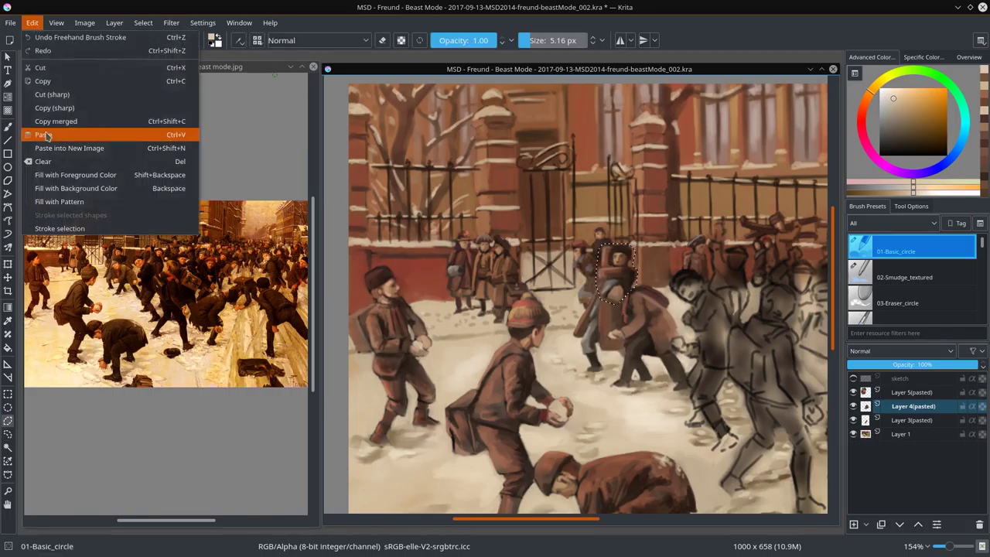
{"action": "left_click", "coordinate": [54, 126]}
{"action": "key", "text": "ctrl+t"}
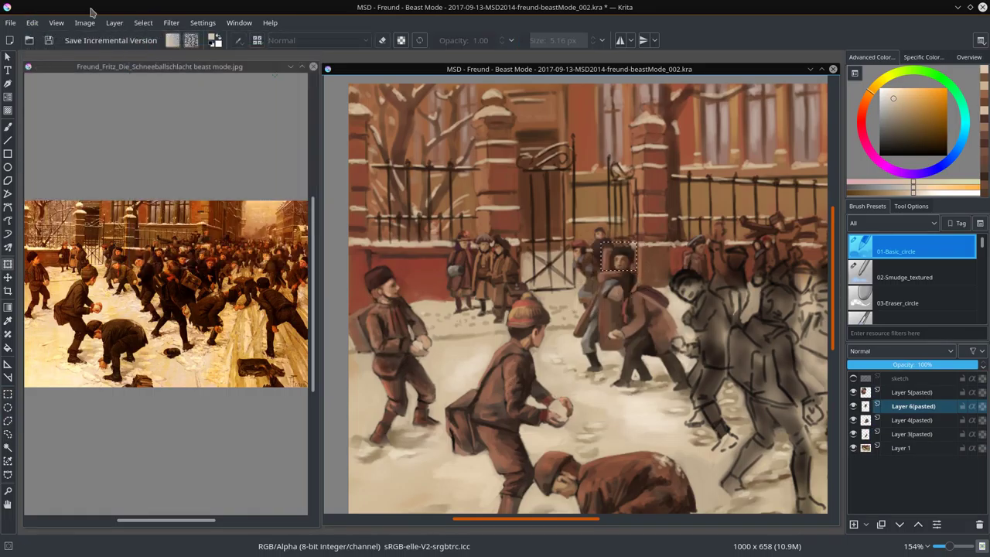
{"action": "key", "text": "minus"}
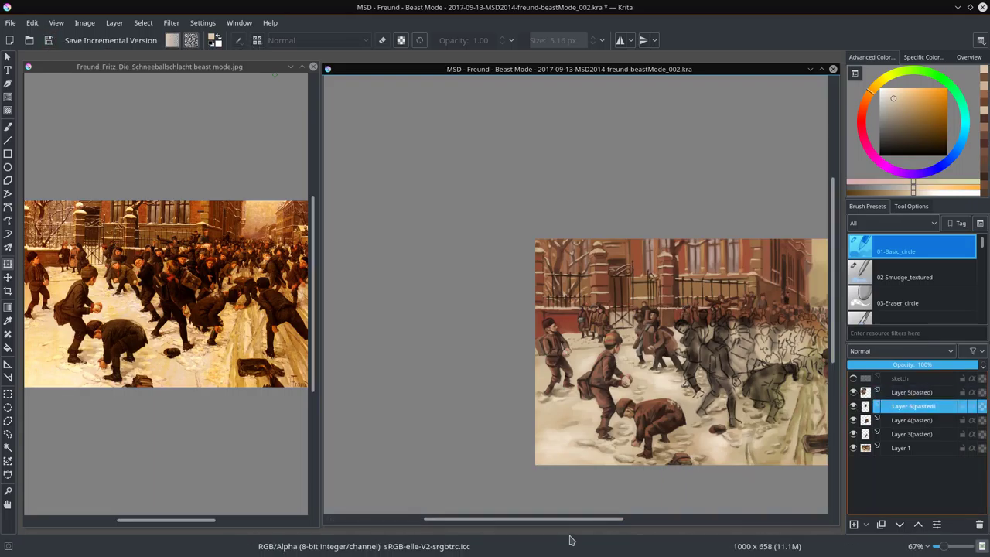
- Merge the pasted layers down into the painting and sample a mid brown from a boy's coat
{"action": "key", "text": "ctrl+shift+e"}
{"action": "key", "text": "plus"}
{"action": "key", "text": "plus"}
{"action": "key", "text": "b"}
{"action": "left_click", "coordinate": [541, 290], "text": "ctrl"}
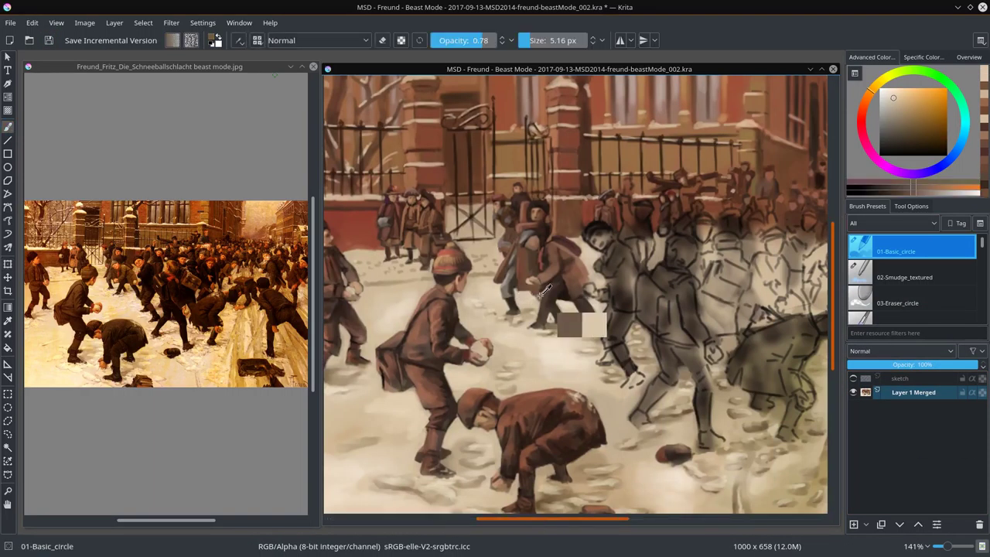
{"action": "left_click", "coordinate": [559, 216], "text": "ctrl"}
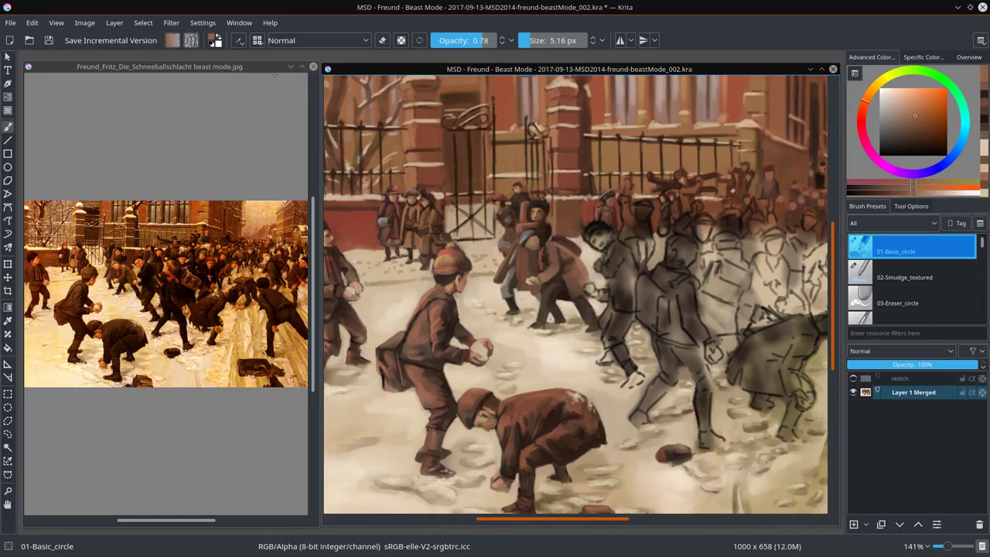
- Copy-merge a selected area, paste it as a layer, and merge it back down
{"action": "key", "text": "ctrl+shift+c"}
{"action": "key", "text": "ctrl+v"}
{"action": "left_click", "coordinate": [531, 296], "text": "ctrl"}
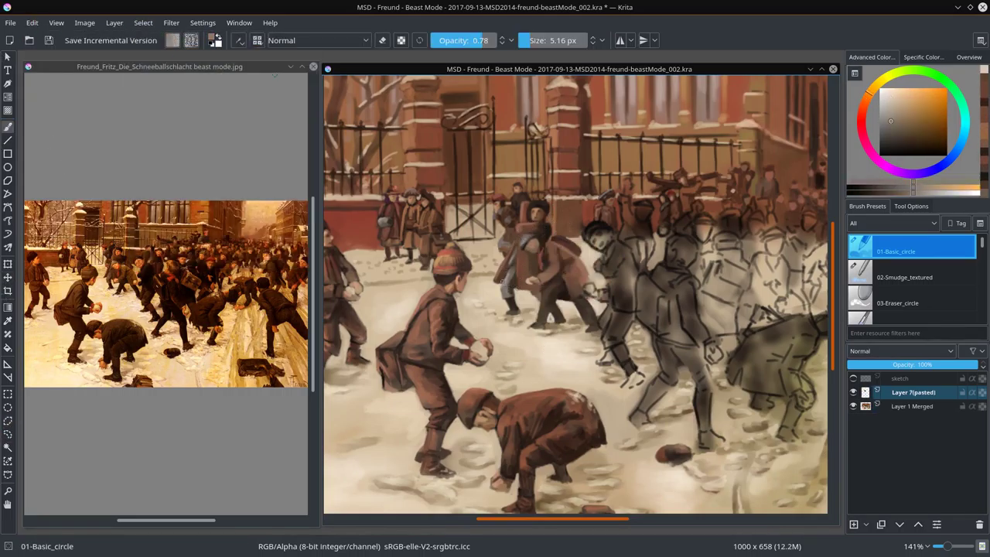
{"action": "left_click", "coordinate": [549, 325], "text": "ctrl"}
{"action": "key", "text": "ctrl+e"}
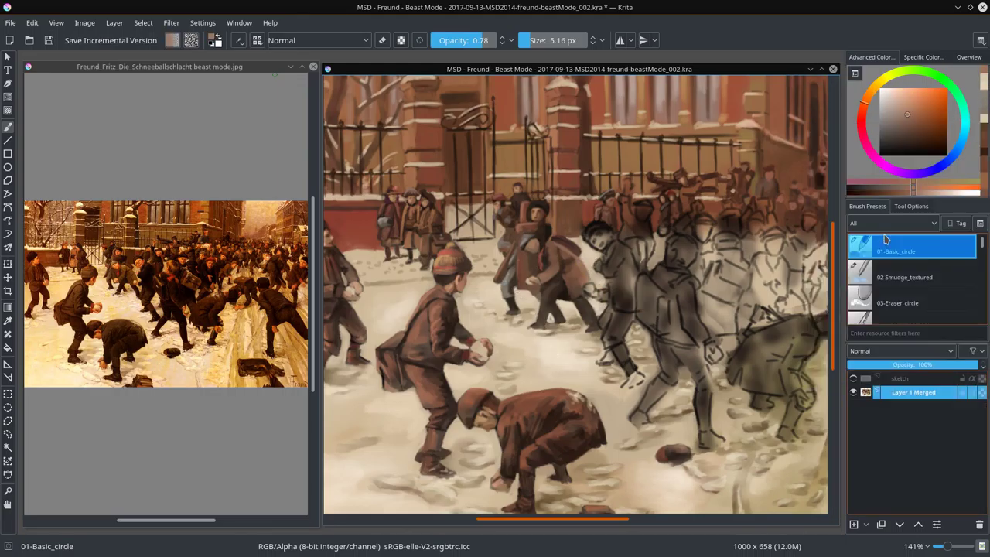
- Paint fine details in dark red, light salmon and dark brown at full opacity
{"action": "left_click", "coordinate": [886, 240]}
{"action": "left_click", "coordinate": [822, 106], "text": "ctrl"}
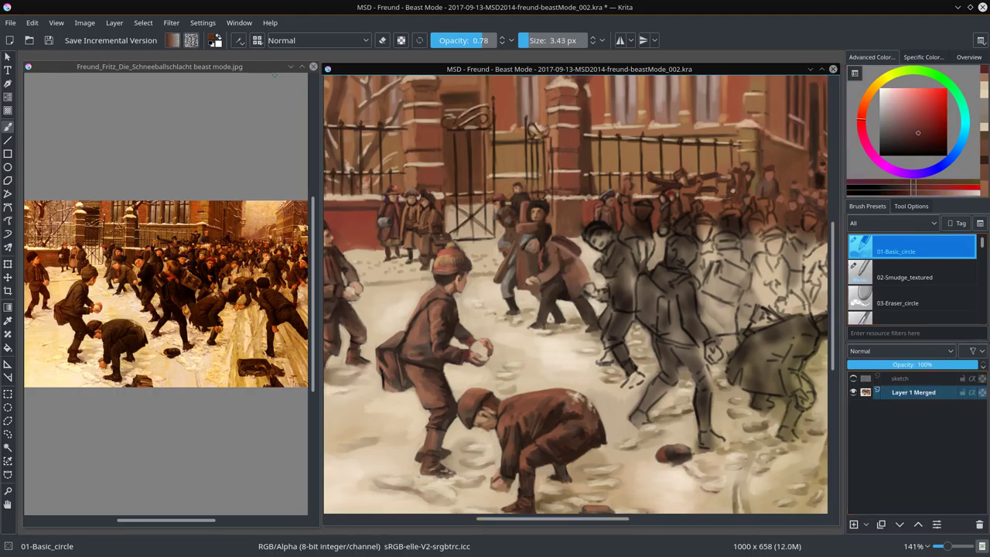
{"action": "left_click", "coordinate": [525, 228], "text": "ctrl"}
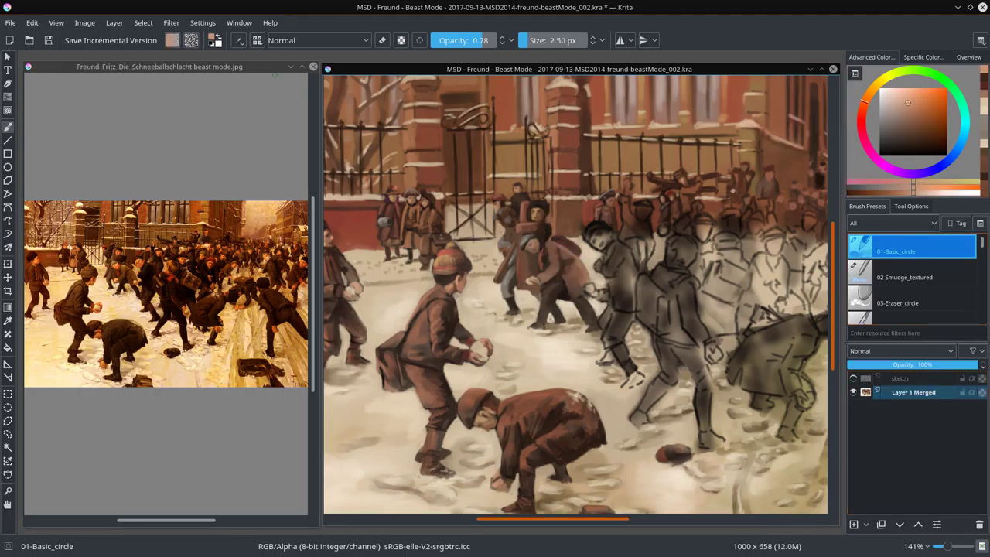
{"action": "left_click", "coordinate": [541, 244], "text": "ctrl"}
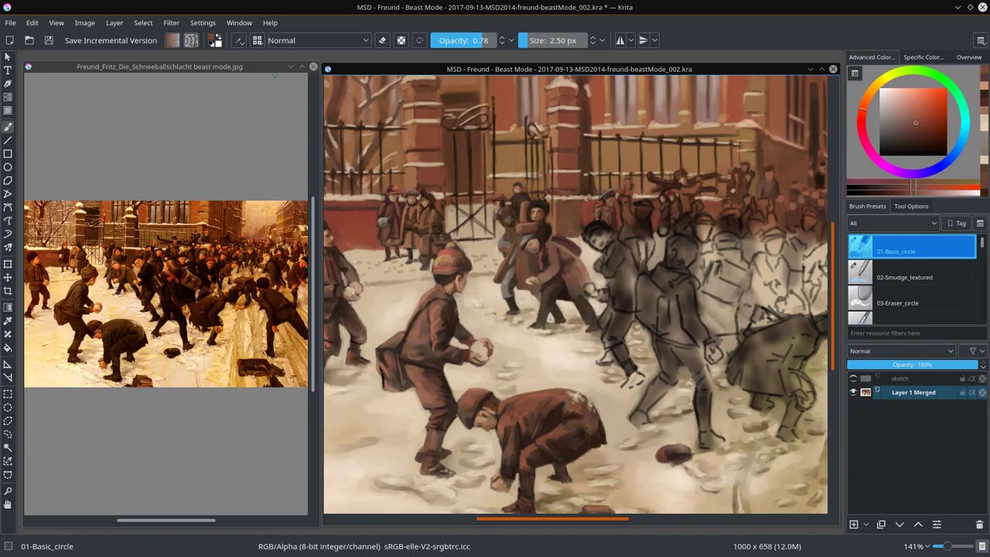
{"action": "key", "text": "bracketright"}
{"action": "key", "text": "bracketright"}
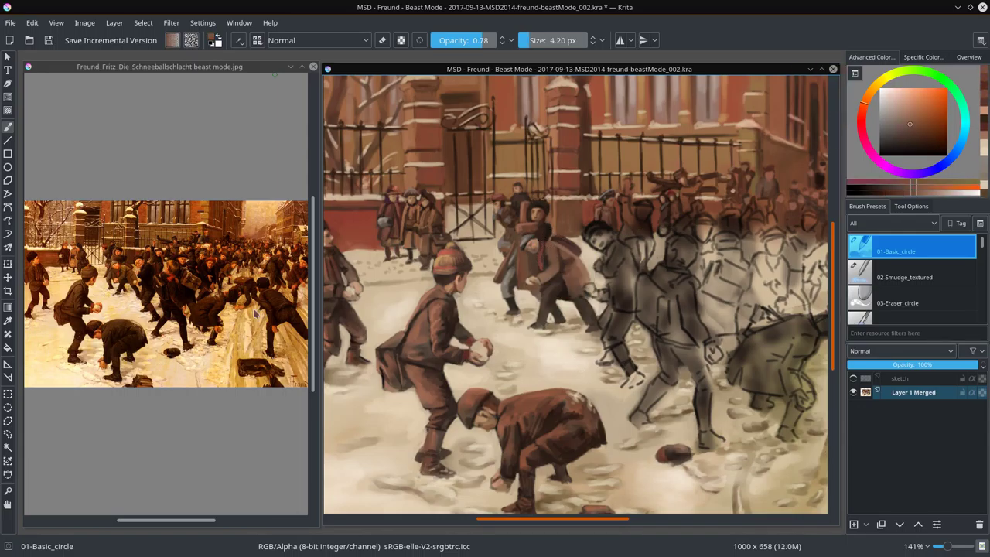
{"action": "key", "text": "o"}
{"action": "key", "text": "o"}
{"action": "key", "text": "o"}
- Paste another copied area as a new layer and zoom out to the whole painting
{"action": "key", "text": "ctrl+c"}
{"action": "key", "text": "ctrl+v"}
{"action": "key", "text": "b"}
{"action": "key", "text": "minus"}
{"action": "key", "text": "minus"}
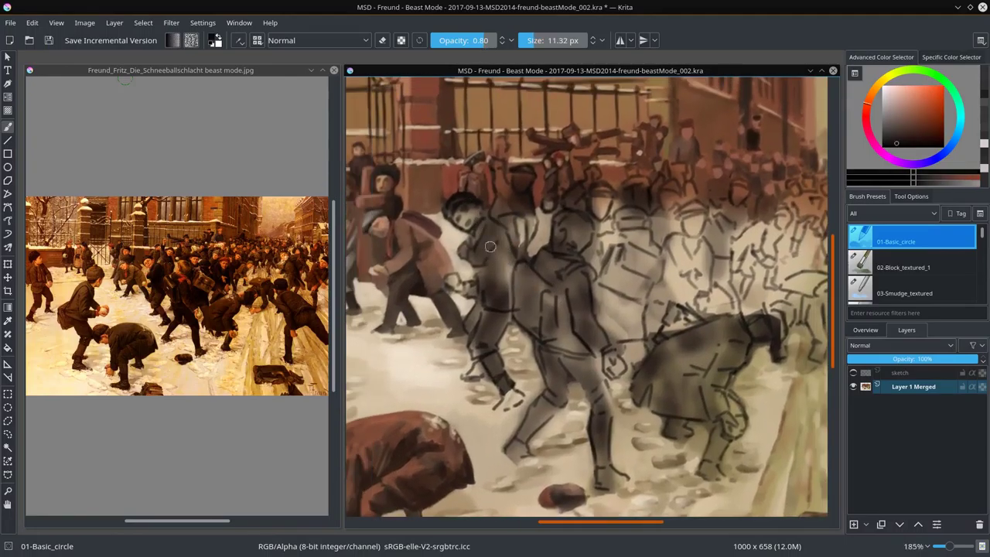
- Zoom in on the middle boys and paint dark strokes over the central boy's coat
{"action": "mouse_move", "coordinate": [483, 246]}
{"action": "left_mouse_down"}
{"action": "mouse_move", "coordinate": [505, 256]}
{"action": "mouse_move", "coordinate": [495, 340]}
{"action": "left_mouse_up"}
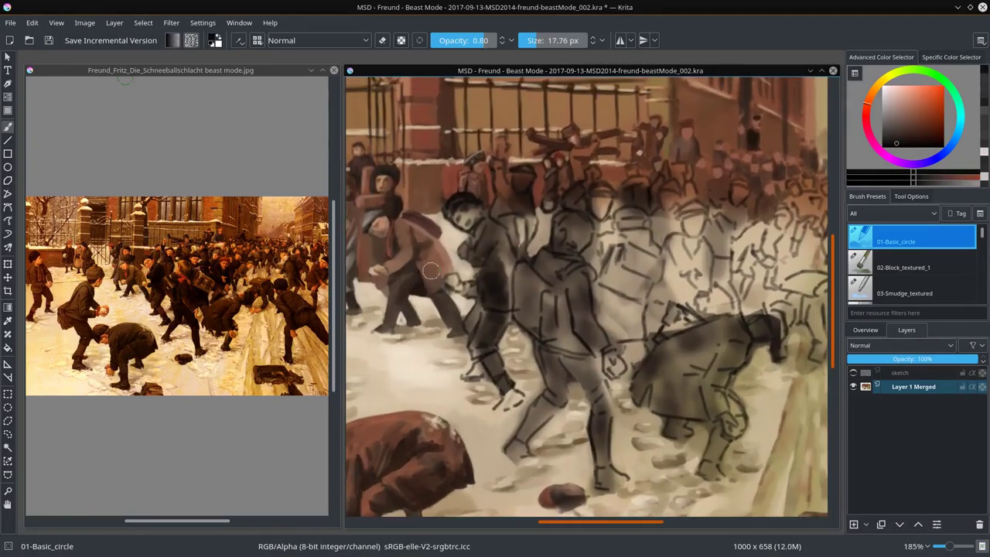
{"action": "left_click", "coordinate": [464, 248], "text": "ctrl"}
{"action": "key", "text": "bracketleft"}
{"action": "mouse_move", "coordinate": [473, 226]}
{"action": "left_mouse_down"}
{"action": "mouse_move", "coordinate": [496, 279]}
{"action": "mouse_move", "coordinate": [515, 303]}
{"action": "left_mouse_up"}
{"action": "left_click", "coordinate": [495, 263], "text": "ctrl"}
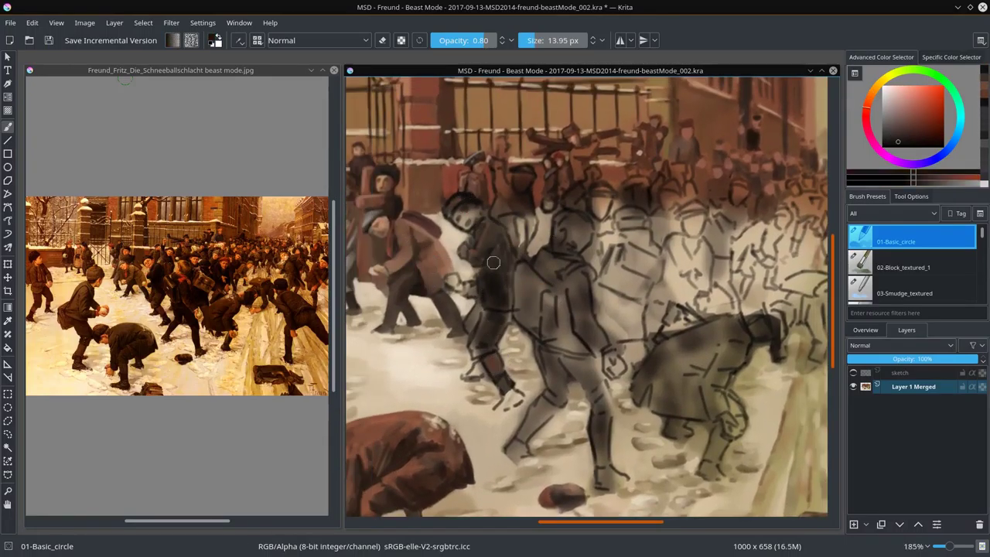
{"action": "key", "text": "bracketleft"}
- With a smaller brush, add orange-brown coat tones and a lighter tan on the face
{"action": "left_click", "coordinate": [487, 267], "text": "ctrl"}
{"action": "left_click", "coordinate": [387, 225], "text": "ctrl"}
{"action": "key", "text": "bracketleft"}
{"action": "left_click", "coordinate": [464, 220], "text": "ctrl"}
{"action": "key", "text": "slash"}
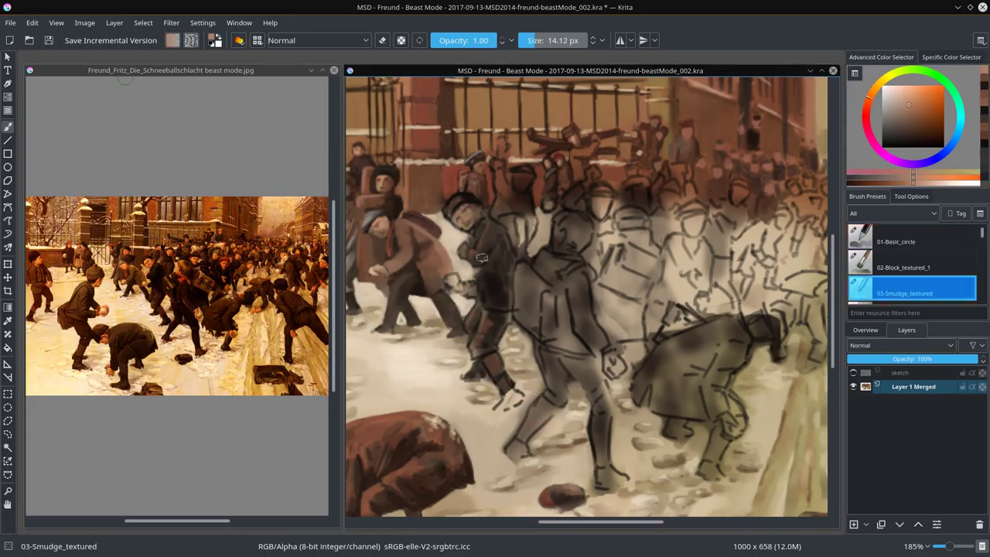
{"action": "key", "text": "slash"}
{"action": "left_click", "coordinate": [487, 263], "text": "ctrl"}
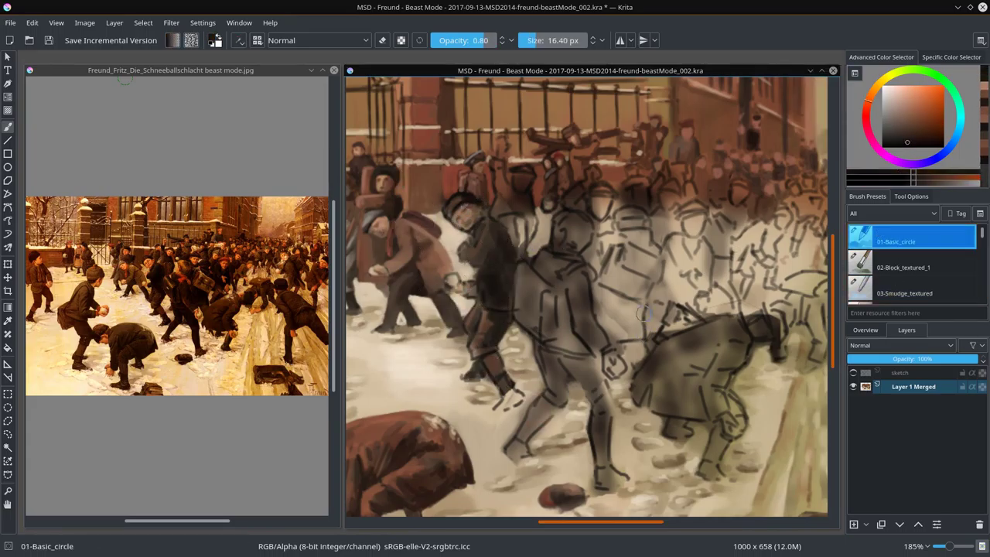
{"action": "left_click", "coordinate": [518, 331], "text": "ctrl"}
{"action": "left_click", "coordinate": [461, 185], "text": "ctrl"}
- Blend the coat strokes by alternating the 03-Smudge_textured brush with freshly sampled colour
{"action": "key", "text": "slash"}
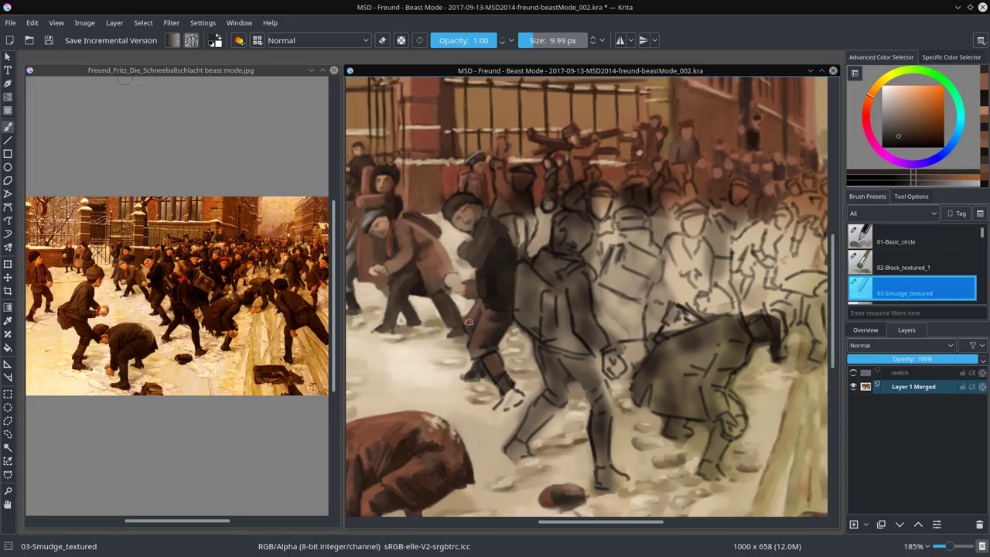
{"action": "key", "text": "slash"}
{"action": "left_click", "coordinate": [509, 397], "text": "ctrl"}
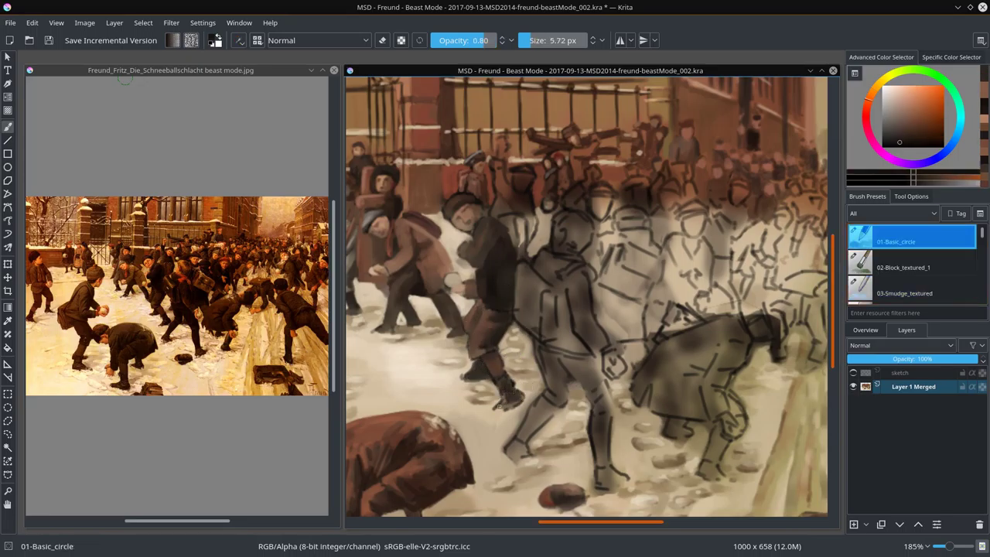
{"action": "key", "text": "slash"}
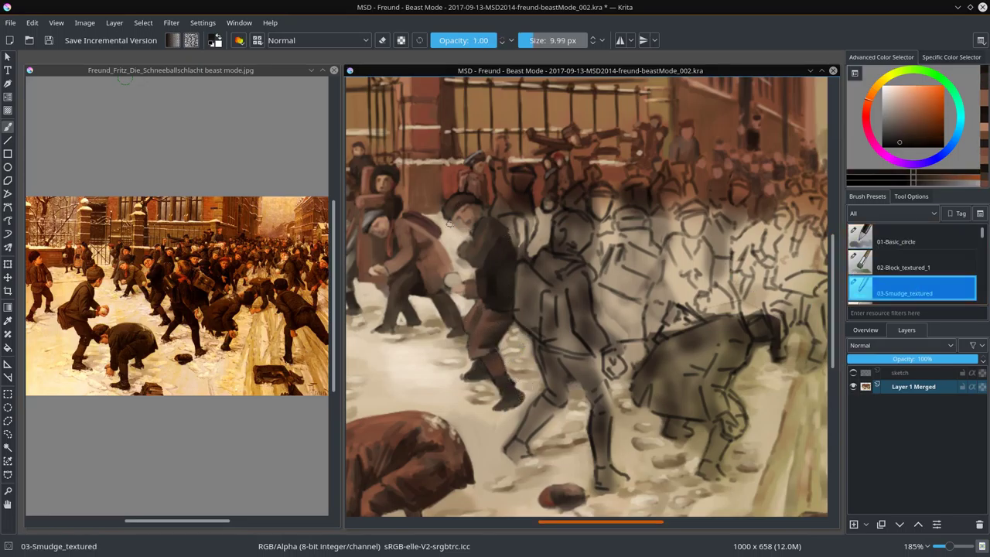
{"action": "key", "text": "slash"}
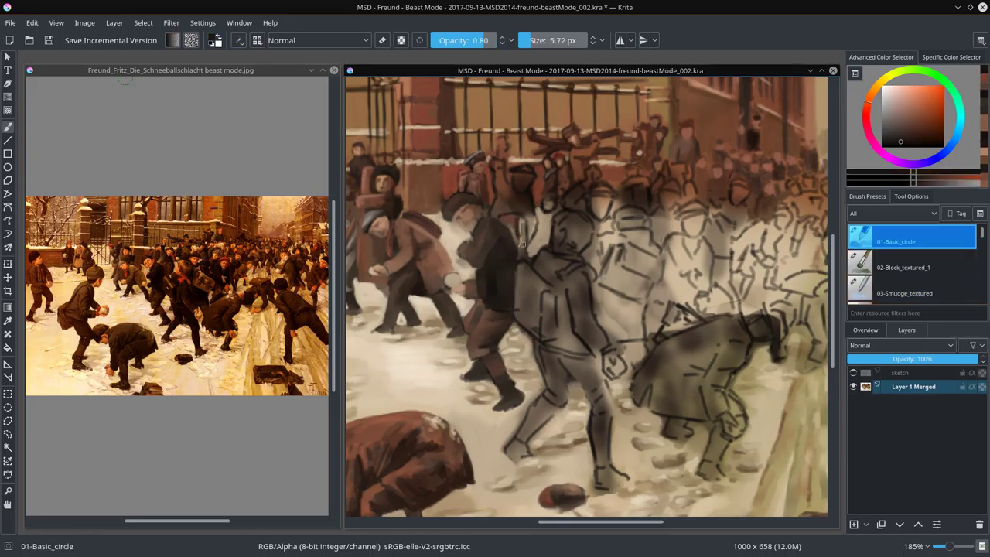
- Darken the coat with brown and smudge light peach into the boy's face
{"action": "left_click", "coordinate": [907, 267]}
{"action": "left_click", "coordinate": [905, 292]}
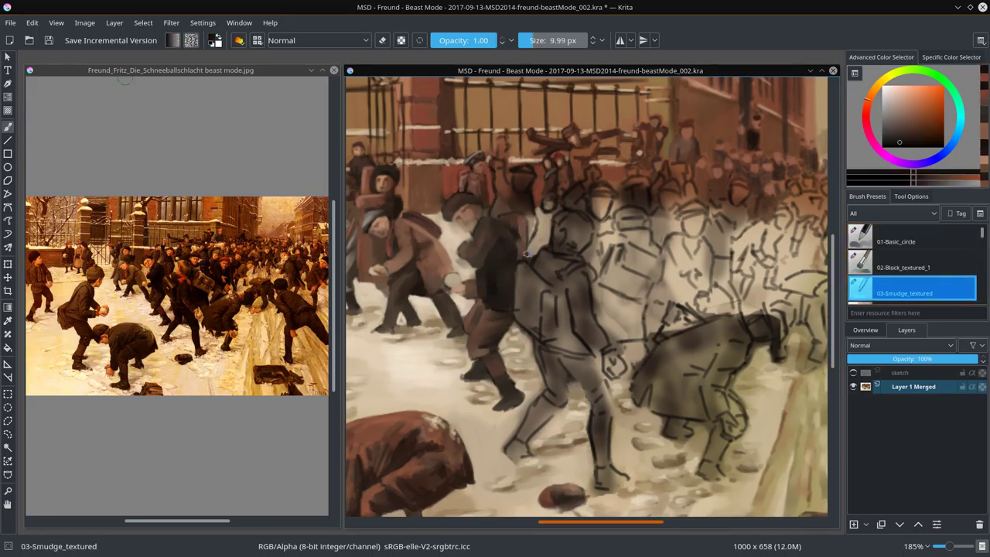
{"action": "key", "text": "slash"}
{"action": "left_click", "coordinate": [490, 204], "text": "ctrl"}
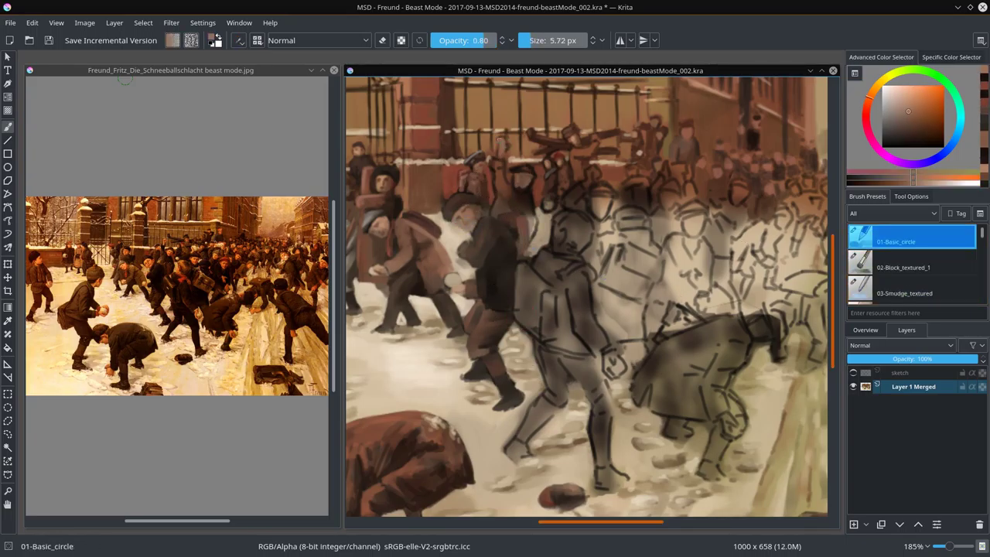
{"action": "left_click", "coordinate": [501, 161], "text": "ctrl"}
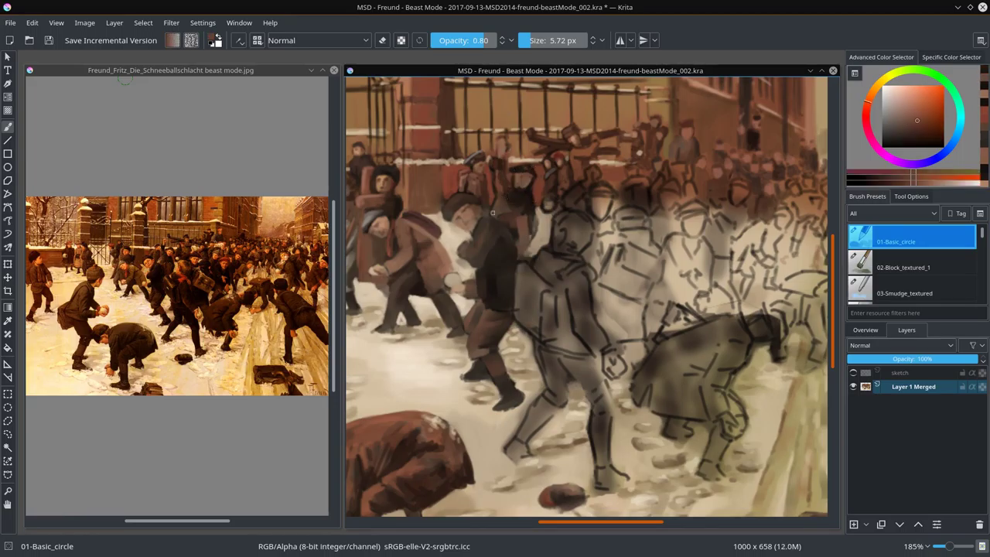
{"action": "left_click", "coordinate": [503, 152], "text": "ctrl"}
{"action": "key", "text": "slash"}
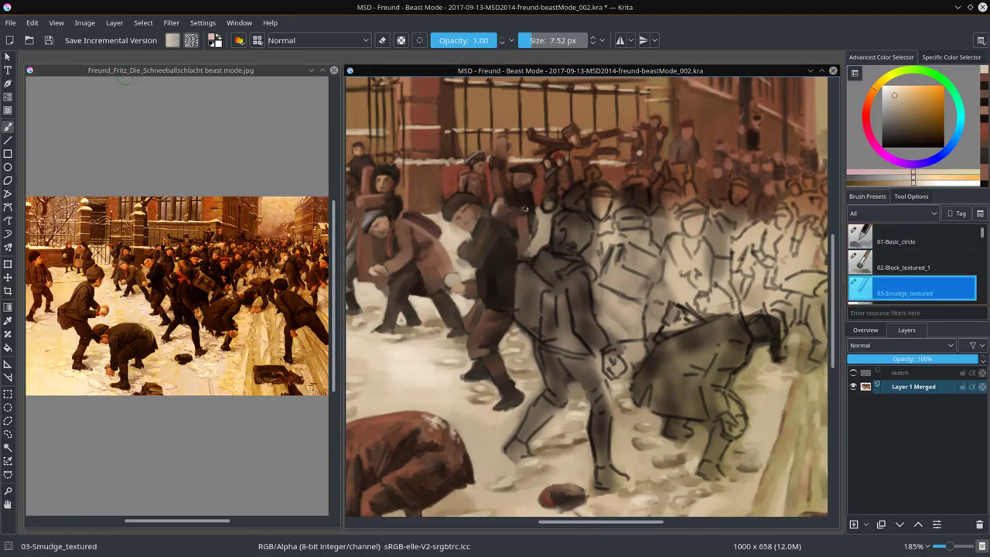
{"action": "key", "text": "slash"}
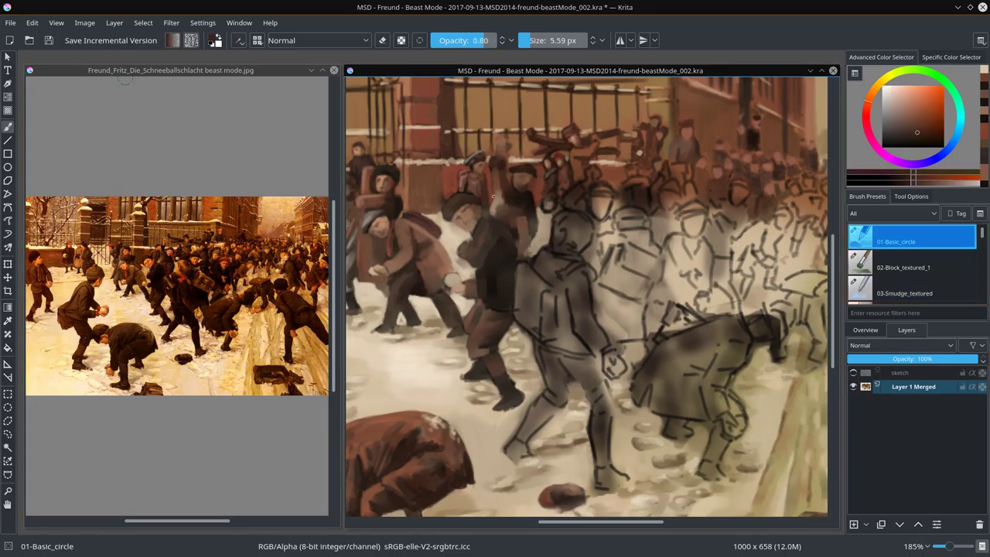
- Dab browns and a light peach over the snowball-throwing boy's face and upper coat
{"action": "left_click", "coordinate": [498, 190], "text": "ctrl"}
{"action": "left_click", "coordinate": [487, 154], "text": "ctrl"}
{"action": "left_click", "coordinate": [507, 135], "text": "ctrl"}
{"action": "left_click", "coordinate": [508, 135], "text": "ctrl"}
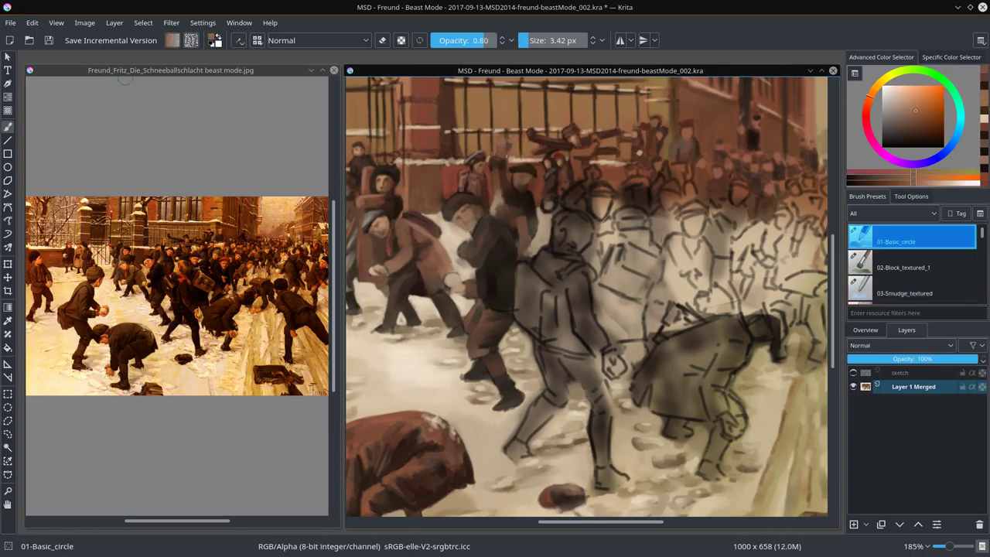
{"action": "left_click", "coordinate": [501, 143], "text": "ctrl"}
{"action": "left_click", "coordinate": [820, 104], "text": "ctrl"}
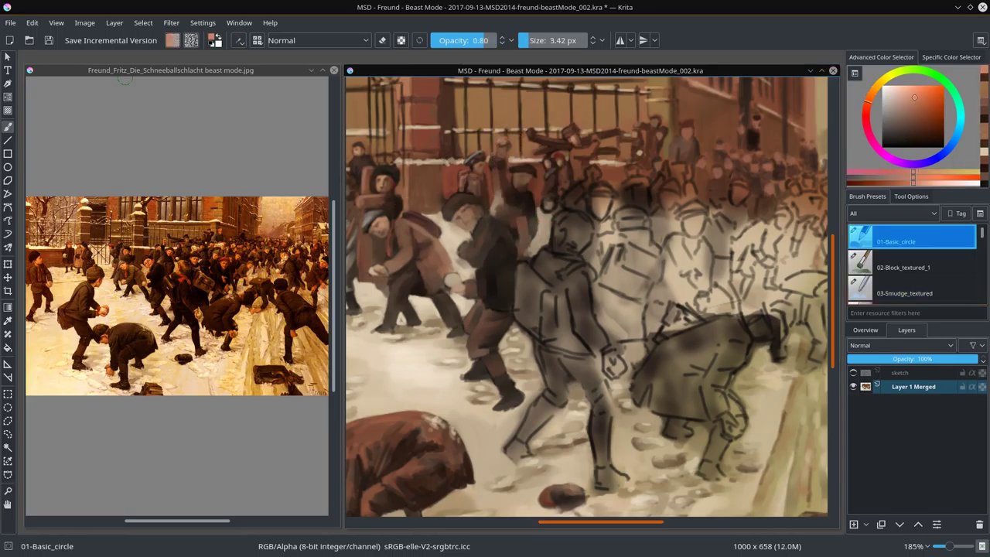
{"action": "left_click", "coordinate": [505, 148], "text": "ctrl"}
{"action": "left_click", "coordinate": [504, 163], "text": "ctrl"}
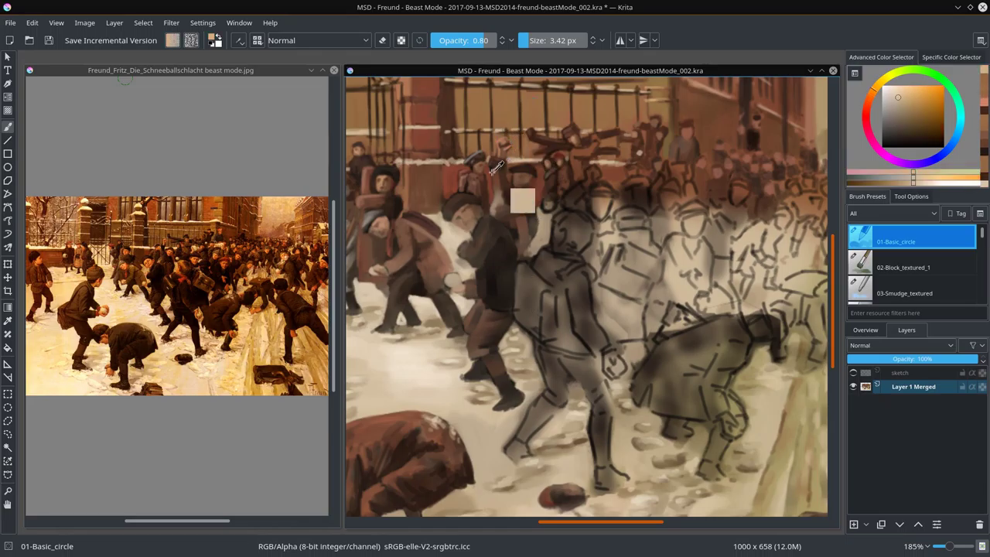
{"action": "left_click", "coordinate": [507, 175], "text": "ctrl"}
- Shade the coat with darker tones and add light pink to the face
{"action": "left_click", "coordinate": [522, 207], "text": "ctrl"}
{"action": "left_click", "coordinate": [524, 193], "text": "ctrl"}
{"action": "left_click", "coordinate": [526, 186], "text": "ctrl"}
{"action": "left_click", "coordinate": [524, 170], "text": "ctrl"}
{"action": "left_click", "coordinate": [525, 176], "text": "ctrl"}
{"action": "left_click", "coordinate": [524, 184], "text": "ctrl"}
{"action": "left_click", "coordinate": [524, 192], "text": "ctrl"}
{"action": "left_click", "coordinate": [524, 191], "text": "ctrl"}
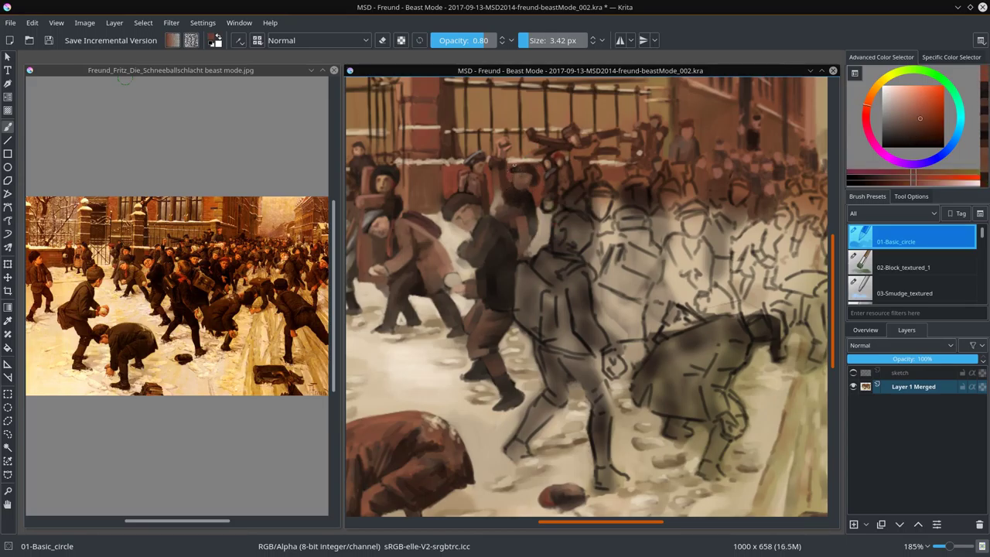
{"action": "left_click", "coordinate": [514, 170], "text": "ctrl"}
{"action": "key", "text": "k"}
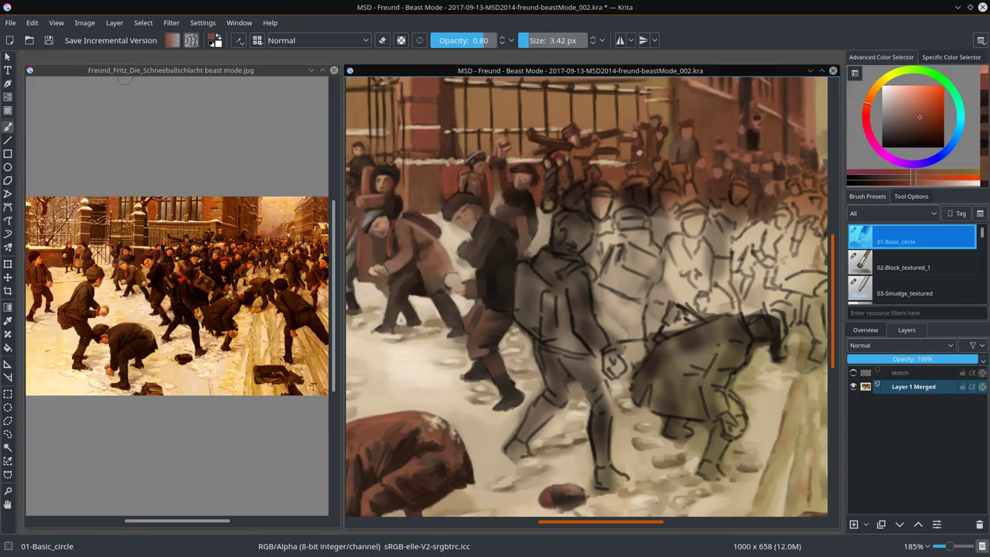
{"action": "left_click", "coordinate": [547, 153], "text": "ctrl"}
- Work skin tones, dark brown and light beige into the face, adjusting the brush size
{"action": "key", "text": "slash"}
{"action": "key", "text": "slash"}
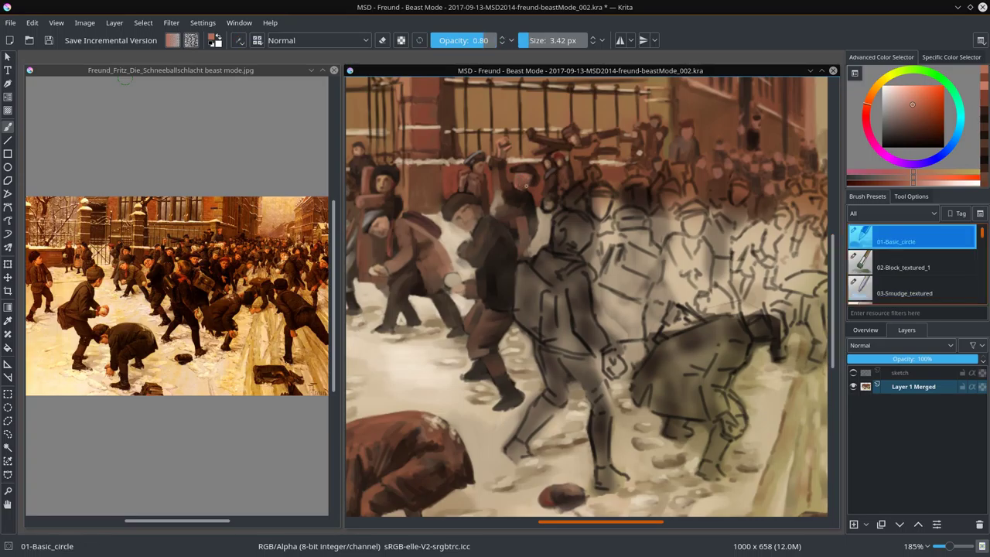
{"action": "left_click", "coordinate": [513, 186], "text": "ctrl"}
{"action": "left_click", "coordinate": [596, 186], "text": "ctrl"}
{"action": "left_click", "coordinate": [531, 181], "text": "ctrl"}
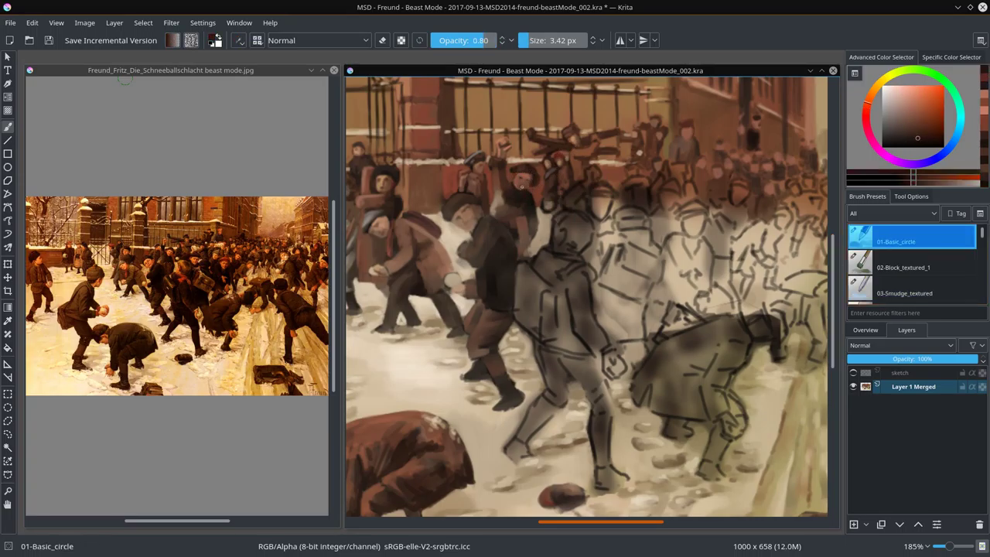
{"action": "left_click", "coordinate": [520, 185], "text": "ctrl"}
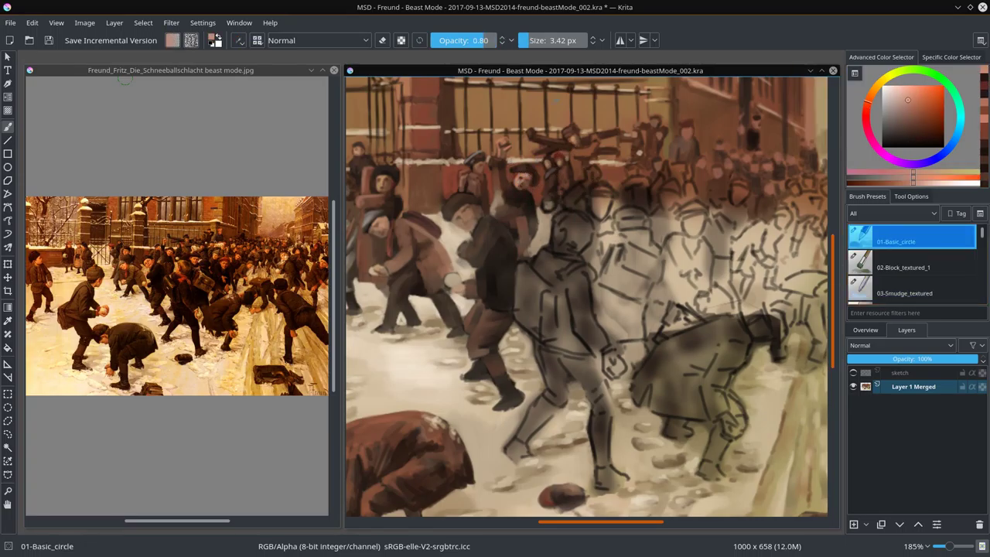
{"action": "left_click", "coordinate": [551, 209], "text": "ctrl"}
{"action": "left_click", "coordinate": [545, 226], "text": "ctrl"}
{"action": "key", "text": "bracketright"}
{"action": "key", "text": "slash"}
{"action": "key", "text": "slash"}
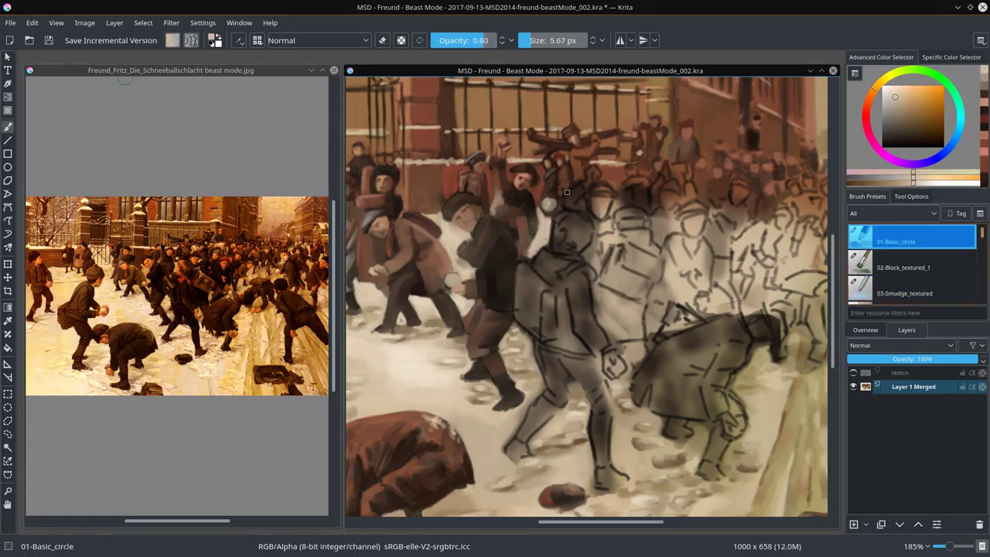
- Paint the coat in dark brown and touch the face with light pinkish tan
{"action": "left_click", "coordinate": [557, 138], "text": "ctrl"}
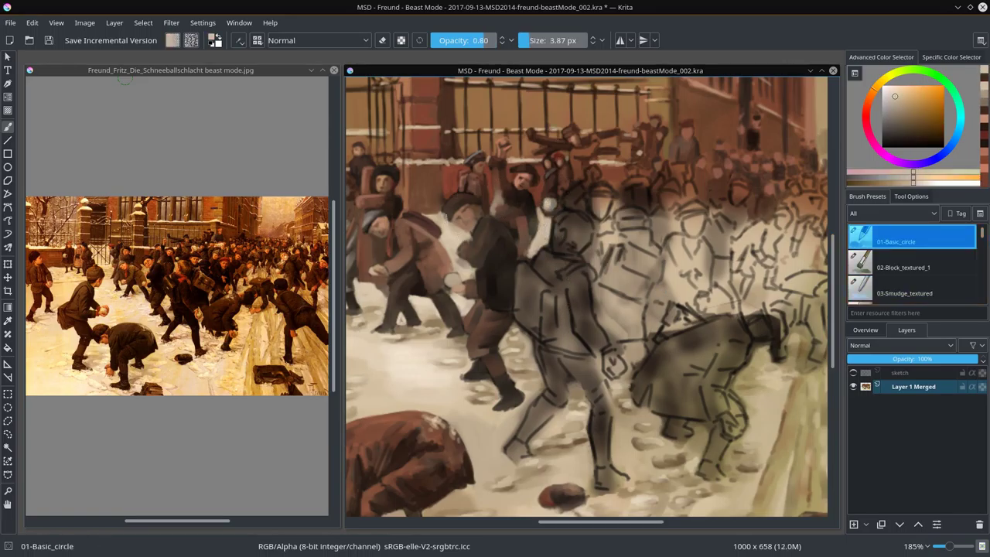
{"action": "left_click", "coordinate": [477, 217], "text": "ctrl"}
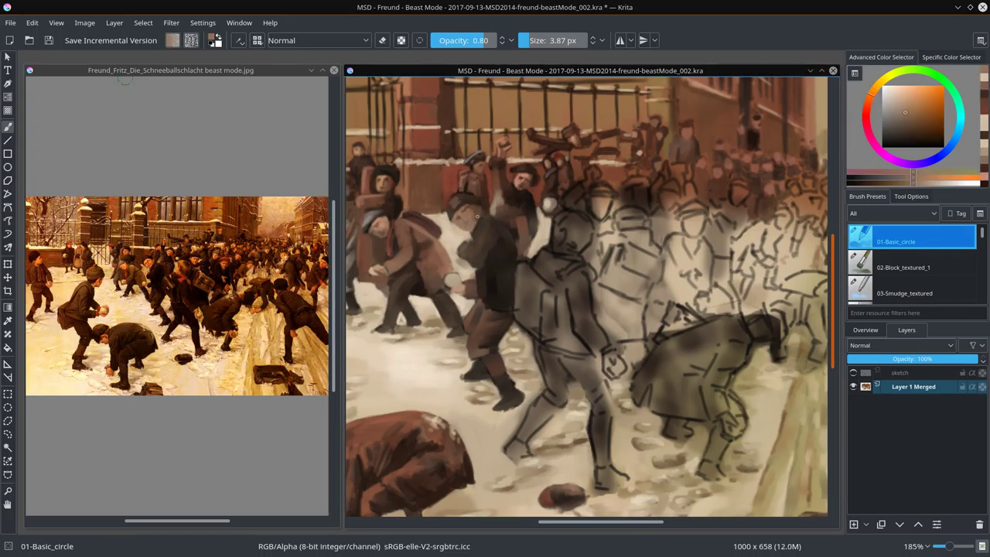
{"action": "left_click", "coordinate": [477, 220], "text": "ctrl"}
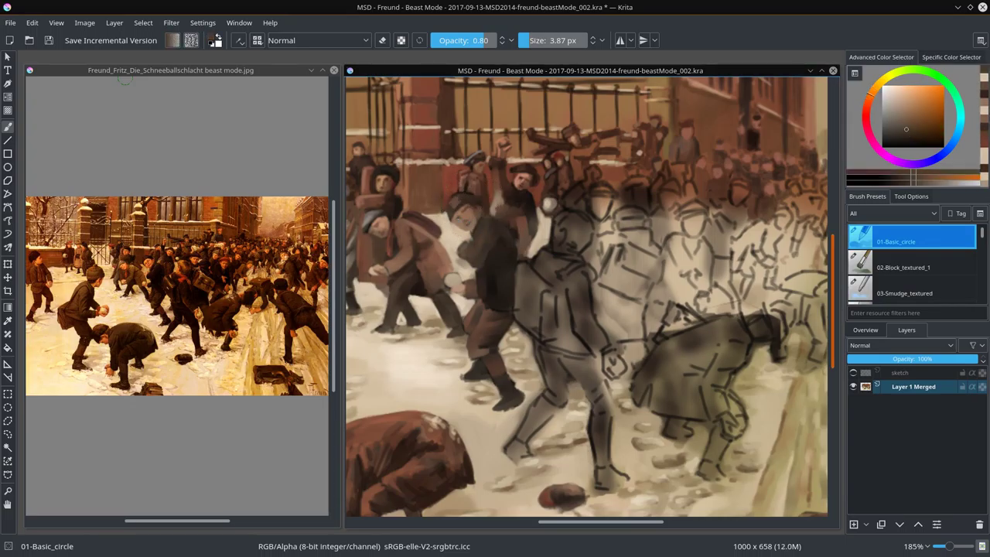
{"action": "left_click", "coordinate": [500, 244], "text": "ctrl"}
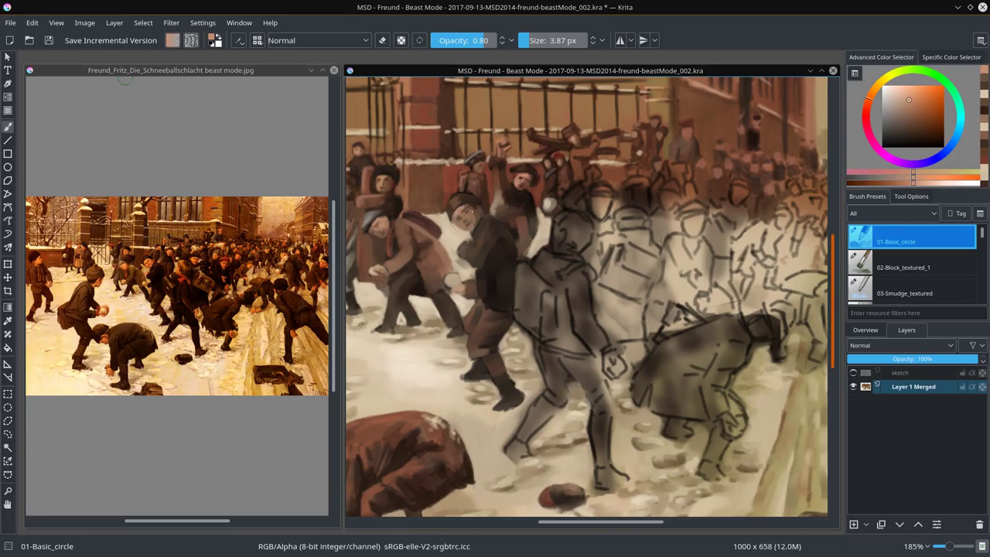
{"action": "left_click", "coordinate": [475, 223], "text": "ctrl"}
{"action": "left_click", "coordinate": [453, 219], "text": "ctrl"}
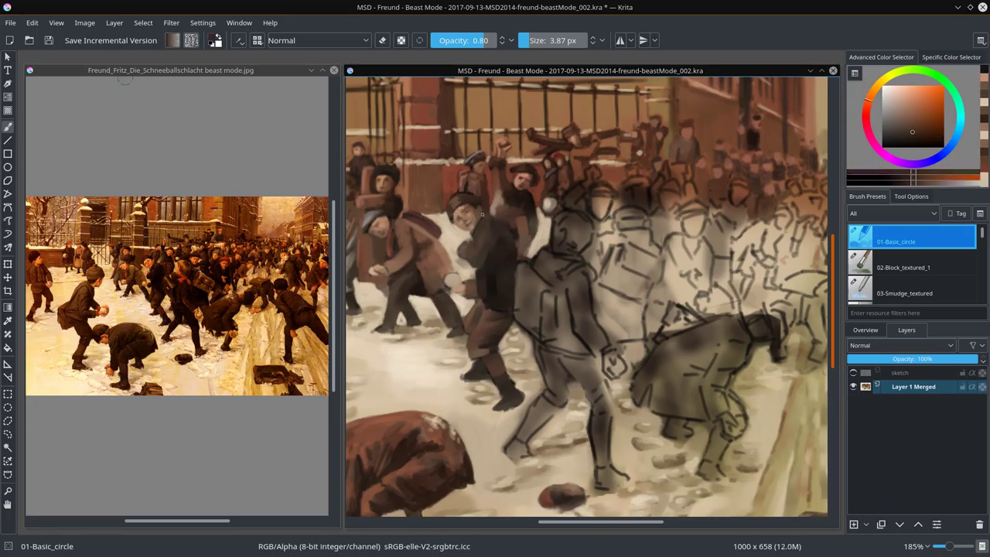
{"action": "left_click", "coordinate": [515, 240], "text": "ctrl"}
{"action": "left_click", "coordinate": [475, 236], "text": "ctrl"}
{"action": "left_click", "coordinate": [475, 236], "text": "ctrl"}
{"action": "left_click", "coordinate": [526, 313], "text": "ctrl"}
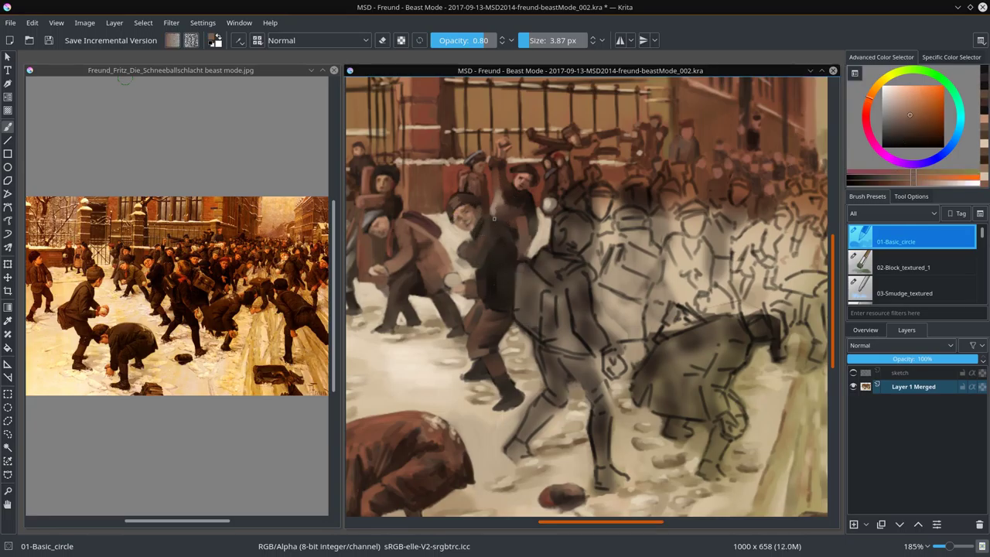
{"action": "left_click", "coordinate": [475, 263], "text": "ctrl"}
- Add light pinkish tan skin tones, then save the painting
{"action": "left_click", "coordinate": [476, 230], "text": "ctrl"}
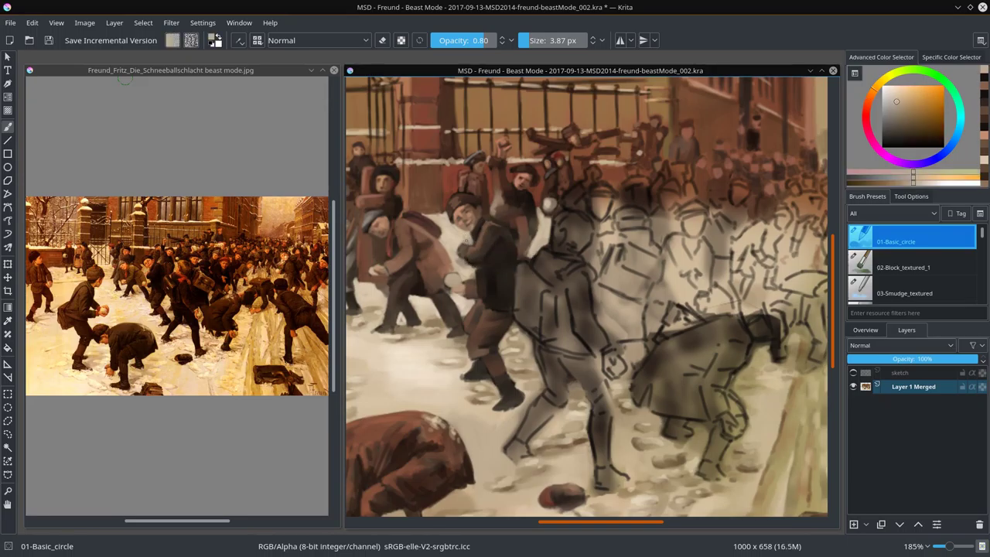
{"action": "left_click", "coordinate": [470, 272], "text": "ctrl"}
{"action": "left_click", "coordinate": [464, 250], "text": "ctrl"}
{"action": "left_click", "coordinate": [505, 280], "text": "ctrl"}
{"action": "left_click", "coordinate": [505, 279], "text": "ctrl"}
{"action": "left_click", "coordinate": [504, 280], "text": "ctrl"}
{"action": "left_click", "coordinate": [48, 41]}
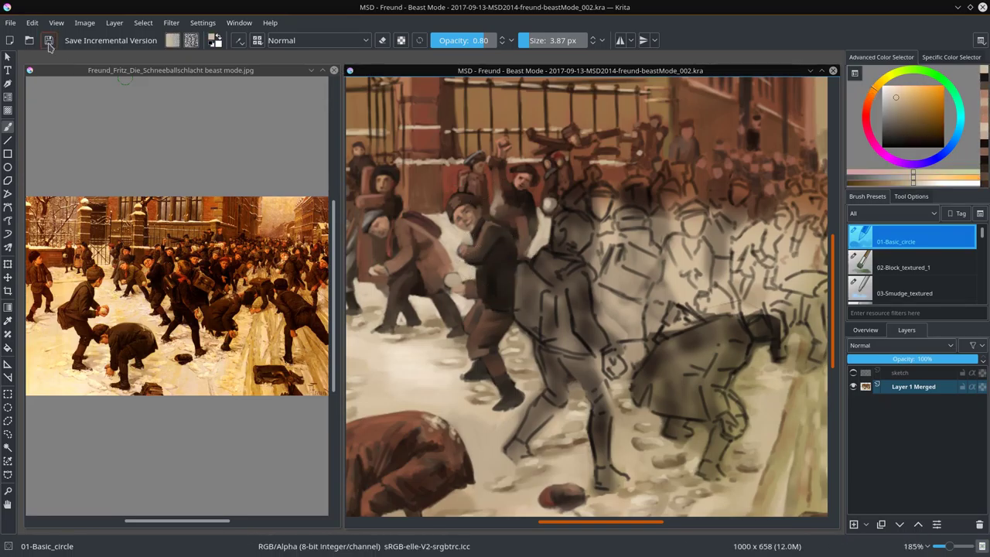
- Paint a dark dab on the boy's coat and undo a stray light dab beside his arm
{"action": "left_click", "coordinate": [540, 186], "text": "ctrl"}
{"action": "left_click", "coordinate": [553, 267]}
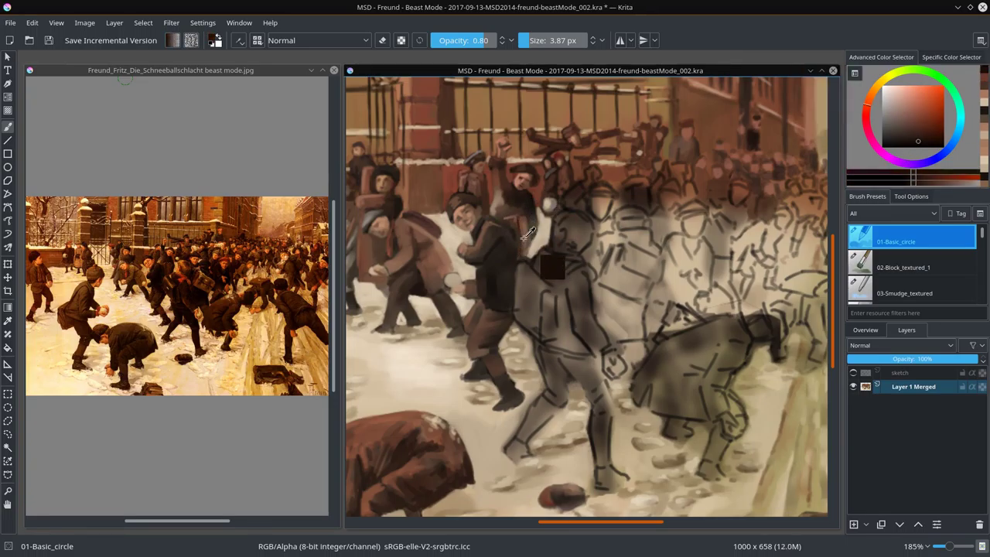
{"action": "left_click", "coordinate": [528, 235], "text": "ctrl"}
{"action": "left_click", "coordinate": [529, 247], "text": "ctrl"}
{"action": "left_click", "coordinate": [532, 256], "text": "ctrl"}
{"action": "left_click", "coordinate": [511, 286], "text": "ctrl"}
{"action": "left_click", "coordinate": [508, 302]}
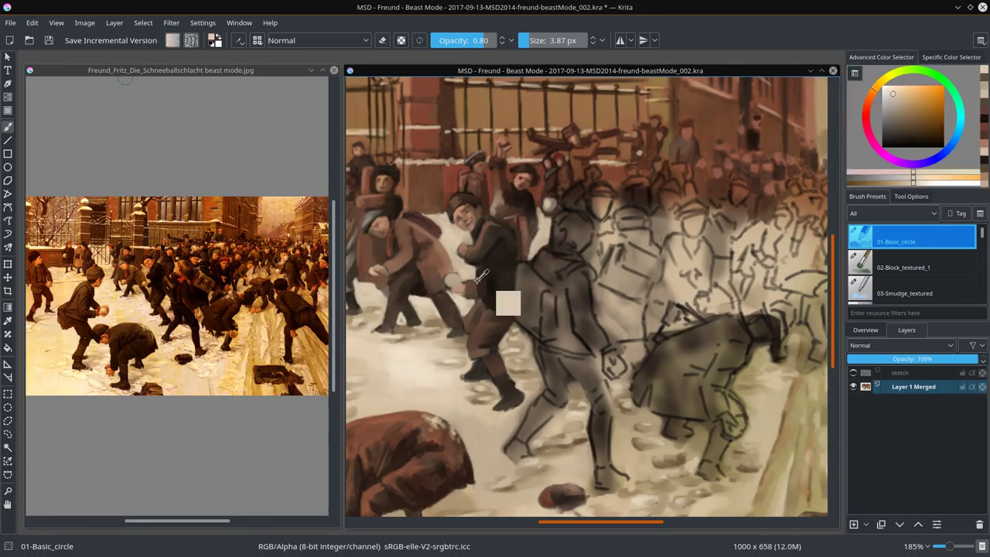
{"action": "key", "text": "ctrl+z"}
- Paint the light snowball with tan sampled from the snow, then zoom out and save
{"action": "left_click", "coordinate": [460, 294], "text": "ctrl"}
{"action": "left_click", "coordinate": [460, 294], "text": "ctrl"}
{"action": "left_click", "coordinate": [460, 294], "text": "ctrl"}
{"action": "left_click", "coordinate": [460, 294], "text": "ctrl"}
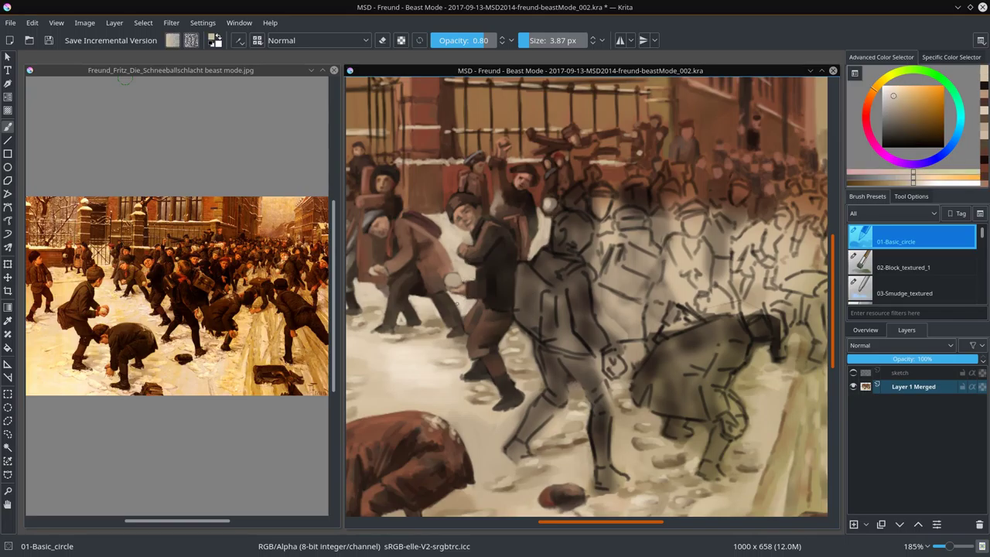
{"action": "left_click", "coordinate": [464, 364], "text": "ctrl"}
{"action": "left_click", "coordinate": [470, 366], "text": "ctrl"}
{"action": "left_click", "coordinate": [495, 371], "text": "ctrl"}
{"action": "left_click", "coordinate": [514, 377], "text": "ctrl"}
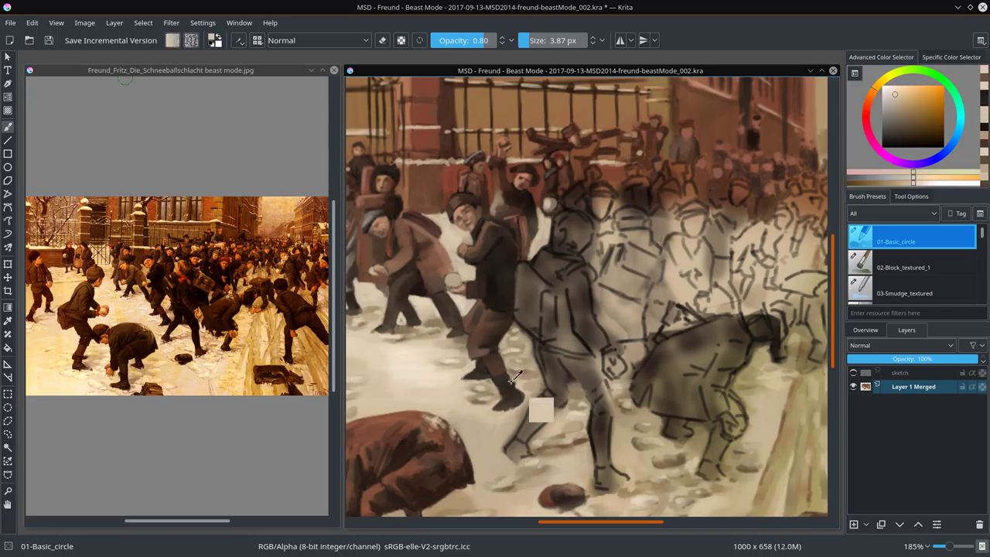
{"action": "left_click", "coordinate": [514, 376], "text": "ctrl"}
{"action": "left_click", "coordinate": [514, 377], "text": "ctrl"}
{"action": "scroll", "coordinate": [515, 377], "scroll_direction": "down", "scroll_amount": 5}
{"action": "left_click", "coordinate": [48, 40]}
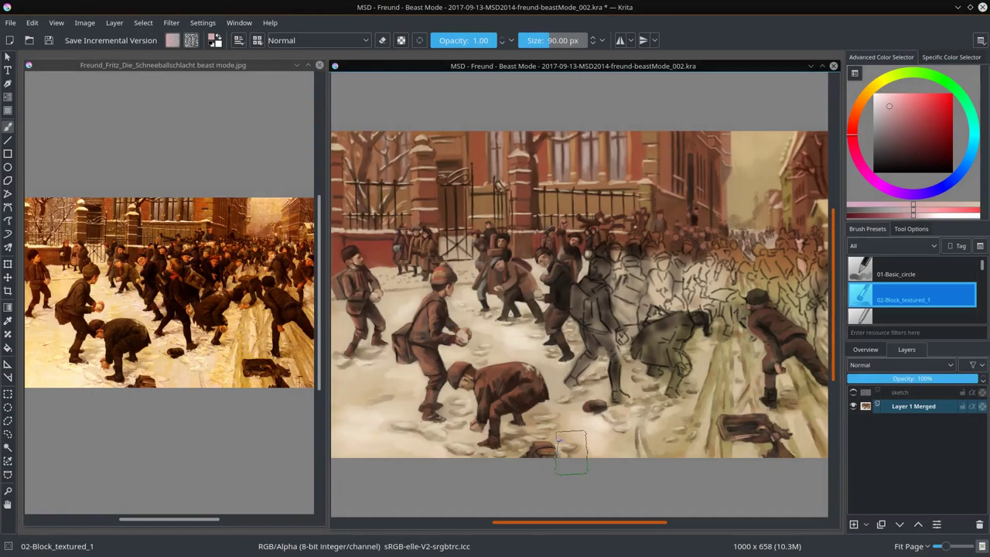
- With the basic round brush, paint red and maroon strokes on the central boy's collar and coat
{"action": "key", "text": "ctrl+space"}
{"action": "scroll", "coordinate": [567, 318], "scroll_direction": "up", "scroll_amount": 5}
{"action": "key", "text": "/"}
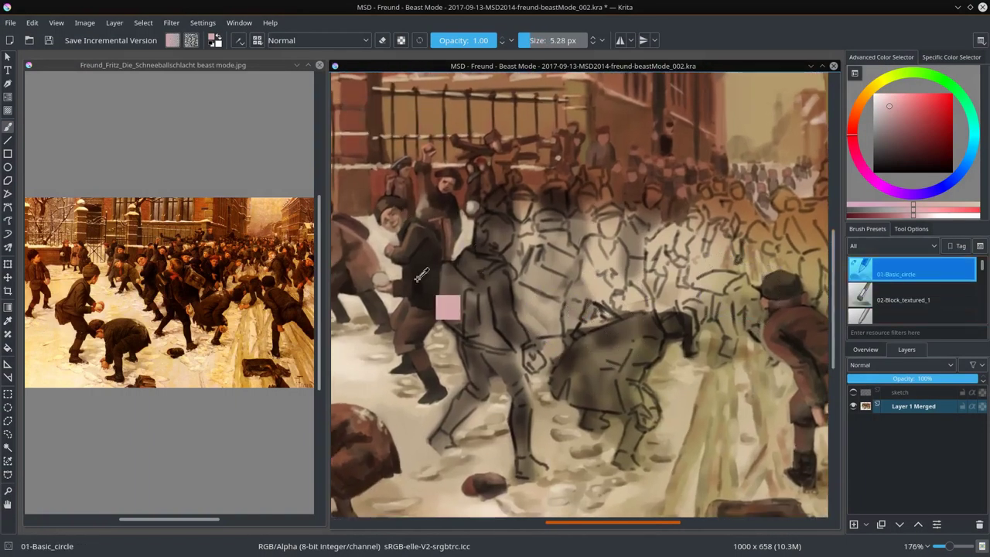
{"action": "left_click", "coordinate": [484, 237], "text": "ctrl"}
{"action": "left_click", "coordinate": [500, 237], "text": "ctrl"}
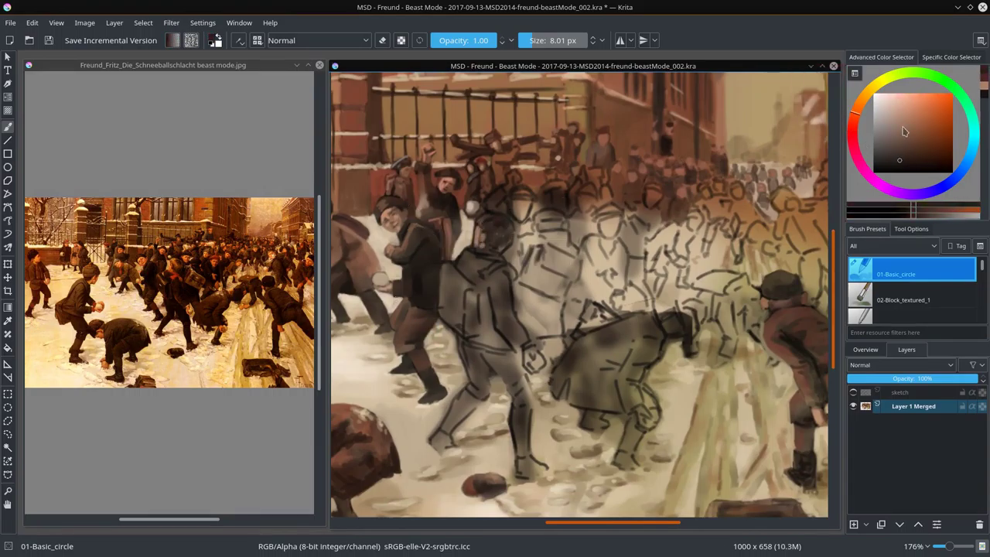
{"action": "left_click", "coordinate": [927, 138]}
{"action": "mouse_move", "coordinate": [486, 257]}
{"action": "left_mouse_down"}
{"action": "mouse_move", "coordinate": [512, 272]}
{"action": "mouse_move", "coordinate": [505, 307]}
{"action": "mouse_move", "coordinate": [526, 344]}
{"action": "left_mouse_up"}
{"action": "left_click", "coordinate": [917, 153]}
{"action": "left_click", "coordinate": [905, 161]}
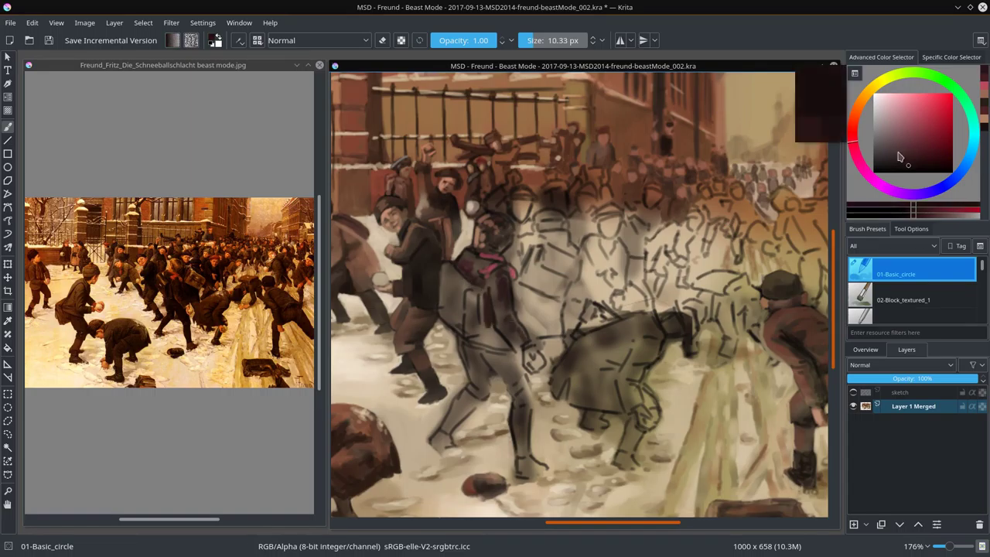
{"action": "left_click_drag", "start_coordinate": [484, 286], "coordinate": [511, 324]}
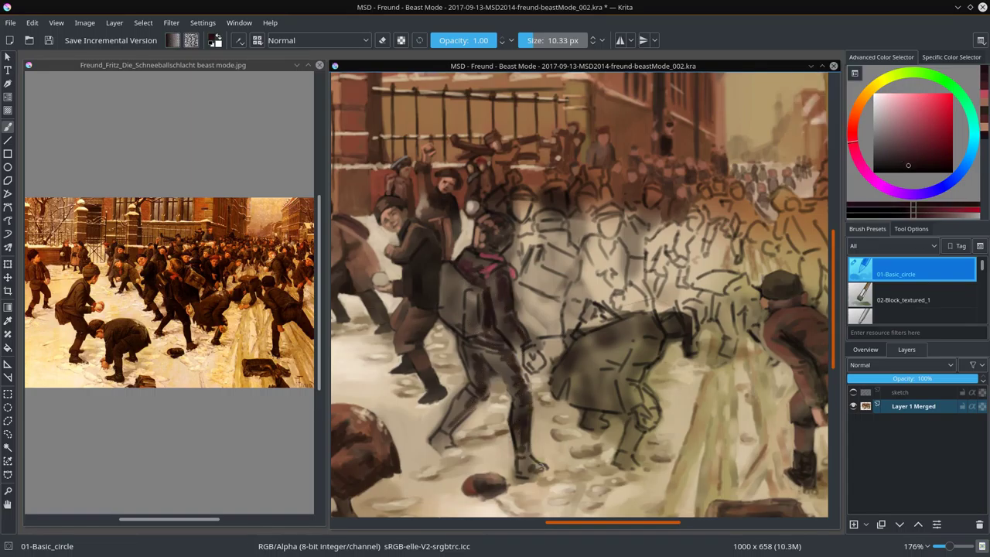
{"action": "left_click", "coordinate": [903, 151]}
{"action": "mouse_move", "coordinate": [504, 294]}
{"action": "left_mouse_down"}
{"action": "mouse_move", "coordinate": [497, 321]}
{"action": "mouse_move", "coordinate": [465, 349]}
{"action": "mouse_move", "coordinate": [520, 395]}
{"action": "left_mouse_up"}
- Add dark strokes to the figure's chest, below its elbow and across its shoulders
{"action": "mouse_move", "coordinate": [461, 271]}
{"action": "left_mouse_down"}
{"action": "mouse_move", "coordinate": [450, 313]}
{"action": "mouse_move", "coordinate": [467, 267]}
{"action": "left_mouse_up"}
{"action": "key", "text": "k"}
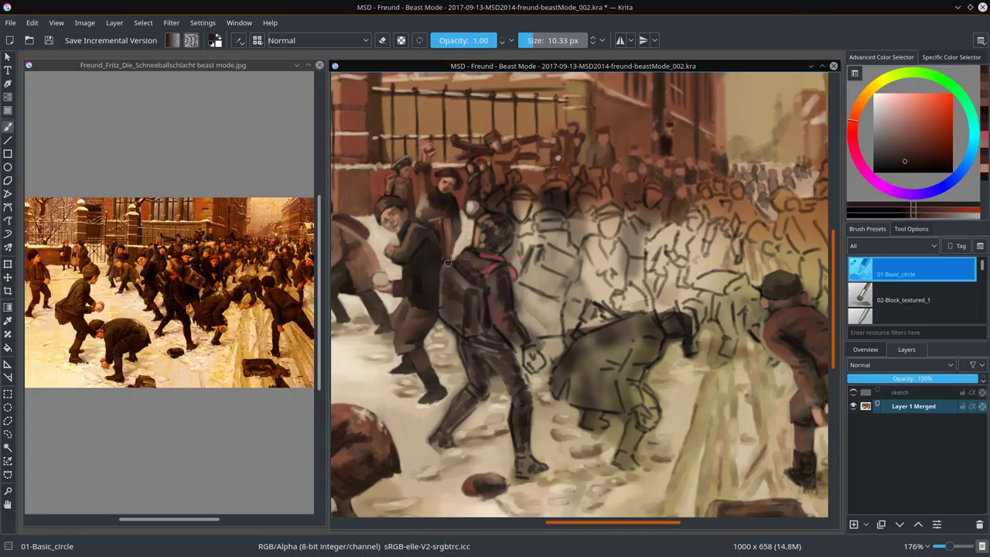
{"action": "key", "text": "bracketright"}
{"action": "left_click_drag", "start_coordinate": [520, 287], "coordinate": [548, 329]}
{"action": "left_click_drag", "start_coordinate": [515, 248], "coordinate": [564, 236]}
{"action": "key", "text": "bracketleft"}
{"action": "key", "text": "l"}
- Darken the figure's legs, back and middle with sampled darker tones
{"action": "left_click_drag", "start_coordinate": [558, 337], "coordinate": [538, 343]}
{"action": "key", "text": "k"}
{"action": "left_click_drag", "start_coordinate": [536, 260], "coordinate": [528, 285]}
{"action": "left_click_drag", "start_coordinate": [542, 241], "coordinate": [512, 280]}
{"action": "key", "text": "l"}
{"action": "key", "text": "l"}
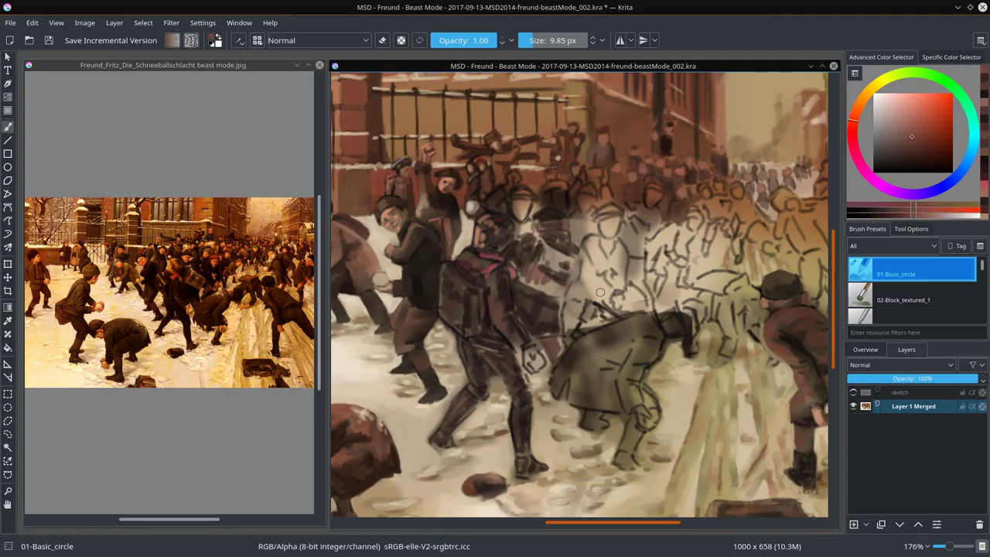
{"action": "key", "text": "k"}
{"action": "left_click_drag", "start_coordinate": [568, 281], "coordinate": [544, 297]}
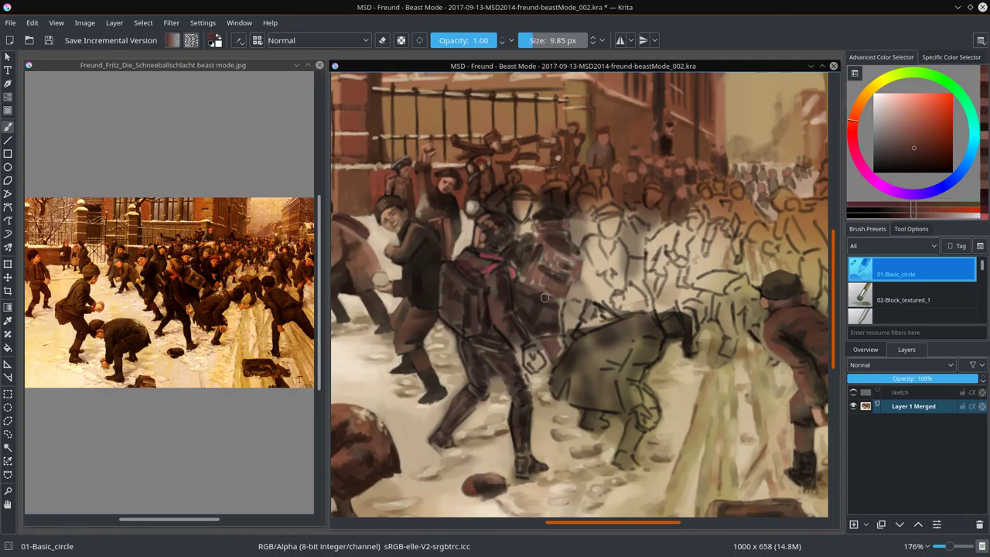
{"action": "key", "text": "l"}
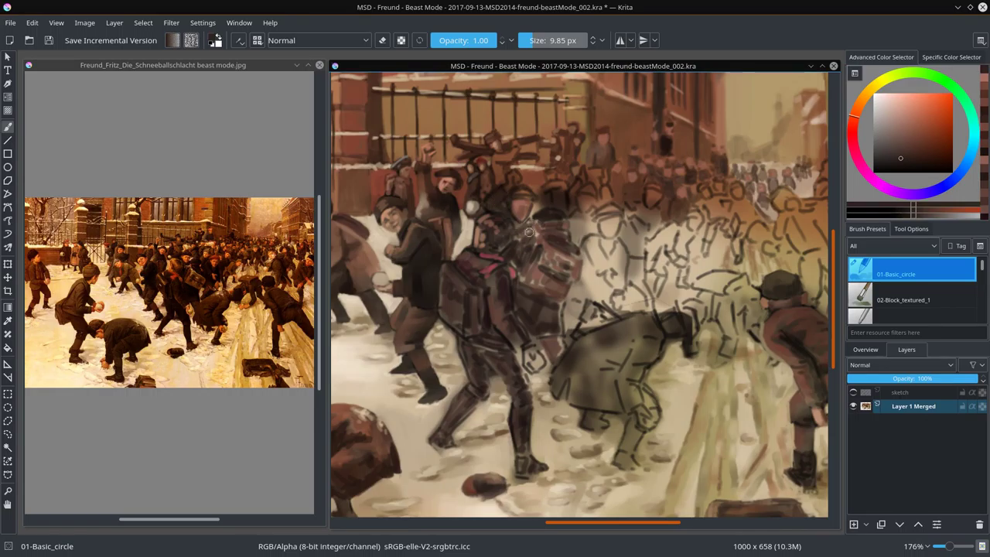
- Hatch dark strokes over the next sketched figure and paint the pinkish face behind it
{"action": "left_click", "coordinate": [509, 183], "text": "ctrl"}
{"action": "left_click", "coordinate": [530, 333], "text": "ctrl"}
{"action": "mouse_move", "coordinate": [549, 246]}
{"action": "left_mouse_down"}
{"action": "mouse_move", "coordinate": [591, 260]}
{"action": "mouse_move", "coordinate": [586, 294]}
{"action": "left_mouse_up"}
{"action": "left_click_drag", "start_coordinate": [599, 243], "coordinate": [617, 300]}
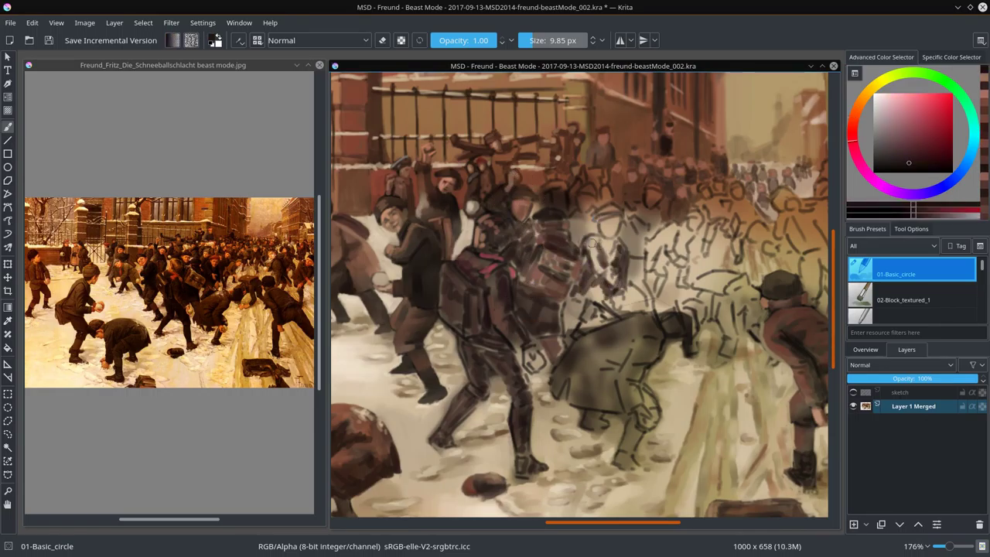
{"action": "left_click", "coordinate": [588, 255], "text": "ctrl"}
{"action": "left_click", "coordinate": [595, 247], "text": "ctrl"}
{"action": "left_click", "coordinate": [603, 247], "text": "ctrl"}
{"action": "left_click_drag", "start_coordinate": [591, 244], "coordinate": [597, 269]}
{"action": "left_click", "coordinate": [596, 289], "text": "ctrl"}
- Sample orange-brown and redder brown tones from the crowd and save the painting
{"action": "left_click", "coordinate": [424, 278], "text": "ctrl"}
{"action": "left_click", "coordinate": [450, 312], "text": "ctrl"}
{"action": "left_click", "coordinate": [583, 176], "text": "ctrl"}
{"action": "left_click", "coordinate": [576, 177], "text": "ctrl"}
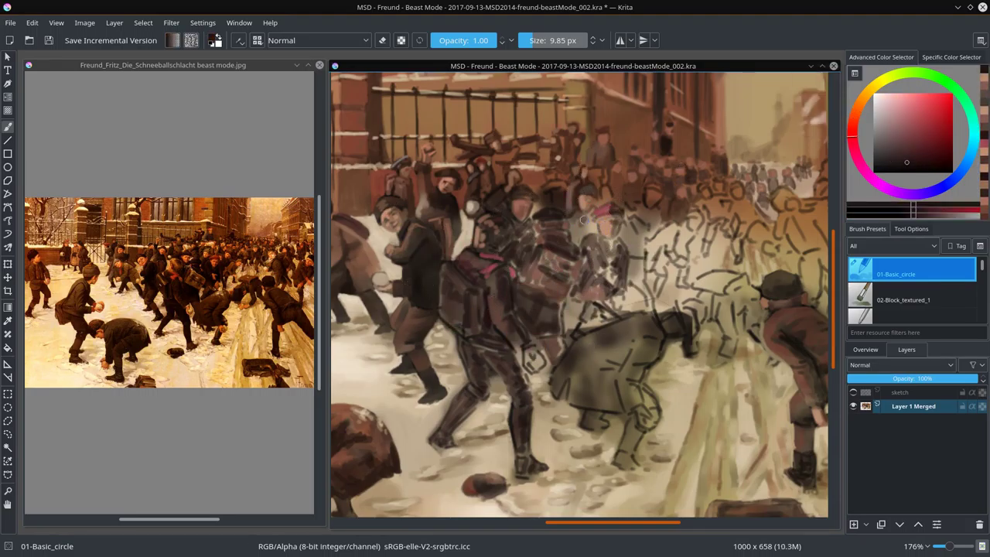
{"action": "left_click", "coordinate": [538, 179], "text": "ctrl"}
{"action": "left_click", "coordinate": [542, 170], "text": "ctrl"}
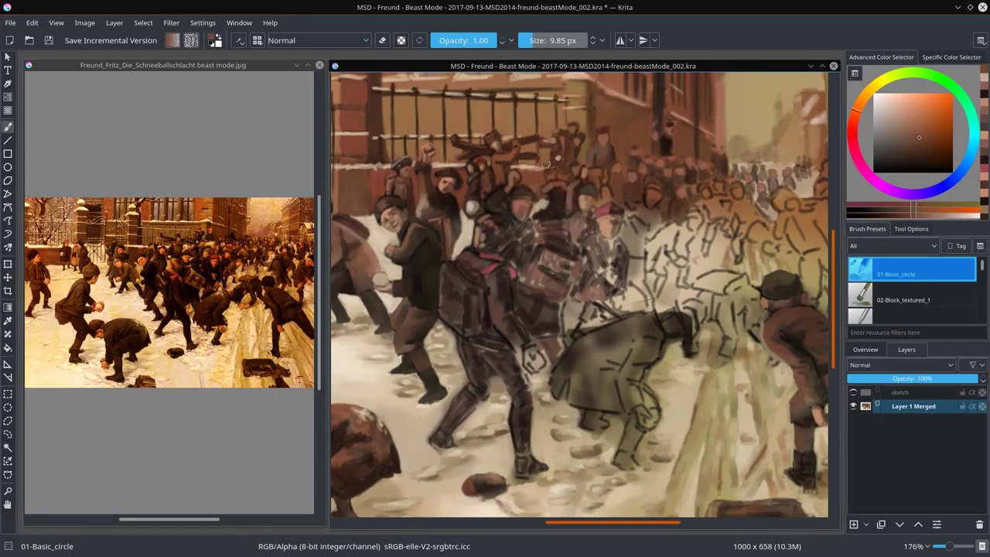
{"action": "left_click", "coordinate": [551, 190], "text": "ctrl"}
{"action": "left_click", "coordinate": [48, 42]}
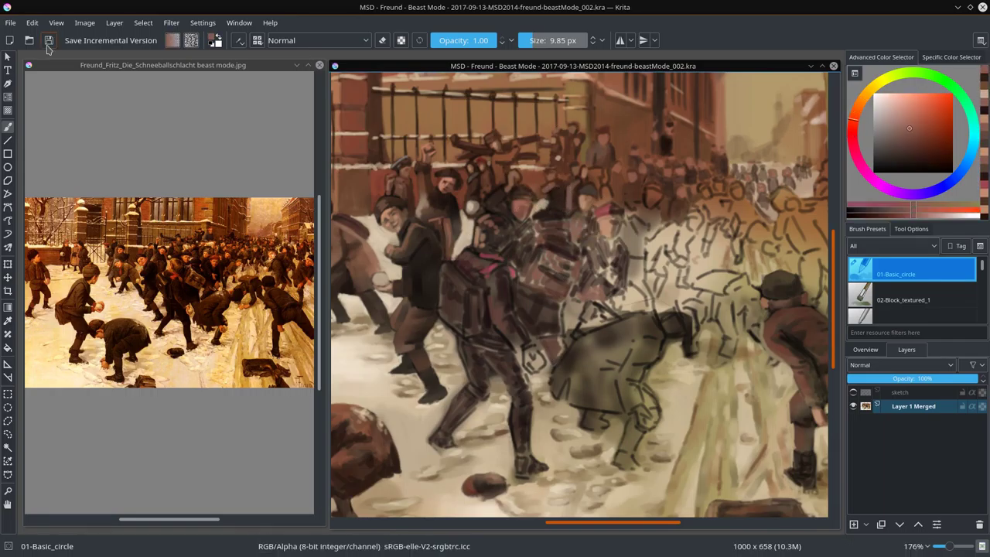
{"action": "mouse_move", "coordinate": [608, 523]}
{"action": "left_mouse_down"}
{"action": "mouse_move", "coordinate": [659, 531]}
{"action": "mouse_move", "coordinate": [426, 530]}
{"action": "mouse_move", "coordinate": [620, 530]}
{"action": "left_mouse_up"}
{"action": "scroll", "coordinate": [912, 294], "scroll_direction": "down", "scroll_amount": 1}
{"action": "left_click", "coordinate": [913, 295]}
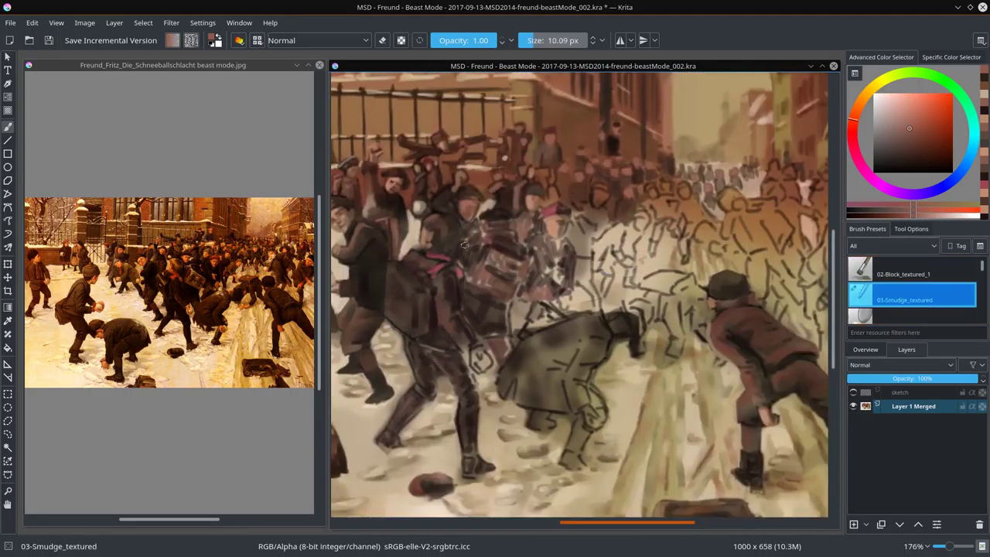
- Smudge the central crowd, the pink-scarfed figure's legs and the figure to their right
{"action": "mouse_move", "coordinate": [464, 245]}
{"action": "left_mouse_down"}
{"action": "mouse_move", "coordinate": [472, 249]}
{"action": "mouse_move", "coordinate": [495, 218]}
{"action": "mouse_move", "coordinate": [477, 259]}
{"action": "mouse_move", "coordinate": [494, 315]}
{"action": "left_mouse_up"}
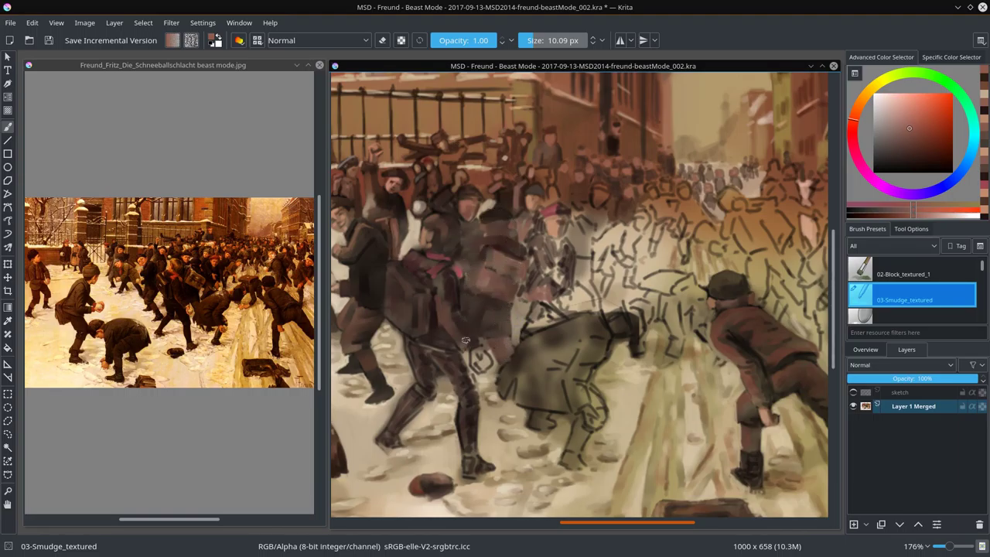
{"action": "left_click_drag", "start_coordinate": [473, 354], "coordinate": [485, 365]}
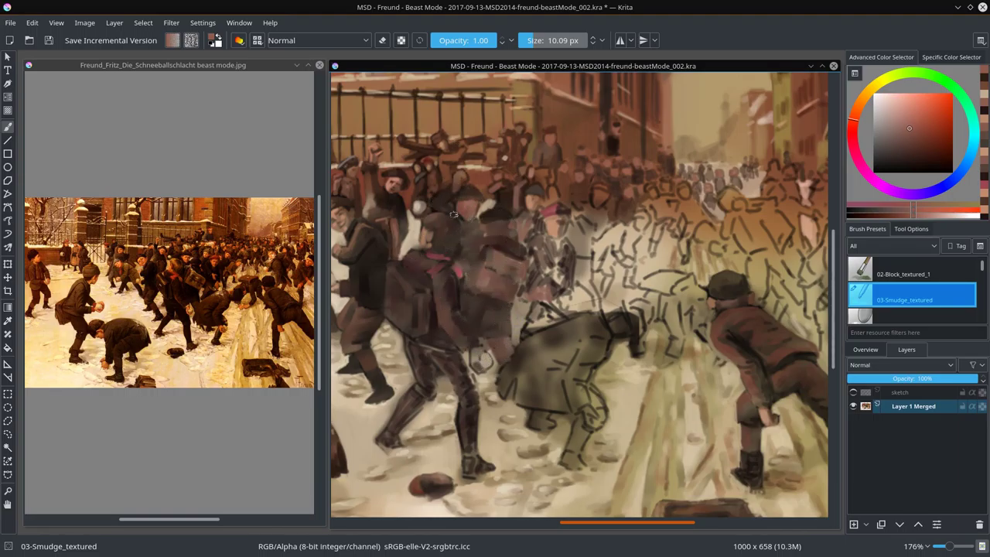
{"action": "mouse_move", "coordinate": [459, 282]}
{"action": "left_mouse_down"}
{"action": "mouse_move", "coordinate": [421, 350]}
{"action": "mouse_move", "coordinate": [425, 389]}
{"action": "mouse_move", "coordinate": [468, 382]}
{"action": "mouse_move", "coordinate": [479, 464]}
{"action": "mouse_move", "coordinate": [384, 433]}
{"action": "left_mouse_up"}
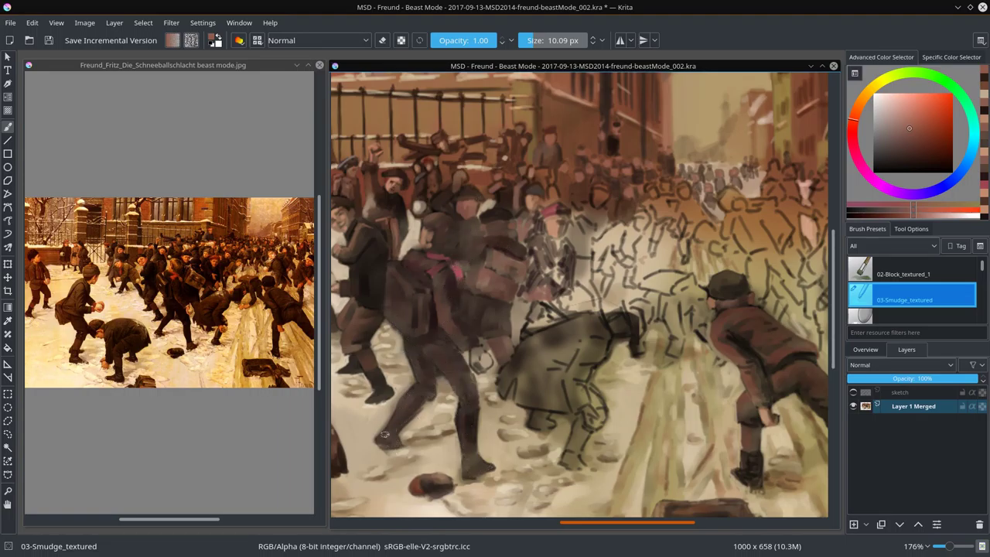
{"action": "mouse_move", "coordinate": [542, 263]}
{"action": "left_mouse_down"}
{"action": "mouse_move", "coordinate": [557, 224]}
{"action": "mouse_move", "coordinate": [560, 298]}
{"action": "mouse_move", "coordinate": [528, 178]}
{"action": "mouse_move", "coordinate": [568, 271]}
{"action": "mouse_move", "coordinate": [526, 339]}
{"action": "left_mouse_up"}
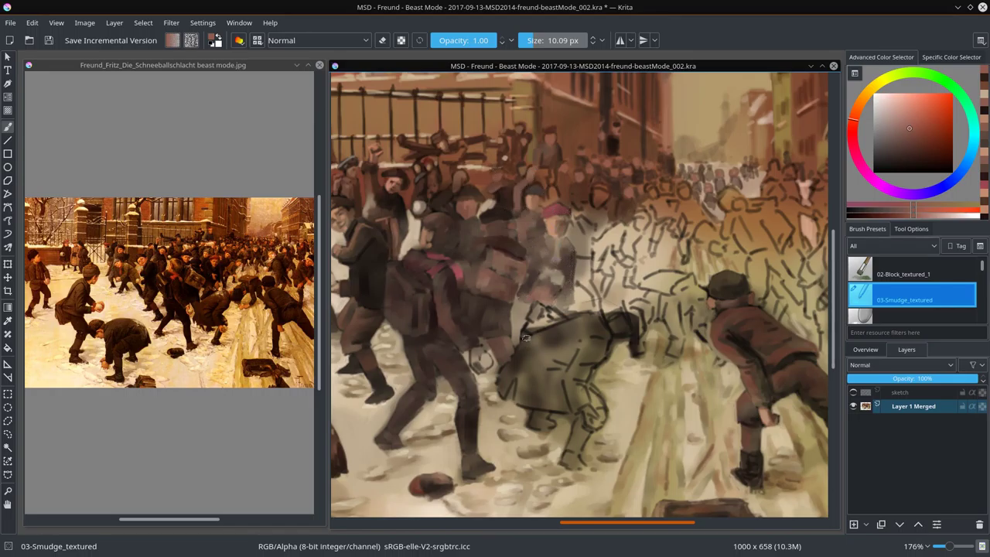
{"action": "scroll", "coordinate": [657, 194], "scroll_direction": "down", "scroll_amount": 5}
{"action": "scroll", "coordinate": [593, 272], "scroll_direction": "up", "scroll_amount": 4}
- With the basic round brush, paint sampled dark red strokes on the figures right of centre
{"action": "key", "text": "/"}
{"action": "key", "text": "k"}
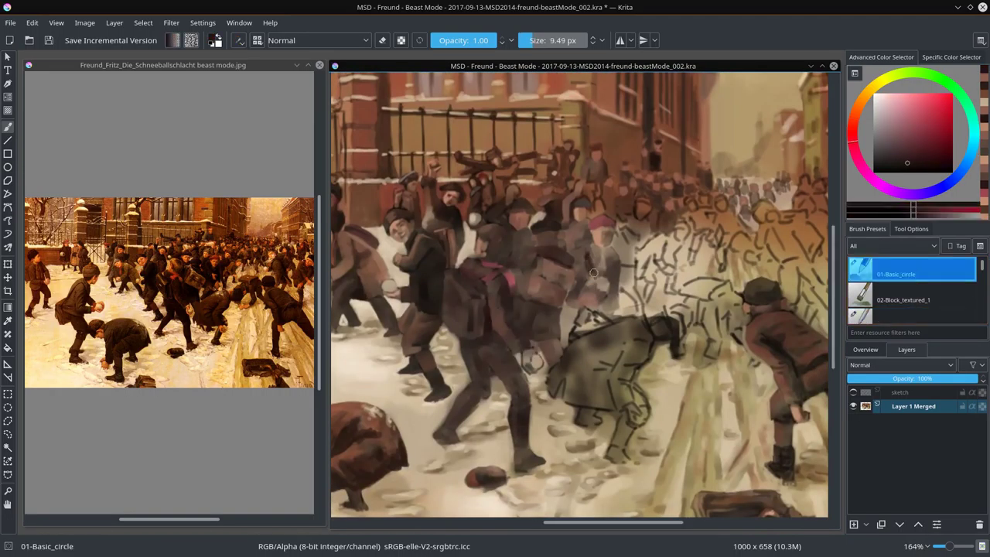
{"action": "mouse_move", "coordinate": [607, 255]}
{"action": "left_mouse_down"}
{"action": "mouse_move", "coordinate": [585, 285]}
{"action": "mouse_move", "coordinate": [588, 296]}
{"action": "mouse_move", "coordinate": [608, 298]}
{"action": "mouse_move", "coordinate": [576, 301]}
{"action": "left_mouse_up"}
{"action": "key", "text": "/"}
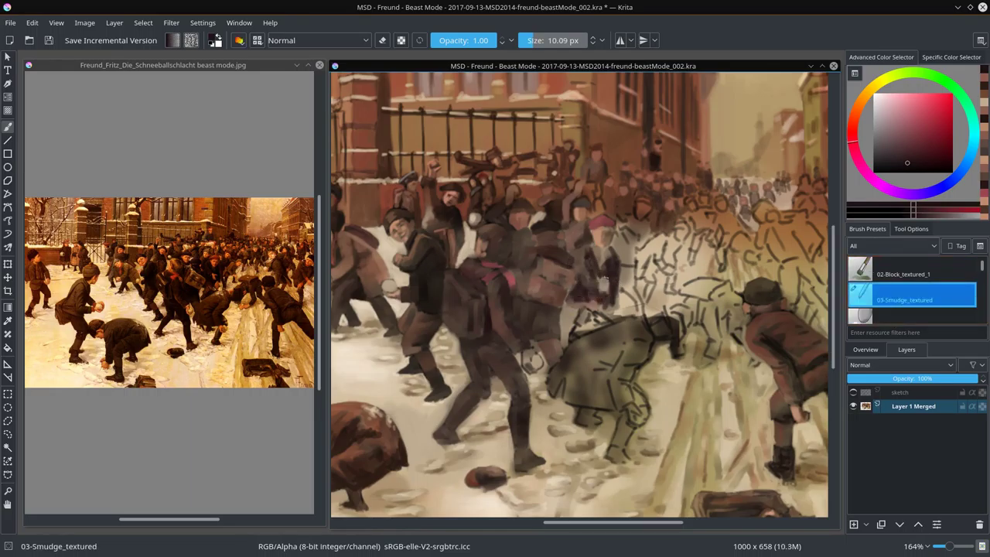
{"action": "key", "text": "/"}
{"action": "mouse_move", "coordinate": [632, 221]}
{"action": "left_mouse_down"}
{"action": "mouse_move", "coordinate": [583, 229]}
{"action": "mouse_move", "coordinate": [576, 310]}
{"action": "left_mouse_up"}
{"action": "left_click", "coordinate": [479, 305], "text": "ctrl"}
{"action": "left_click_drag", "start_coordinate": [583, 256], "coordinate": [578, 317]}
{"action": "left_click", "coordinate": [550, 210], "text": "ctrl"}
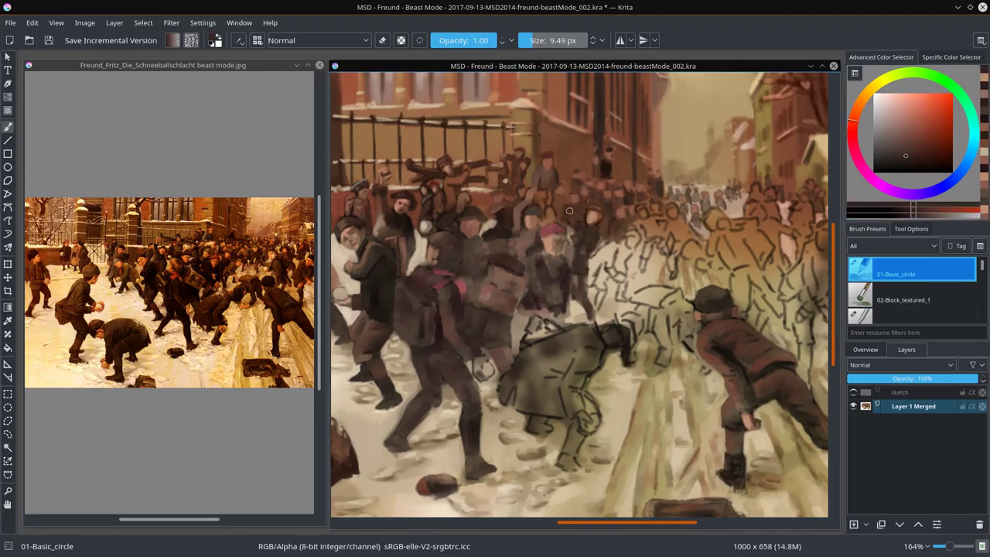
{"action": "left_click", "coordinate": [563, 310], "text": "ctrl"}
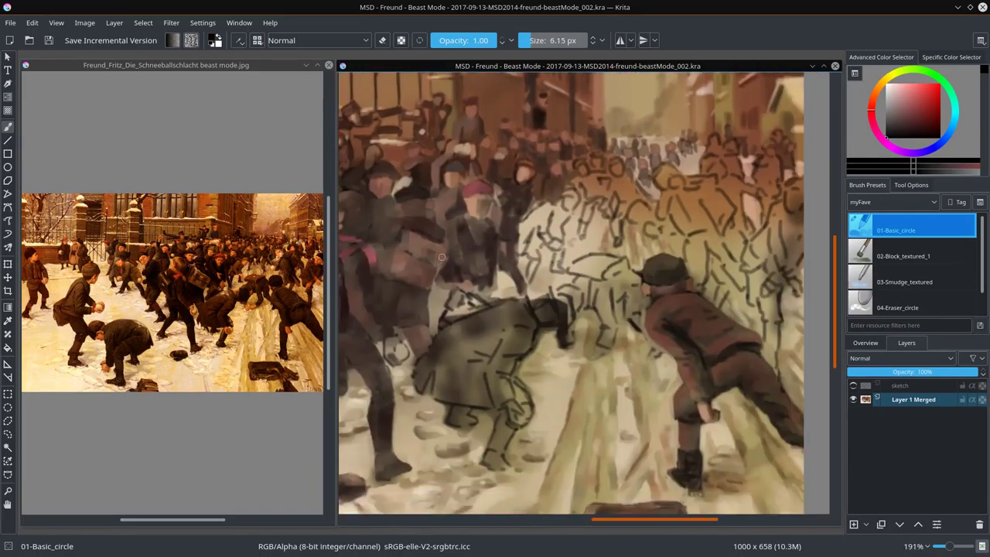
- Paint dark brownish strokes over the sketched crowd figures using colours sampled from the canvas
{"action": "left_click", "coordinate": [526, 228], "text": "ctrl"}
{"action": "left_click_drag", "start_coordinate": [523, 232], "coordinate": [541, 207]}
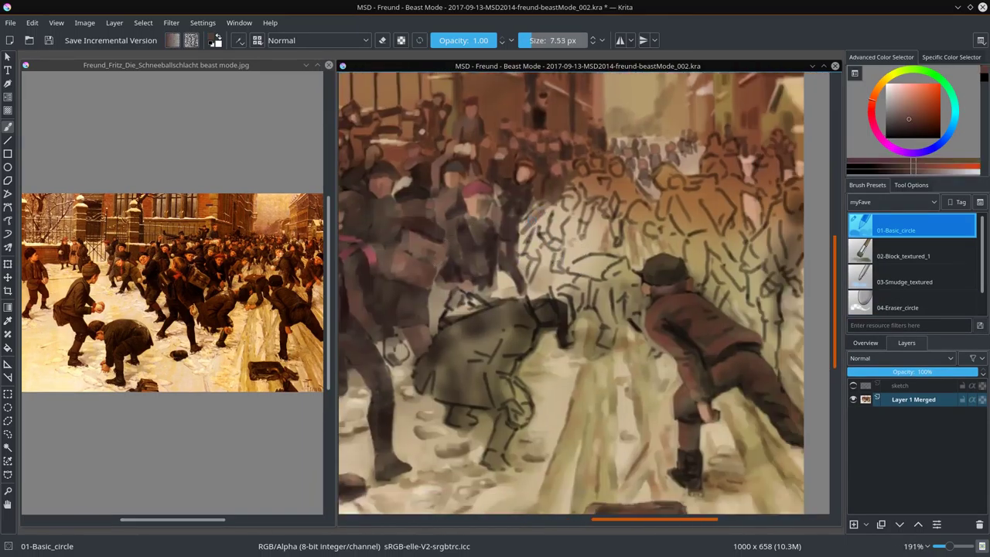
{"action": "left_click", "coordinate": [557, 215], "text": "ctrl"}
{"action": "mouse_move", "coordinate": [566, 208]}
{"action": "left_mouse_down"}
{"action": "mouse_move", "coordinate": [478, 203]}
{"action": "mouse_move", "coordinate": [560, 180]}
{"action": "mouse_move", "coordinate": [547, 180]}
{"action": "mouse_move", "coordinate": [534, 229]}
{"action": "left_mouse_up"}
{"action": "left_click", "coordinate": [572, 194], "text": "ctrl"}
{"action": "left_click", "coordinate": [550, 218], "text": "ctrl"}
{"action": "left_click", "coordinate": [534, 229], "text": "ctrl"}
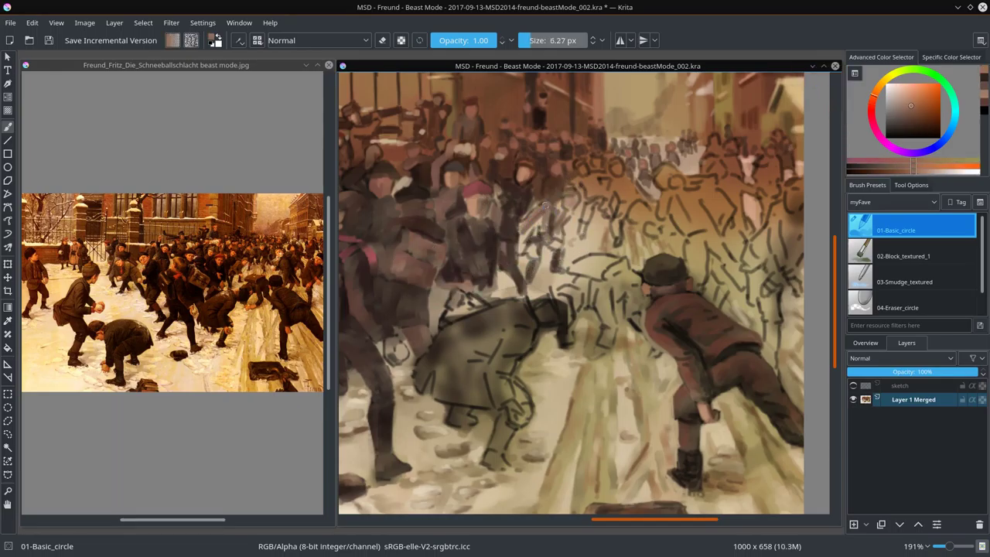
{"action": "key", "text": "bracketleft"}
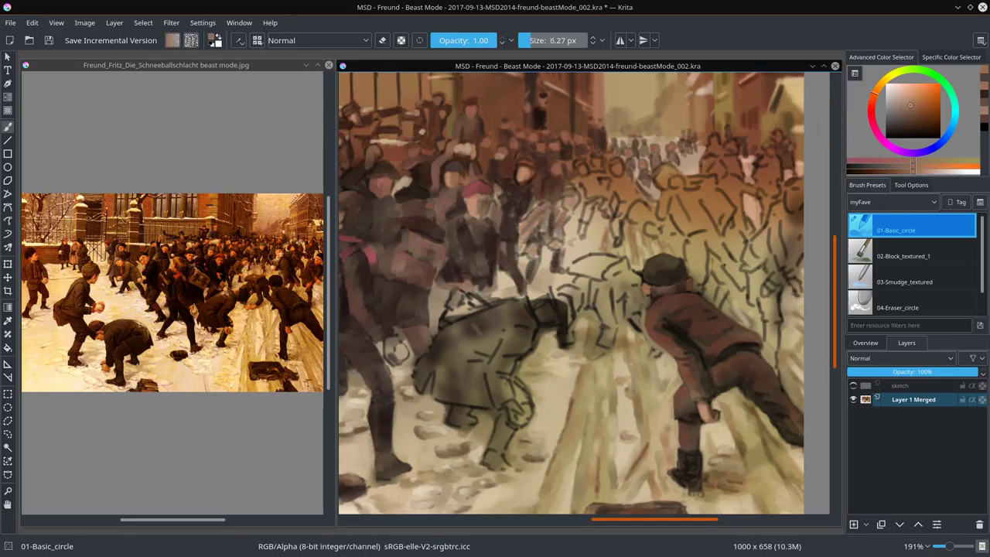
- Dab a light mark on the left crowd and paint mauve onto the crouching figure's coat
{"action": "left_click", "coordinate": [458, 329], "text": "ctrl"}
{"action": "left_click", "coordinate": [456, 333], "text": "ctrl"}
{"action": "left_click", "coordinate": [456, 334], "text": "ctrl"}
{"action": "left_click_drag", "start_coordinate": [391, 340], "coordinate": [394, 360]}
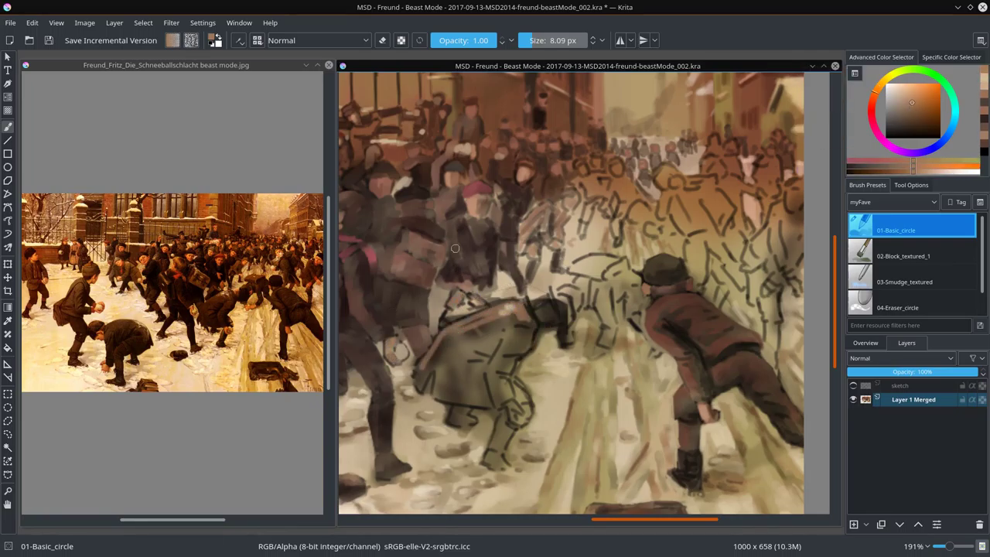
{"action": "left_click", "coordinate": [456, 338], "text": "ctrl"}
{"action": "left_click", "coordinate": [456, 338], "text": "ctrl"}
{"action": "mouse_move", "coordinate": [441, 333]}
{"action": "left_mouse_down"}
{"action": "mouse_move", "coordinate": [464, 364]}
{"action": "mouse_move", "coordinate": [507, 324]}
{"action": "left_mouse_up"}
{"action": "mouse_move", "coordinate": [417, 359]}
{"action": "left_mouse_down"}
{"action": "mouse_move", "coordinate": [508, 344]}
{"action": "mouse_move", "coordinate": [541, 317]}
{"action": "left_mouse_up"}
{"action": "key", "text": "bracketright"}
{"action": "key", "text": "bracketleft"}
- Add dark strokes along the crouching figure's coat and legs
{"action": "left_click", "coordinate": [534, 325], "text": "ctrl"}
{"action": "mouse_move", "coordinate": [481, 334]}
{"action": "left_mouse_down"}
{"action": "mouse_move", "coordinate": [504, 355]}
{"action": "mouse_move", "coordinate": [532, 355]}
{"action": "mouse_move", "coordinate": [491, 465]}
{"action": "left_mouse_up"}
{"action": "left_click", "coordinate": [498, 367], "text": "ctrl"}
{"action": "left_click", "coordinate": [492, 360], "text": "ctrl"}
{"action": "left_click", "coordinate": [492, 361], "text": "ctrl"}
{"action": "left_click", "coordinate": [512, 403], "text": "ctrl"}
{"action": "left_click", "coordinate": [528, 412], "text": "ctrl"}
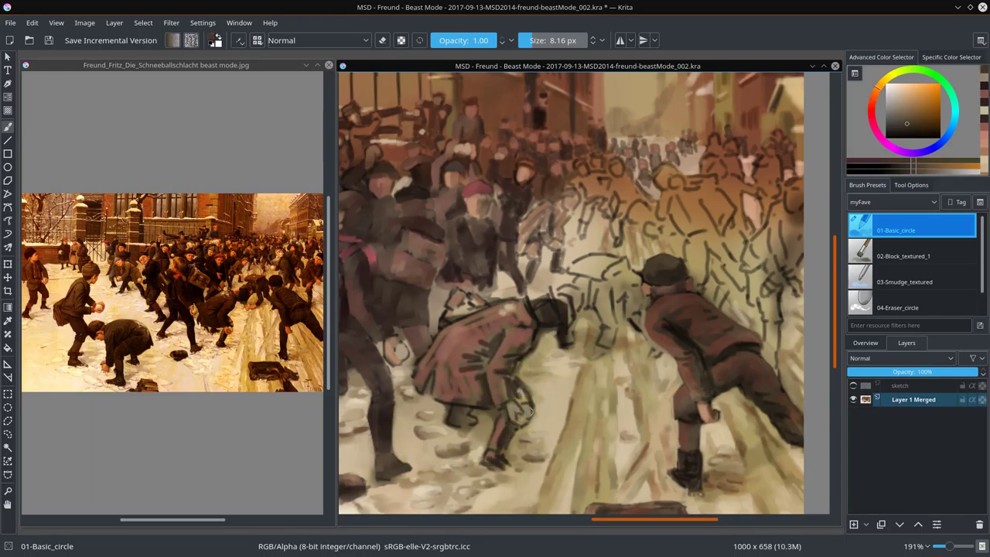
{"action": "left_click", "coordinate": [466, 313], "text": "ctrl"}
- Darken the leaning sketched figure with dark strokes, then sample lighter and darker browns
{"action": "mouse_move", "coordinate": [628, 257]}
{"action": "left_mouse_down"}
{"action": "mouse_move", "coordinate": [619, 298]}
{"action": "mouse_move", "coordinate": [622, 284]}
{"action": "left_mouse_up"}
{"action": "left_click_drag", "start_coordinate": [615, 302], "coordinate": [603, 344]}
{"action": "mouse_move", "coordinate": [579, 287]}
{"action": "left_mouse_down"}
{"action": "mouse_move", "coordinate": [560, 317]}
{"action": "mouse_move", "coordinate": [571, 300]}
{"action": "left_mouse_up"}
{"action": "left_click_drag", "start_coordinate": [605, 267], "coordinate": [576, 279]}
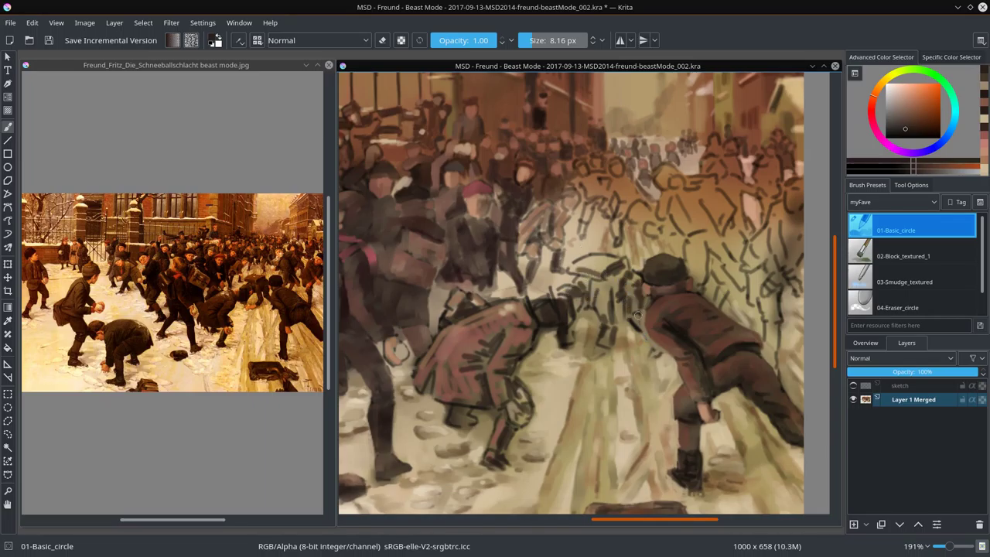
{"action": "left_click_drag", "start_coordinate": [638, 304], "coordinate": [632, 322]}
{"action": "left_click", "coordinate": [611, 288], "text": "ctrl"}
{"action": "left_click_drag", "start_coordinate": [604, 258], "coordinate": [572, 271]}
{"action": "left_click_drag", "start_coordinate": [633, 277], "coordinate": [606, 340]}
{"action": "left_click", "coordinate": [588, 333], "text": "ctrl"}
{"action": "left_click", "coordinate": [562, 334], "text": "ctrl"}
{"action": "left_click", "coordinate": [563, 334], "text": "ctrl"}
{"action": "left_click", "coordinate": [594, 302], "text": "ctrl"}
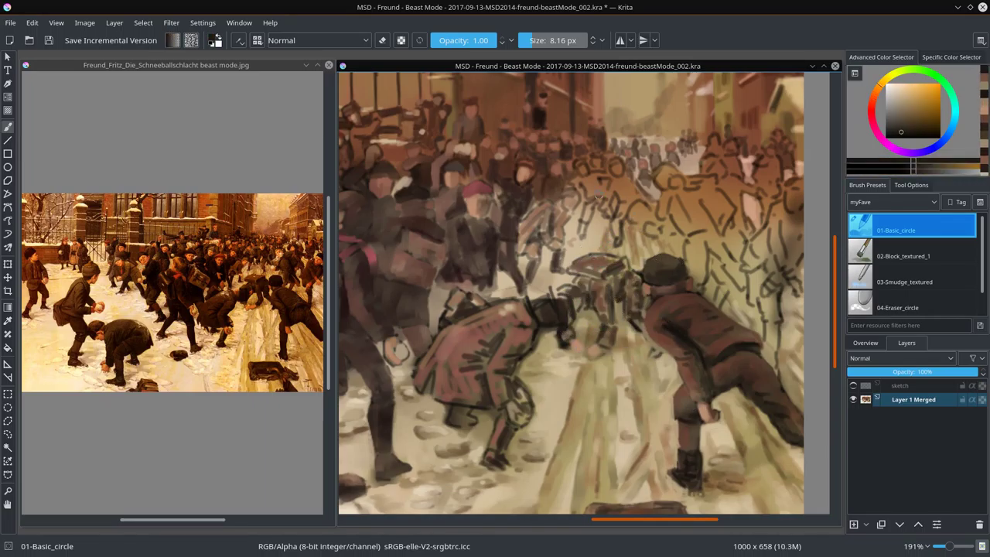
- Outline the sketched background figures in dark brown and sample reddish and dark shades nearby
{"action": "mouse_move", "coordinate": [583, 174]}
{"action": "left_mouse_down"}
{"action": "mouse_move", "coordinate": [630, 177]}
{"action": "mouse_move", "coordinate": [645, 209]}
{"action": "mouse_move", "coordinate": [640, 188]}
{"action": "mouse_move", "coordinate": [674, 218]}
{"action": "mouse_move", "coordinate": [701, 204]}
{"action": "mouse_move", "coordinate": [729, 256]}
{"action": "mouse_move", "coordinate": [709, 253]}
{"action": "mouse_move", "coordinate": [698, 198]}
{"action": "left_mouse_up"}
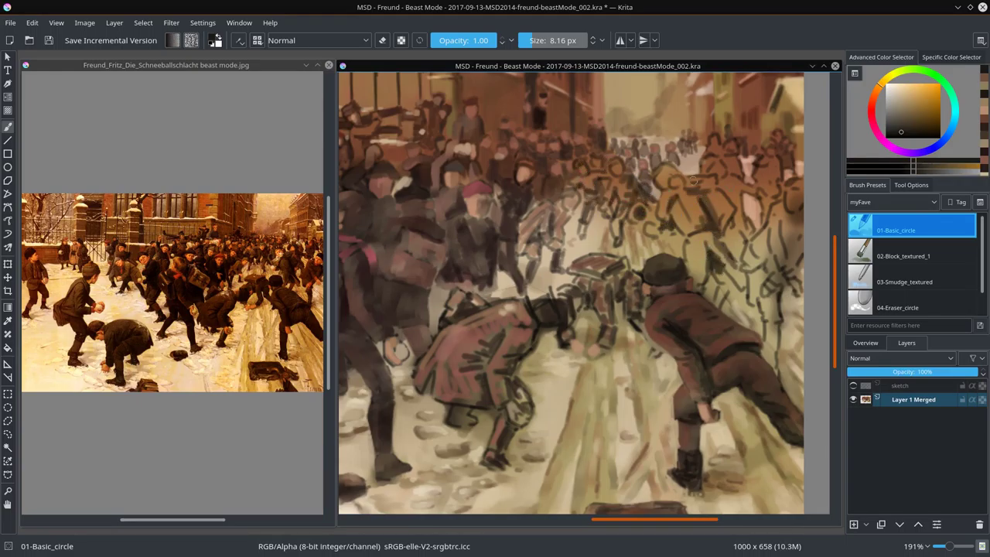
{"action": "left_click", "coordinate": [664, 181], "text": "ctrl"}
{"action": "left_click", "coordinate": [695, 198], "text": "ctrl"}
{"action": "left_click", "coordinate": [695, 197], "text": "ctrl"}
{"action": "left_click", "coordinate": [698, 189], "text": "ctrl"}
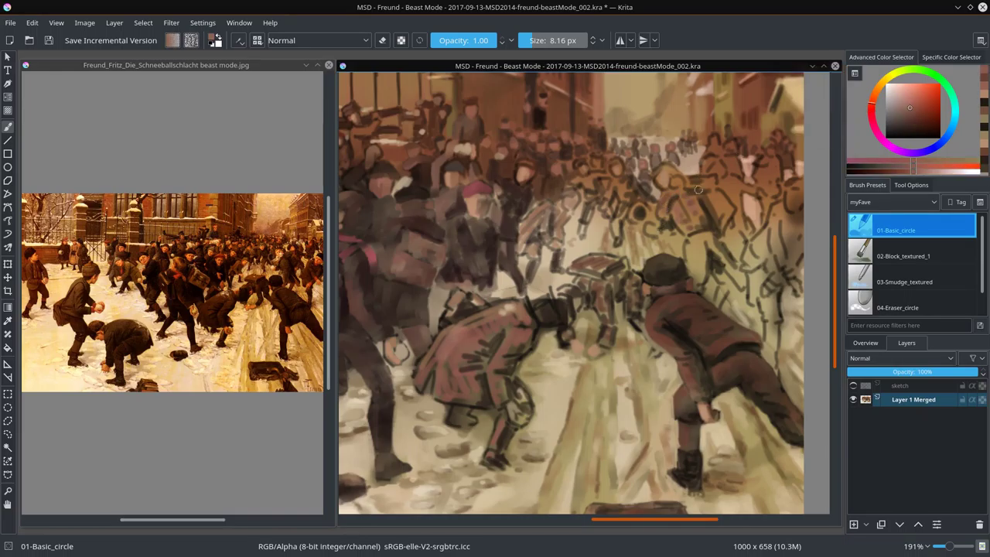
{"action": "left_click", "coordinate": [735, 236], "text": "ctrl"}
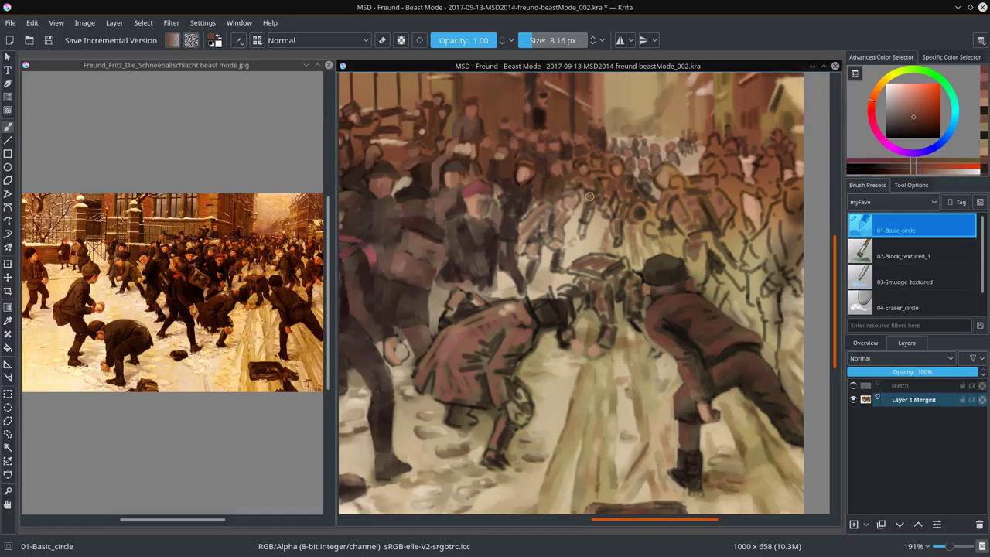
{"action": "left_click", "coordinate": [681, 146], "text": "ctrl"}
{"action": "left_click", "coordinate": [718, 251], "text": "ctrl"}
{"action": "left_click", "coordinate": [750, 279], "text": "ctrl"}
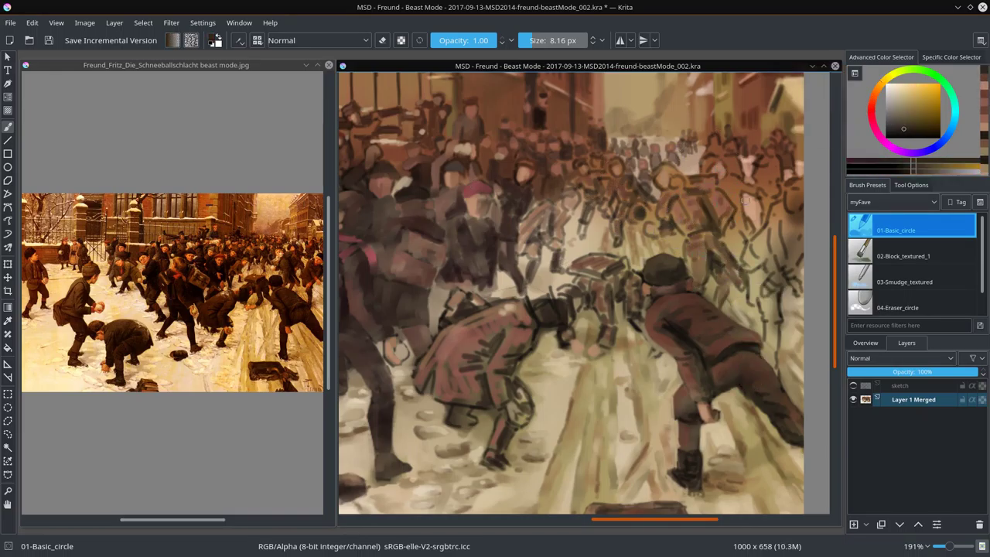
- Sample light orange, pale yellow-orange, grey-brown and lighter brown shades from the right-hand figures
{"action": "left_click", "coordinate": [731, 162], "text": "ctrl"}
{"action": "left_click", "coordinate": [730, 144], "text": "ctrl"}
{"action": "left_click", "coordinate": [782, 182], "text": "ctrl"}
{"action": "left_click", "coordinate": [761, 214], "text": "ctrl"}
{"action": "left_click", "coordinate": [719, 228], "text": "ctrl"}
{"action": "left_click", "coordinate": [677, 241], "text": "ctrl"}
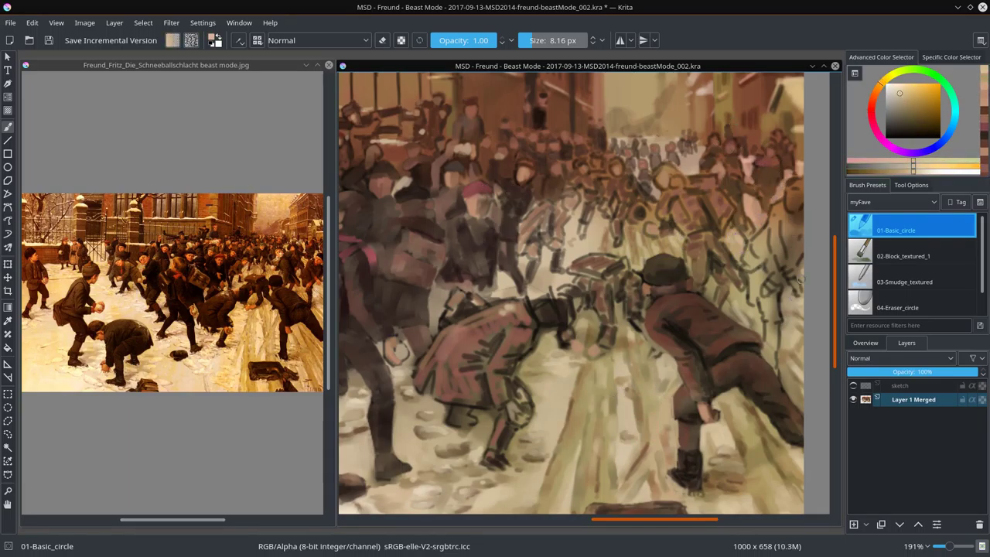
{"action": "left_click", "coordinate": [758, 252], "text": "ctrl"}
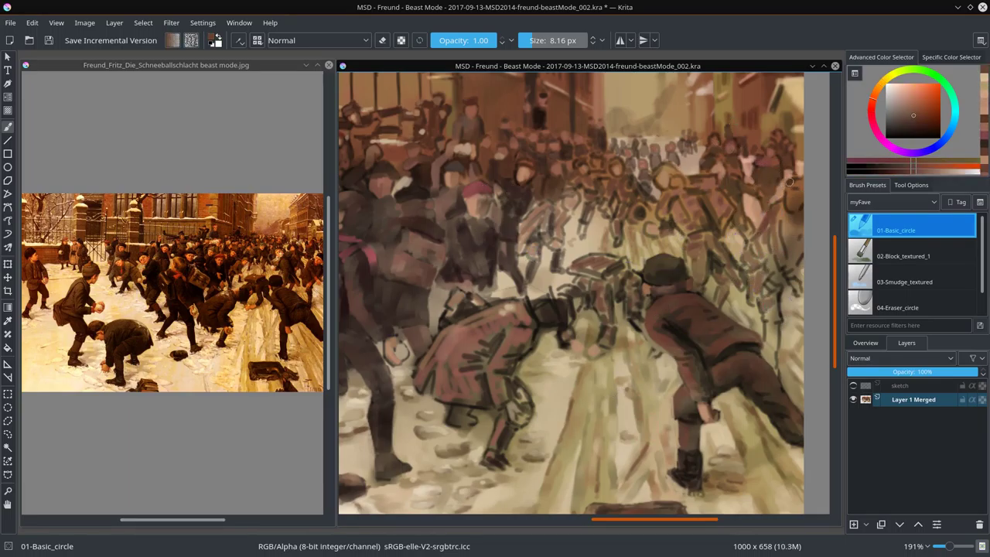
{"action": "left_click", "coordinate": [792, 186], "text": "ctrl"}
{"action": "left_click", "coordinate": [787, 239], "text": "ctrl"}
{"action": "left_click", "coordinate": [771, 275], "text": "ctrl"}
{"action": "left_click", "coordinate": [740, 315], "text": "ctrl"}
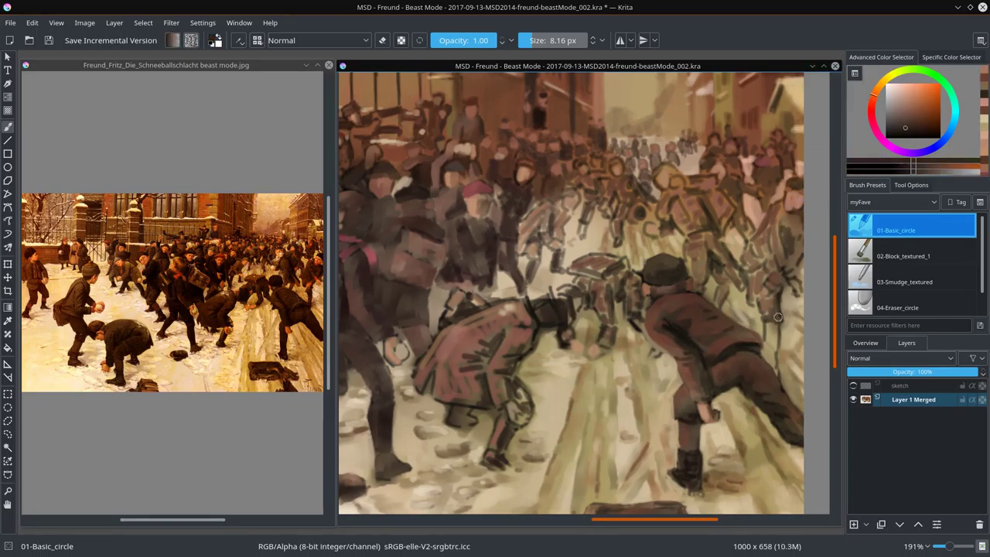
{"action": "left_click", "coordinate": [773, 334], "text": "ctrl"}
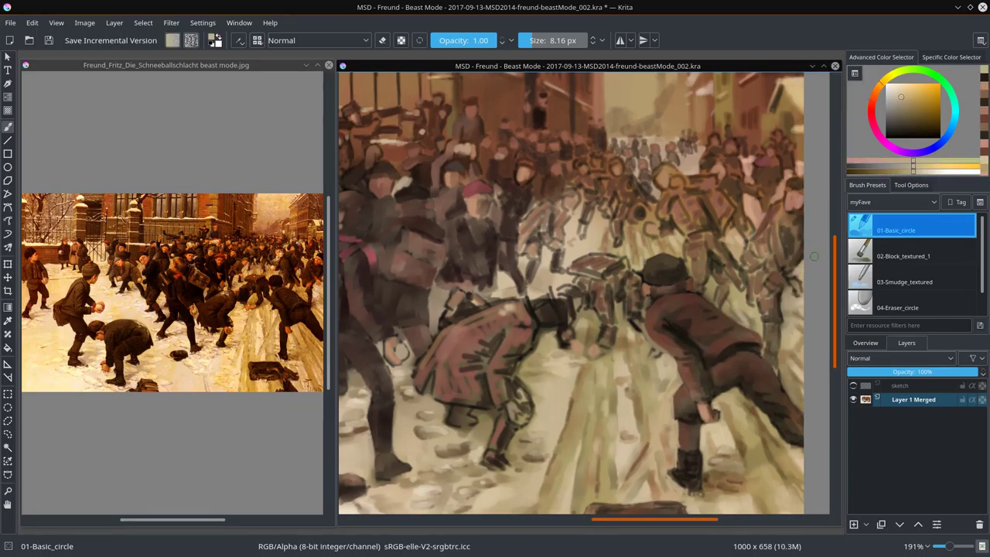
{"action": "left_click", "coordinate": [48, 40]}
- Smudge the bending figures' backs, hats, heads, hands and lower legs together with the textured smudge brush
{"action": "key", "text": "slash"}
{"action": "mouse_move", "coordinate": [433, 340]}
{"action": "left_mouse_down"}
{"action": "mouse_move", "coordinate": [449, 398]}
{"action": "mouse_move", "coordinate": [455, 288]}
{"action": "mouse_move", "coordinate": [502, 331]}
{"action": "mouse_move", "coordinate": [463, 355]}
{"action": "mouse_move", "coordinate": [485, 330]}
{"action": "mouse_move", "coordinate": [485, 393]}
{"action": "left_mouse_up"}
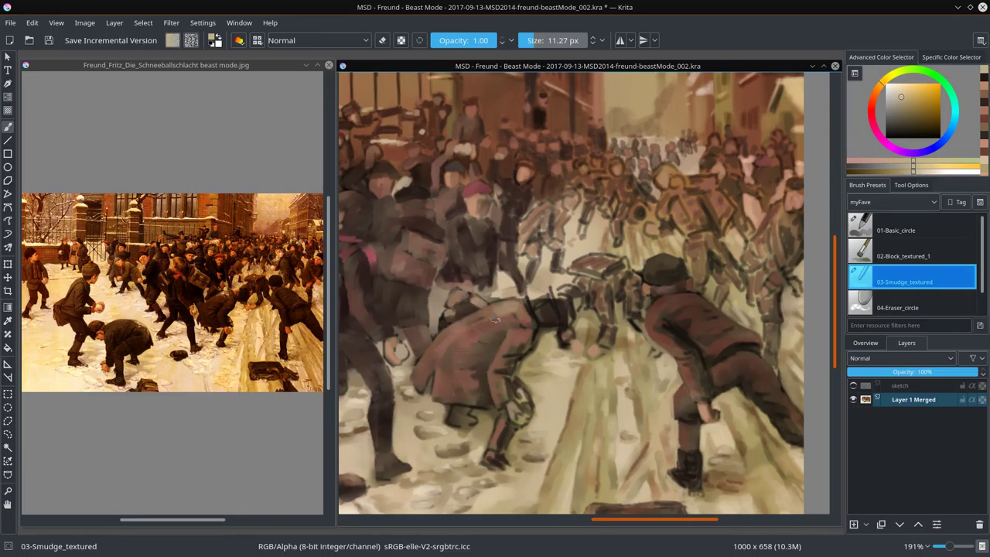
{"action": "mouse_move", "coordinate": [495, 319]}
{"action": "left_mouse_down"}
{"action": "mouse_move", "coordinate": [519, 322]}
{"action": "mouse_move", "coordinate": [502, 292]}
{"action": "mouse_move", "coordinate": [558, 305]}
{"action": "mouse_move", "coordinate": [546, 338]}
{"action": "mouse_move", "coordinate": [521, 357]}
{"action": "mouse_move", "coordinate": [525, 320]}
{"action": "mouse_move", "coordinate": [502, 382]}
{"action": "left_mouse_up"}
{"action": "mouse_move", "coordinate": [564, 307]}
{"action": "left_mouse_down"}
{"action": "mouse_move", "coordinate": [594, 295]}
{"action": "mouse_move", "coordinate": [565, 341]}
{"action": "mouse_move", "coordinate": [607, 328]}
{"action": "mouse_move", "coordinate": [597, 281]}
{"action": "left_mouse_up"}
{"action": "left_click_drag", "start_coordinate": [464, 422], "coordinate": [499, 450]}
{"action": "mouse_move", "coordinate": [573, 275]}
{"action": "left_mouse_down"}
{"action": "mouse_move", "coordinate": [600, 272]}
{"action": "mouse_move", "coordinate": [631, 287]}
{"action": "mouse_move", "coordinate": [638, 331]}
{"action": "left_mouse_up"}
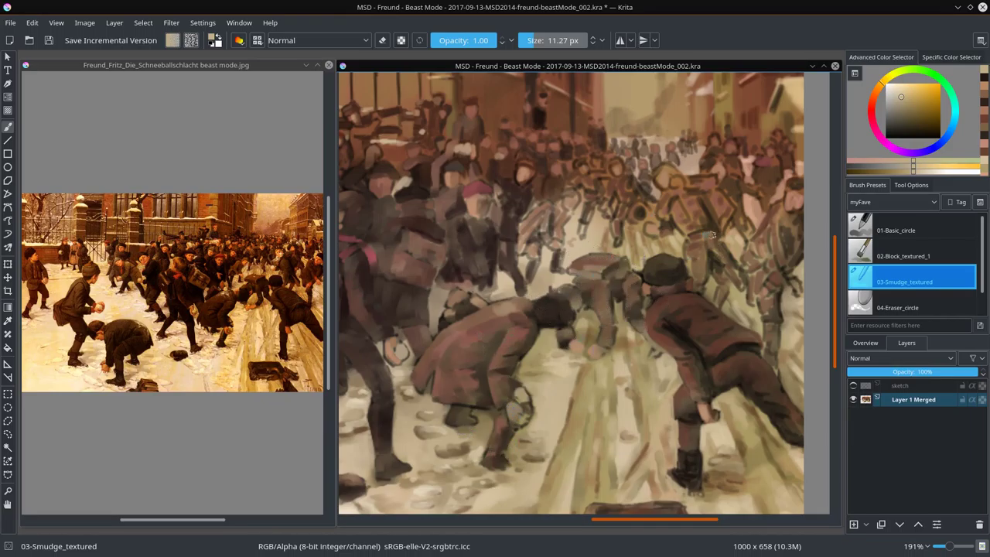
{"action": "key", "text": "bracketleft"}
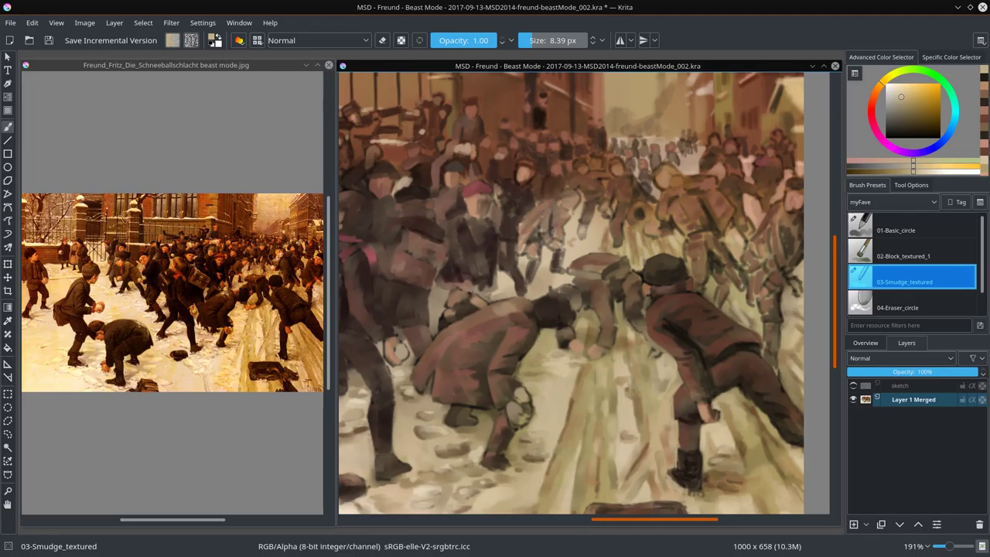
- Return to the basic round brush with a dark red-brown colour at about 21 px
{"action": "key", "text": "slash"}
{"action": "left_click", "coordinate": [664, 273], "text": "ctrl"}
{"action": "key", "text": "bracketright"}
{"action": "key", "text": "bracketright"}
{"action": "key", "text": "bracketright"}
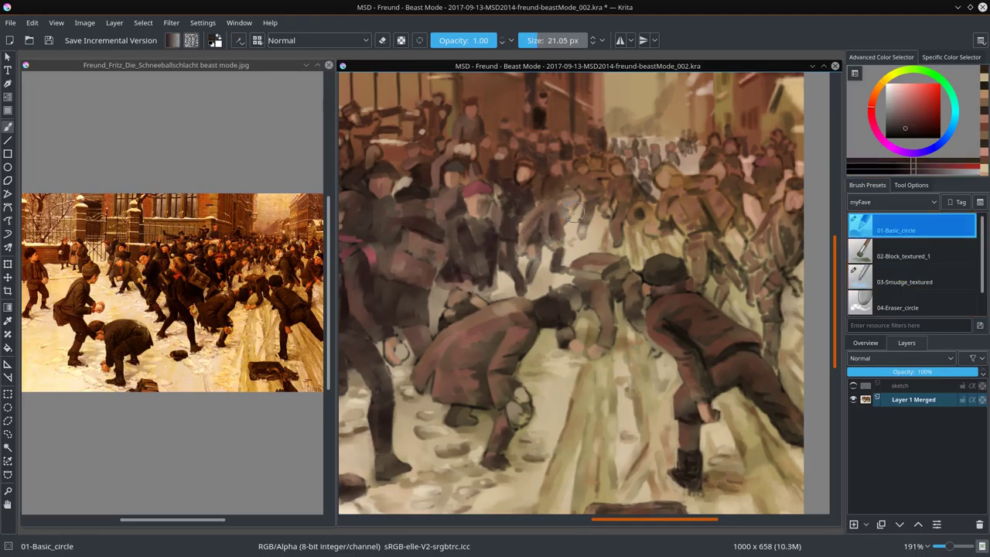
{"action": "key", "text": "slash"}
{"action": "key", "text": "slash"}
{"action": "key", "text": "slash"}
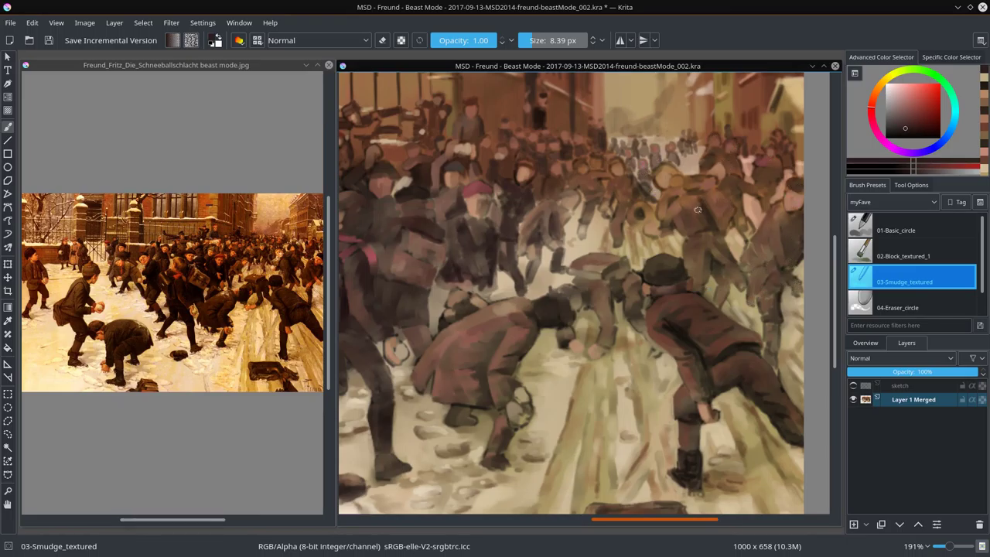
{"action": "left_click", "coordinate": [8, 421]}
- Copy a lassoed patch of the upper-right crowd onto its own layer, then merge it back down
{"action": "left_click_drag", "start_coordinate": [777, 135], "coordinate": [773, 131]}
{"action": "key", "text": "ctrl+t"}
{"action": "key", "text": "ctrl+c"}
{"action": "key", "text": "ctrl+v"}
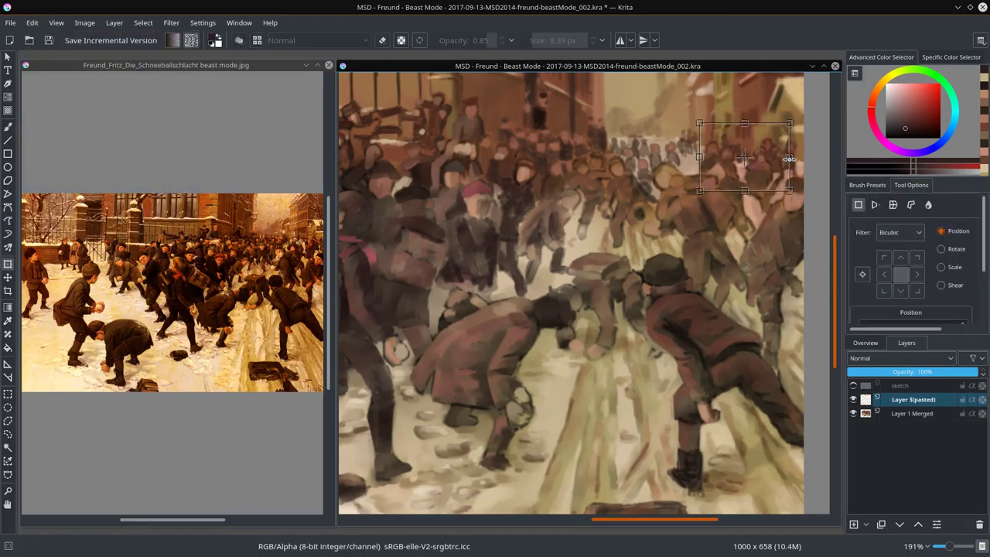
{"action": "key", "text": "Return"}
{"action": "key", "text": "alt+s"}
{"action": "key", "text": "Escape"}
{"action": "key", "text": "t"}
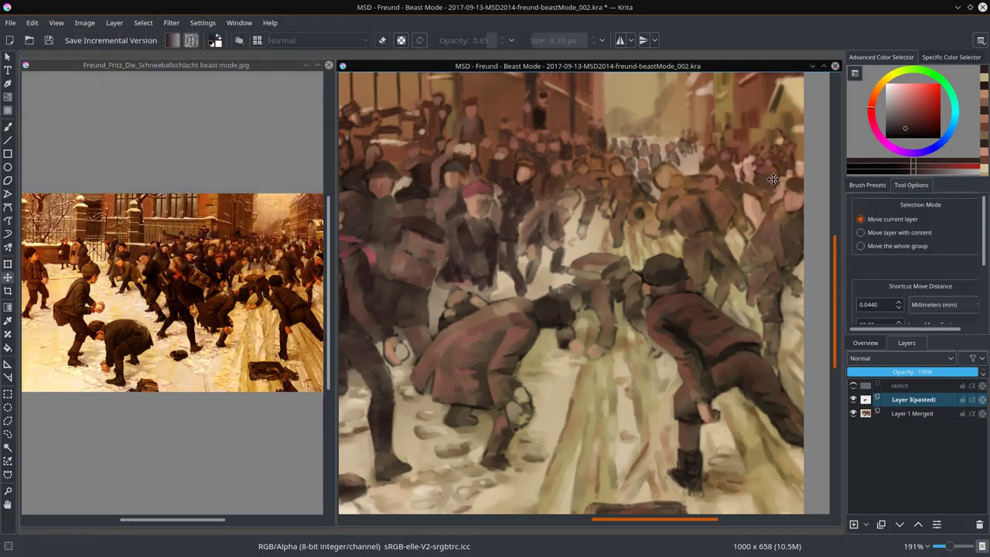
{"action": "right_click", "coordinate": [912, 399]}
{"action": "left_click", "coordinate": [858, 243]}
{"action": "left_click", "coordinate": [865, 342]}
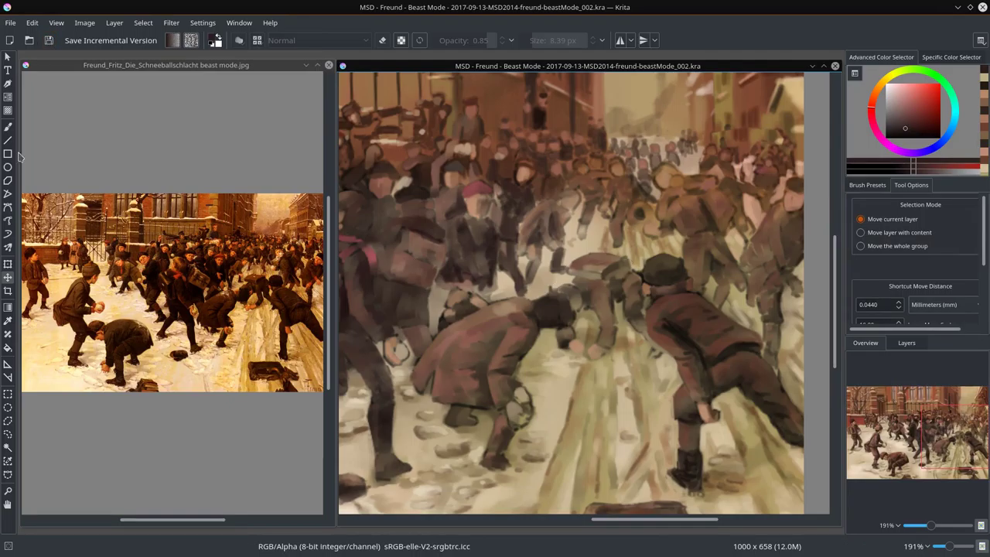
- Paint light warm and dark brown touches on the central figures with Basic_circle and Smudge_textured
{"action": "key", "text": "b"}
{"action": "key", "text": "/"}
{"action": "left_click", "coordinate": [727, 191], "text": "ctrl"}
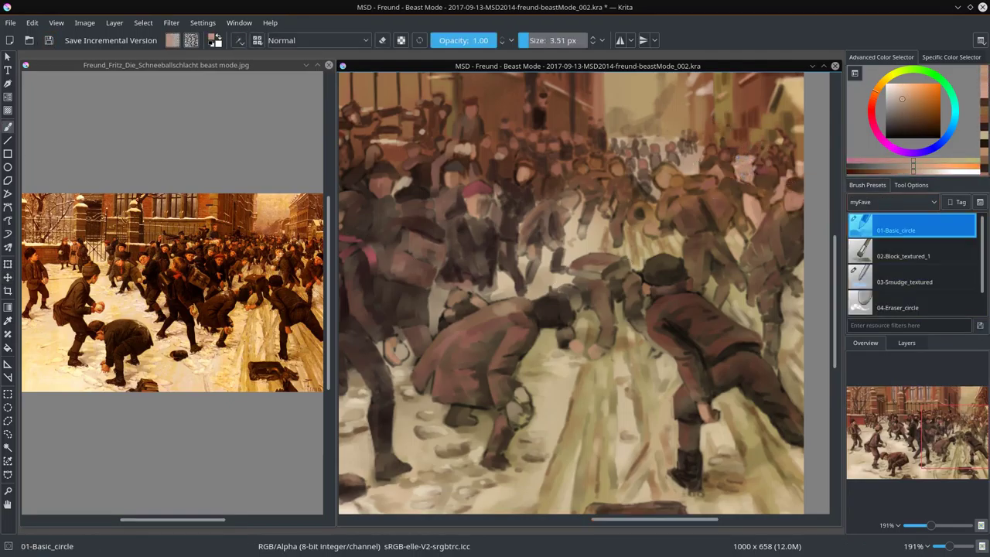
{"action": "left_click", "coordinate": [769, 137], "text": "ctrl"}
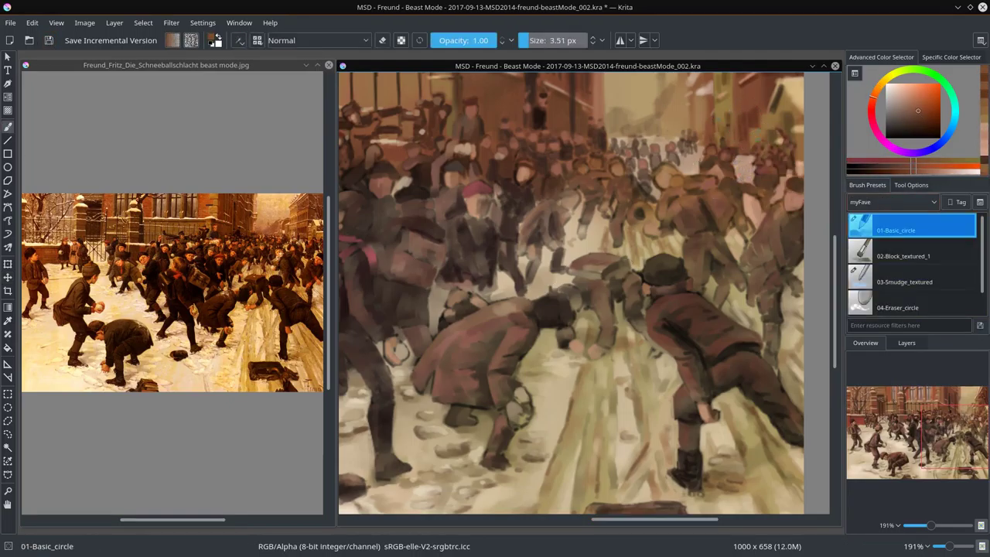
{"action": "left_click", "coordinate": [777, 186], "text": "ctrl"}
{"action": "key", "text": "/"}
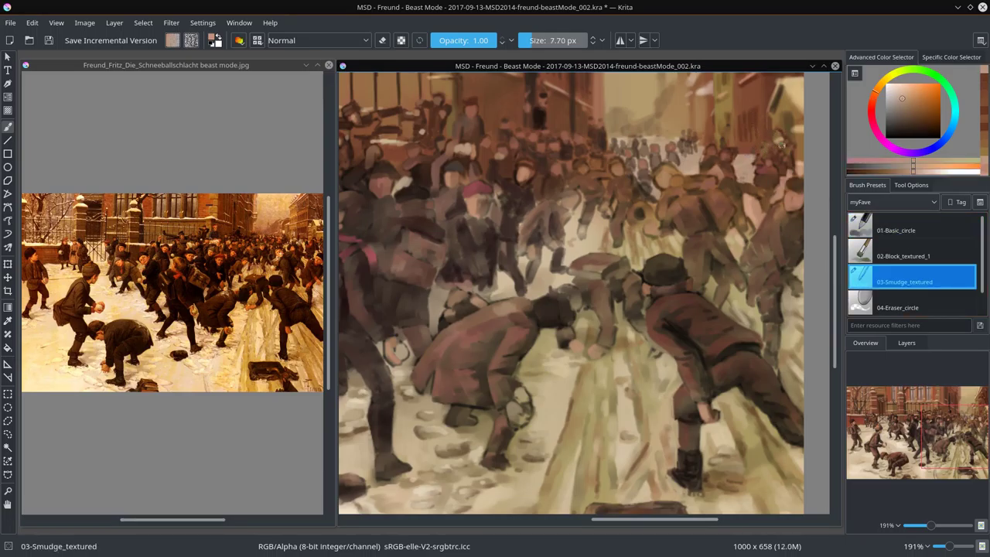
{"action": "key", "text": "/"}
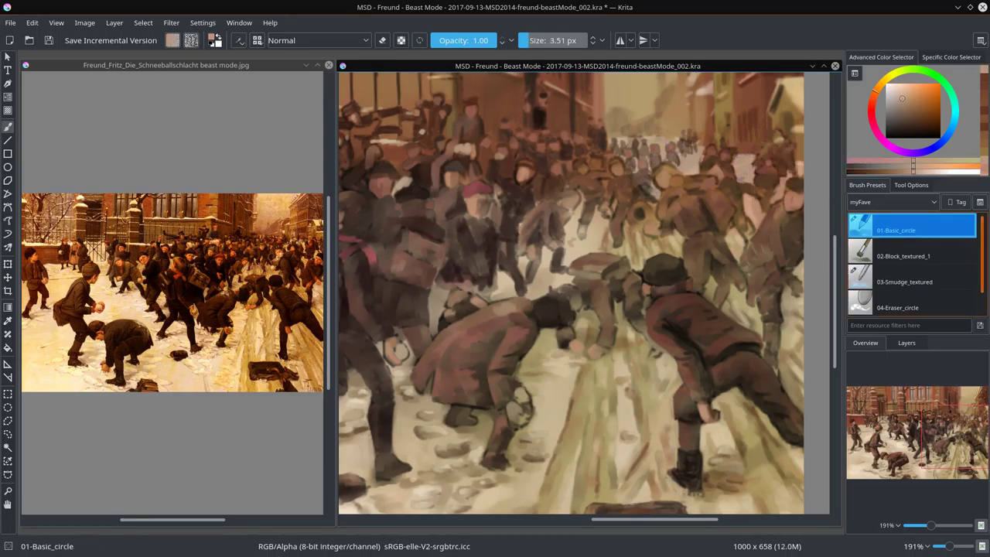
{"action": "left_click", "coordinate": [752, 203], "text": "ctrl"}
{"action": "left_click", "coordinate": [807, 152], "text": "ctrl"}
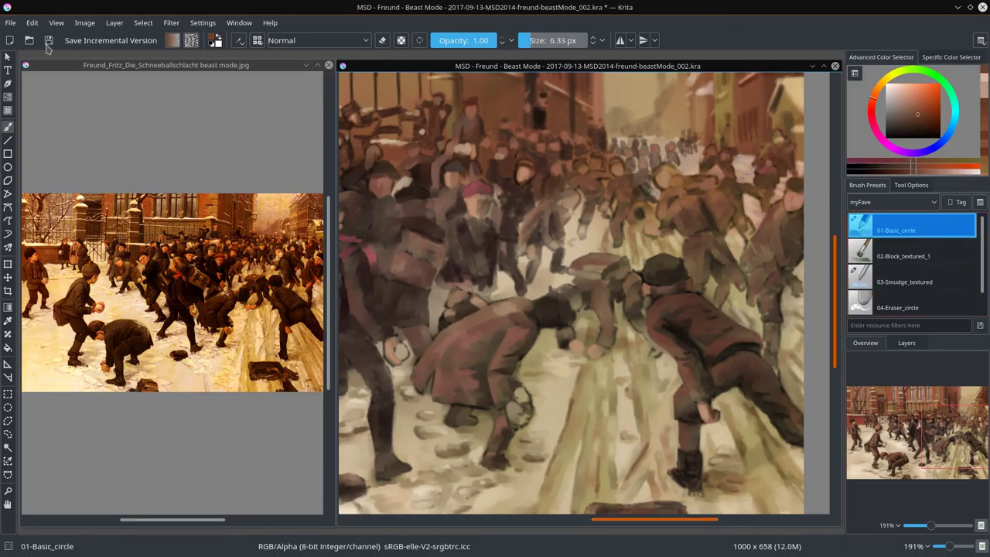
{"action": "key", "text": "/"}
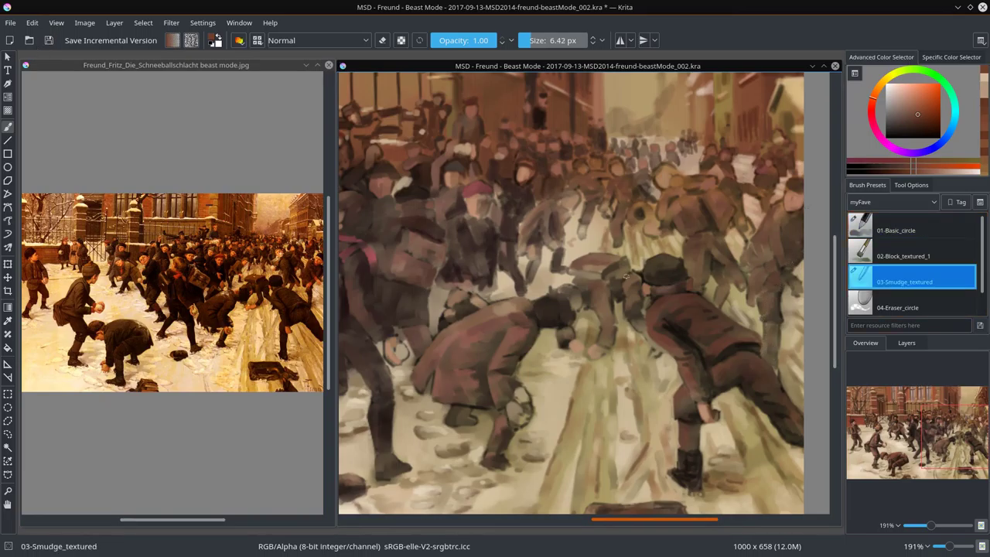
- Zoom out to see the full study, zoom back to 175%, and pick a darker brown
{"action": "scroll", "coordinate": [625, 276], "scroll_direction": "down", "scroll_amount": 4}
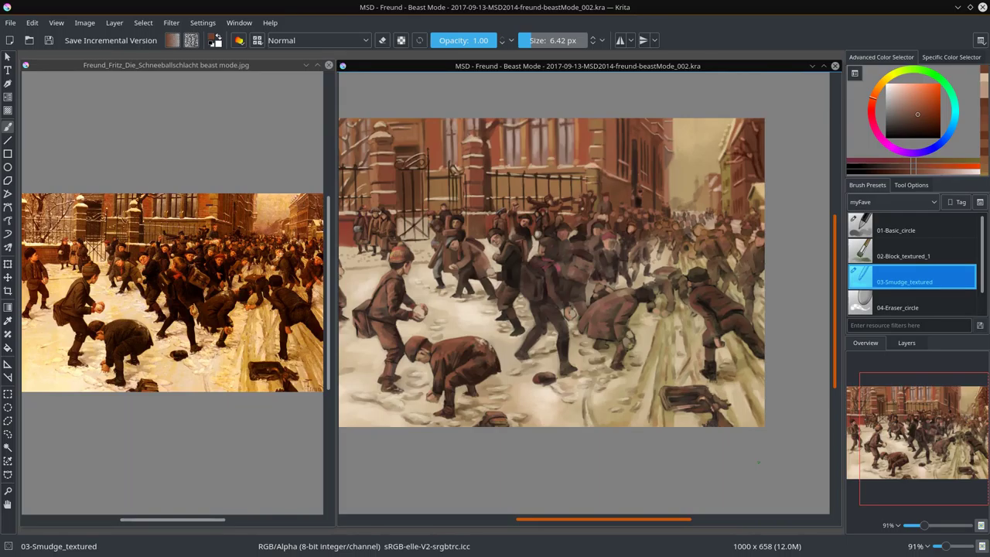
{"action": "scroll", "coordinate": [626, 298], "scroll_direction": "down", "scroll_amount": 2}
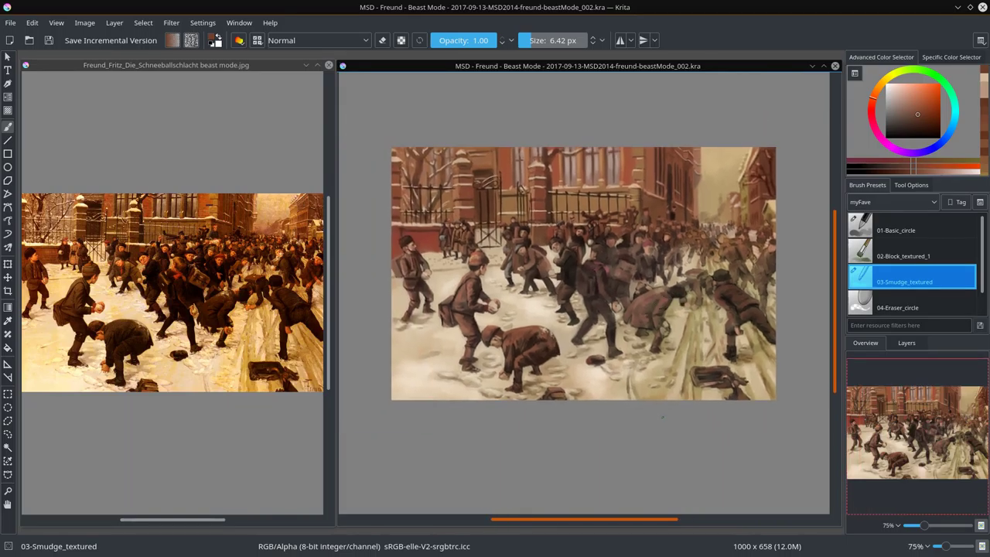
{"action": "scroll", "coordinate": [716, 310], "scroll_direction": "up", "scroll_amount": 4}
{"action": "key", "text": "slash"}
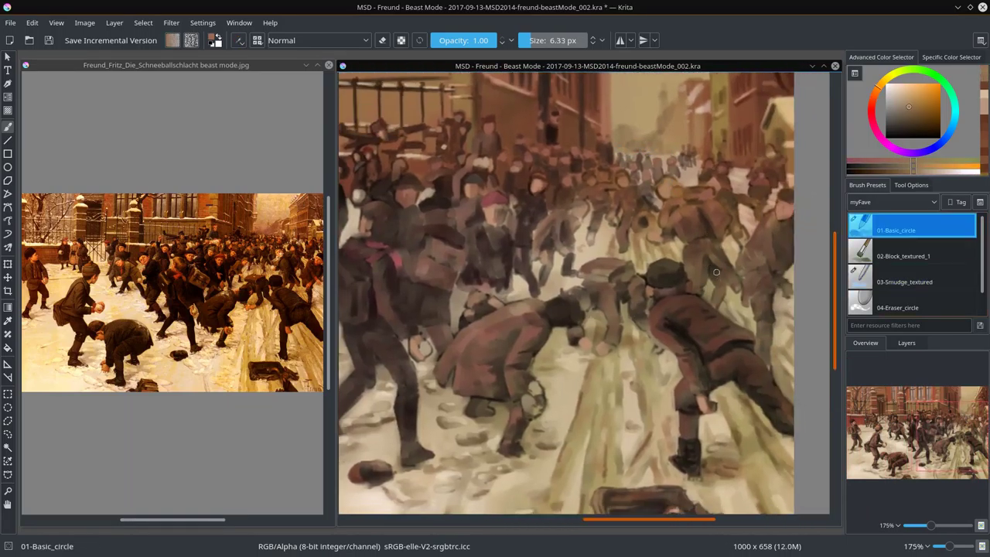
{"action": "scroll", "coordinate": [170, 294], "scroll_direction": "up", "scroll_amount": 2}
{"action": "key", "text": "b"}
{"action": "left_click", "coordinate": [913, 132]}
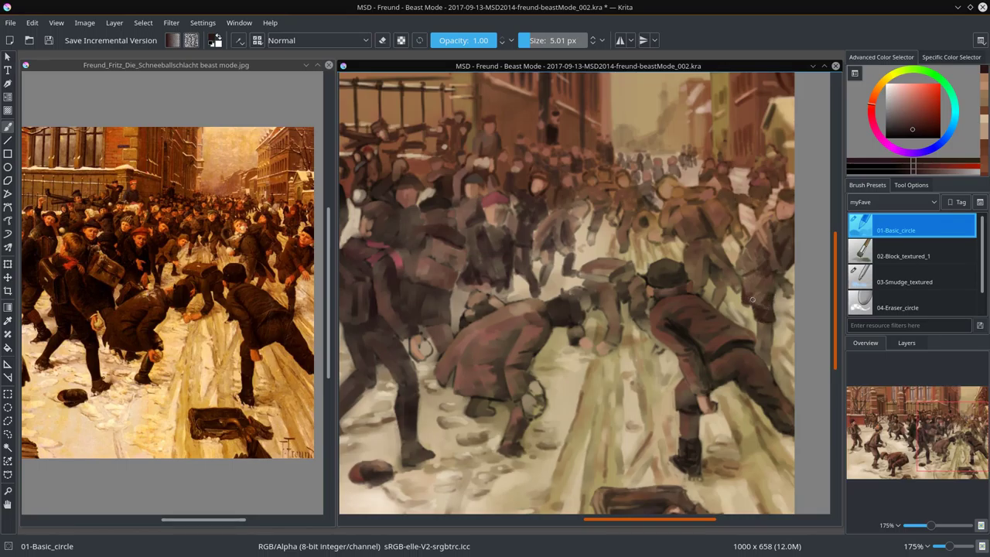
- Rework the crowd figures in orange-brown, pinkish-brown and reddish-grey, alternating round and smudge brushes
{"action": "left_click", "coordinate": [763, 230], "text": "ctrl"}
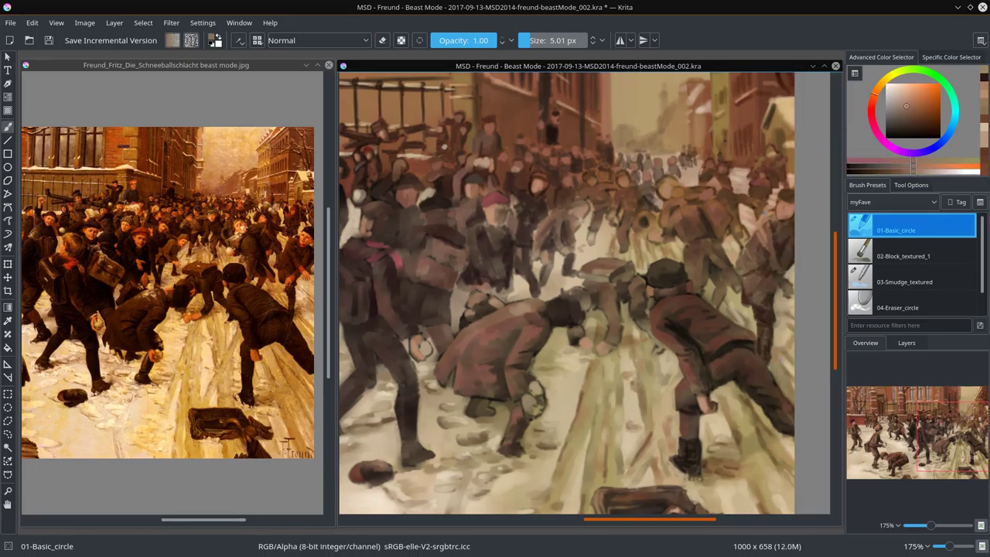
{"action": "left_click", "coordinate": [755, 293], "text": "ctrl"}
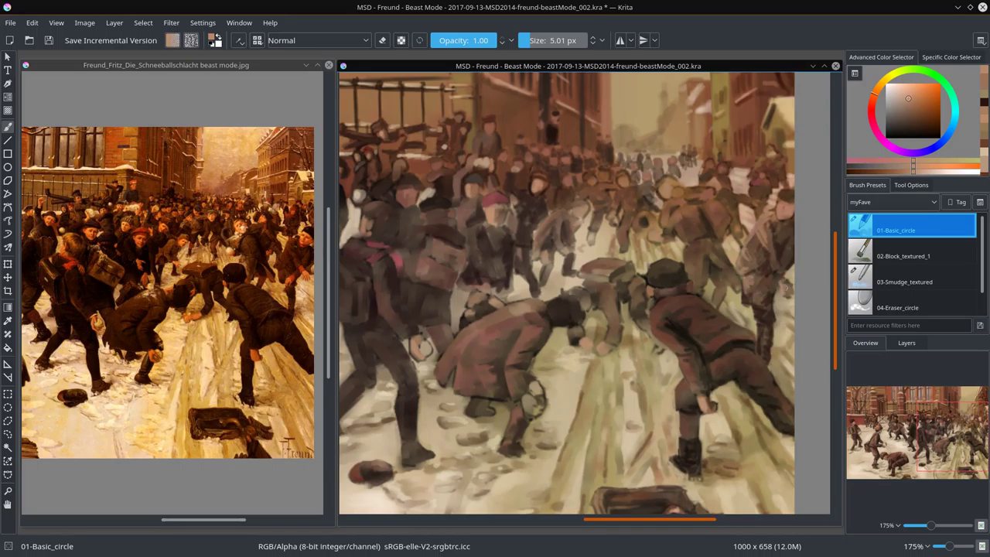
{"action": "left_click", "coordinate": [761, 296], "text": "ctrl"}
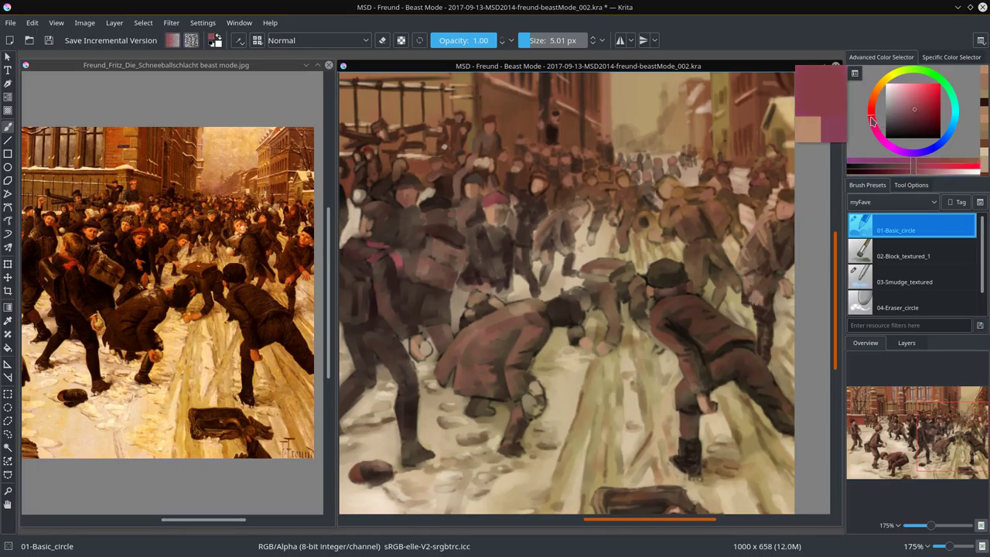
{"action": "left_click", "coordinate": [781, 273], "text": "ctrl"}
{"action": "left_click", "coordinate": [783, 274], "text": "ctrl"}
{"action": "left_click", "coordinate": [784, 309], "text": "ctrl"}
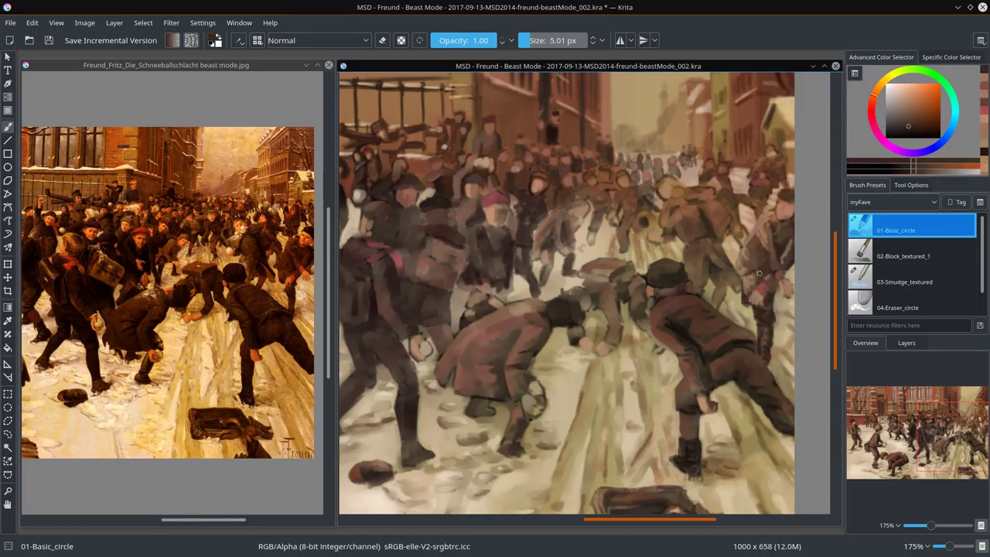
{"action": "left_click", "coordinate": [783, 261], "text": "ctrl"}
{"action": "key", "text": "slash"}
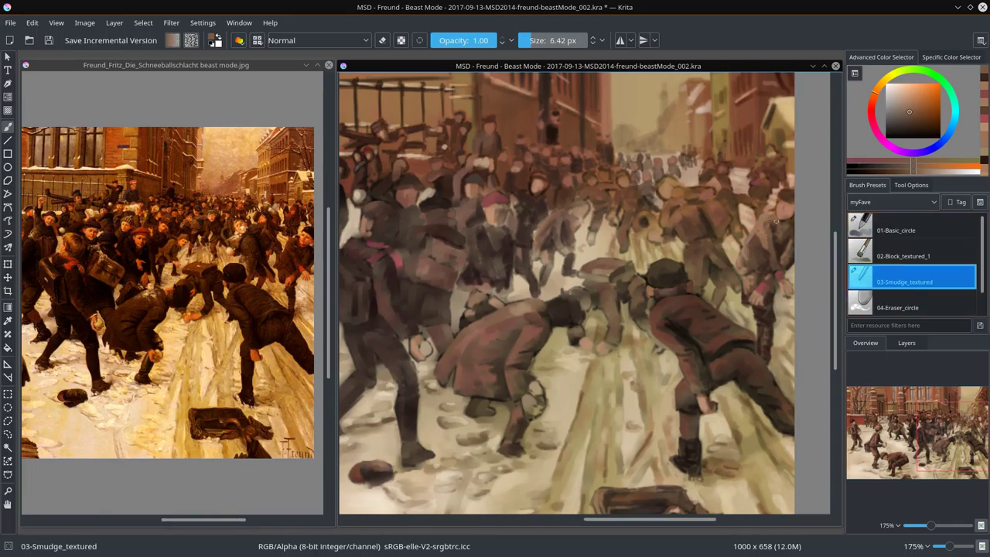
{"action": "key", "text": "slash"}
{"action": "key", "text": "slash"}
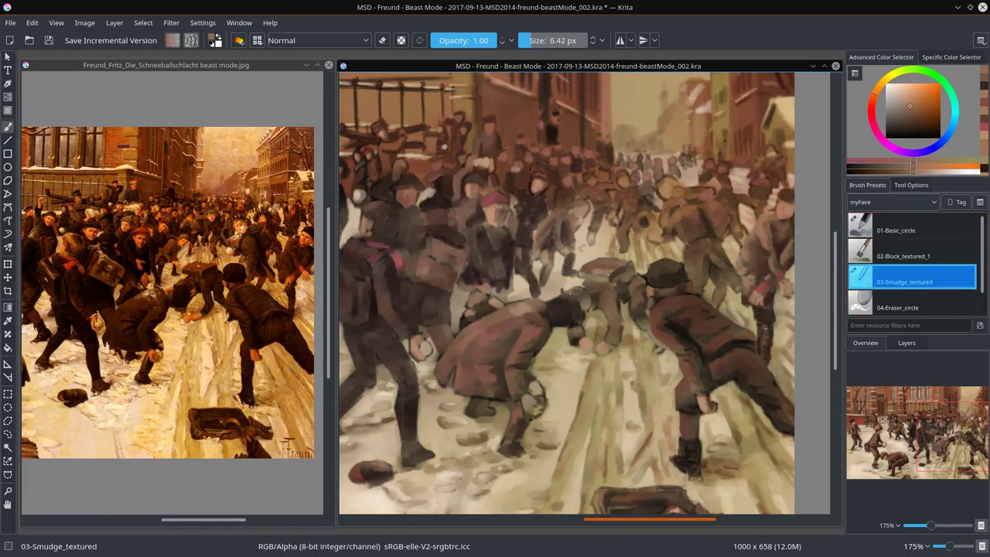
{"action": "key", "text": "slash"}
- Paint further figure touches in light tan and dark reddish brown, then lighten toward salmon-pink
{"action": "left_click", "coordinate": [778, 317], "text": "ctrl"}
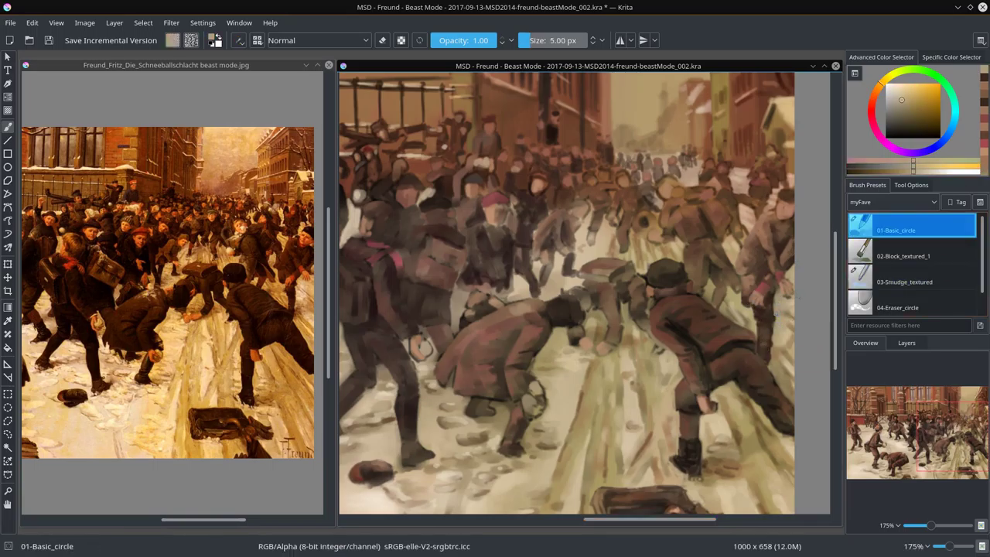
{"action": "left_click", "coordinate": [788, 246], "text": "ctrl"}
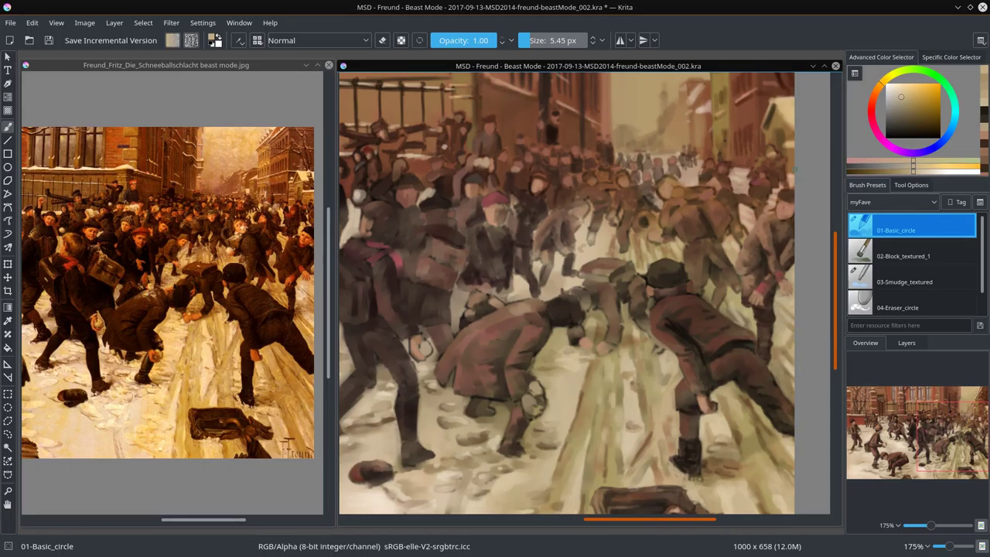
{"action": "left_click", "coordinate": [793, 191], "text": "ctrl"}
{"action": "left_click", "coordinate": [781, 189], "text": "ctrl"}
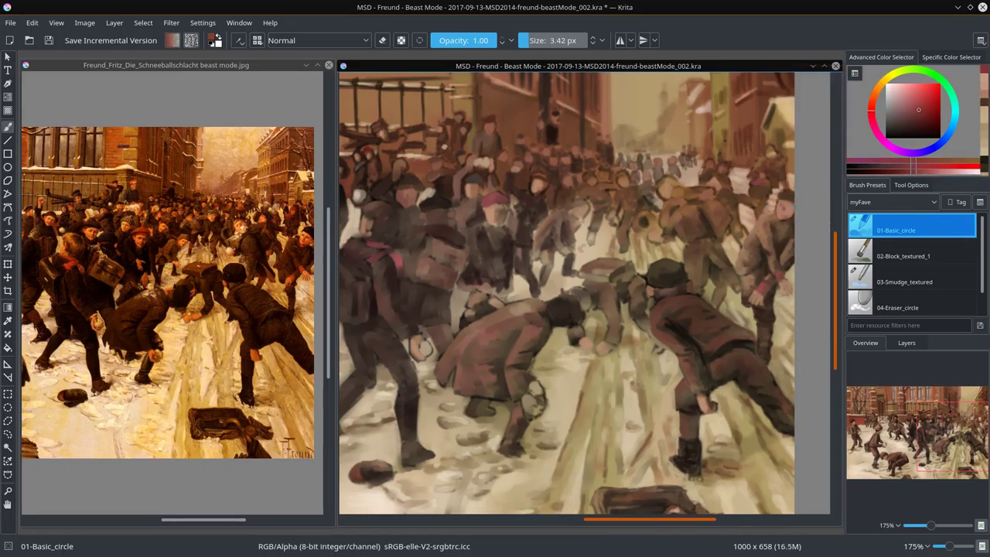
{"action": "key", "text": "slash"}
{"action": "key", "text": "slash"}
{"action": "key", "text": "slash"}
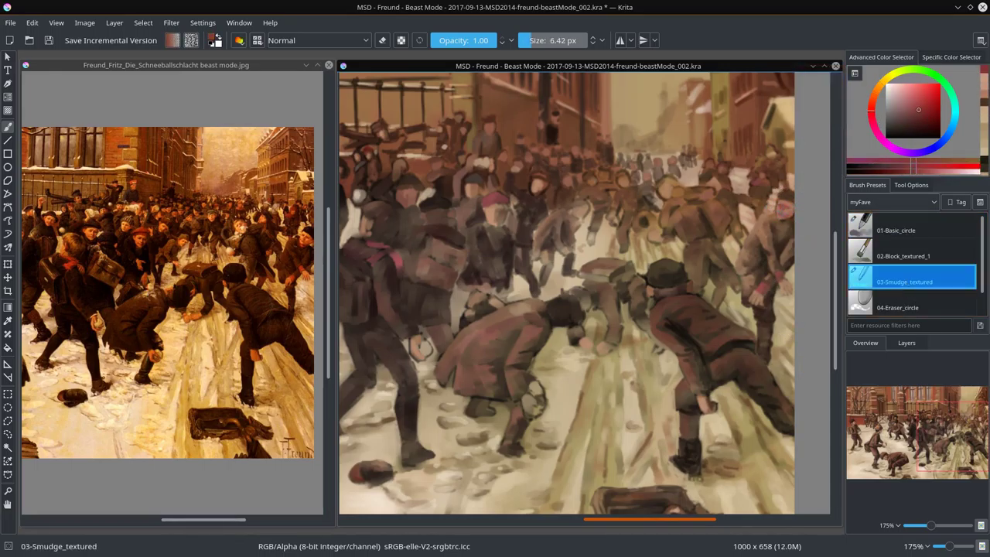
{"action": "key", "text": "slash"}
{"action": "key", "text": "l"}
{"action": "key", "text": "l"}
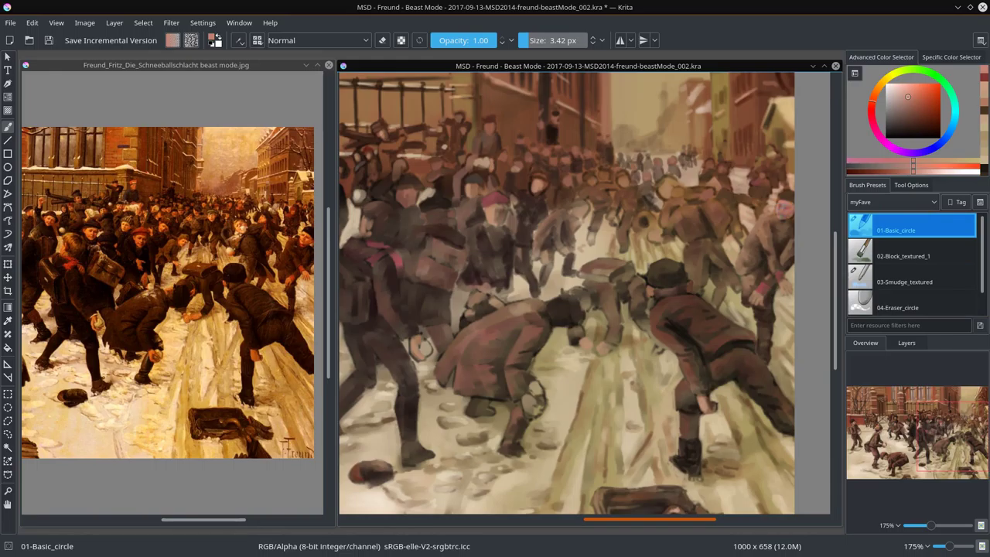
{"action": "key", "text": "l"}
- Add tan and dark red-brown touches to the figures, then open the top layer's options
{"action": "left_click", "coordinate": [7, 264]}
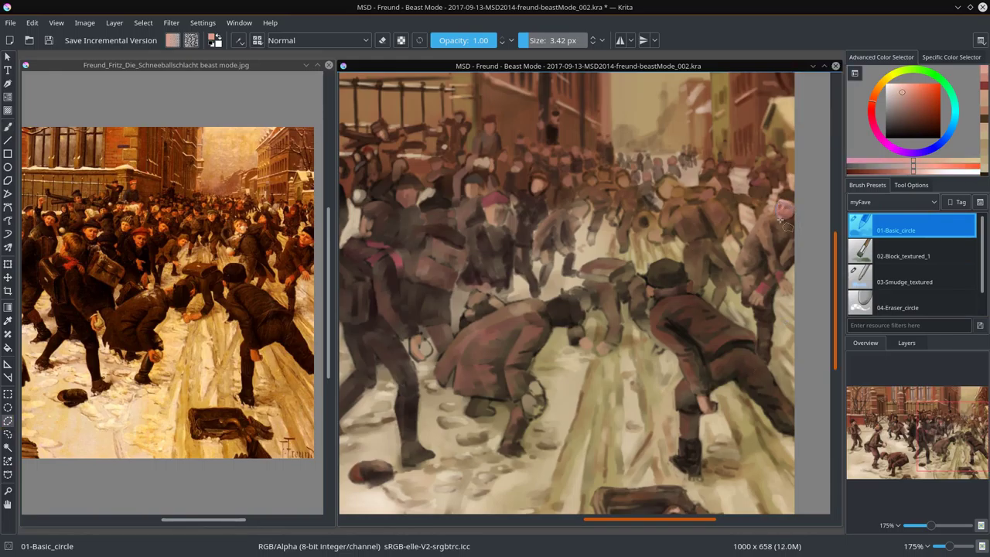
{"action": "left_click", "coordinate": [906, 343]}
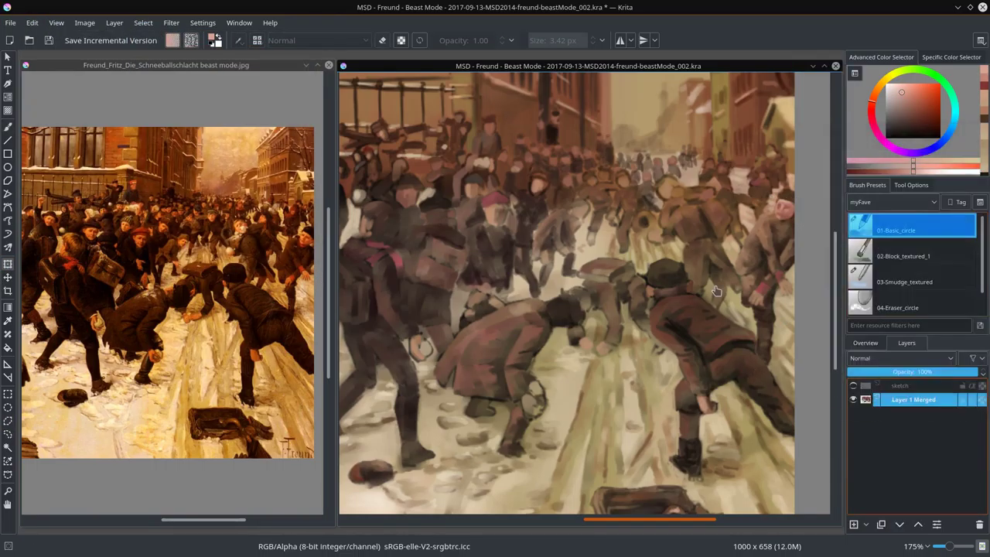
{"action": "key", "text": "b"}
{"action": "left_click", "coordinate": [865, 343]}
{"action": "left_click", "coordinate": [780, 334], "text": "ctrl"}
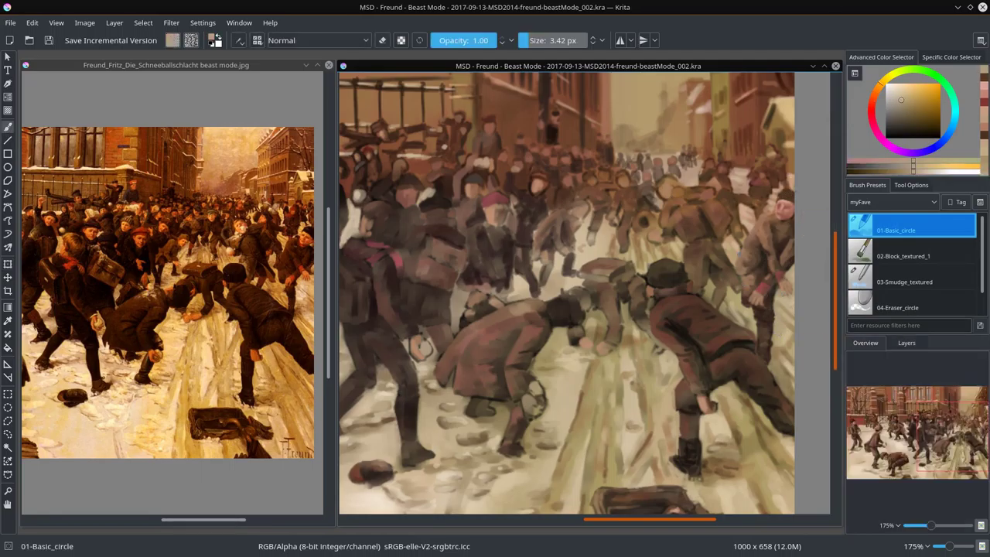
{"action": "left_click", "coordinate": [719, 280], "text": "ctrl"}
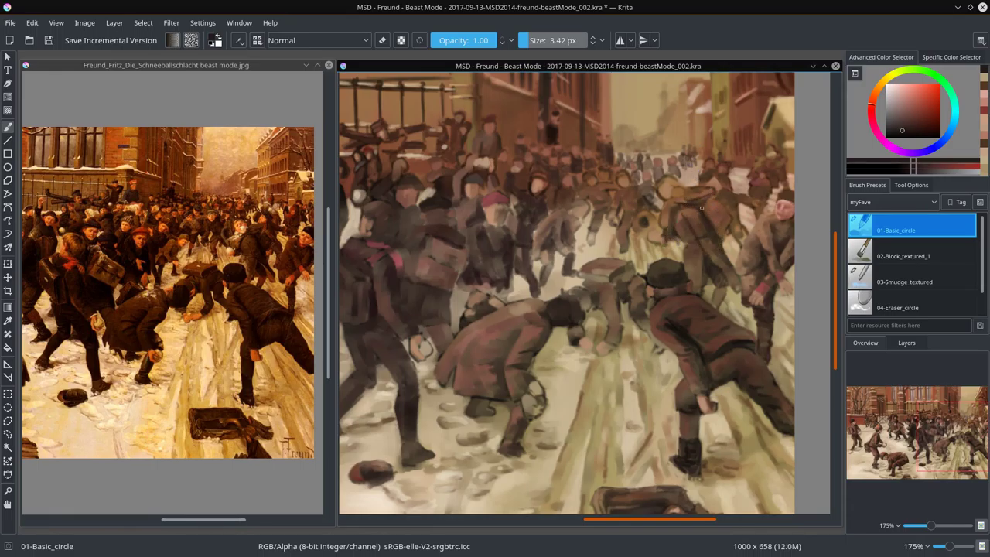
{"action": "key", "text": "ctrl+r"}
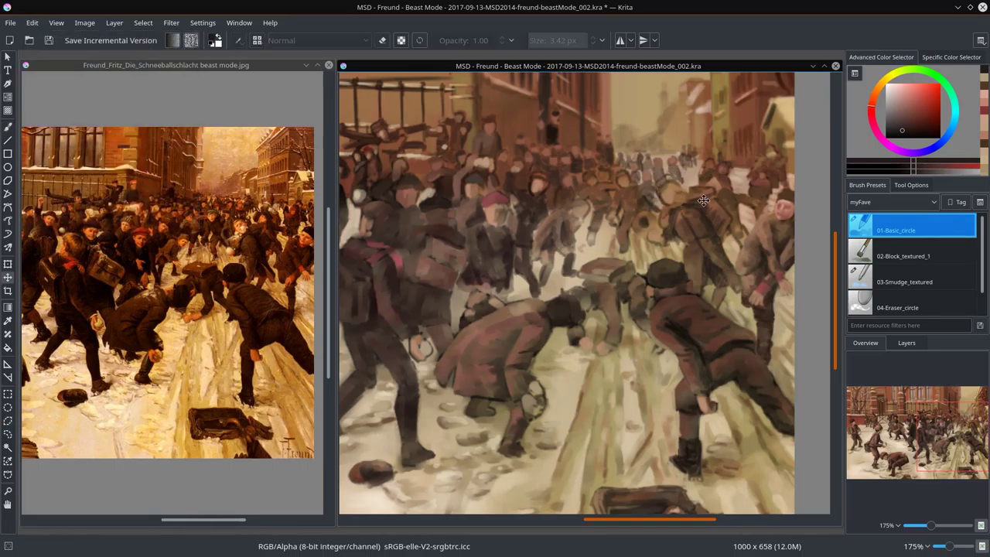
{"action": "left_click", "coordinate": [906, 342]}
{"action": "right_click", "coordinate": [913, 399]}
- Merge the top layer down into Layer 1 Merged and save the study
{"action": "left_click", "coordinate": [951, 243]}
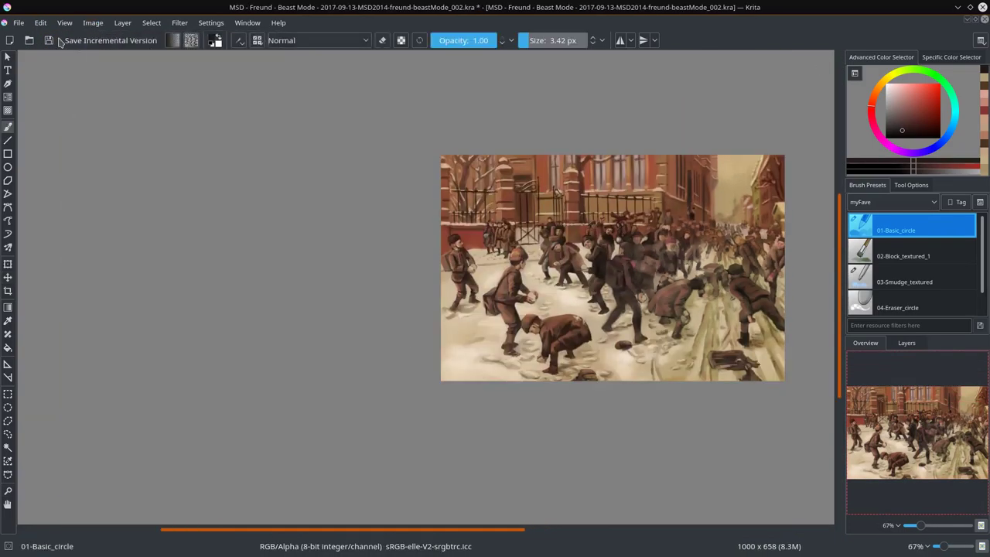
{"action": "left_click", "coordinate": [49, 40]}
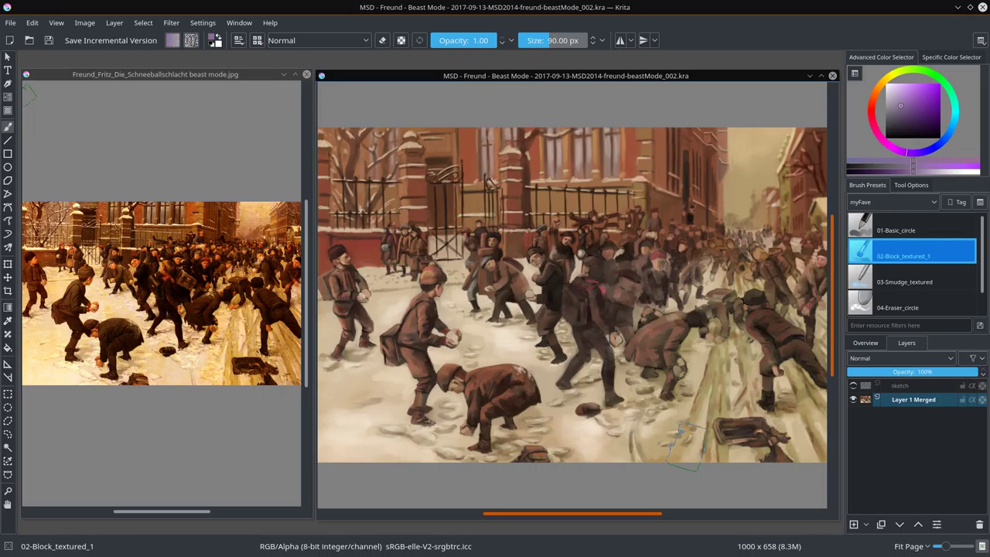
{"action": "left_click", "coordinate": [896, 230]}
- Sample pinkish-brown, dark brown and dark red tones from the central figures
{"action": "scroll", "coordinate": [584, 320], "scroll_direction": "up", "scroll_amount": 4}
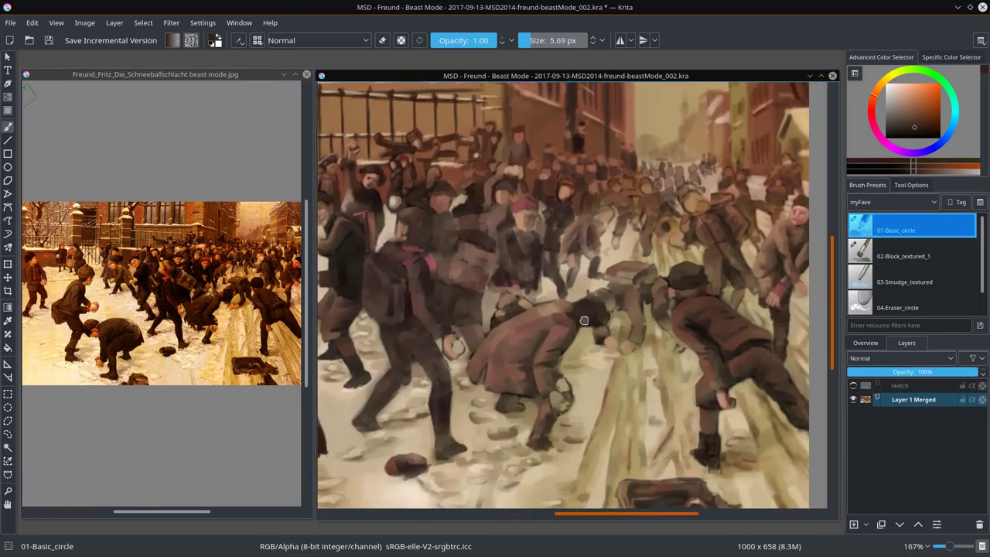
{"action": "key", "text": "slash"}
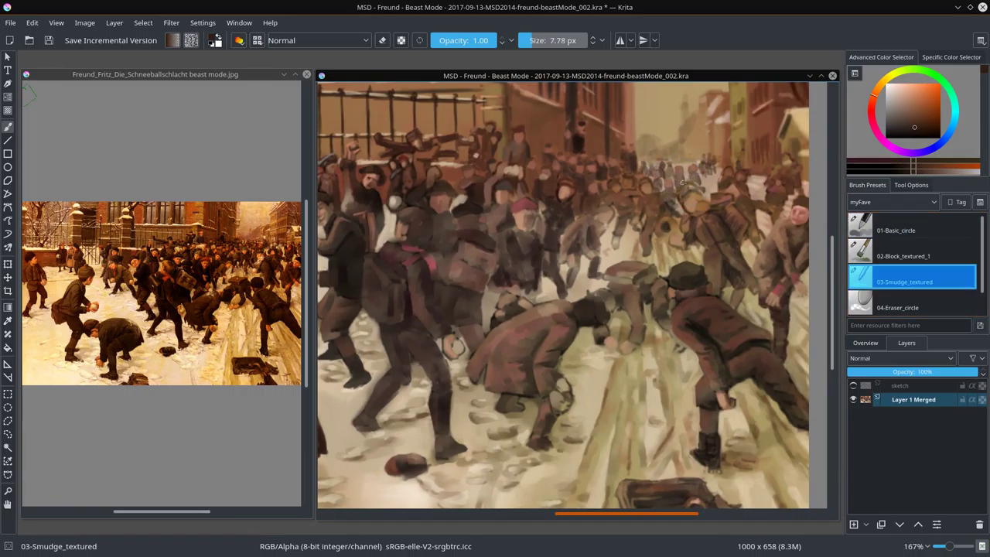
{"action": "left_click", "coordinate": [866, 231]}
{"action": "left_click", "coordinate": [745, 176], "text": "ctrl"}
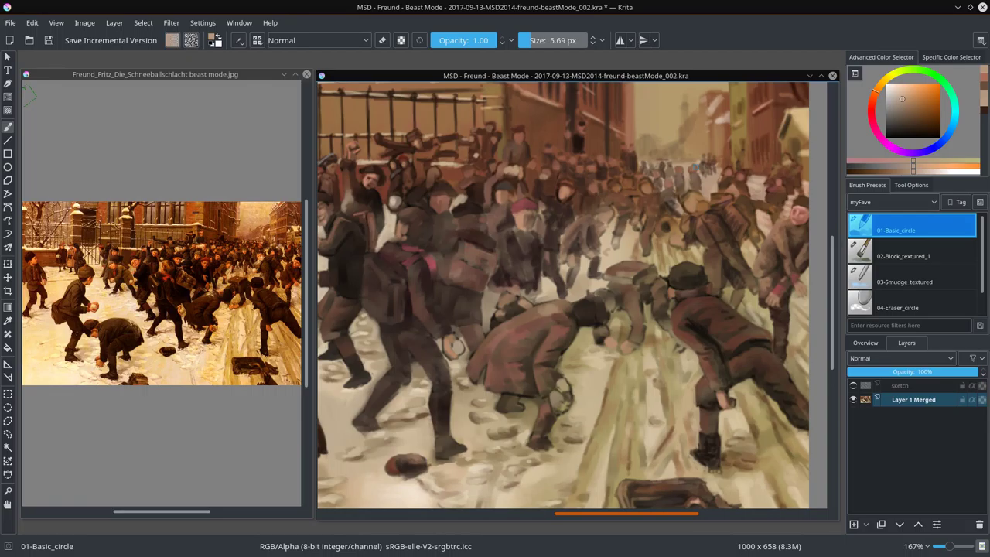
{"action": "left_click", "coordinate": [497, 324], "text": "ctrl"}
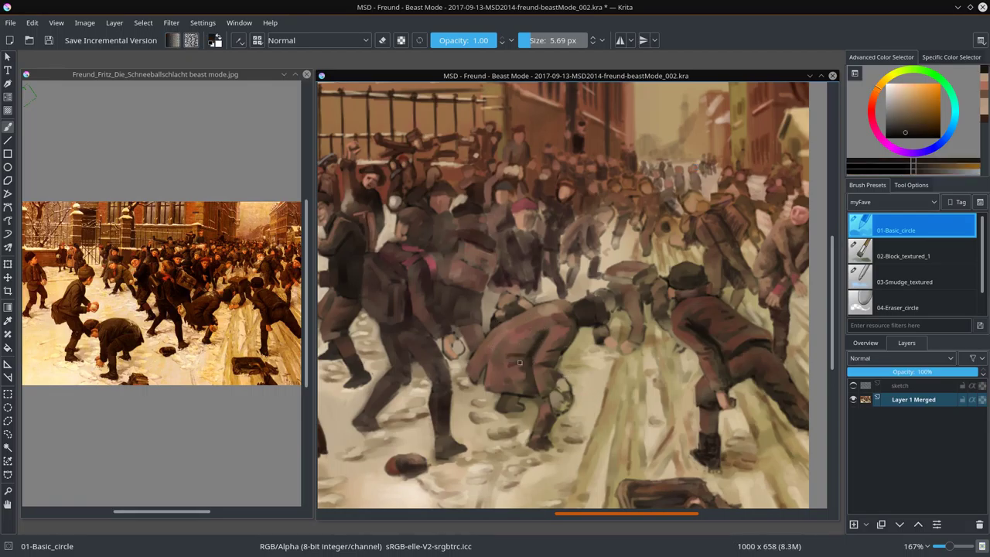
{"action": "left_click", "coordinate": [530, 360], "text": "ctrl"}
- Glaze dark Overlay tones at 0.15 opacity around the centre figure, then restore Normal at 0.76
{"action": "key", "text": "alt+shift+c"}
{"action": "left_click_drag", "start_coordinate": [530, 360], "coordinate": [555, 348]}
{"action": "left_click", "coordinate": [810, 113], "text": "ctrl"}
{"action": "key", "text": "alt+shift+o"}
{"action": "key", "text": "i"}
{"action": "key", "text": "i"}
{"action": "key", "text": "i"}
{"action": "key", "text": "i"}
{"action": "key", "text": "i"}
{"action": "key", "text": "i"}
{"action": "key", "text": "i"}
{"action": "key", "text": "i"}
{"action": "mouse_move", "coordinate": [574, 305]}
{"action": "left_mouse_down"}
{"action": "mouse_move", "coordinate": [511, 340]}
{"action": "mouse_move", "coordinate": [506, 383]}
{"action": "left_mouse_up"}
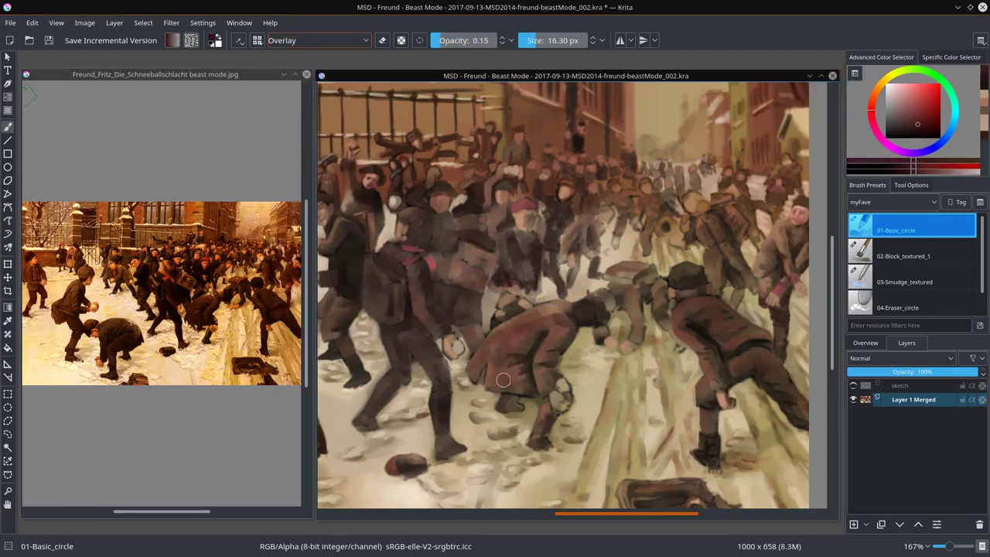
{"action": "key", "text": "alt+shift+n"}
{"action": "key", "text": "o"}
{"action": "key", "text": "o"}
{"action": "key", "text": "o"}
{"action": "key", "text": "o"}
{"action": "key", "text": "o"}
{"action": "key", "text": "o"}
{"action": "key", "text": "o"}
- Dab orange-tan and brown touches onto the bending boy with a brush about 5 px
{"action": "left_click", "coordinate": [472, 350], "text": "ctrl"}
{"action": "key", "text": "["}
{"action": "key", "text": "["}
{"action": "key", "text": "["}
{"action": "key", "text": "["}
{"action": "key", "text": "["}
{"action": "key", "text": "["}
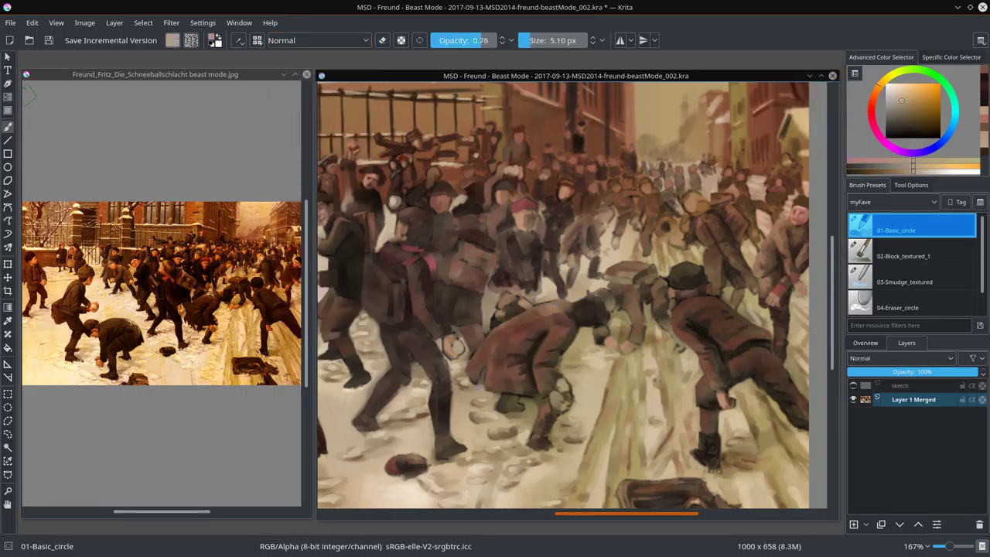
{"action": "key", "text": "["}
{"action": "key", "text": "["}
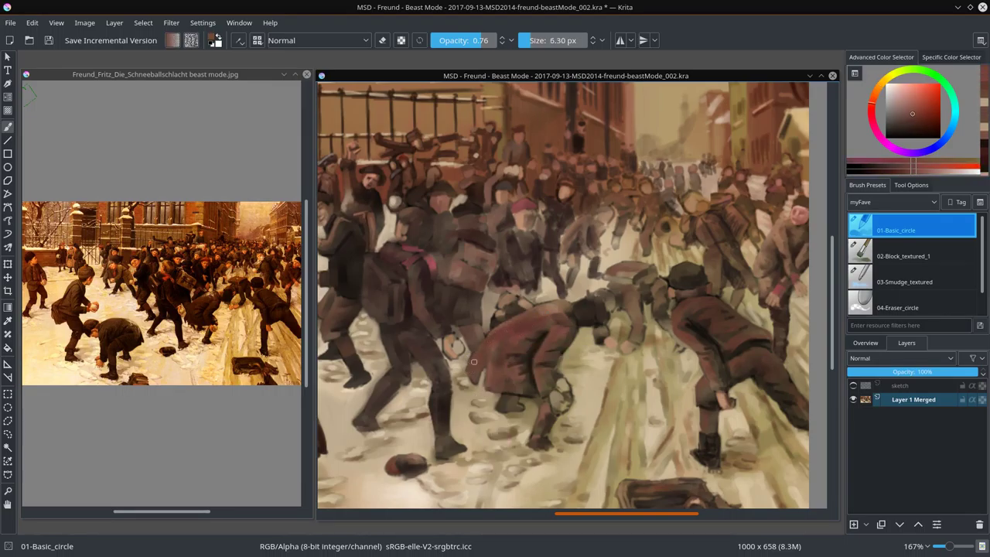
{"action": "left_click", "coordinate": [495, 347], "text": "ctrl"}
{"action": "left_click", "coordinate": [495, 347], "text": "ctrl"}
{"action": "key", "text": "]"}
{"action": "key", "text": "]"}
{"action": "key", "text": "]"}
{"action": "key", "text": "]"}
{"action": "left_click", "coordinate": [510, 371], "text": "ctrl"}
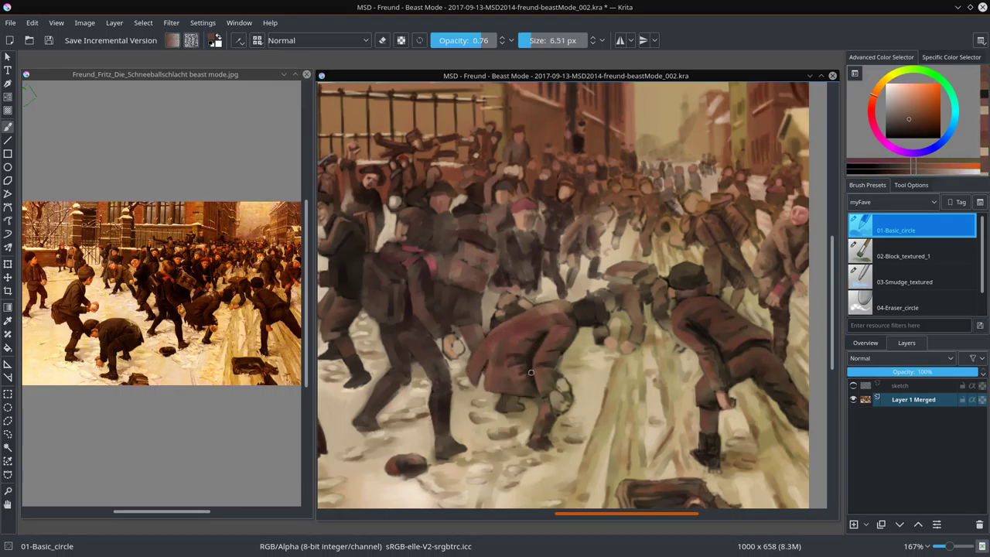
{"action": "left_click", "coordinate": [532, 401], "text": "ctrl"}
{"action": "left_click", "coordinate": [516, 395], "text": "ctrl"}
{"action": "left_click", "coordinate": [514, 401], "text": "ctrl"}
{"action": "left_click", "coordinate": [534, 401], "text": "ctrl"}
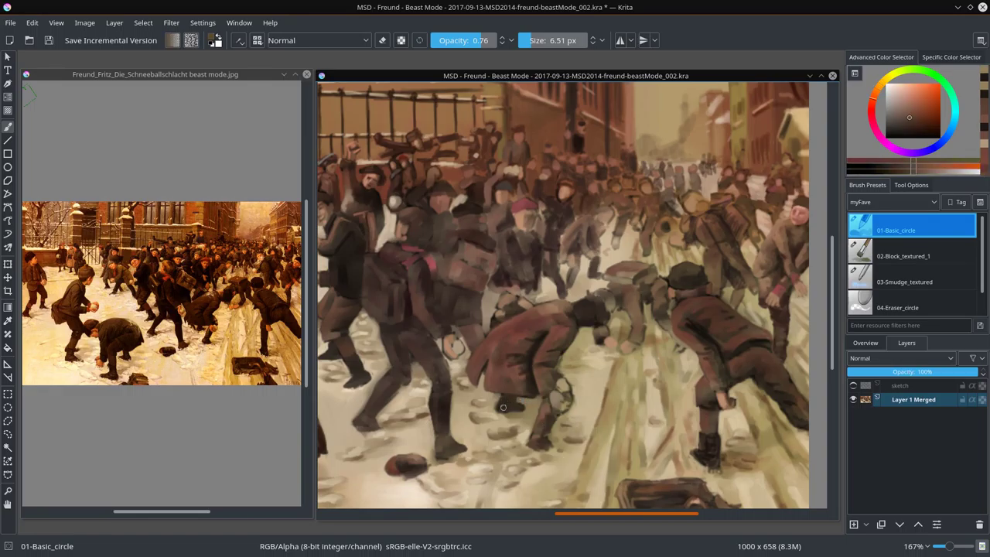
- Add dark brown and light orange-tan dabs to the boy's coat, enlarging the brush to 8 px
{"action": "left_click", "coordinate": [549, 402], "text": "ctrl"}
{"action": "left_click", "coordinate": [561, 402], "text": "ctrl"}
{"action": "left_click", "coordinate": [525, 393], "text": "ctrl"}
{"action": "left_click", "coordinate": [525, 393], "text": "ctrl"}
{"action": "key", "text": "["}
{"action": "left_click", "coordinate": [525, 393], "text": "ctrl"}
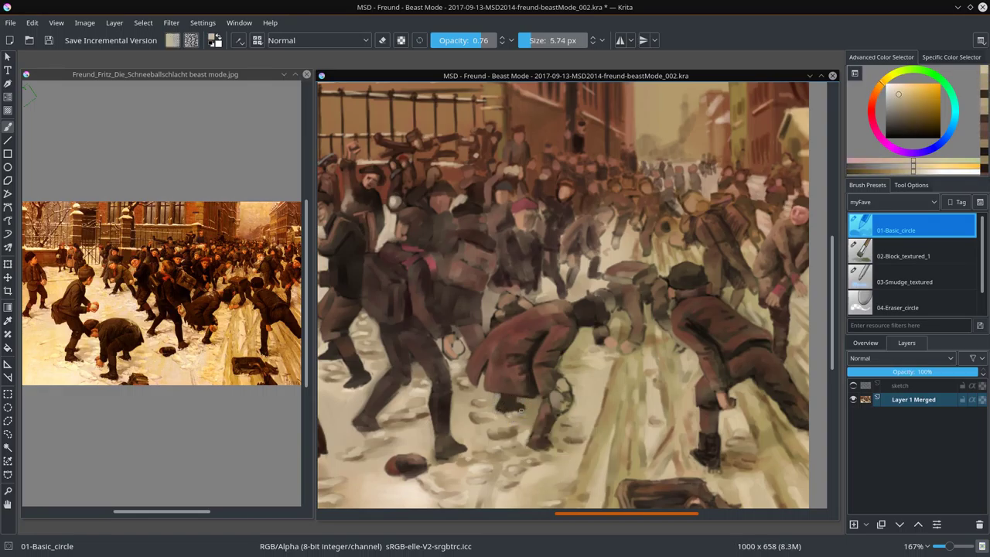
{"action": "left_click", "coordinate": [525, 394], "text": "ctrl"}
{"action": "left_click", "coordinate": [525, 394], "text": "ctrl"}
{"action": "key", "text": "]"}
{"action": "key", "text": "]"}
{"action": "key", "text": "]"}
- Paint over the upper centre figure with lighter and darker tones at about 6.7 px
{"action": "left_click", "coordinate": [542, 301], "text": "ctrl"}
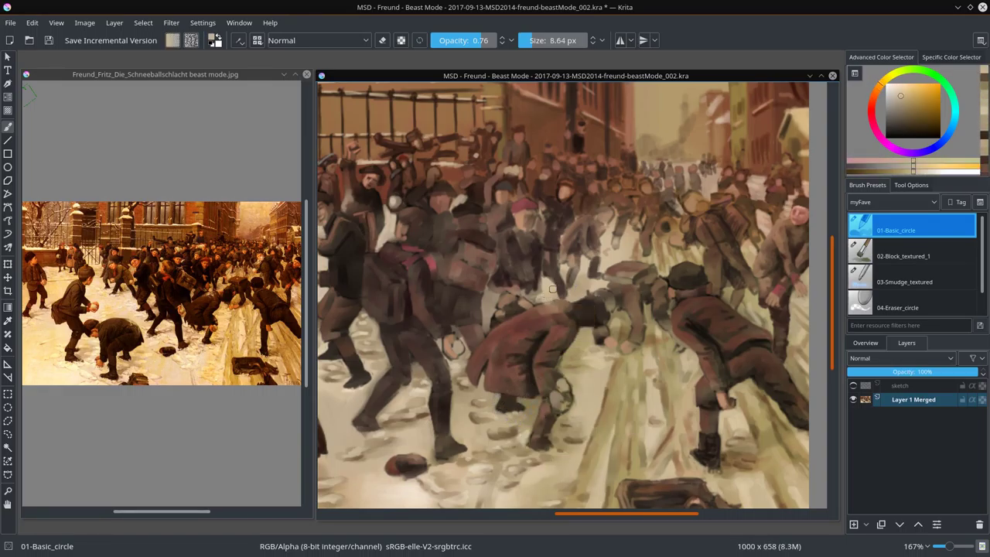
{"action": "left_click", "coordinate": [542, 300], "text": "ctrl"}
{"action": "key", "text": "["}
{"action": "key", "text": "["}
{"action": "left_click", "coordinate": [549, 293], "text": "ctrl"}
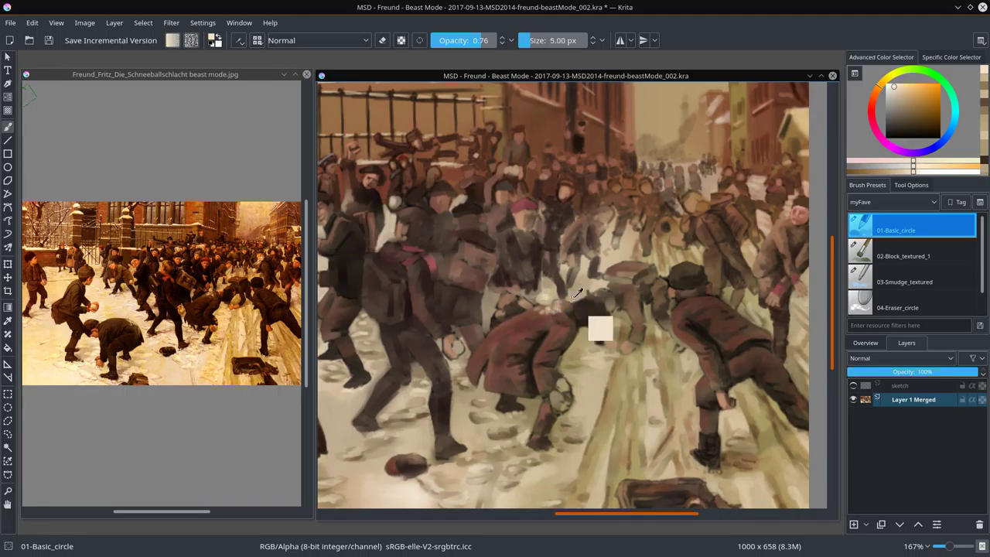
{"action": "left_click", "coordinate": [580, 286], "text": "ctrl"}
- Rework the figures with browns, orange-browns and light tan tones from the snow
{"action": "key", "text": "/"}
{"action": "key", "text": "/"}
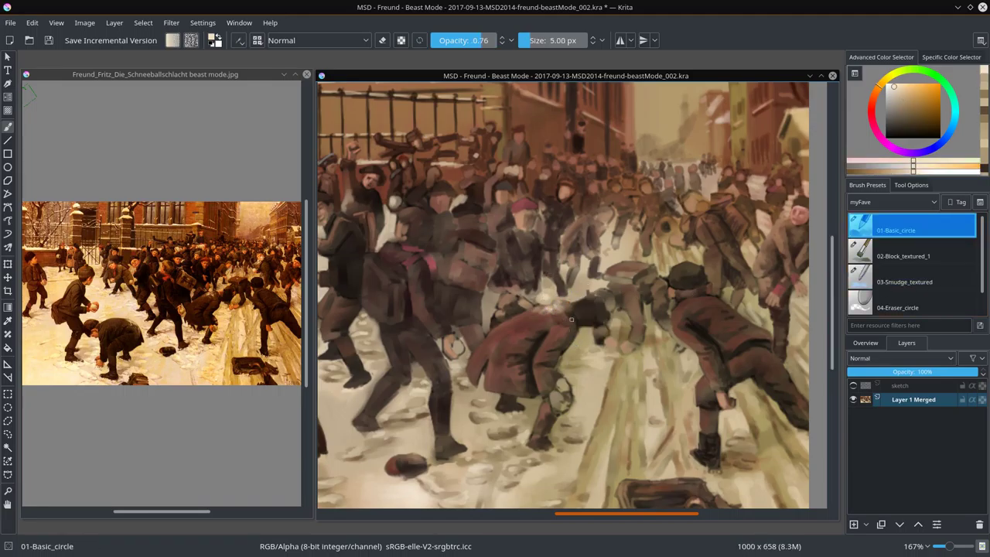
{"action": "left_click", "coordinate": [568, 330], "text": "ctrl"}
{"action": "left_click", "coordinate": [581, 363], "text": "ctrl"}
{"action": "left_click", "coordinate": [578, 364], "text": "ctrl"}
{"action": "left_click", "coordinate": [559, 366], "text": "ctrl"}
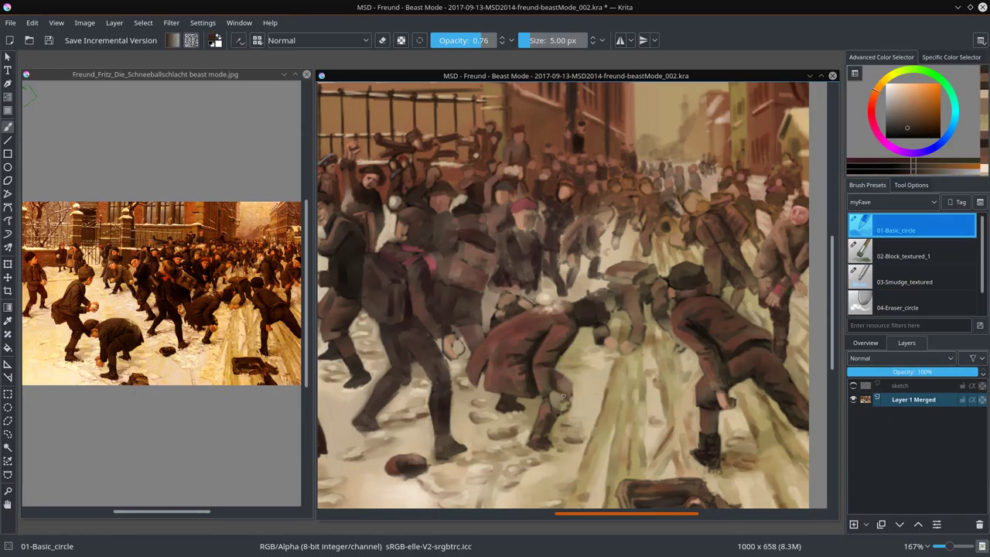
{"action": "left_click", "coordinate": [534, 424], "text": "ctrl"}
{"action": "left_click", "coordinate": [539, 439], "text": "ctrl"}
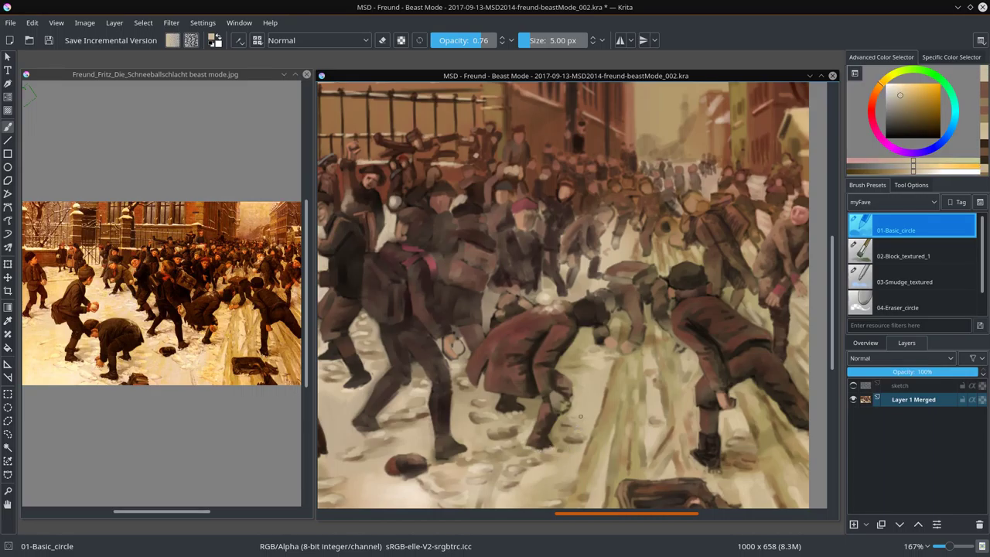
{"action": "left_click", "coordinate": [429, 395], "text": "ctrl"}
- Add cream snow highlights and brighter, greyer and darker brown accents to the central boys
{"action": "left_click", "coordinate": [530, 349], "text": "ctrl"}
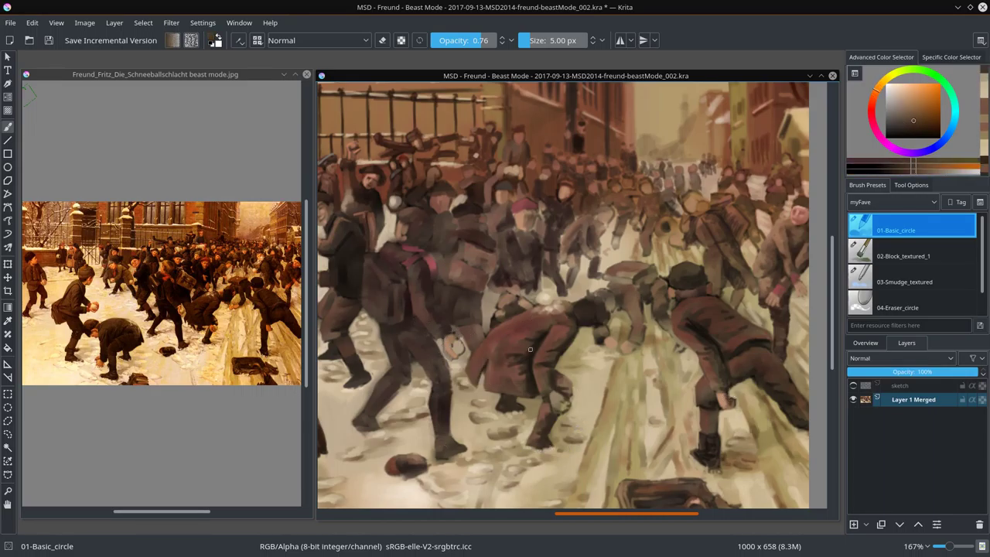
{"action": "left_click", "coordinate": [457, 348], "text": "ctrl"}
{"action": "left_click", "coordinate": [554, 398], "text": "ctrl"}
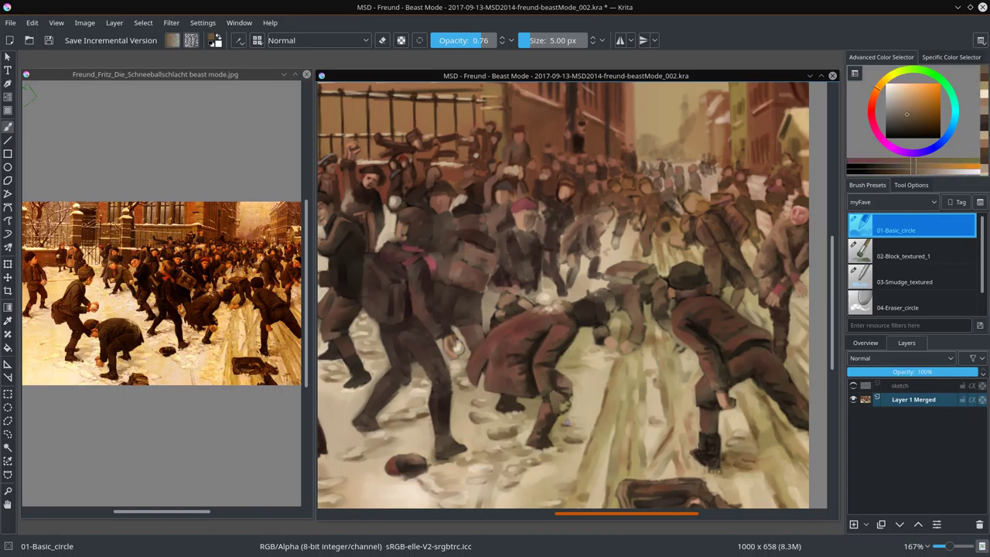
{"action": "left_click", "coordinate": [598, 437], "text": "ctrl"}
{"action": "left_click", "coordinate": [581, 311], "text": "ctrl"}
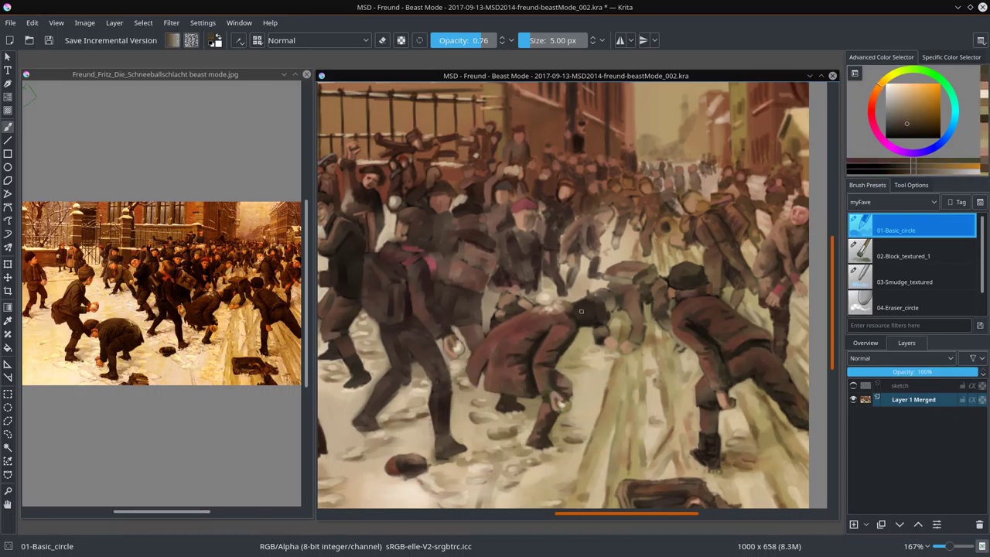
{"action": "left_click", "coordinate": [865, 342]}
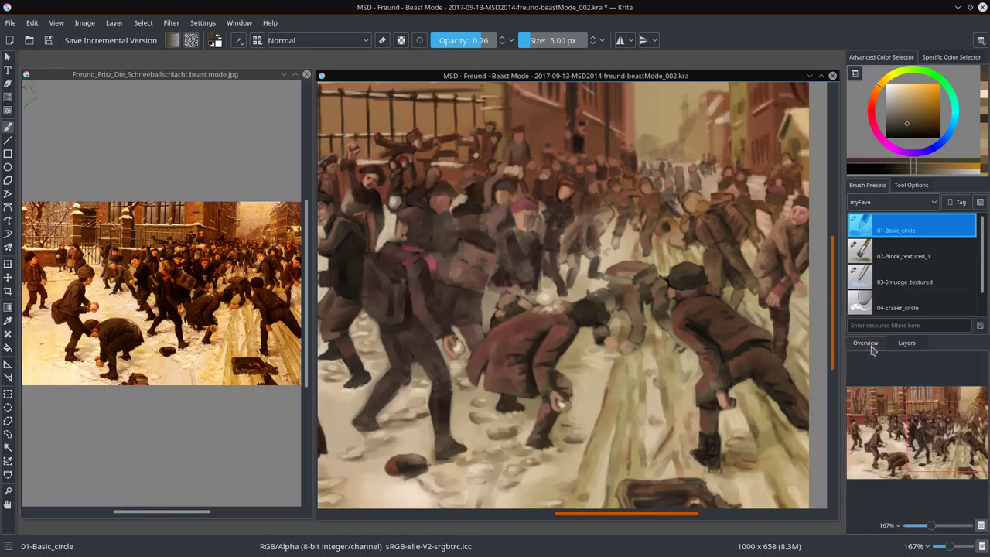
- Zoom the reference image to 100%, then add a light stroke to the study and fit it in view
{"action": "left_click", "coordinate": [64, 430]}
{"action": "key", "text": "1"}
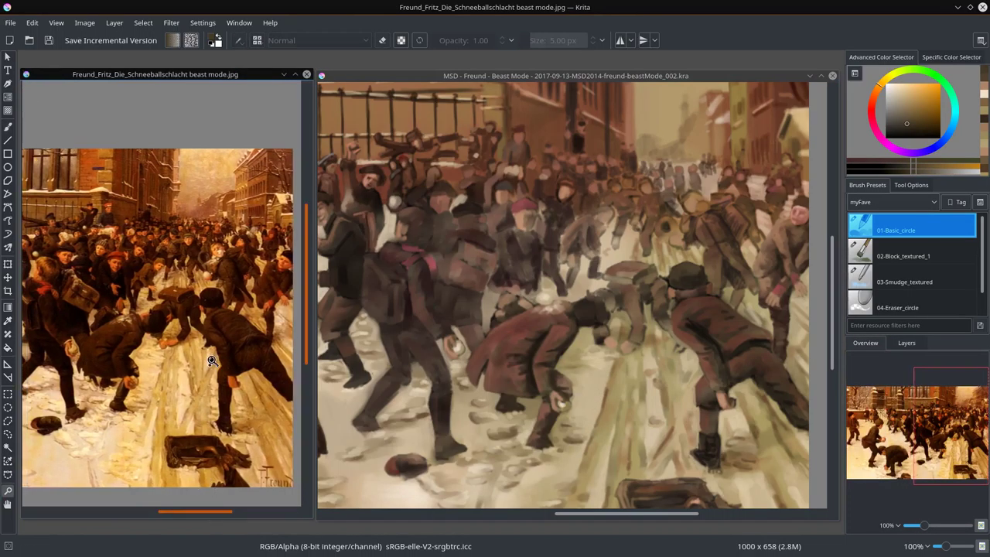
{"action": "left_click", "coordinate": [343, 402]}
{"action": "key", "text": "b"}
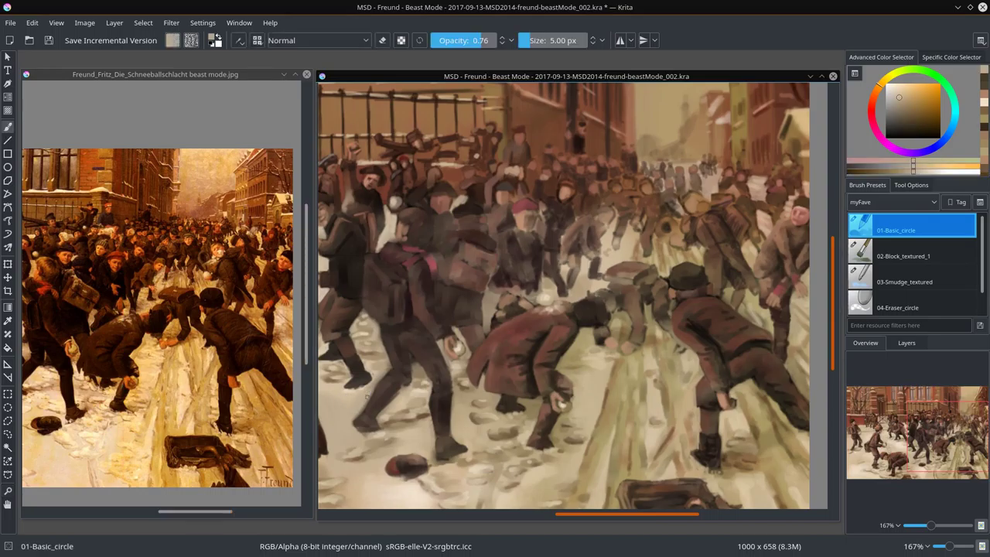
{"action": "left_click", "coordinate": [375, 331], "text": "ctrl"}
{"action": "left_click_drag", "start_coordinate": [375, 331], "coordinate": [513, 291]}
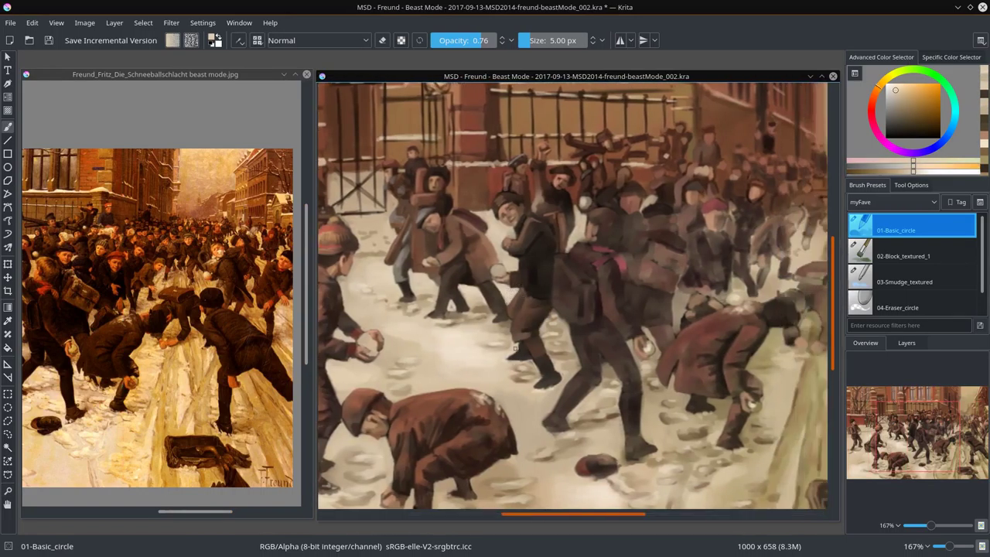
{"action": "key", "text": "2"}
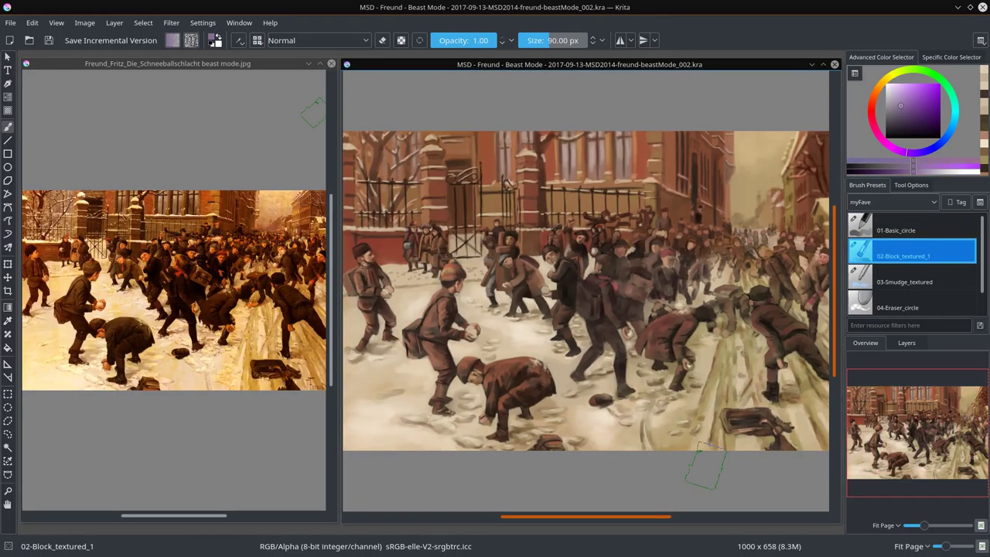
{"action": "scroll", "coordinate": [263, 313], "scroll_direction": "up", "scroll_amount": 4}
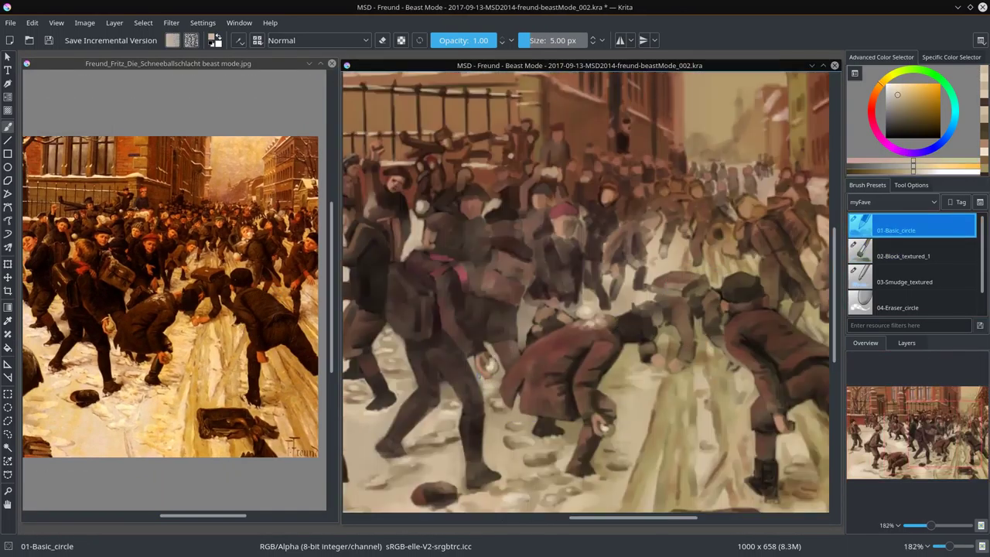
- Touch up the bent-over central figure with dark red, coat and light tan tones sampled from the canvas
{"action": "key", "text": "bracketleft"}
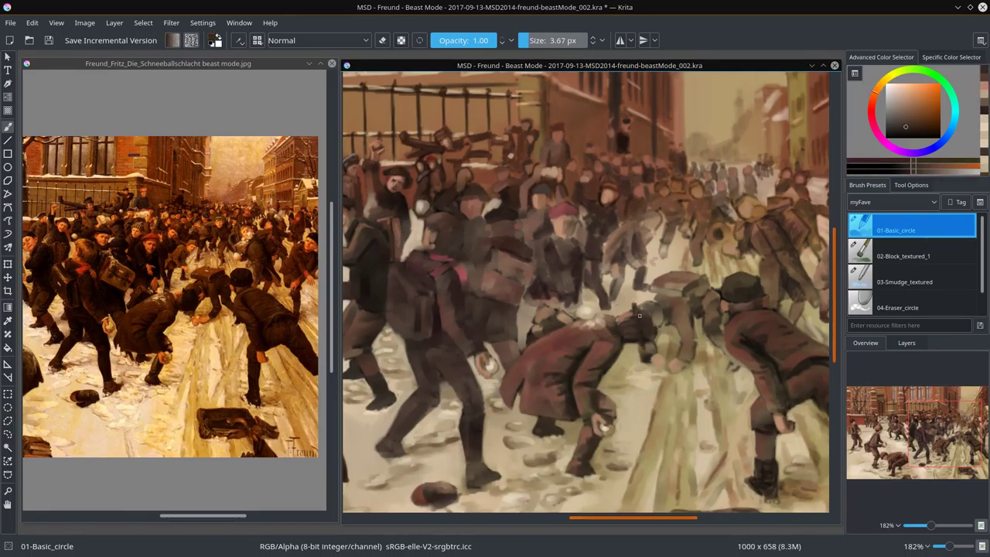
{"action": "key", "text": "slash"}
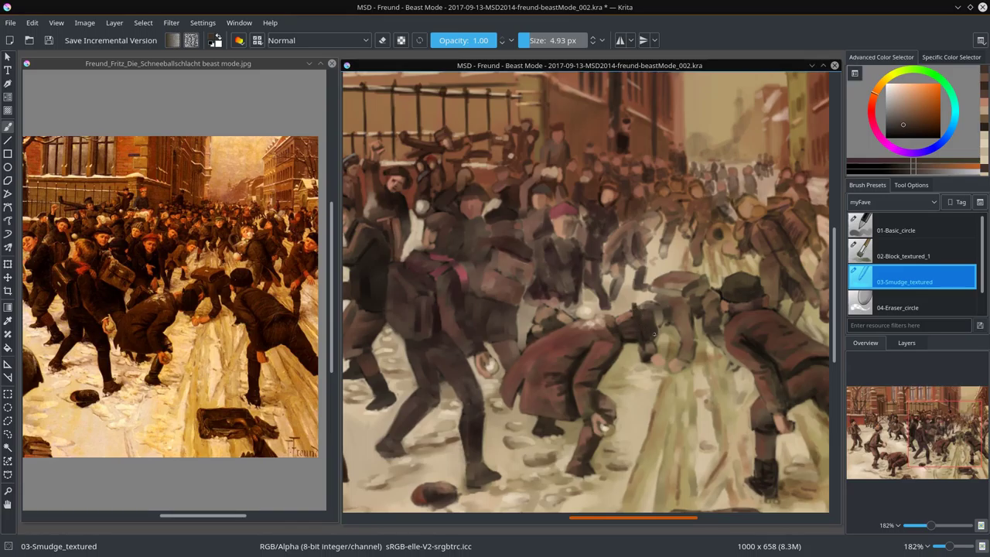
{"action": "key", "text": "slash"}
{"action": "left_click", "coordinate": [638, 340], "text": "ctrl"}
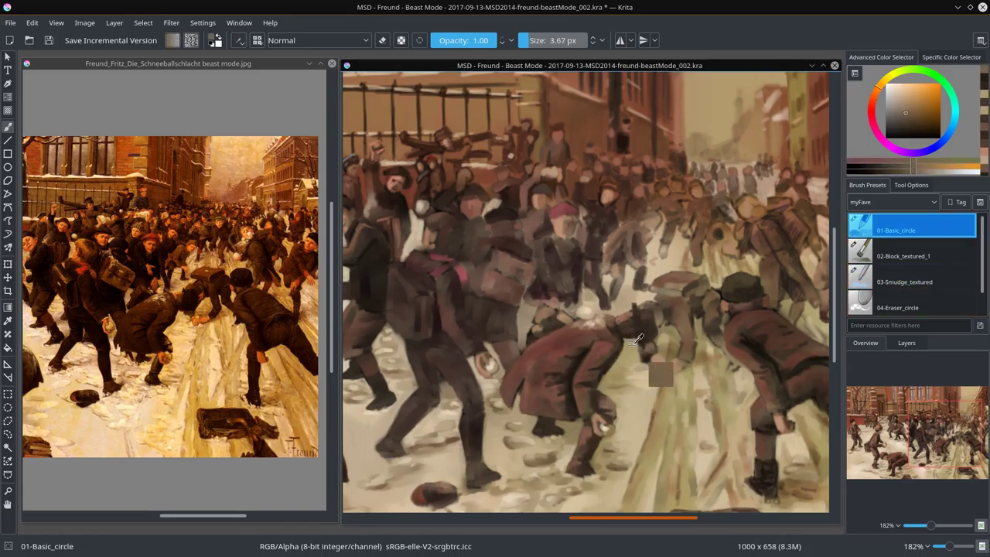
{"action": "left_click", "coordinate": [546, 338], "text": "ctrl"}
{"action": "key", "text": "bracketright"}
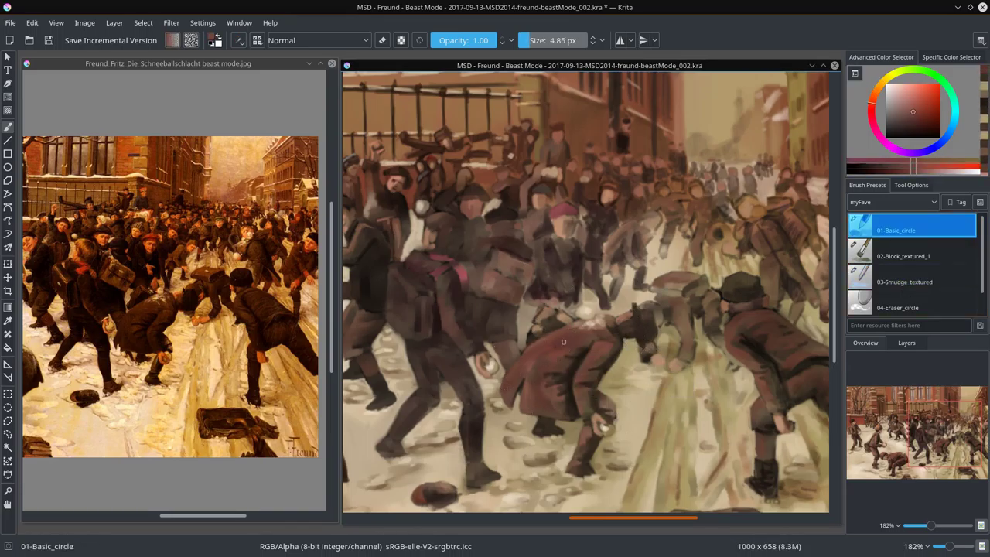
{"action": "left_click", "coordinate": [548, 323], "text": "ctrl"}
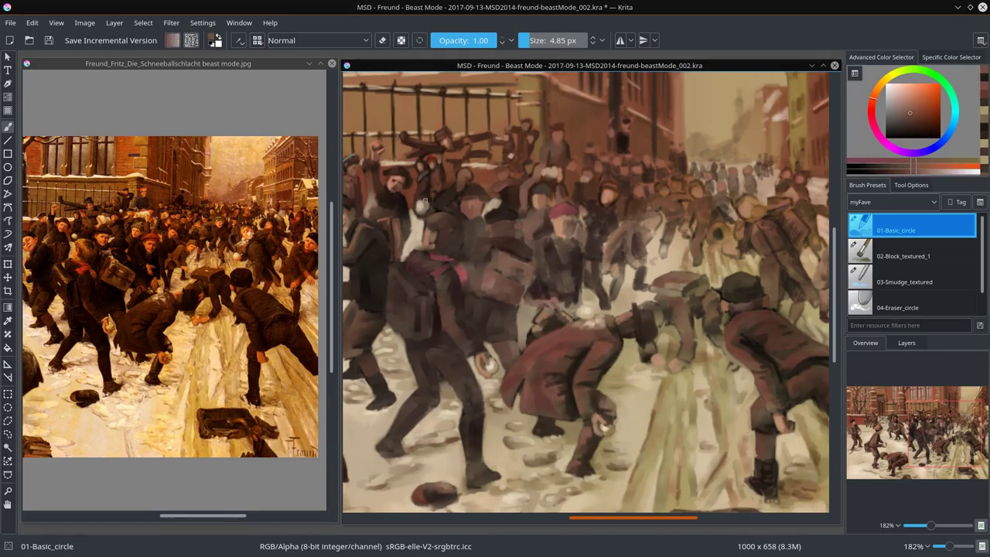
{"action": "left_click", "coordinate": [543, 305], "text": "ctrl"}
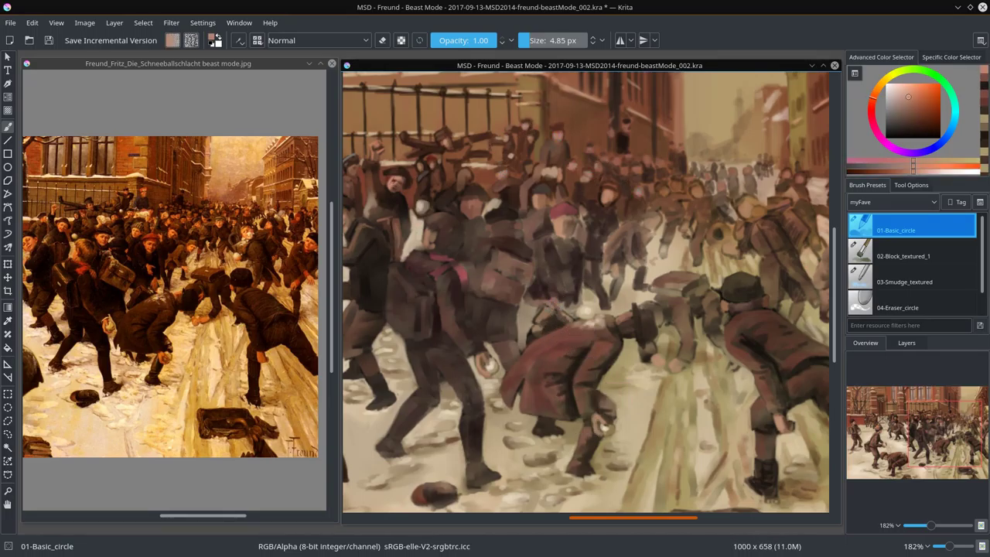
{"action": "left_click", "coordinate": [559, 296], "text": "ctrl"}
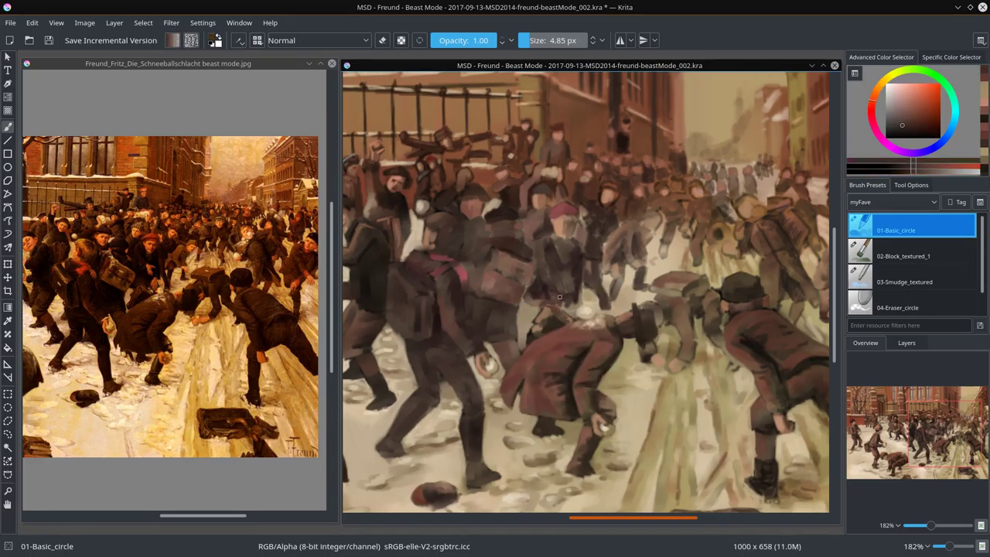
{"action": "left_click", "coordinate": [547, 324], "text": "ctrl"}
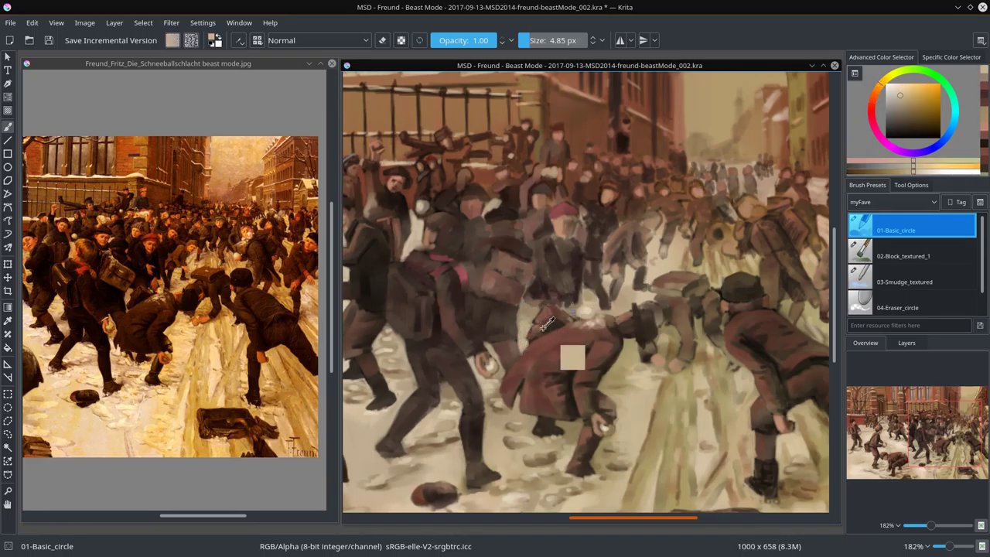
{"action": "left_click_drag", "start_coordinate": [547, 325], "coordinate": [572, 325]}
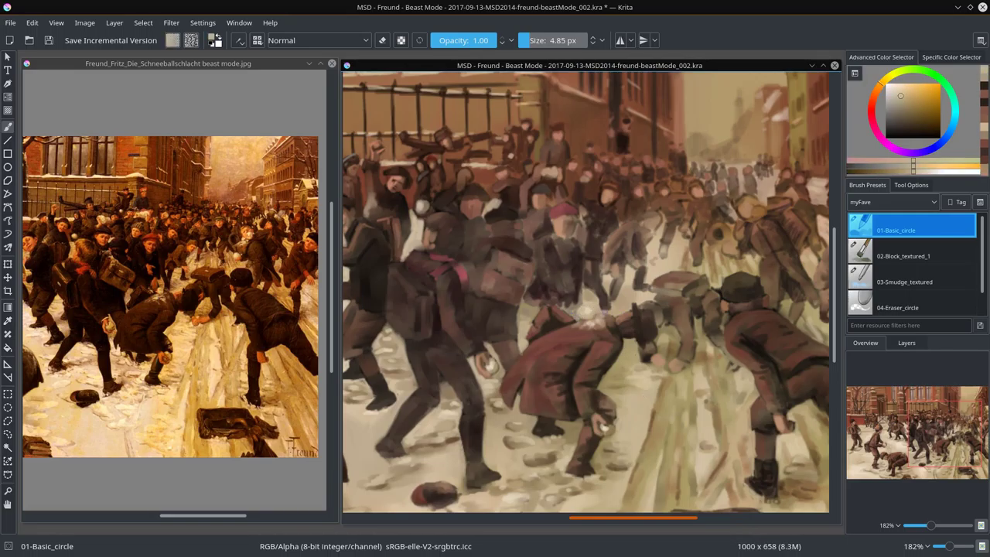
{"action": "left_click", "coordinate": [673, 407], "text": "ctrl"}
- Save the study, clear a freehand selection, and pan to the lower-left foreground boys
{"action": "key", "text": "ctrl+s"}
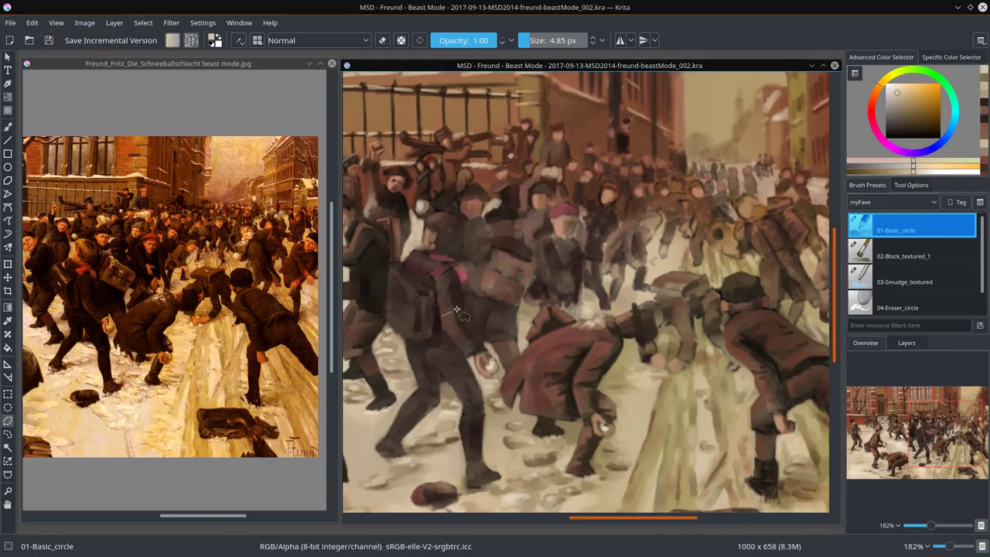
{"action": "key", "text": "b"}
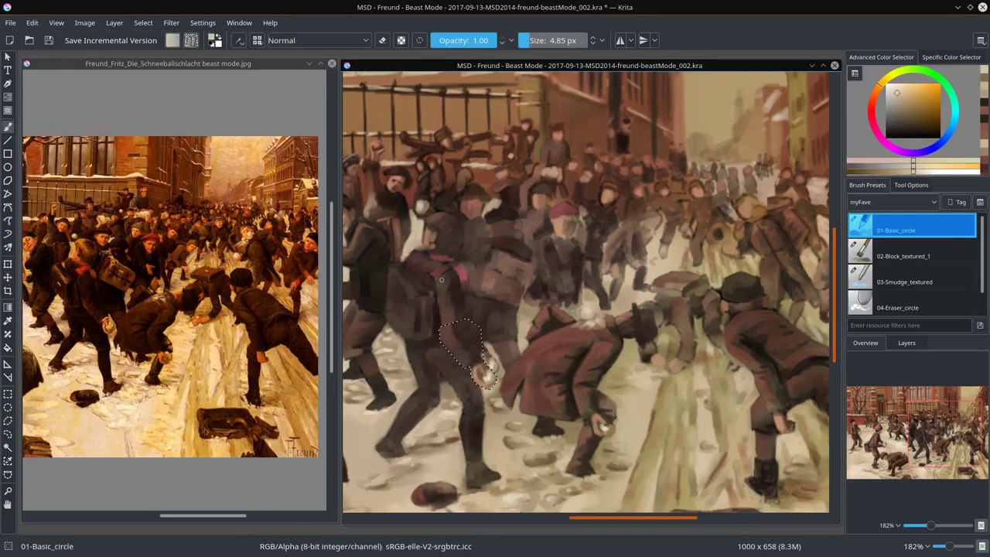
{"action": "left_click", "coordinate": [453, 356], "text": "ctrl"}
{"action": "mouse_move", "coordinate": [453, 356]}
{"action": "left_mouse_down", "text": "ctrl"}
{"action": "mouse_move", "coordinate": [495, 367]}
{"action": "mouse_move", "coordinate": [527, 495]}
{"action": "left_mouse_up", "text": "ctrl"}
{"action": "left_click", "coordinate": [906, 343]}
{"action": "left_click", "coordinate": [865, 343]}
{"action": "left_click", "coordinate": [433, 448], "text": "ctrl"}
{"action": "left_click_drag", "start_coordinate": [388, 470], "coordinate": [609, 389]}
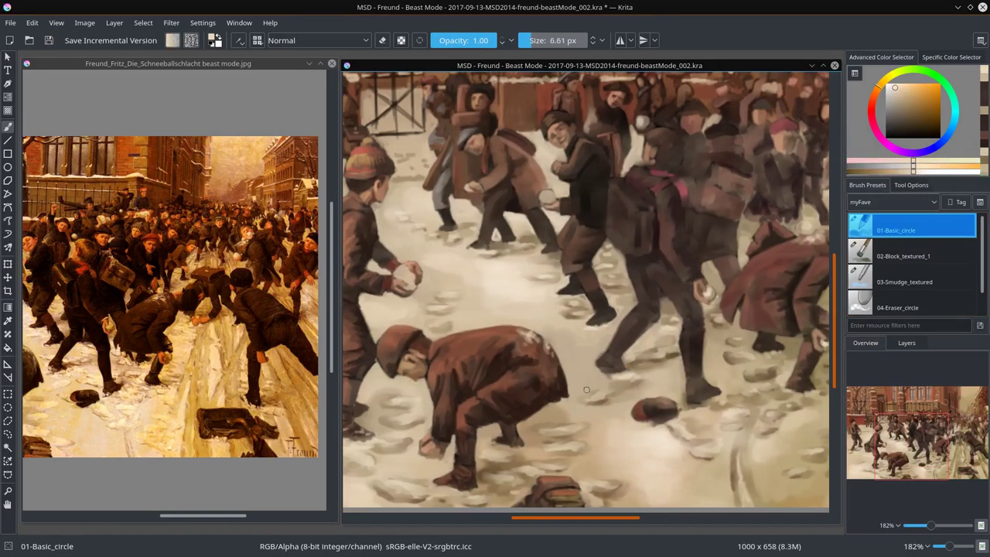
- Darken the right boy's satchel with a smaller basic round brush in sampled dark brown
{"action": "key", "text": "slash"}
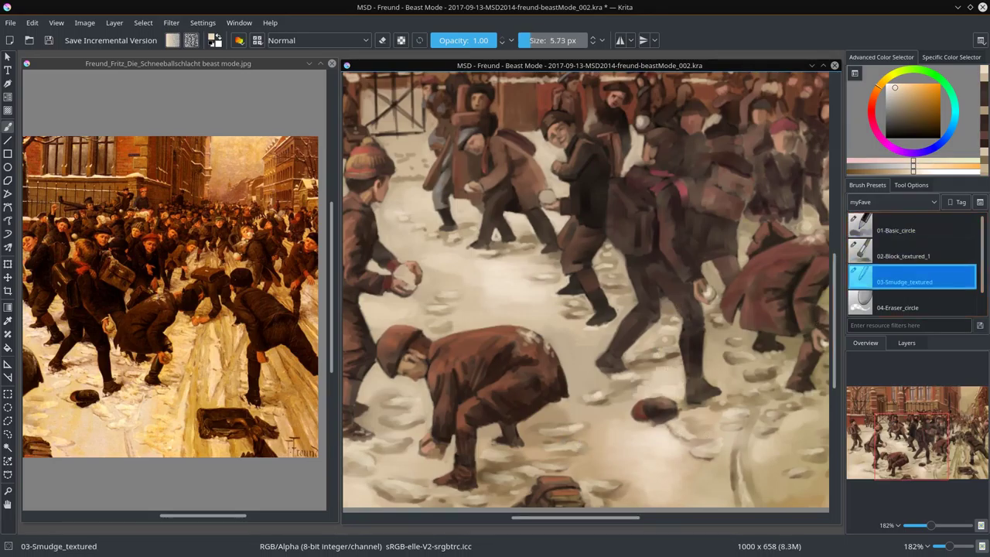
{"action": "key", "text": "slash"}
{"action": "left_click", "coordinate": [683, 364], "text": "ctrl"}
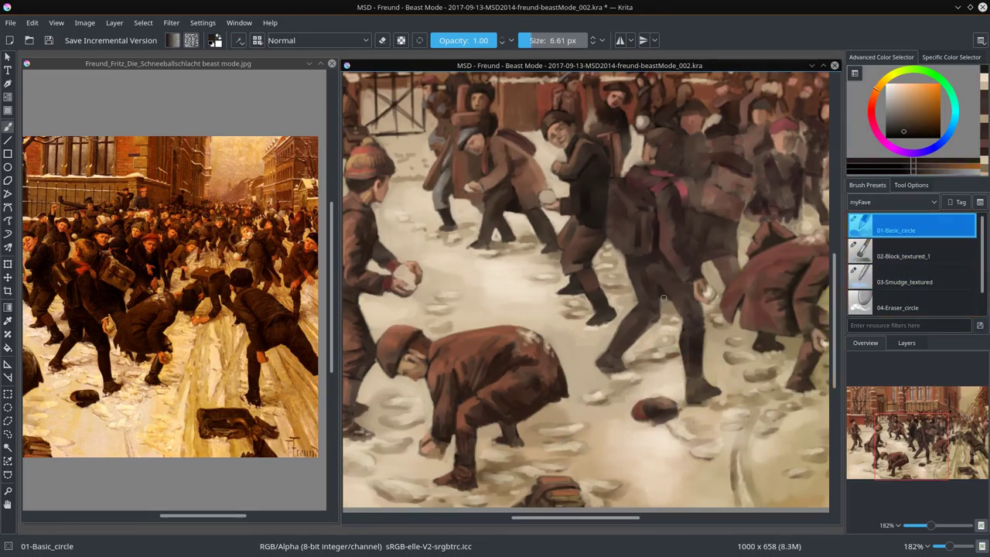
{"action": "left_click", "coordinate": [683, 383], "text": "ctrl"}
{"action": "left_click", "coordinate": [632, 175], "text": "ctrl"}
{"action": "key", "text": "bracketleft"}
{"action": "mouse_move", "coordinate": [632, 178]}
{"action": "left_mouse_down"}
{"action": "mouse_move", "coordinate": [650, 202]}
{"action": "mouse_move", "coordinate": [638, 216]}
{"action": "left_mouse_up"}
- Smudge the satchel with the textured smudge brush, using sampled browns and light beige snow
{"action": "left_click", "coordinate": [638, 215], "text": "ctrl"}
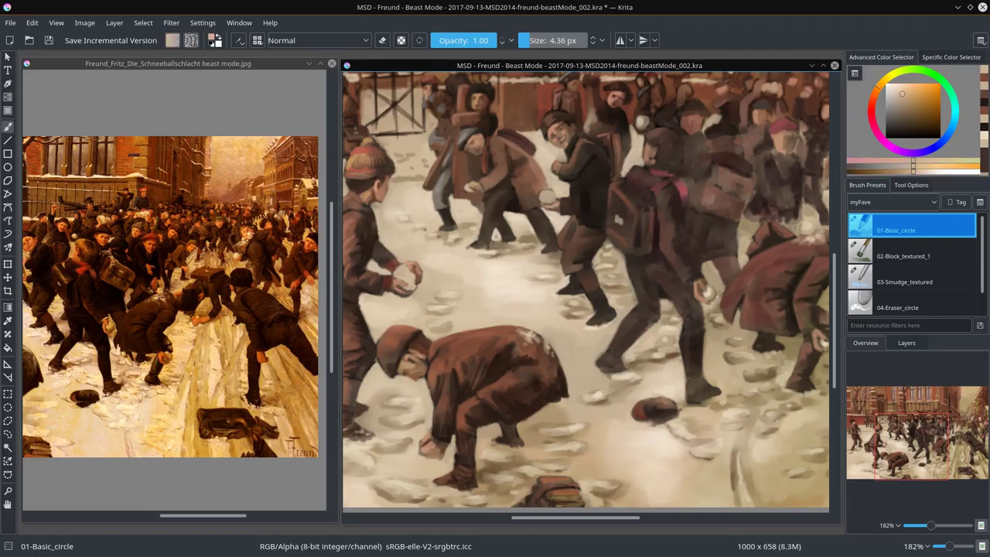
{"action": "left_click", "coordinate": [616, 198], "text": "ctrl"}
{"action": "key", "text": "slash"}
{"action": "key", "text": "slash"}
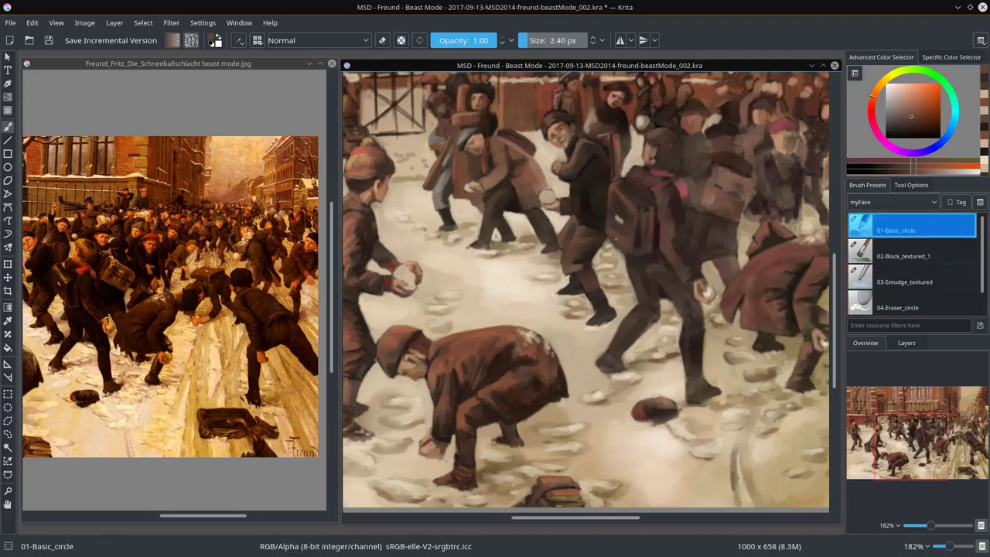
{"action": "left_click", "coordinate": [640, 221], "text": "ctrl"}
{"action": "left_click", "coordinate": [622, 254], "text": "ctrl"}
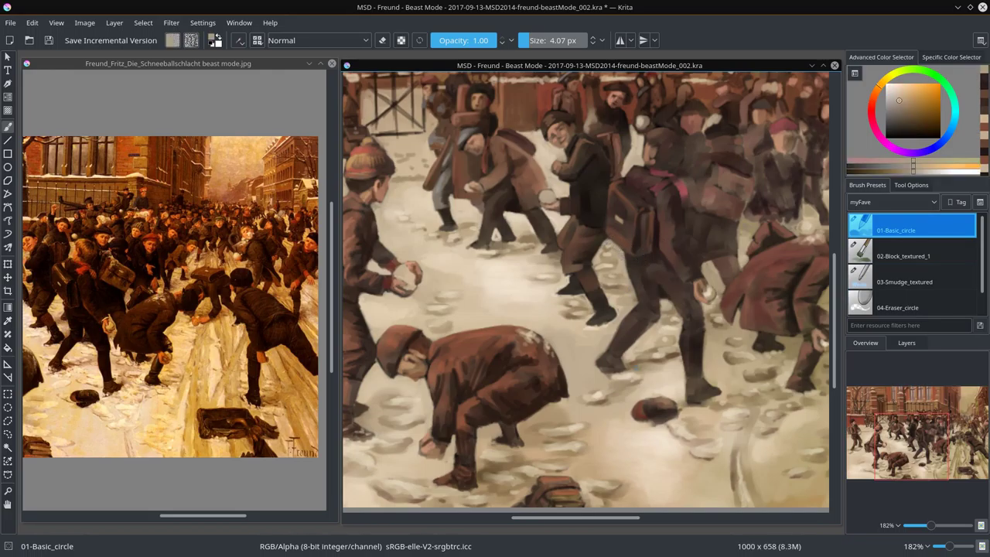
- Work the coats with sampled reddish, orange and darker browns, alternating smudge and round brushes
{"action": "left_click", "coordinate": [767, 221], "text": "ctrl"}
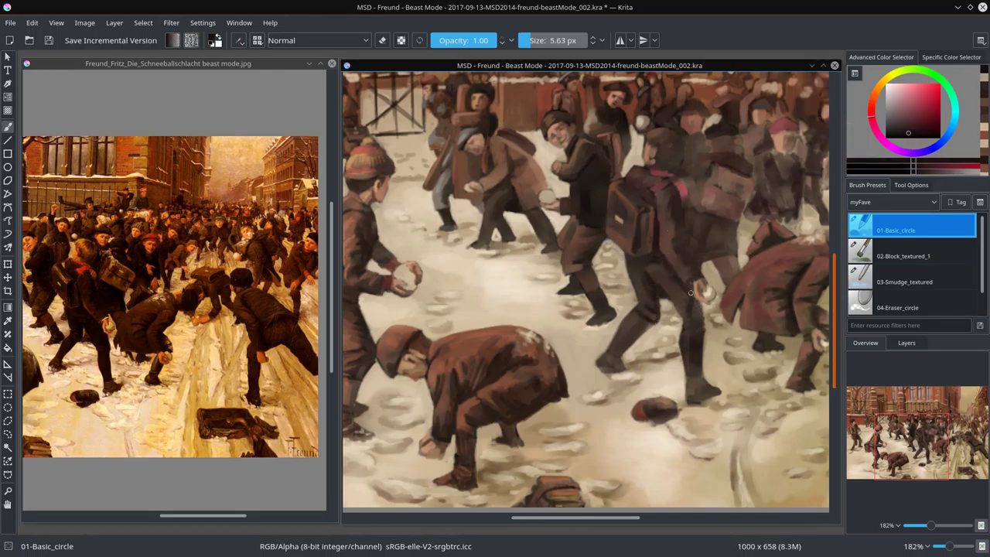
{"action": "left_click", "coordinate": [655, 290], "text": "ctrl"}
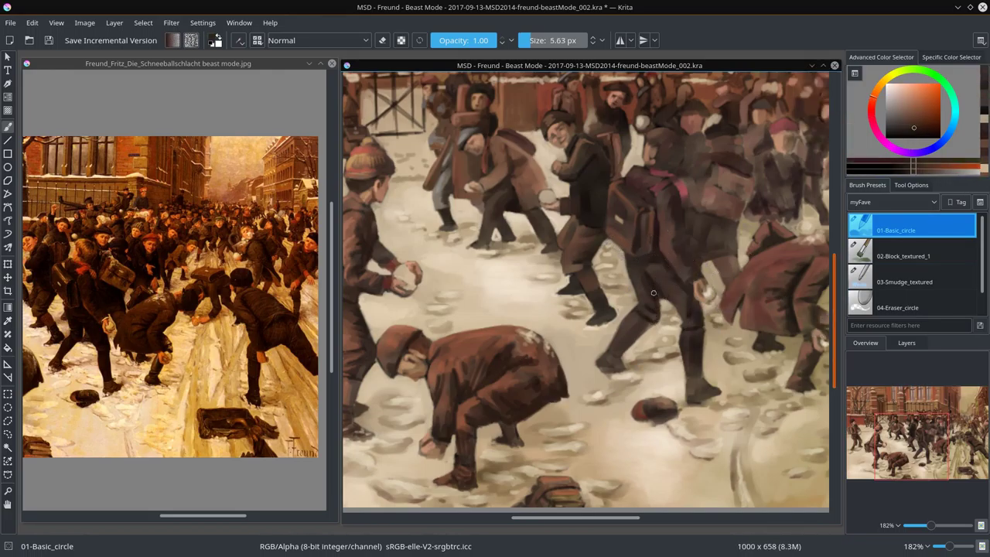
{"action": "left_click", "coordinate": [655, 317], "text": "ctrl"}
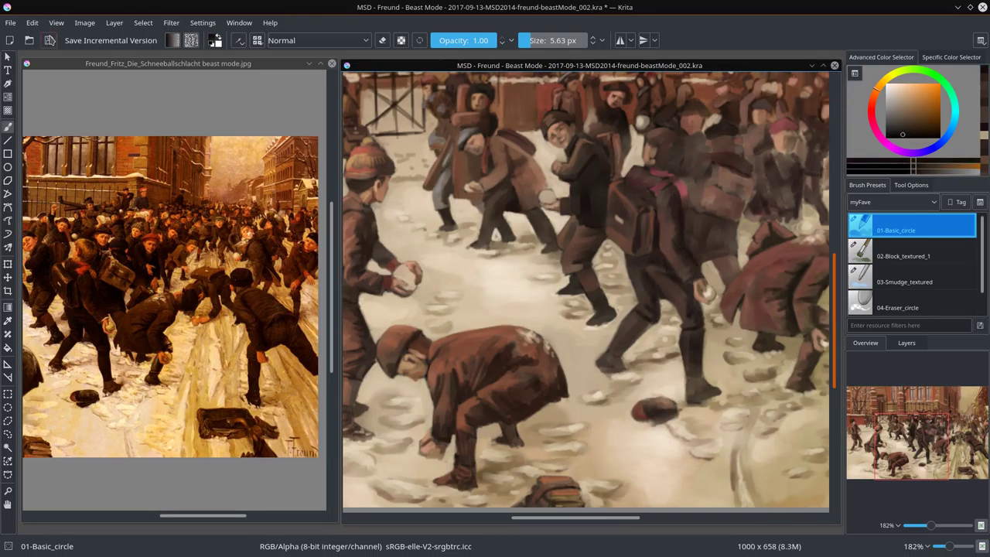
{"action": "key", "text": "slash"}
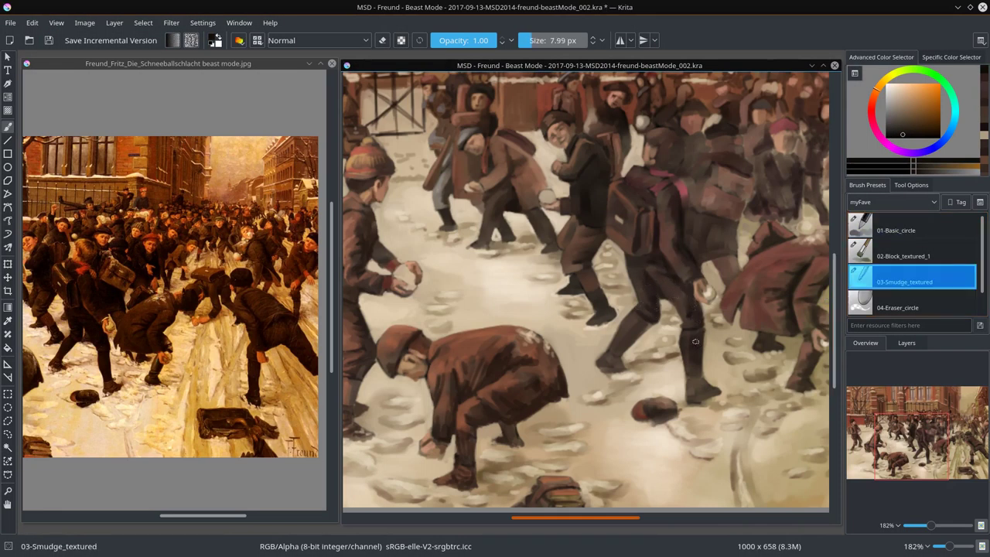
{"action": "key", "text": "slash"}
- Blend the lower figures into the snow with textured smudging in sampled brown and light cream
{"action": "left_click", "coordinate": [600, 357], "text": "ctrl"}
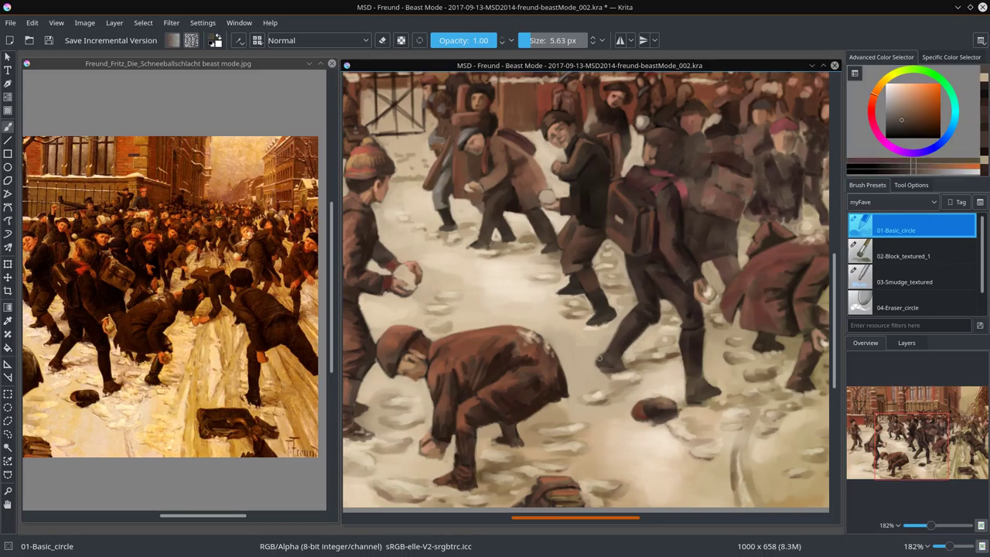
{"action": "left_click", "coordinate": [610, 378], "text": "ctrl"}
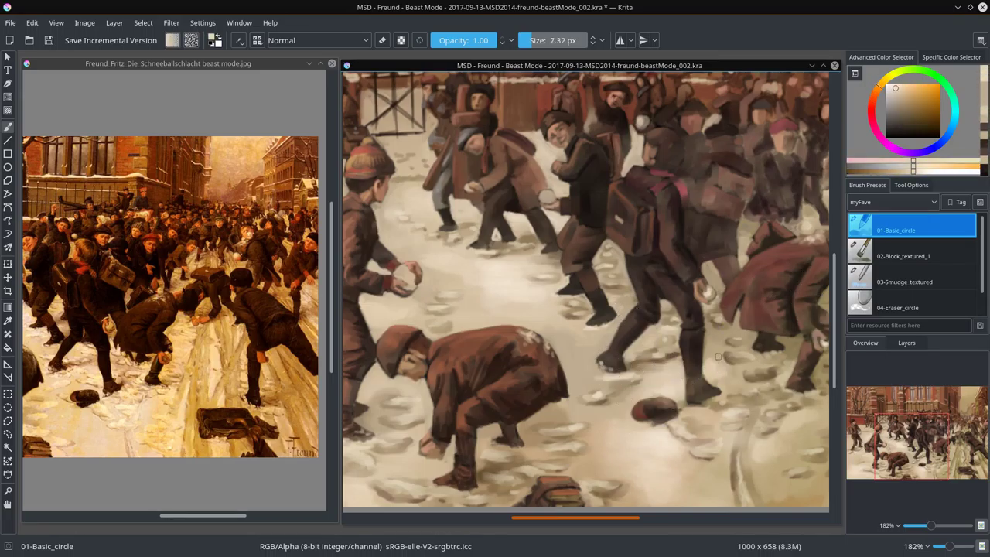
{"action": "key", "text": "slash"}
{"action": "key", "text": "slash"}
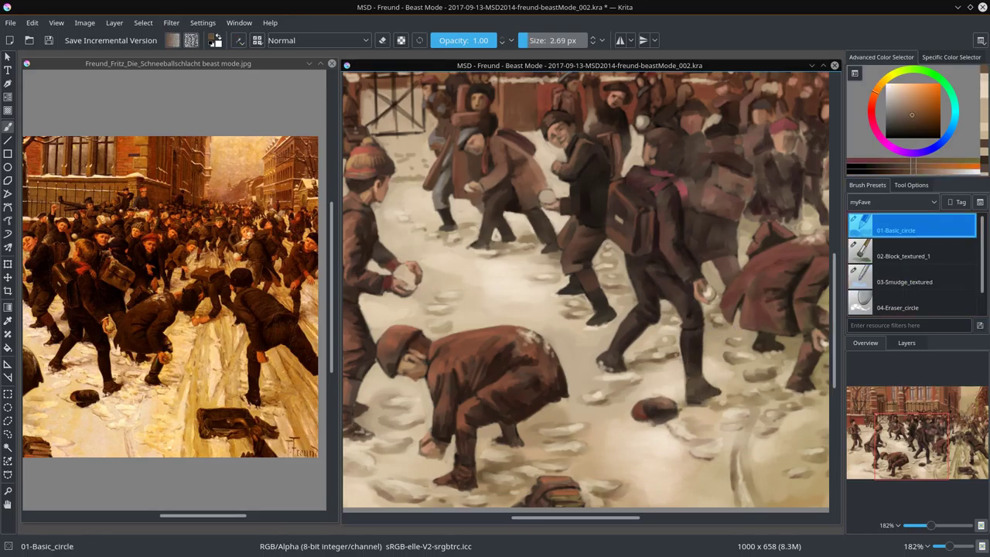
{"action": "left_click", "coordinate": [685, 337], "text": "ctrl"}
{"action": "left_click", "coordinate": [711, 417], "text": "ctrl"}
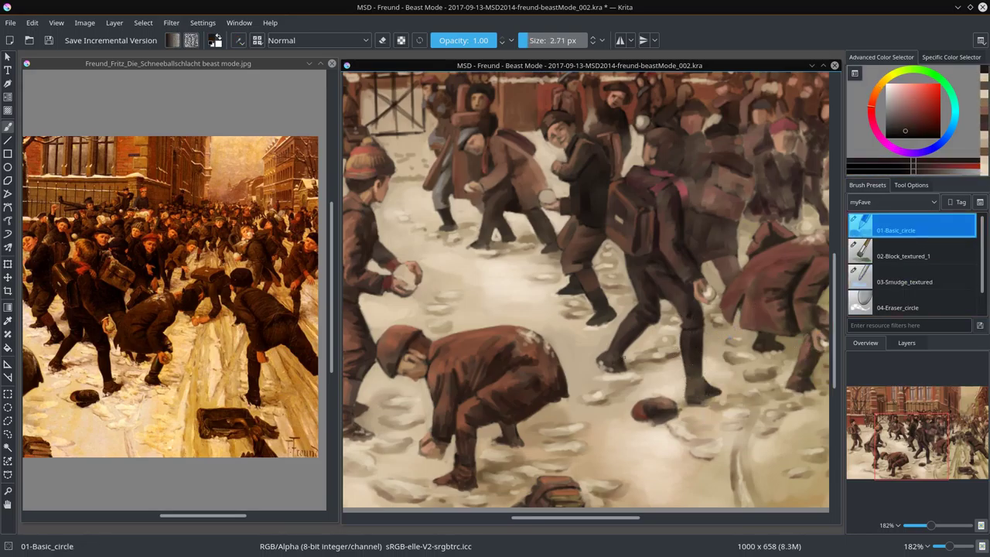
{"action": "left_click_drag", "start_coordinate": [619, 356], "coordinate": [611, 395]}
{"action": "left_click", "coordinate": [619, 222], "text": "ctrl"}
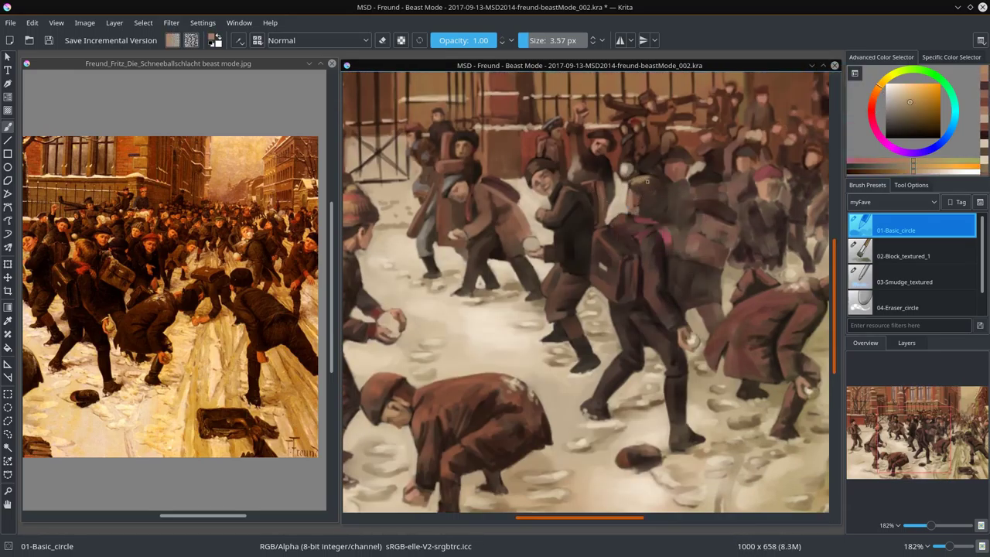
- Save the snowball-fight study and zoom the canvas out to about 77%
{"action": "key", "text": "/"}
{"action": "key", "text": "/"}
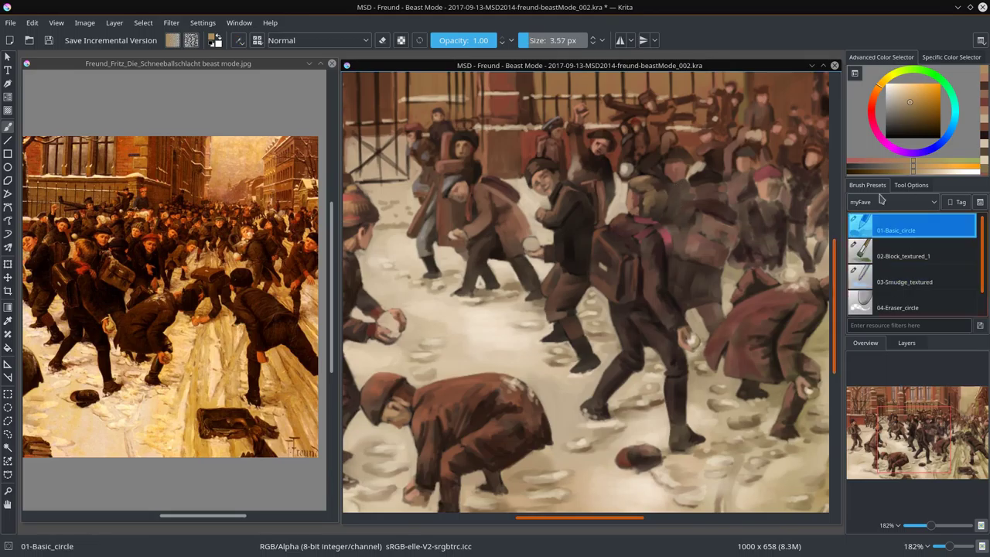
{"action": "left_click", "coordinate": [638, 219], "text": "ctrl"}
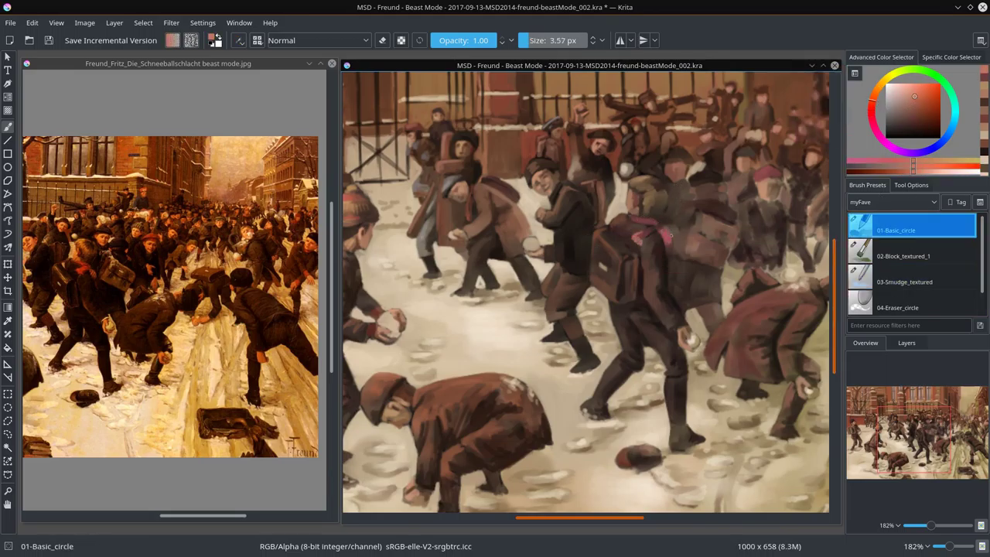
{"action": "left_click", "coordinate": [638, 218], "text": "ctrl"}
{"action": "key", "text": "ctrl+s"}
{"action": "scroll", "coordinate": [638, 218], "scroll_direction": "down", "scroll_amount": 5}
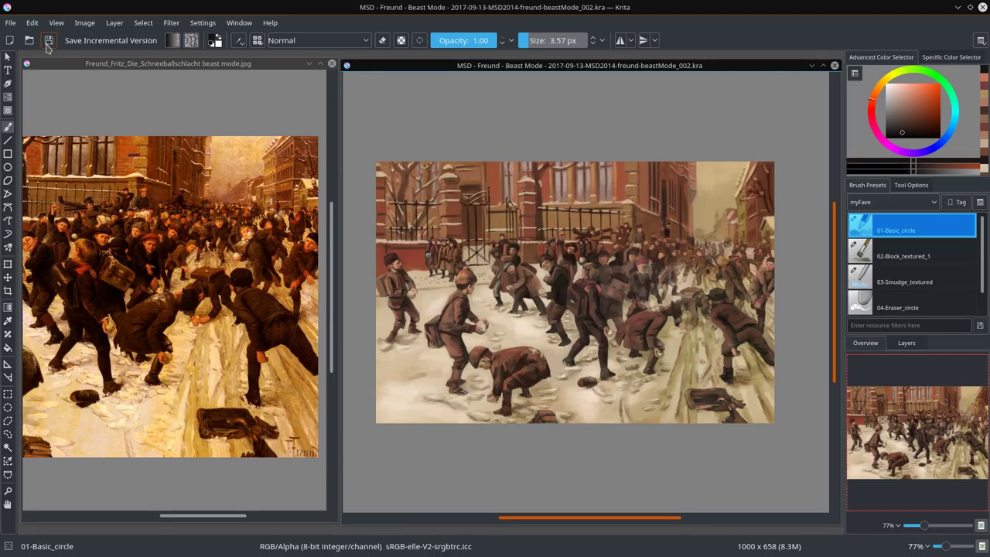
- Sample a tan and a dark brown from the painting, then save the .kra file
{"action": "left_click", "coordinate": [444, 308], "text": "ctrl"}
{"action": "scroll", "coordinate": [444, 308], "scroll_direction": "up", "scroll_amount": 5}
{"action": "scroll", "coordinate": [601, 320], "scroll_direction": "down", "scroll_amount": 3}
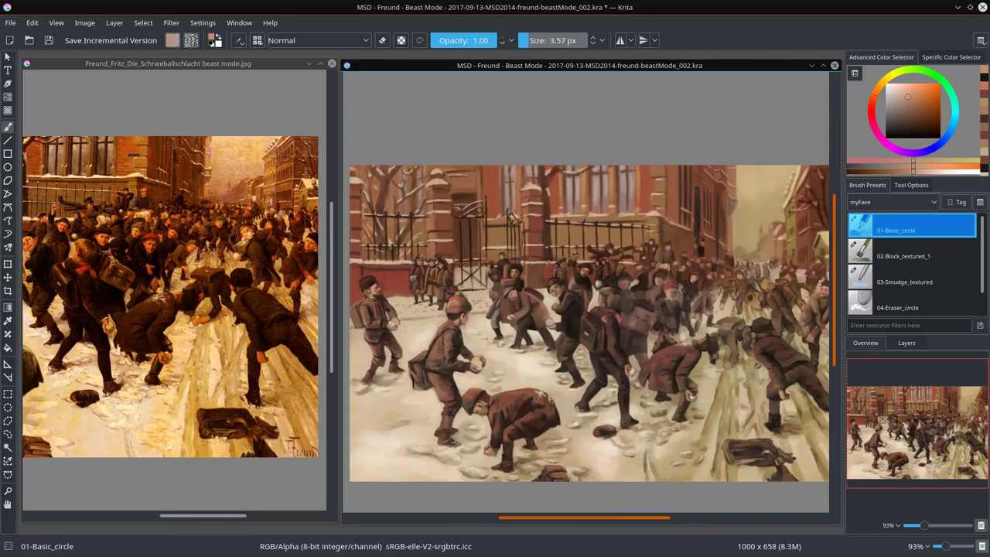
{"action": "scroll", "coordinate": [509, 315], "scroll_direction": "up", "scroll_amount": 5}
{"action": "left_click", "coordinate": [509, 315], "text": "ctrl"}
{"action": "scroll", "coordinate": [510, 315], "scroll_direction": "down", "scroll_amount": 4}
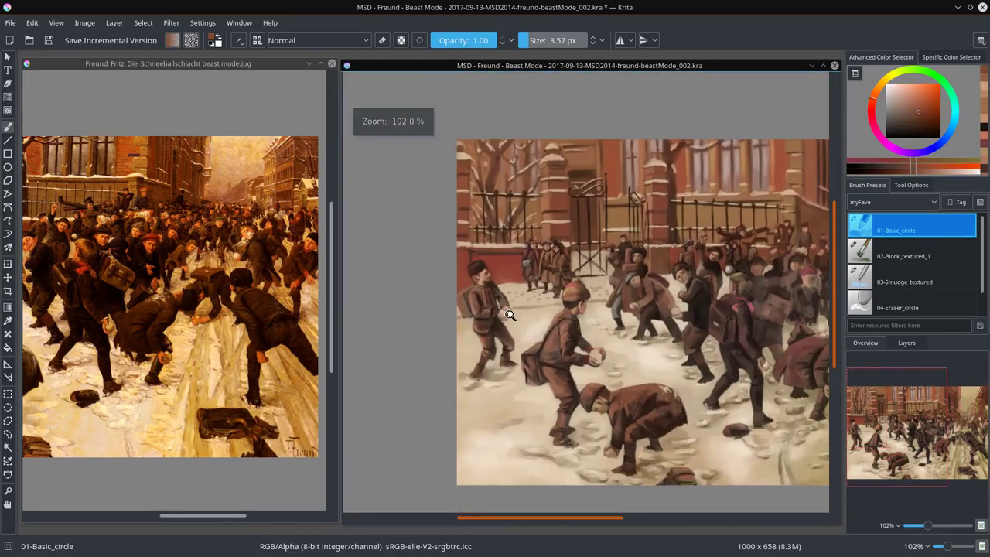
{"action": "scroll", "coordinate": [509, 314], "scroll_direction": "down", "scroll_amount": 1}
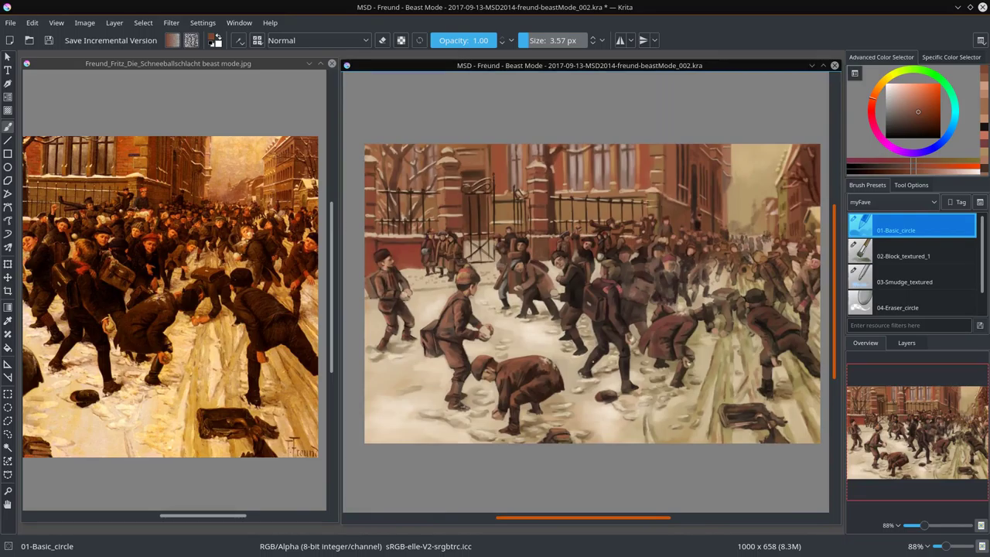
{"action": "key", "text": "ctrl+s"}
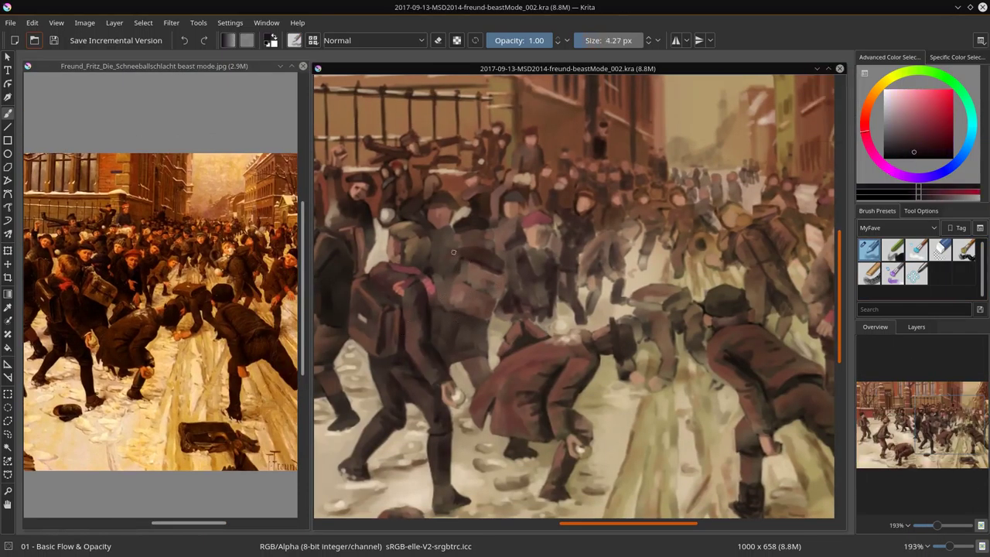
- Paint a short stroke on a central figure and sample warm beige, pink and red tones
{"action": "left_click_drag", "start_coordinate": [438, 244], "coordinate": [471, 249]}
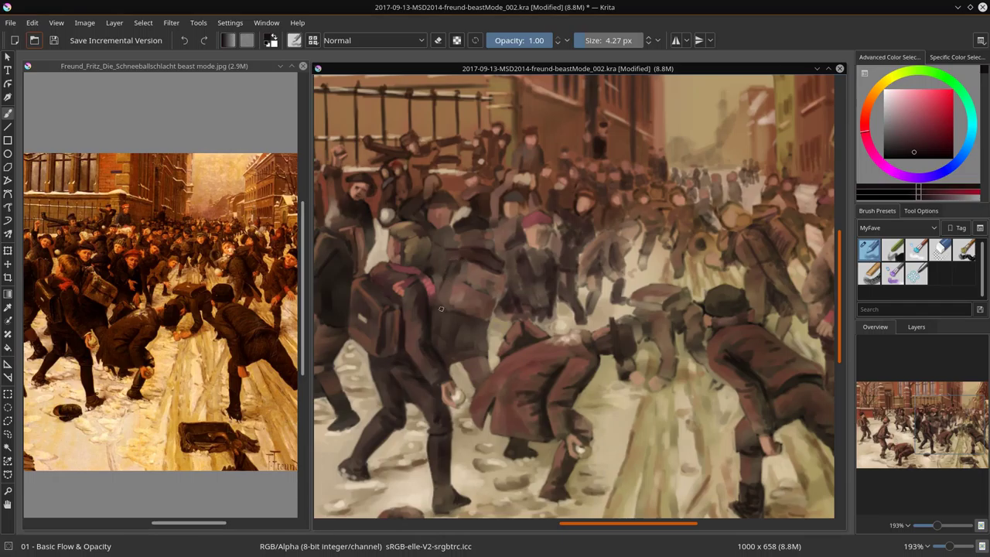
{"action": "left_click", "coordinate": [492, 287], "text": "ctrl"}
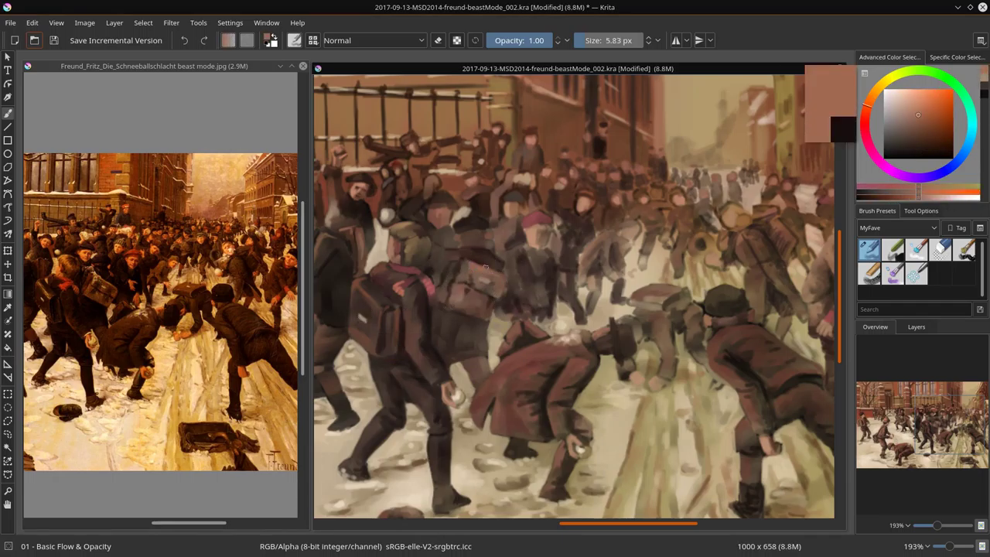
{"action": "left_click", "coordinate": [484, 291], "text": "ctrl"}
{"action": "key", "text": "bracketright"}
{"action": "left_click", "coordinate": [455, 282], "text": "ctrl"}
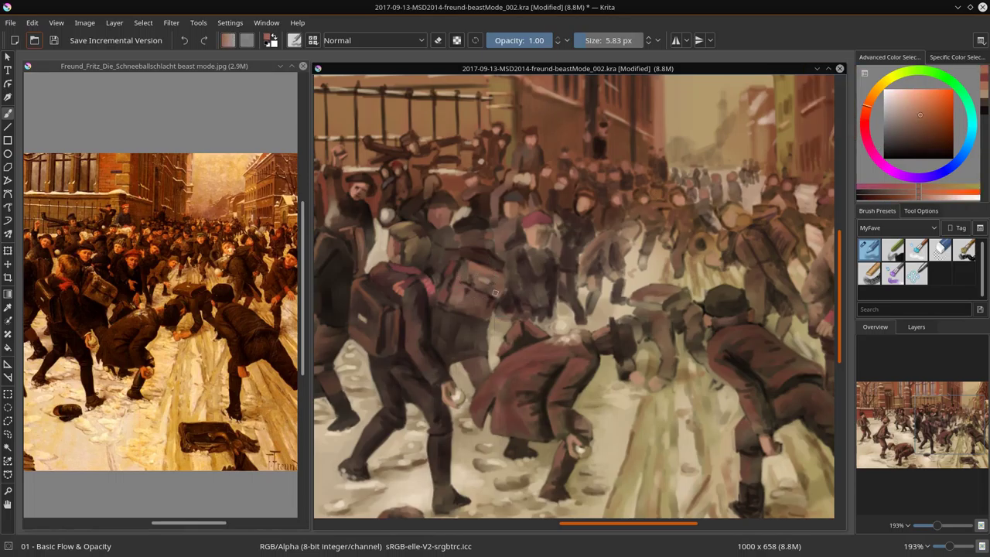
{"action": "left_click", "coordinate": [461, 255], "text": "ctrl"}
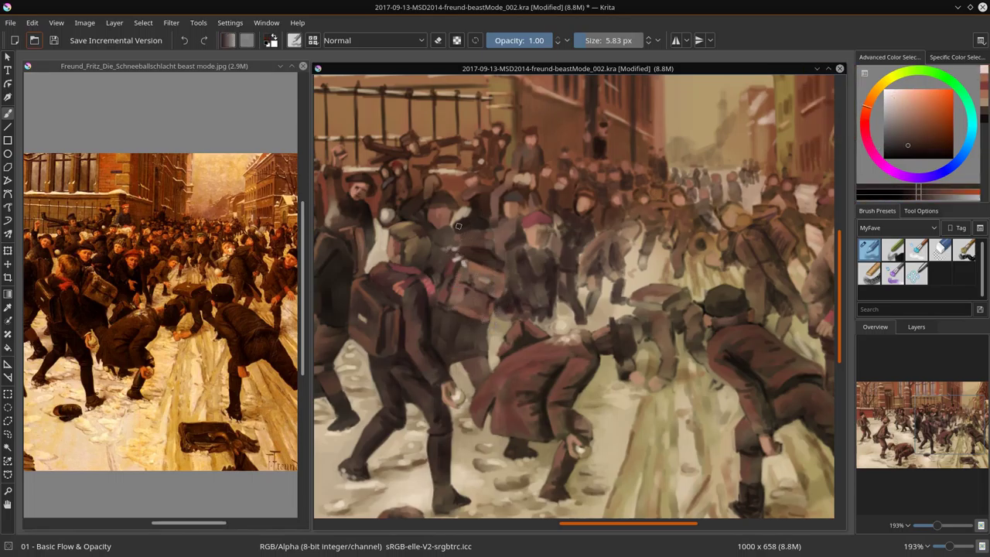
- Paint dark shading on a foreground figure, resampling nearby colours
{"action": "left_click", "coordinate": [455, 331], "text": "ctrl"}
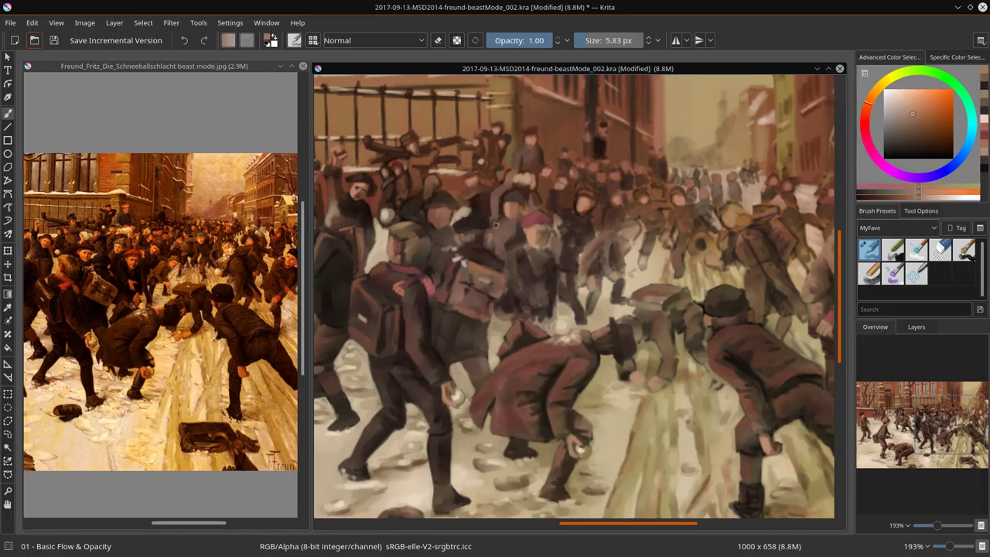
{"action": "left_click_drag", "start_coordinate": [442, 313], "coordinate": [455, 330]}
{"action": "left_click", "coordinate": [450, 337], "text": "ctrl"}
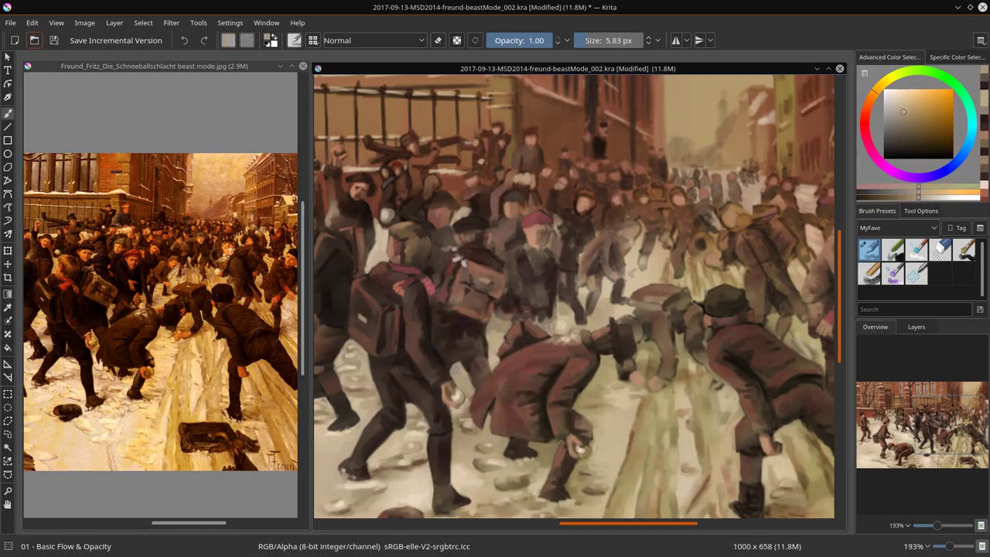
{"action": "left_click", "coordinate": [440, 272], "text": "ctrl"}
{"action": "key", "text": "slash"}
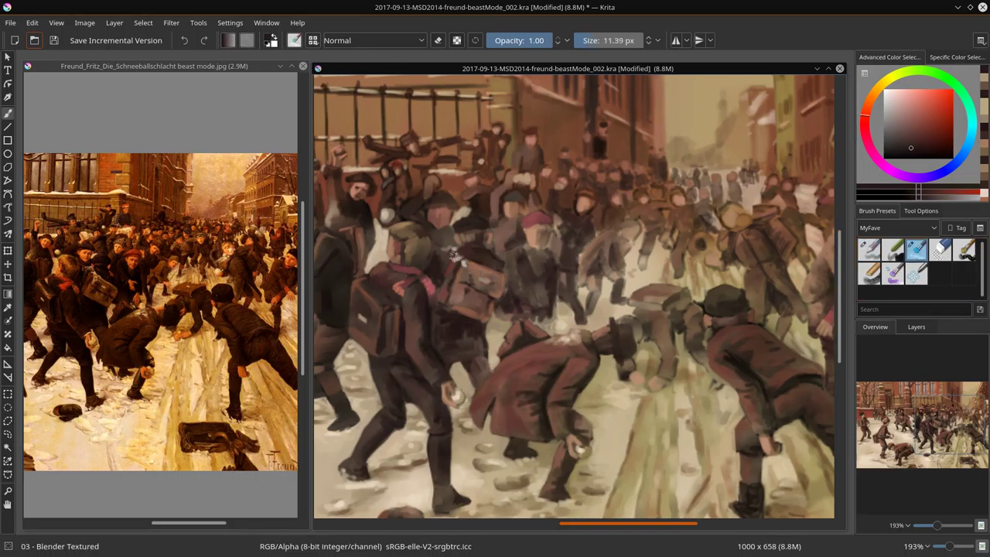
{"action": "key", "text": "slash"}
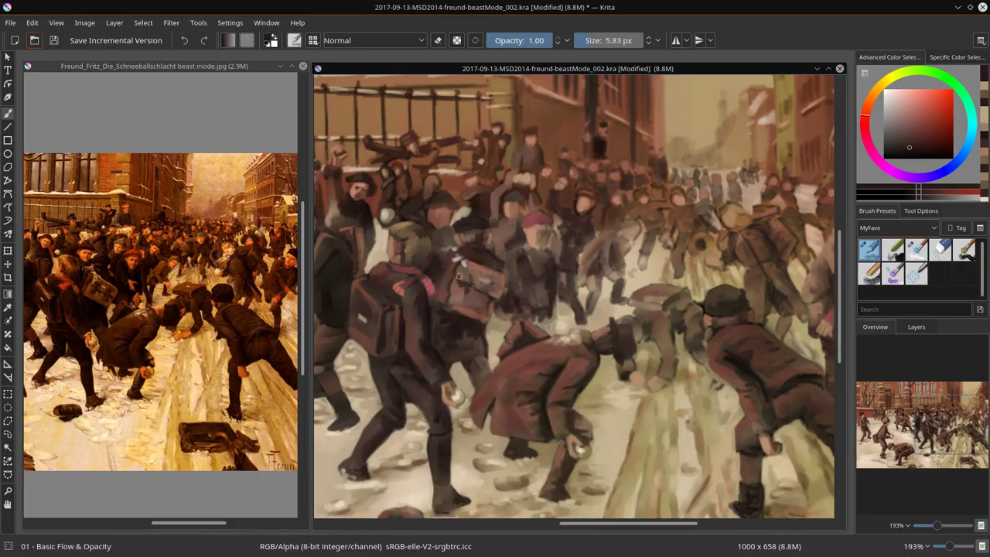
- Blend orange-brown and darker red into the figures with the textured blending brush
{"action": "left_click", "coordinate": [487, 226], "text": "ctrl"}
{"action": "left_click", "coordinate": [432, 332], "text": "ctrl"}
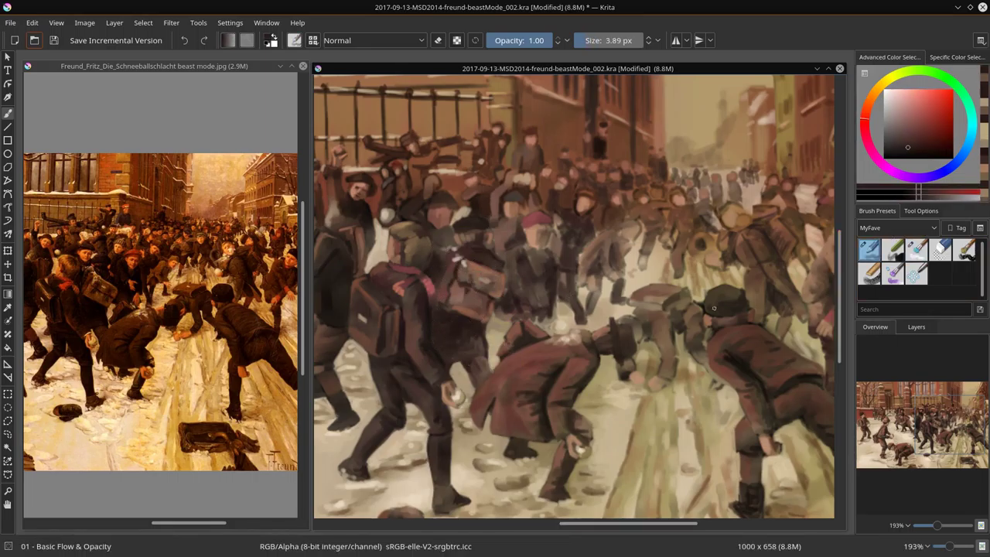
{"action": "key", "text": "slash"}
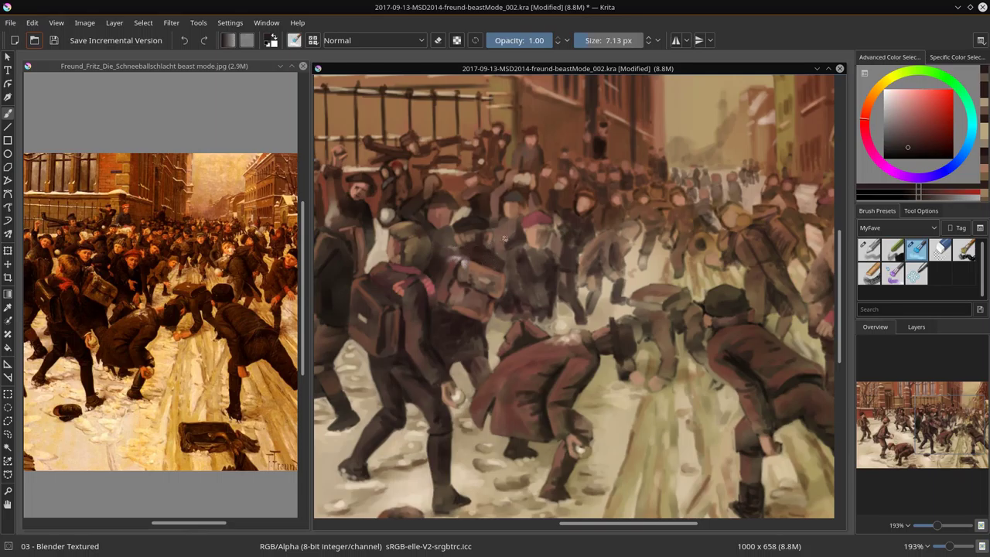
{"action": "key", "text": "slash"}
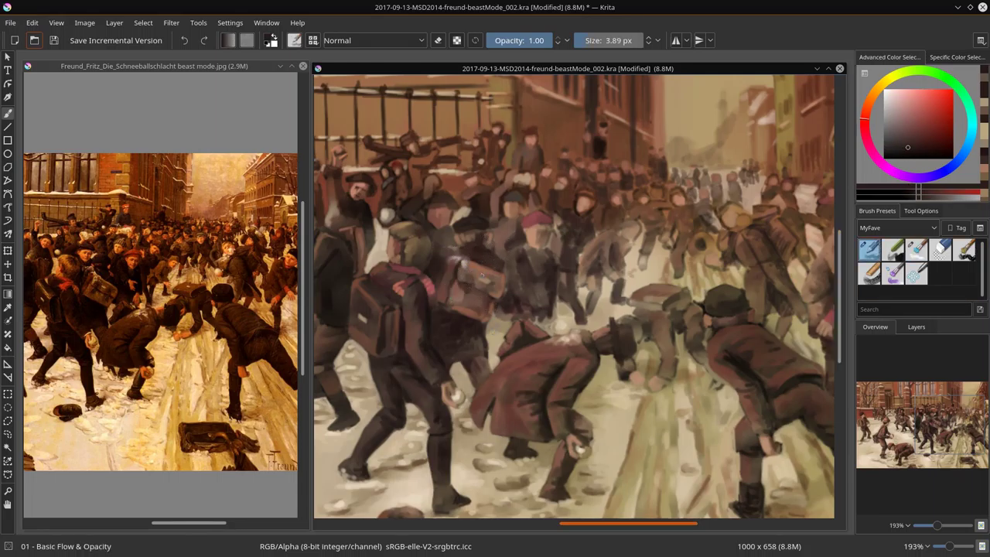
{"action": "left_click", "coordinate": [472, 288], "text": "ctrl"}
{"action": "left_click", "coordinate": [491, 267], "text": "ctrl"}
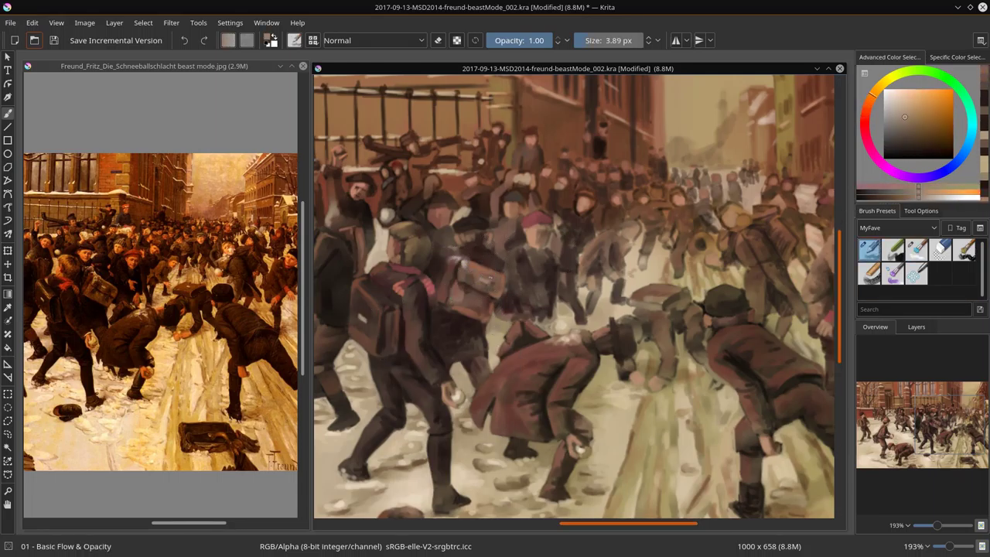
- Alternate dark and lighter browns between the blending and basic brushes
{"action": "key", "text": "slash"}
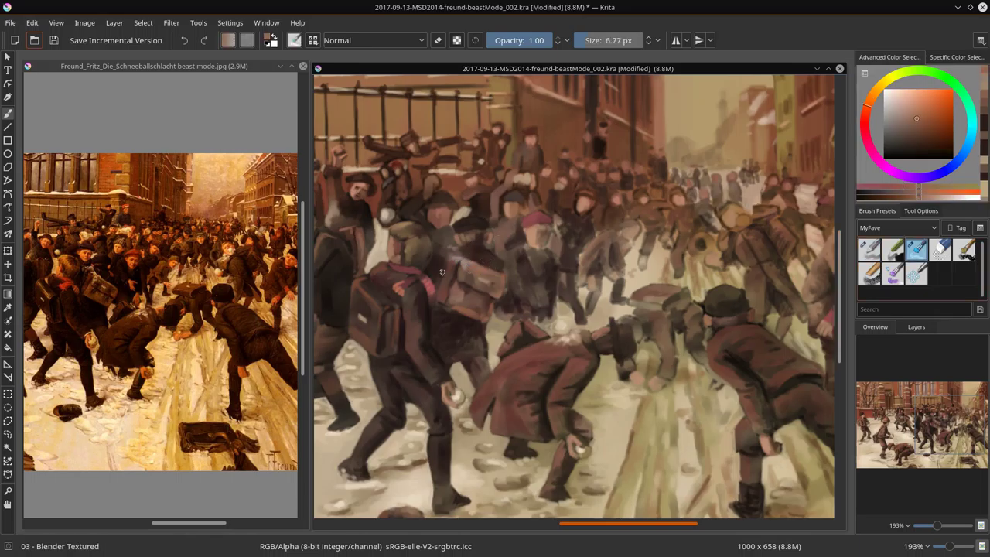
{"action": "left_click", "coordinate": [431, 312], "text": "ctrl"}
{"action": "key", "text": "slash"}
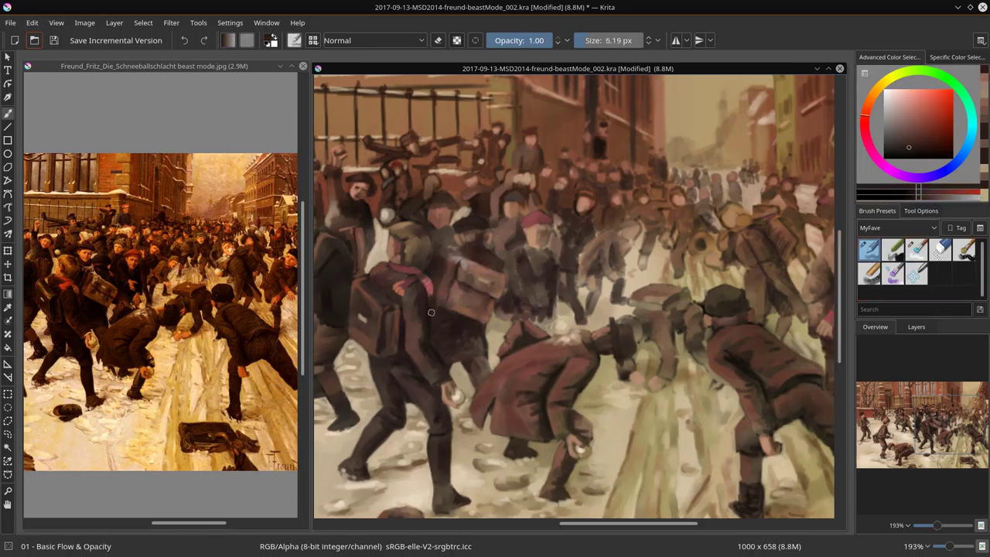
{"action": "left_click", "coordinate": [449, 318], "text": "ctrl"}
{"action": "key", "text": "slash"}
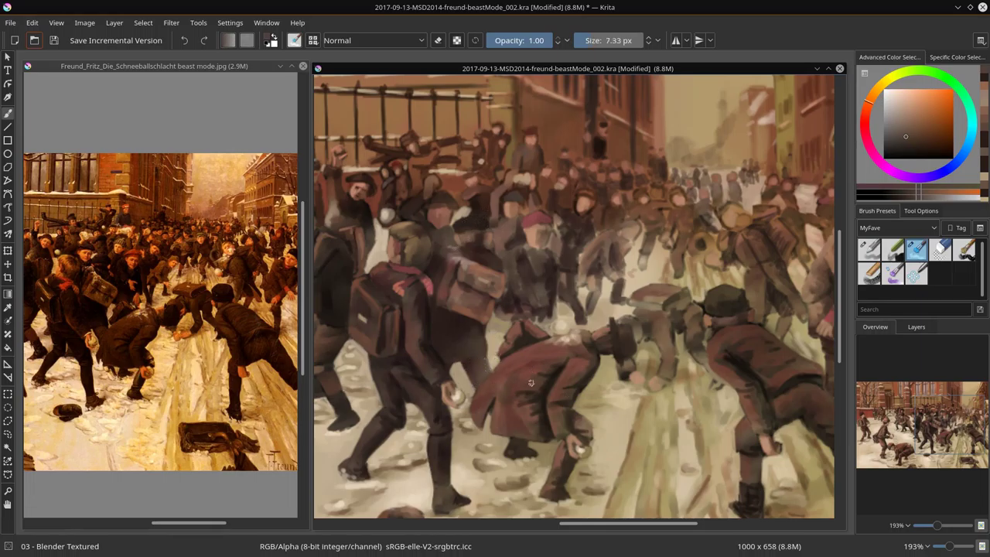
{"action": "key", "text": "slash"}
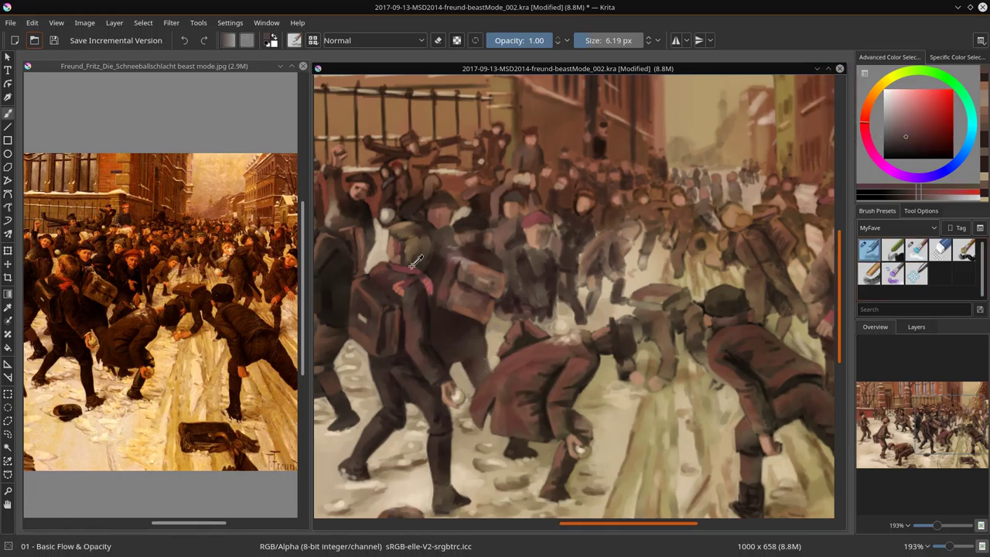
- Sample peach skin and dark brown tones, sizing the brush between 4 px and 3 px
{"action": "left_click", "coordinate": [412, 280], "text": "ctrl"}
{"action": "left_click", "coordinate": [482, 236], "text": "ctrl"}
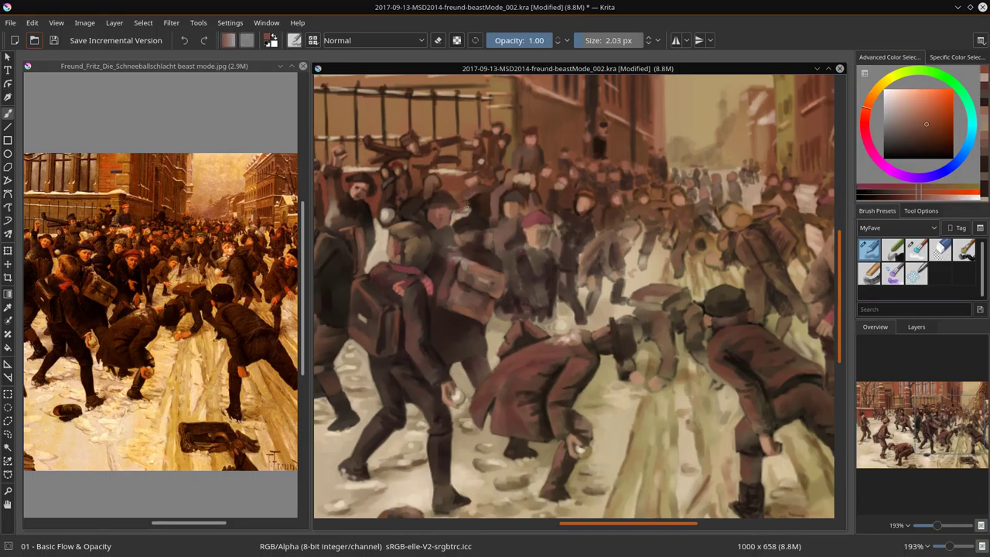
{"action": "left_click", "coordinate": [483, 237], "text": "ctrl"}
{"action": "left_click", "coordinate": [483, 237], "text": "ctrl"}
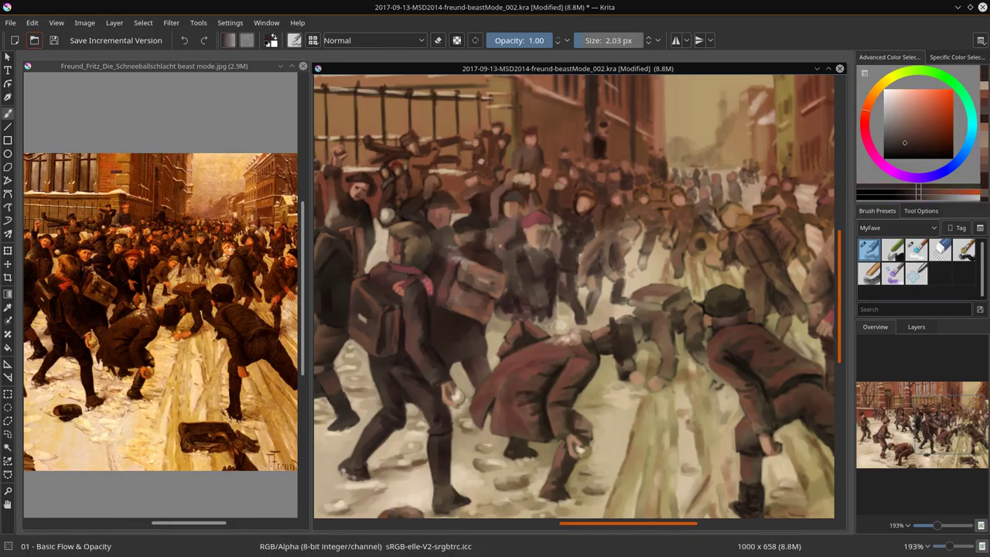
{"action": "left_click", "coordinate": [493, 234], "text": "ctrl"}
{"action": "left_click", "coordinate": [494, 235], "text": "ctrl"}
{"action": "key", "text": "bracketright"}
{"action": "key", "text": "bracketright"}
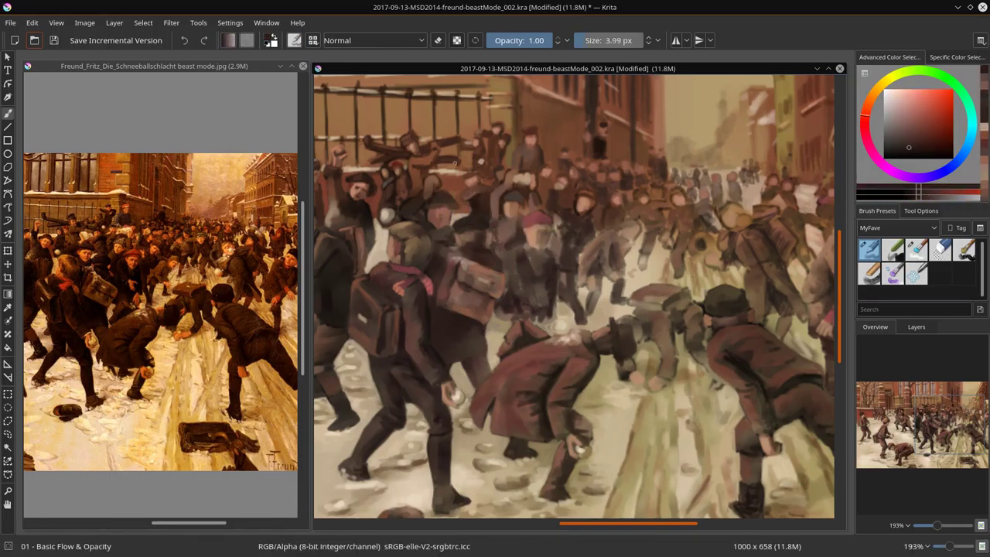
{"action": "left_click", "coordinate": [422, 201], "text": "ctrl"}
{"action": "left_click", "coordinate": [434, 220], "text": "ctrl"}
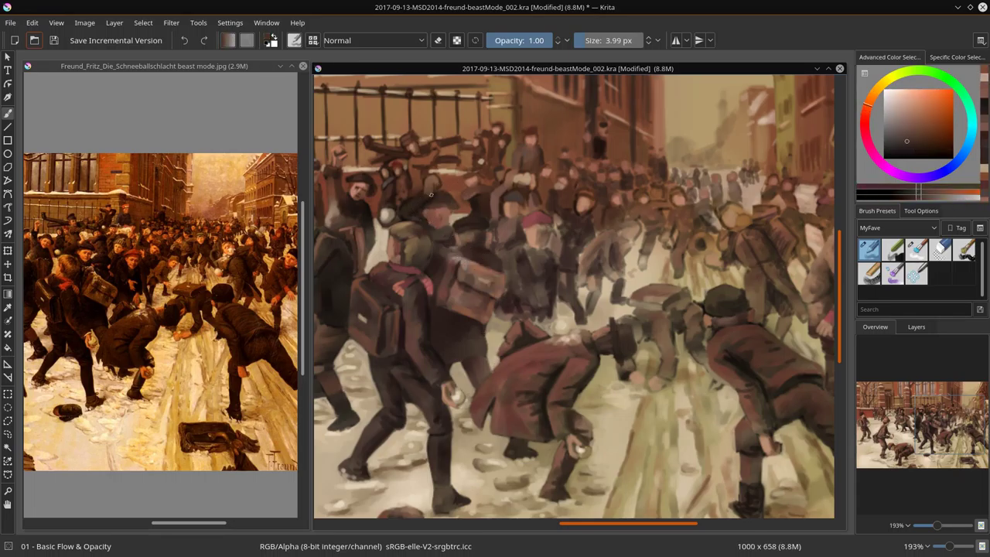
{"action": "left_click", "coordinate": [418, 145], "text": "ctrl"}
{"action": "key", "text": "bracketleft"}
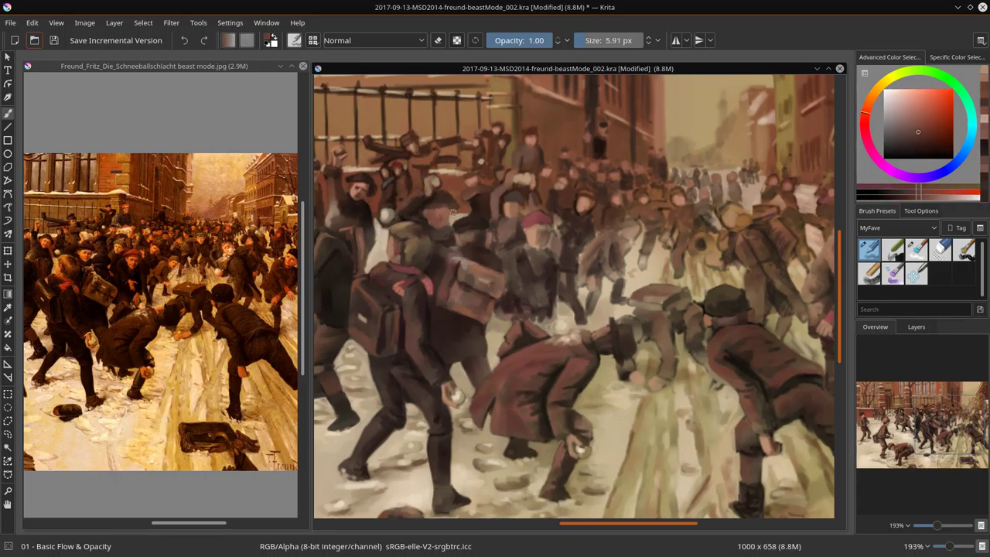
- Dab light peach skin tone and small highlights onto a boy's face
{"action": "left_click", "coordinate": [438, 209], "text": "ctrl"}
{"action": "left_click_drag", "start_coordinate": [431, 219], "coordinate": [437, 227]}
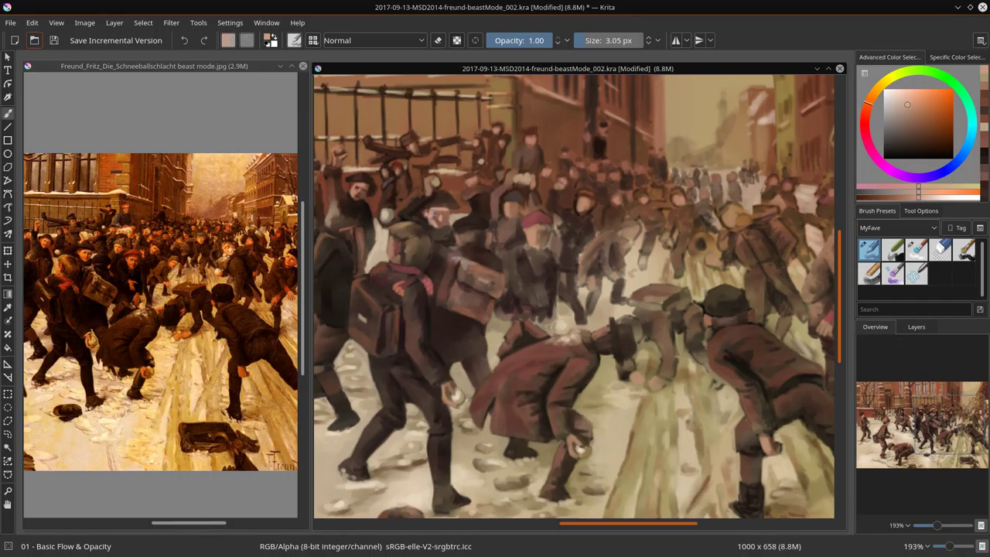
{"action": "left_click", "coordinate": [446, 221]}
{"action": "left_click", "coordinate": [439, 229]}
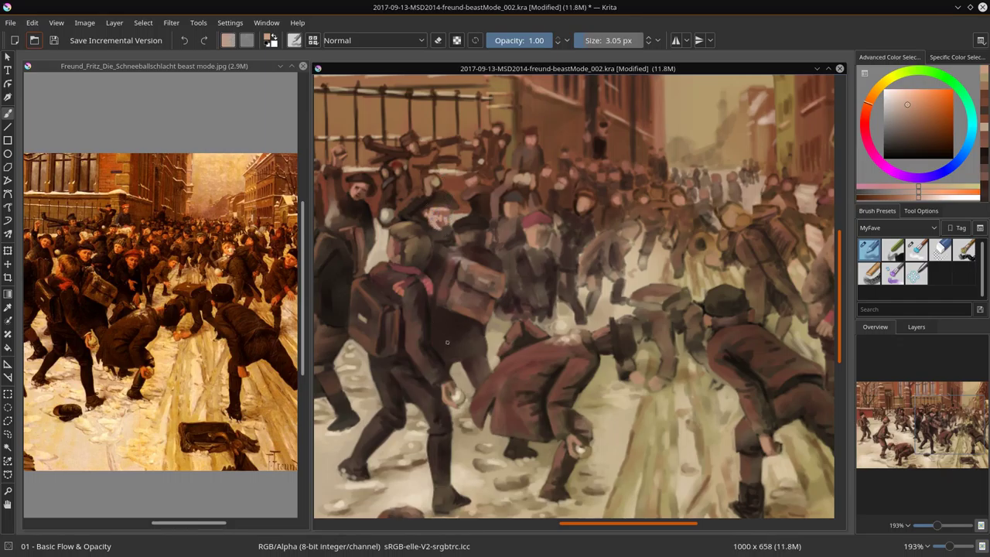
- Blend the face with the Blender Textured brush and save version _002
{"action": "left_click", "coordinate": [915, 248]}
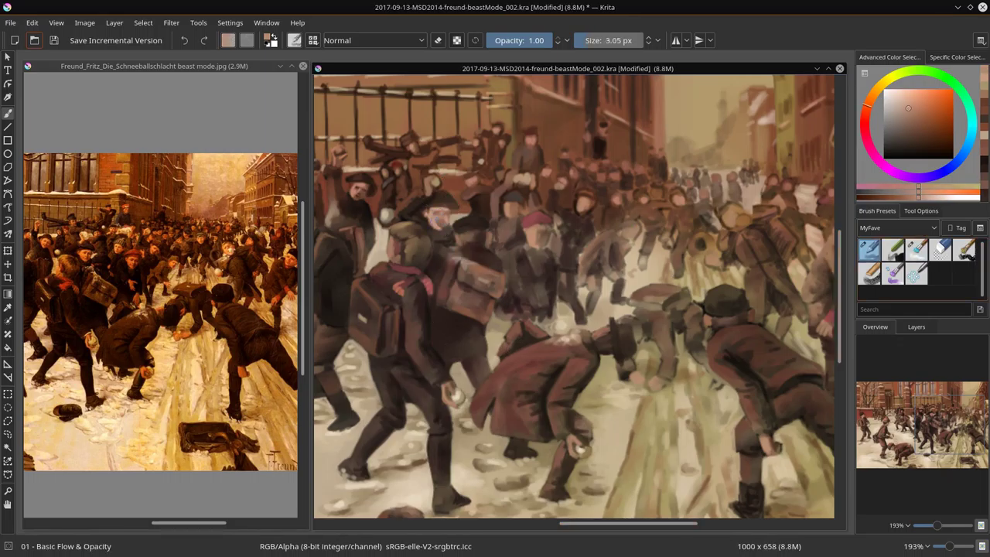
{"action": "key", "text": "slash"}
{"action": "key", "text": "slash"}
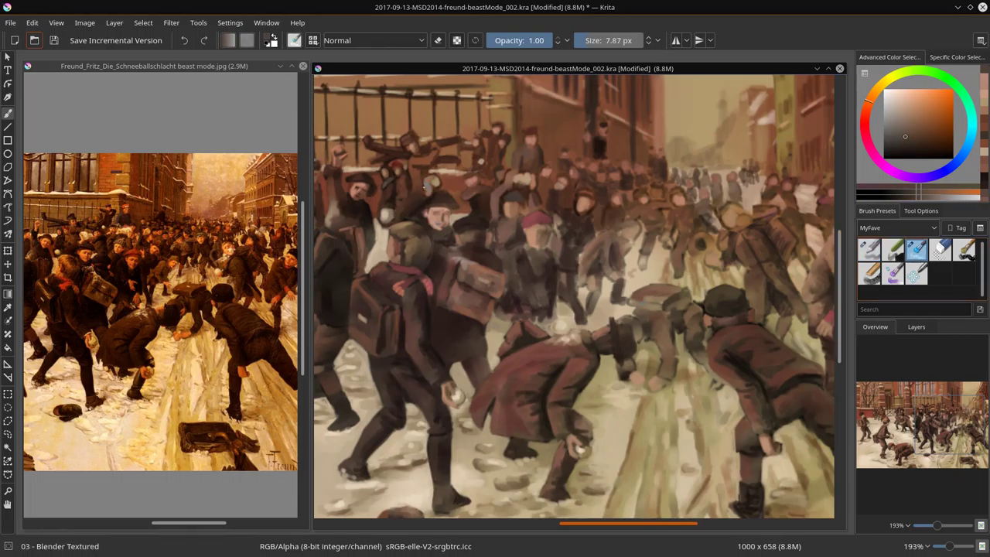
{"action": "key", "text": "slash"}
{"action": "key", "text": "slash"}
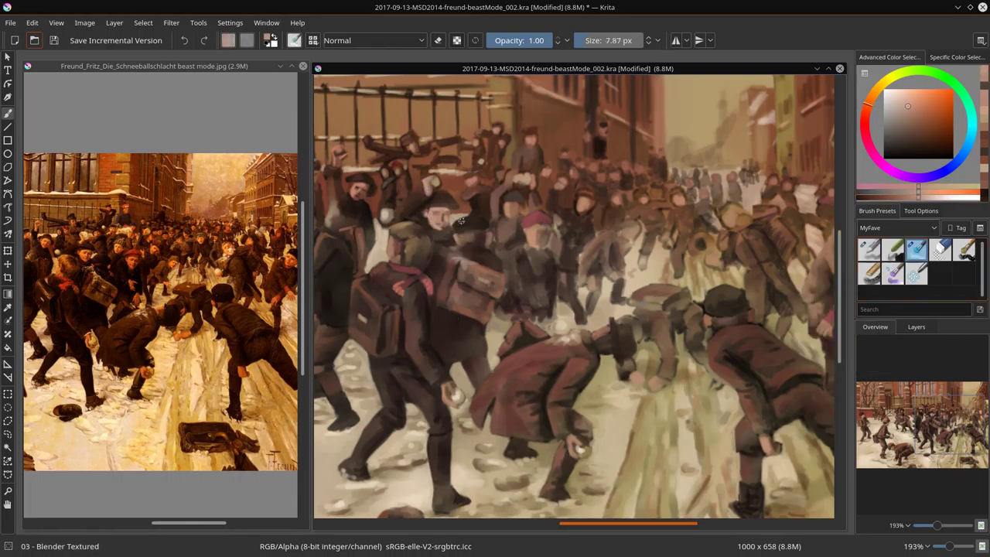
{"action": "key", "text": "slash"}
{"action": "key", "text": "slash"}
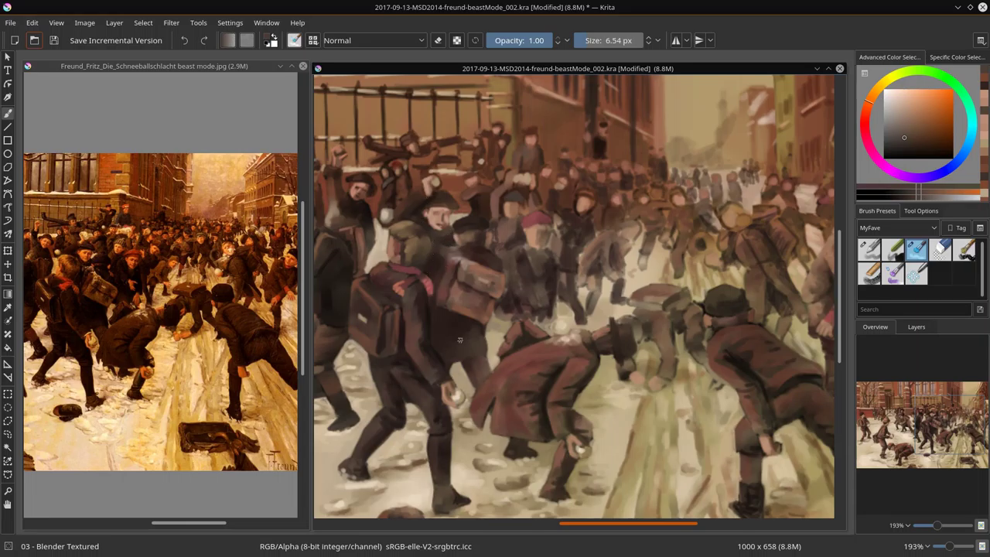
{"action": "left_click", "coordinate": [53, 41]}
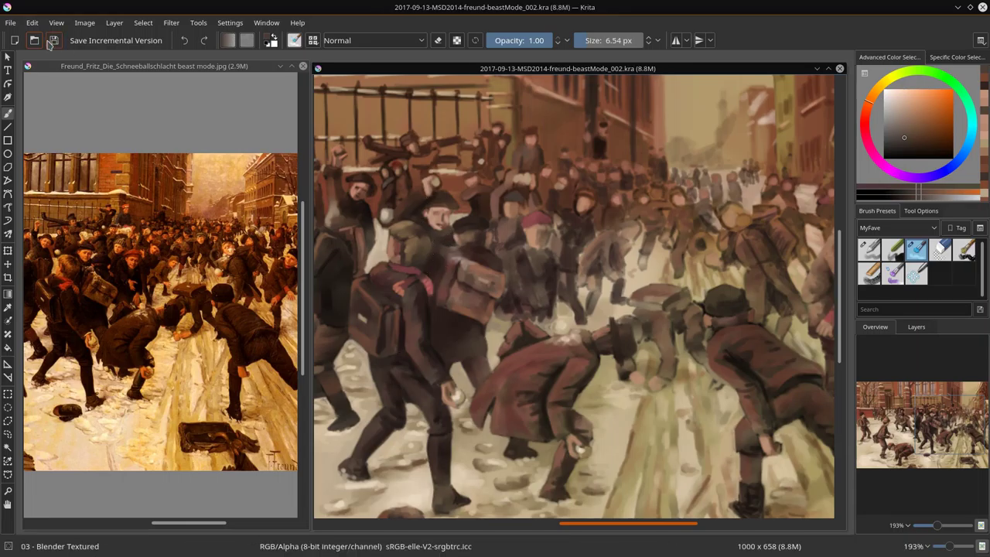
- Paint a small dark stroke on the red hat with the fine Basic Flow & Opacity brush
{"action": "key", "text": "slash"}
{"action": "left_click", "coordinate": [510, 247]}
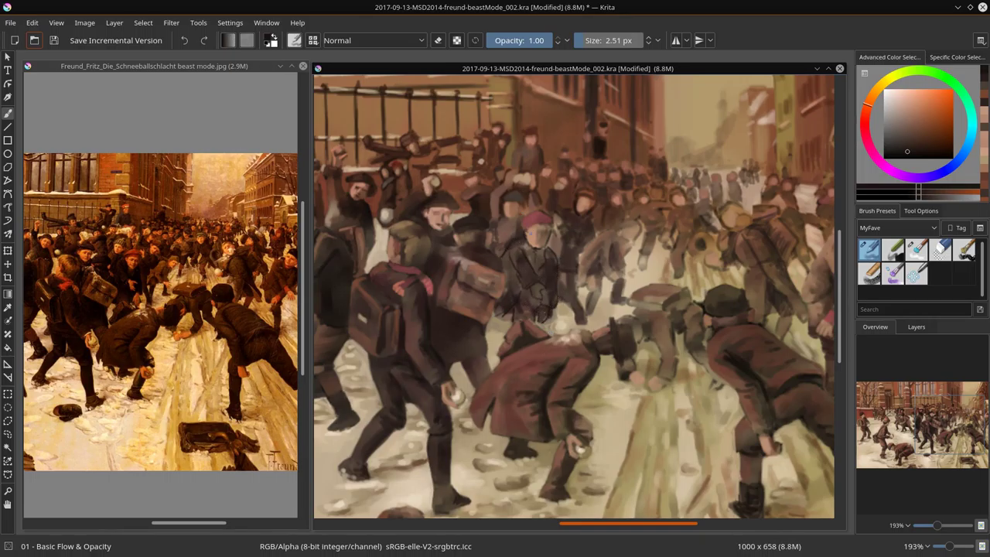
{"action": "left_click_drag", "start_coordinate": [529, 227], "coordinate": [544, 225]}
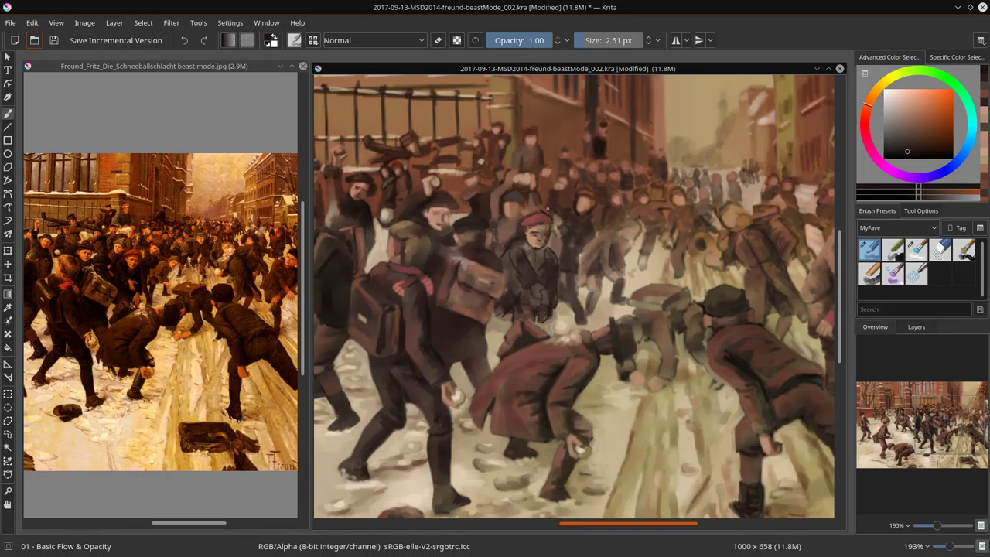
{"action": "key", "text": "bracketright"}
{"action": "key", "text": "bracketright"}
{"action": "key", "text": "bracketright"}
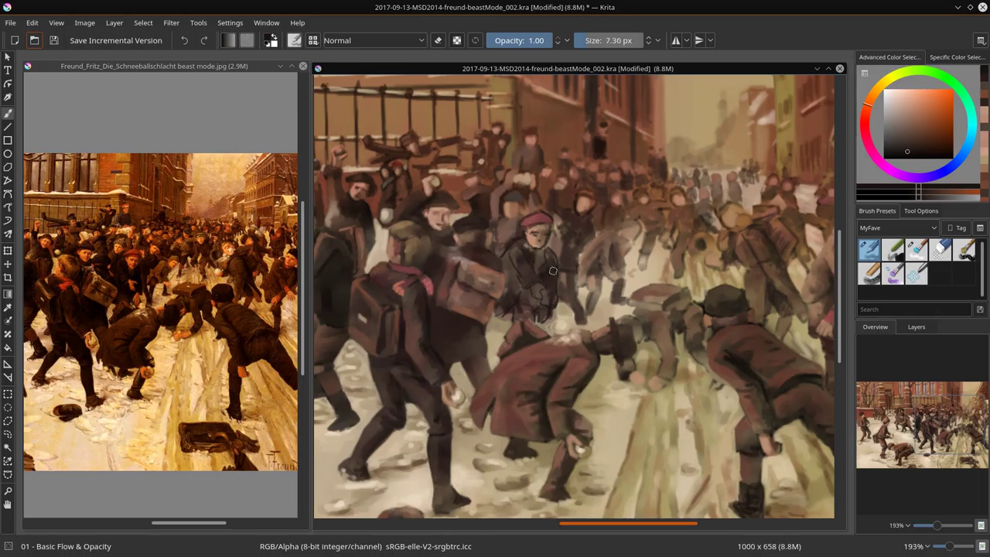
- Sample light tans and a dark reddish-brown, alternating the two brush presets
{"action": "left_click", "coordinate": [518, 243], "text": "ctrl"}
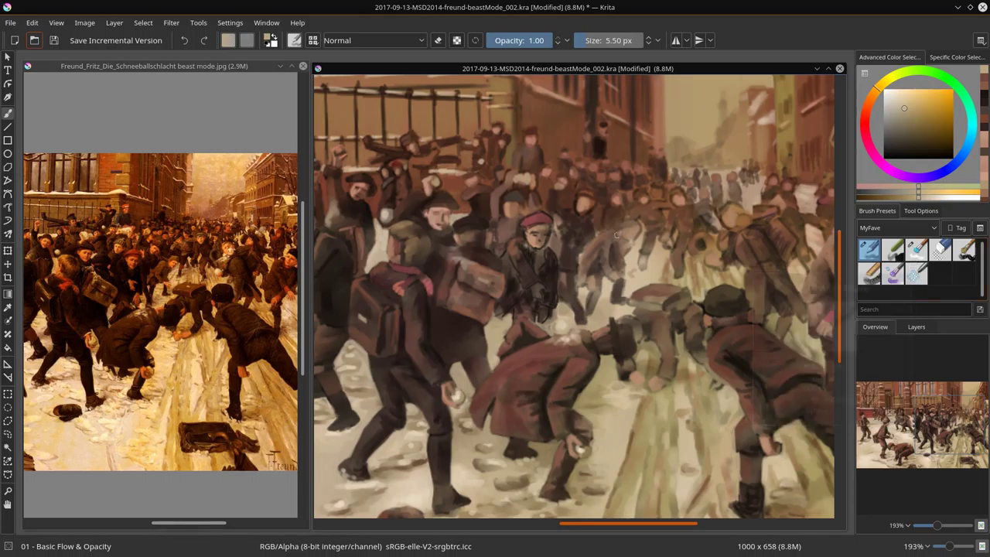
{"action": "left_click", "coordinate": [552, 289], "text": "ctrl"}
{"action": "left_click", "coordinate": [557, 252], "text": "ctrl"}
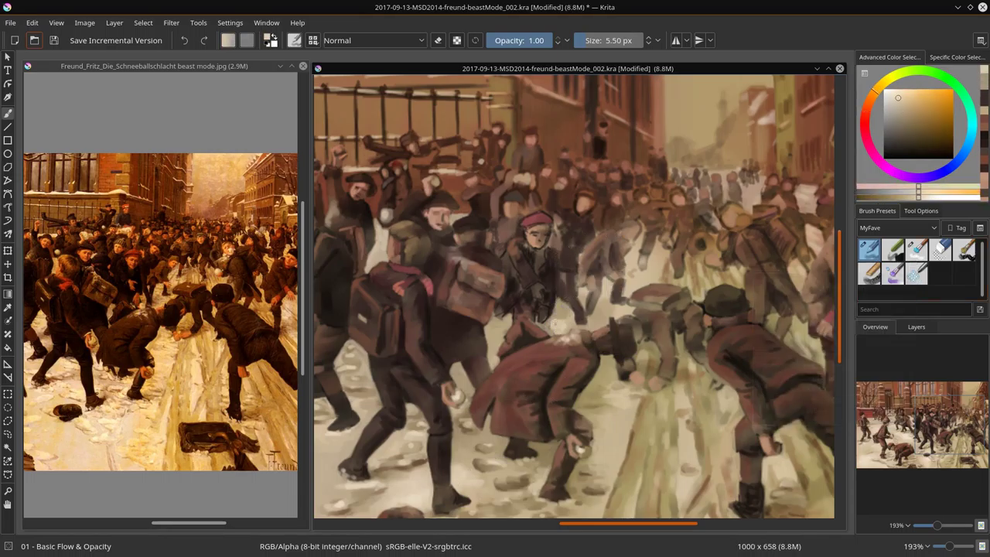
{"action": "left_click", "coordinate": [580, 351], "text": "ctrl"}
{"action": "key", "text": "slash"}
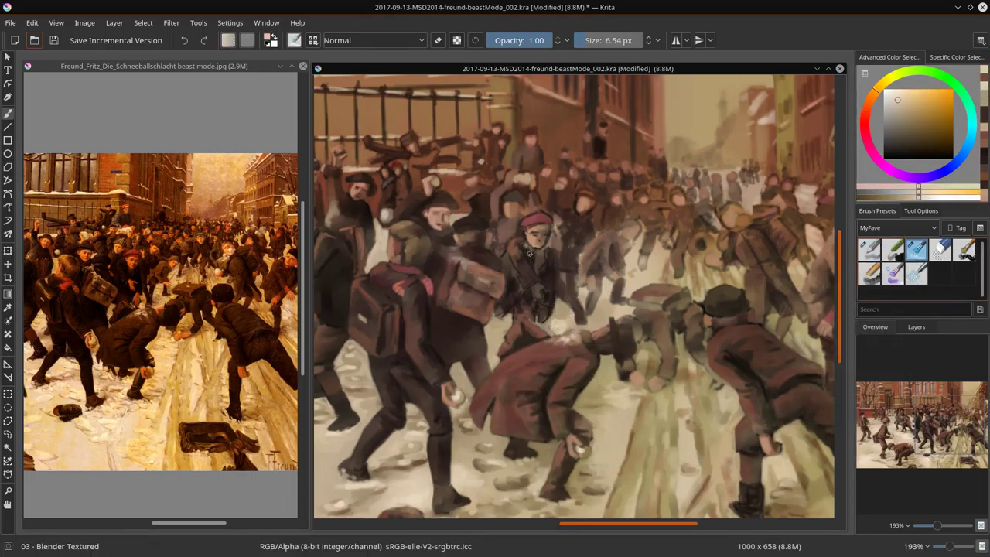
{"action": "left_click", "coordinate": [531, 261], "text": "ctrl"}
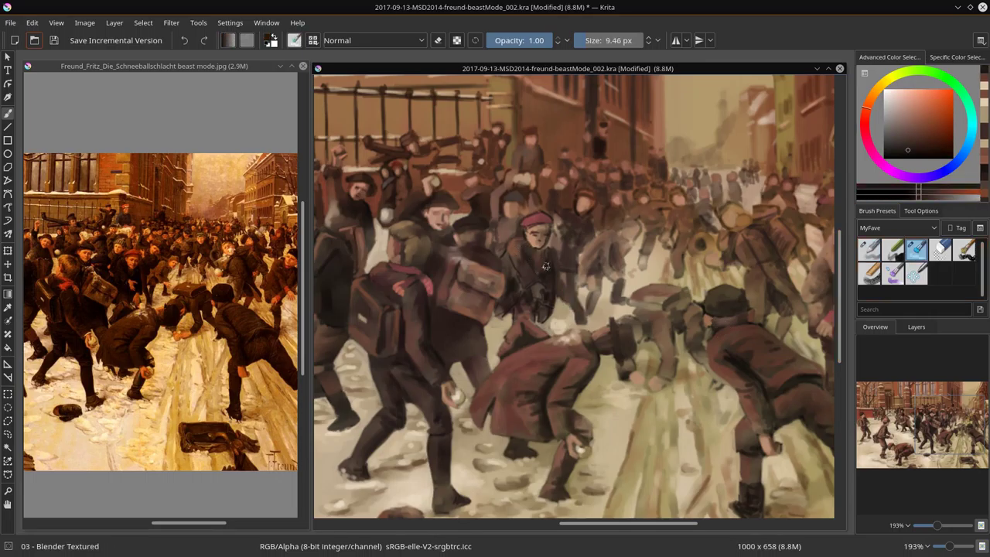
{"action": "key", "text": "slash"}
- Blend light peach and darker tones into the crouching boys with Blender Textured
{"action": "left_click", "coordinate": [476, 250], "text": "ctrl"}
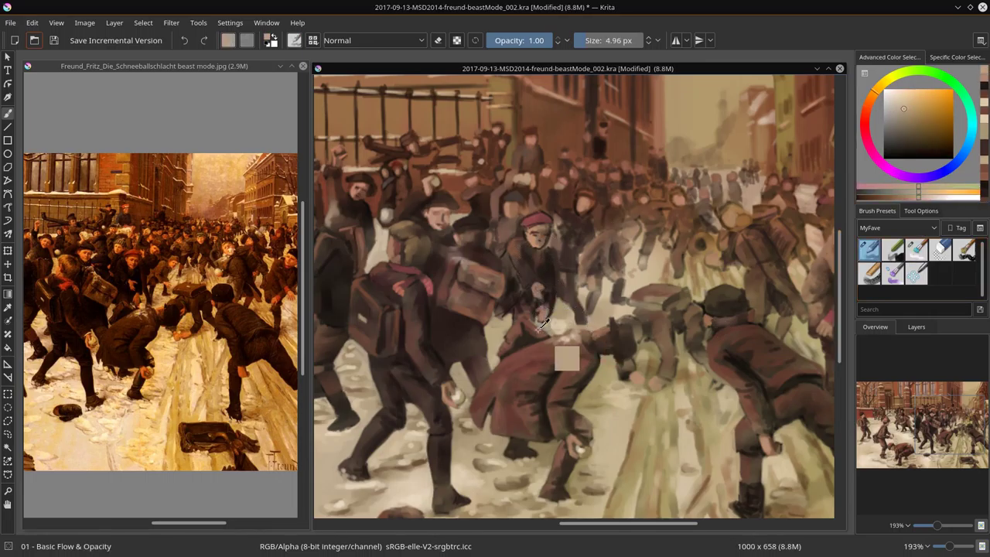
{"action": "left_click", "coordinate": [528, 246], "text": "ctrl"}
{"action": "key", "text": "slash"}
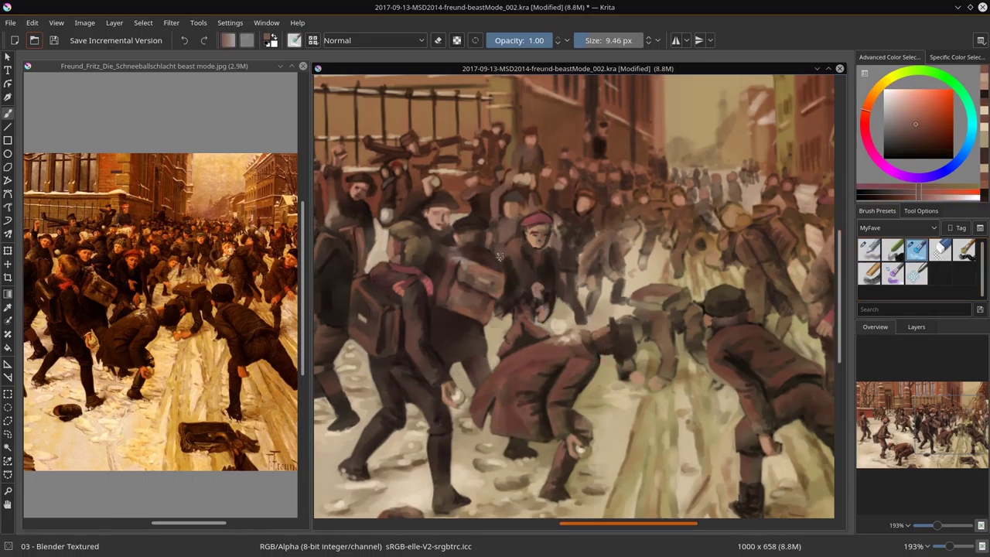
{"action": "key", "text": "slash"}
{"action": "left_click", "coordinate": [528, 295], "text": "ctrl"}
{"action": "key", "text": "slash"}
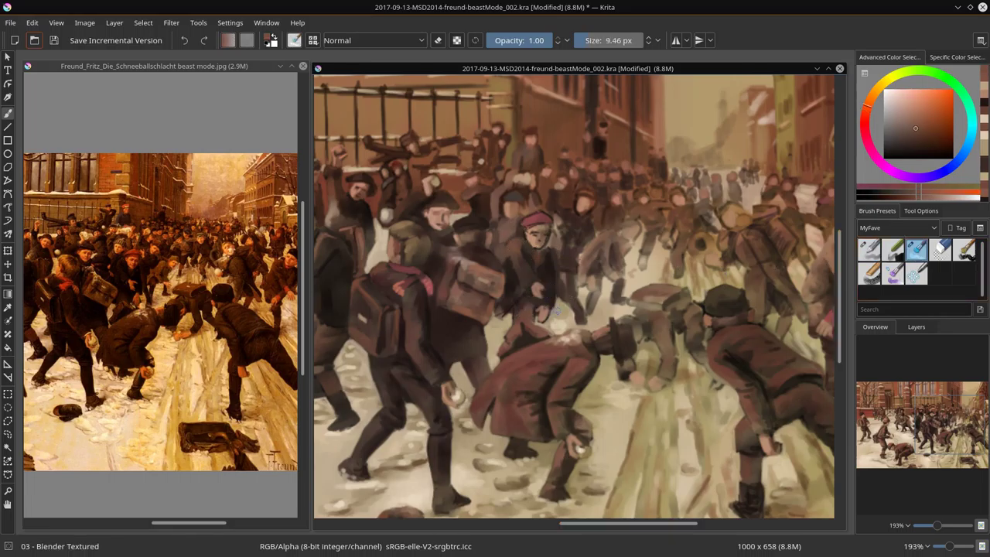
{"action": "key", "text": "slash"}
{"action": "left_click", "coordinate": [502, 298], "text": "ctrl"}
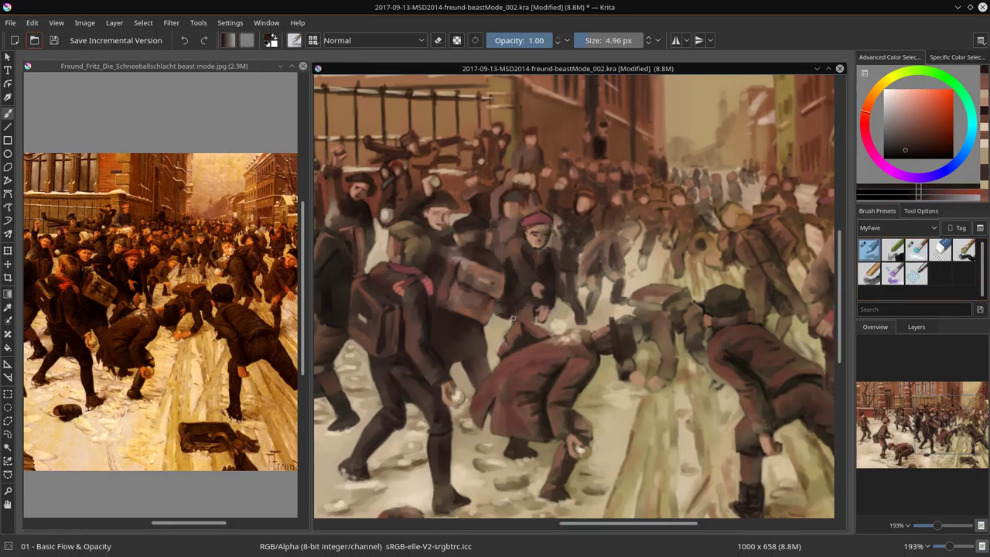
{"action": "key", "text": "slash"}
{"action": "key", "text": "slash"}
{"action": "left_click", "coordinate": [532, 220], "text": "ctrl"}
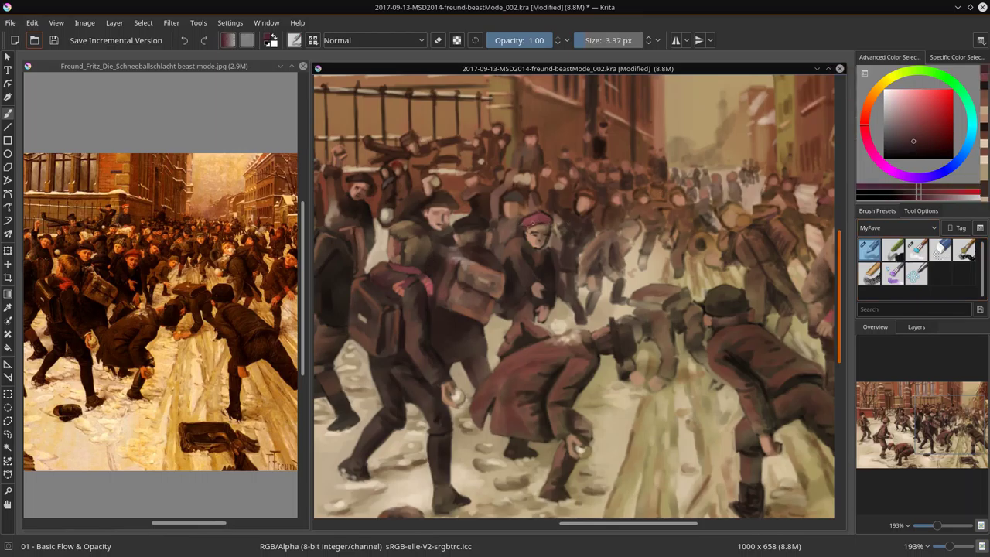
{"action": "key", "text": "slash"}
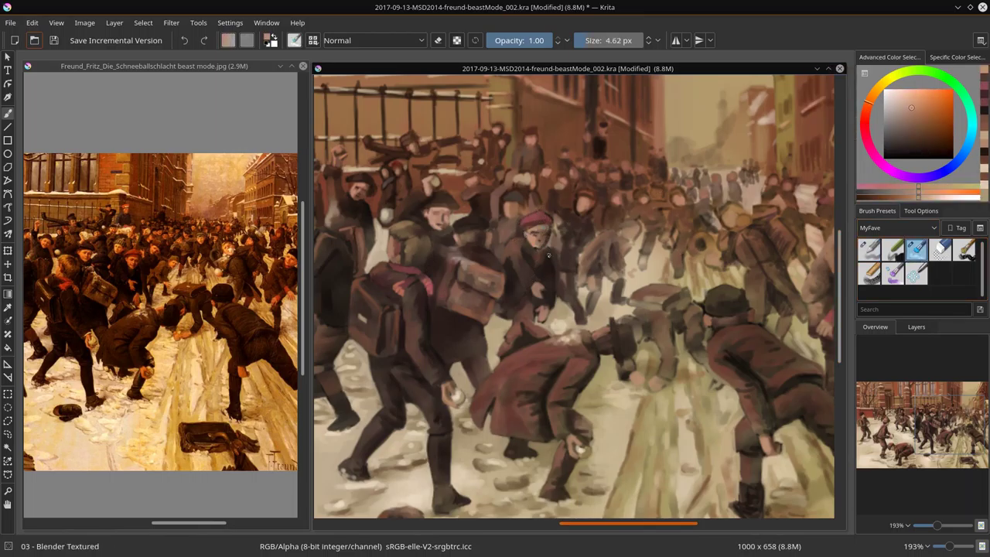
- Paint a light peach stroke with Basic Flow & Opacity and save the painting
{"action": "scroll", "coordinate": [148, 274], "scroll_direction": "up", "scroll_amount": 3}
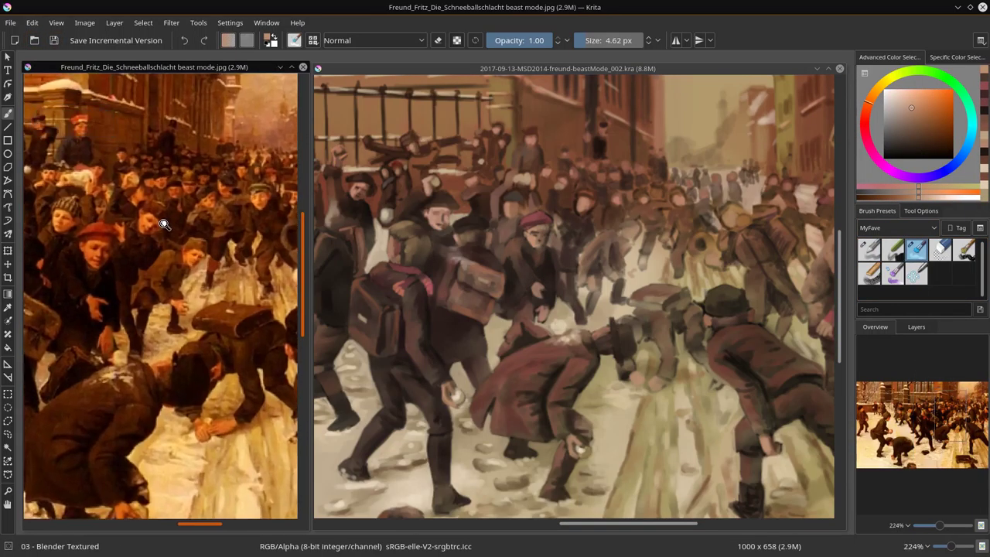
{"action": "scroll", "coordinate": [148, 273], "scroll_direction": "down", "scroll_amount": 1}
{"action": "key", "text": "slash"}
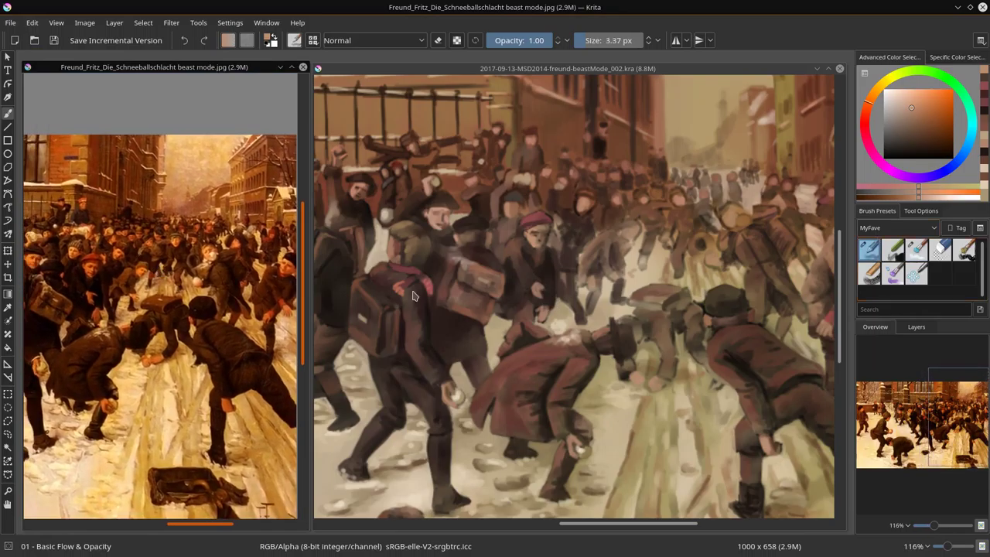
{"action": "left_click", "coordinate": [501, 234], "text": "ctrl"}
{"action": "mouse_move", "coordinate": [501, 235]}
{"action": "left_mouse_down"}
{"action": "mouse_move", "coordinate": [499, 176]}
{"action": "mouse_move", "coordinate": [526, 232]}
{"action": "left_mouse_up"}
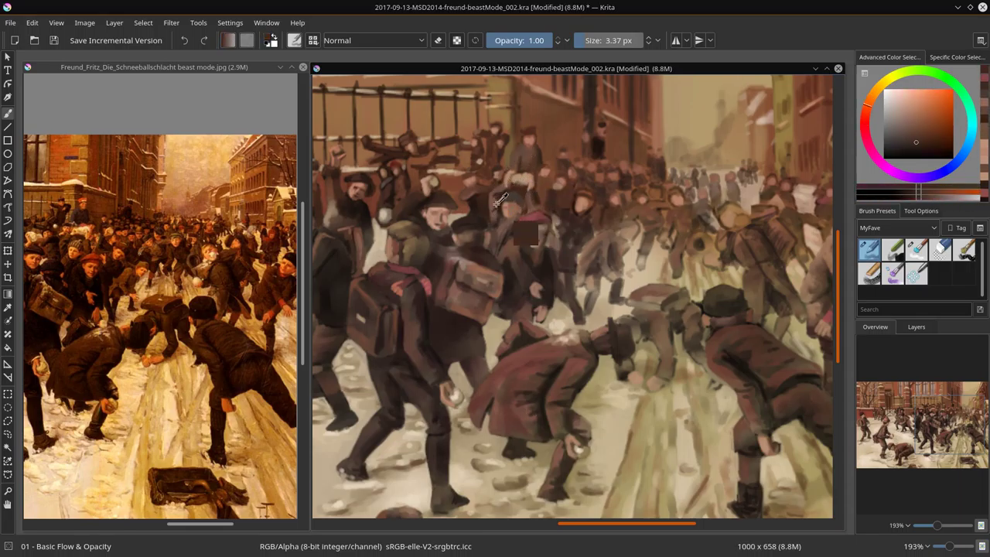
{"action": "left_click", "coordinate": [920, 248]}
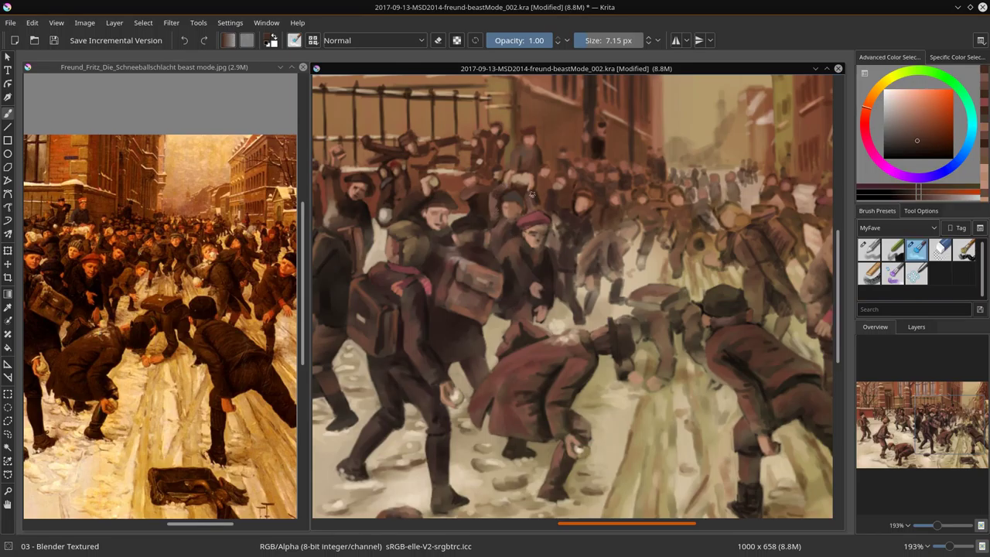
{"action": "left_click", "coordinate": [870, 248]}
{"action": "scroll", "coordinate": [643, 306], "scroll_direction": "down", "scroll_amount": 4}
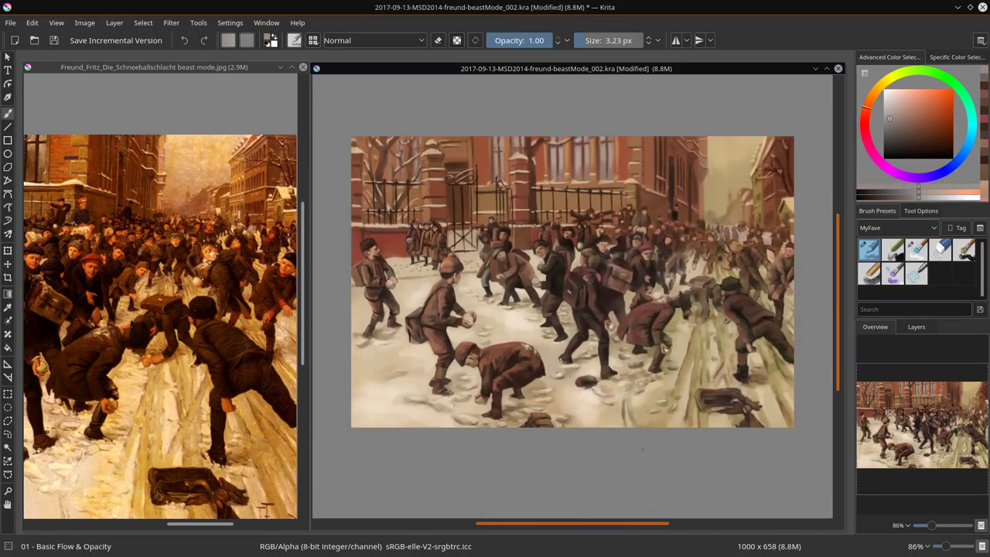
{"action": "left_click", "coordinate": [54, 40]}
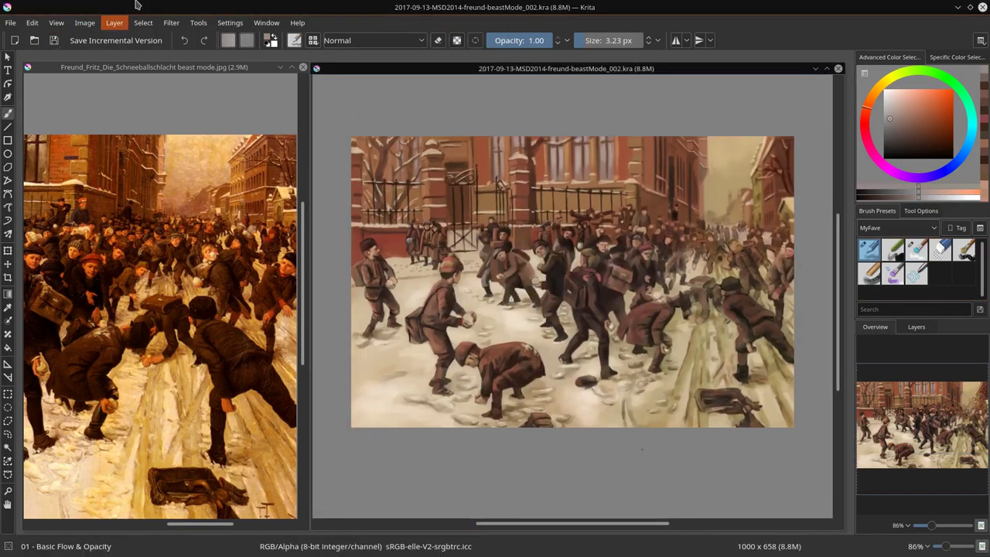
- Paint a dark stroke, then blend dark and lighter reds and a light cream
{"action": "scroll", "coordinate": [526, 332], "scroll_direction": "up", "scroll_amount": 4}
{"action": "scroll", "coordinate": [155, 310], "scroll_direction": "up", "scroll_amount": 2}
{"action": "left_click", "coordinate": [497, 329], "text": "ctrl"}
{"action": "mouse_move", "coordinate": [497, 328]}
{"action": "left_mouse_down"}
{"action": "mouse_move", "coordinate": [533, 268]}
{"action": "mouse_move", "coordinate": [633, 217]}
{"action": "left_mouse_up"}
{"action": "left_click", "coordinate": [537, 264], "text": "ctrl"}
{"action": "key", "text": "slash"}
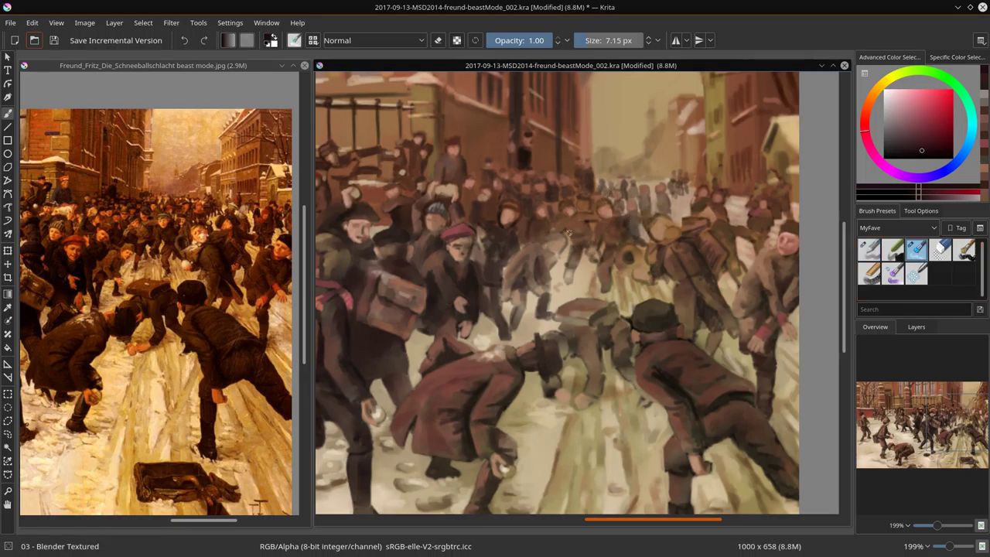
{"action": "left_click", "coordinate": [598, 251], "text": "ctrl"}
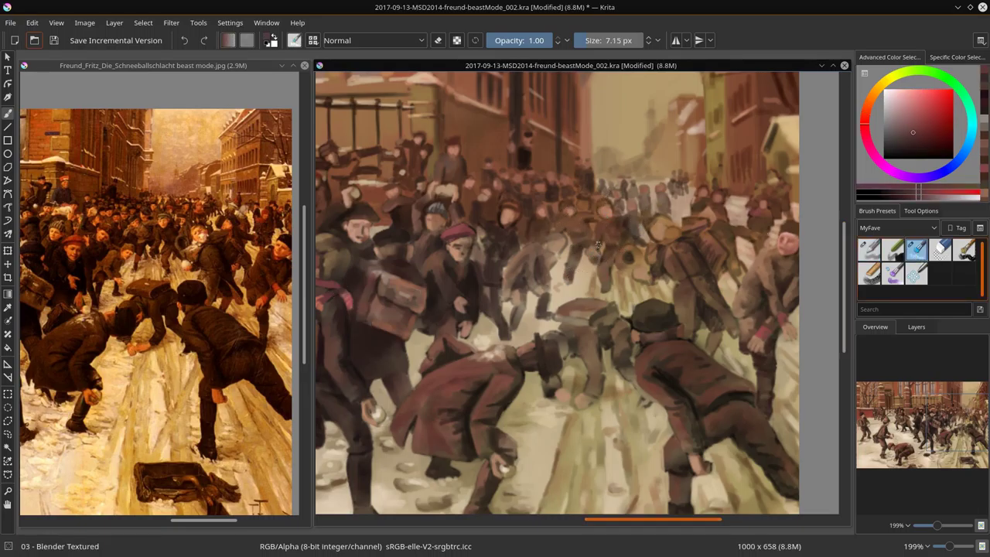
{"action": "key", "text": "slash"}
{"action": "left_click", "coordinate": [599, 258], "text": "ctrl"}
- Blend a reddish brown into the figures, then return to the basic flow brush
{"action": "scroll", "coordinate": [600, 258], "scroll_direction": "down", "scroll_amount": 3}
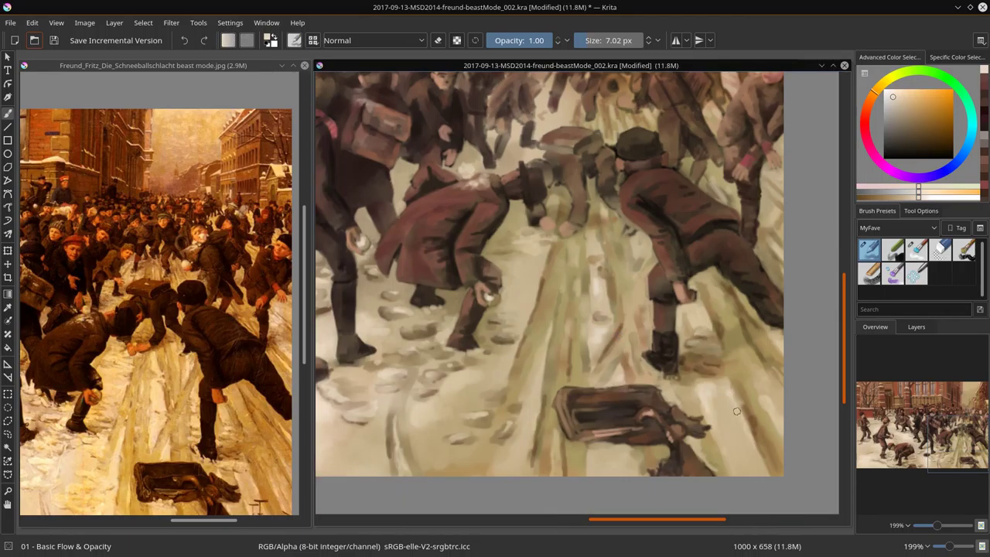
{"action": "key", "text": "slash"}
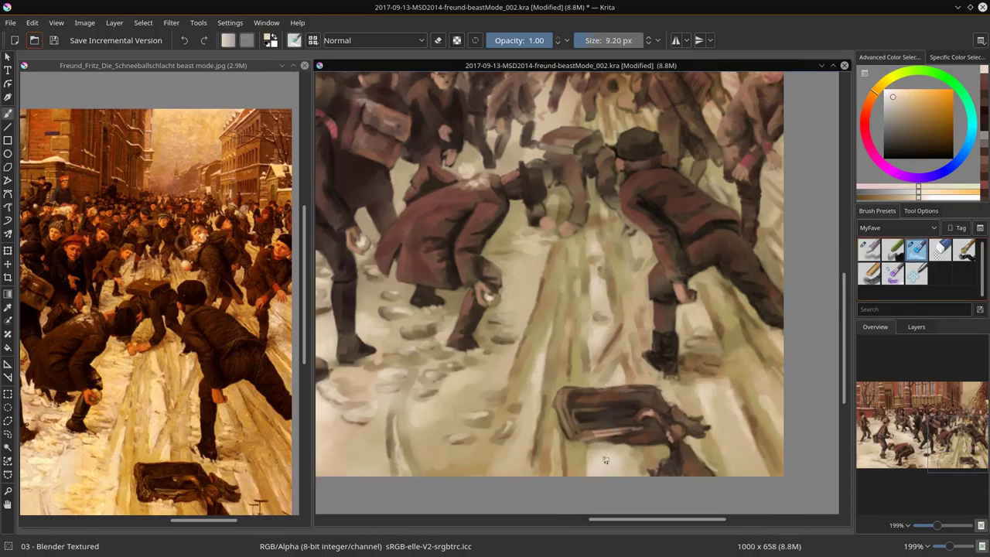
{"action": "scroll", "coordinate": [636, 353], "scroll_direction": "up", "scroll_amount": 3}
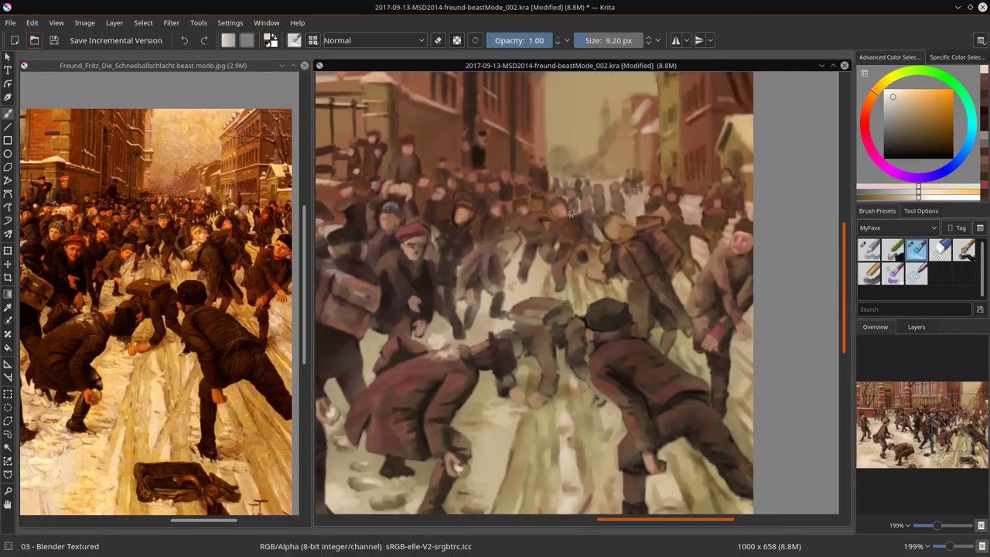
{"action": "left_click", "coordinate": [547, 183], "text": "ctrl"}
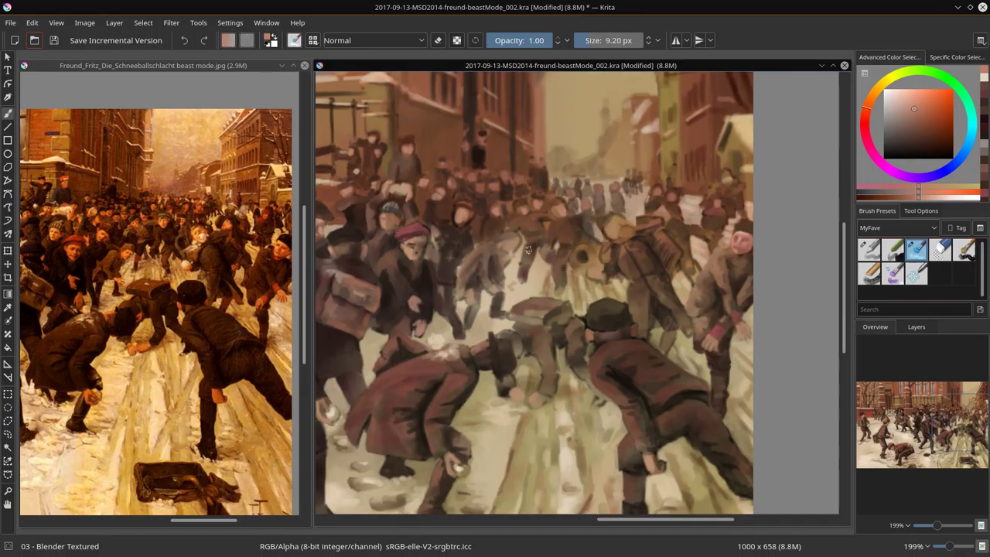
{"action": "key", "text": "slash"}
{"action": "key", "text": "d"}
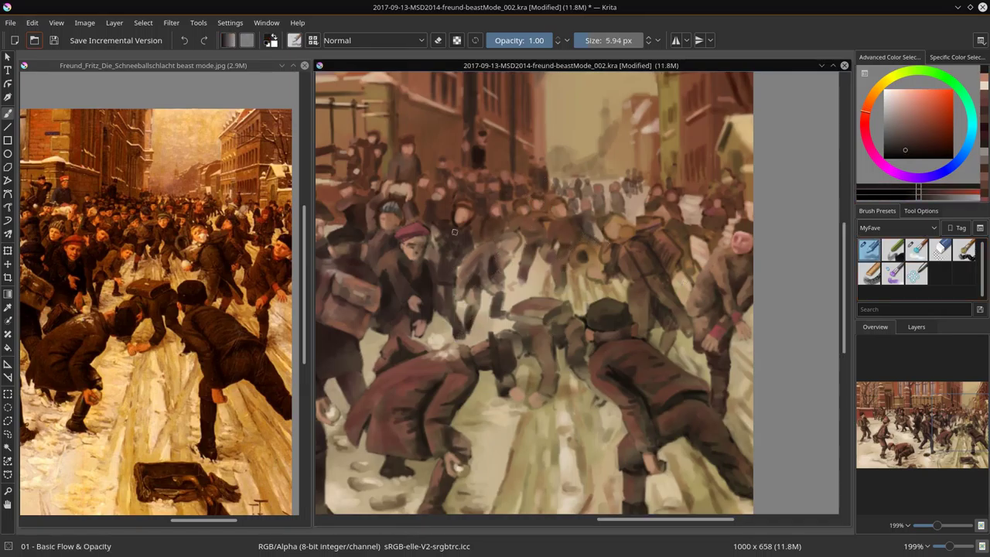
- Paint mid-brown coat strokes on the bending boy and blend a light stroke into the crouching boy
{"action": "left_click", "coordinate": [436, 255], "text": "ctrl"}
{"action": "mouse_move", "coordinate": [458, 252]}
{"action": "left_mouse_down"}
{"action": "mouse_move", "coordinate": [507, 232]}
{"action": "mouse_move", "coordinate": [470, 272]}
{"action": "mouse_move", "coordinate": [469, 246]}
{"action": "mouse_move", "coordinate": [457, 299]}
{"action": "left_mouse_up"}
{"action": "left_click", "coordinate": [481, 257], "text": "ctrl"}
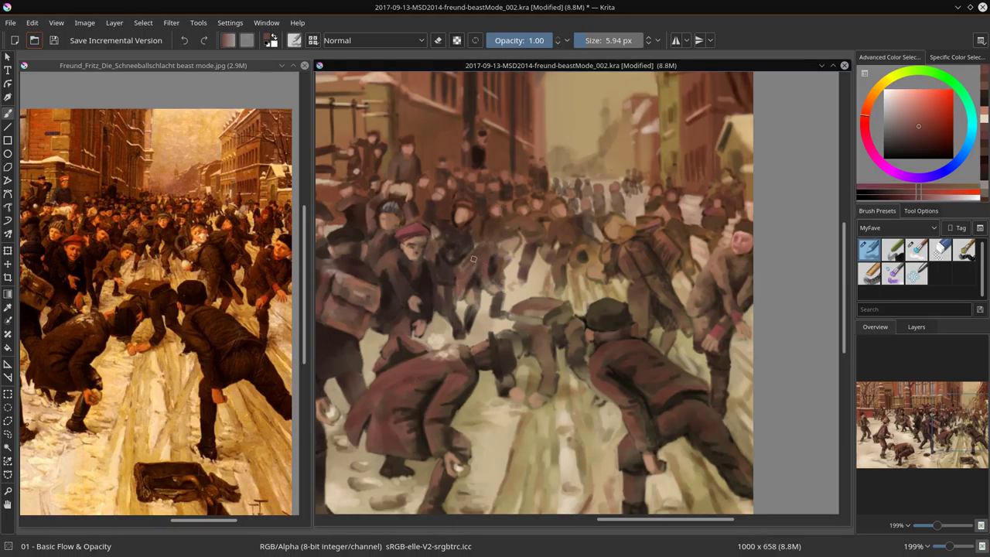
{"action": "left_click", "coordinate": [534, 343], "text": "ctrl"}
{"action": "left_click", "coordinate": [464, 255], "text": "ctrl"}
{"action": "key", "text": "slash"}
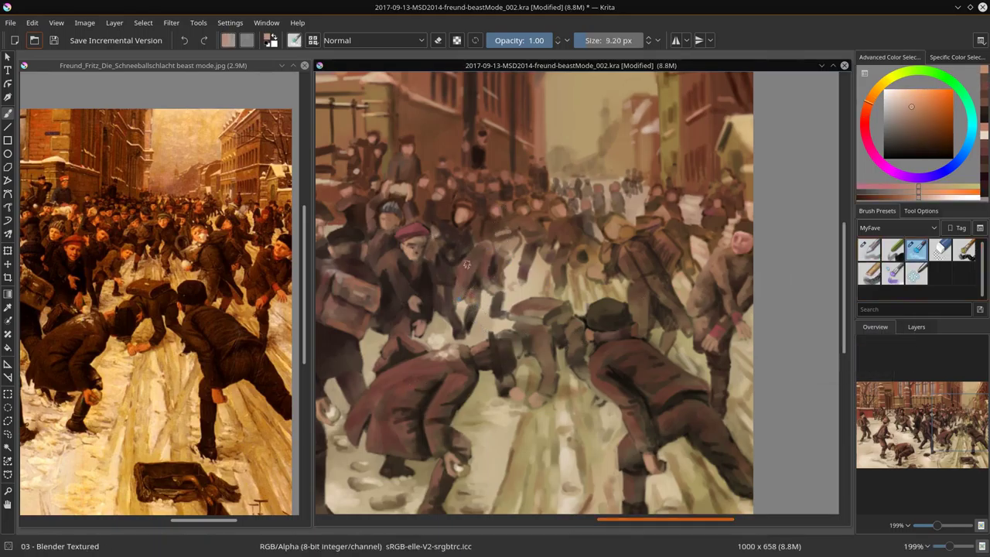
{"action": "left_click_drag", "start_coordinate": [474, 305], "coordinate": [467, 332]}
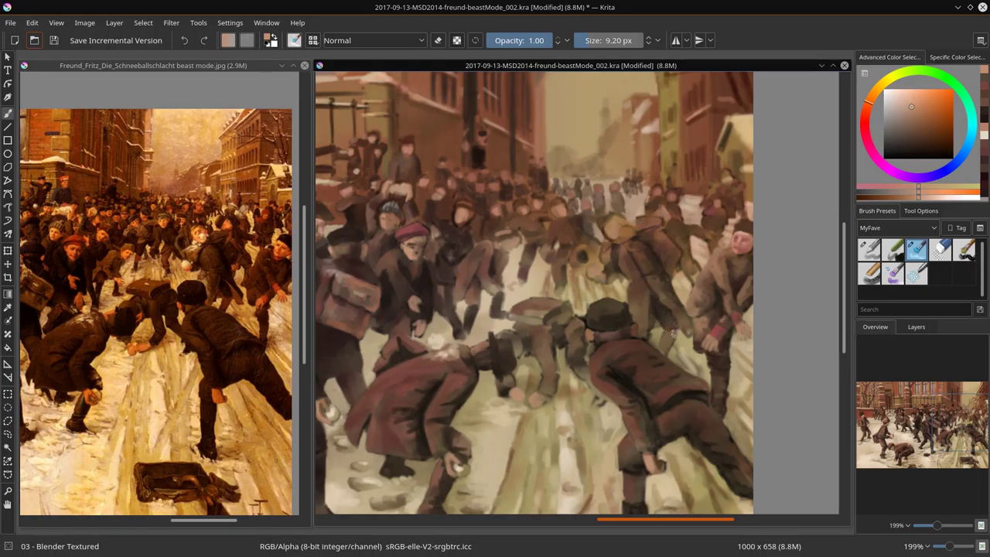
- Shade with dark orange-brown, blend light snow beige, and fit the whole painting in view
{"action": "key", "text": "slash"}
{"action": "left_click", "coordinate": [549, 421], "text": "ctrl"}
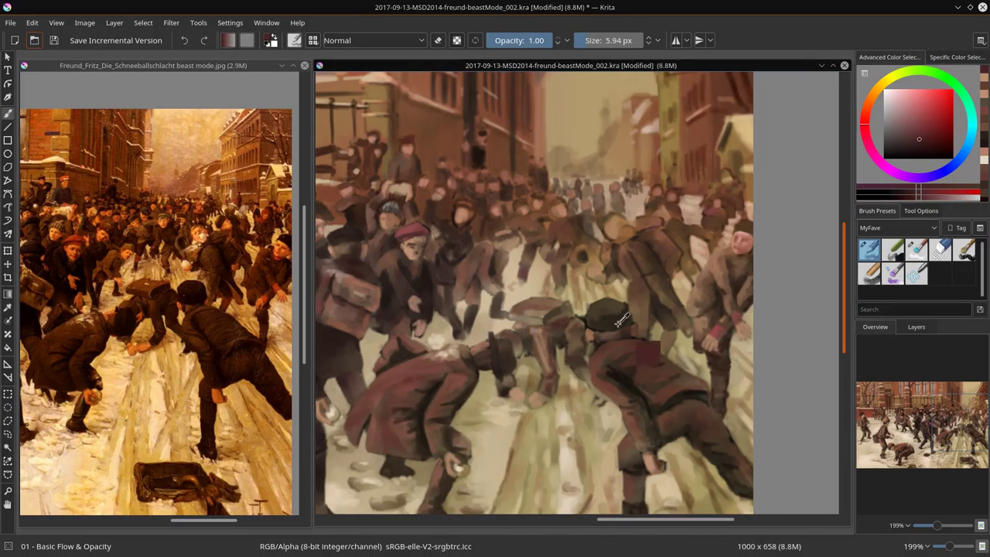
{"action": "left_click", "coordinate": [529, 326], "text": "ctrl"}
{"action": "key", "text": "slash"}
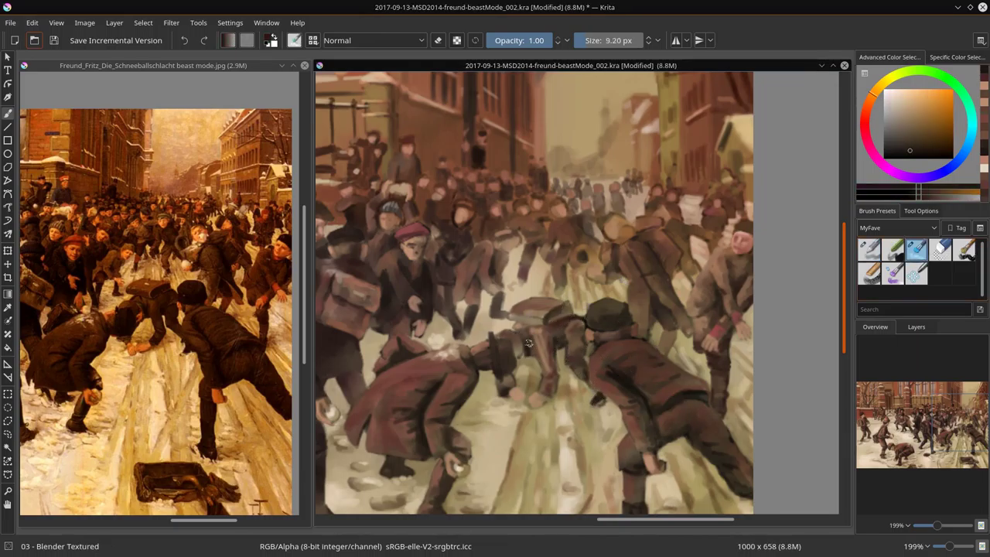
{"action": "left_click", "coordinate": [535, 401], "text": "ctrl"}
{"action": "key", "text": "slash"}
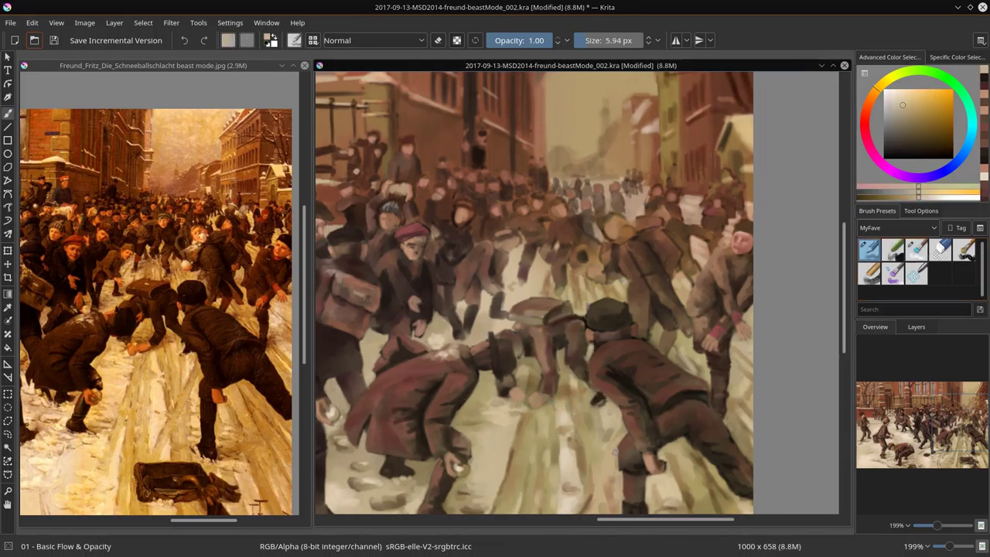
{"action": "key", "text": "2"}
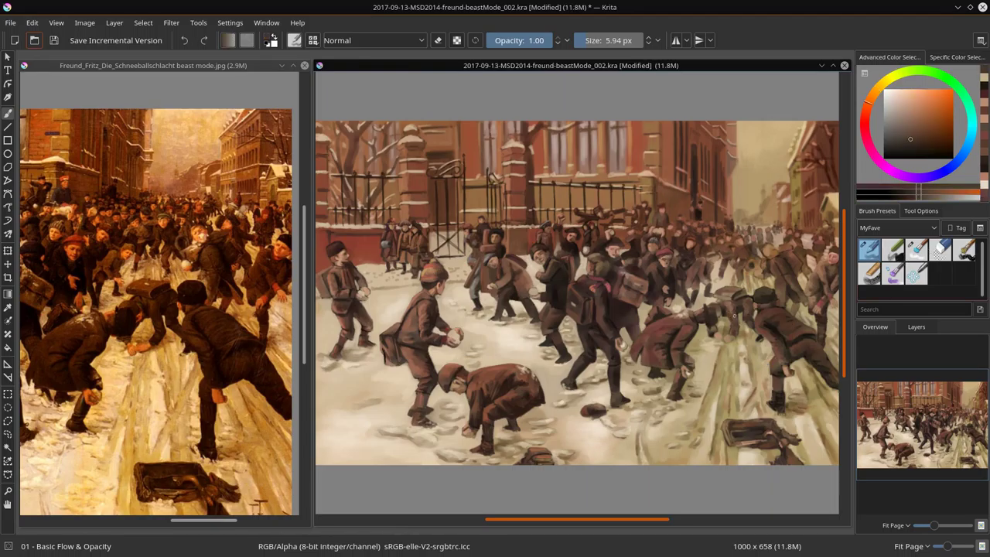
- Save the painting and zoom in on the boy holding a snowball
{"action": "left_click", "coordinate": [771, 313], "text": "ctrl"}
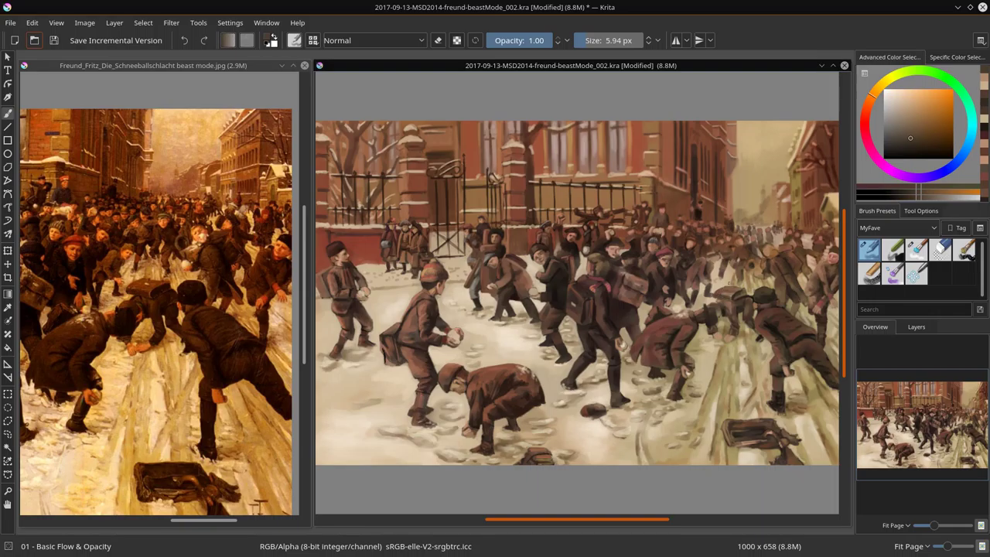
{"action": "left_click", "coordinate": [742, 317], "text": "ctrl"}
{"action": "key", "text": "ctrl+s"}
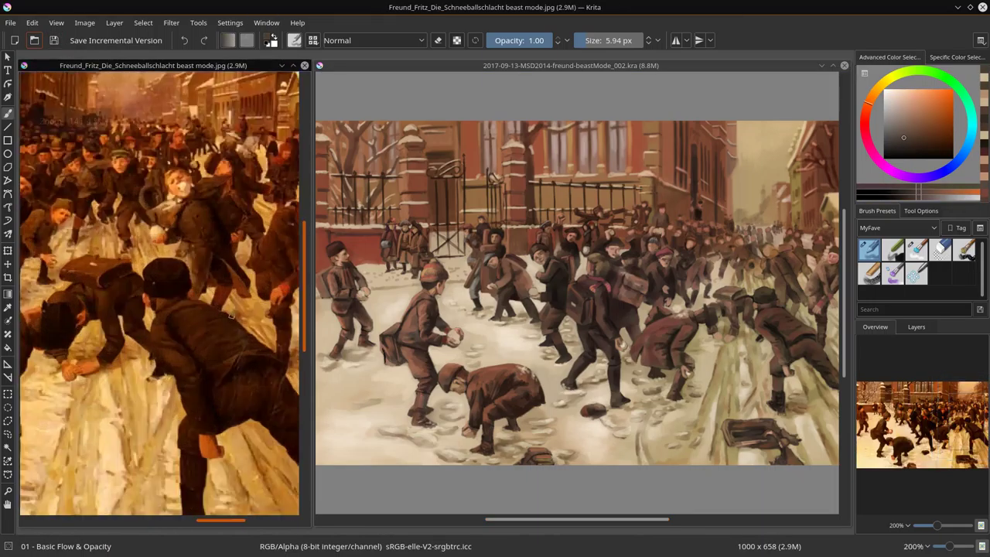
{"action": "scroll", "coordinate": [555, 299], "scroll_direction": "up", "scroll_amount": 3}
{"action": "scroll", "coordinate": [554, 298], "scroll_direction": "up", "scroll_amount": 3}
{"action": "key", "text": "bracketleft"}
{"action": "key", "text": "bracketleft"}
{"action": "key", "text": "bracketleft"}
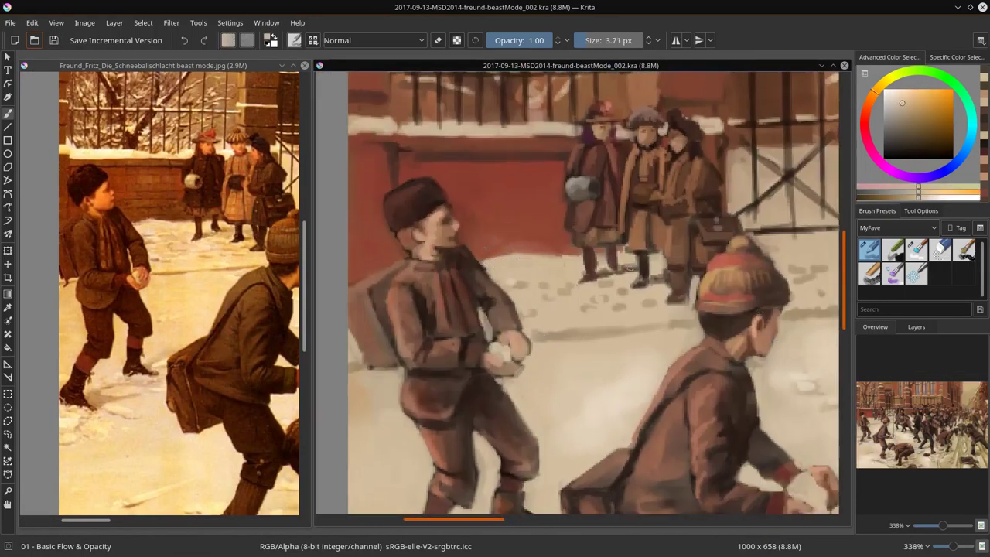
- Lighten the snowball-holding boy's cheek with a skin tone sampled from his face
{"action": "left_click", "coordinate": [448, 214], "text": "ctrl"}
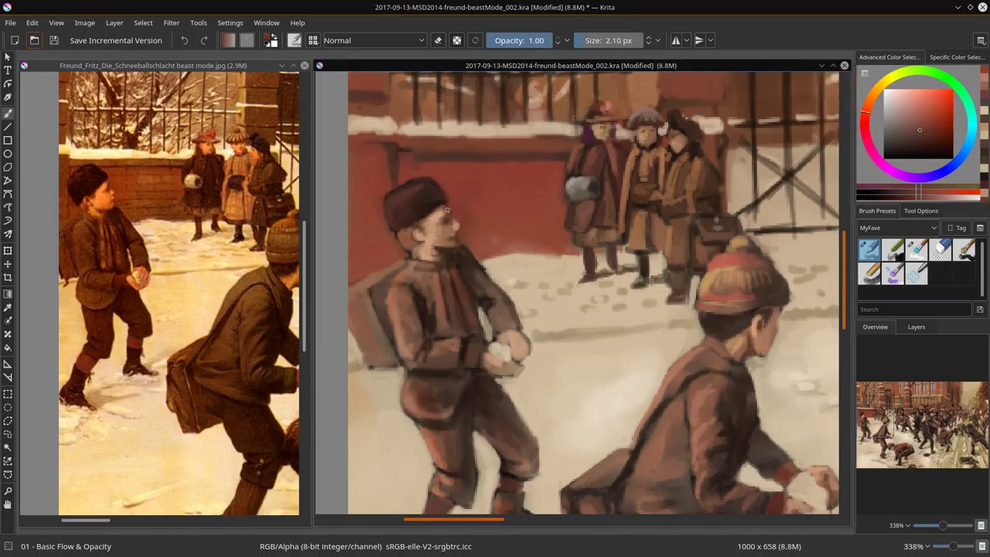
{"action": "left_click", "coordinate": [409, 250], "text": "ctrl"}
{"action": "left_click", "coordinate": [409, 250], "text": "ctrl"}
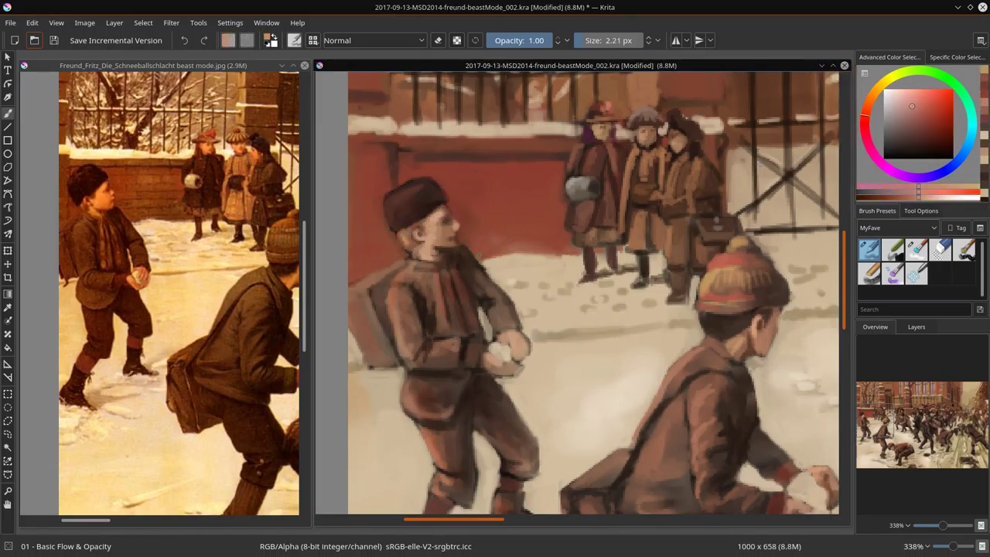
{"action": "key", "text": "bracketright"}
{"action": "key", "text": "bracketright"}
{"action": "key", "text": "slash"}
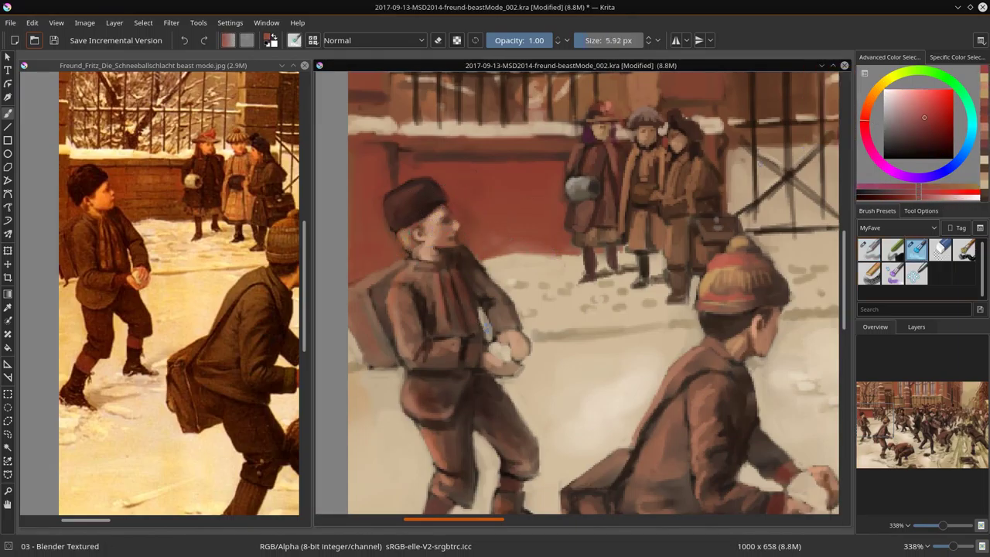
- Lasso the boy's cheek as a selection, then deselect and resume painting with the basic brush
{"action": "left_click", "coordinate": [8, 421]}
{"action": "left_click_drag", "start_coordinate": [444, 209], "coordinate": [458, 236]}
{"action": "key", "text": "ctrl+shift+a"}
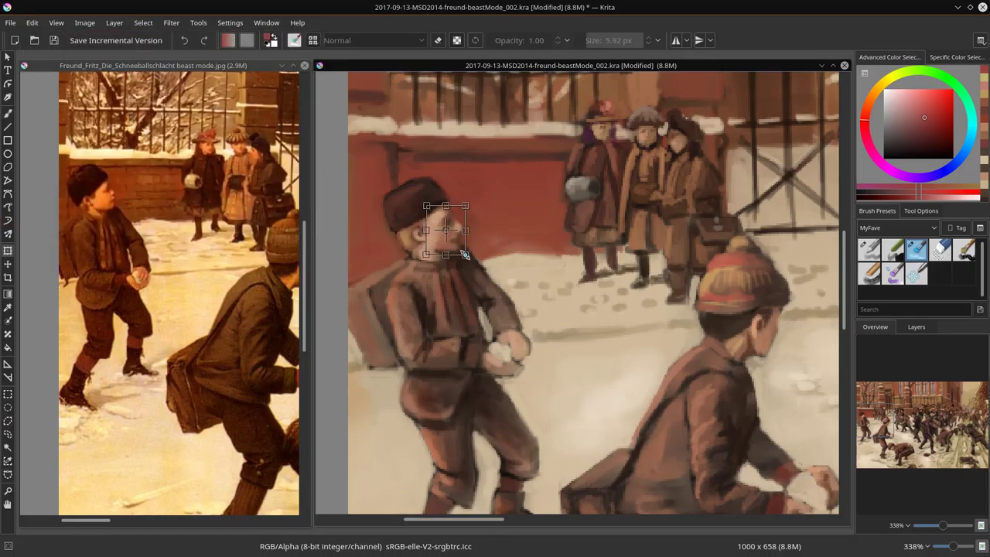
{"action": "left_click", "coordinate": [916, 327]}
{"action": "key", "text": "b"}
{"action": "key", "text": "slash"}
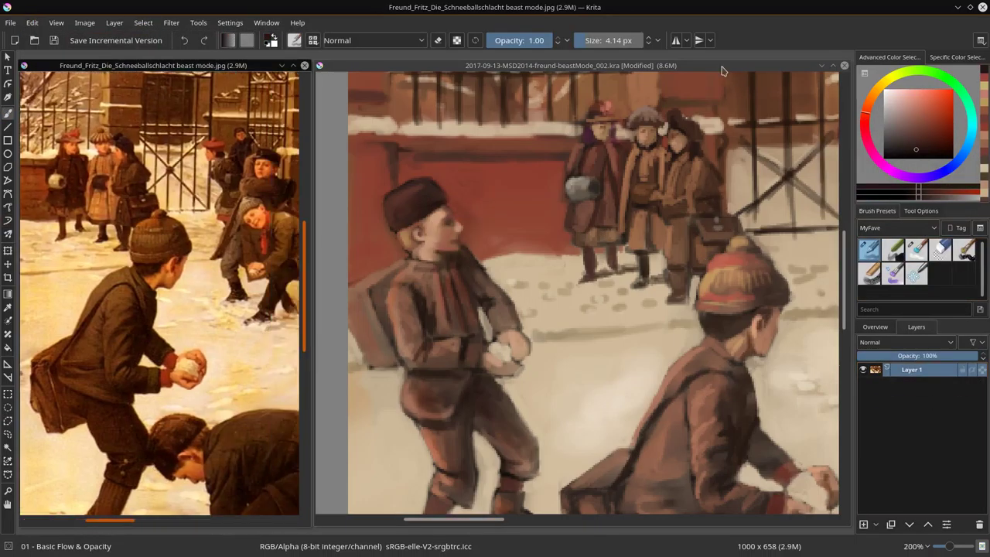
- Add fine dark brown strokes around the left boy's hands
{"action": "left_click_drag", "start_coordinate": [592, 299], "coordinate": [491, 268]}
{"action": "left_click", "coordinate": [663, 256], "text": "ctrl"}
{"action": "key", "text": "bracketleft"}
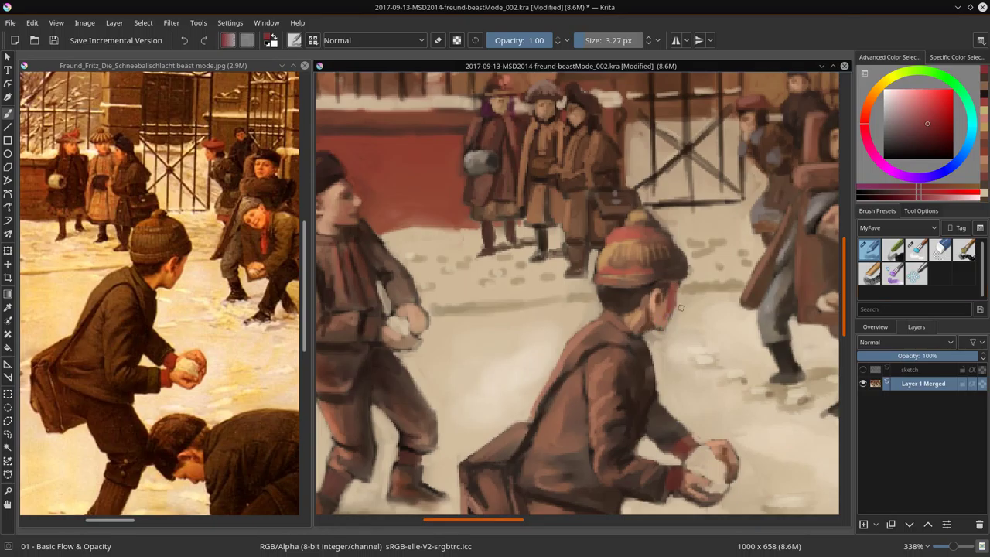
{"action": "key", "text": "bracketleft"}
{"action": "left_click", "coordinate": [660, 313], "text": "ctrl"}
{"action": "left_click", "coordinate": [157, 68]}
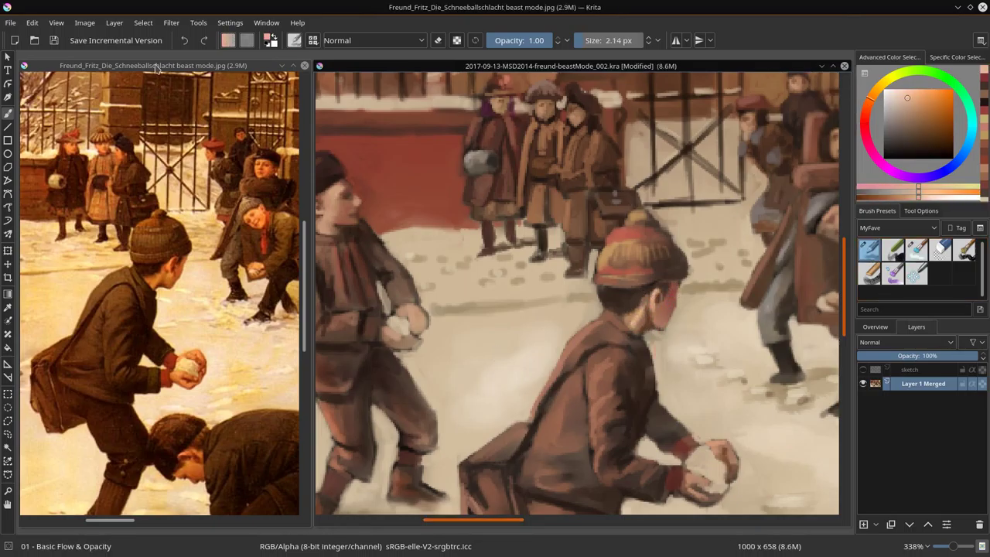
{"action": "left_click", "coordinate": [402, 328], "text": "ctrl"}
{"action": "mouse_move", "coordinate": [397, 312]}
{"action": "left_mouse_down"}
{"action": "mouse_move", "coordinate": [408, 319]}
{"action": "mouse_move", "coordinate": [400, 345]}
{"action": "mouse_move", "coordinate": [409, 329]}
{"action": "left_mouse_up"}
- Brighten the snowballs held by the left boy and the knit-cap boy with light peach
{"action": "left_click", "coordinate": [407, 291], "text": "ctrl"}
{"action": "key", "text": "bracketright"}
{"action": "key", "text": "bracketright"}
{"action": "key", "text": "bracketright"}
{"action": "left_click", "coordinate": [674, 349], "text": "ctrl"}
{"action": "mouse_move", "coordinate": [715, 366]}
{"action": "left_mouse_down"}
{"action": "mouse_move", "coordinate": [622, 344]}
{"action": "mouse_move", "coordinate": [499, 258]}
{"action": "left_mouse_up"}
{"action": "left_click", "coordinate": [502, 408], "text": "ctrl"}
{"action": "key", "text": "bracketleft"}
{"action": "key", "text": "bracketleft"}
{"action": "left_click", "coordinate": [901, 105]}
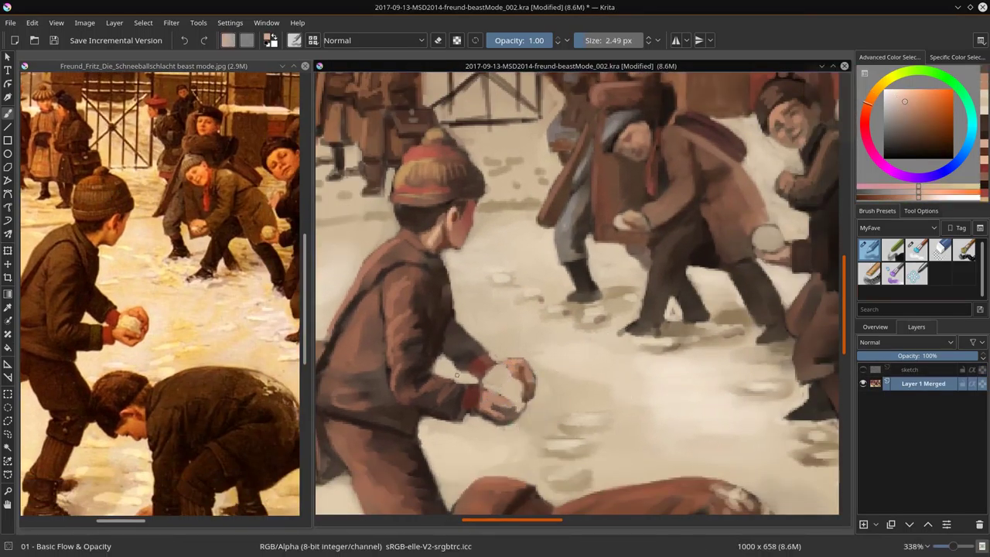
- Paint light orange and dark details on the smiling boy's face, matching the reference
{"action": "left_click_drag", "start_coordinate": [514, 370], "coordinate": [437, 126]}
{"action": "key", "text": "slash"}
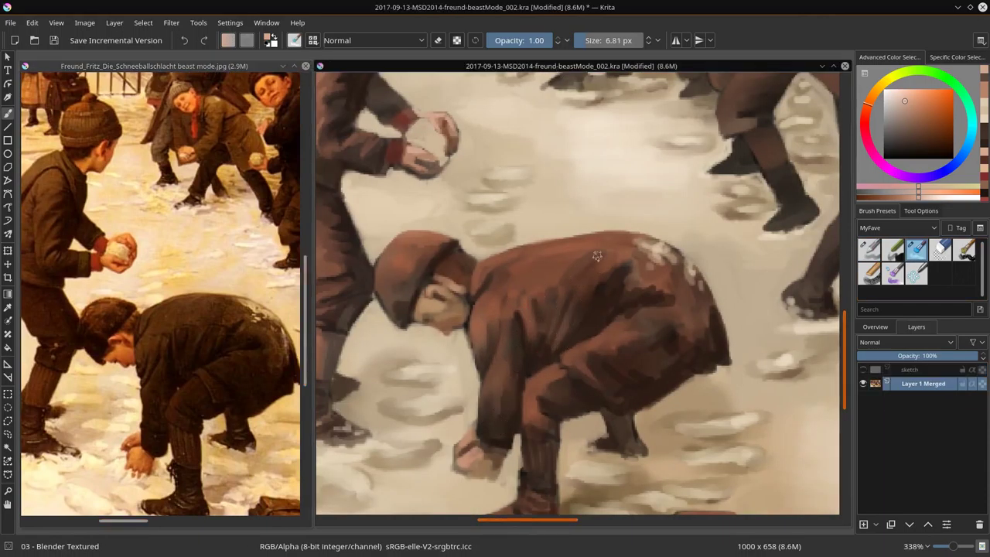
{"action": "scroll", "coordinate": [538, 457], "scroll_direction": "down", "scroll_amount": 1}
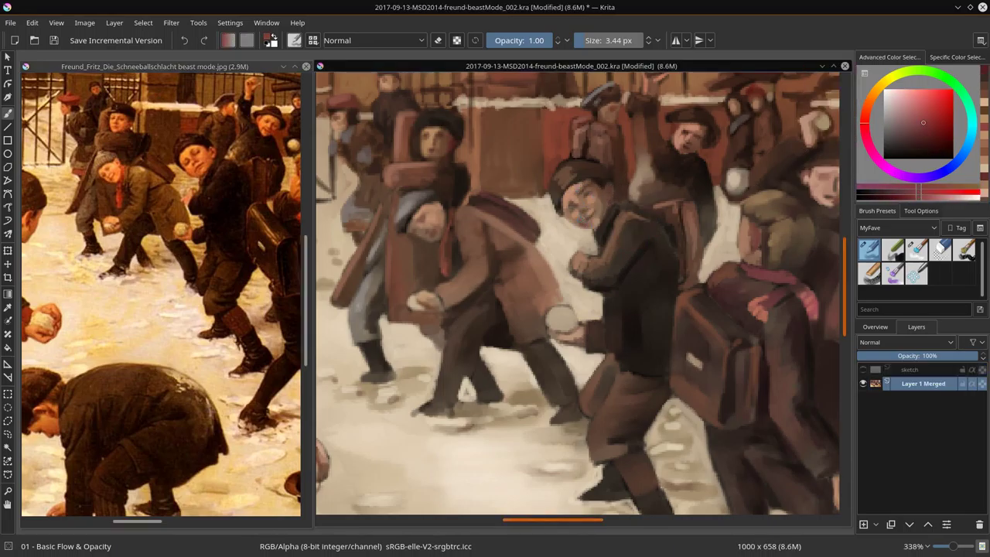
{"action": "left_click", "coordinate": [915, 108]}
{"action": "left_click_drag", "start_coordinate": [576, 200], "coordinate": [594, 219]}
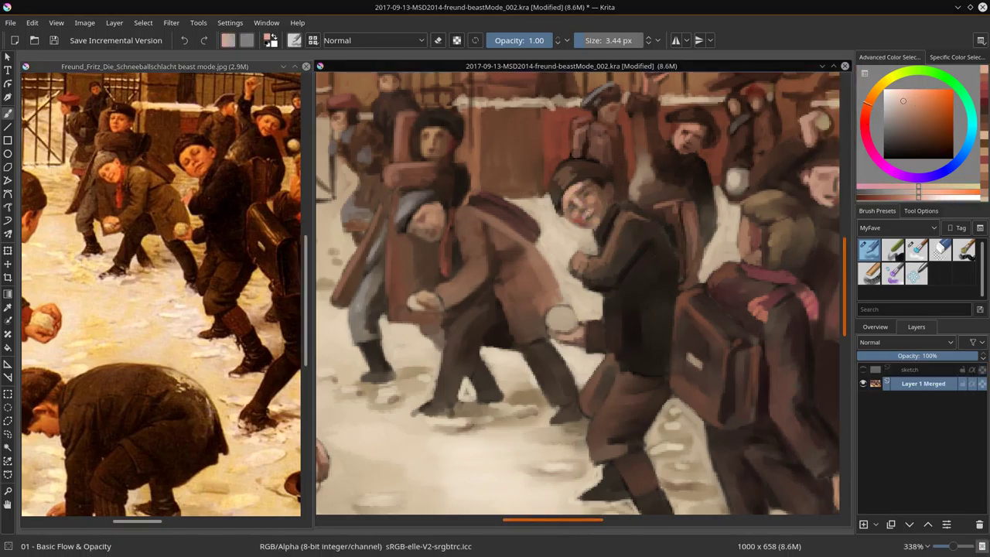
{"action": "left_click", "coordinate": [901, 151]}
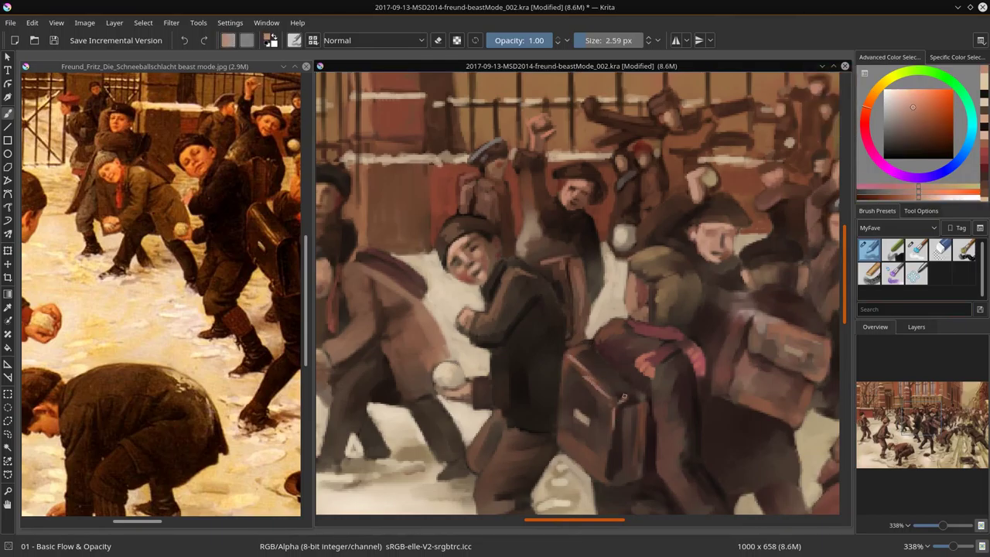
{"action": "left_click_drag", "start_coordinate": [282, 268], "coordinate": [174, 258]}
{"action": "left_click", "coordinate": [646, 287]}
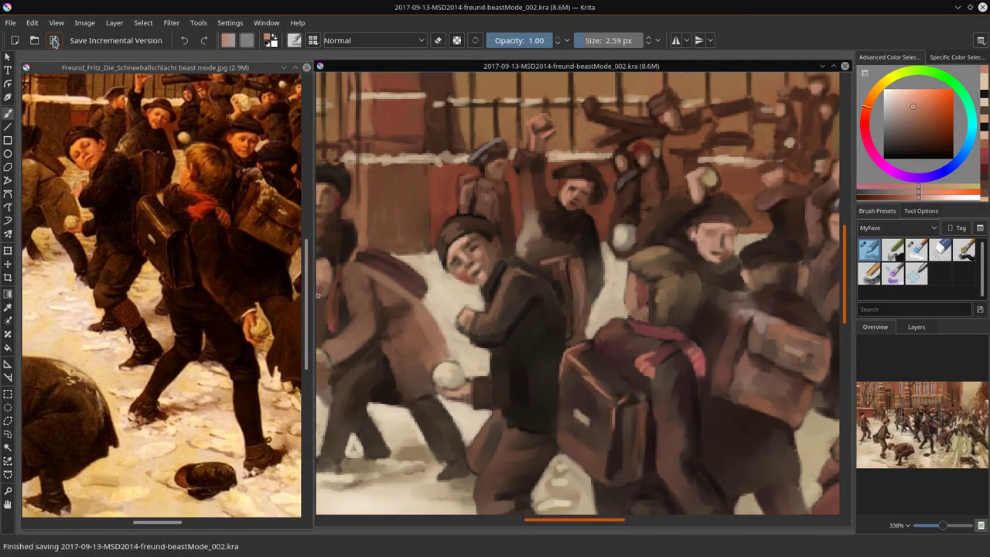
- Sample dark brown and light peach skin tones around the capped boy
{"action": "left_click", "coordinate": [645, 287], "text": "ctrl"}
{"action": "left_click", "coordinate": [658, 318], "text": "ctrl"}
{"action": "left_click", "coordinate": [630, 281], "text": "ctrl"}
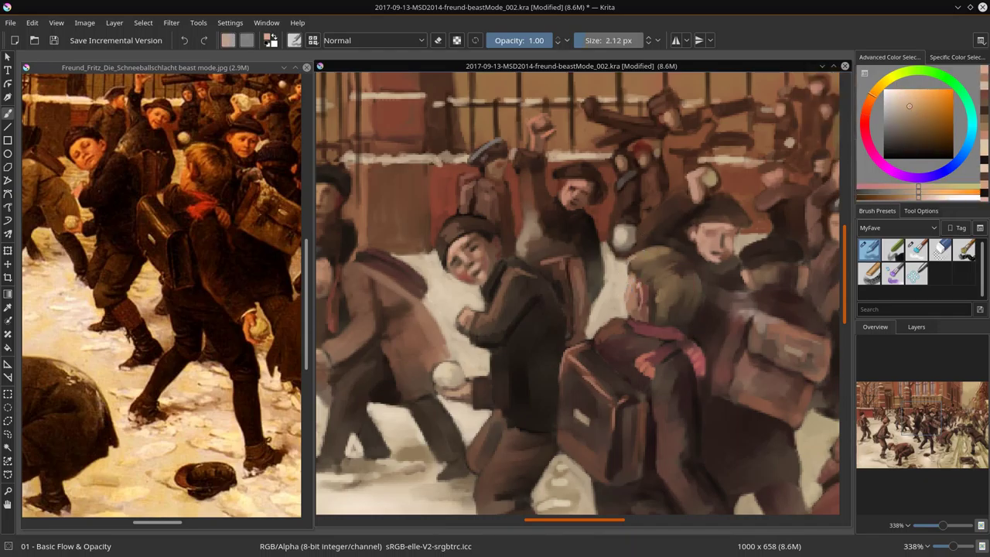
{"action": "left_click", "coordinate": [631, 286], "text": "ctrl"}
{"action": "left_click", "coordinate": [916, 248]}
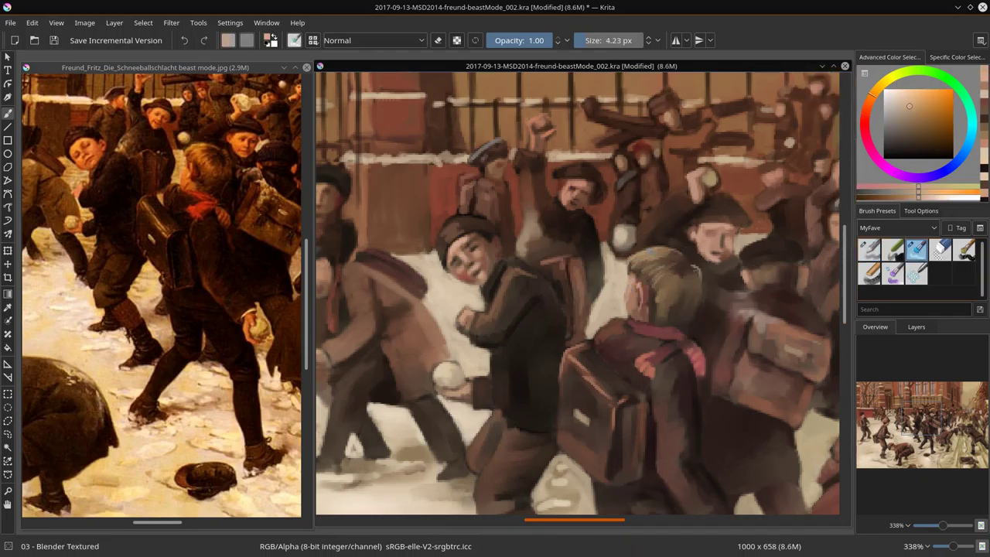
{"action": "left_click", "coordinate": [869, 249]}
{"action": "left_click", "coordinate": [655, 313], "text": "ctrl"}
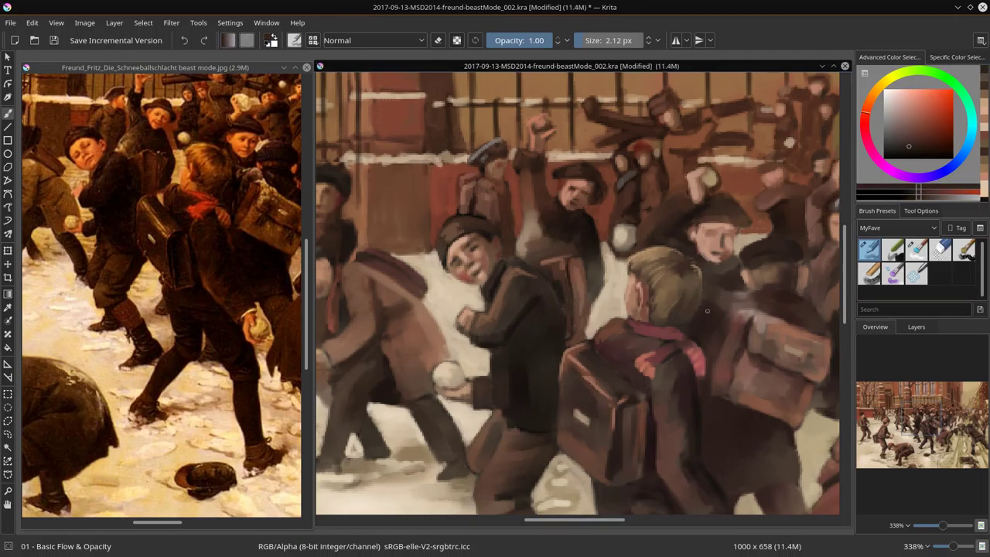
- Add a light orange stroke beside the snowball among the lower boys
{"action": "left_click_drag", "start_coordinate": [655, 312], "coordinate": [586, 202]}
{"action": "left_click", "coordinate": [662, 439], "text": "ctrl"}
{"action": "left_click", "coordinate": [659, 434], "text": "ctrl"}
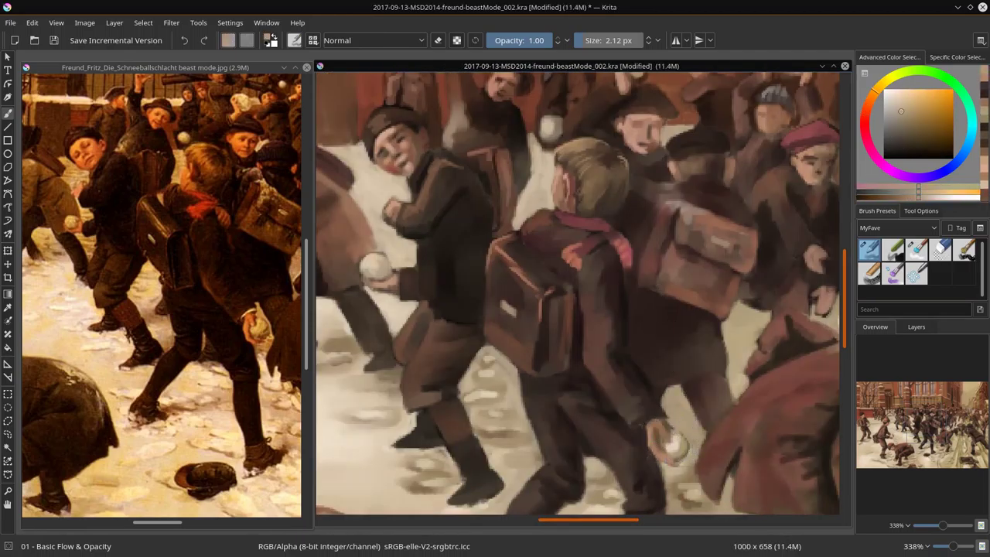
{"action": "left_click_drag", "start_coordinate": [657, 441], "coordinate": [655, 430]}
- Blend a light snow streak beside the backpack with the textured blender
{"action": "left_click", "coordinate": [701, 381], "text": "ctrl"}
{"action": "left_click", "coordinate": [701, 381], "text": "ctrl"}
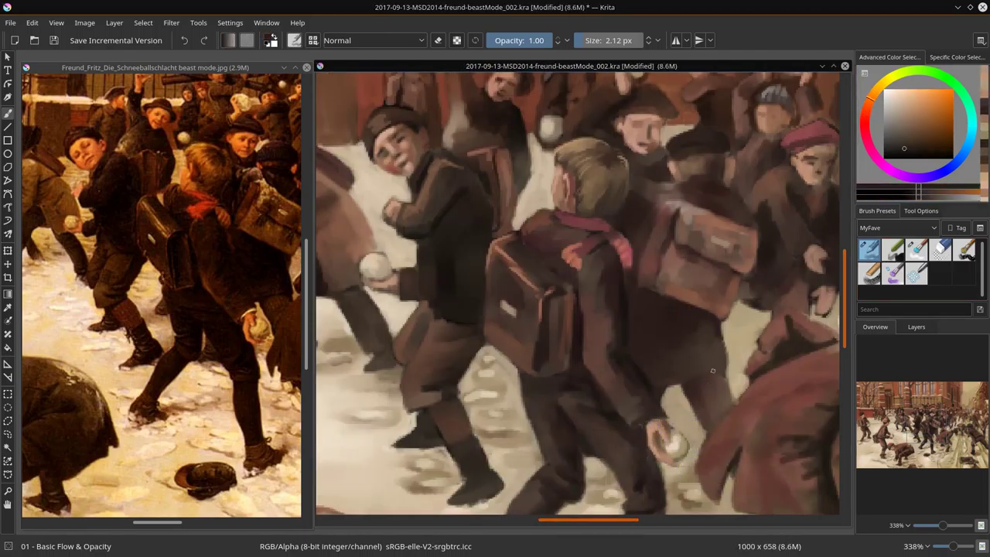
{"action": "left_click", "coordinate": [732, 327], "text": "ctrl"}
{"action": "left_click", "coordinate": [676, 317], "text": "ctrl"}
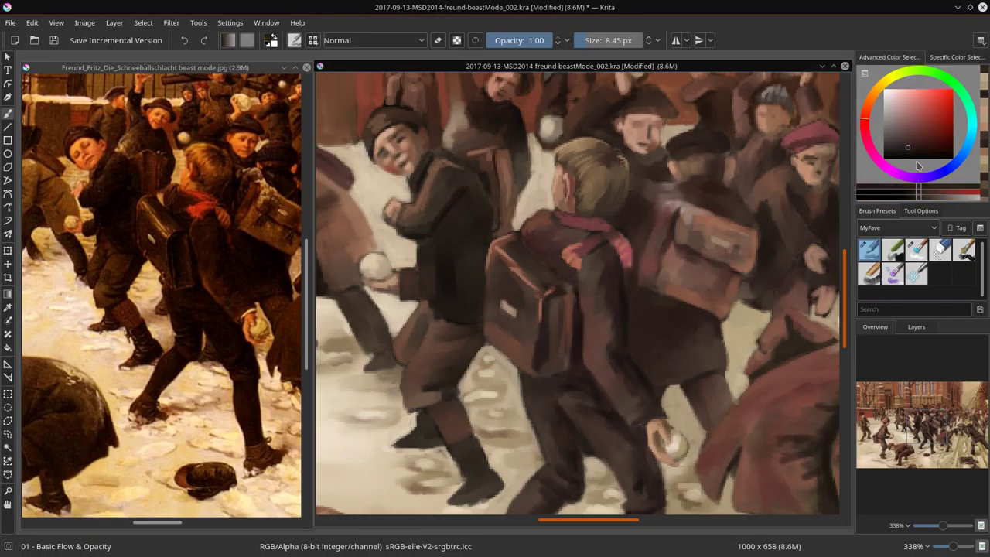
{"action": "key", "text": "slash"}
{"action": "key", "text": "slash"}
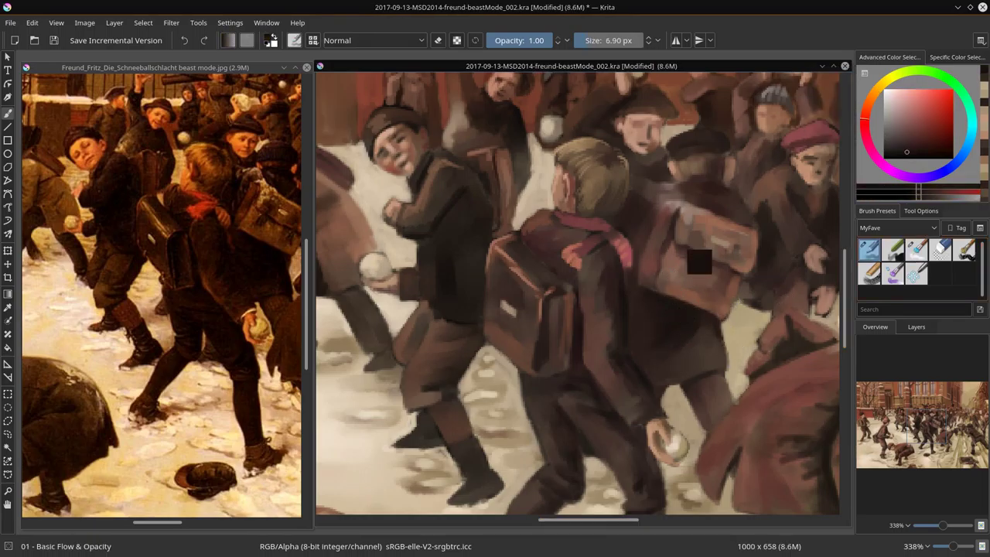
{"action": "key", "text": "minus"}
{"action": "left_click", "coordinate": [678, 205], "text": "ctrl"}
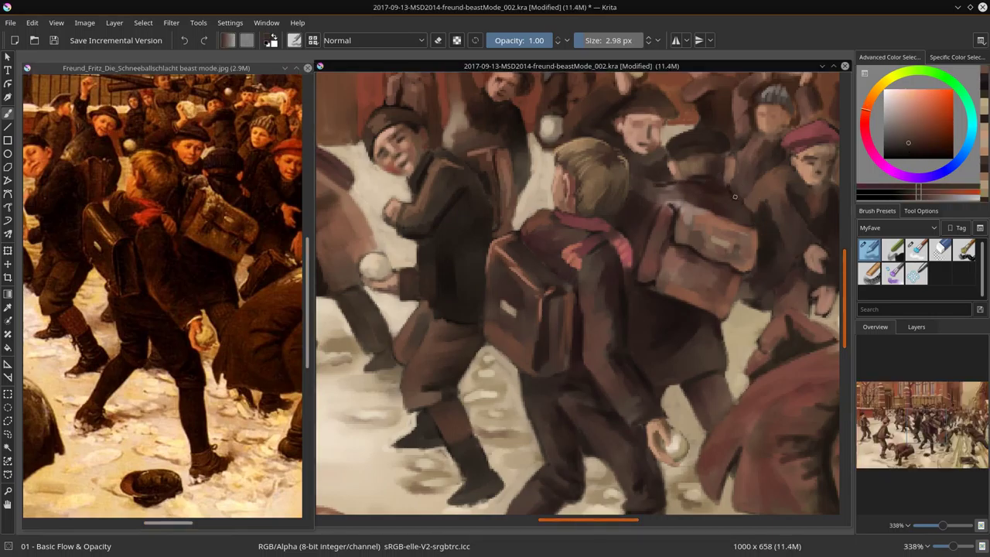
{"action": "key", "text": "slash"}
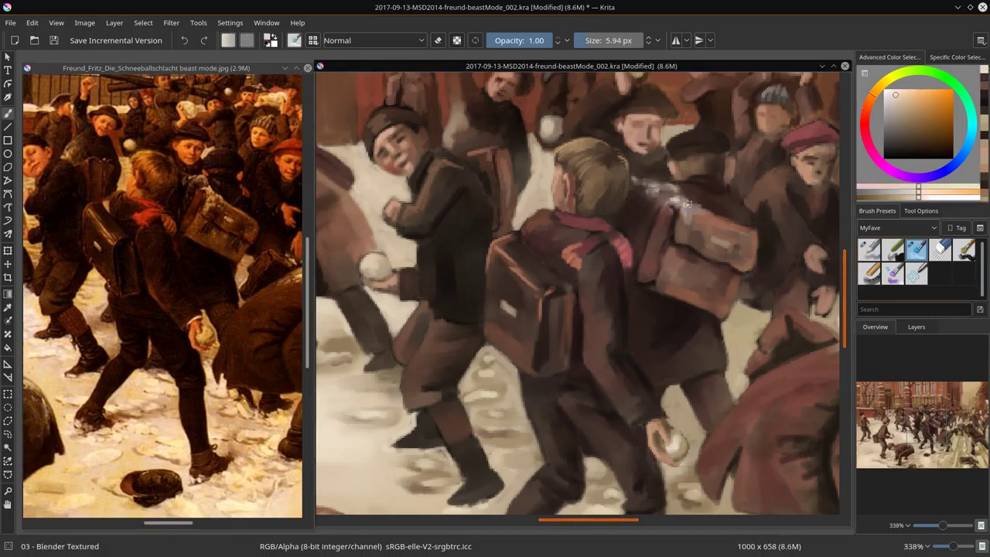
{"action": "left_click", "coordinate": [649, 230], "text": "ctrl"}
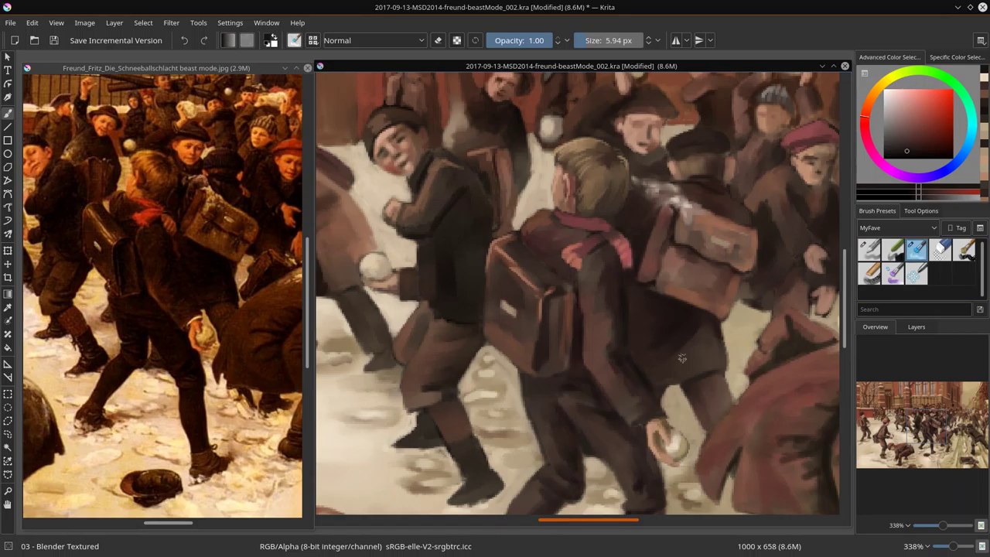
{"action": "left_click_drag", "start_coordinate": [681, 358], "coordinate": [580, 417]}
- Refine the capped boy's face with the dark hat colour and a light skin tone
{"action": "key", "text": "slash"}
{"action": "left_click", "coordinate": [626, 248], "text": "ctrl"}
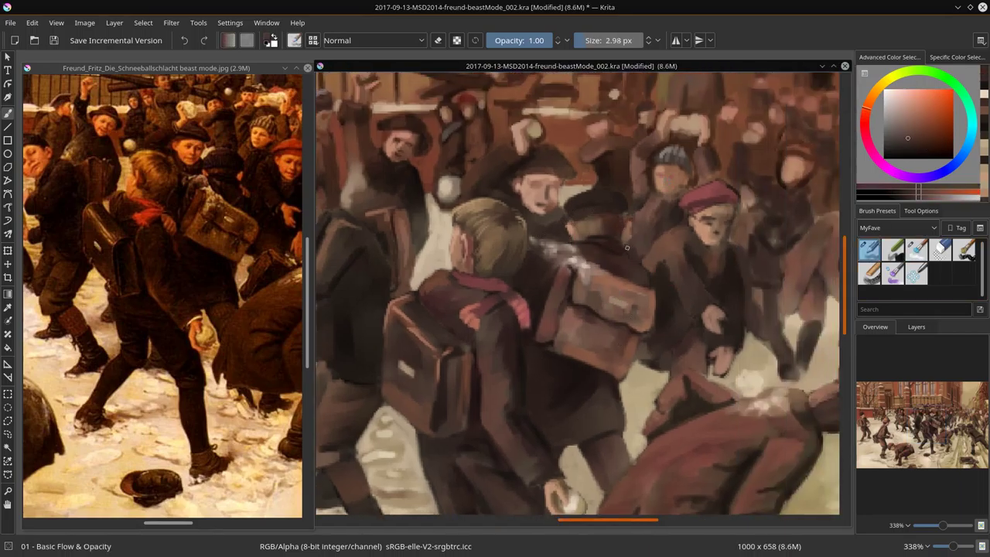
{"action": "left_click", "coordinate": [572, 208], "text": "ctrl"}
{"action": "left_click", "coordinate": [471, 176], "text": "ctrl"}
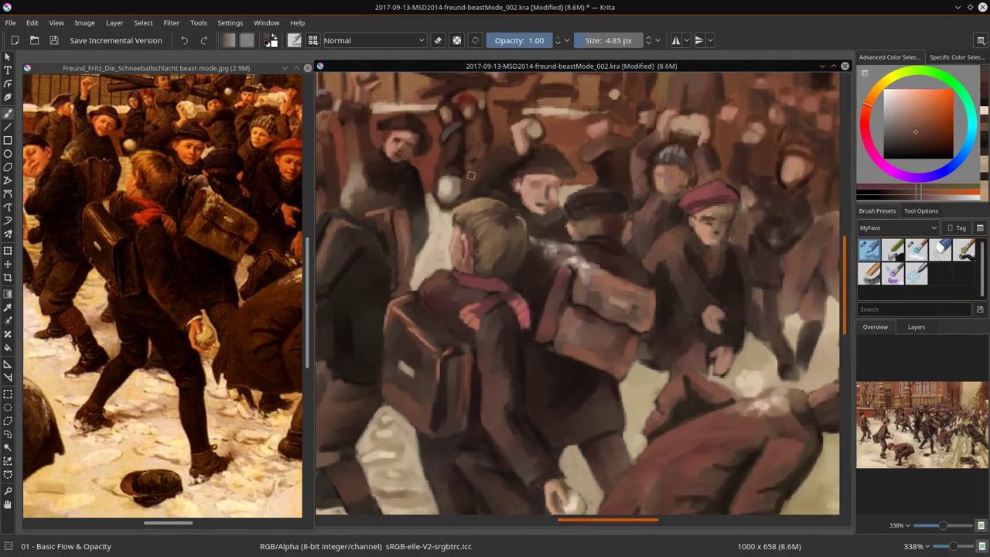
{"action": "key", "text": "slash"}
{"action": "key", "text": "slash"}
{"action": "left_click", "coordinate": [596, 214], "text": "ctrl"}
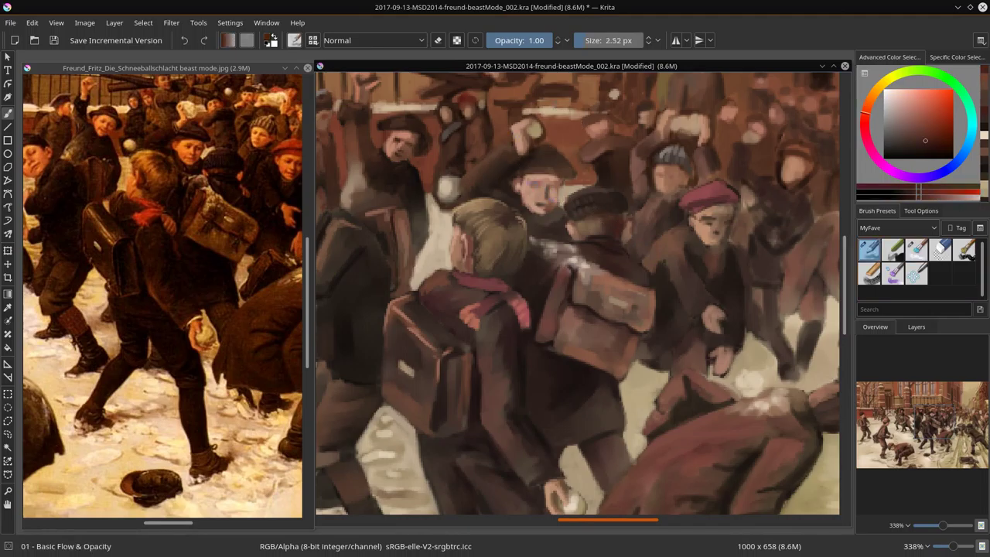
{"action": "left_click", "coordinate": [539, 191], "text": "ctrl"}
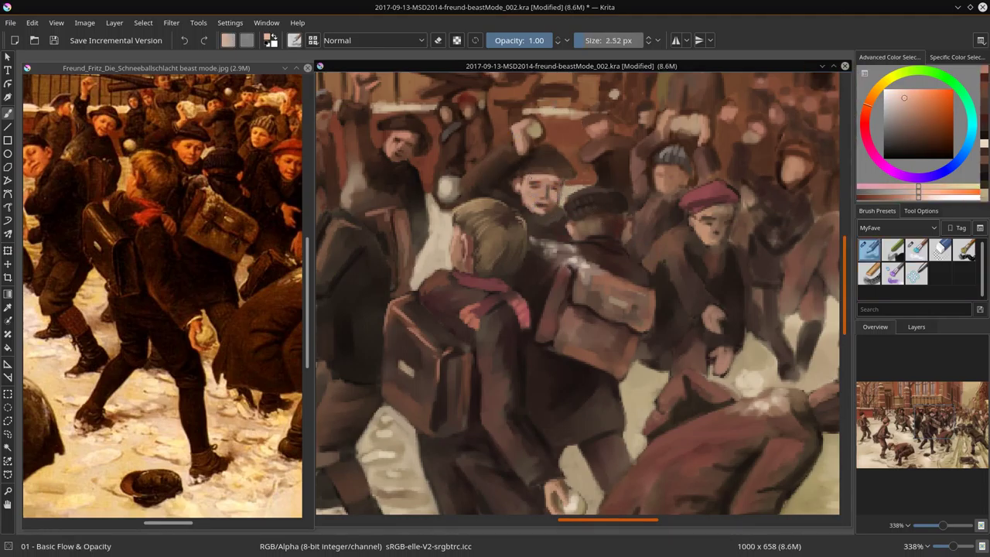
- Work dark and redder browns into the area around the red-hat boy
{"action": "left_click_drag", "start_coordinate": [789, 338], "coordinate": [669, 304]}
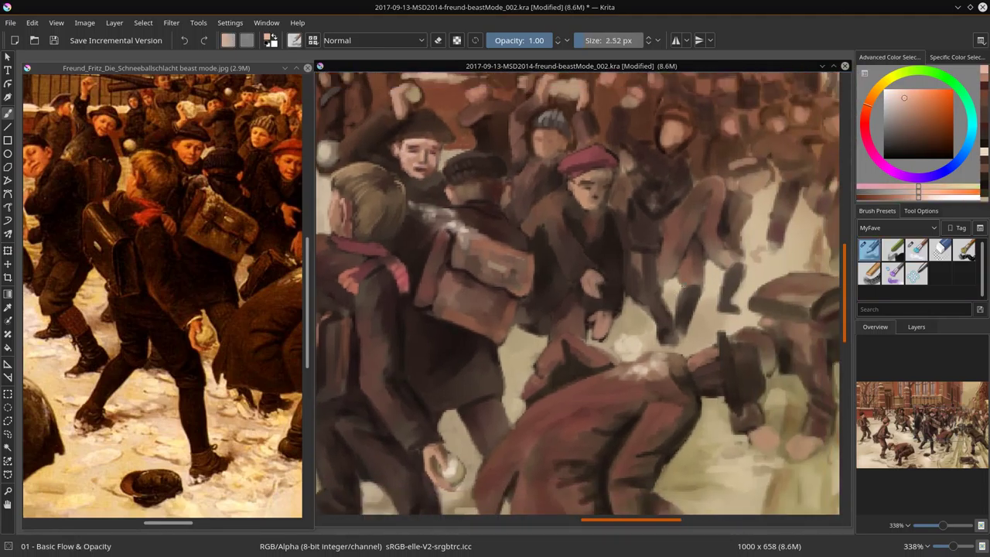
{"action": "key", "text": "slash"}
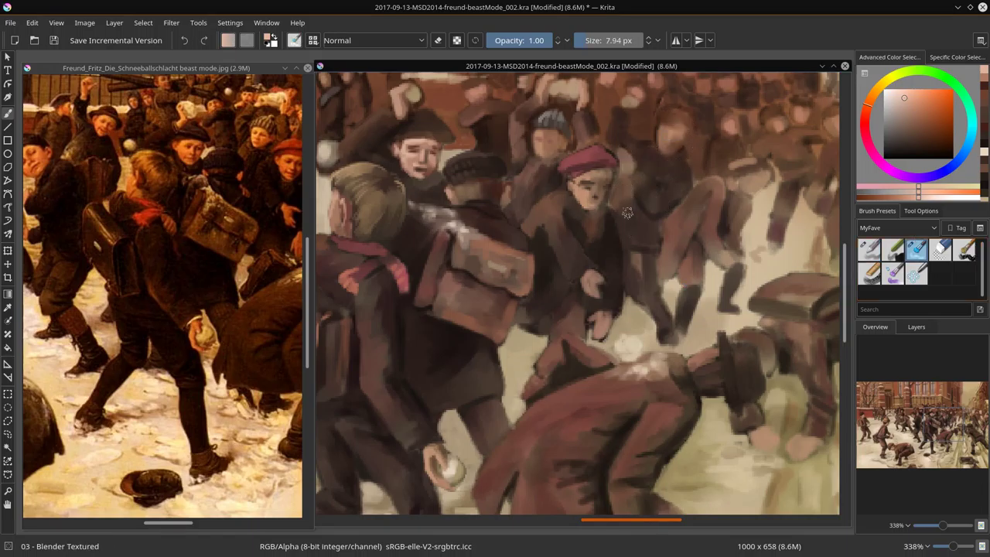
{"action": "left_click_drag", "start_coordinate": [178, 523], "coordinate": [209, 529]}
{"action": "left_click", "coordinate": [558, 242]}
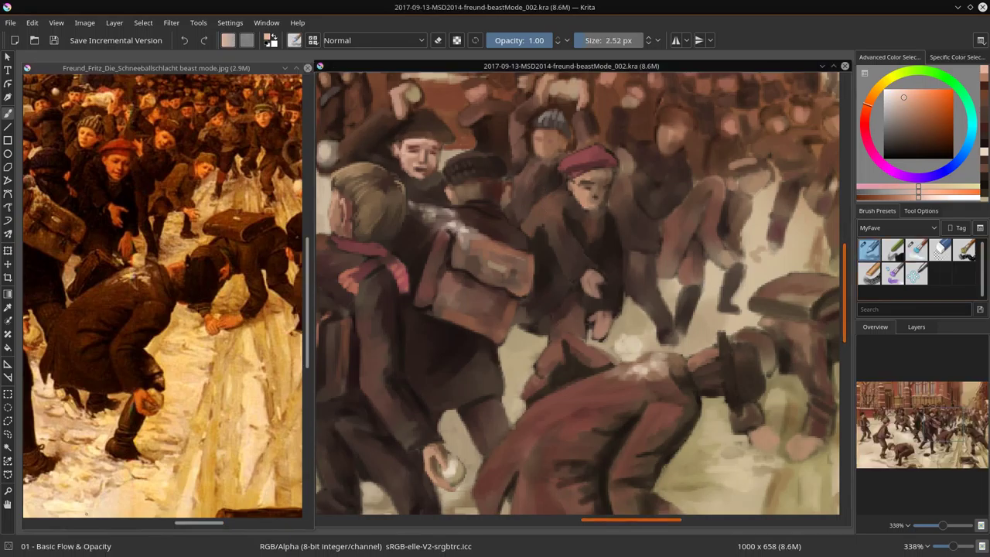
{"action": "left_click", "coordinate": [559, 241], "text": "ctrl"}
{"action": "key", "text": "slash"}
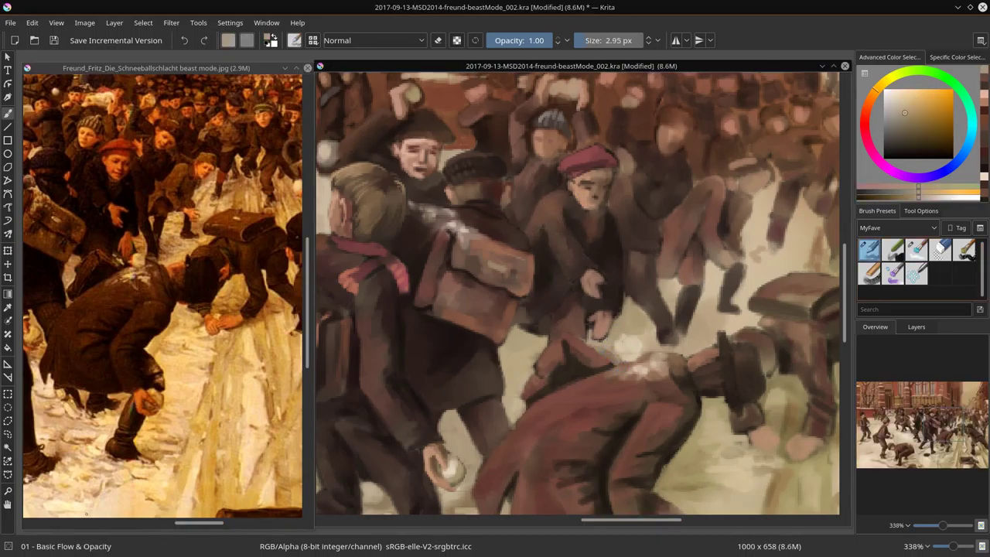
{"action": "left_click", "coordinate": [554, 307], "text": "ctrl"}
{"action": "left_click", "coordinate": [553, 307], "text": "ctrl"}
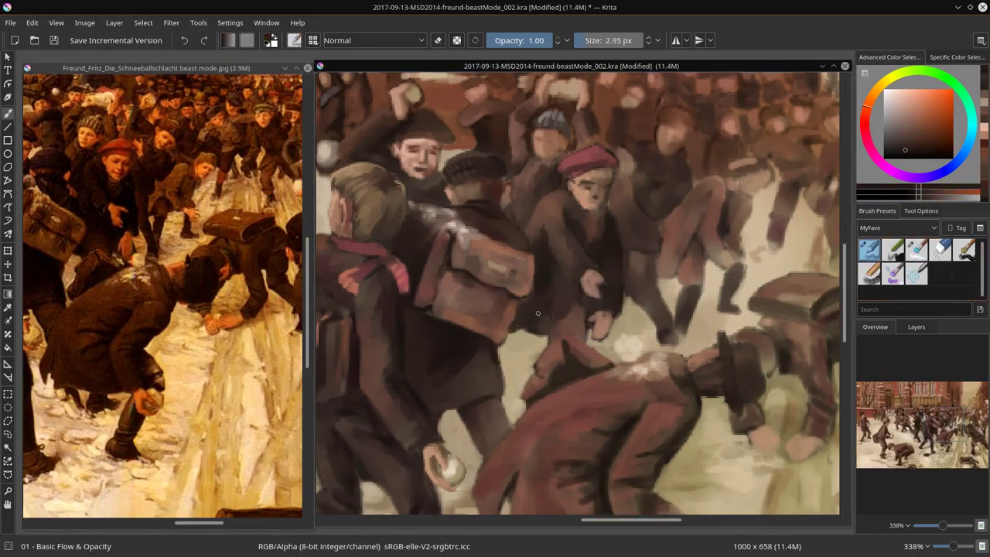
{"action": "key", "text": "bracketright"}
- Blend the red hat and paint a lighter red stroke across it
{"action": "left_click", "coordinate": [592, 214], "text": "ctrl"}
{"action": "key", "text": "slash"}
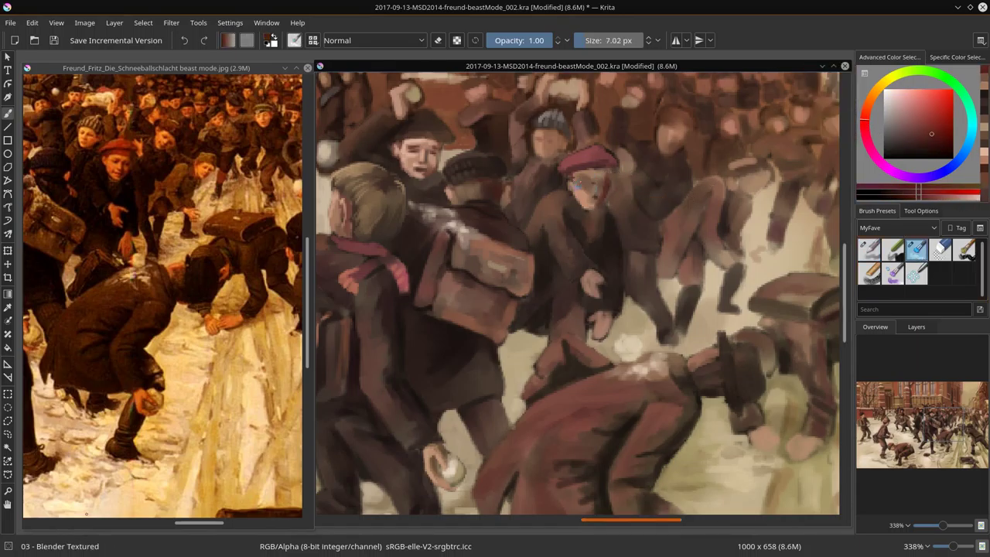
{"action": "left_click_drag", "start_coordinate": [585, 175], "coordinate": [591, 186]}
{"action": "key", "text": "slash"}
{"action": "left_click", "coordinate": [592, 186], "text": "ctrl"}
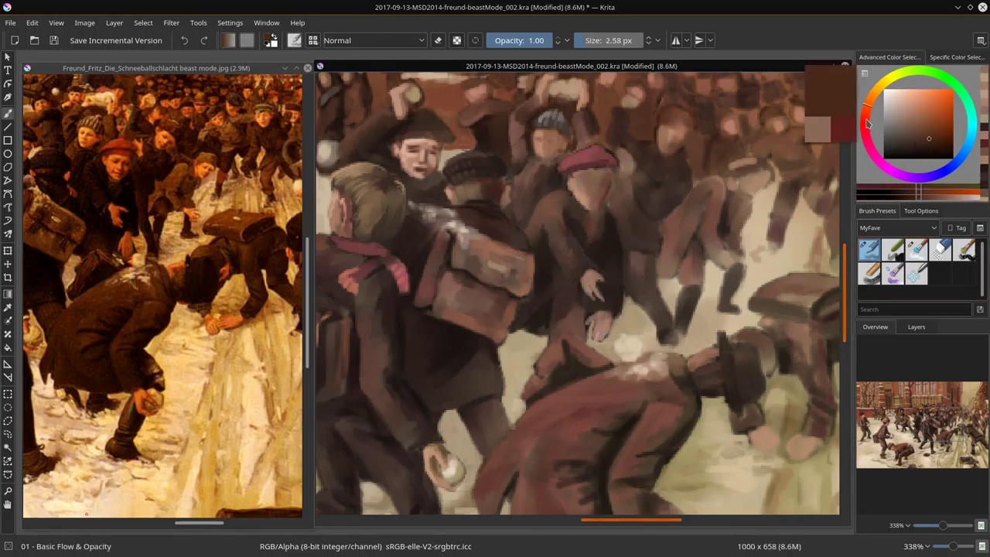
{"action": "left_click", "coordinate": [591, 186], "text": "ctrl"}
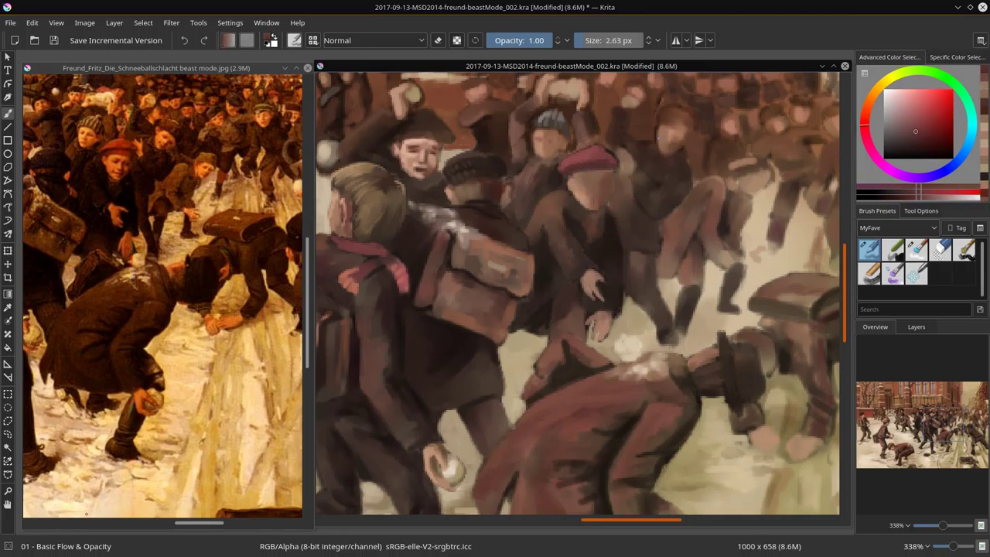
{"action": "left_click", "coordinate": [569, 154], "text": "ctrl"}
{"action": "left_click_drag", "start_coordinate": [569, 153], "coordinate": [611, 152]}
- Paint the red-hat boy's face in pink and orange-brown, with a 2.6 px brush
{"action": "left_click", "coordinate": [605, 181], "text": "ctrl"}
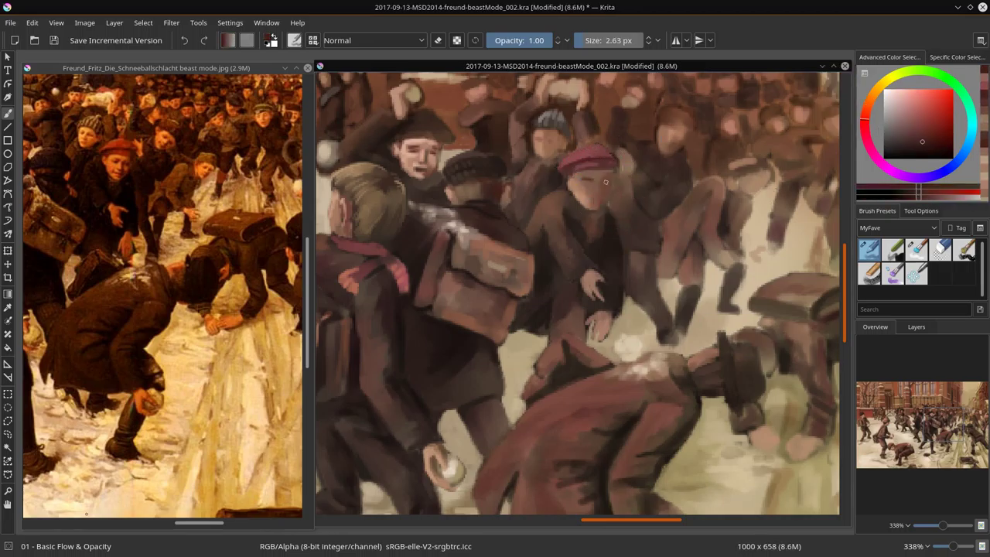
{"action": "left_click", "coordinate": [592, 199], "text": "ctrl"}
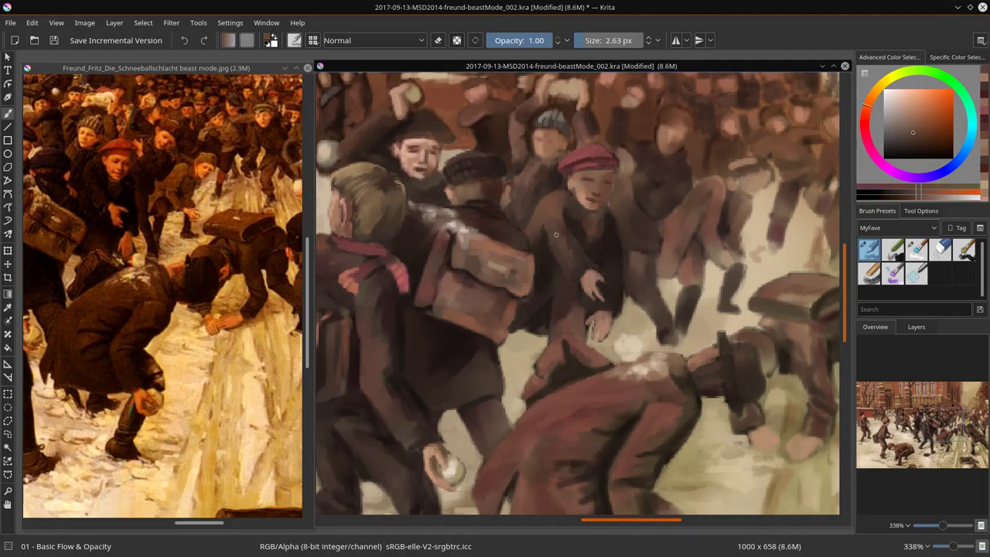
{"action": "key", "text": "bracketright"}
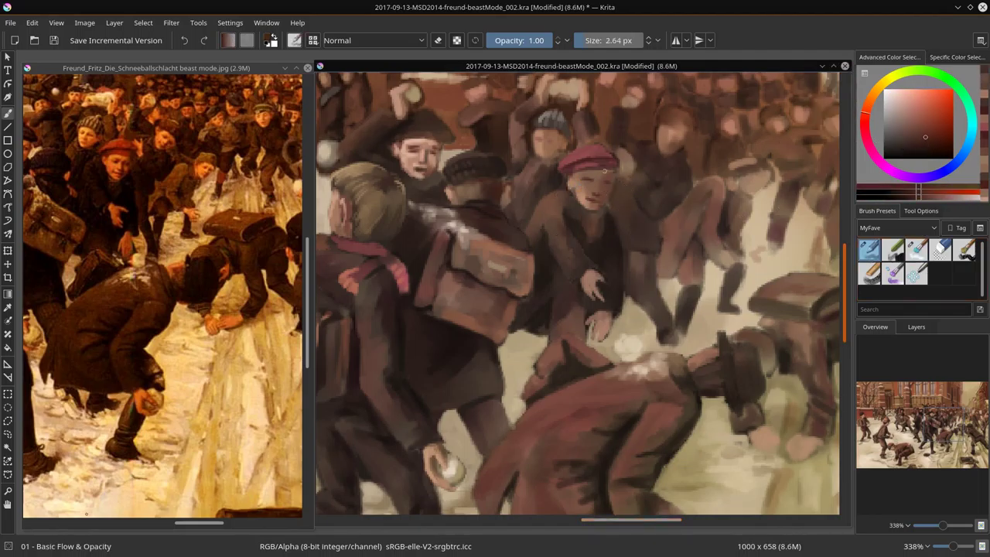
{"action": "left_click", "coordinate": [908, 99]}
{"action": "key", "text": "bracketleft"}
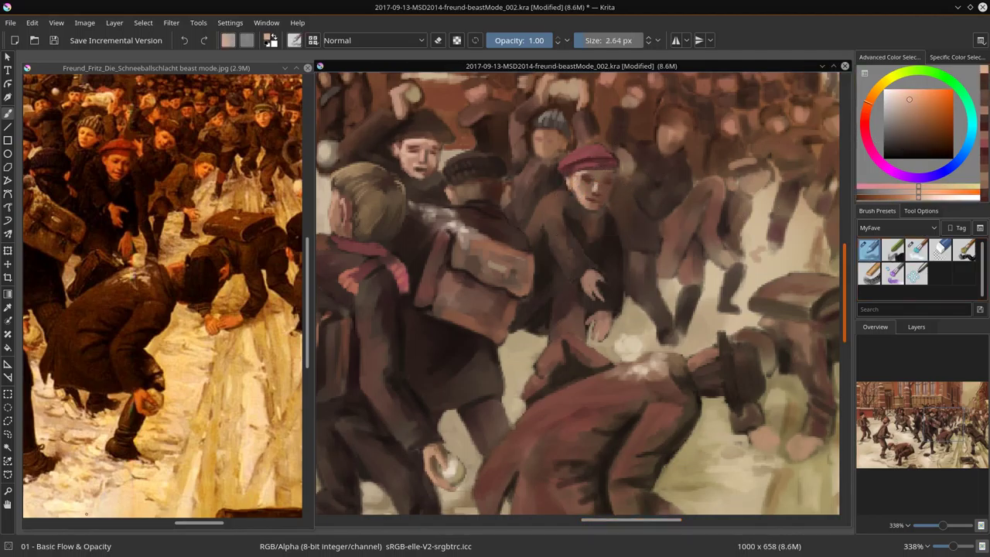
{"action": "left_click", "coordinate": [915, 102]}
{"action": "scroll", "coordinate": [577, 292], "scroll_direction": "right", "scroll_amount": 5}
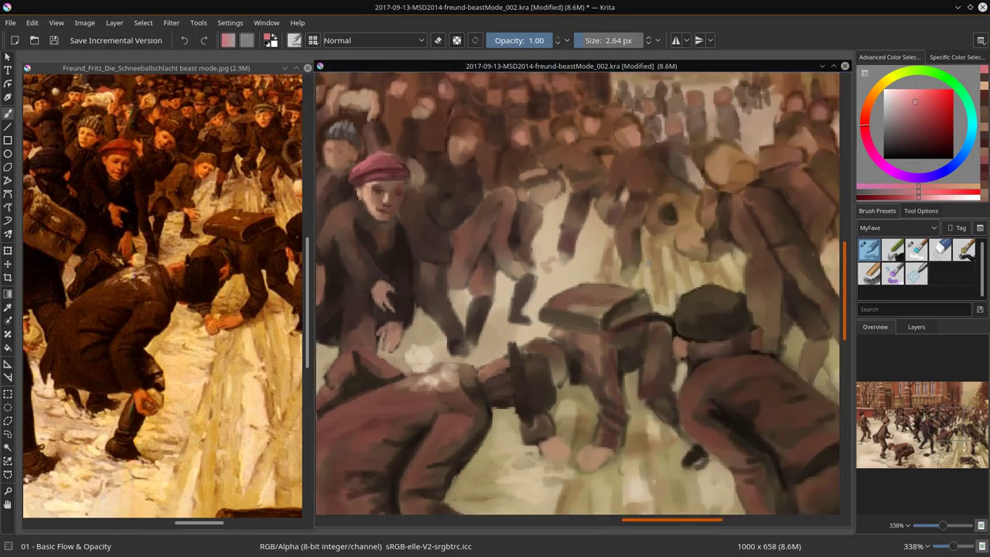
- Zoom in on the crouching boys, add small strokes and set the brush to about 2.8 px
{"action": "key", "text": "2"}
{"action": "left_click", "coordinate": [218, 524]}
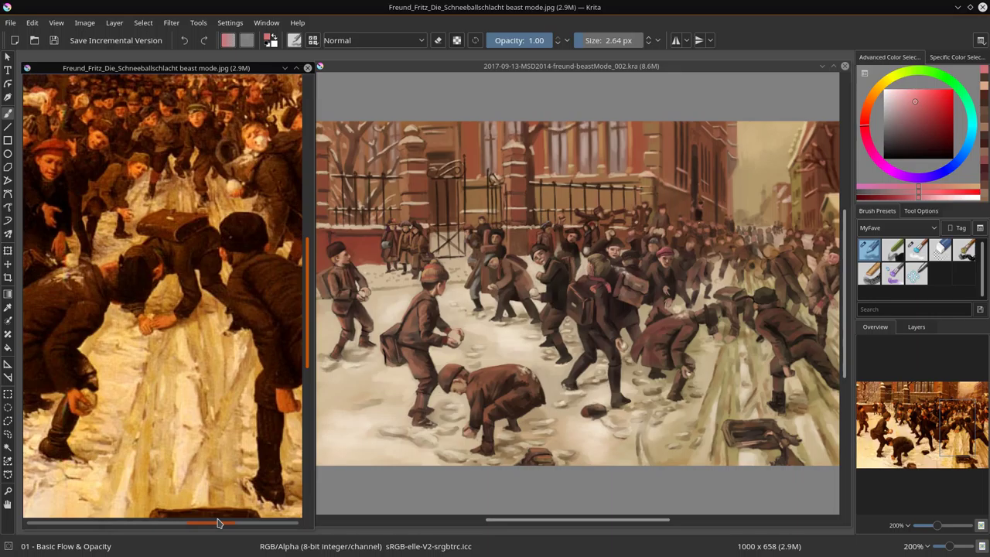
{"action": "key", "text": "2"}
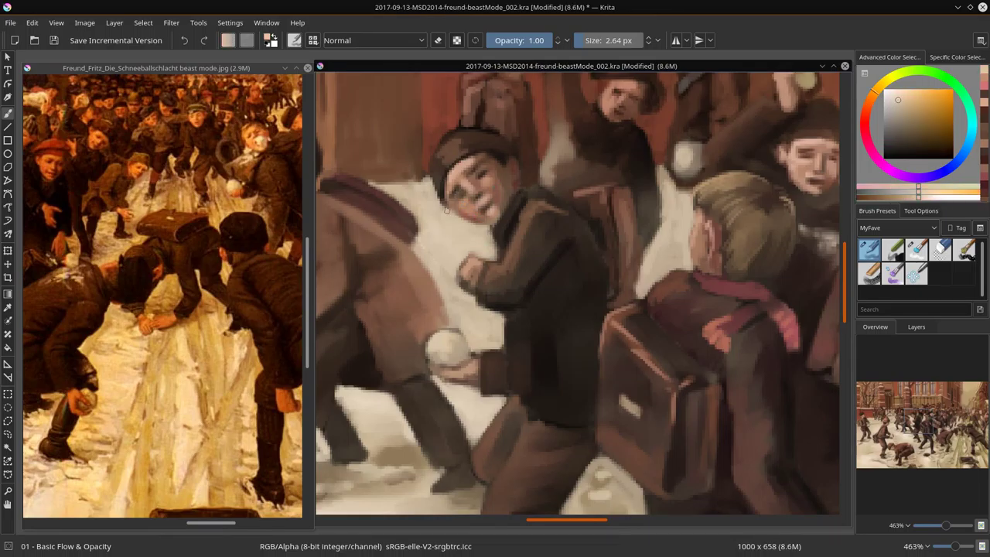
{"action": "left_click_drag", "start_coordinate": [442, 209], "coordinate": [484, 246]}
{"action": "scroll", "coordinate": [405, 202], "scroll_direction": "right", "scroll_amount": 10}
{"action": "key", "text": "]"}
{"action": "key", "text": "]"}
{"action": "key", "text": "]"}
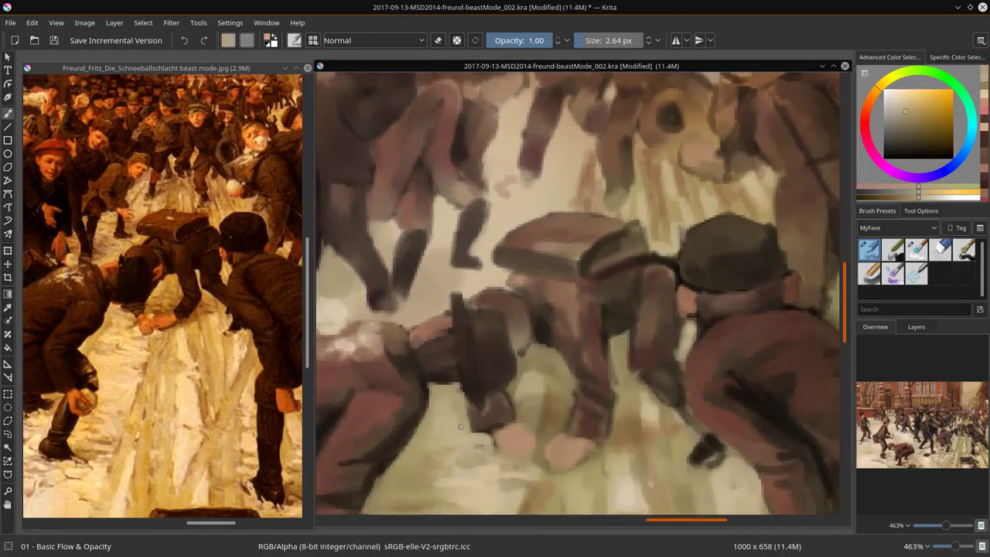
{"action": "scroll", "coordinate": [418, 286], "scroll_direction": "down", "scroll_amount": 2}
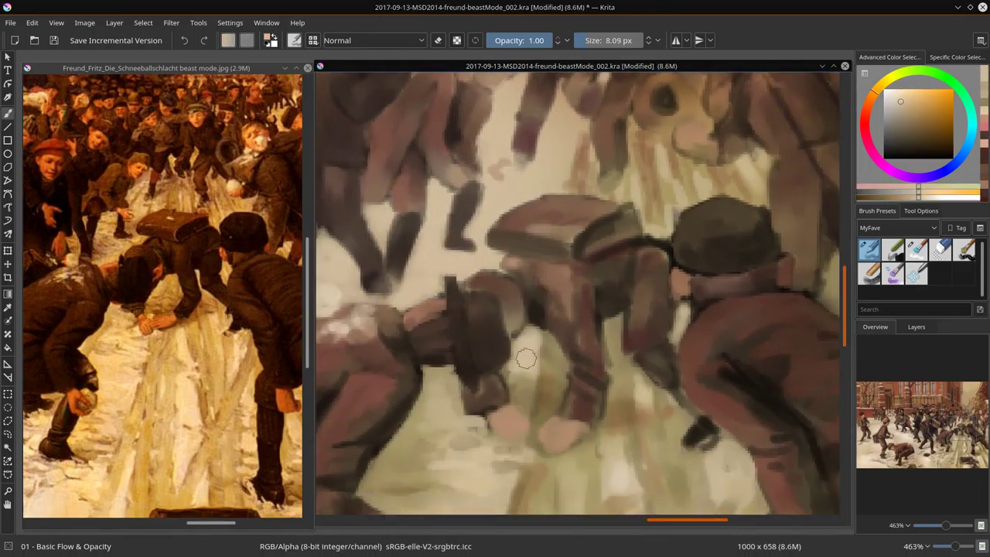
{"action": "key", "text": "["}
{"action": "key", "text": "["}
{"action": "key", "text": "["}
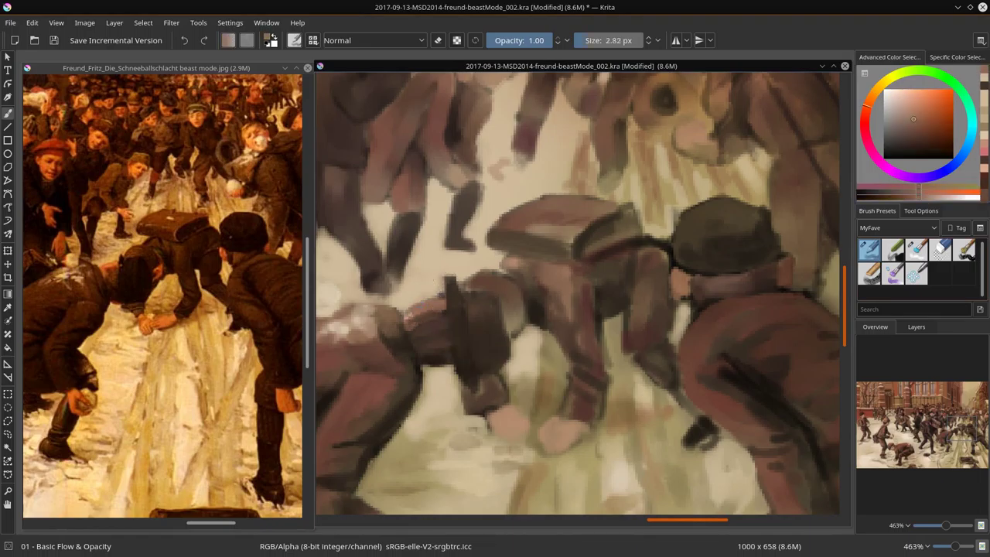
- Paint a pinkish stroke and dark-red accent on the bent boy's hat, and darken his arm
{"action": "left_click", "coordinate": [413, 327], "text": "ctrl"}
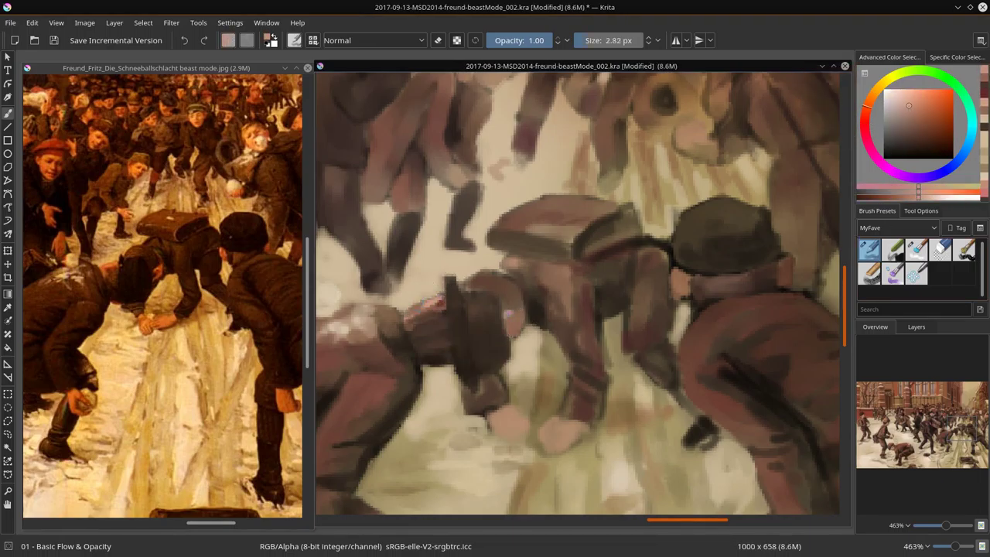
{"action": "mouse_move", "coordinate": [509, 288]}
{"action": "left_mouse_down"}
{"action": "mouse_move", "coordinate": [511, 322]}
{"action": "mouse_move", "coordinate": [495, 272]}
{"action": "left_mouse_up"}
{"action": "left_click", "coordinate": [497, 290], "text": "ctrl"}
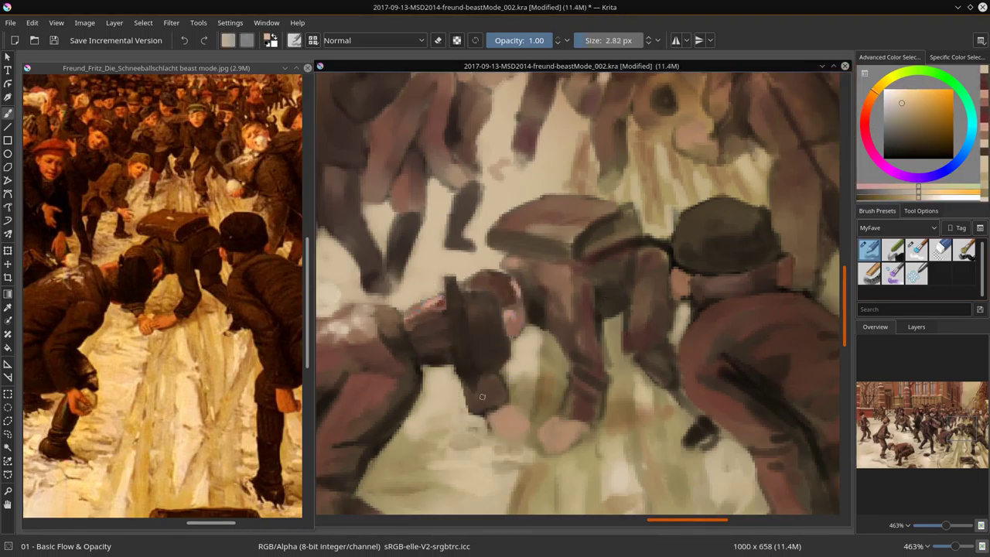
{"action": "left_click", "coordinate": [601, 301], "text": "ctrl"}
{"action": "left_click_drag", "start_coordinate": [665, 261], "coordinate": [634, 290]}
{"action": "left_click_drag", "start_coordinate": [641, 345], "coordinate": [623, 359]}
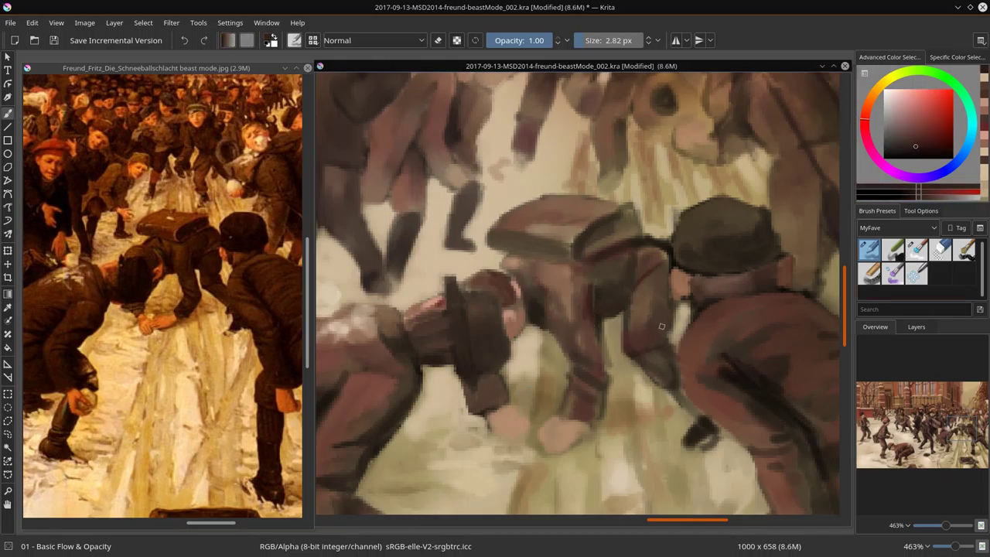
{"action": "left_click_drag", "start_coordinate": [600, 391], "coordinate": [588, 421]}
- Shadow the hand in dark red and define the fingers with light peach strokes
{"action": "key", "text": "slash"}
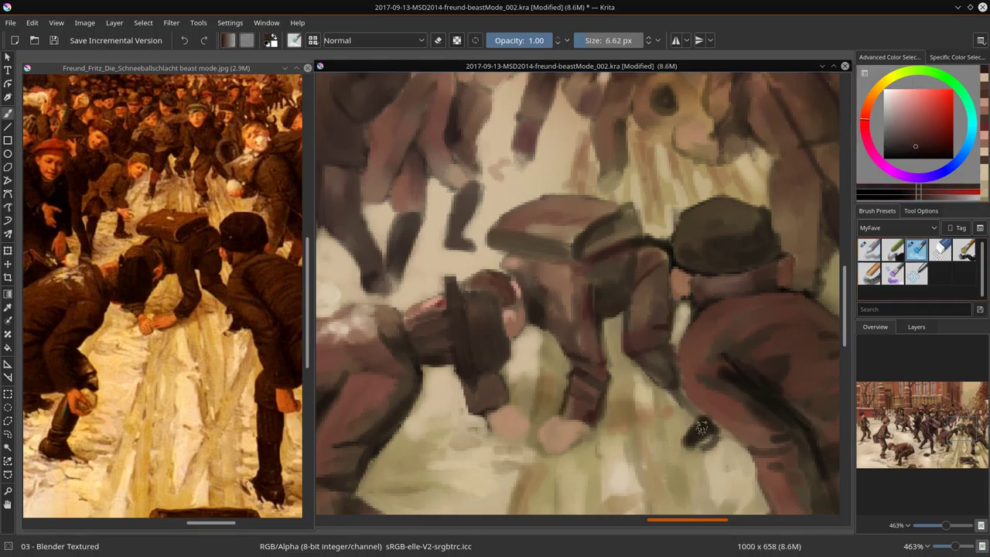
{"action": "key", "text": "slash"}
{"action": "left_click", "coordinate": [719, 452], "text": "ctrl"}
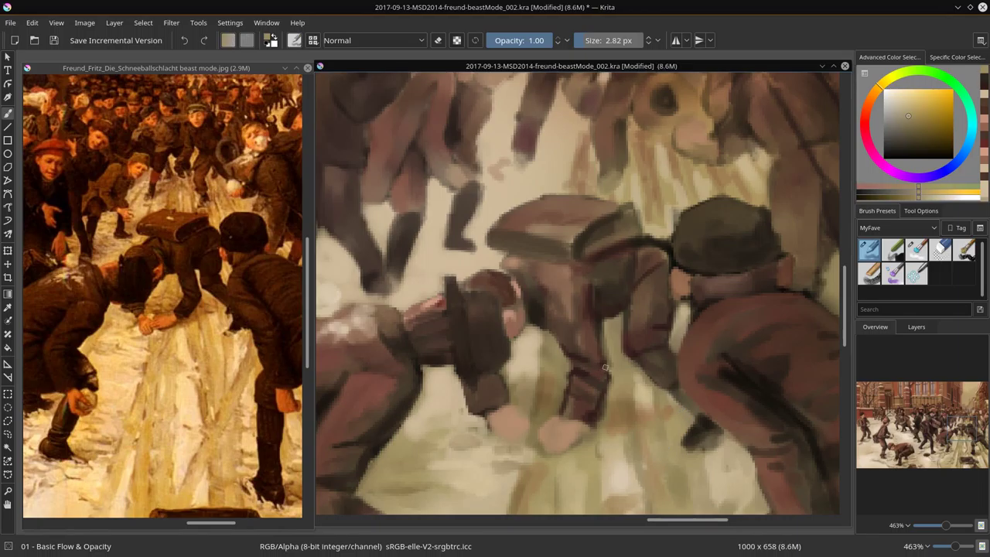
{"action": "left_click", "coordinate": [917, 253]}
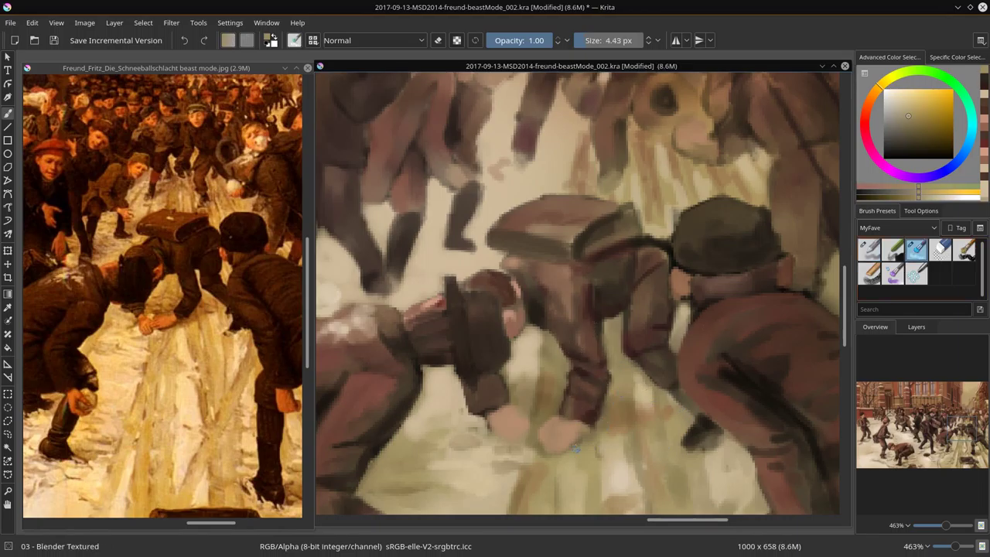
{"action": "left_click", "coordinate": [576, 447], "text": "ctrl"}
{"action": "left_click_drag", "start_coordinate": [580, 445], "coordinate": [552, 437]}
{"action": "key", "text": "slash"}
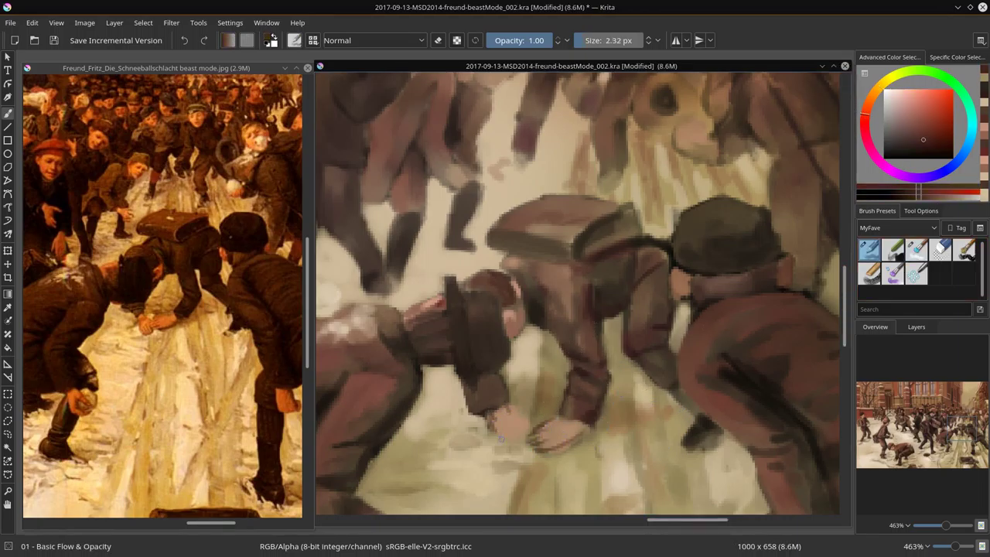
{"action": "left_click", "coordinate": [510, 433], "text": "ctrl"}
{"action": "mouse_move", "coordinate": [483, 422]}
{"action": "left_mouse_down"}
{"action": "mouse_move", "coordinate": [506, 435]}
{"action": "mouse_move", "coordinate": [551, 424]}
{"action": "left_mouse_up"}
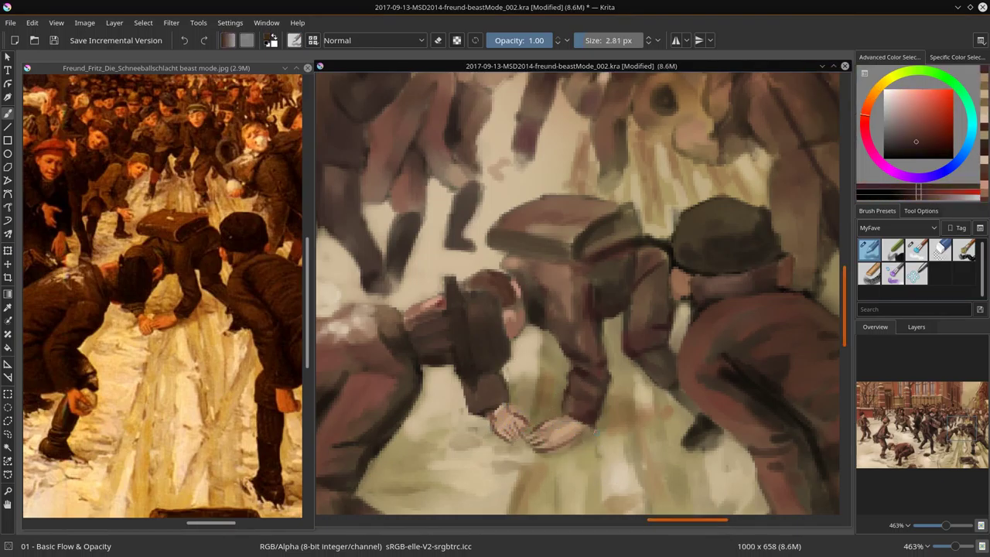
- Sample red-brown and brown tones and blend them across the crouching boys
{"action": "left_click", "coordinate": [654, 247], "text": "ctrl"}
{"action": "key", "text": "bracketleft"}
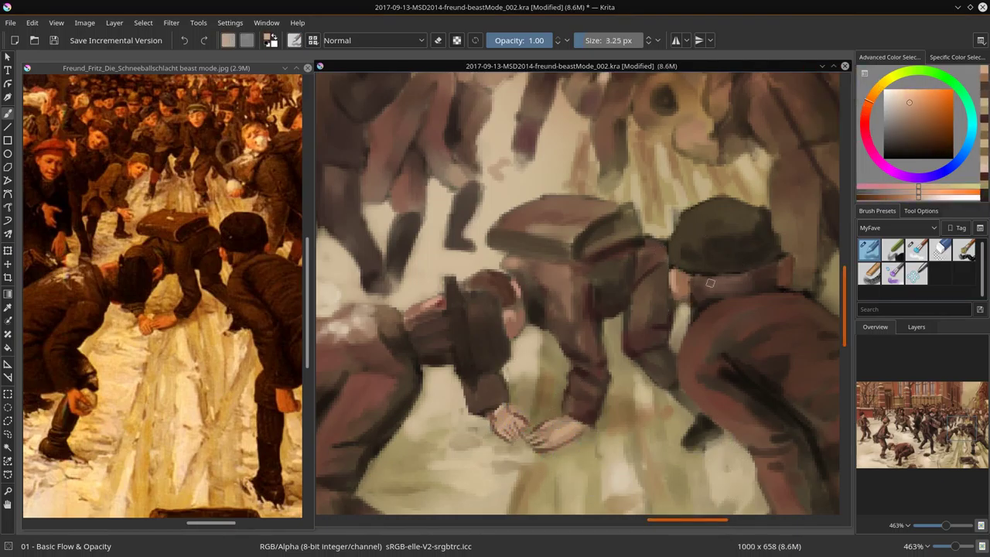
{"action": "left_click", "coordinate": [692, 220], "text": "ctrl"}
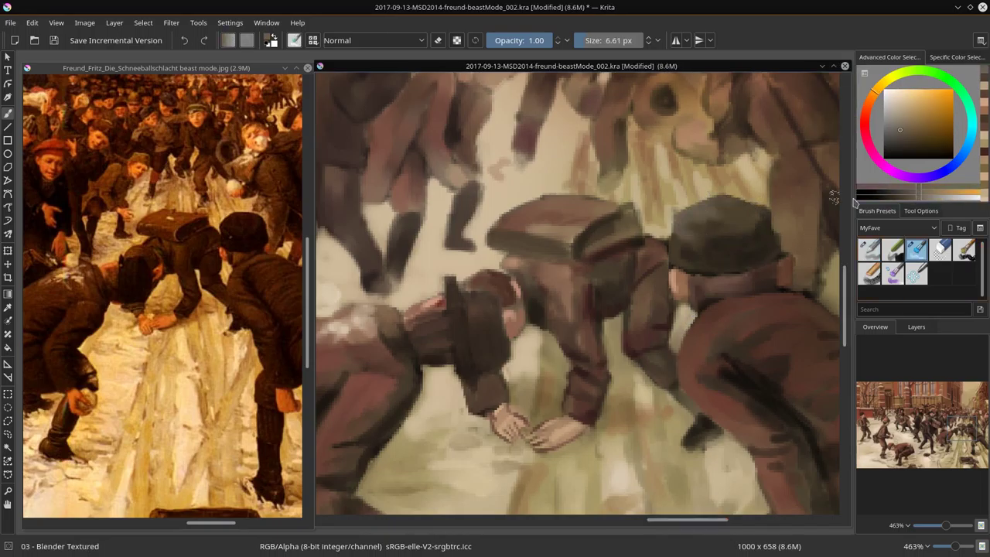
{"action": "left_click", "coordinate": [520, 257], "text": "ctrl"}
{"action": "key", "text": "slash"}
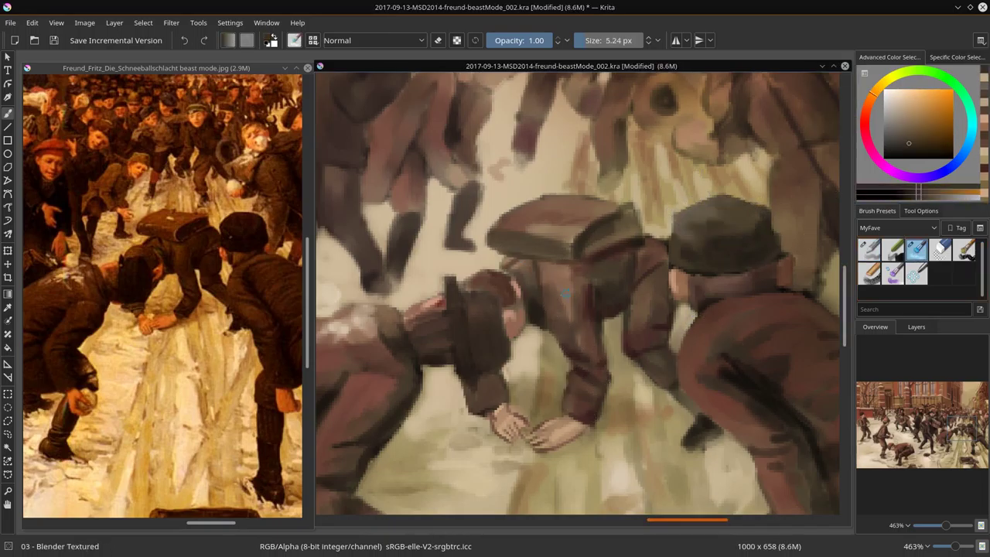
{"action": "left_click", "coordinate": [670, 310], "text": "ctrl"}
{"action": "left_click_drag", "start_coordinate": [669, 310], "coordinate": [422, 324]}
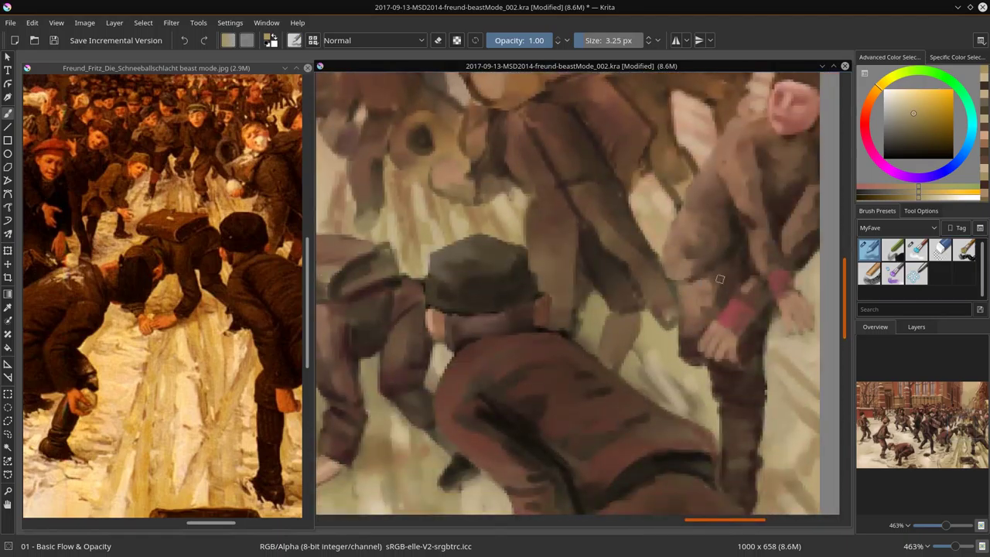
- Touch up the standing boy's face with a reddish skin tone and a light peach dab
{"action": "left_click_drag", "start_coordinate": [213, 524], "coordinate": [239, 528]}
{"action": "scroll", "coordinate": [575, 197], "scroll_direction": "up", "scroll_amount": 3}
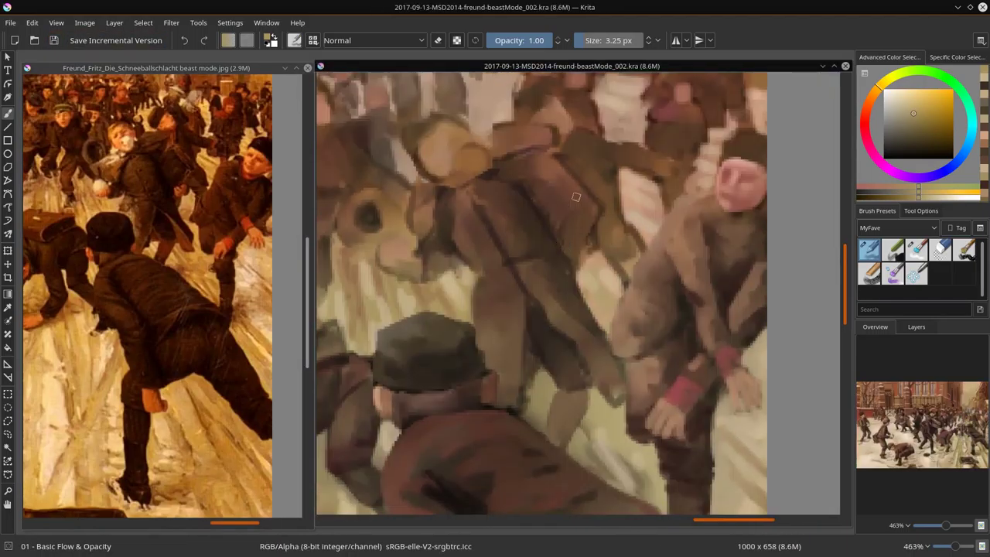
{"action": "left_click", "coordinate": [750, 180], "text": "ctrl"}
{"action": "left_click_drag", "start_coordinate": [720, 164], "coordinate": [729, 167]}
{"action": "left_click_drag", "start_coordinate": [480, 319], "coordinate": [518, 323]}
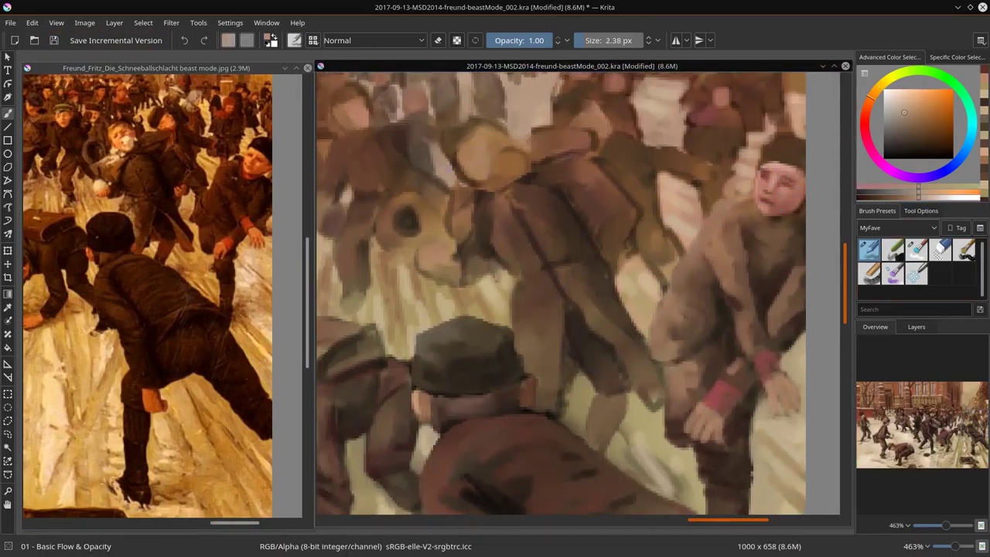
{"action": "left_click", "coordinate": [518, 323], "text": "ctrl"}
{"action": "left_click", "coordinate": [510, 164]}
- Paint a dark brown stroke along the shoulder and dab lighter brown onto the coat
{"action": "left_click", "coordinate": [580, 152], "text": "ctrl"}
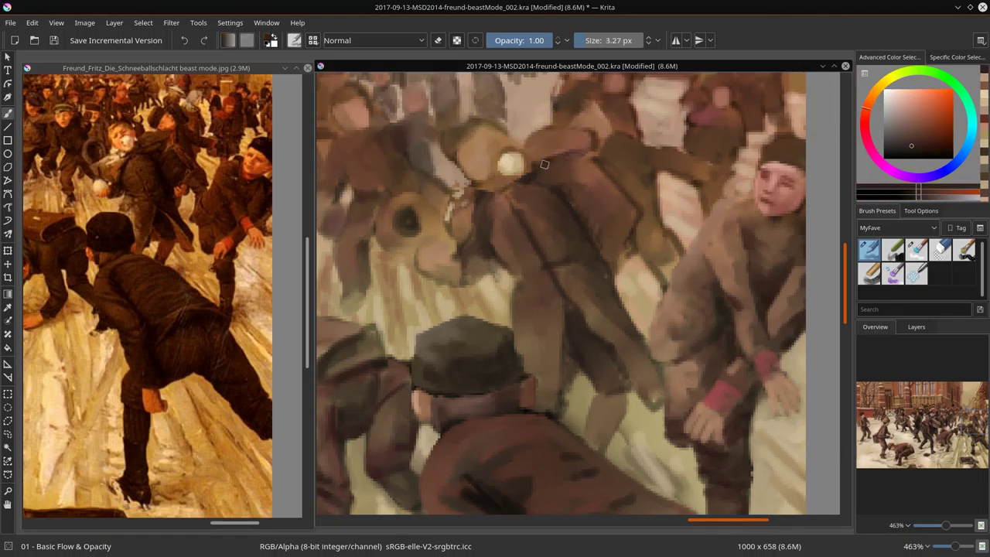
{"action": "left_click_drag", "start_coordinate": [576, 184], "coordinate": [516, 188]}
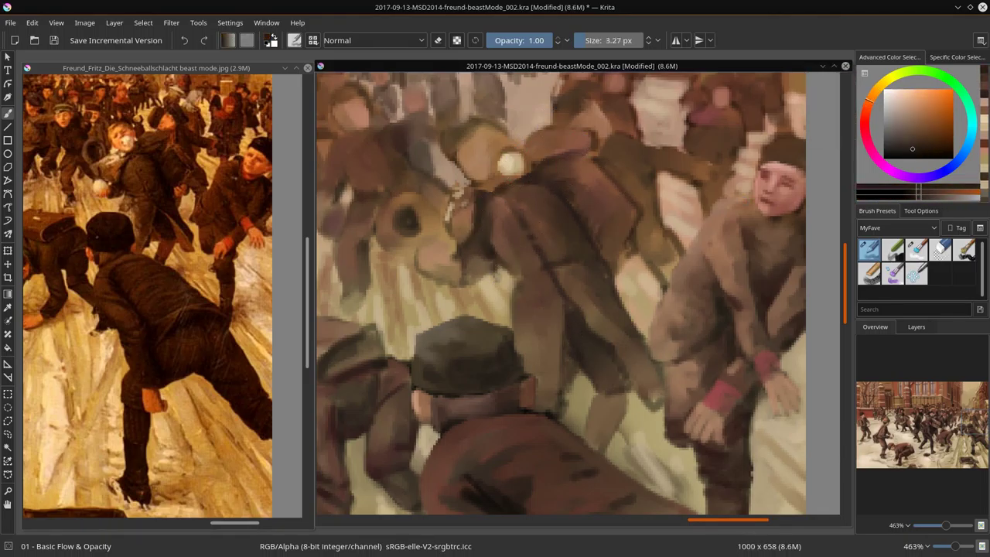
{"action": "left_click", "coordinate": [607, 244], "text": "ctrl"}
{"action": "left_click_drag", "start_coordinate": [619, 246], "coordinate": [628, 257]}
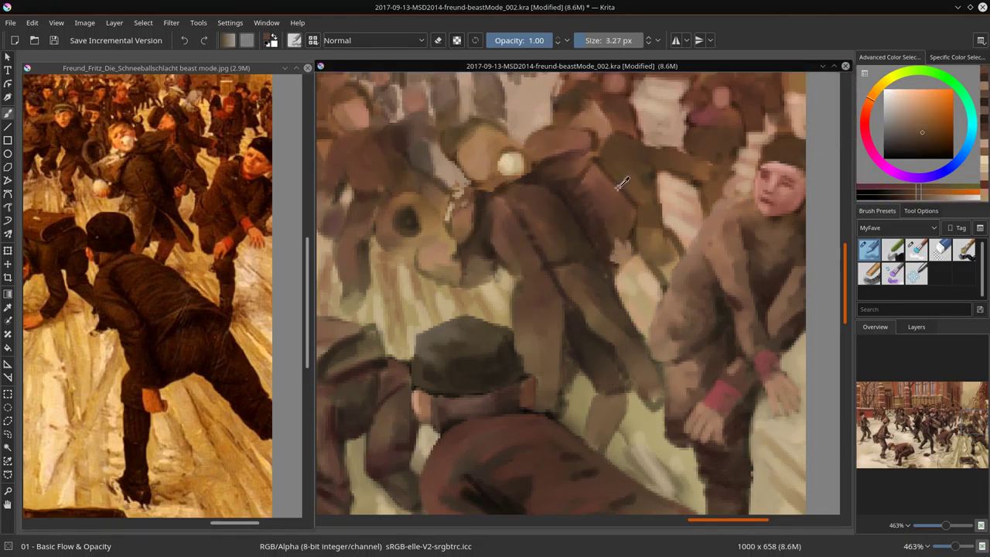
{"action": "left_click", "coordinate": [619, 219], "text": "ctrl"}
{"action": "key", "text": "/"}
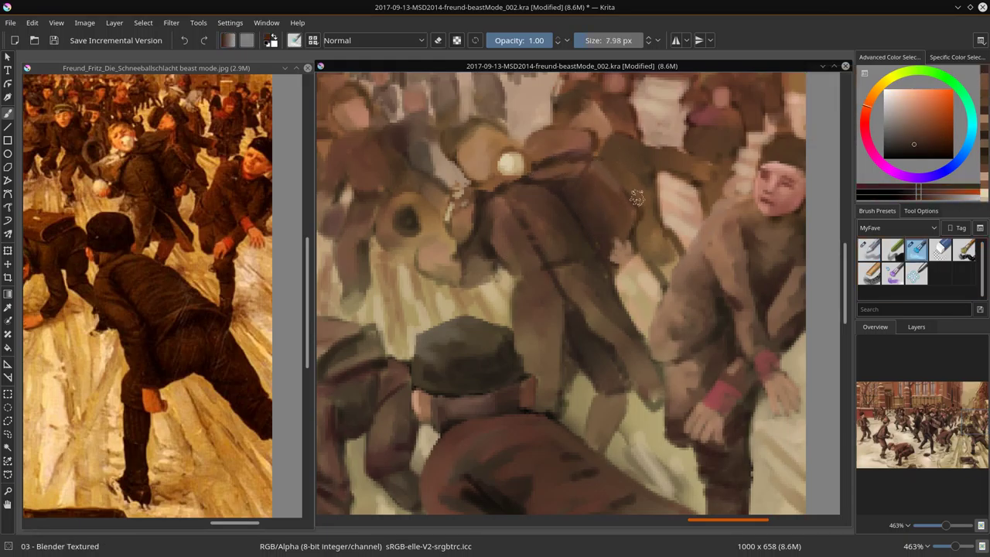
{"action": "key", "text": "/"}
- Brush a faint light stroke down the coat with a slightly larger brush
{"action": "left_click", "coordinate": [594, 163], "text": "ctrl"}
{"action": "key", "text": "bracketright"}
{"action": "left_click_drag", "start_coordinate": [506, 249], "coordinate": [511, 194]}
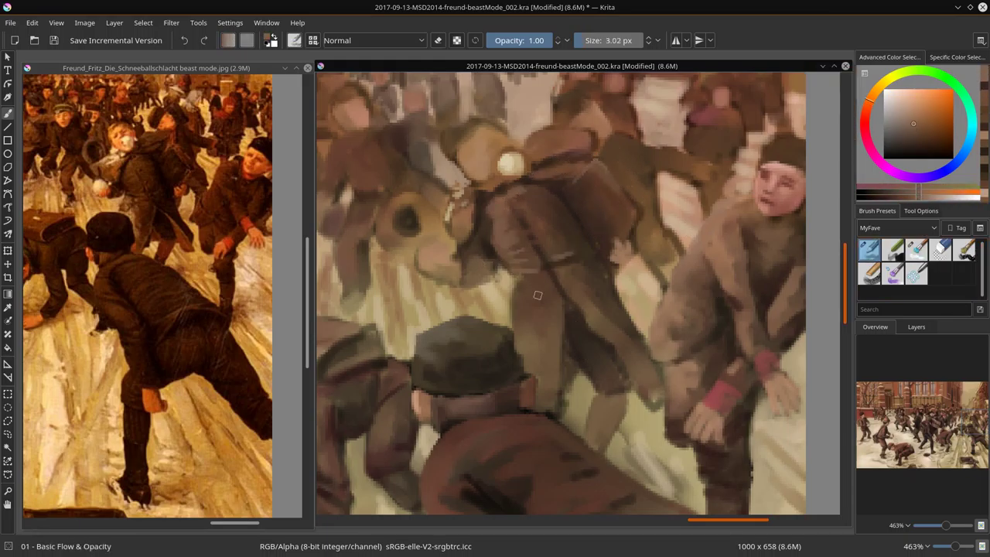
{"action": "key", "text": "/"}
{"action": "key", "text": "slash"}
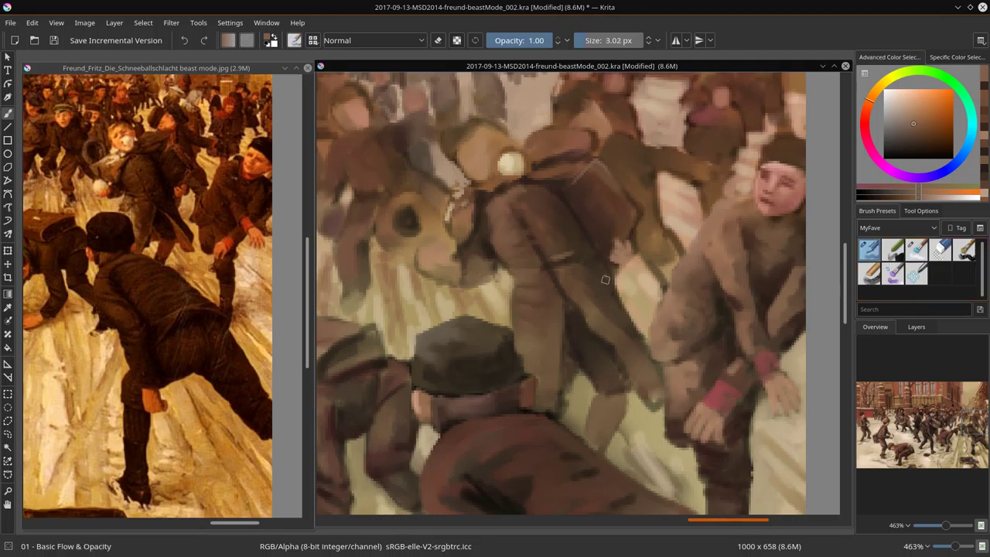
- Sample pale yellow, darker orange and coat colours from the painting
{"action": "left_click", "coordinate": [653, 410], "text": "ctrl"}
{"action": "left_click", "coordinate": [658, 357], "text": "ctrl"}
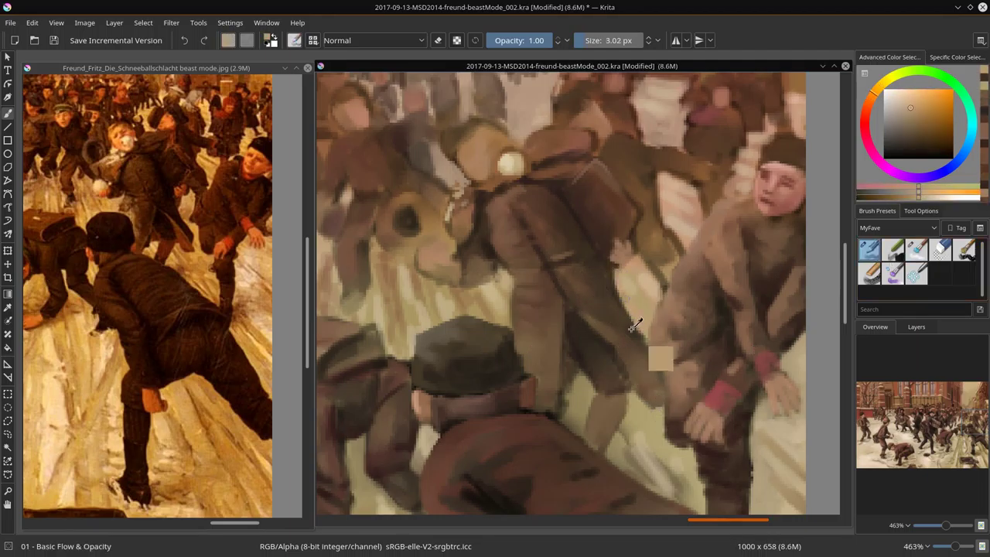
{"action": "left_click", "coordinate": [667, 389], "text": "ctrl"}
{"action": "left_click", "coordinate": [631, 370], "text": "ctrl"}
{"action": "left_click", "coordinate": [541, 410], "text": "ctrl"}
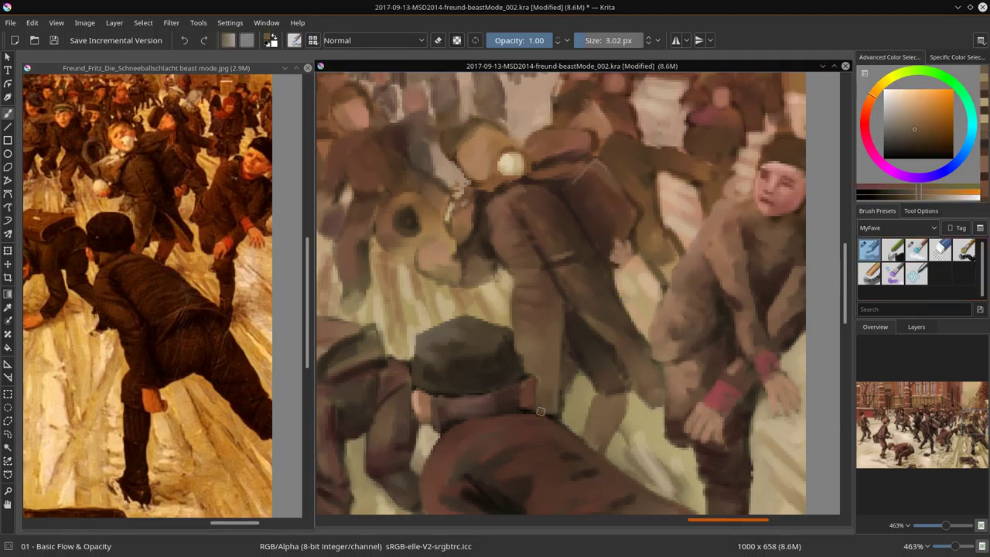
{"action": "left_click", "coordinate": [605, 392], "text": "ctrl"}
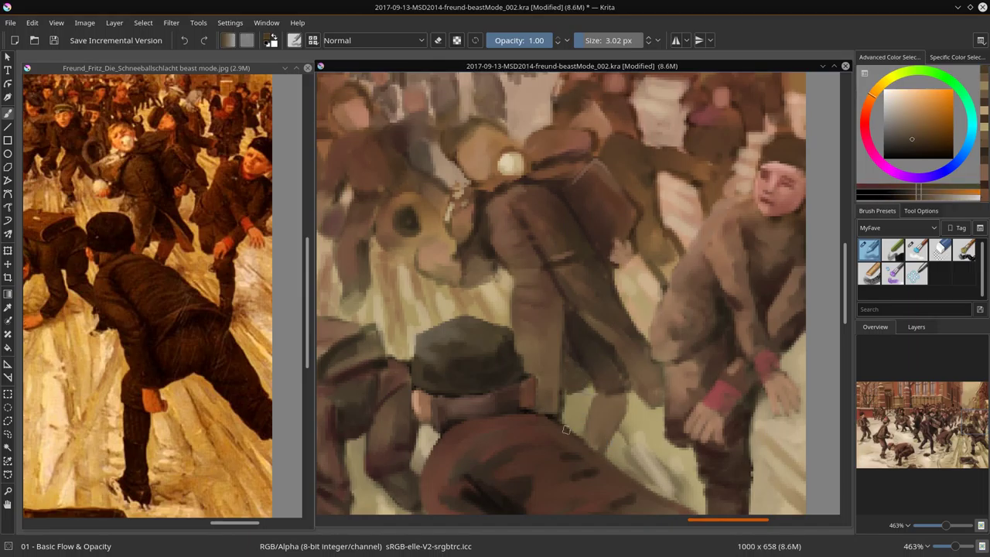
{"action": "left_click", "coordinate": [634, 302], "text": "ctrl"}
- With a smaller brush, paint dark red, light and dark strokes around the snowball at the face
{"action": "left_click", "coordinate": [528, 161], "text": "ctrl"}
{"action": "key", "text": "bracketleft"}
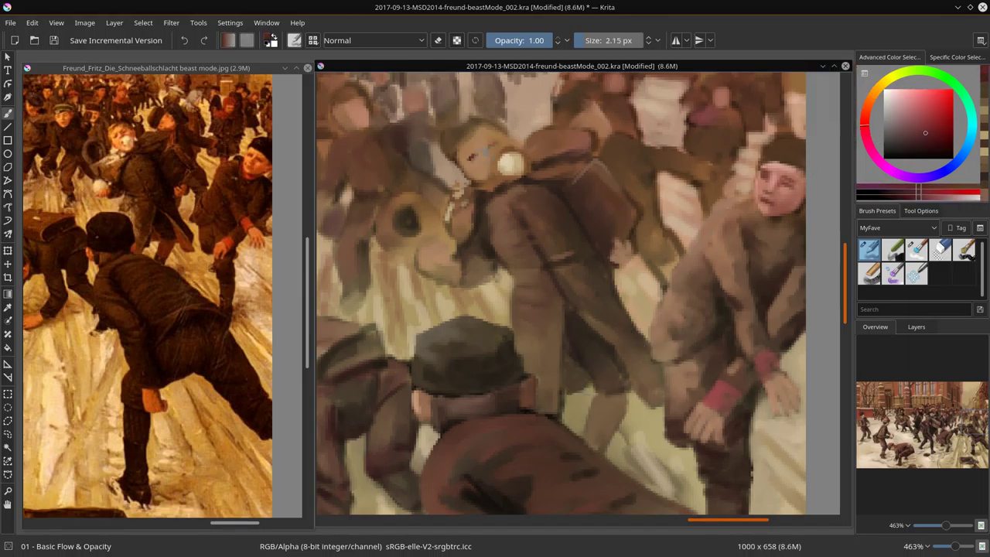
{"action": "left_click", "coordinate": [508, 162], "text": "ctrl"}
{"action": "left_click", "coordinate": [480, 148], "text": "ctrl"}
{"action": "mouse_move", "coordinate": [499, 155]}
{"action": "left_mouse_down"}
{"action": "mouse_move", "coordinate": [514, 151]}
{"action": "mouse_move", "coordinate": [498, 141]}
{"action": "left_mouse_up"}
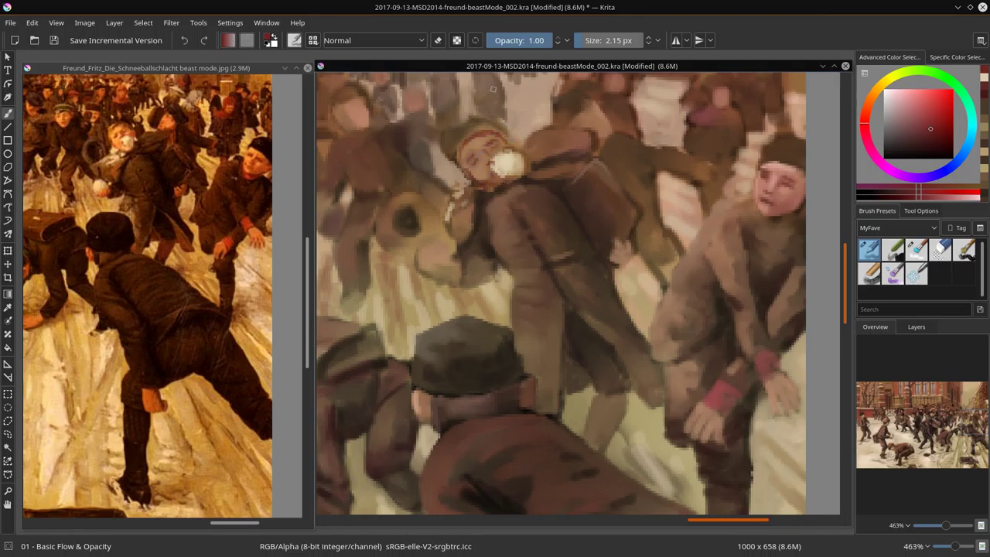
- Paint orange-brown and dark strokes around the hand, outline the round shape, and pick a tan shade
{"action": "left_click_drag", "start_coordinate": [427, 285], "coordinate": [452, 261]}
{"action": "left_click", "coordinate": [433, 267], "text": "ctrl"}
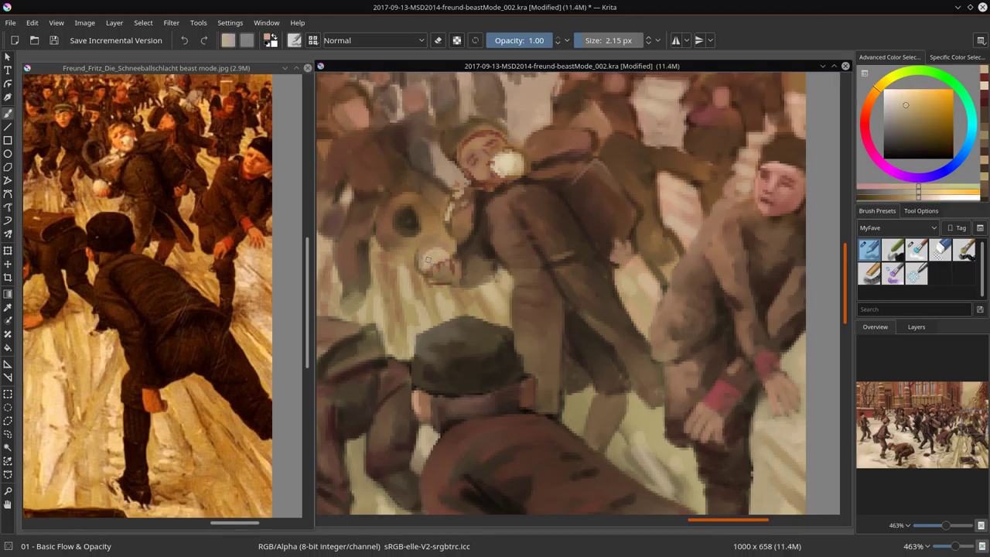
{"action": "left_click", "coordinate": [427, 236], "text": "ctrl"}
{"action": "left_click", "coordinate": [417, 270], "text": "ctrl"}
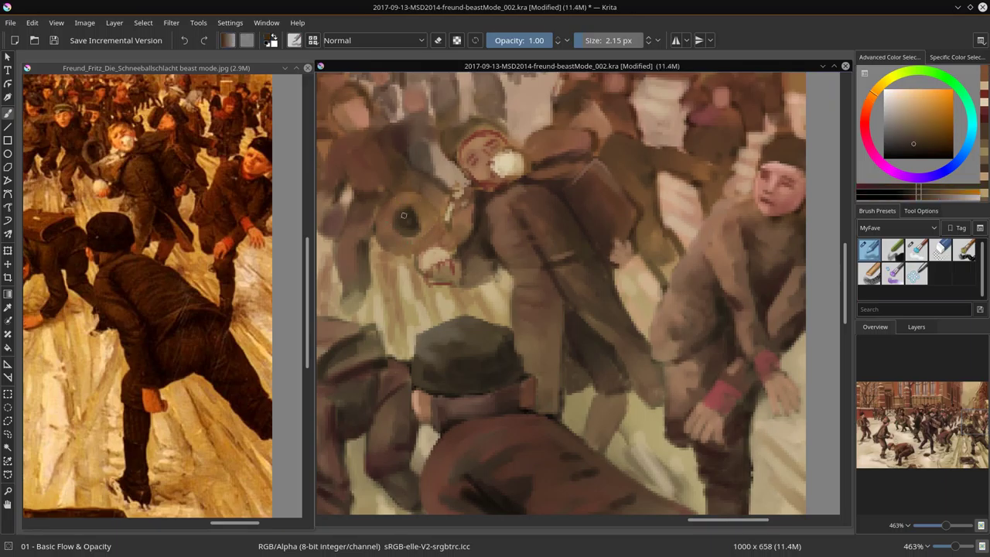
{"action": "left_click_drag", "start_coordinate": [396, 286], "coordinate": [418, 263]}
{"action": "left_click", "coordinate": [607, 211], "text": "ctrl"}
{"action": "left_click_drag", "start_coordinate": [382, 226], "coordinate": [425, 232]}
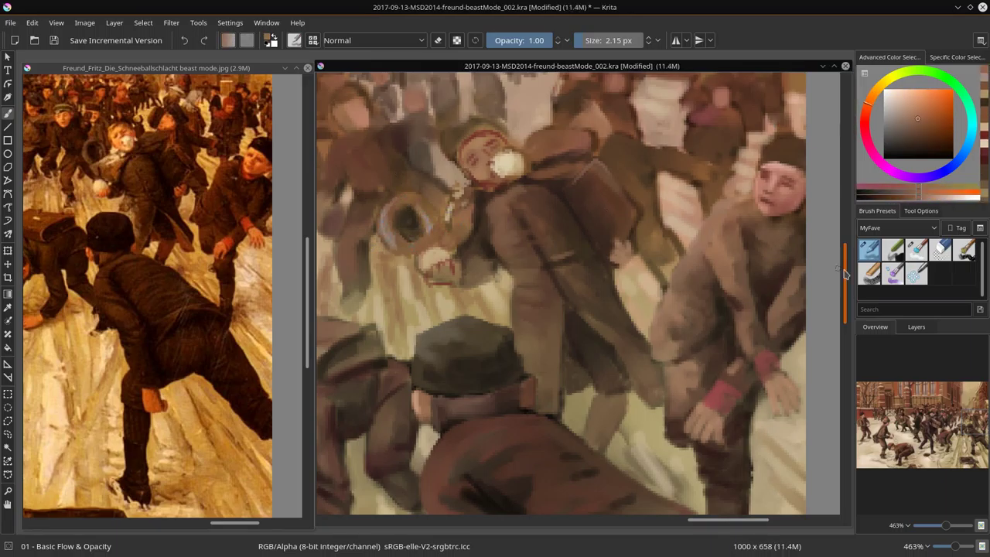
{"action": "left_click", "coordinate": [478, 214], "text": "ctrl"}
{"action": "mouse_move", "coordinate": [901, 99]}
{"action": "left_mouse_down"}
{"action": "mouse_move", "coordinate": [920, 116]}
{"action": "mouse_move", "coordinate": [899, 108]}
{"action": "left_mouse_up"}
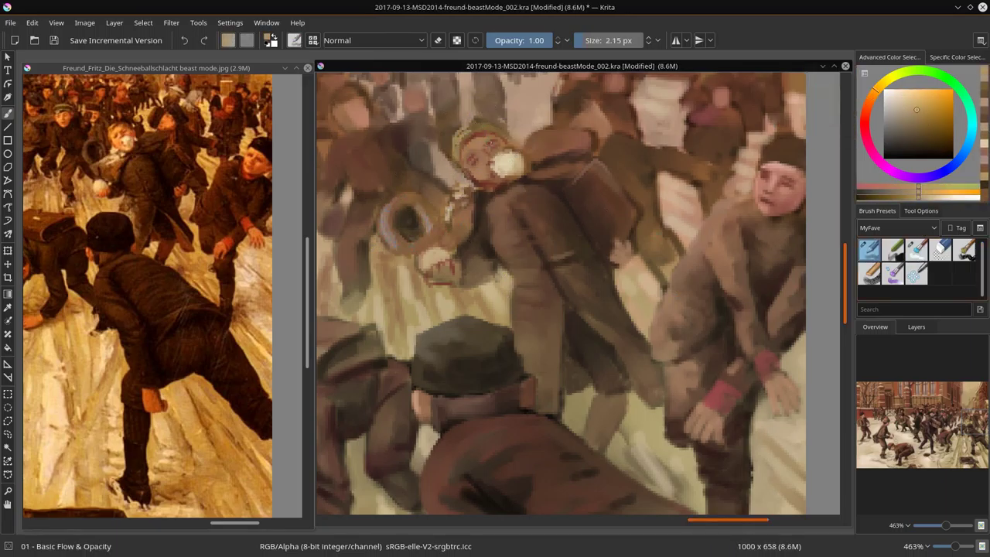